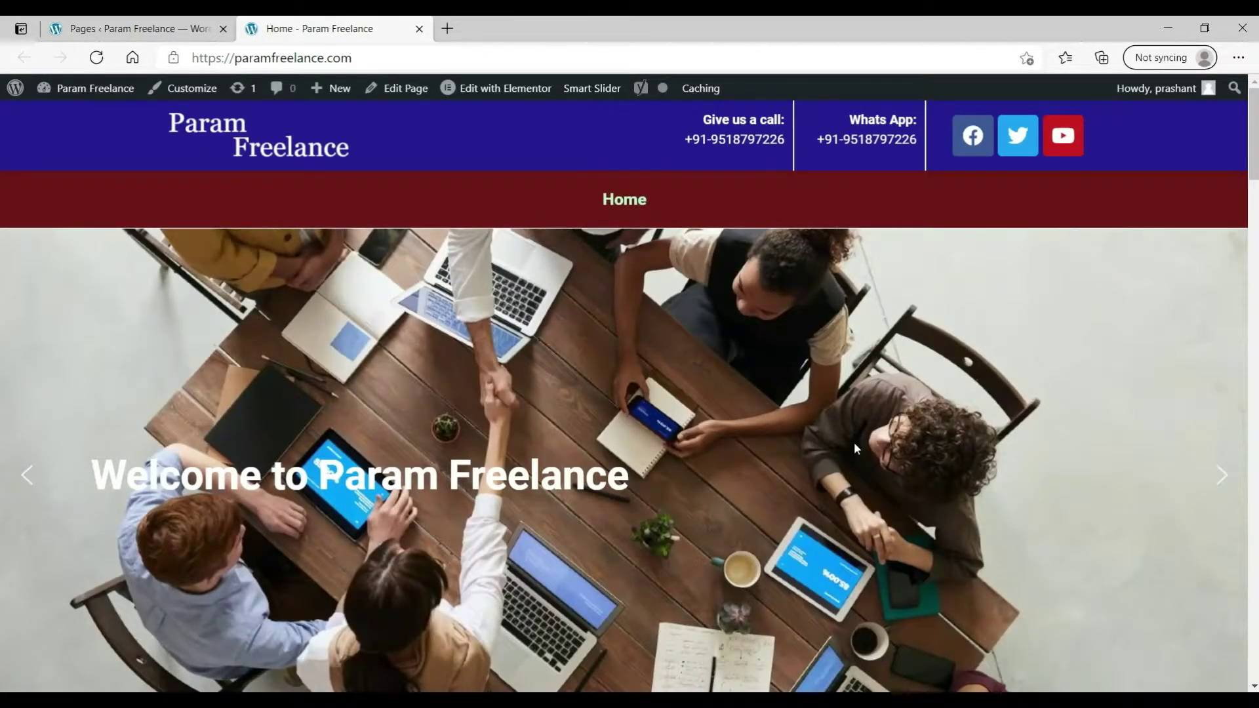
- Review the Param Freelance home page from the slider through services and testimonials to the footer
scroll(854, 442, "down", 8)
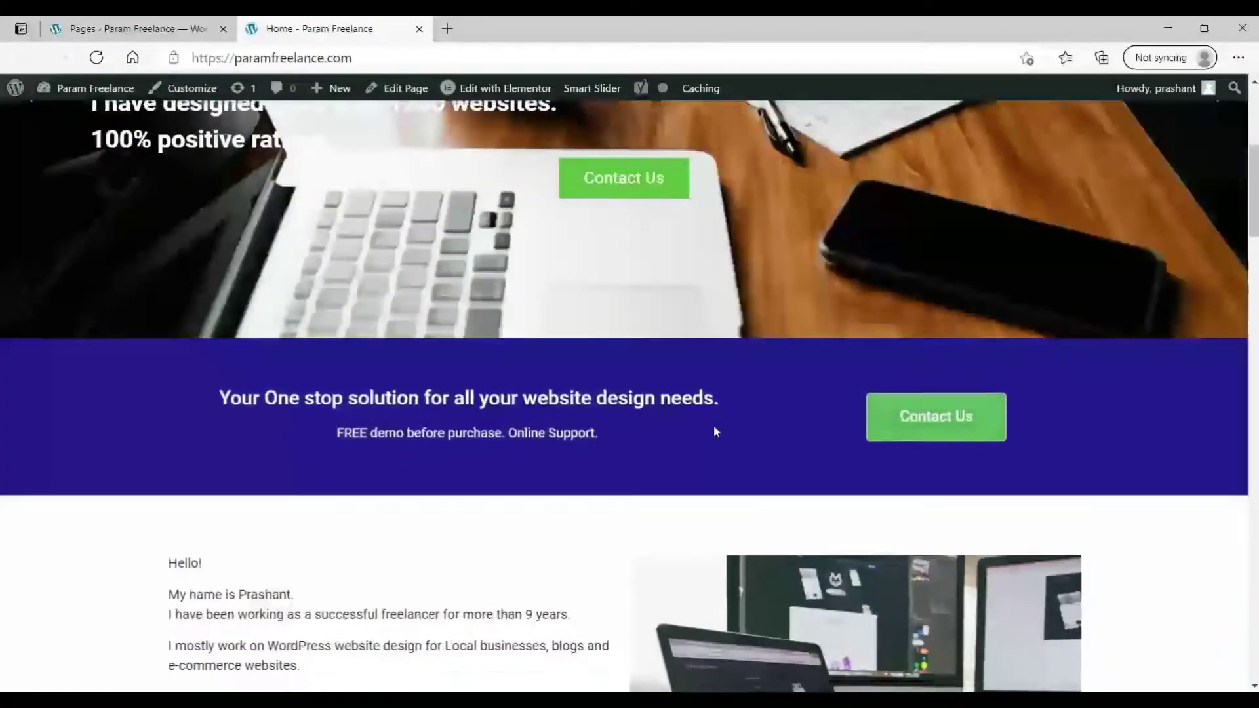
scroll(716, 432, "down", 5)
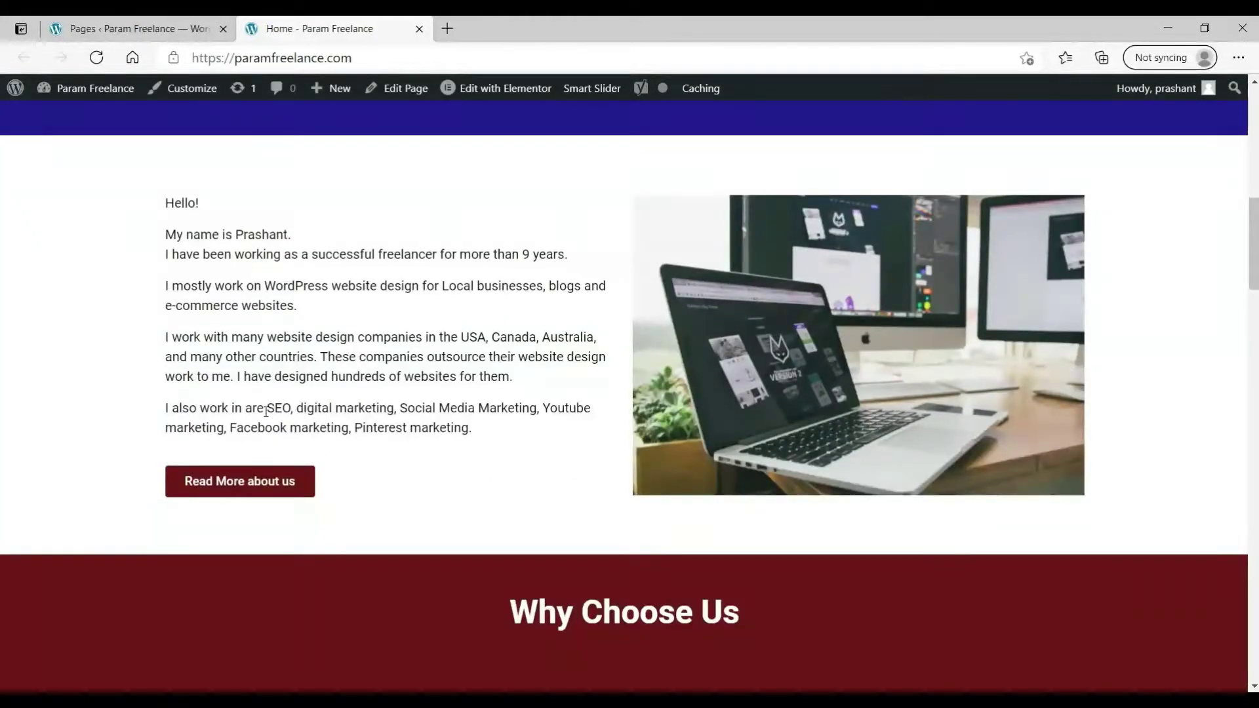
scroll(266, 410, "down", 3)
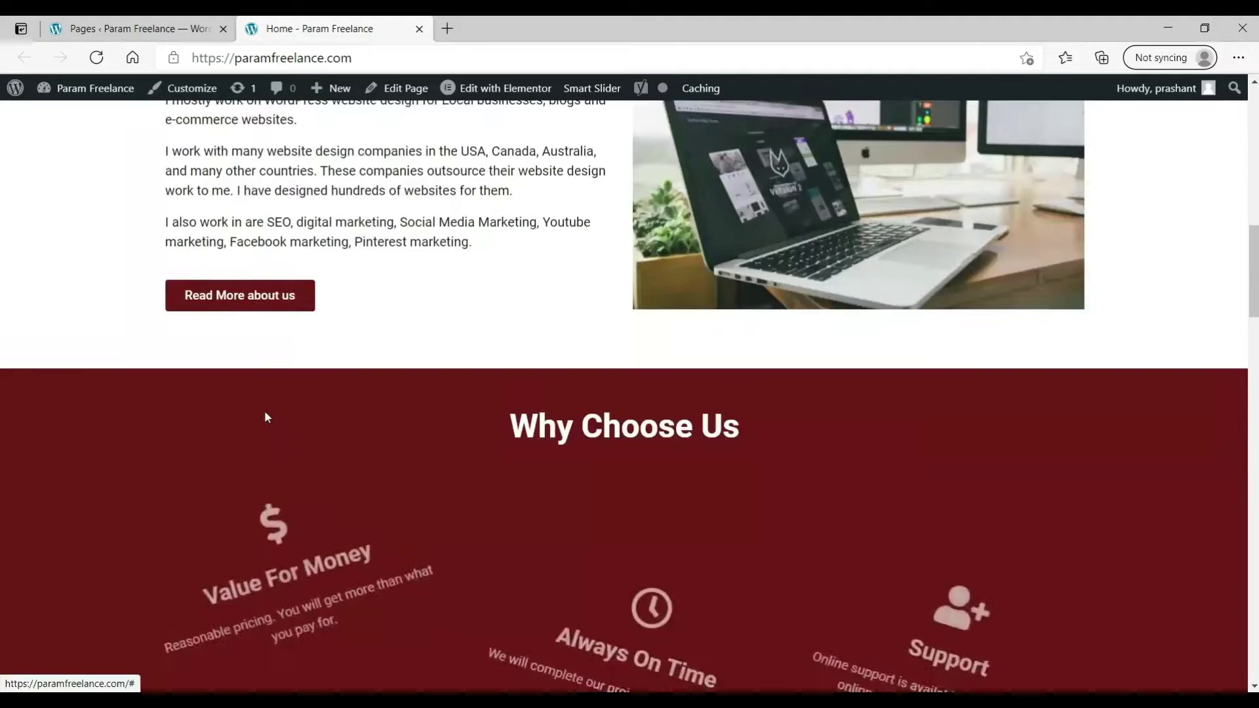
scroll(265, 417, "down", 7)
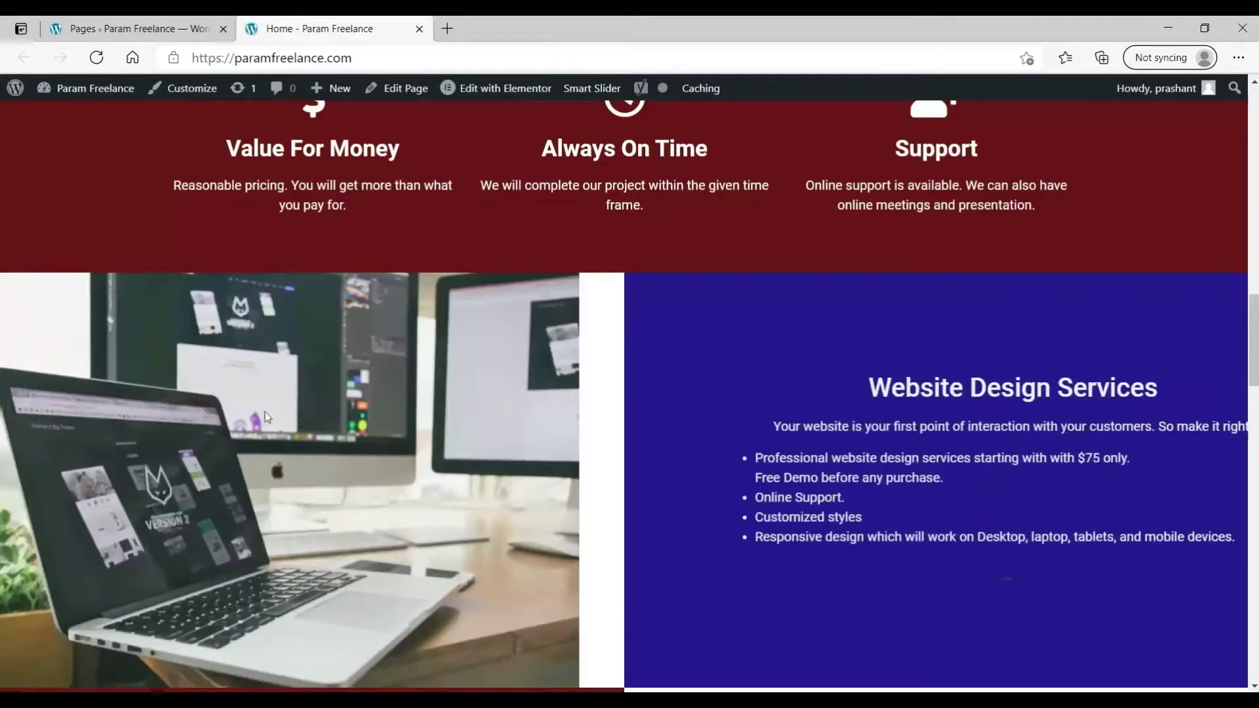
scroll(266, 417, "down", 10)
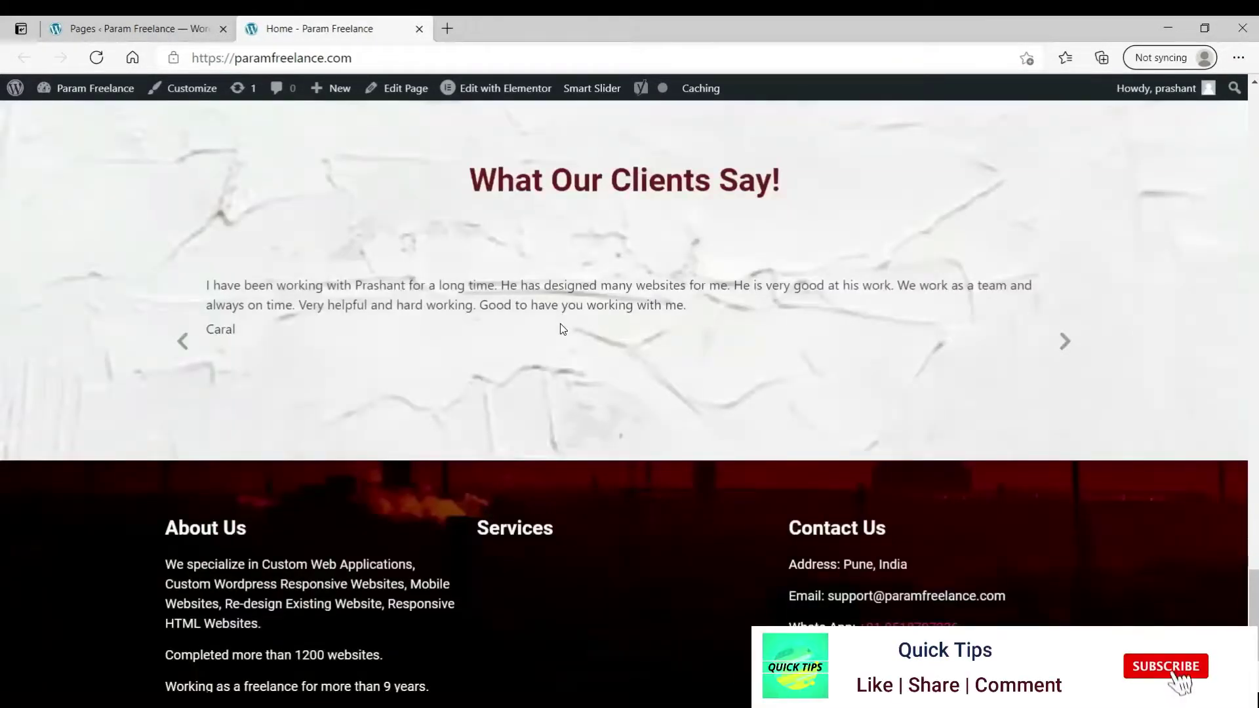
key("Home")
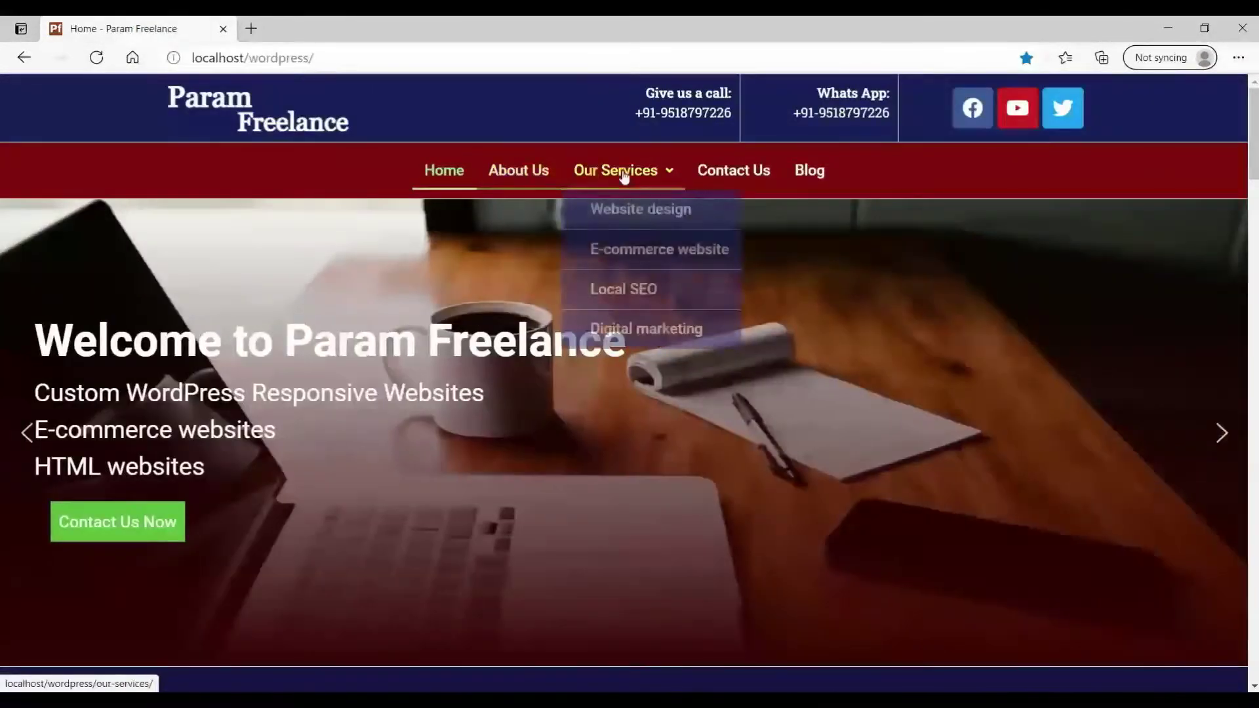
- Open the Our Services page of the local WordPress site and review its service sections
left_click(623, 174)
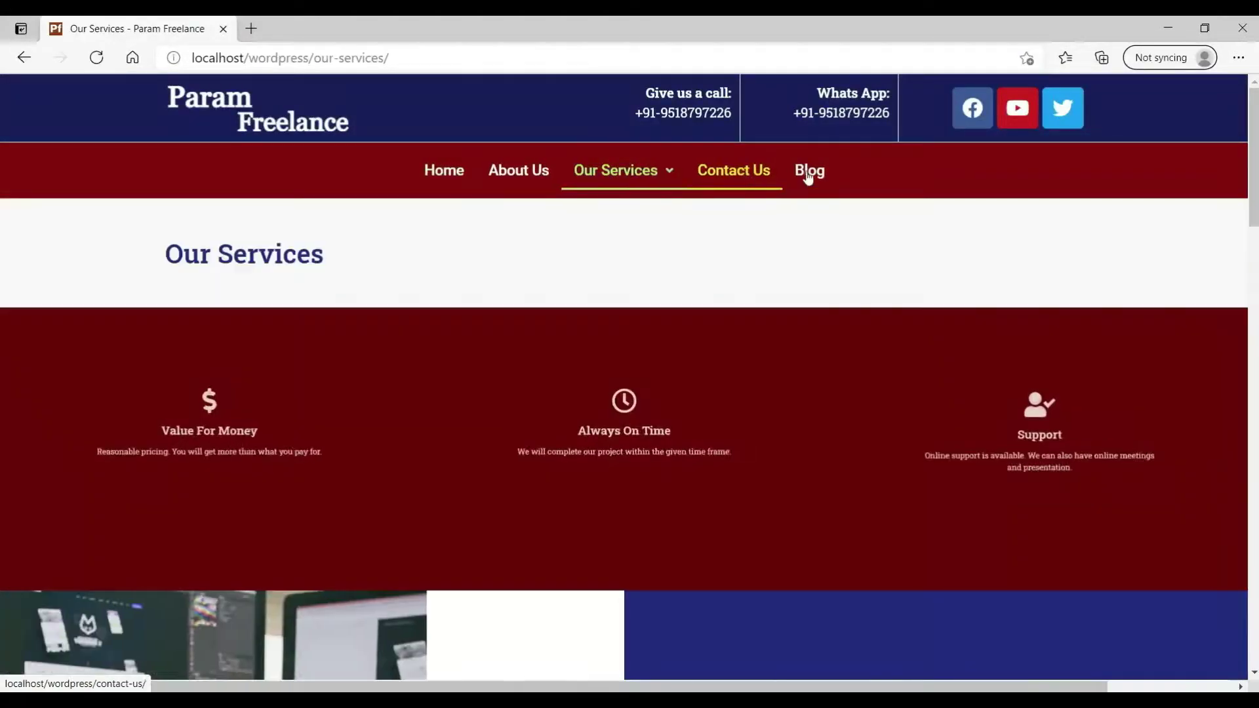
mouse_move(627, 176)
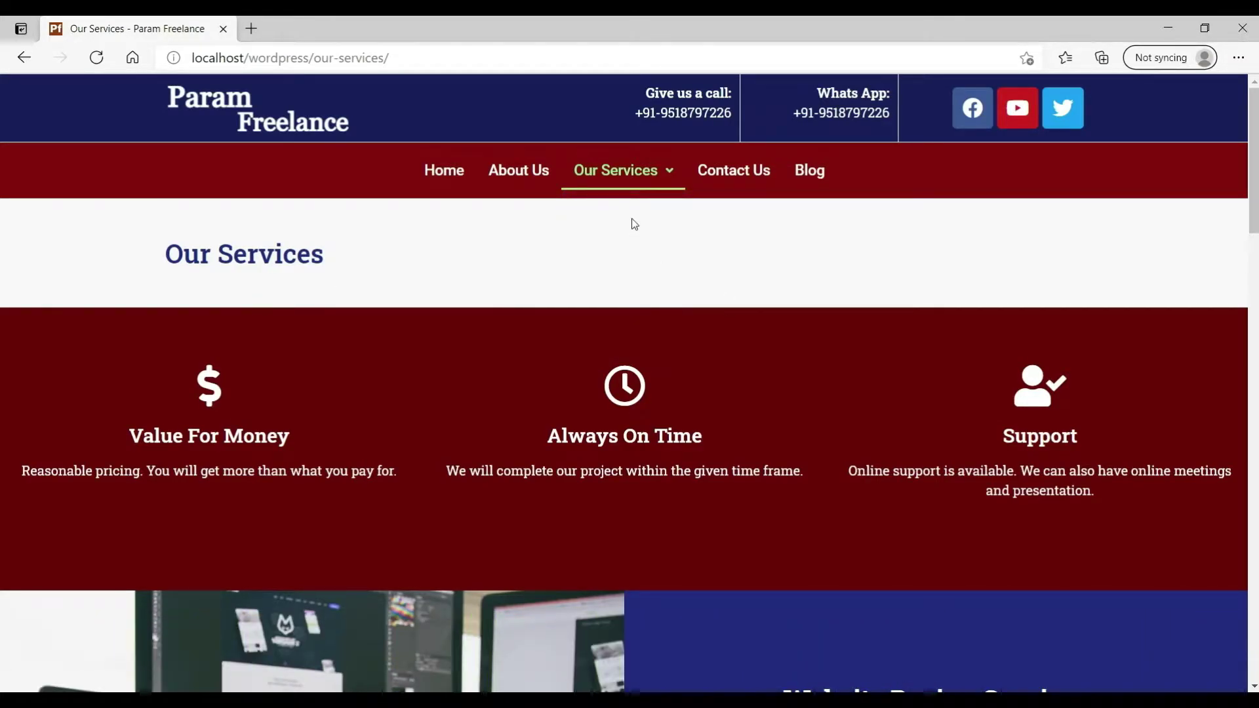
scroll(652, 249, "down", 6)
scroll(654, 246, "down", 20)
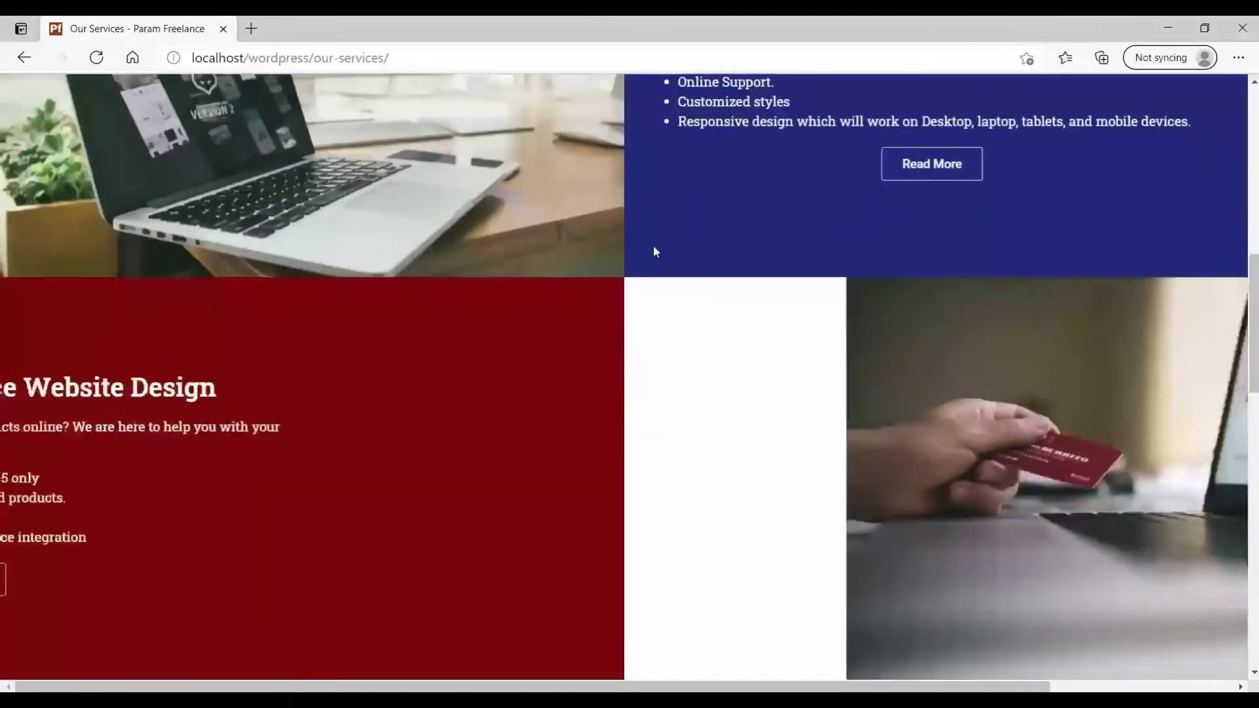
key("Home")
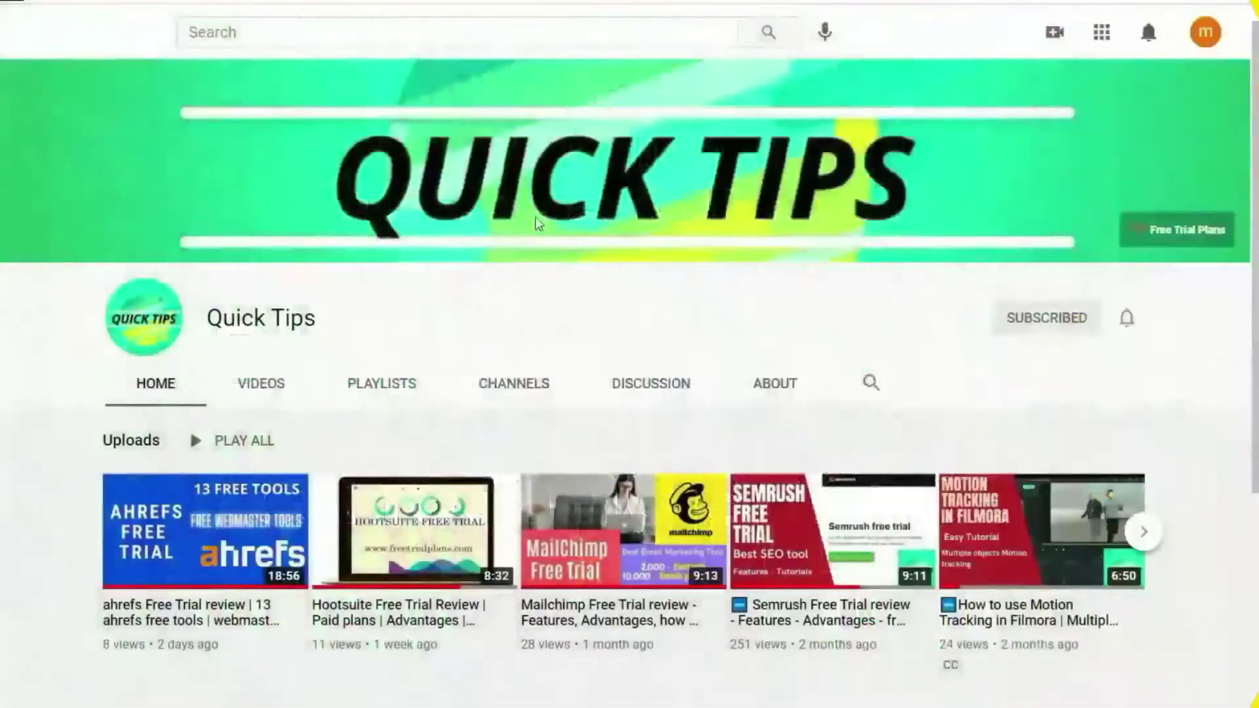
- Browse the uploads, videos and playlists of the Quick Tips YouTube channel
scroll(535, 218, "down", 4)
scroll(535, 220, "up", 4)
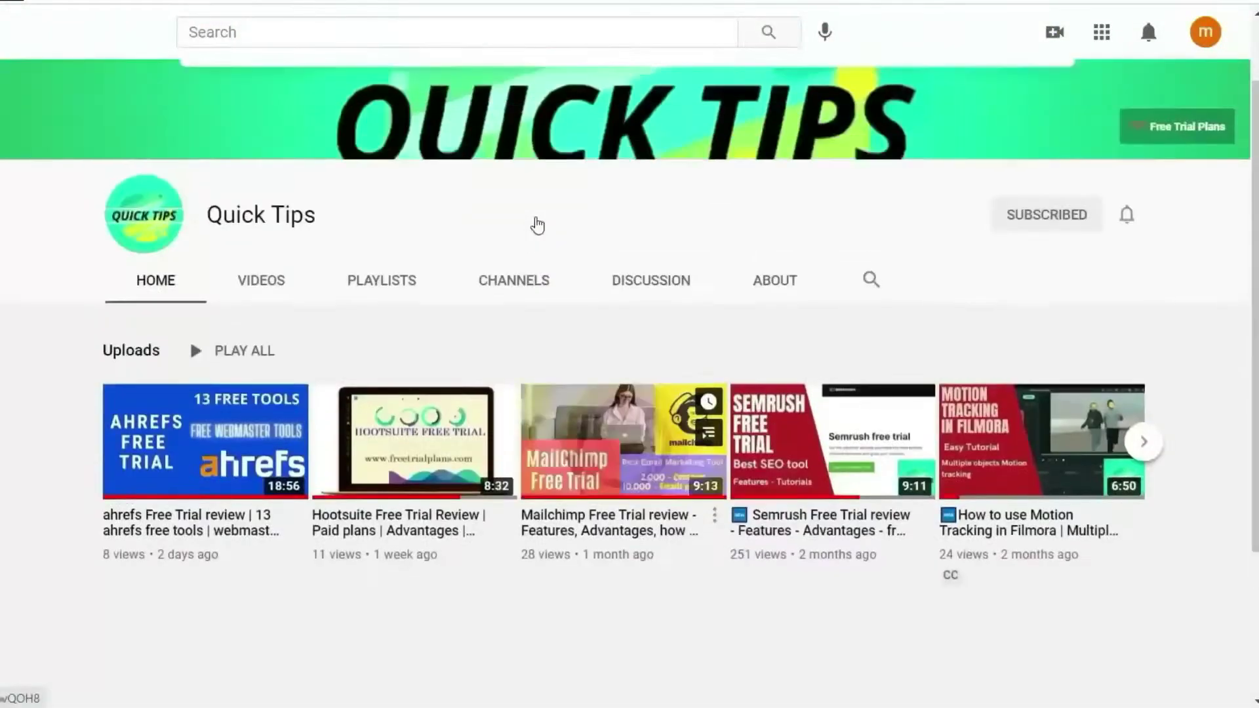
left_click(271, 393)
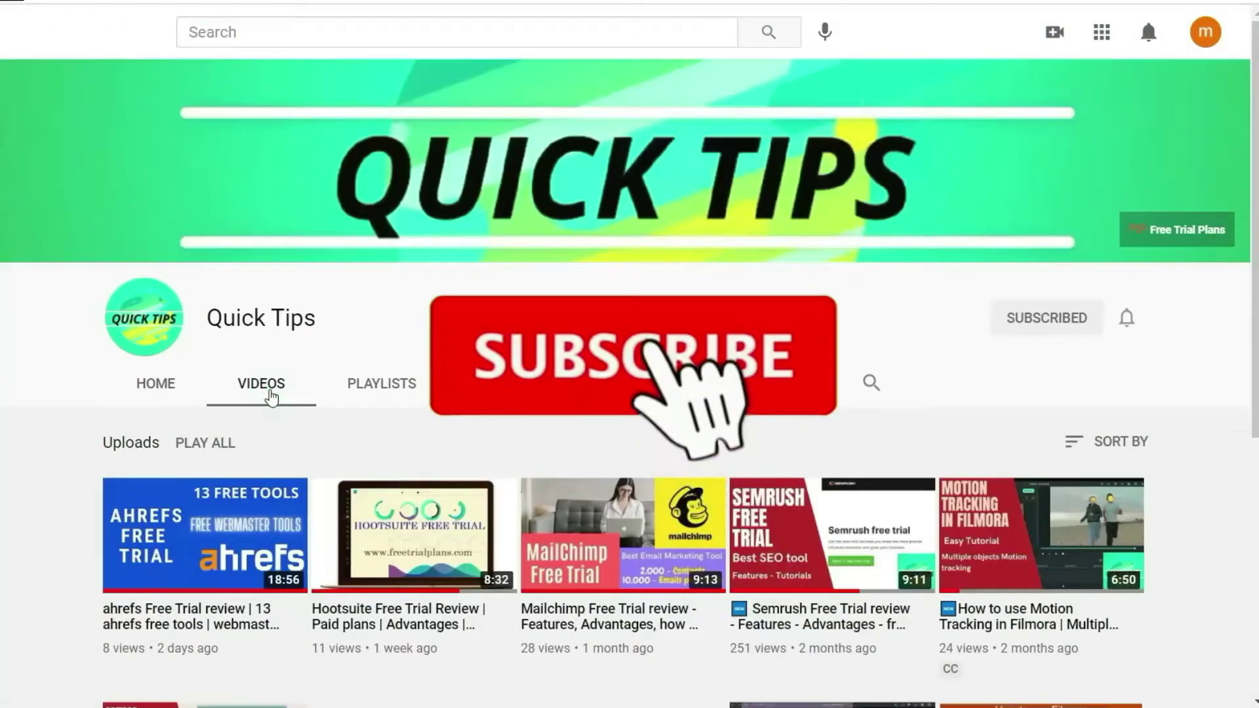
scroll(271, 393, "down", 4)
scroll(271, 393, "up", 5)
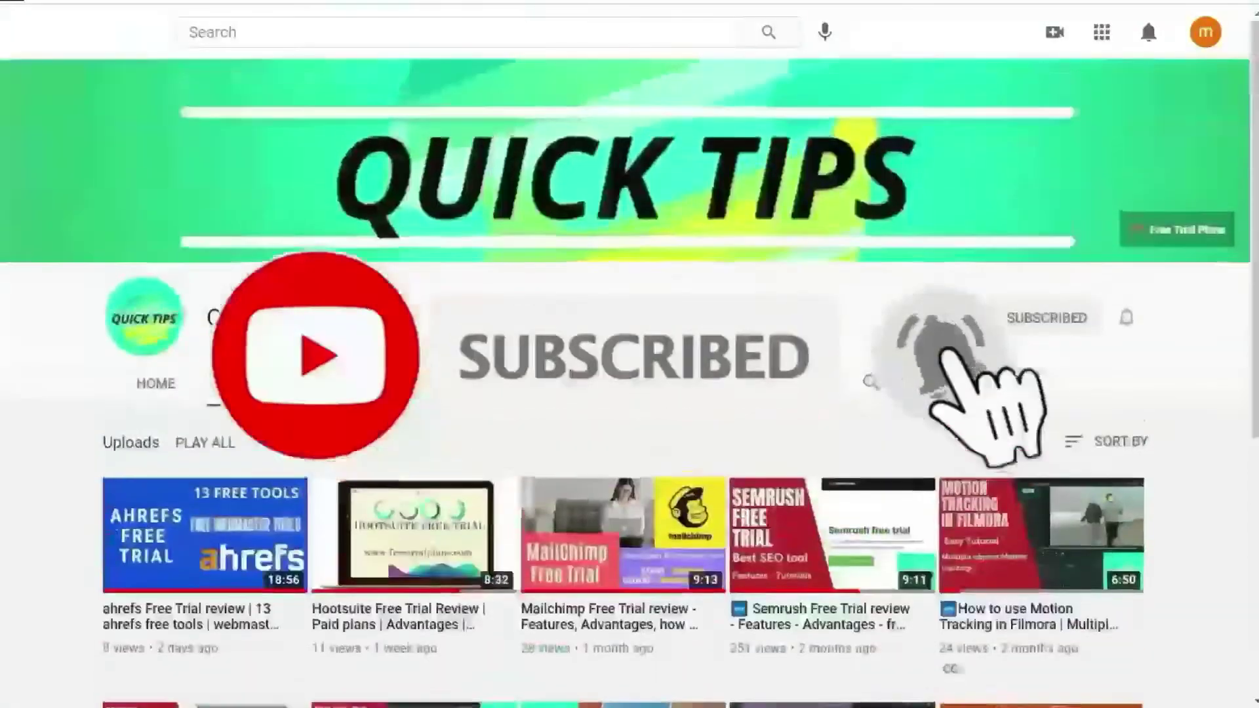
left_click(382, 382)
scroll(271, 394, "down", 3)
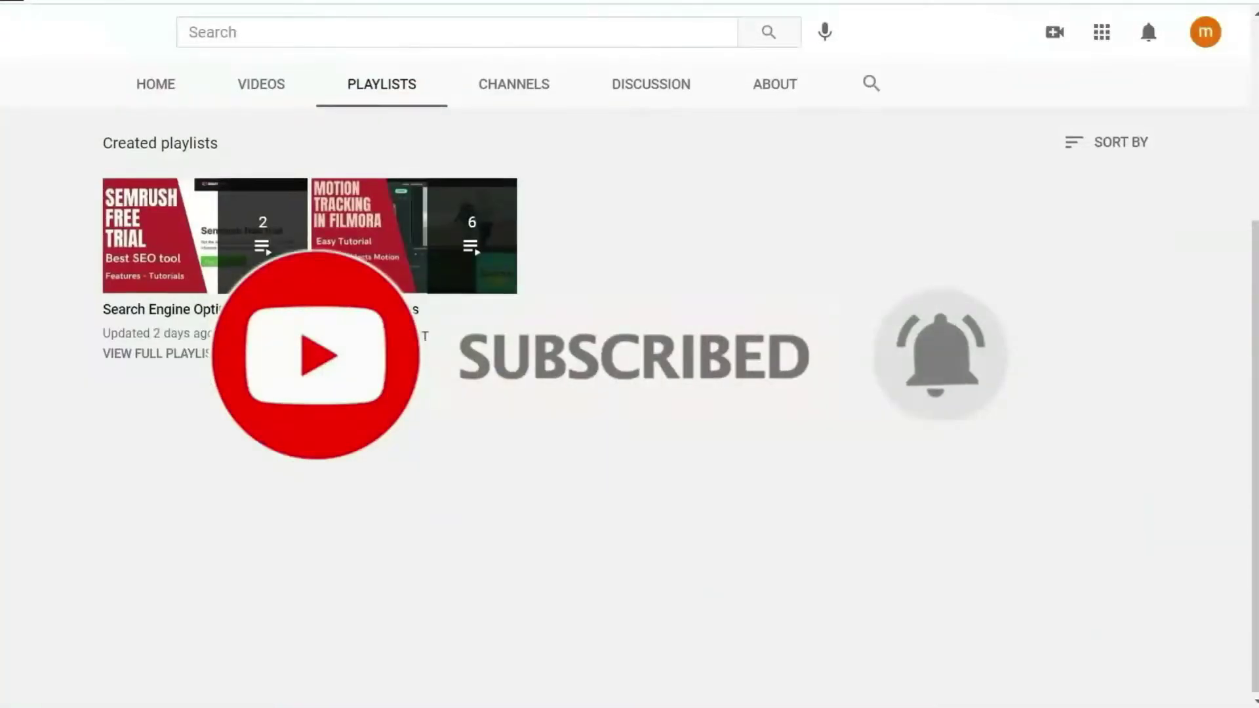
scroll(630, 354, "up", 3)
left_click(154, 387)
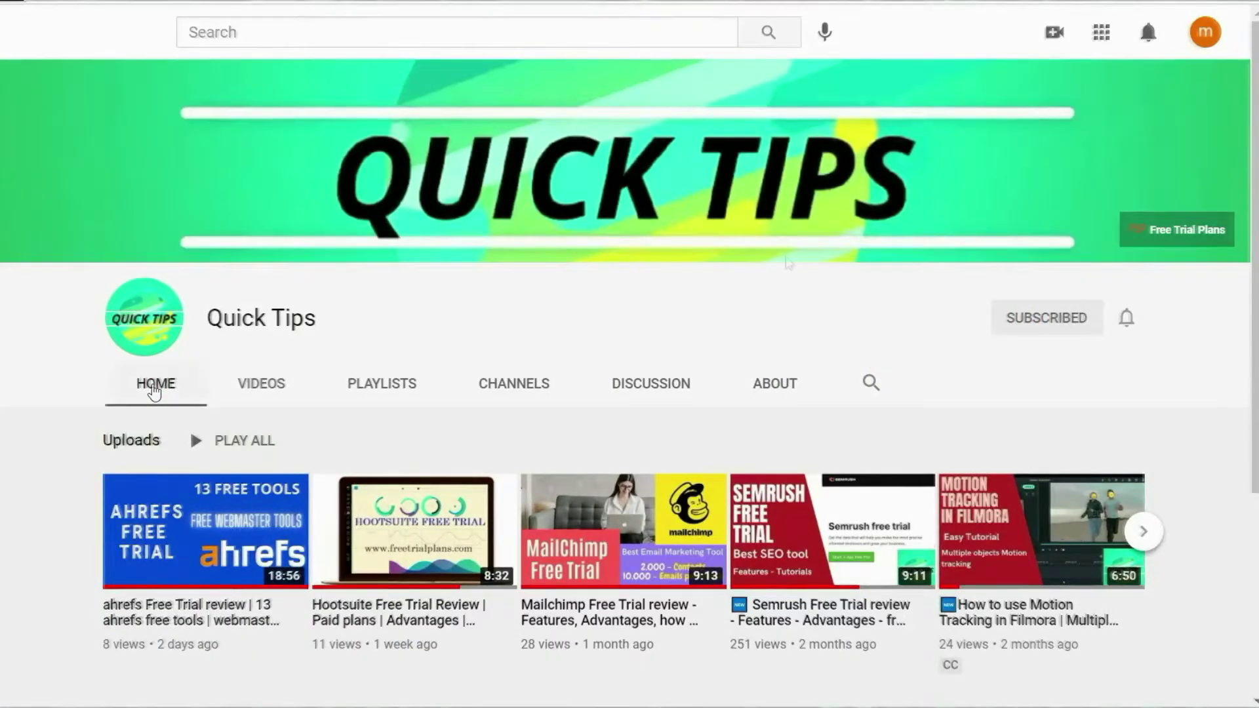
scroll(538, 224, "down", 3)
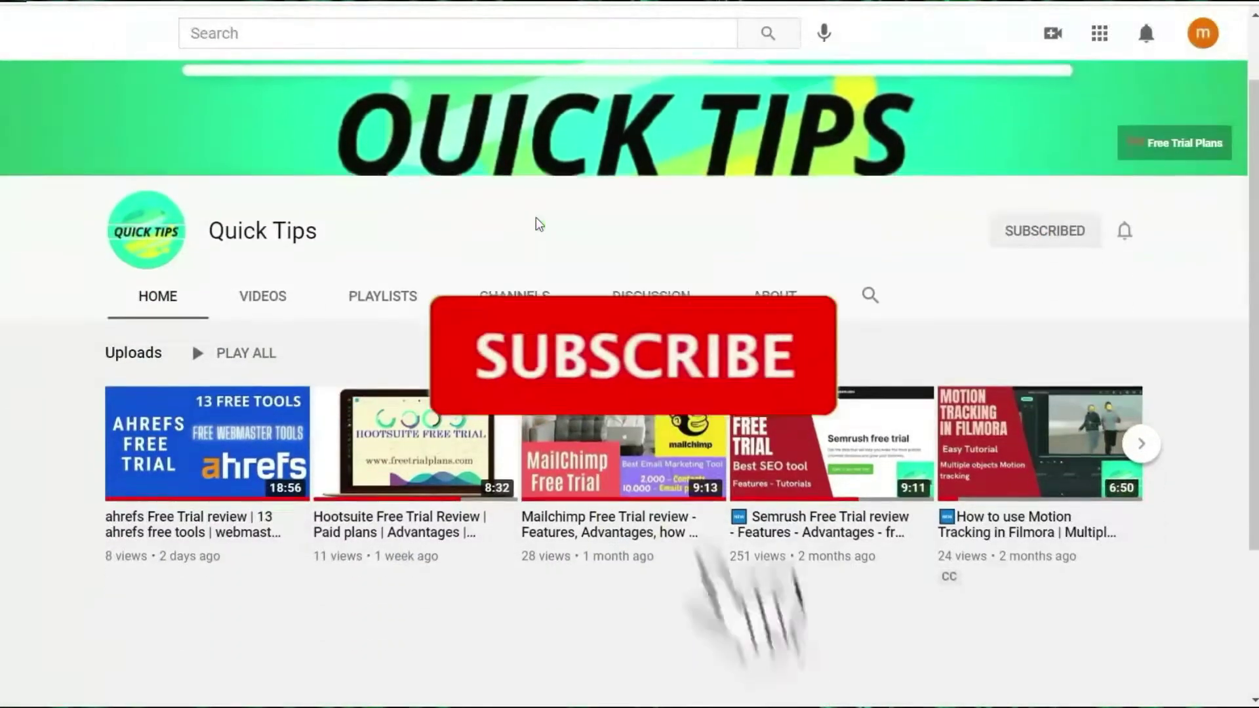
scroll(537, 224, "up", 3)
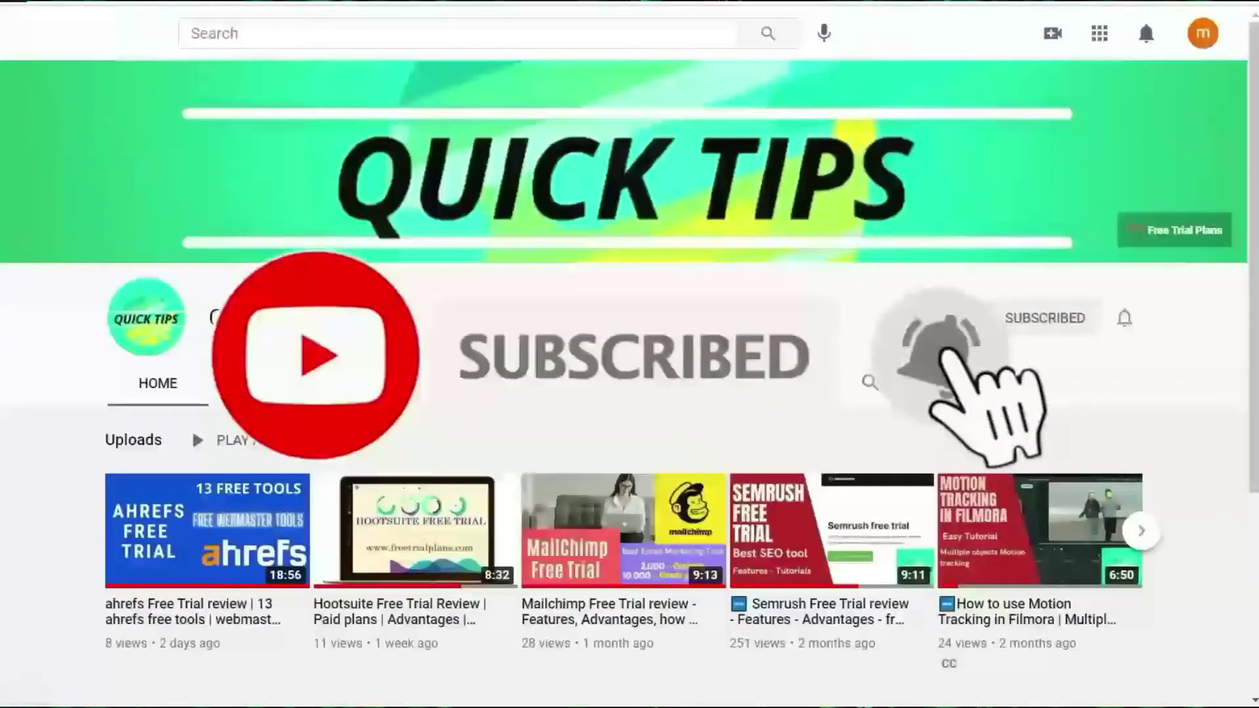
left_click(261, 384)
scroll(261, 383, "down", 5)
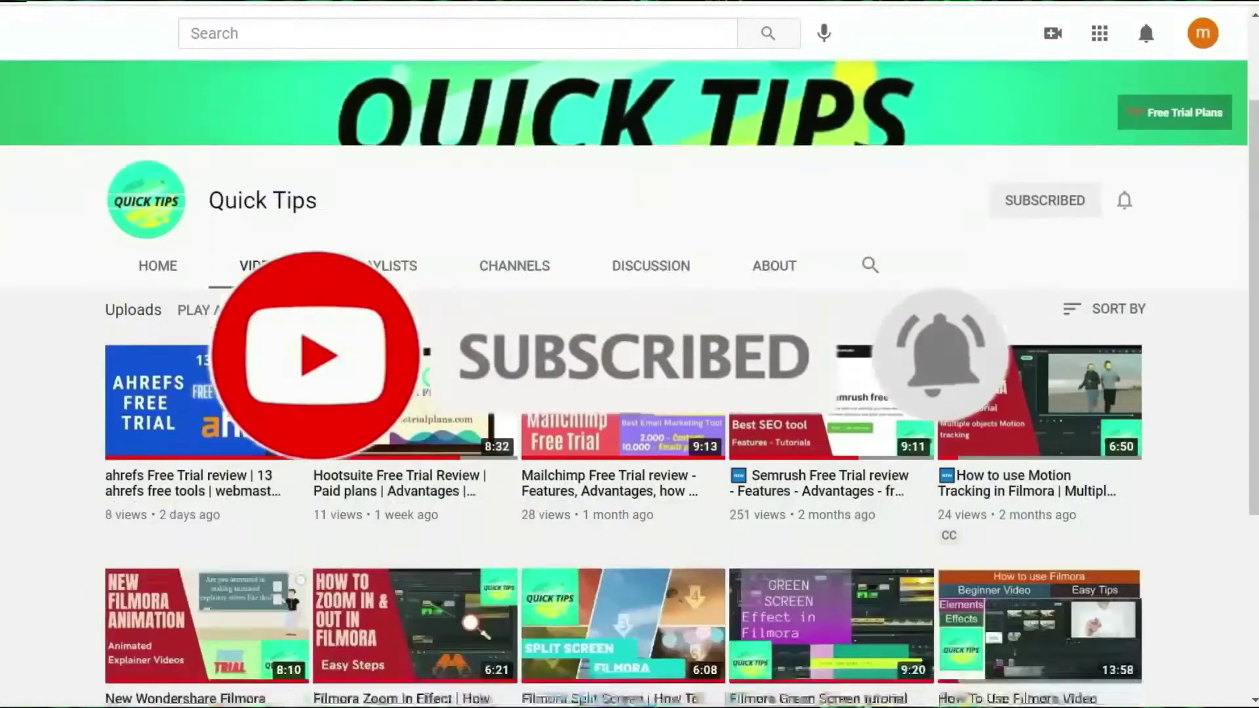
scroll(261, 384, "up", 5)
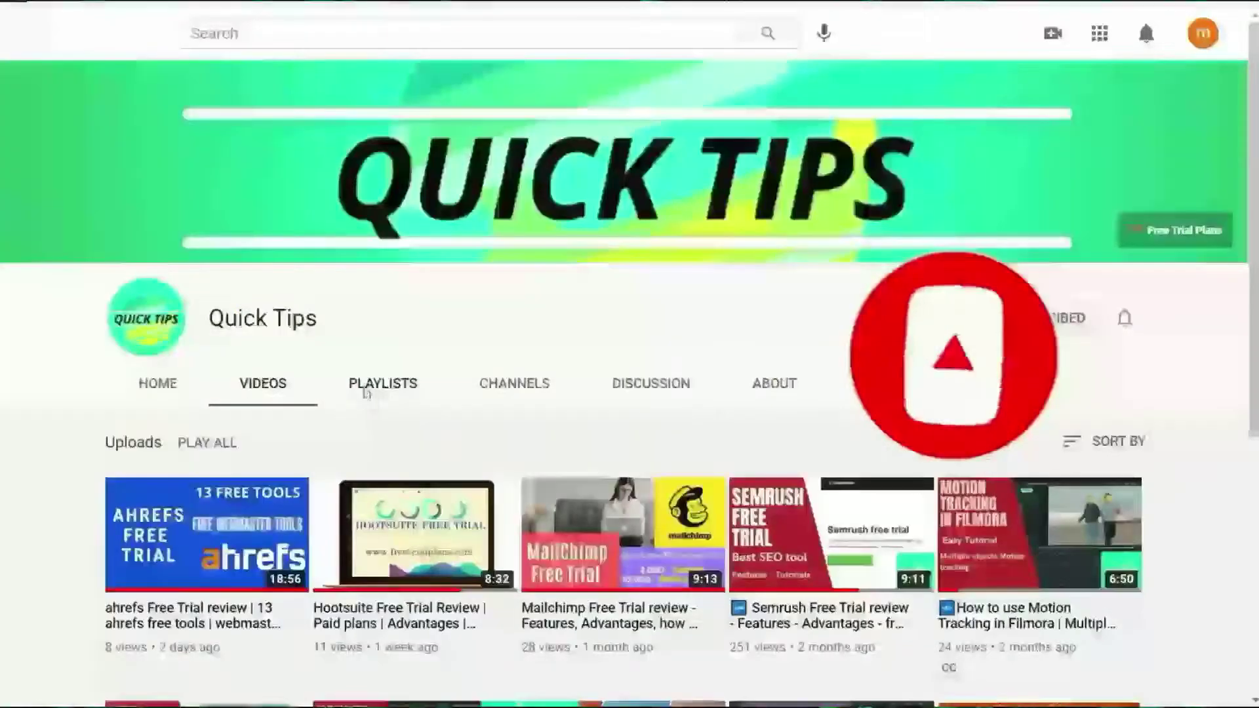
left_click(365, 388)
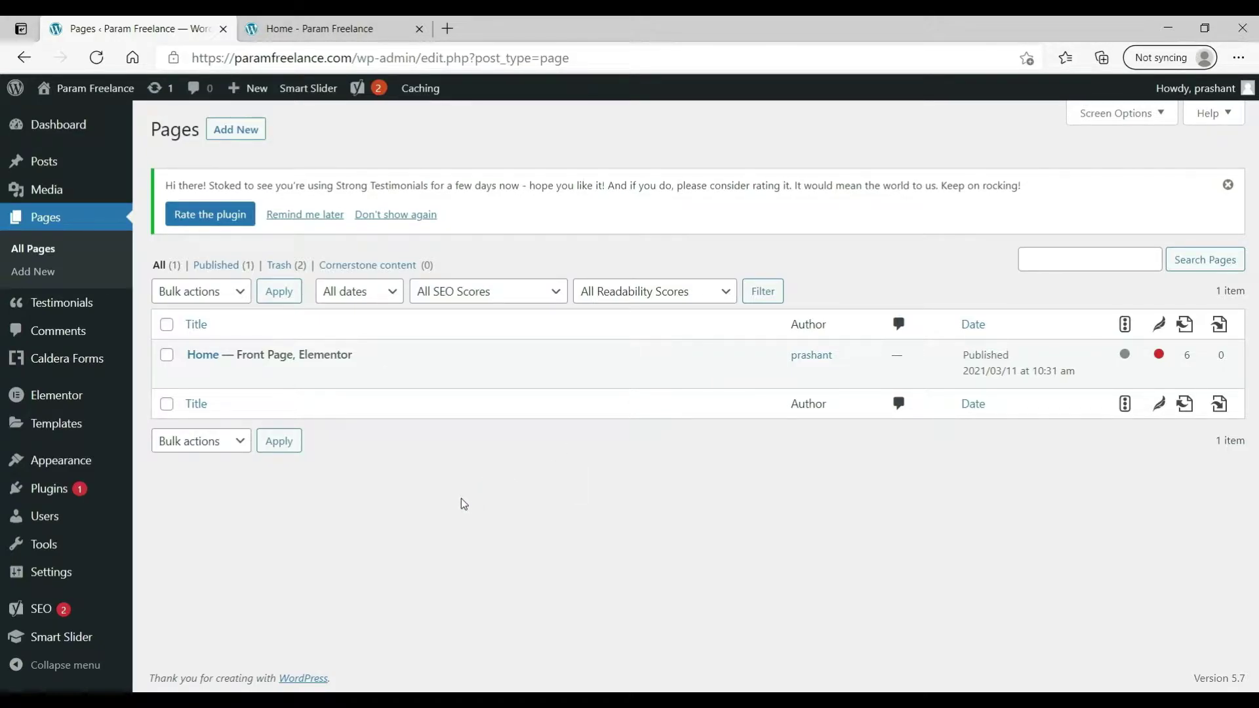
- Create a new WordPress page in a separate browser tab and title it "About Us"
right_click(243, 134)
left_click(275, 145)
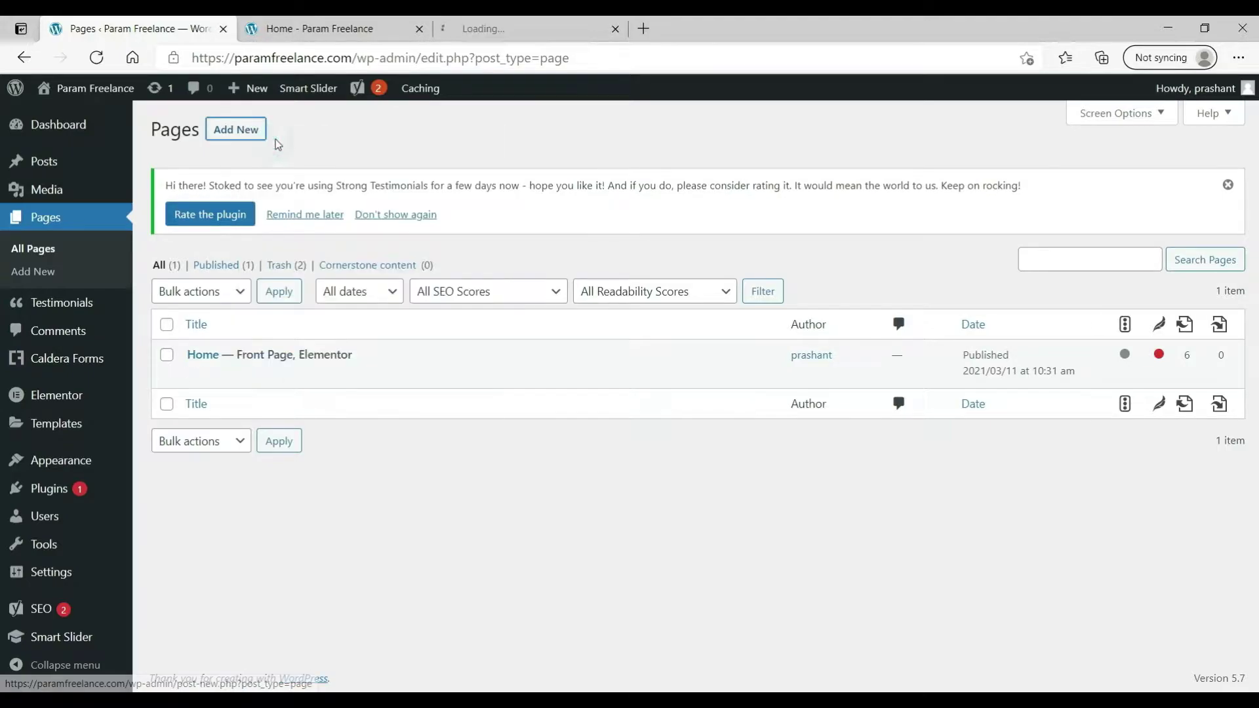
left_click(506, 32)
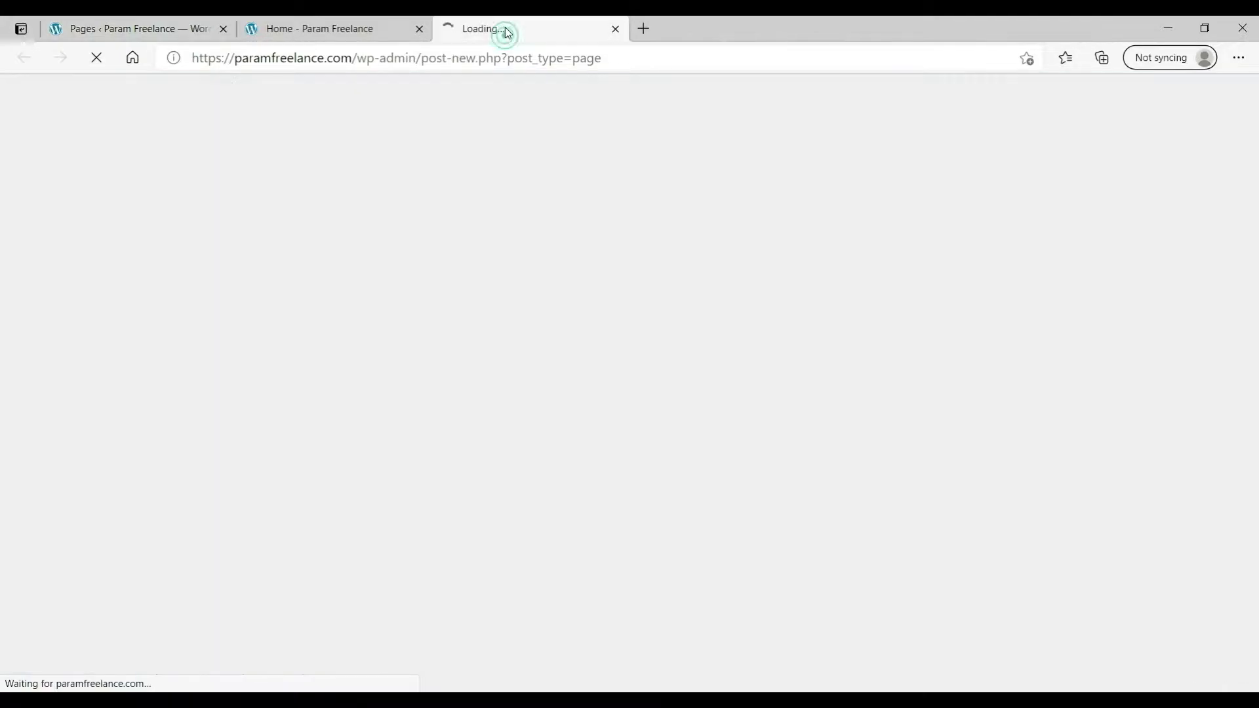
left_click(141, 28)
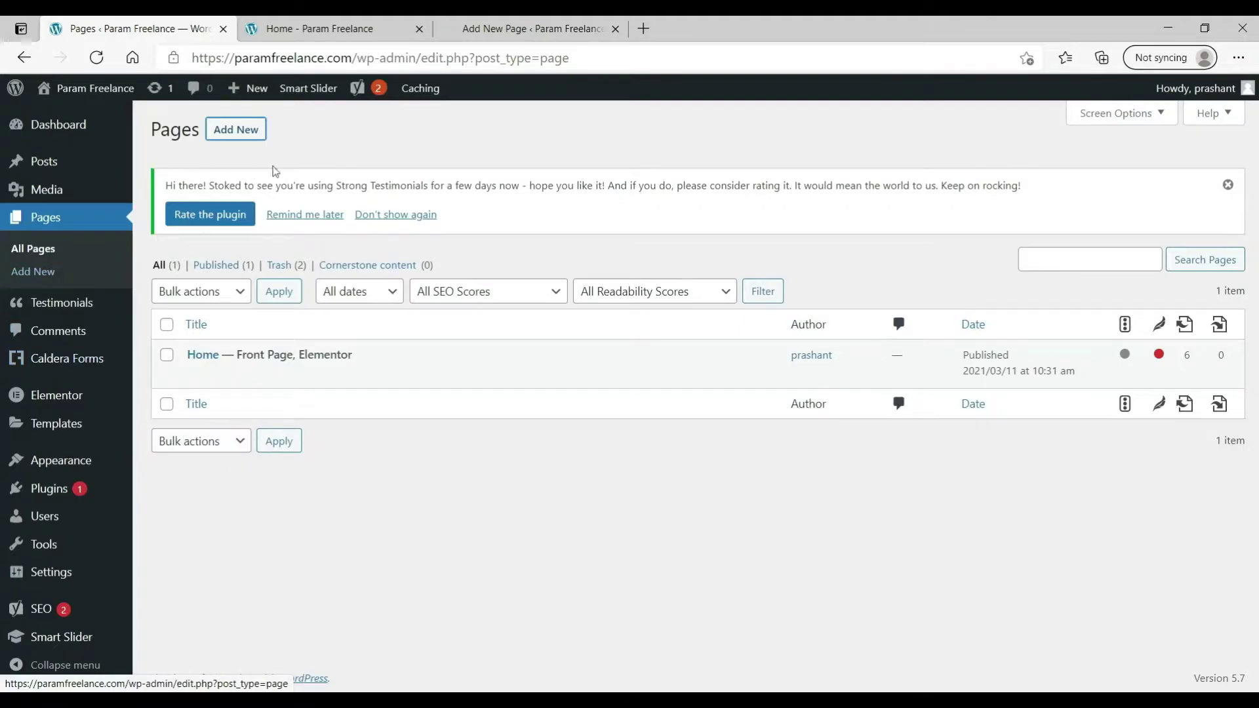
left_click(516, 32)
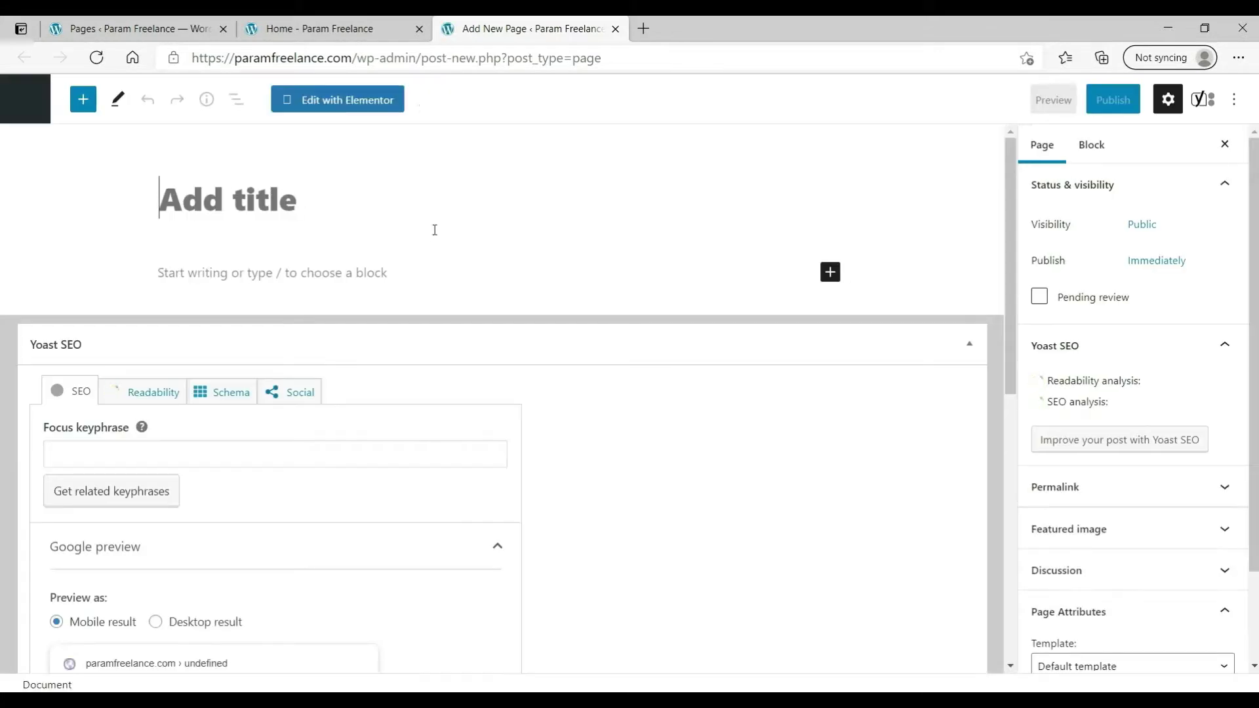
type("Abou")
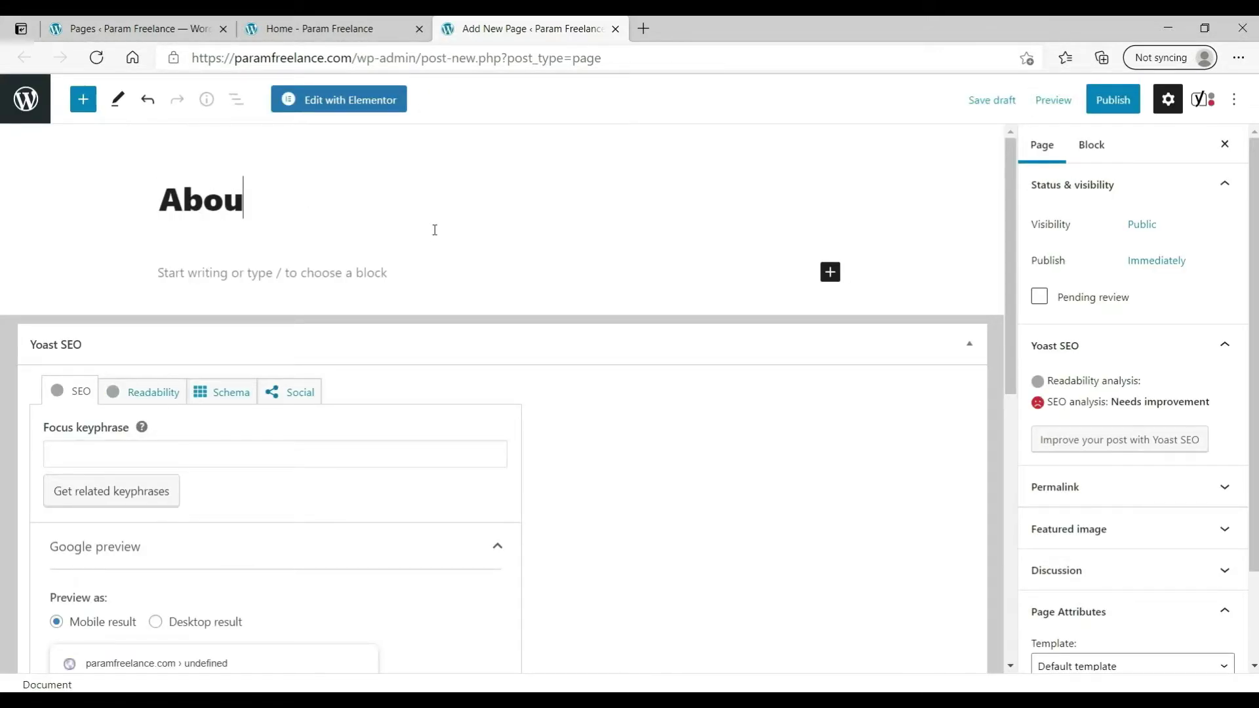
type("t Us")
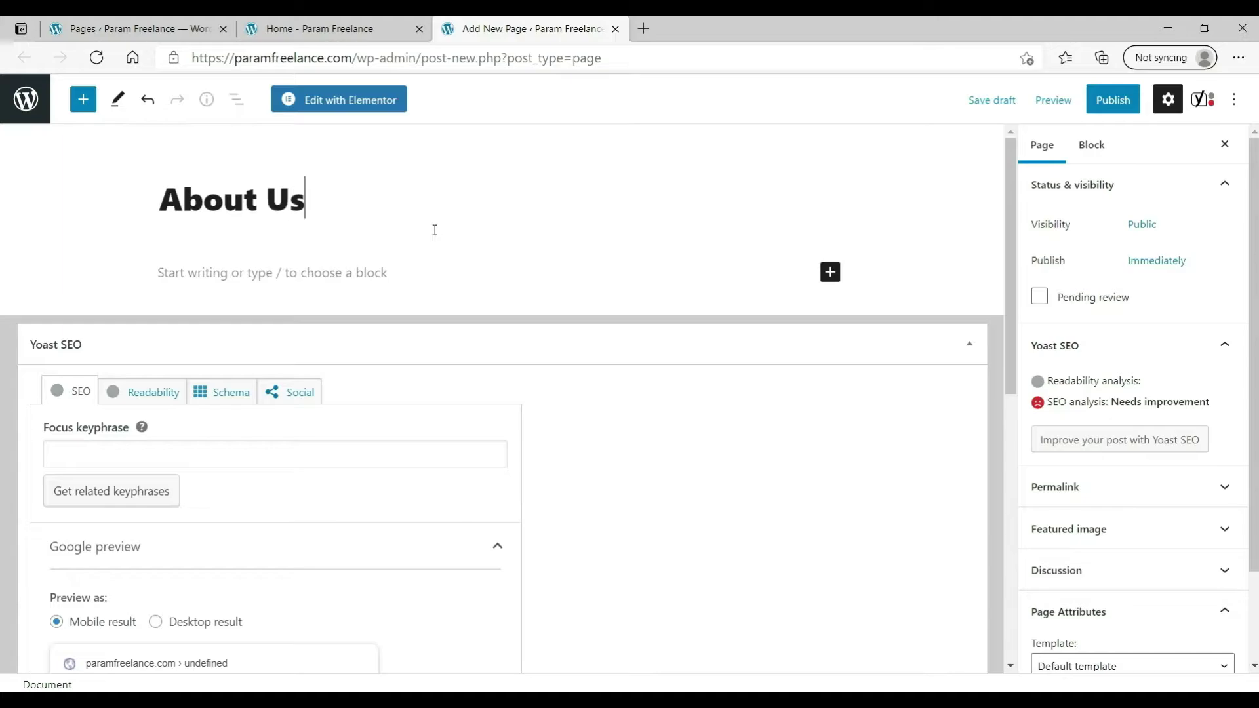
- Set the About Us page's template to Elementor Full Width and publish the page
scroll(1174, 478, "down", 2)
left_click(1110, 555)
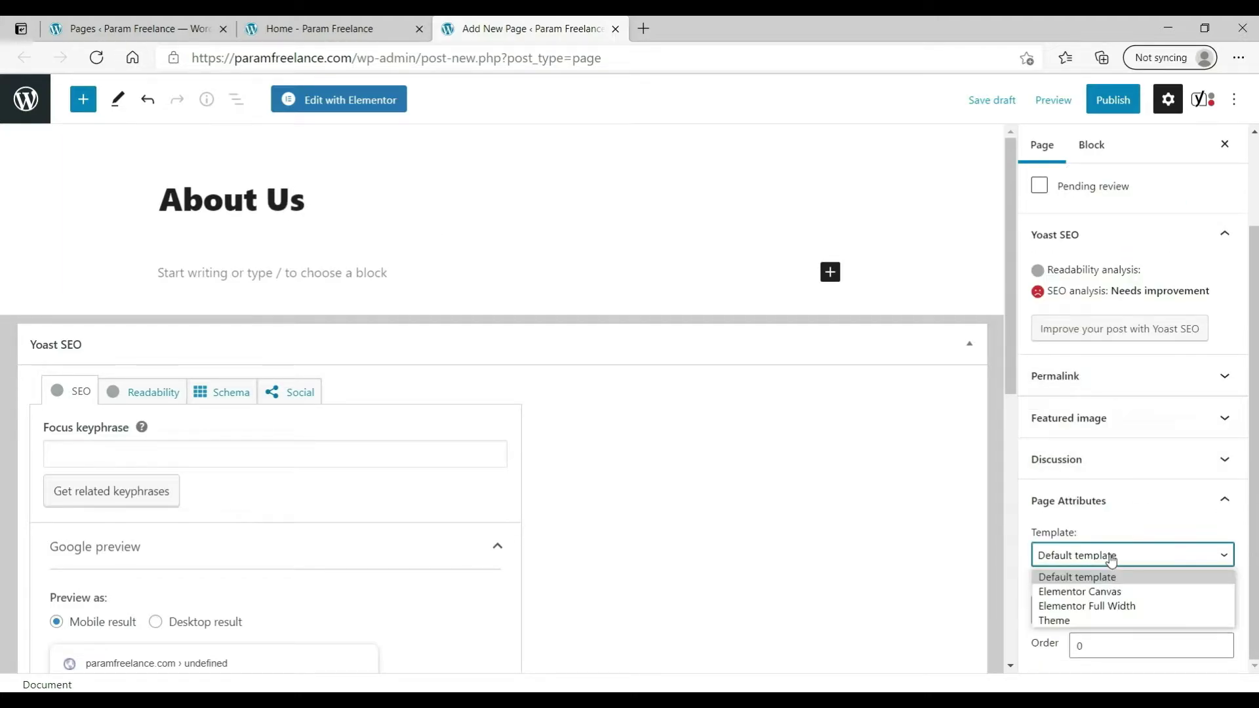
left_click(1123, 605)
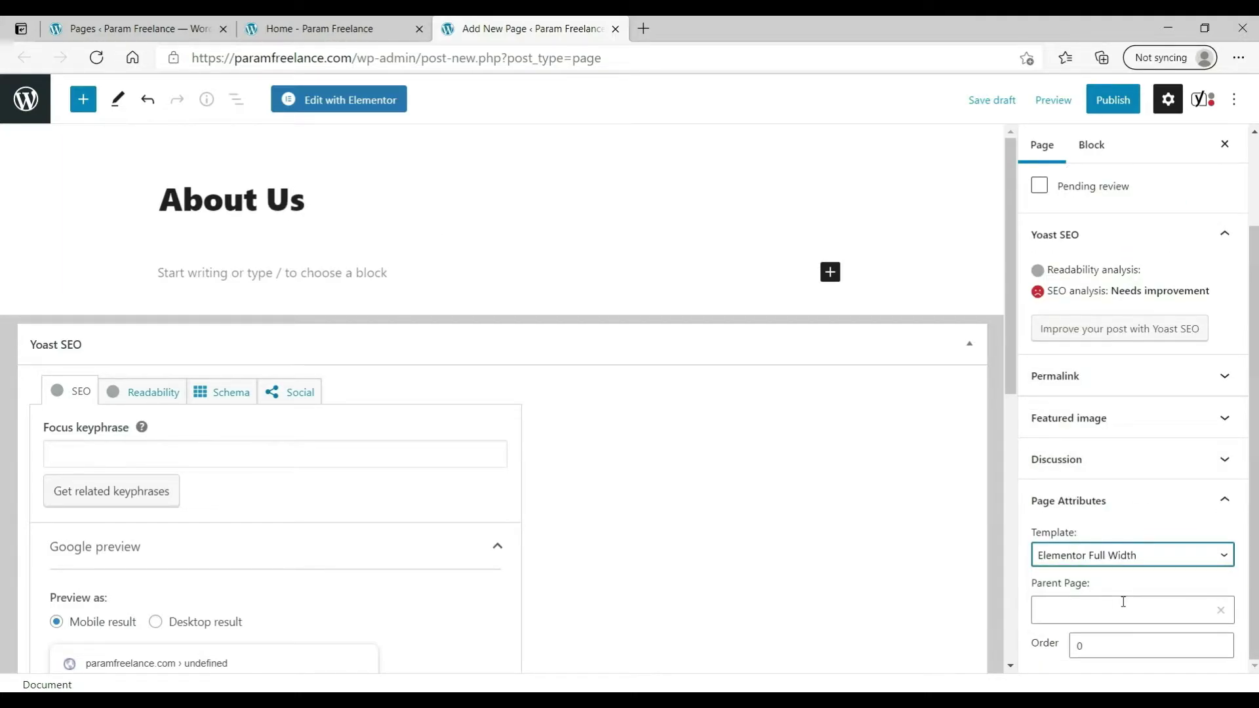
left_click(1119, 109)
left_click(1121, 108)
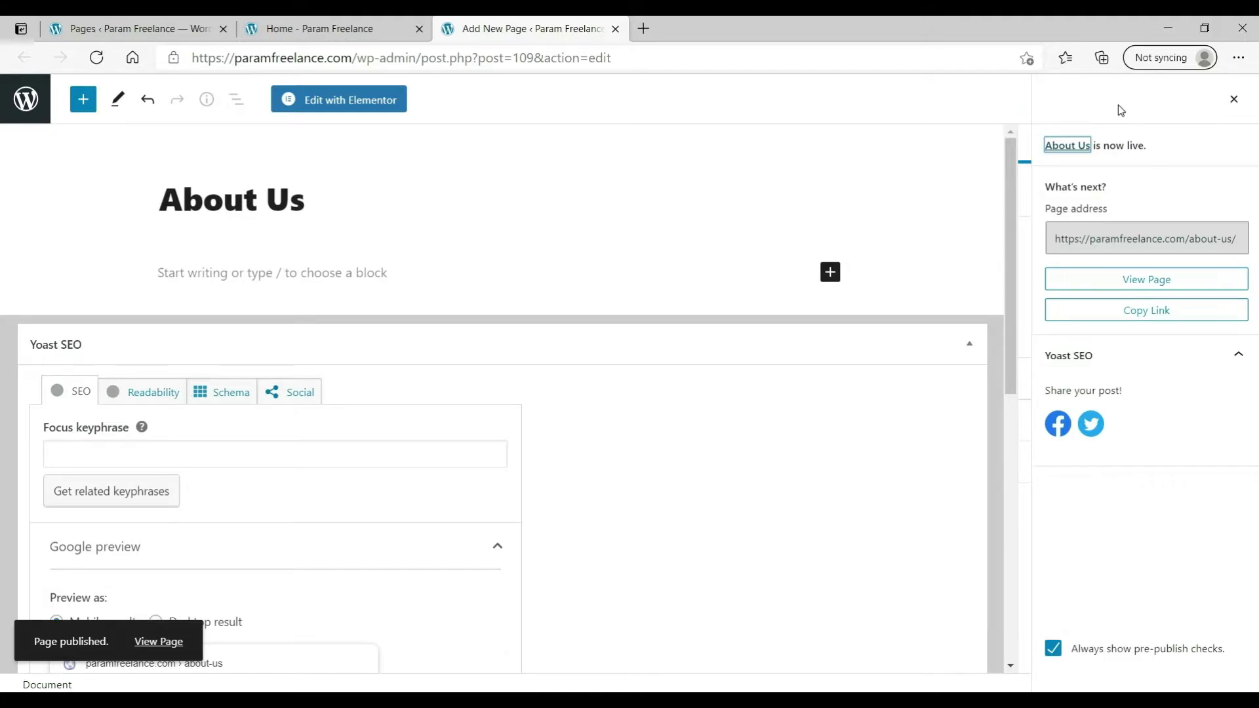
- Open the About Us page in the Elementor editor and add a single-column section
left_click(324, 109)
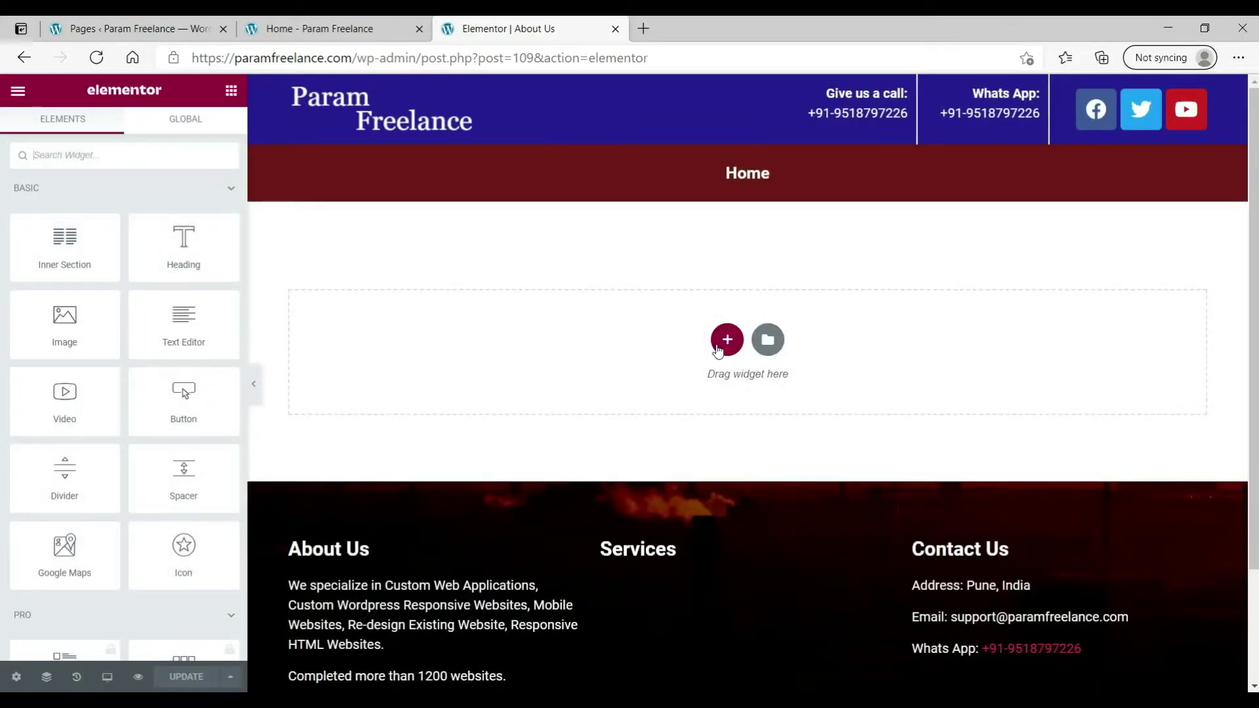
left_click(718, 351)
left_click(528, 387)
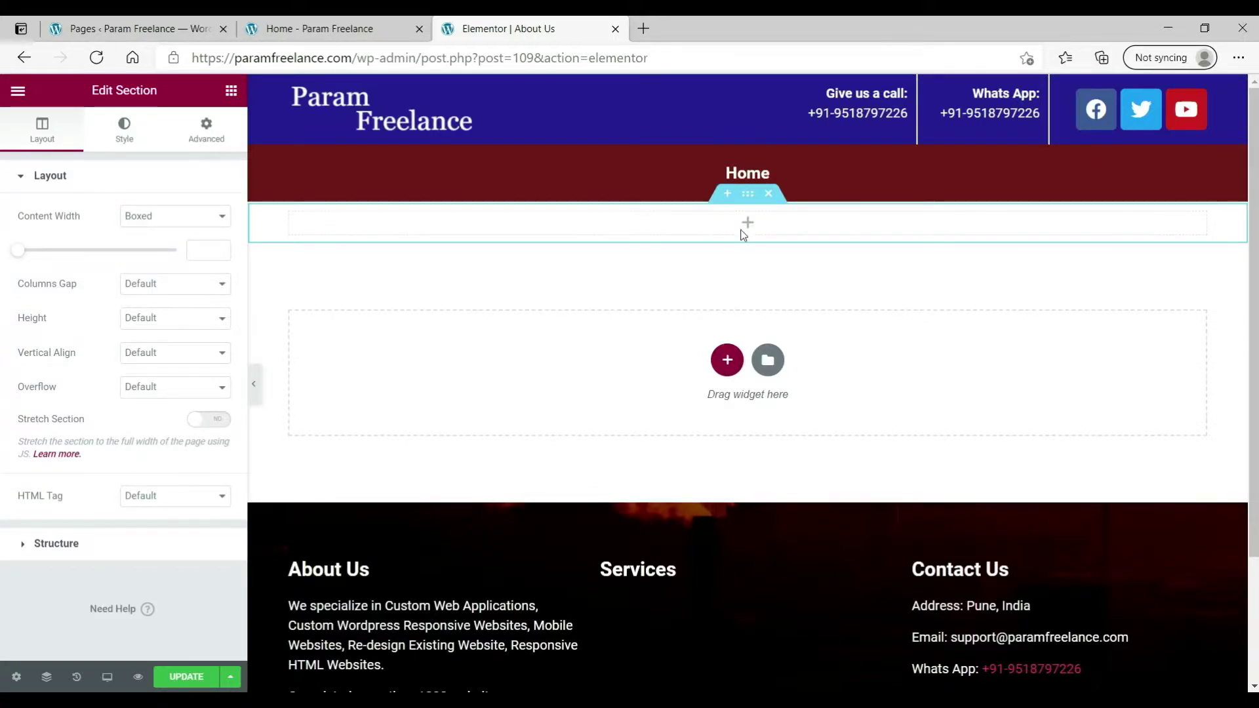
- Set the new section's padding to 40 px on all sides
left_click(206, 127)
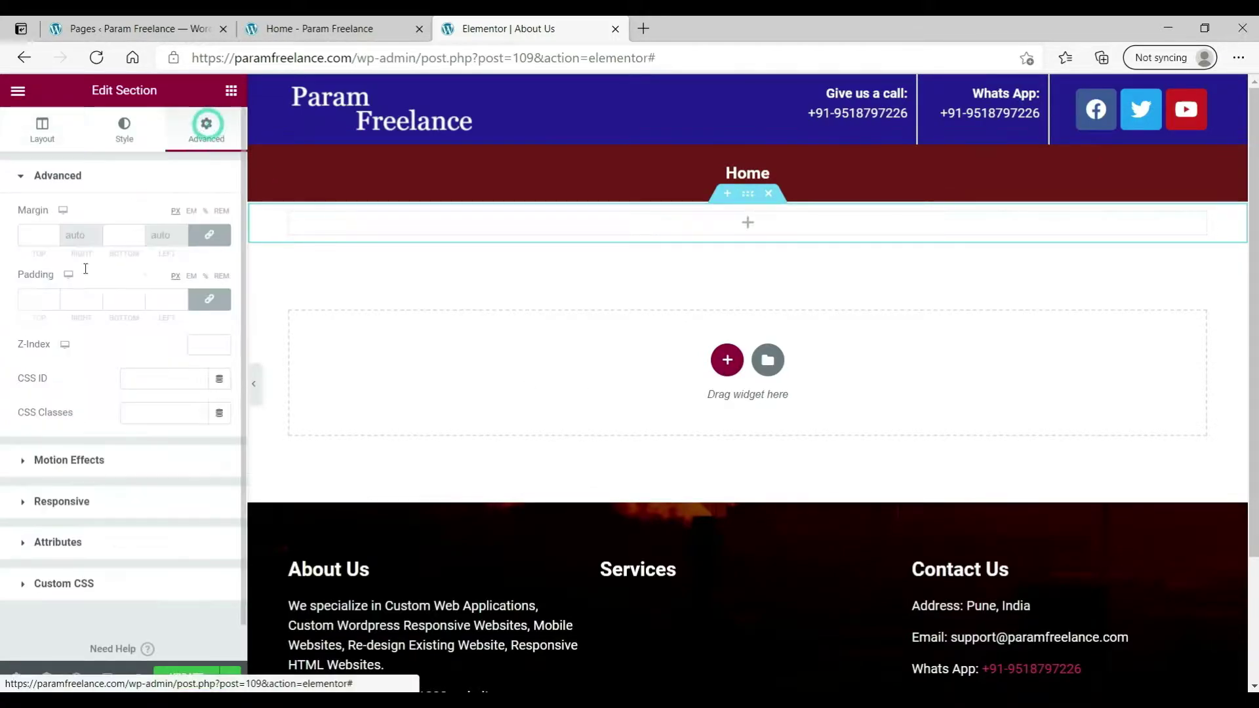
left_click(34, 292)
type("40")
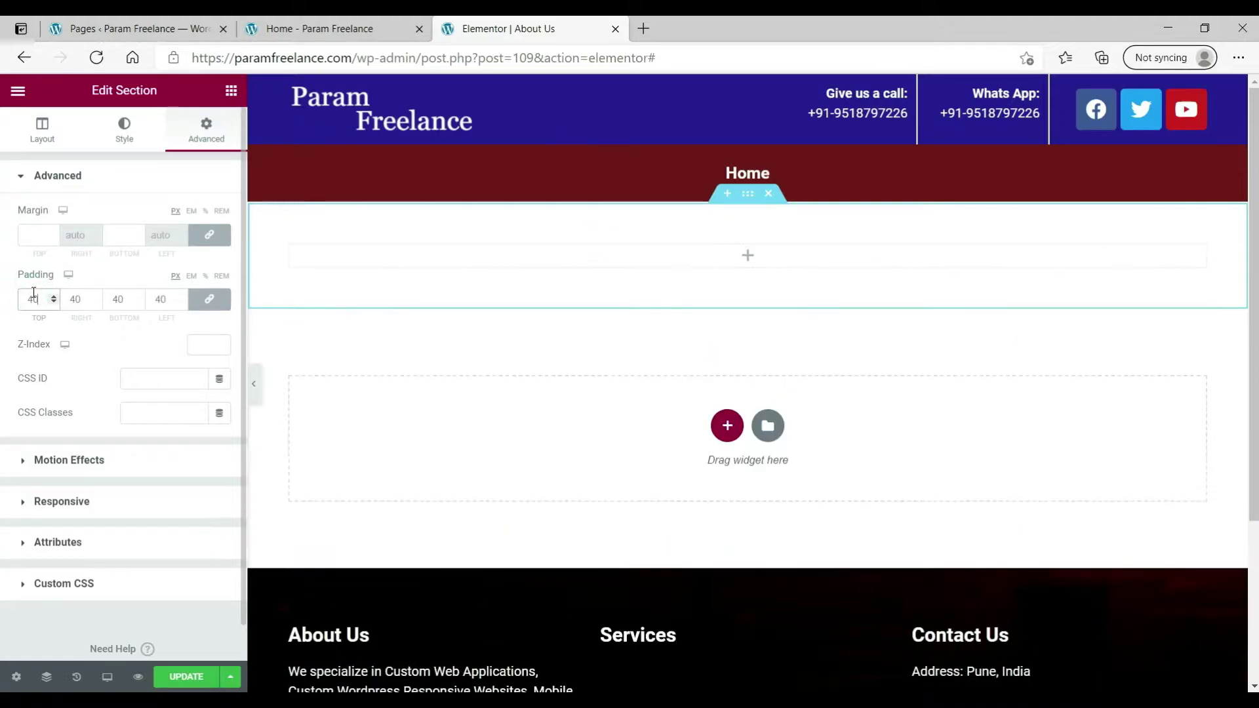
- Add a Heading widget to the empty section and set its title to "About Us"
left_click(748, 255)
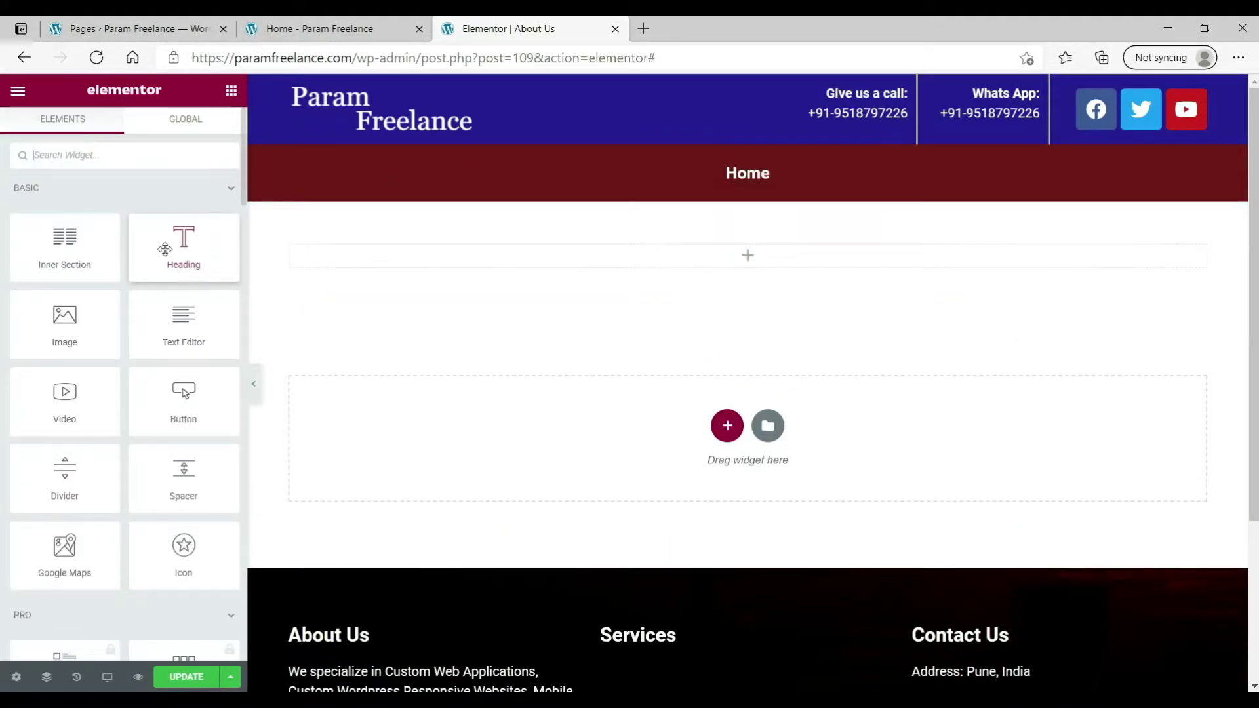
left_click_drag(169, 248, 422, 257)
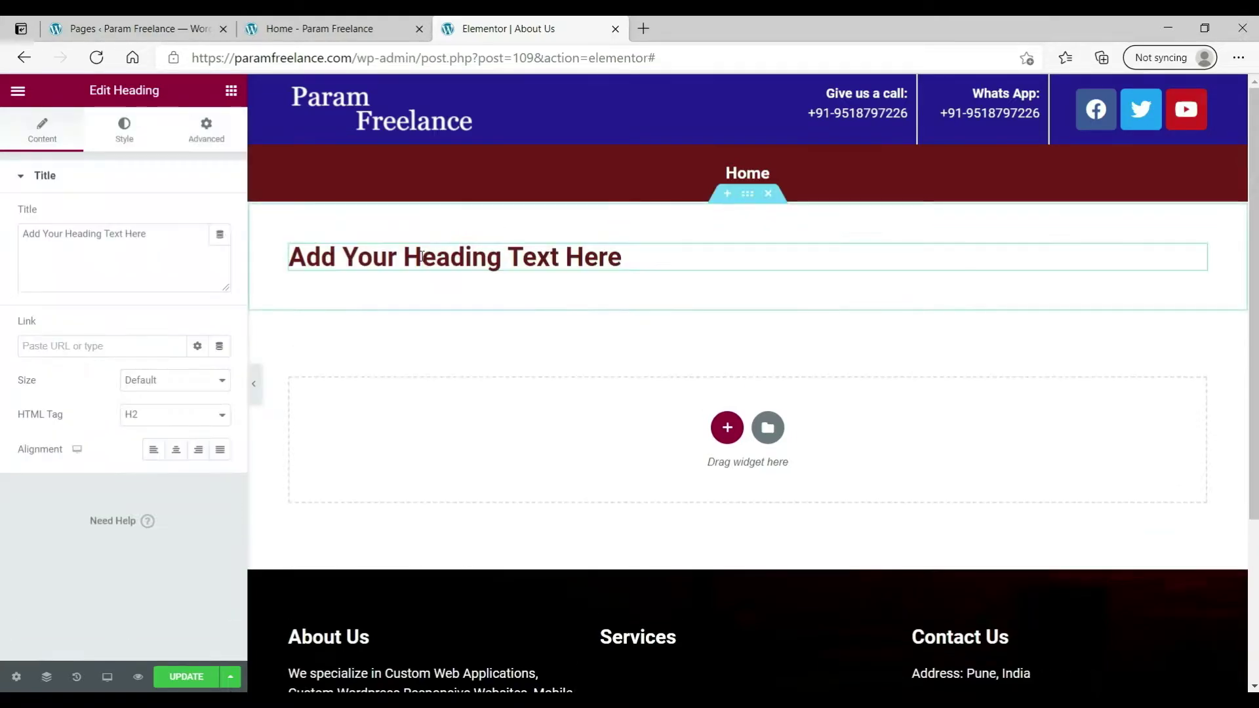
triple_click(114, 254)
type("About Us")
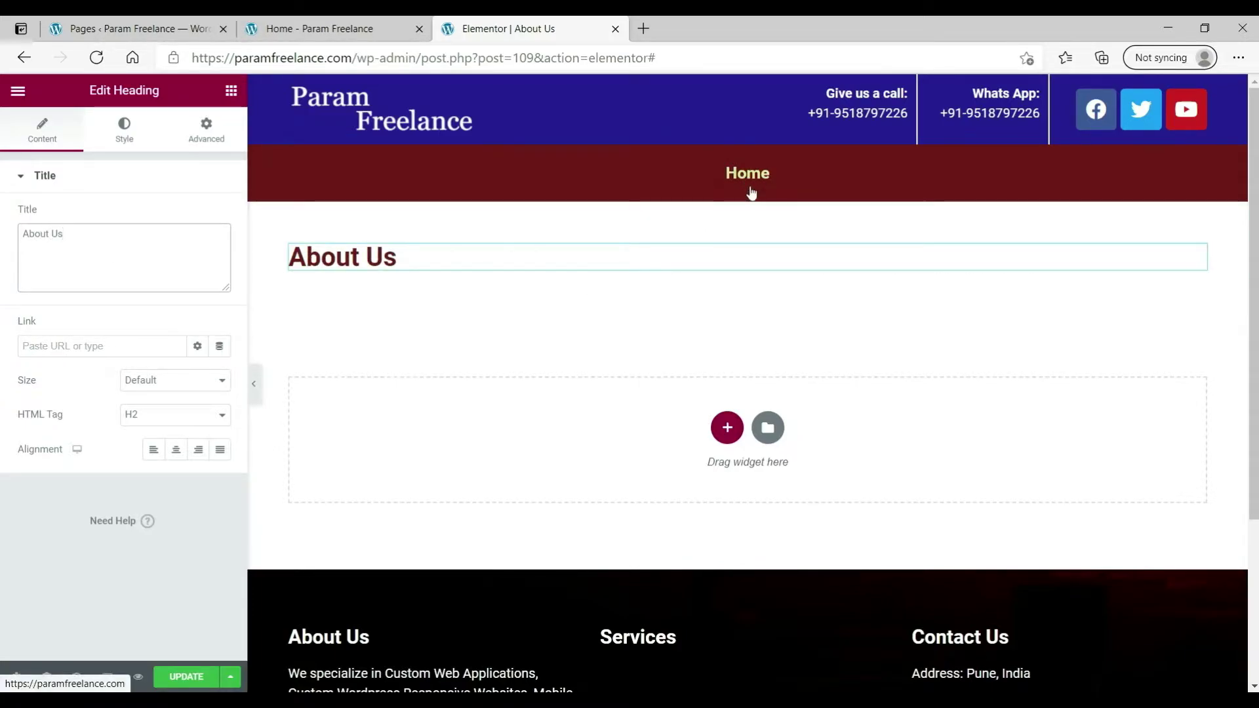
- Unlink the heading section's border radius values and set the bottom radius to 1 px, leaving the others at 0
left_click(747, 194)
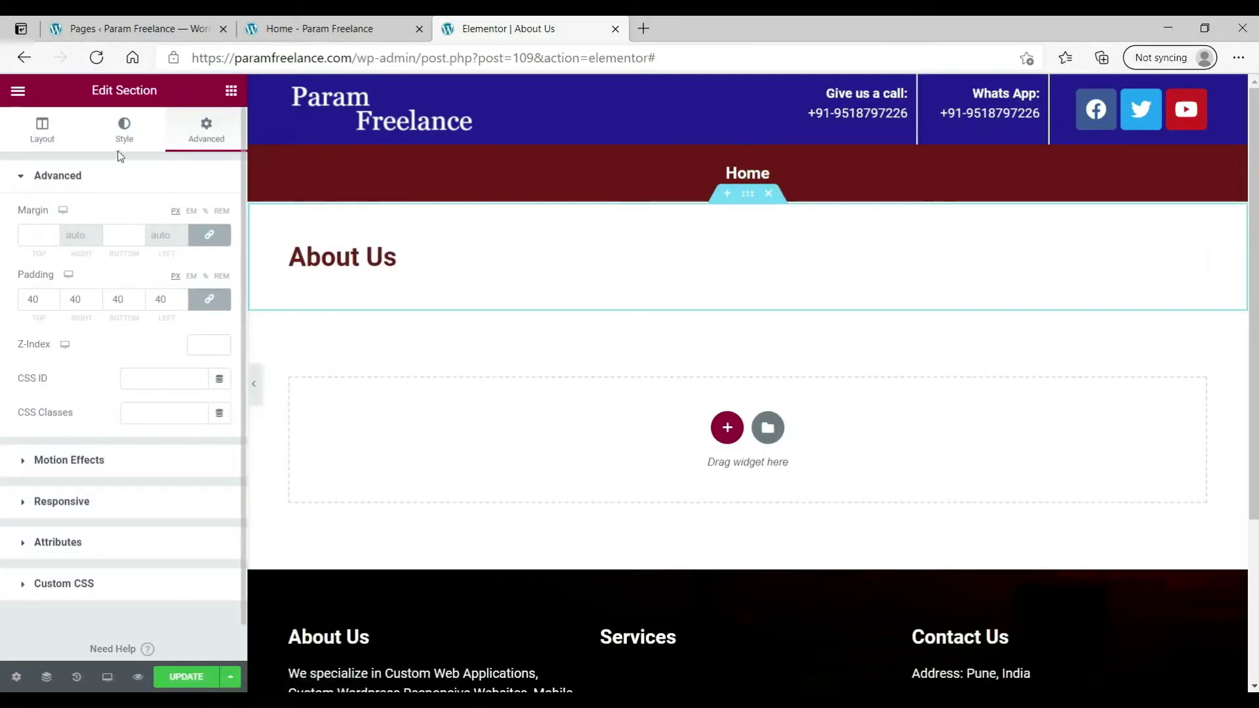
left_click(123, 130)
left_click(101, 337)
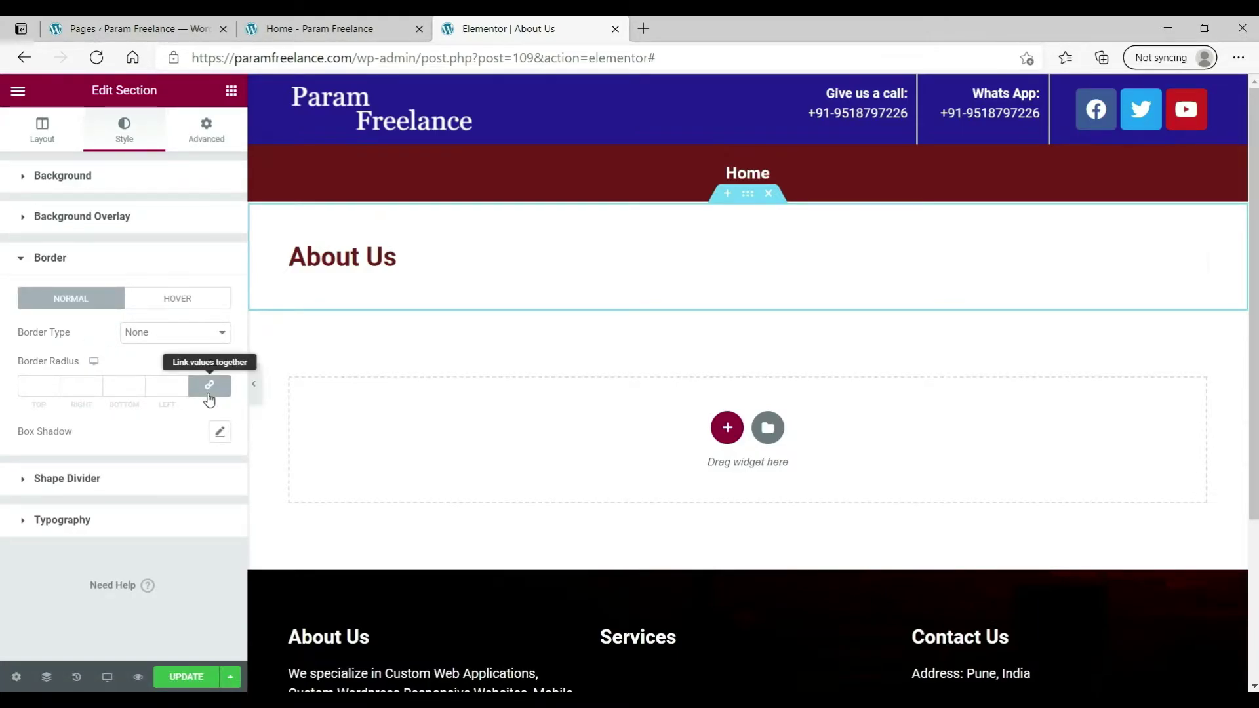
left_click(33, 387)
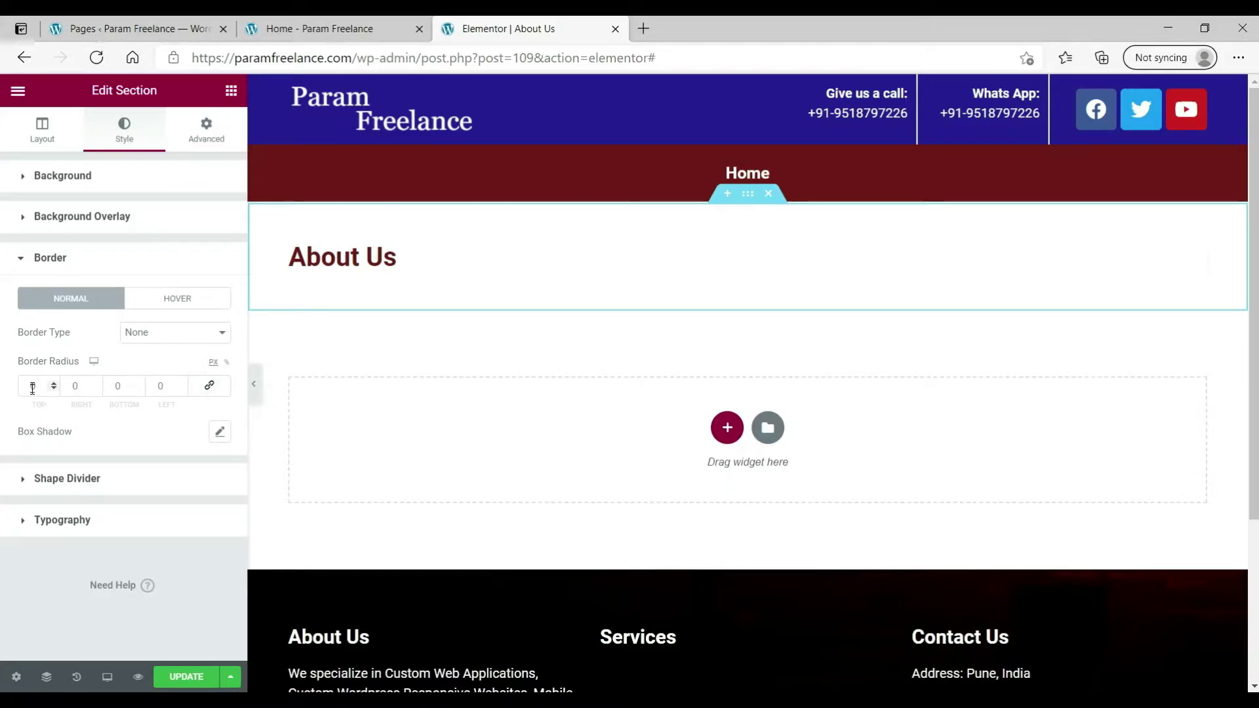
left_click(120, 386)
left_click(139, 386)
- Give the heading section a box shadow in translucent red, rgba(183, 61, 61, 0.5)
left_click(219, 432)
left_click(207, 475)
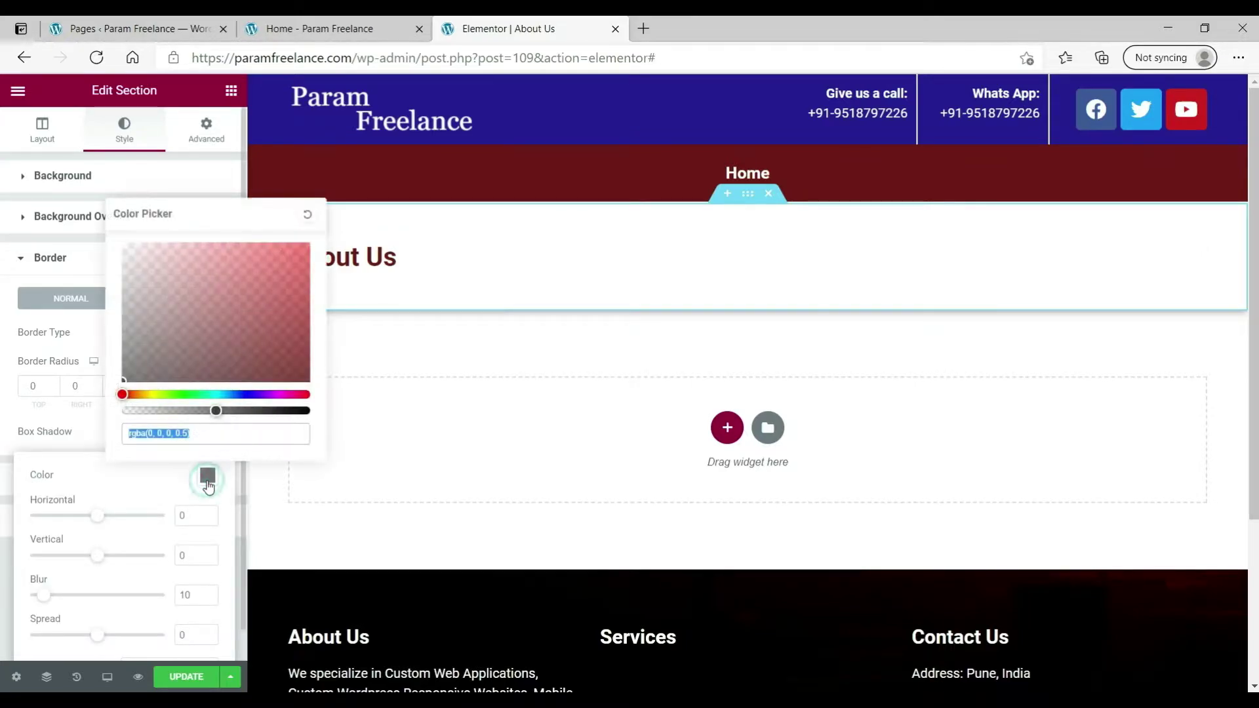
left_click(248, 281)
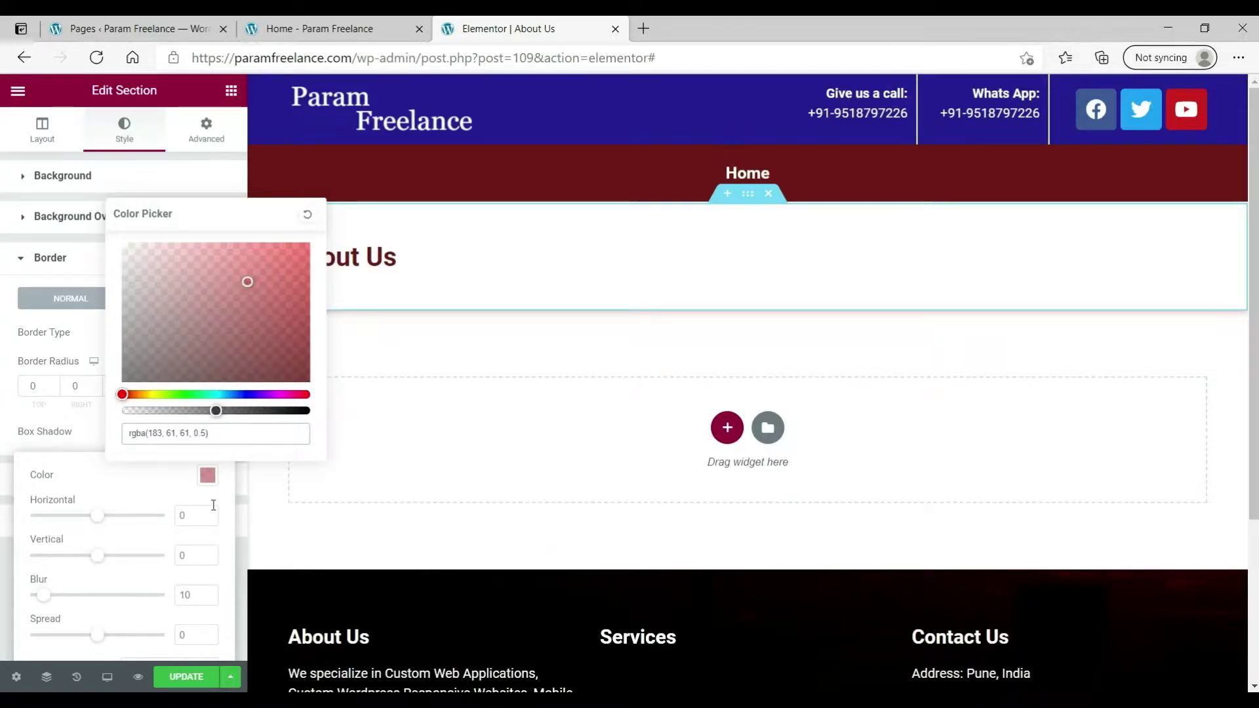
left_click(121, 441)
- Give the heading section a solid border with unlinked widths, 1 px at the bottom and 0 on the other sides
left_click(163, 332)
left_click(164, 367)
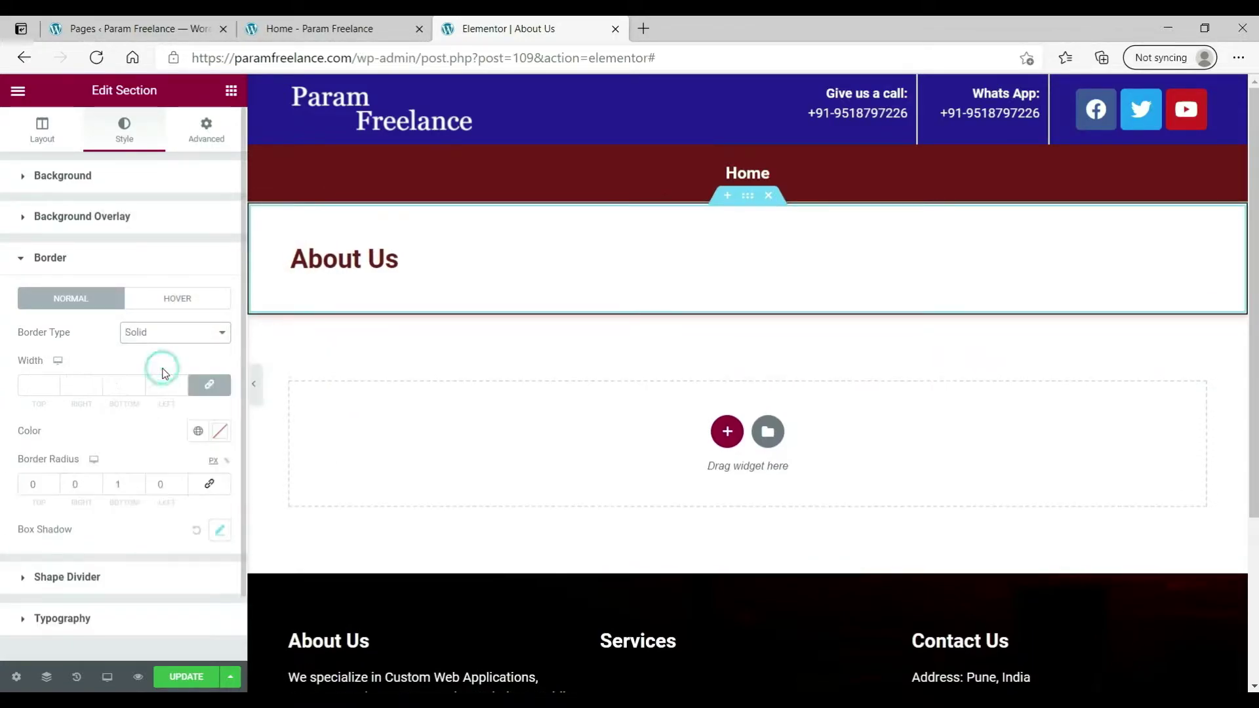
left_click(209, 384)
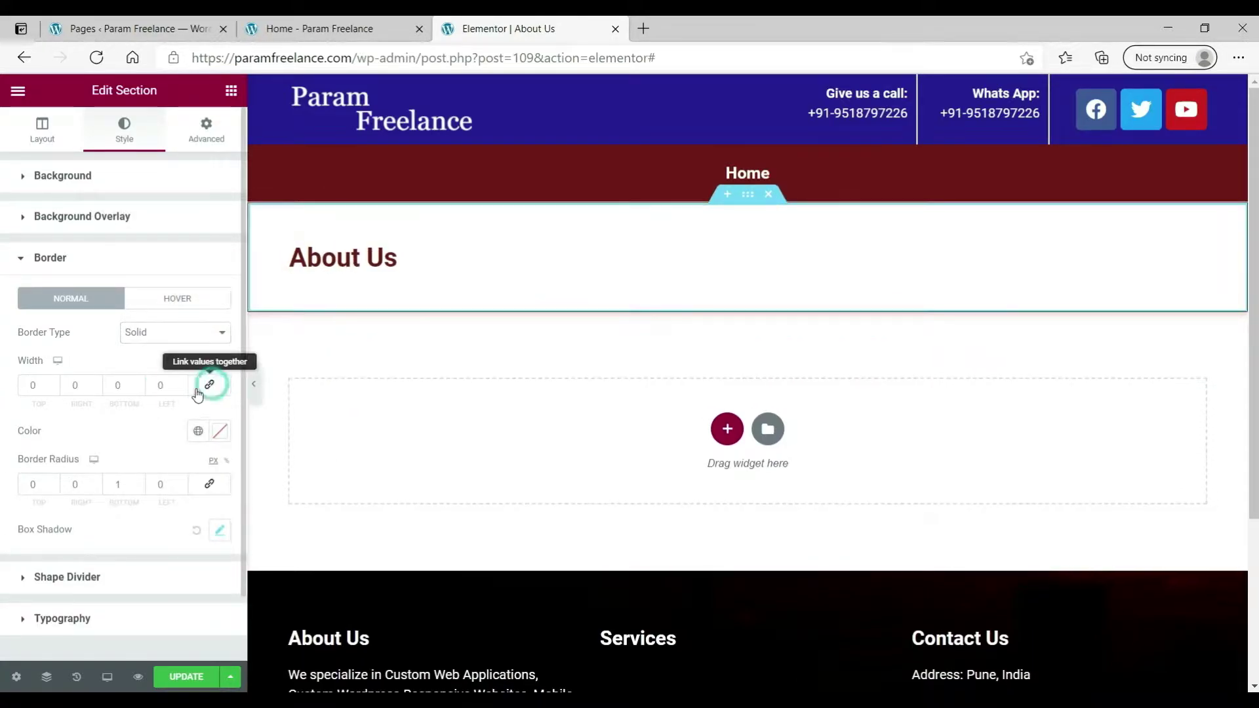
left_click(139, 383)
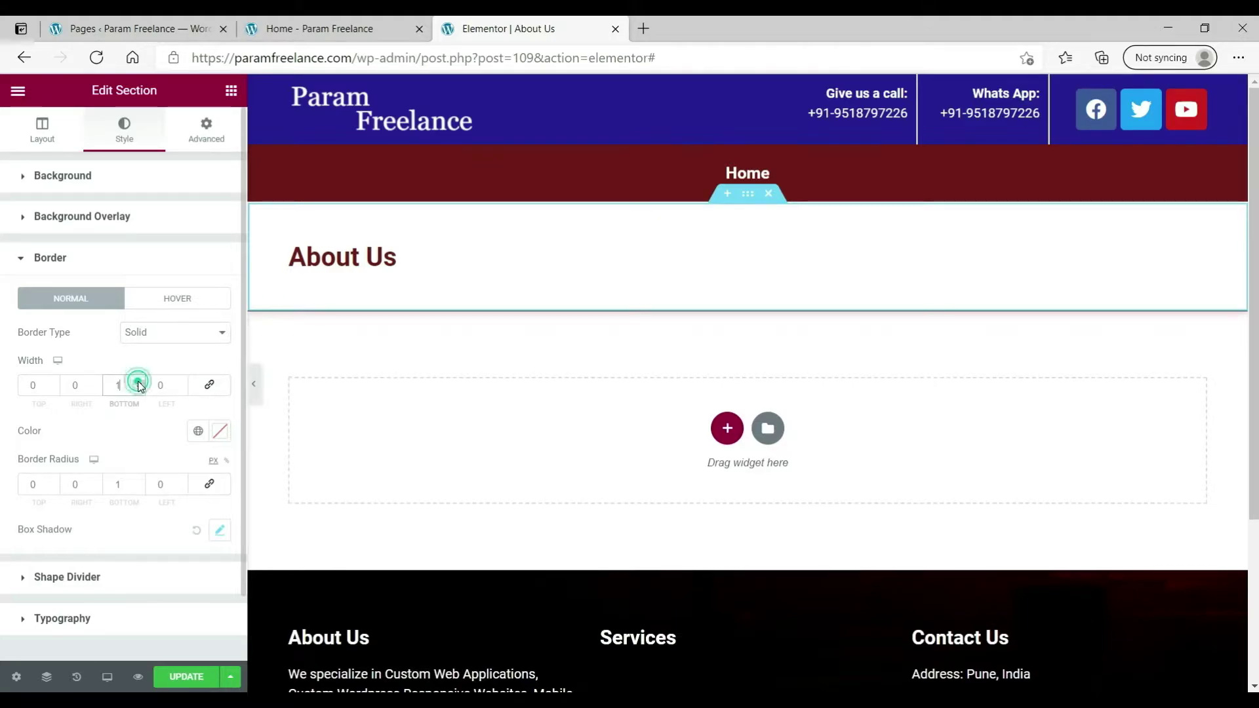
- Set the heading section's border colour to a muted grey
left_click(218, 434)
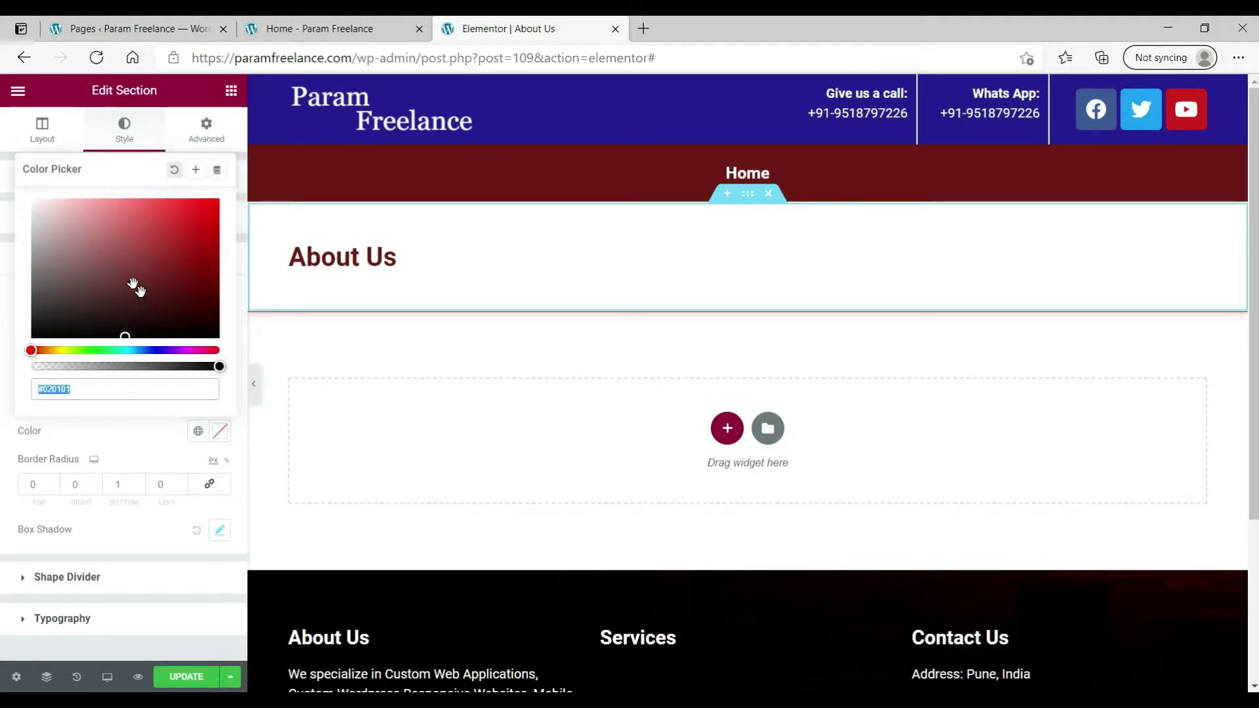
left_click(40, 250)
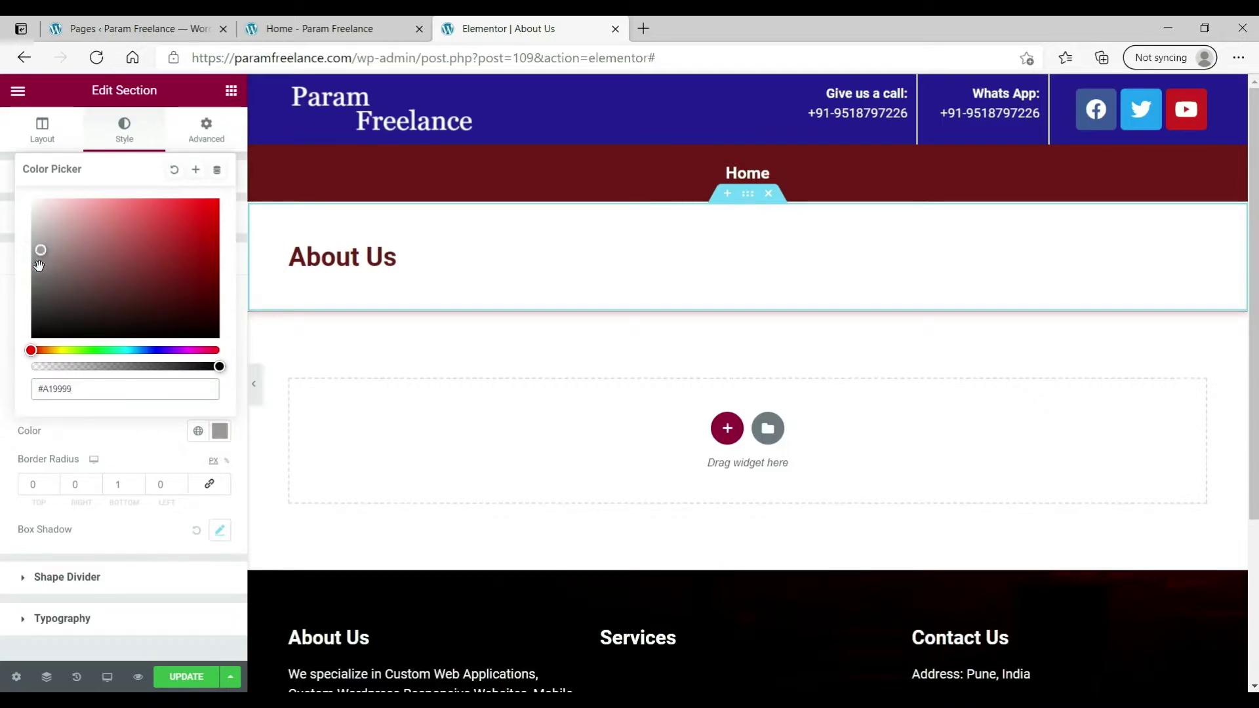
left_click(12, 395)
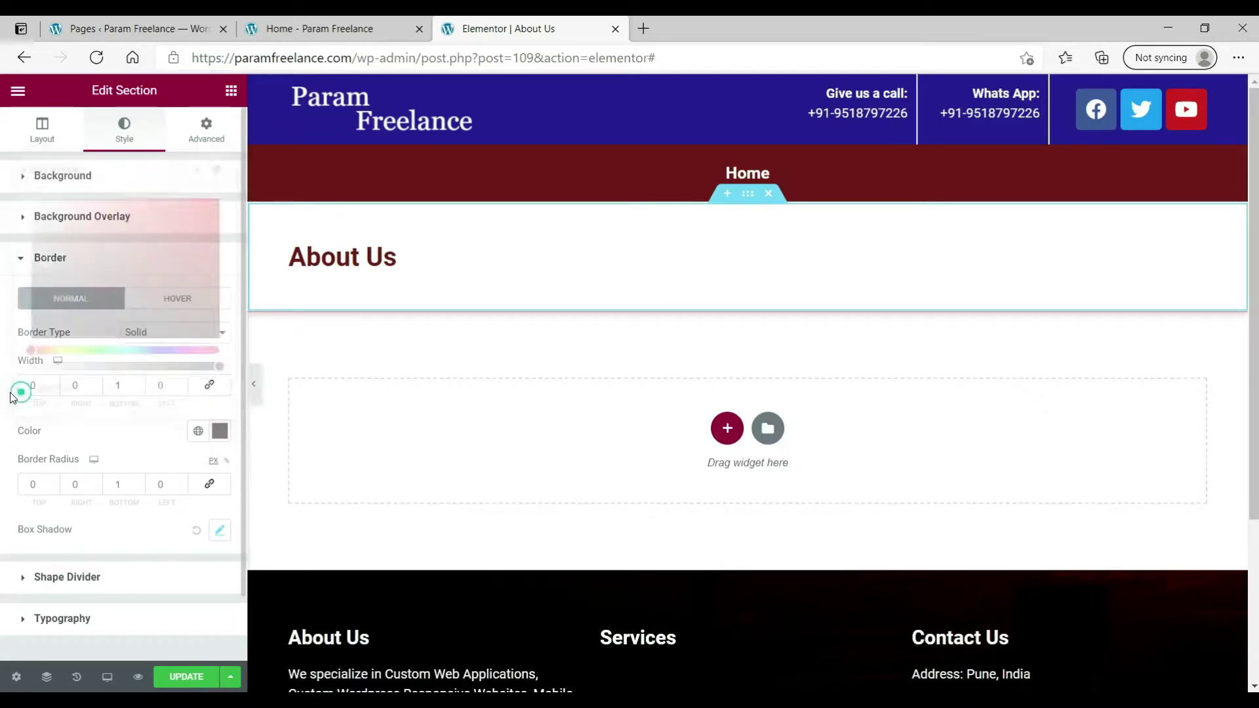
left_click(418, 339)
left_click(585, 345)
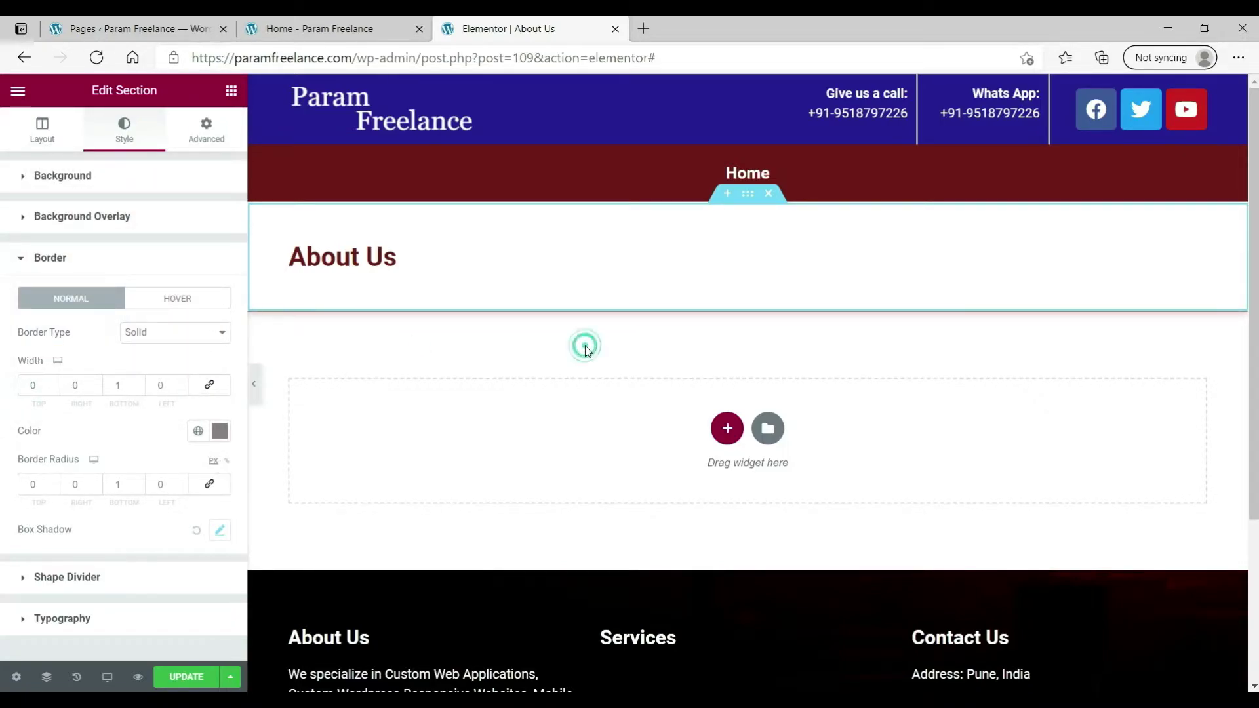
- Add a section with two equal columns below the heading and insert the website-design.jpeg image in its right column
left_click(723, 433)
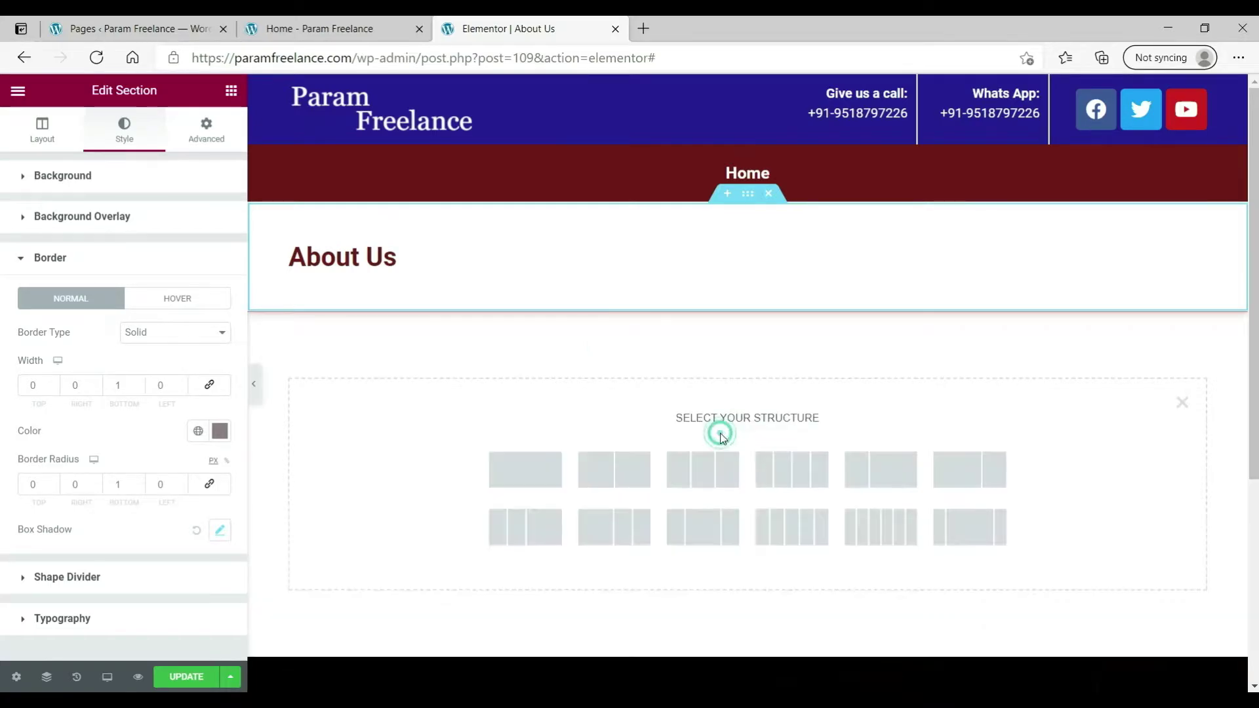
left_click(624, 487)
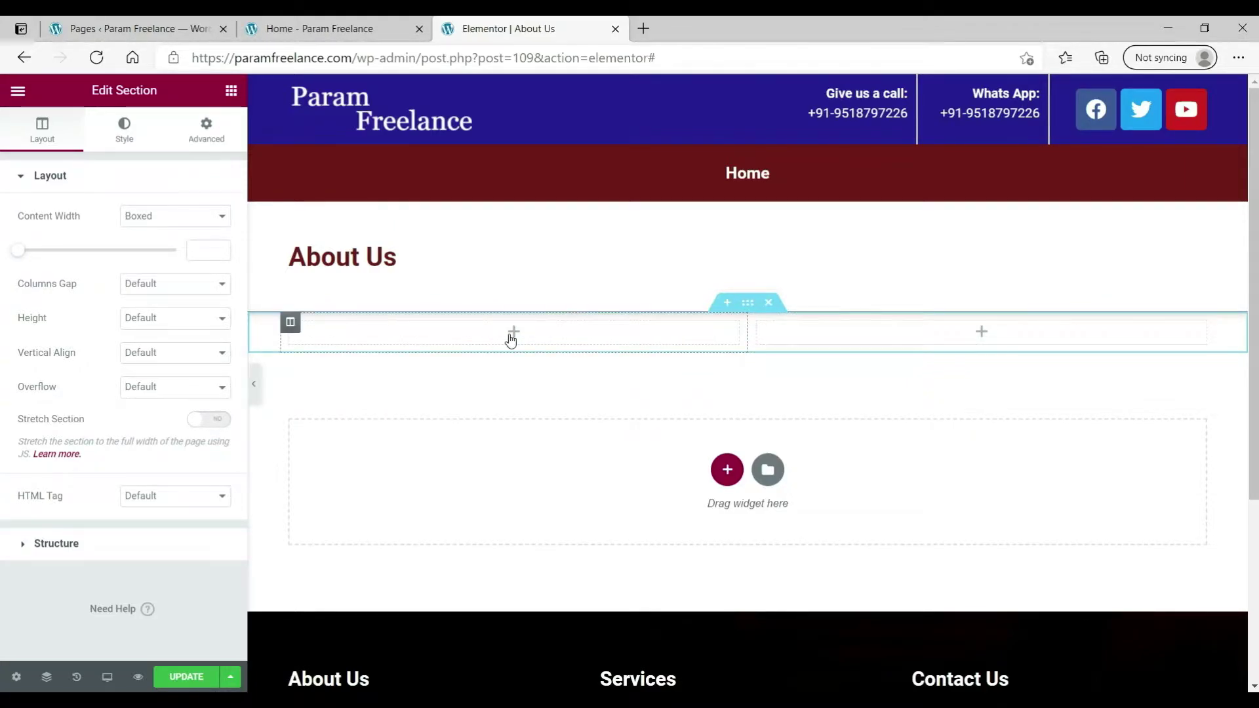
left_click(983, 334)
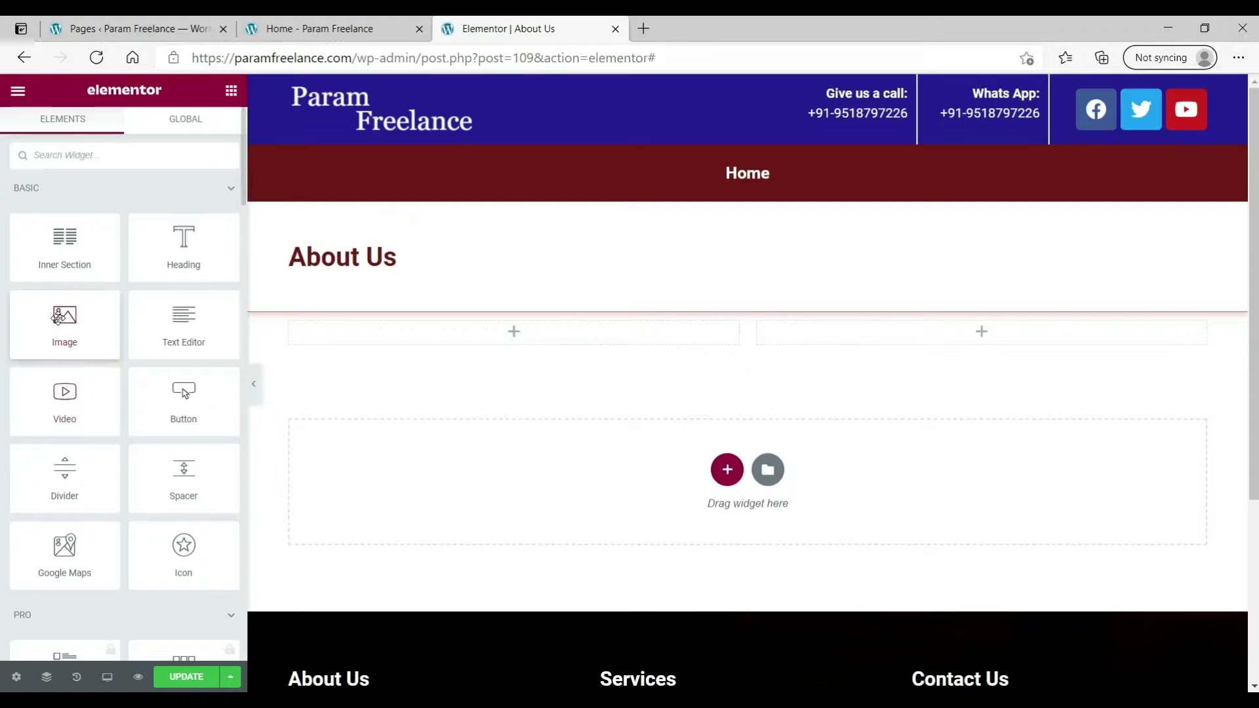
left_click_drag(64, 321, 894, 339)
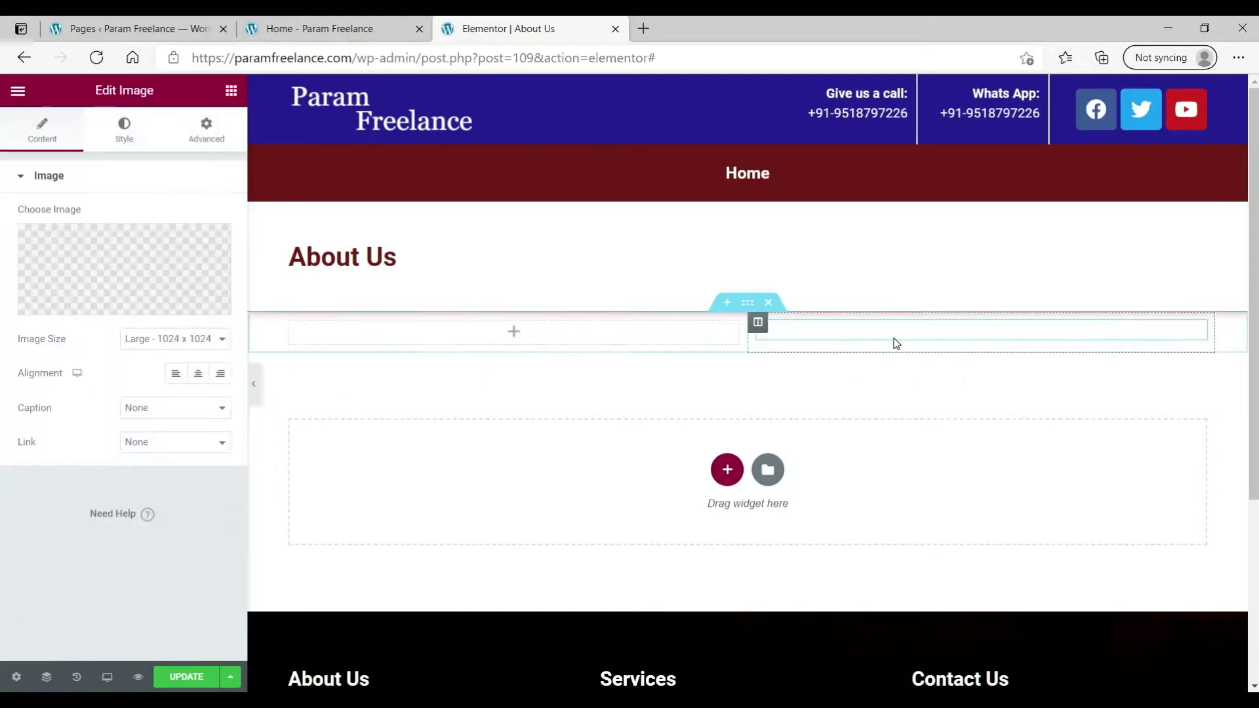
left_click(82, 260)
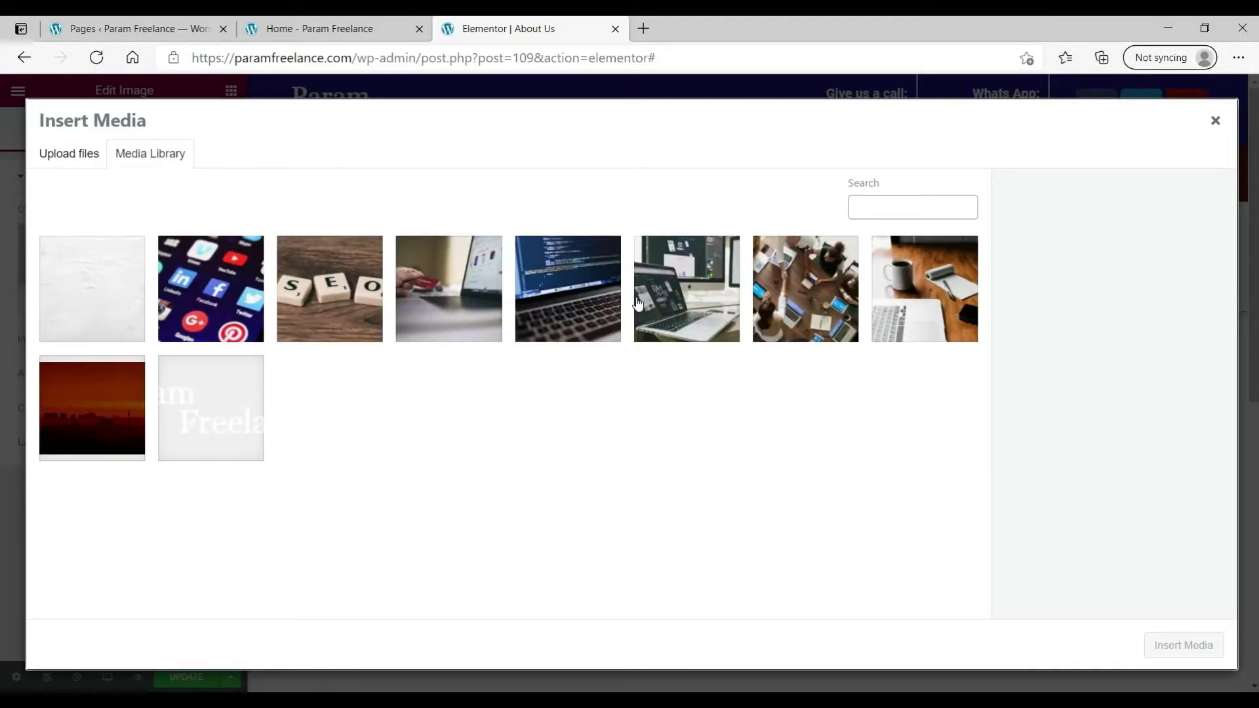
left_click(673, 304)
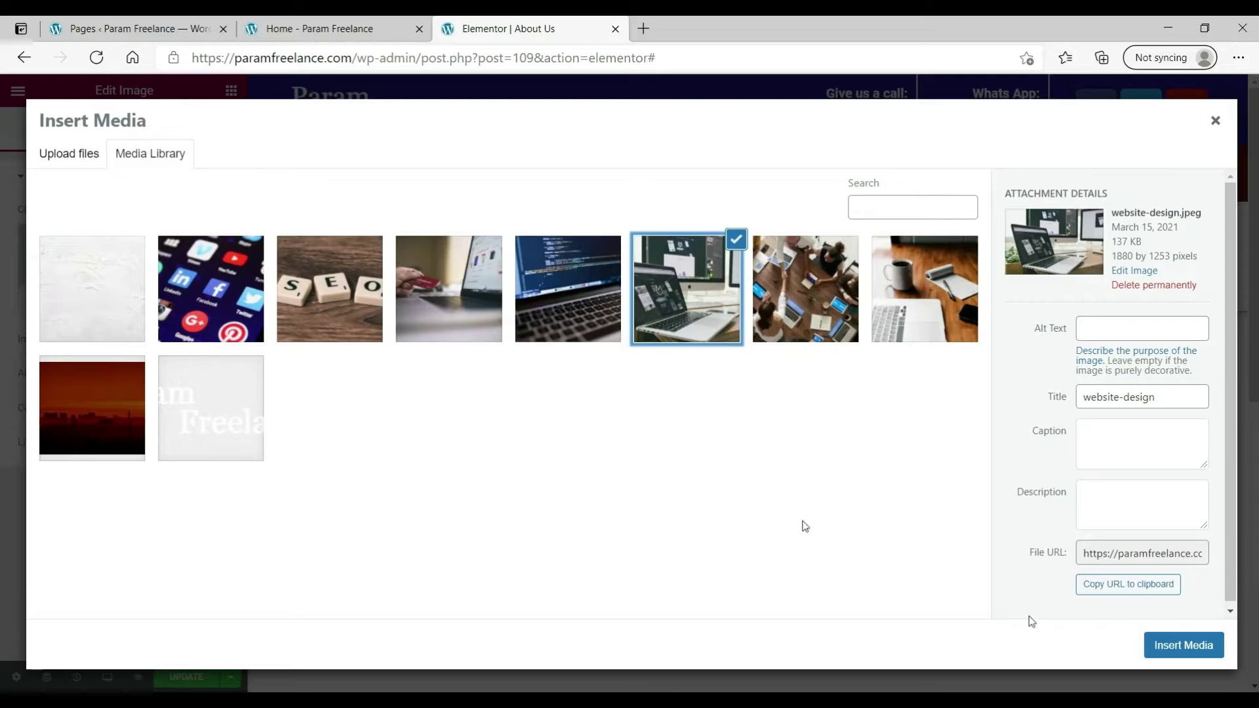
left_click(1184, 645)
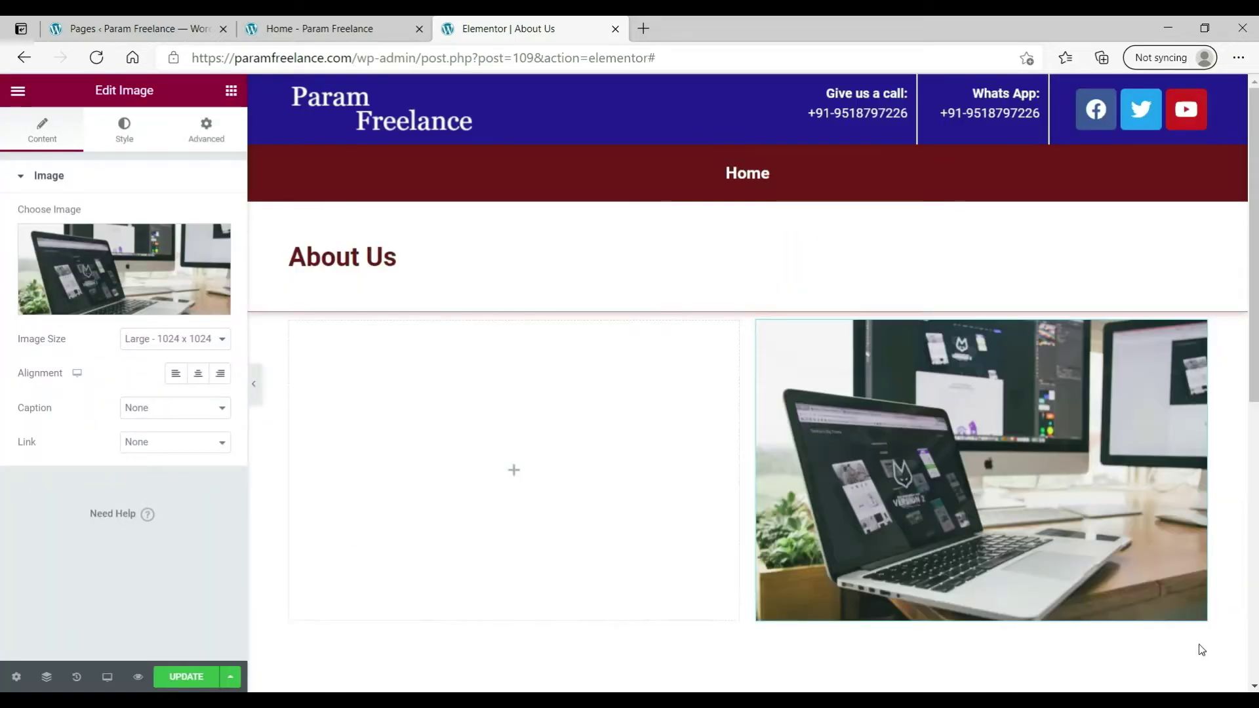
- Add a Text Editor widget to the left column and replace its placeholder with the freelancer's introduction, starting with "Hello!"
scroll(1198, 644, "down", 3)
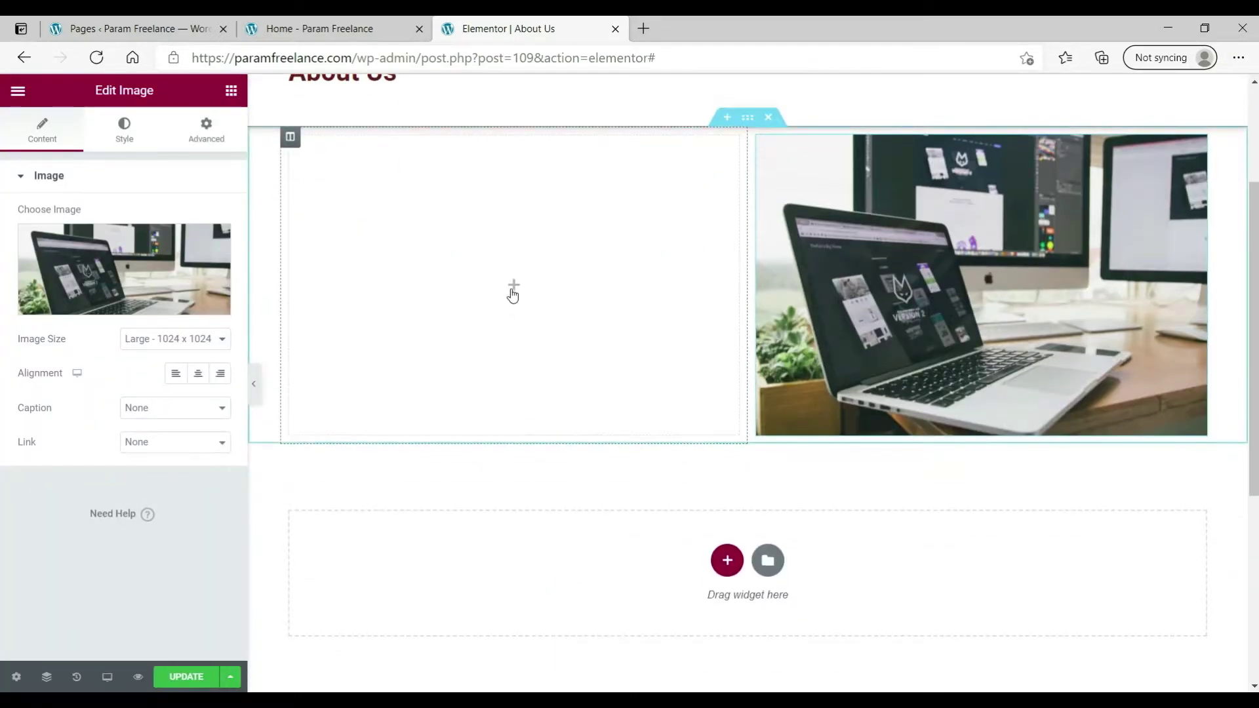
left_click(513, 289)
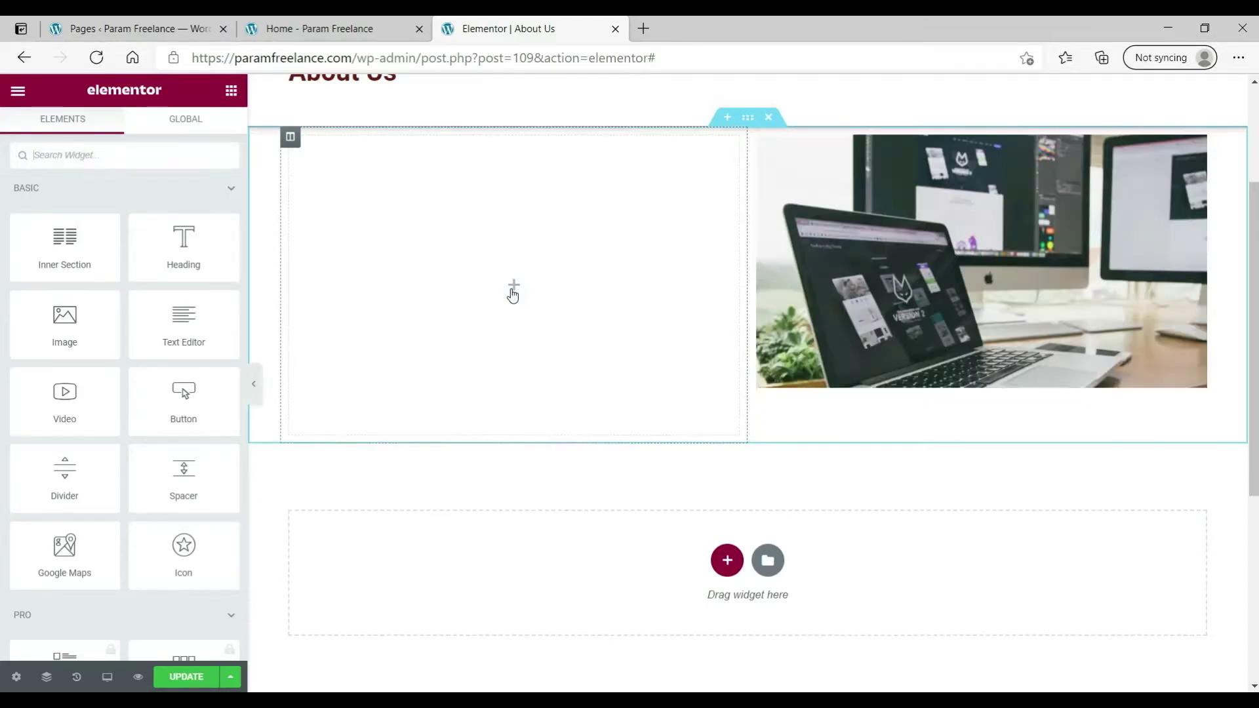
left_click_drag(183, 328, 505, 313)
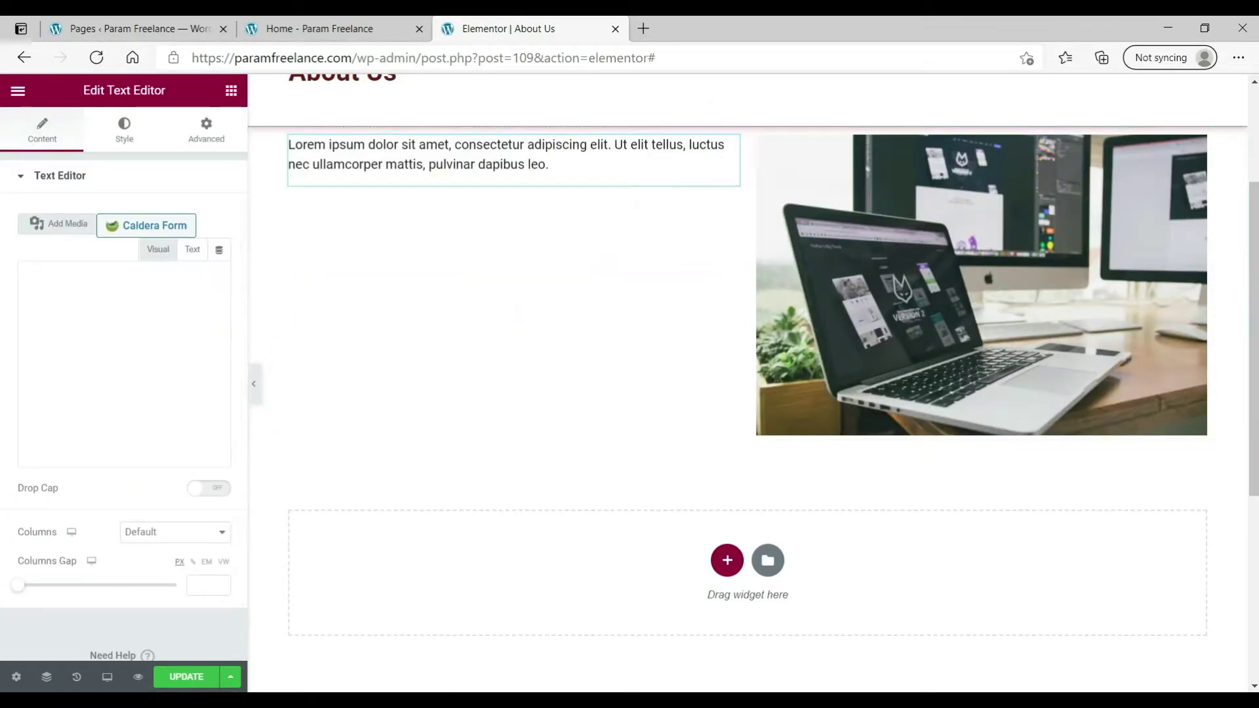
key("ctrl+a")
type("Hello! My name is Prashant. I have been working as a successful freelancer for more than 9 years. I mostly work on WordPress website design for Local businesses, blogs and e-commerce websites. I work with many website design companies in the USA, Canada, Australia, and many other countries. These companies outsource their website design work to me. I have designed hundreds of websites for them. I also work in are SEO, digital marketing, Social Media Marketing, Youtube marketing, Facebook marketing, Pinterest marketing. I am also publishing free online courses on Youtube. These courses will help you design websites on your own. But not all have time to do it. So I am here to design websites for you at the lowest price possible!")
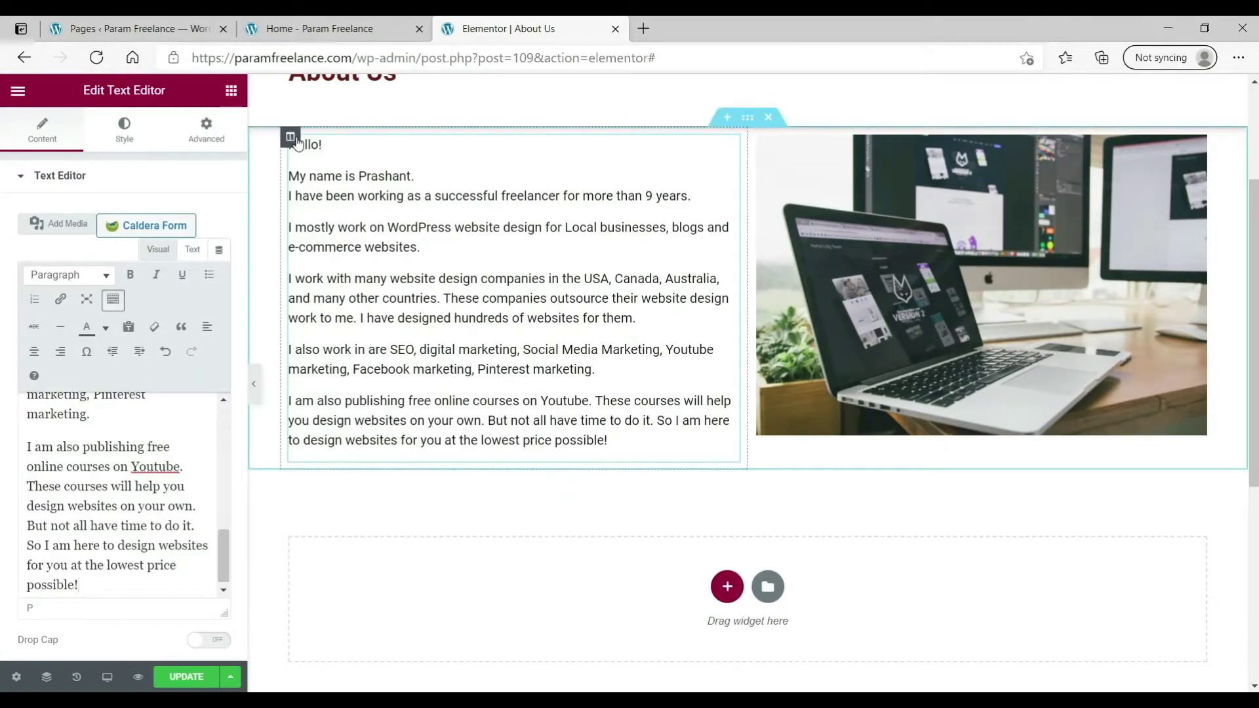
left_click(290, 137)
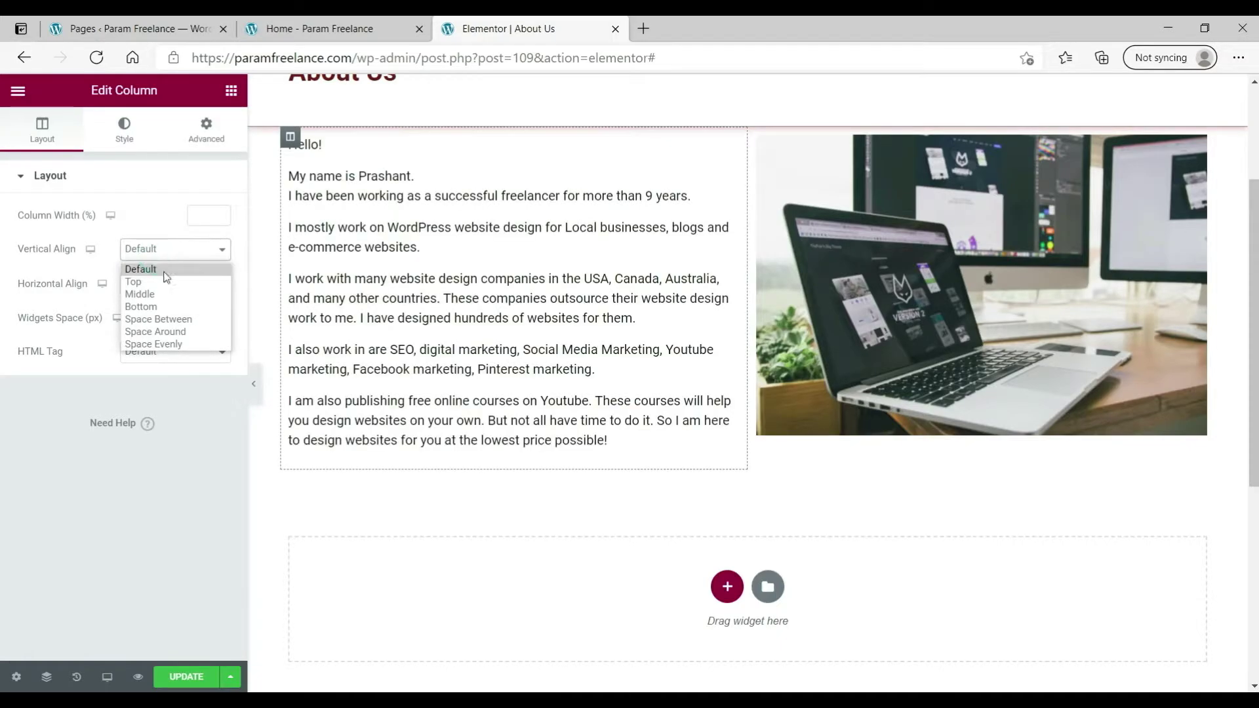
left_click(167, 291)
left_click(875, 287)
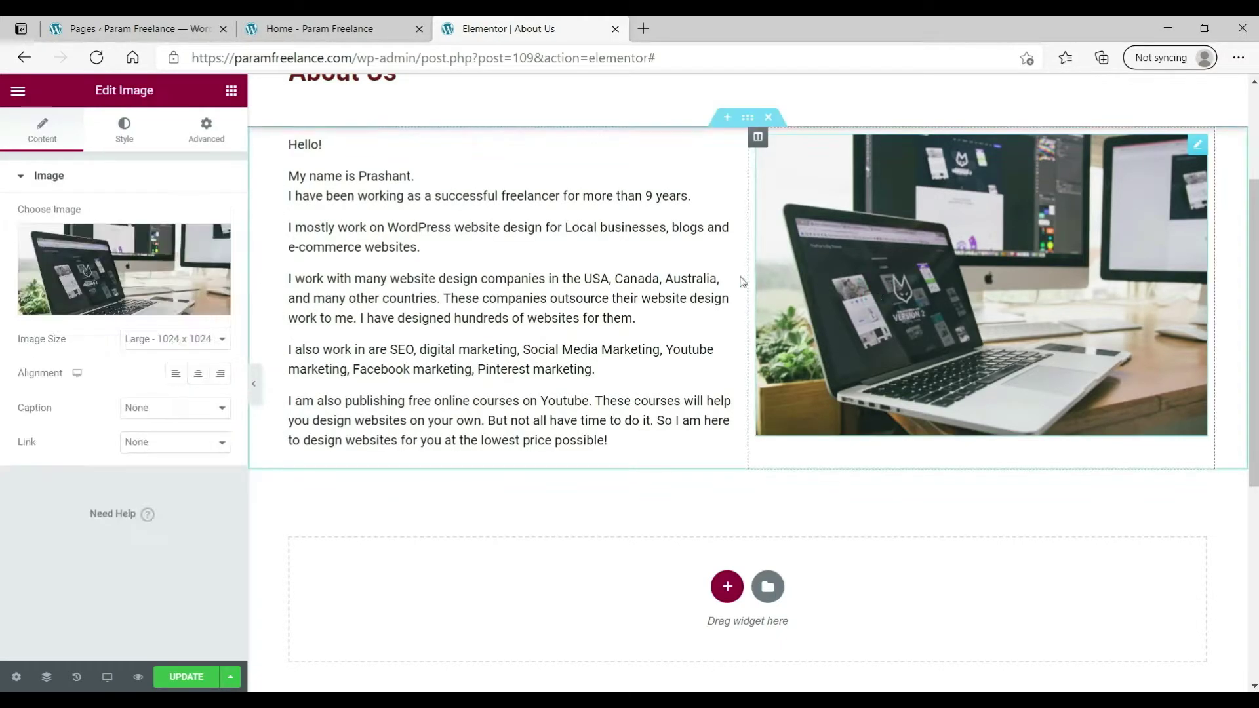
key("ctrl+z")
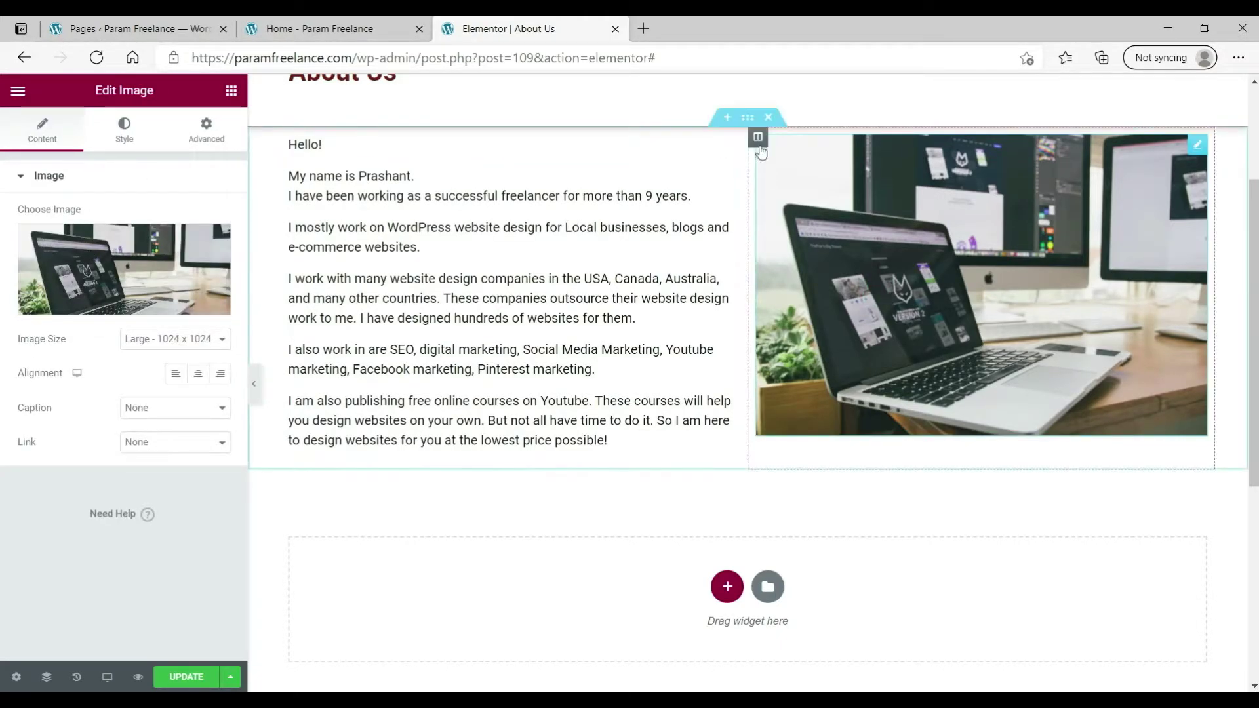
- Set the image column's vertical alignment to Middle and update the page
left_click(180, 249)
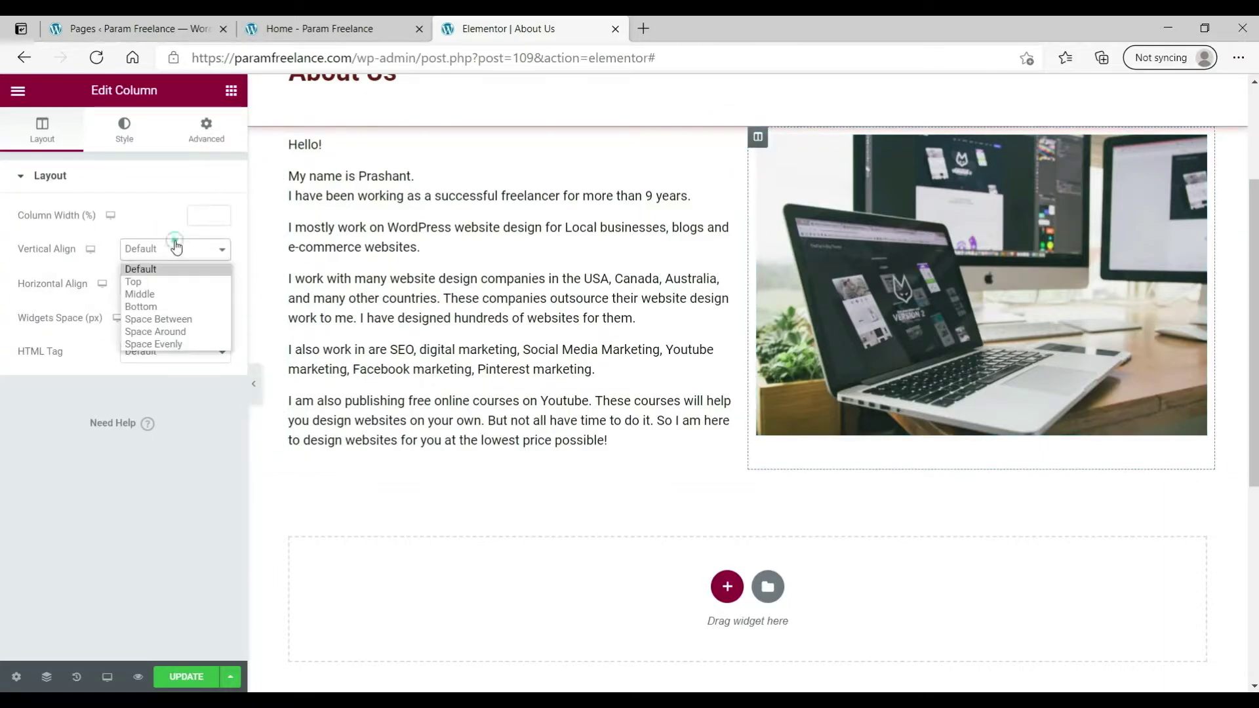
left_click(167, 293)
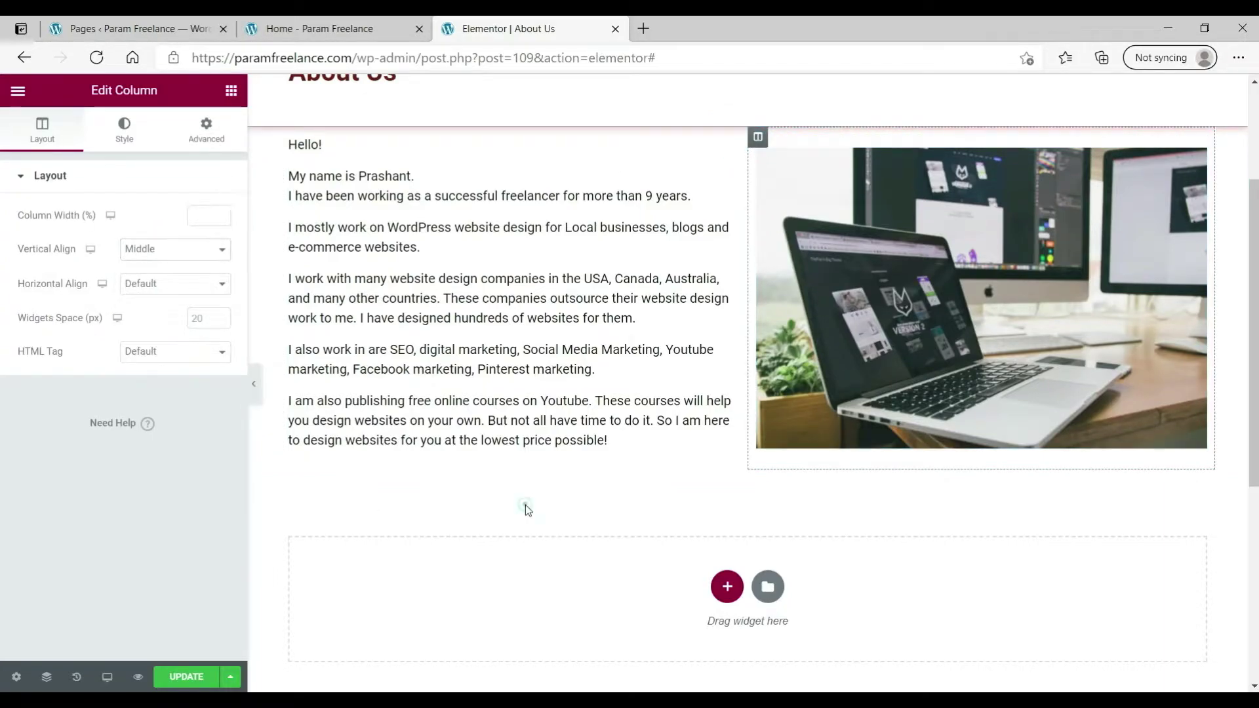
scroll(865, 400, "down", 4)
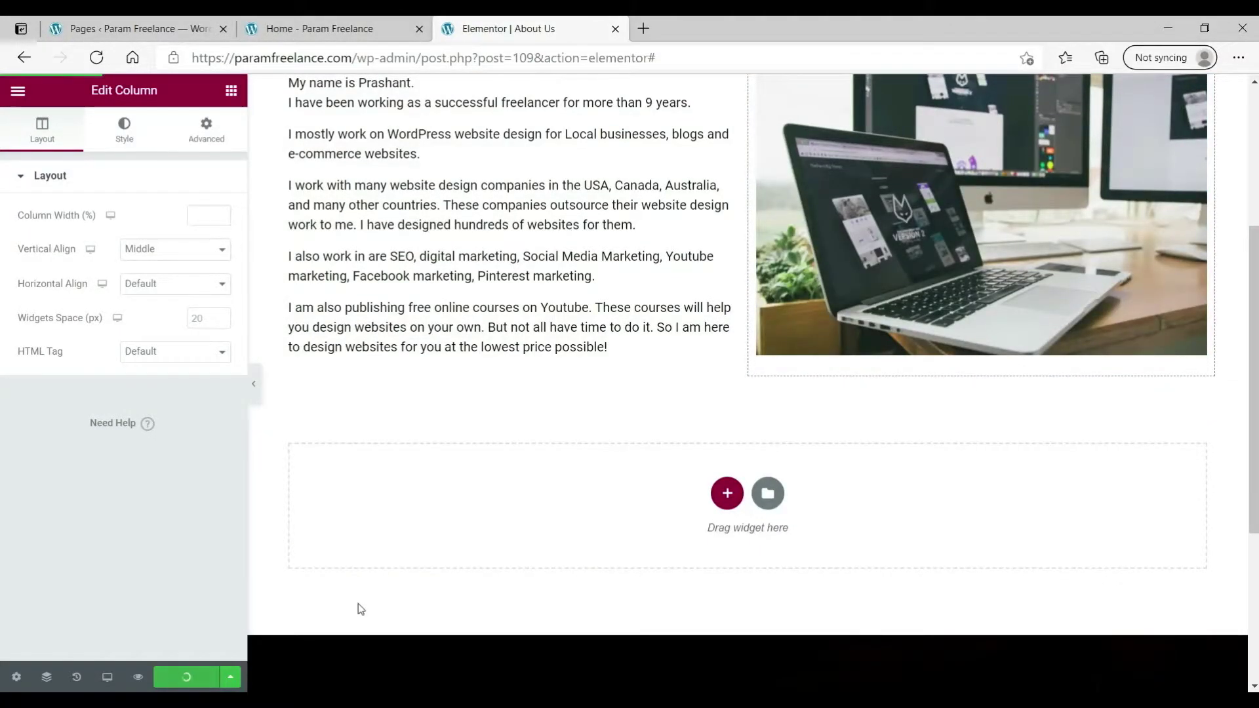
- View the live About Us page in a new browser tab
left_click(17, 92)
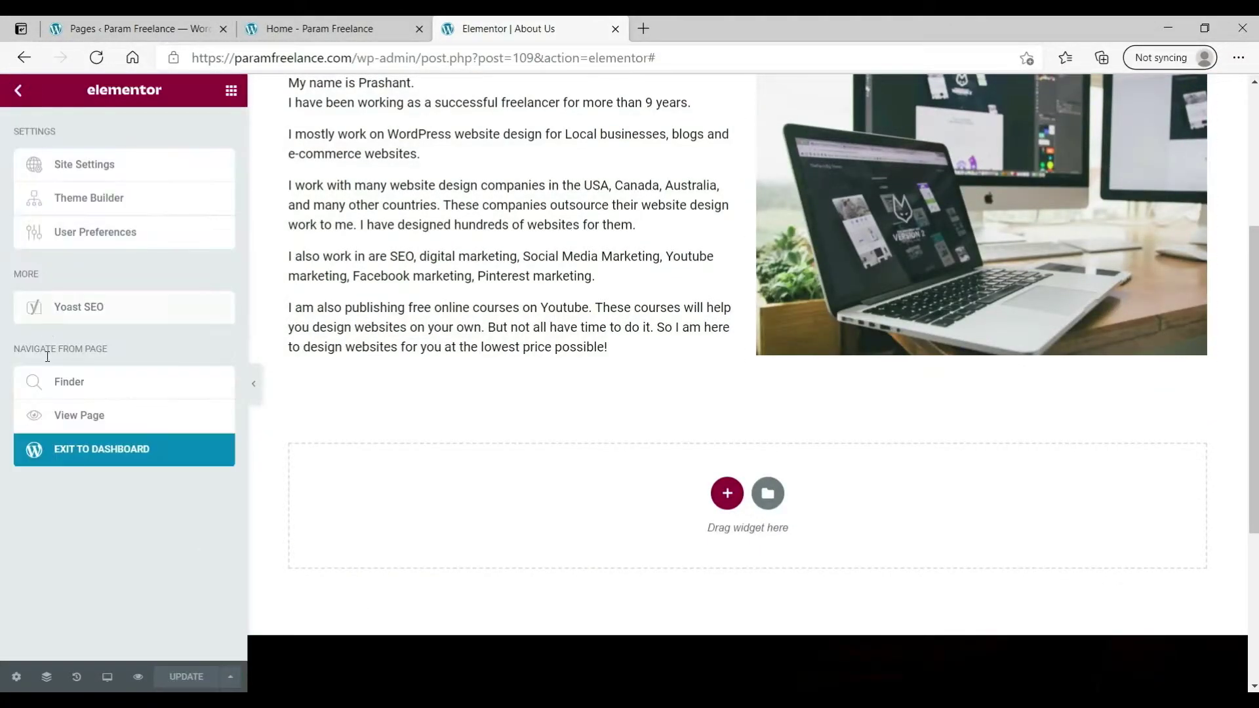
right_click(63, 413)
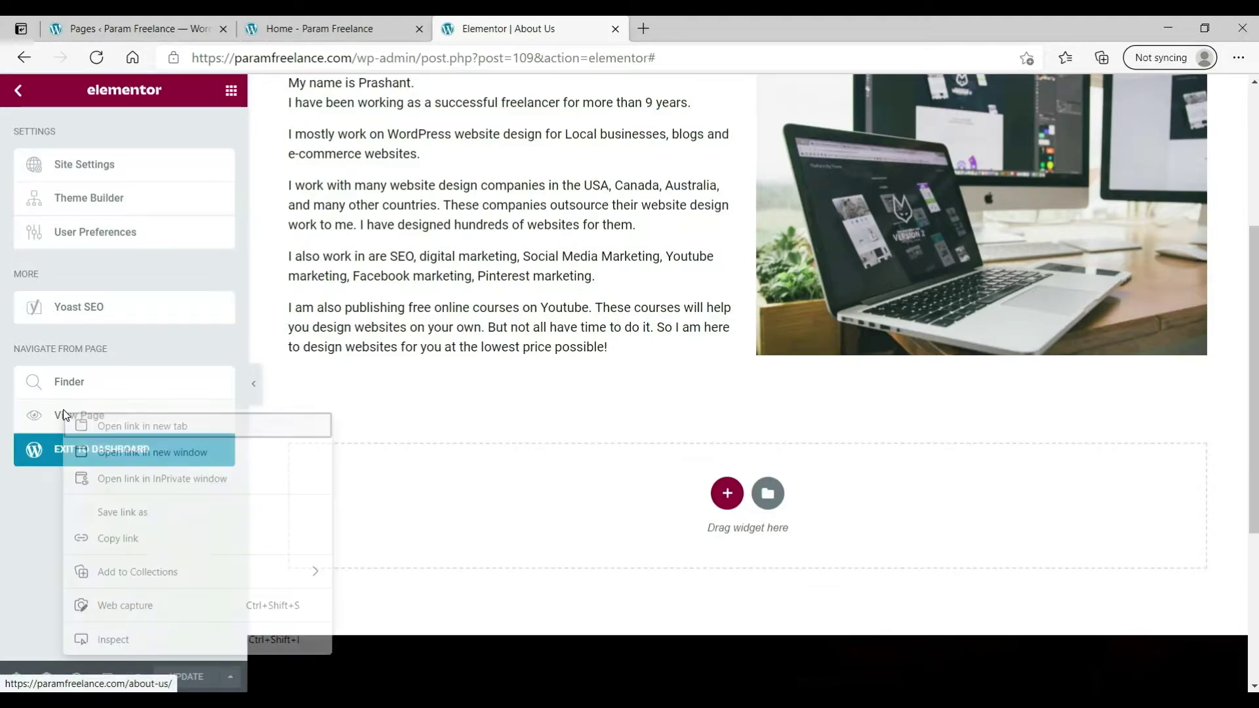
left_click(107, 426)
left_click(712, 28)
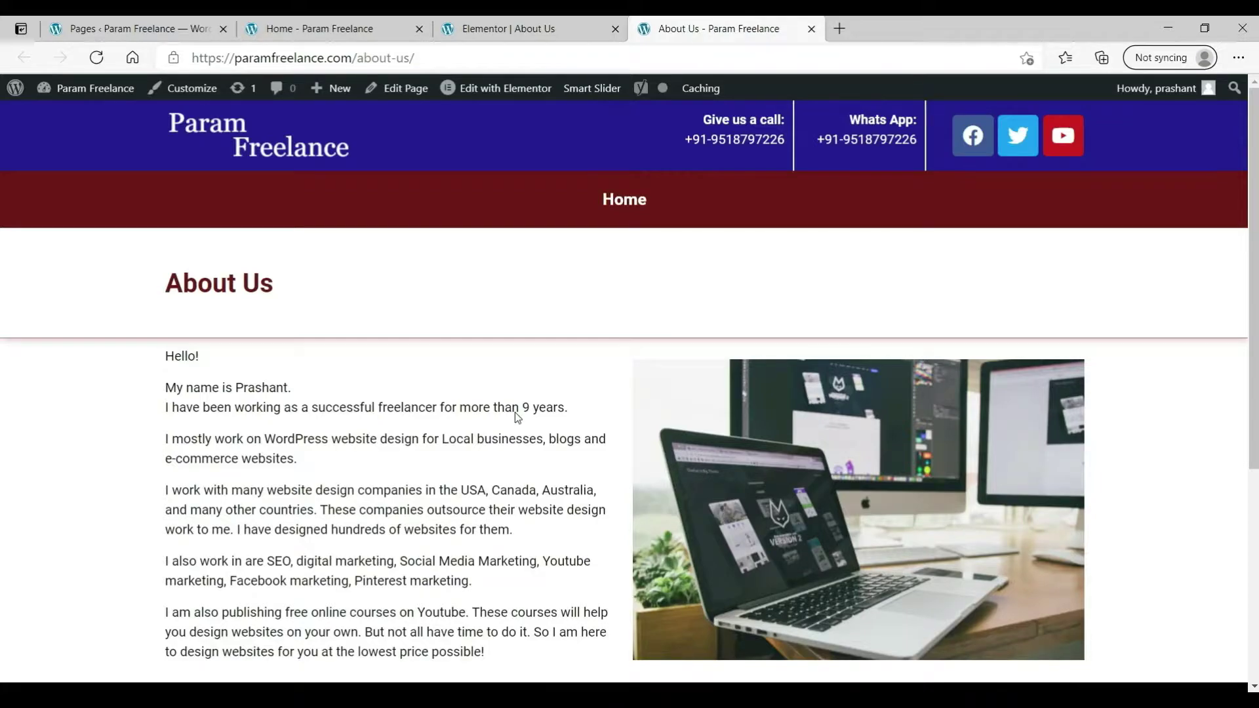
- Return to the Elementor editor and set the padding of the text-and-image section to 40 px on all sides
scroll(514, 412, "down", 1)
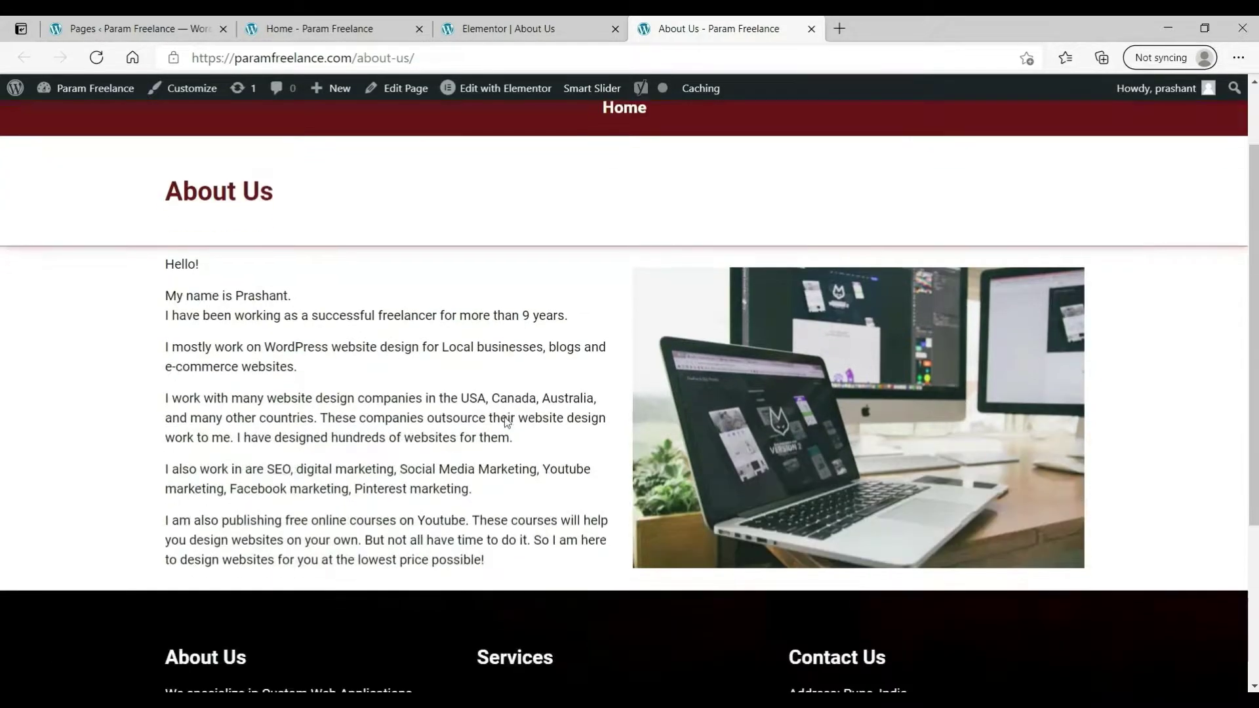
left_click(498, 29)
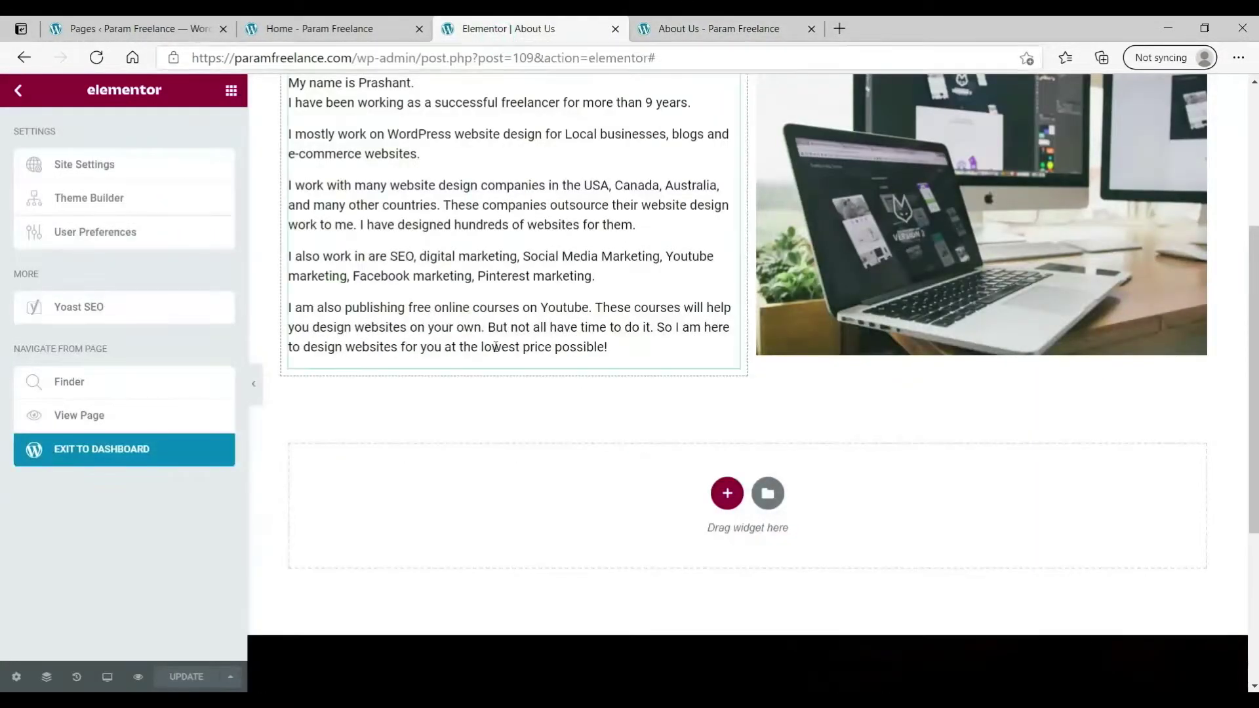
scroll(733, 315, "up", 4)
left_click(747, 303)
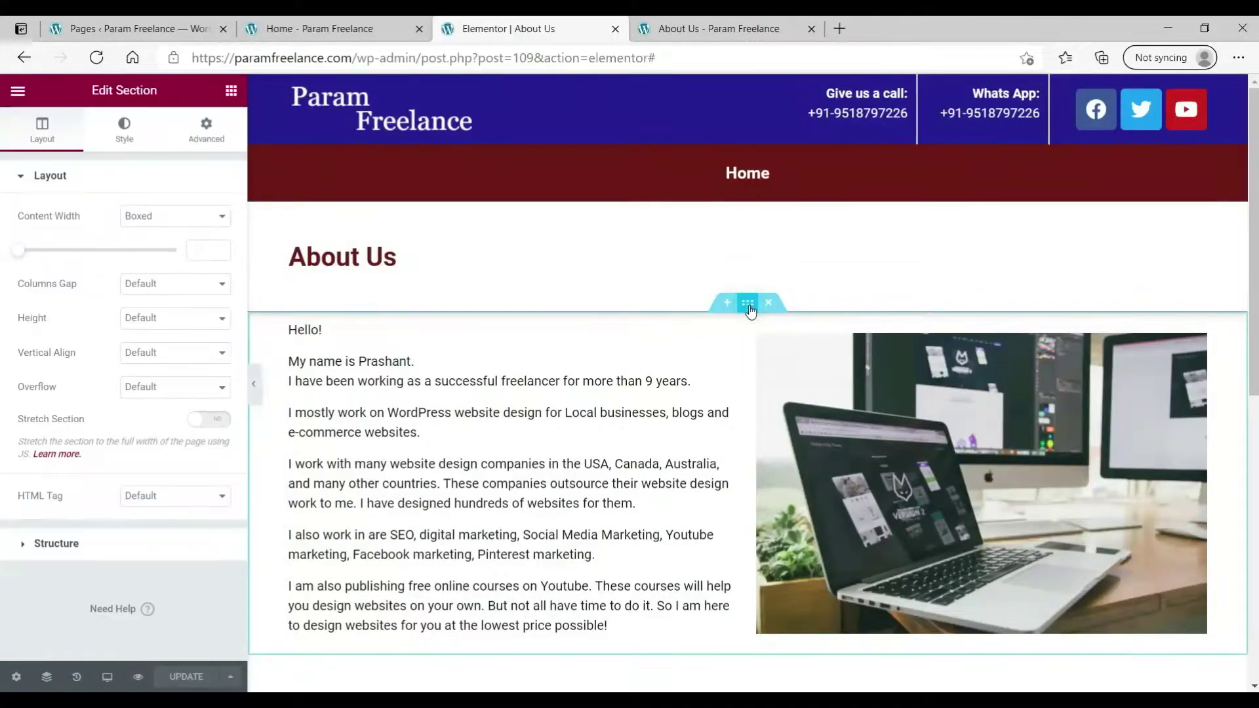
left_click(205, 131)
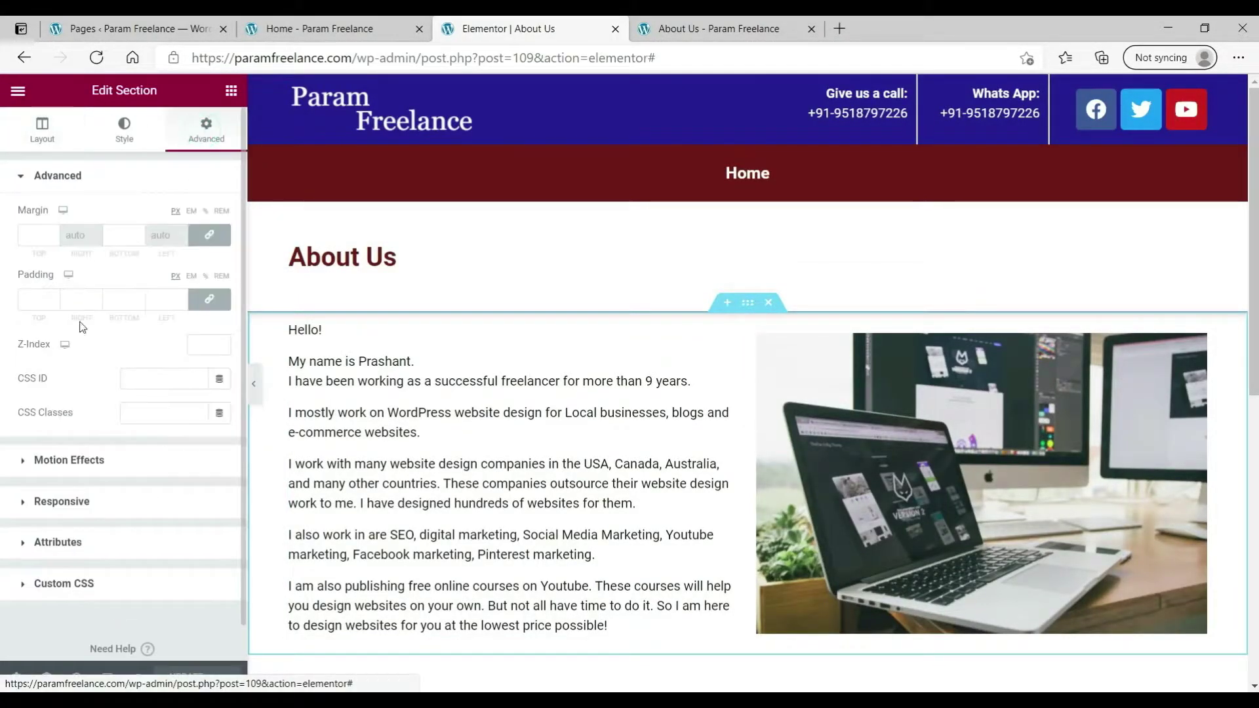
left_click(36, 294)
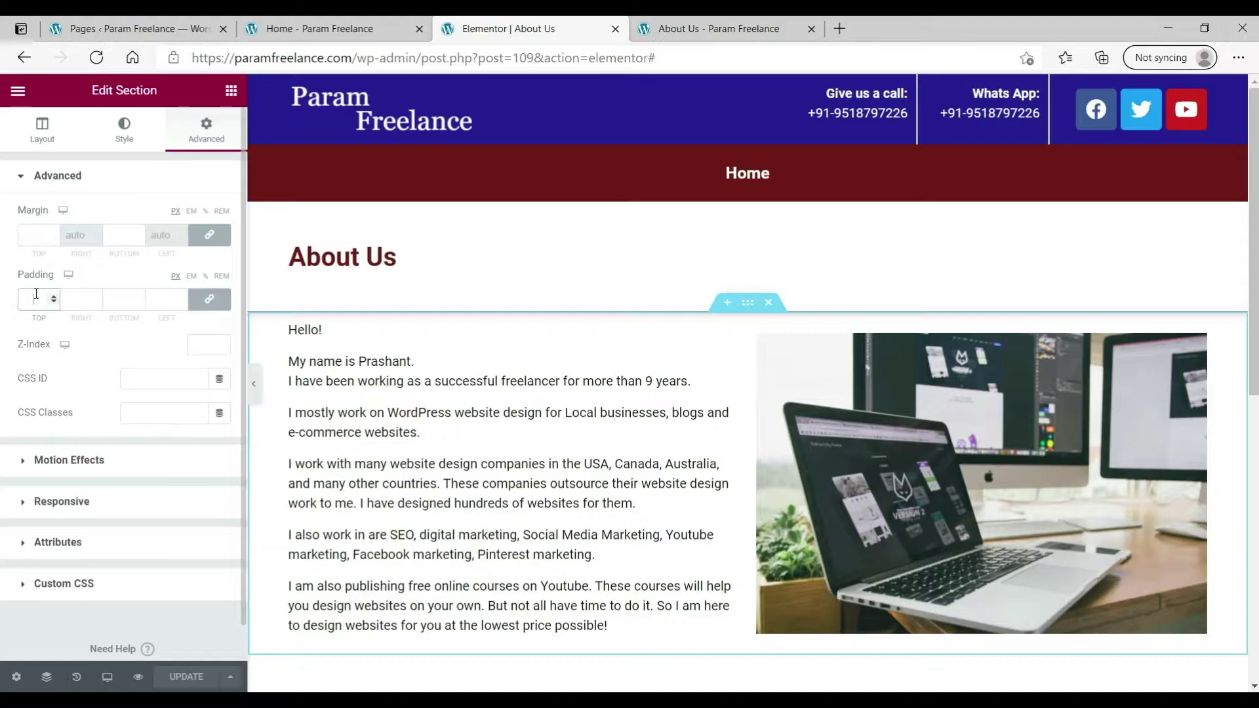
type("40")
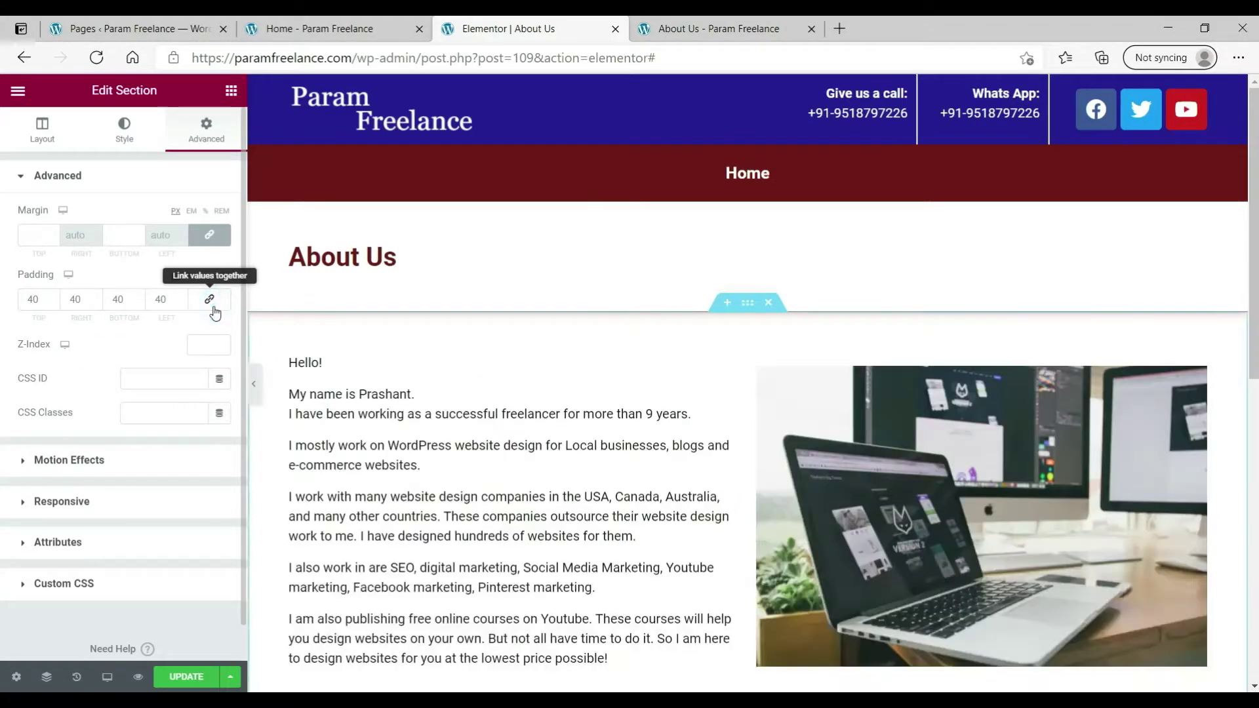
- Unlink the section's padding values, set the right and left padding to 0 and update the page
left_click(210, 303)
double_click(70, 298)
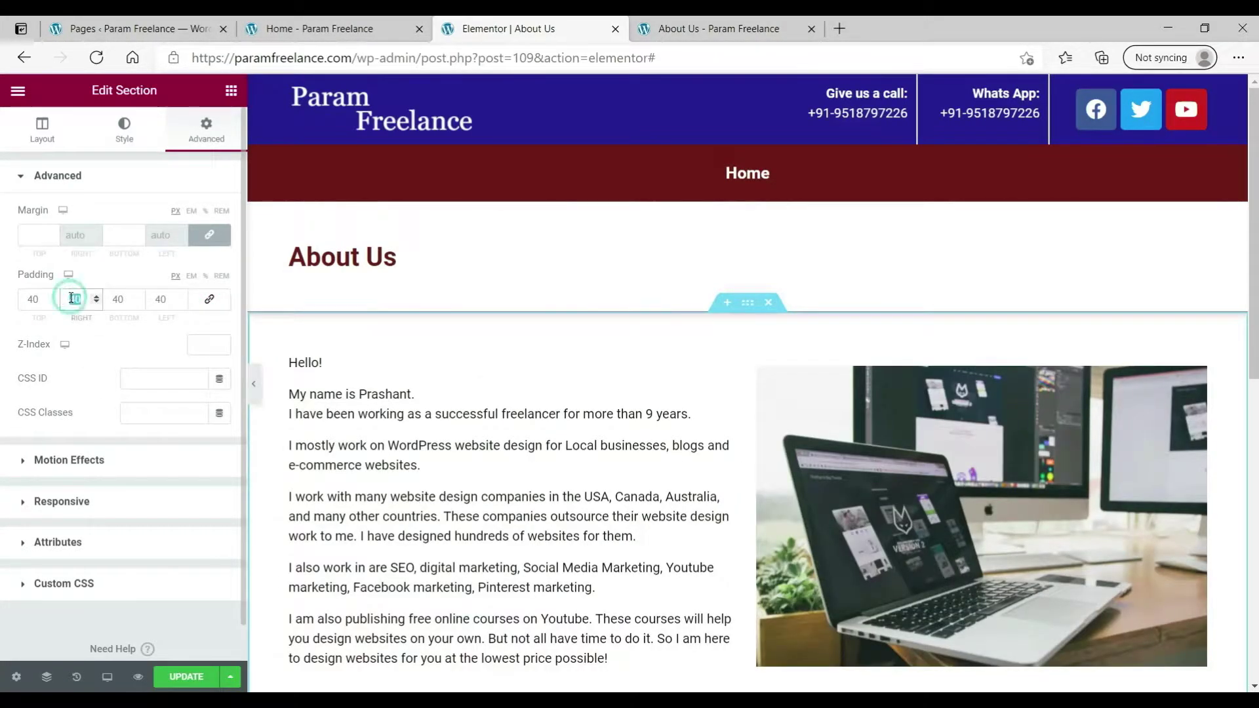
type("0")
double_click(155, 299)
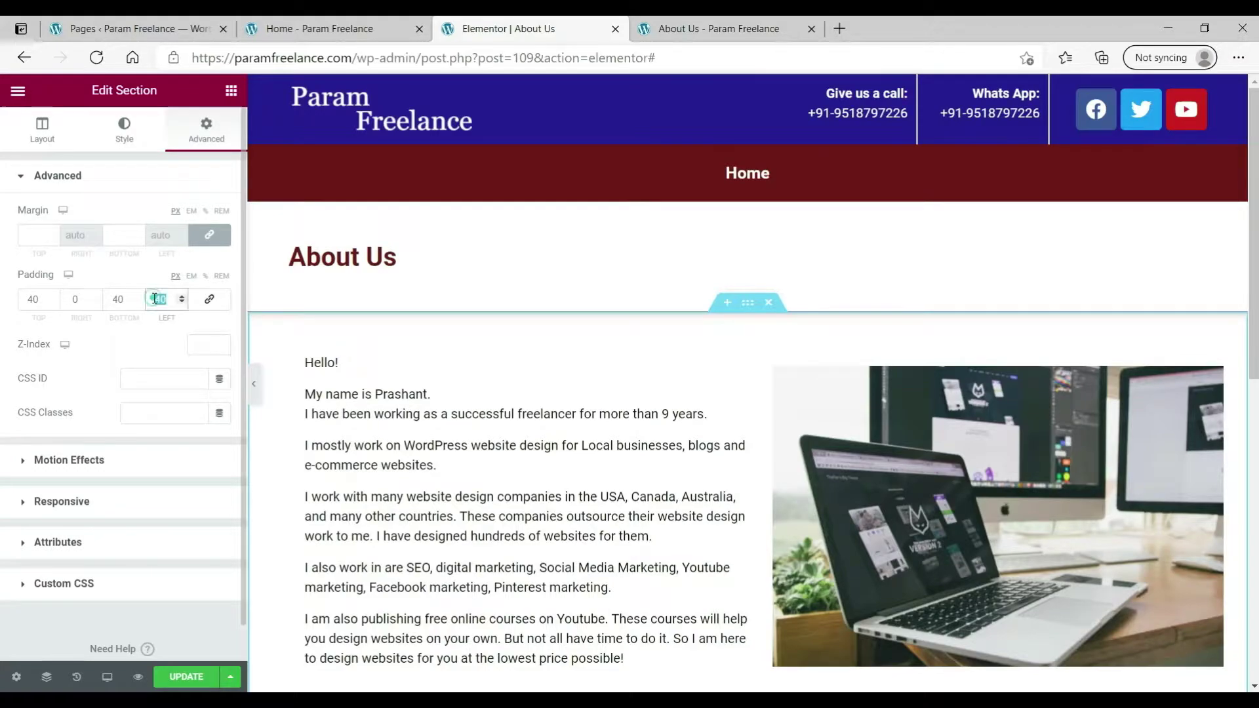
type("0")
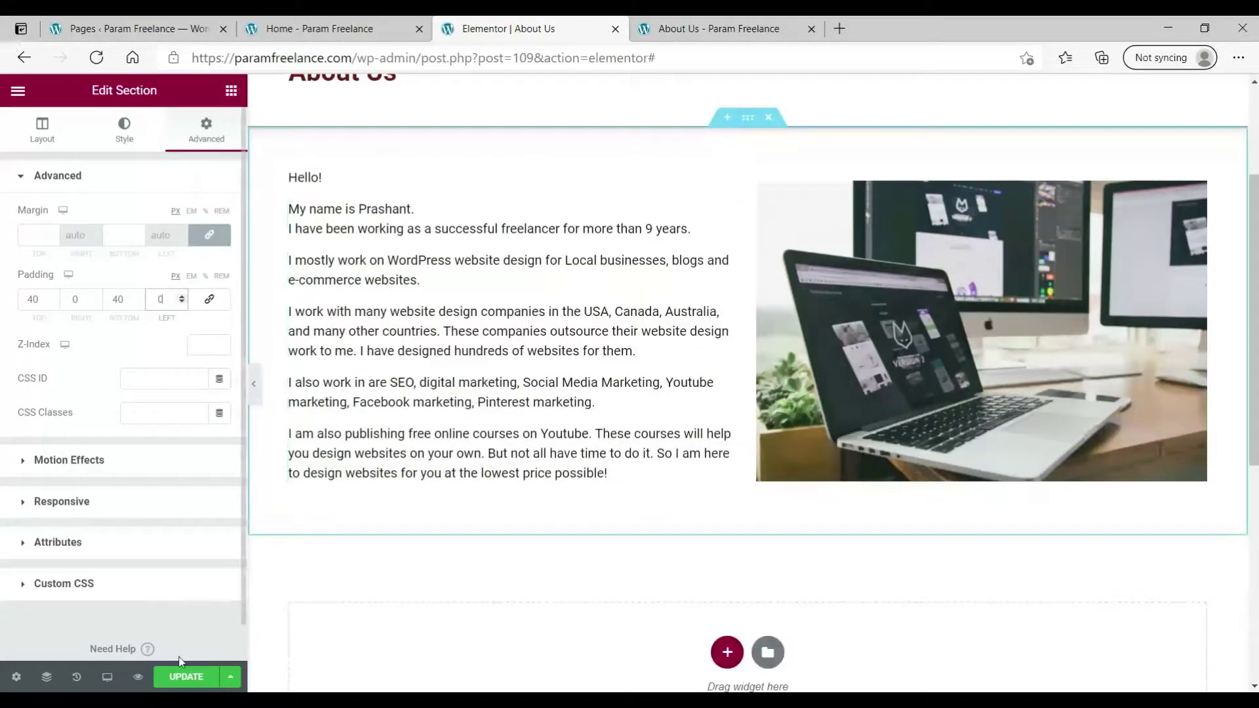
left_click(181, 681)
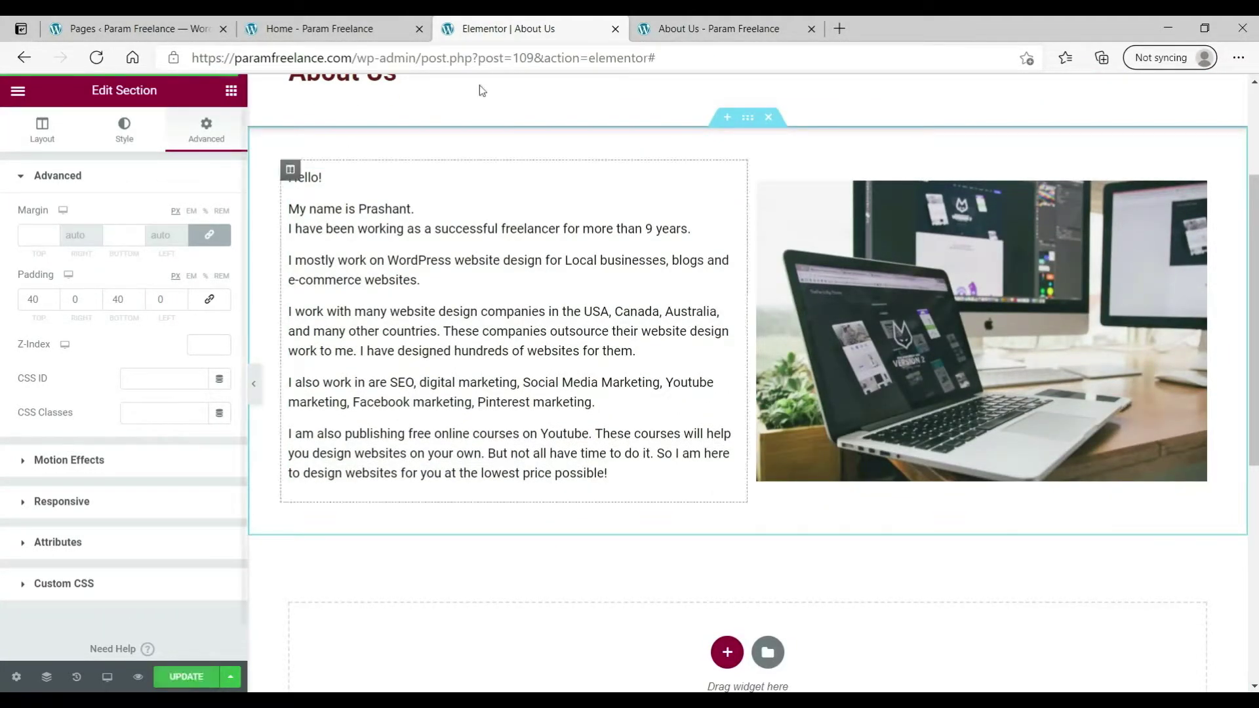
- Reload the live About Us page and check the spacing around the text-and-image section
left_click(697, 30)
left_click(96, 58)
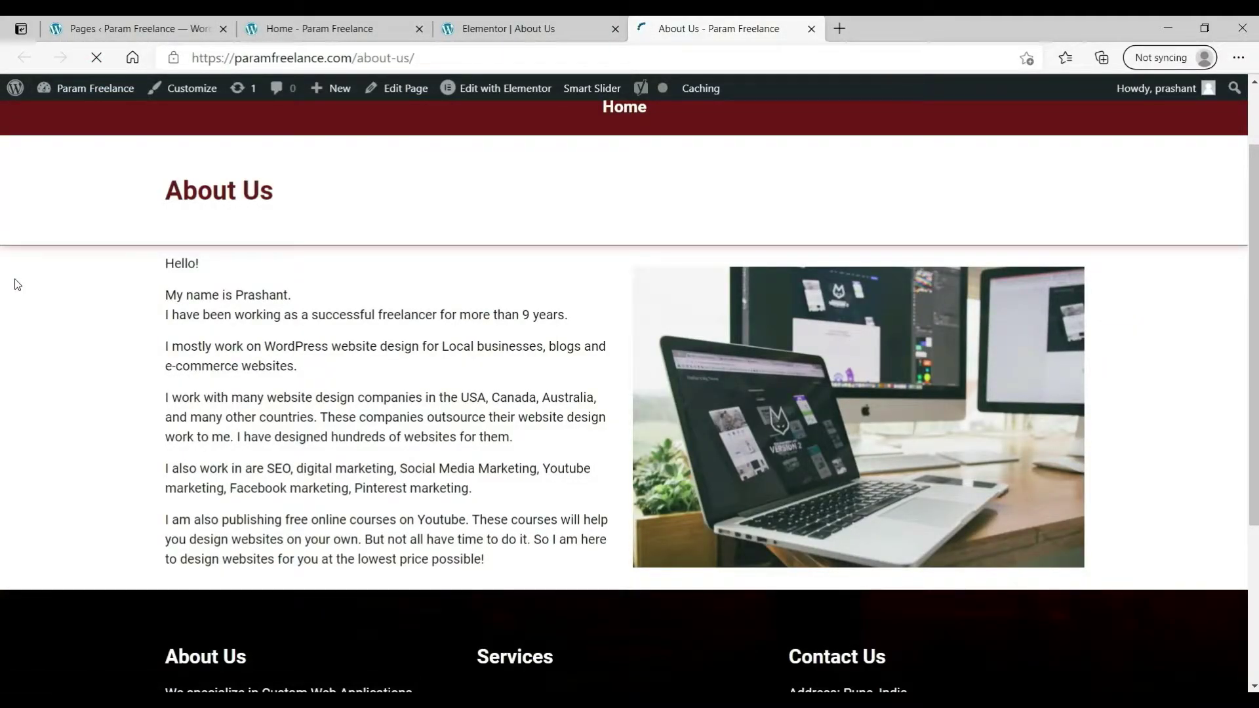
scroll(13, 285, "down", 2)
scroll(13, 284, "up", 4)
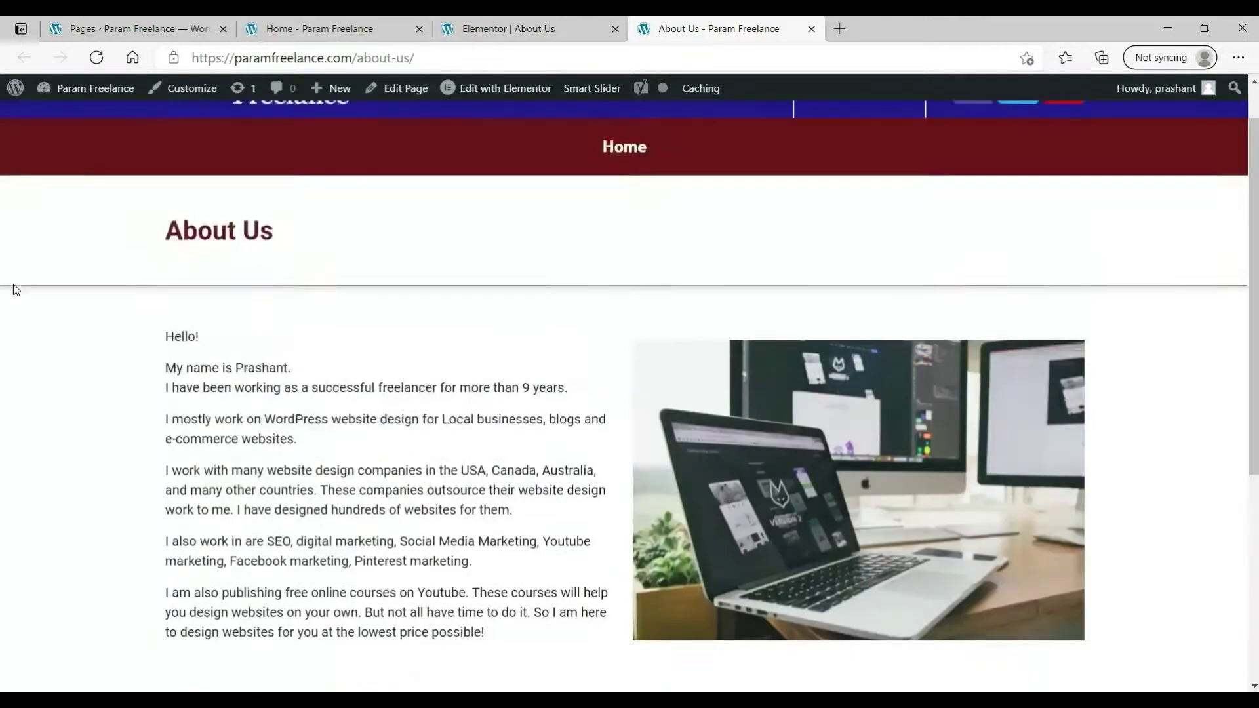
- Save the About Us page to the Elementor library as a template named "Inner page template" and close the library
left_click(492, 29)
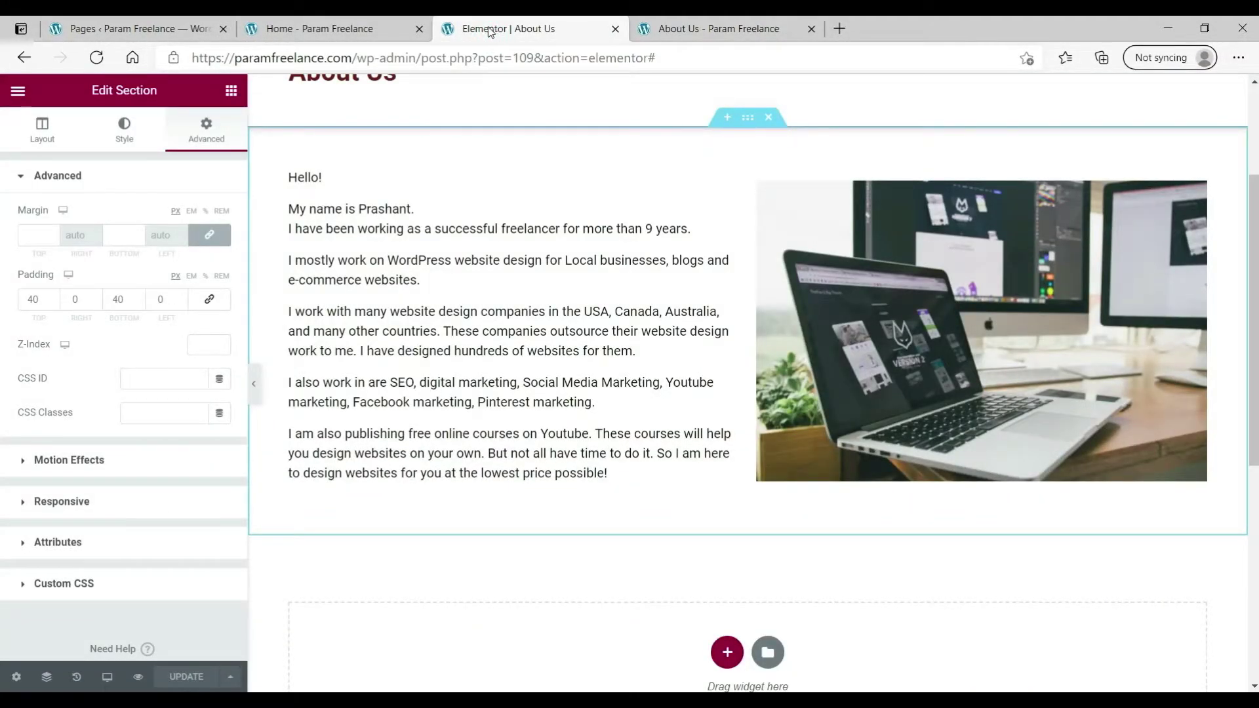
left_click(232, 677)
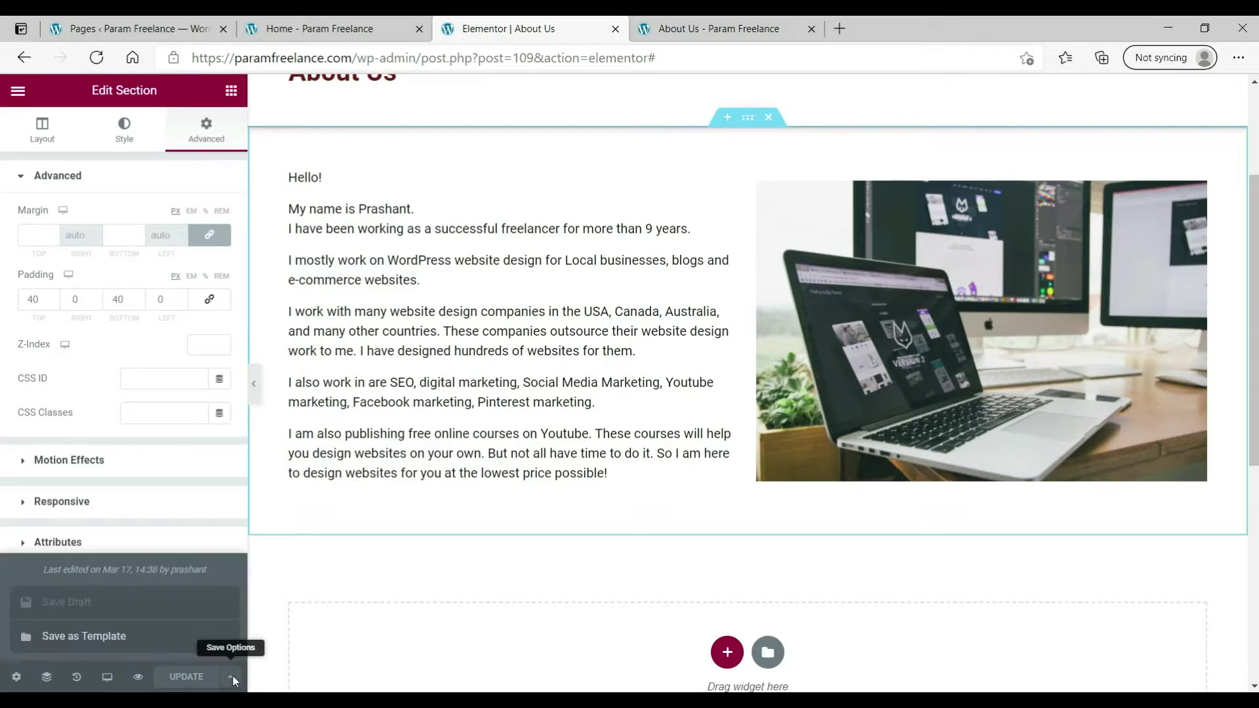
left_click(96, 639)
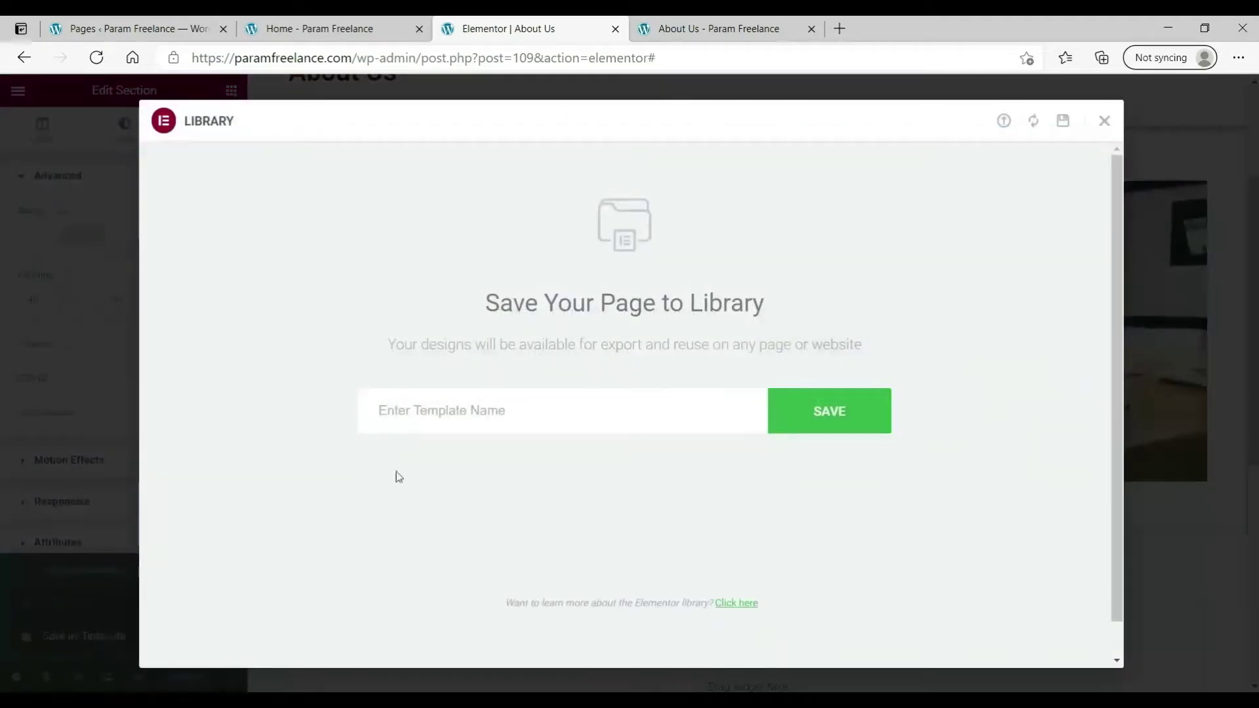
left_click(450, 416)
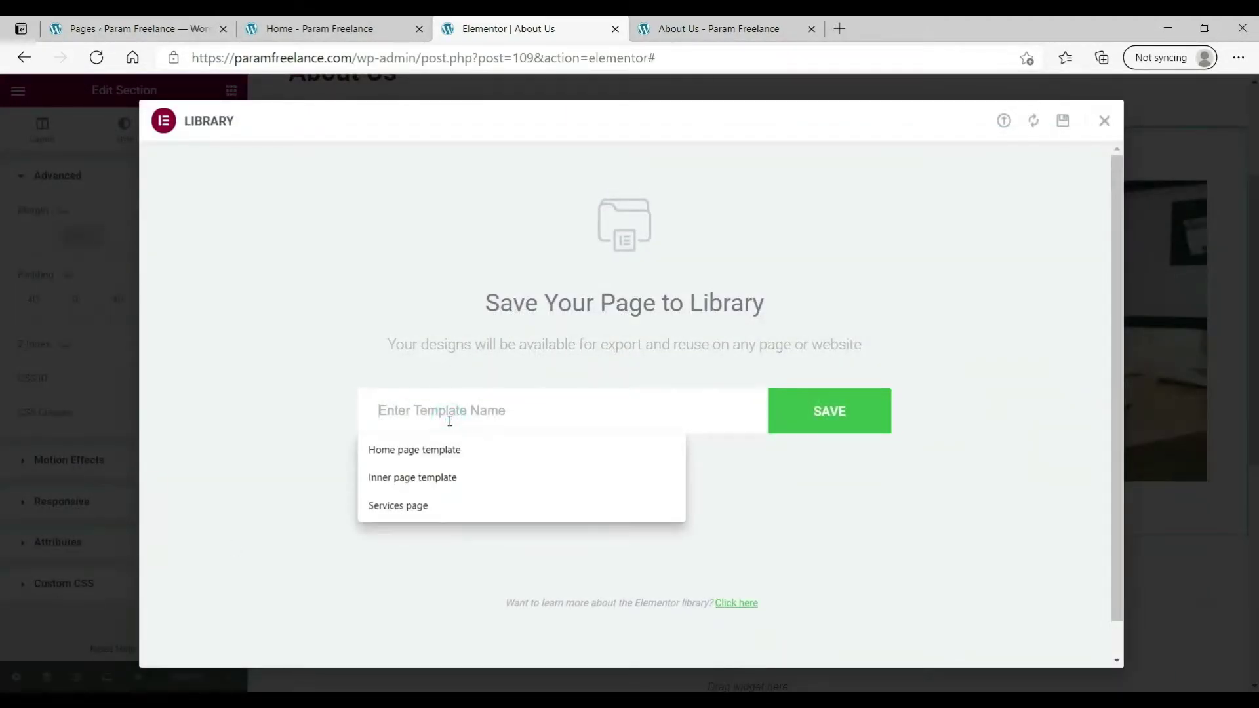
left_click(419, 478)
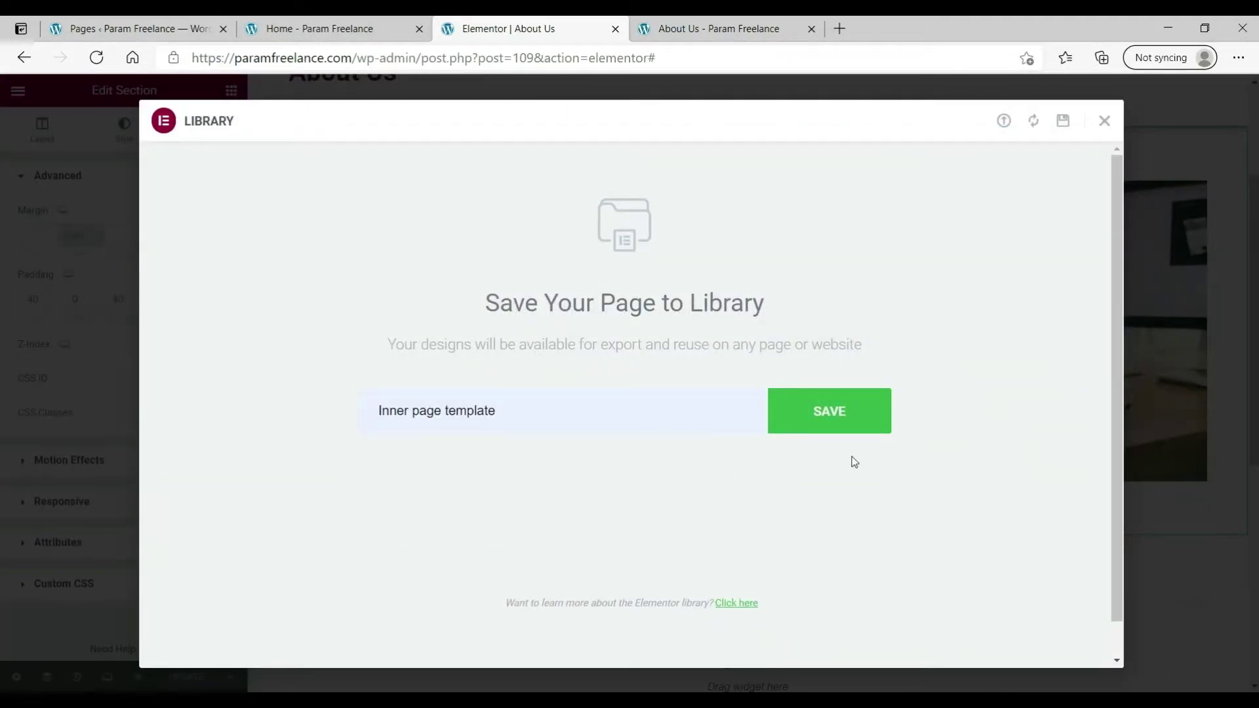
left_click(831, 413)
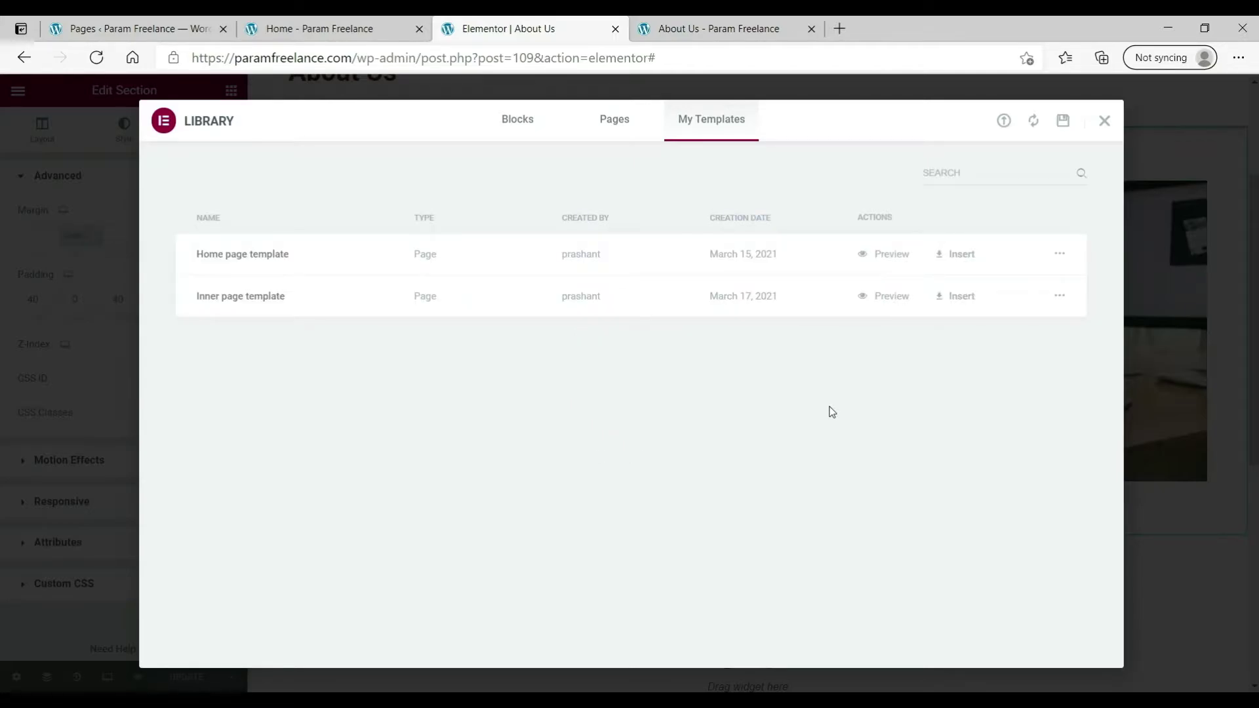
left_click(1105, 125)
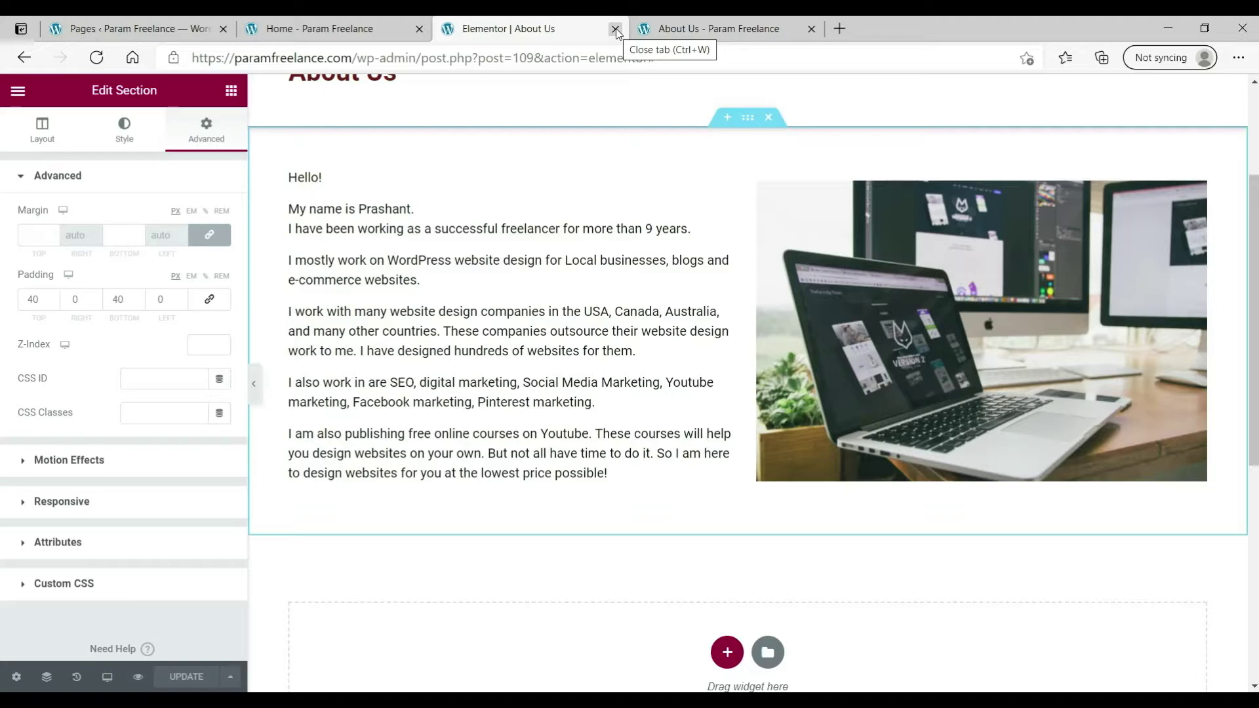
- Close both About Us browser tabs and open the Add New page form from the Pages list in a separate tab
left_click(616, 28)
left_click(615, 29)
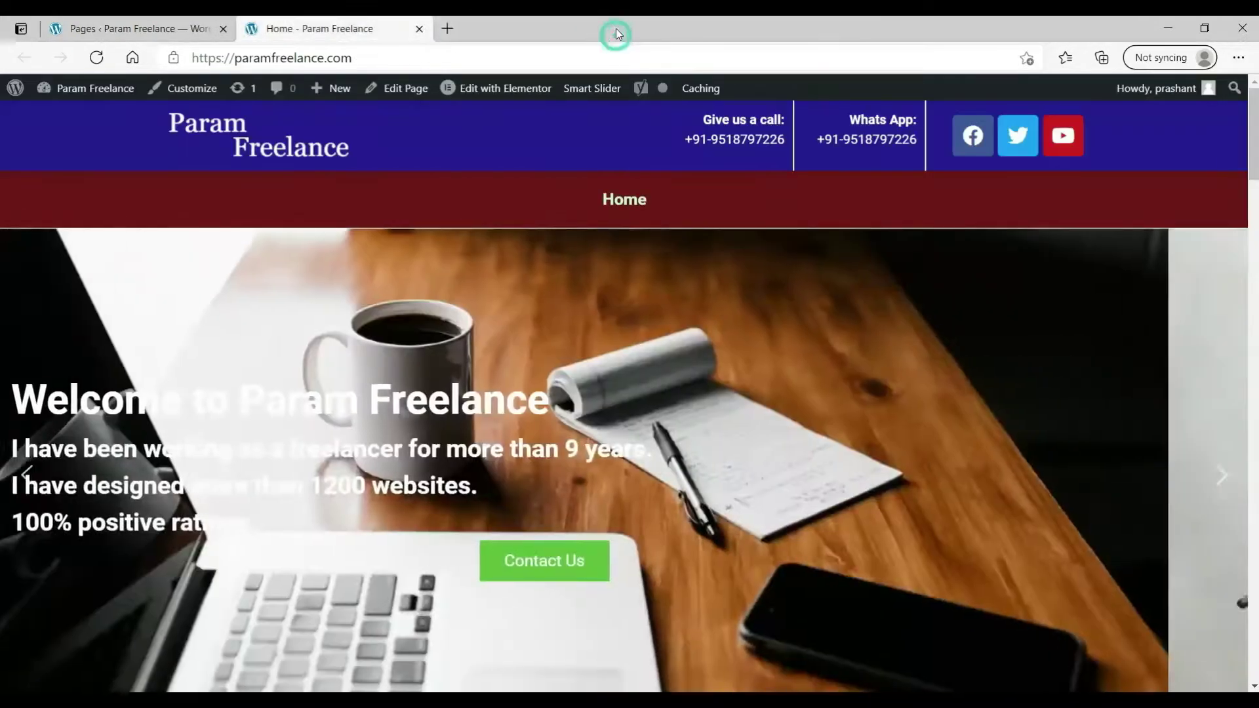
left_click(115, 36)
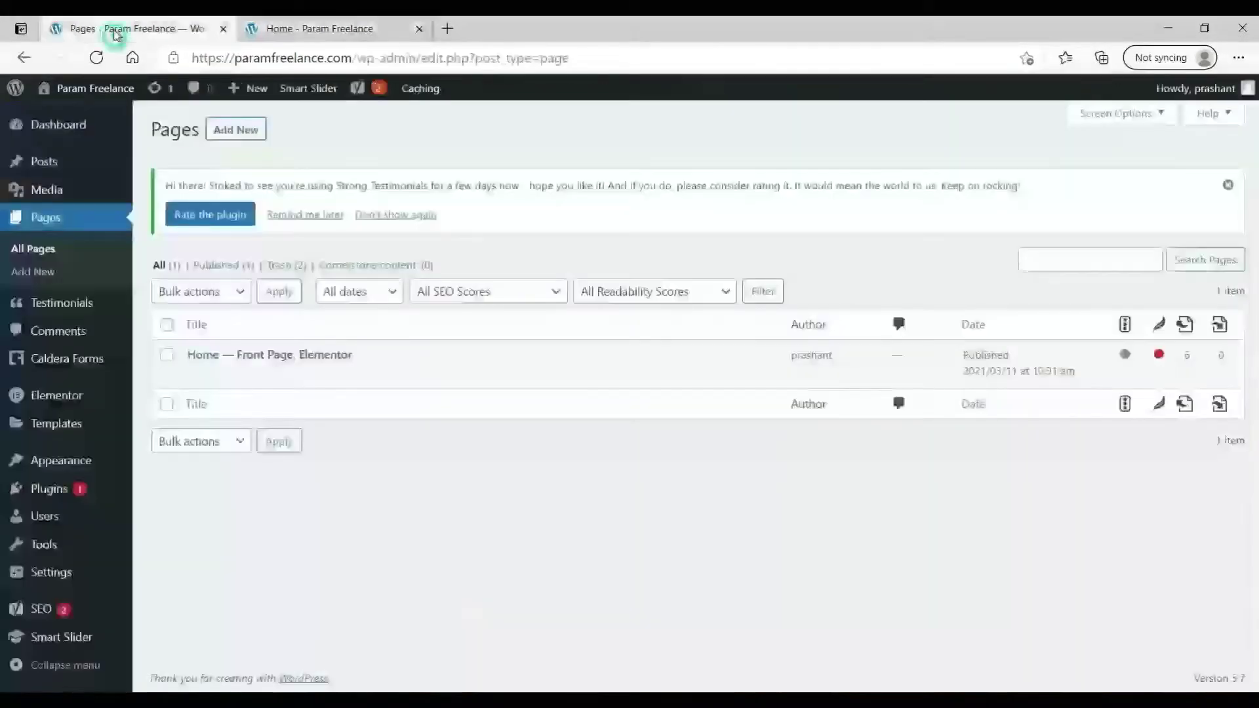
right_click(254, 130)
left_click(320, 151)
left_click(524, 28)
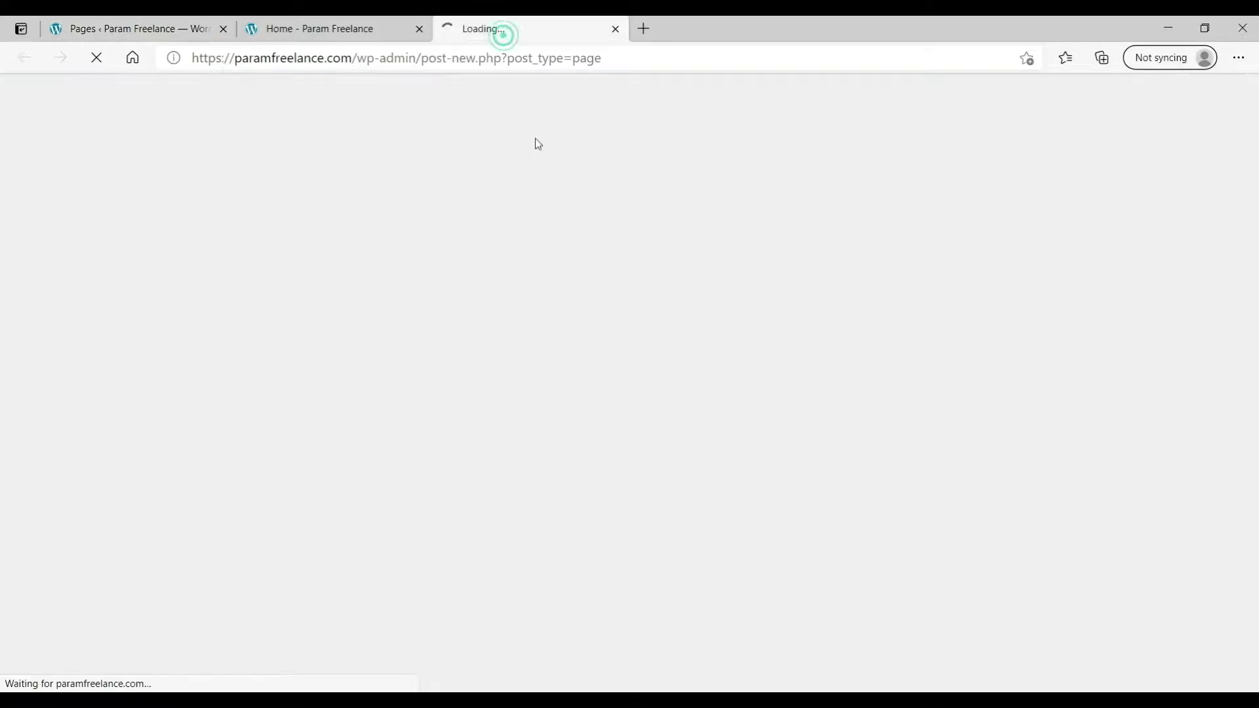
- Look through the live home page's sections, from the introduction down to the service blocks such as Digital Marketing
left_click(313, 34)
scroll(746, 289, "down", 15)
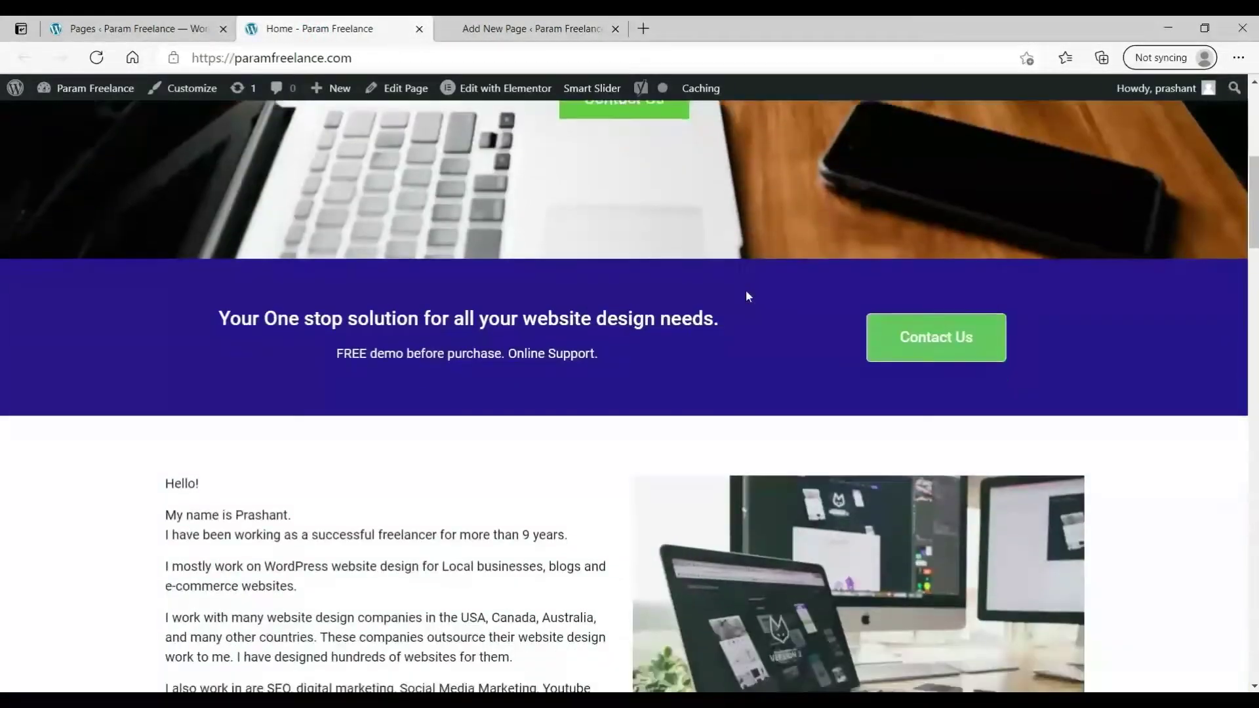
scroll(746, 289, "down", 4)
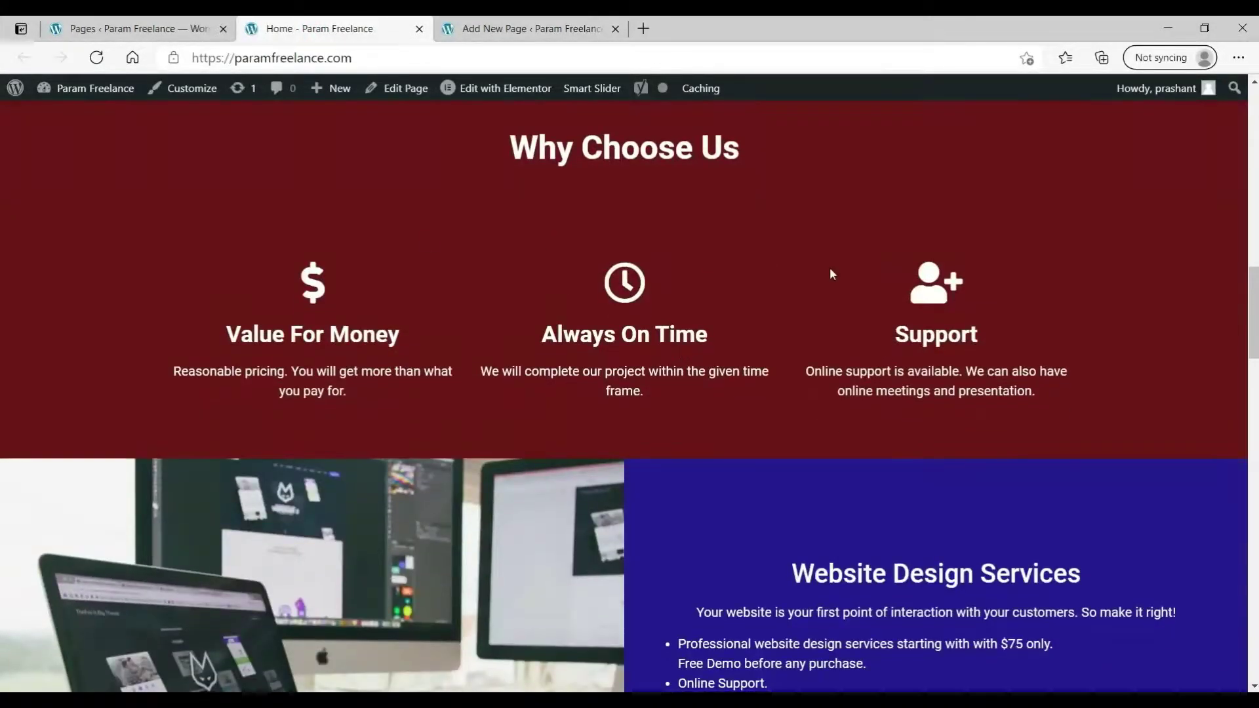
scroll(485, 287, "down", 18)
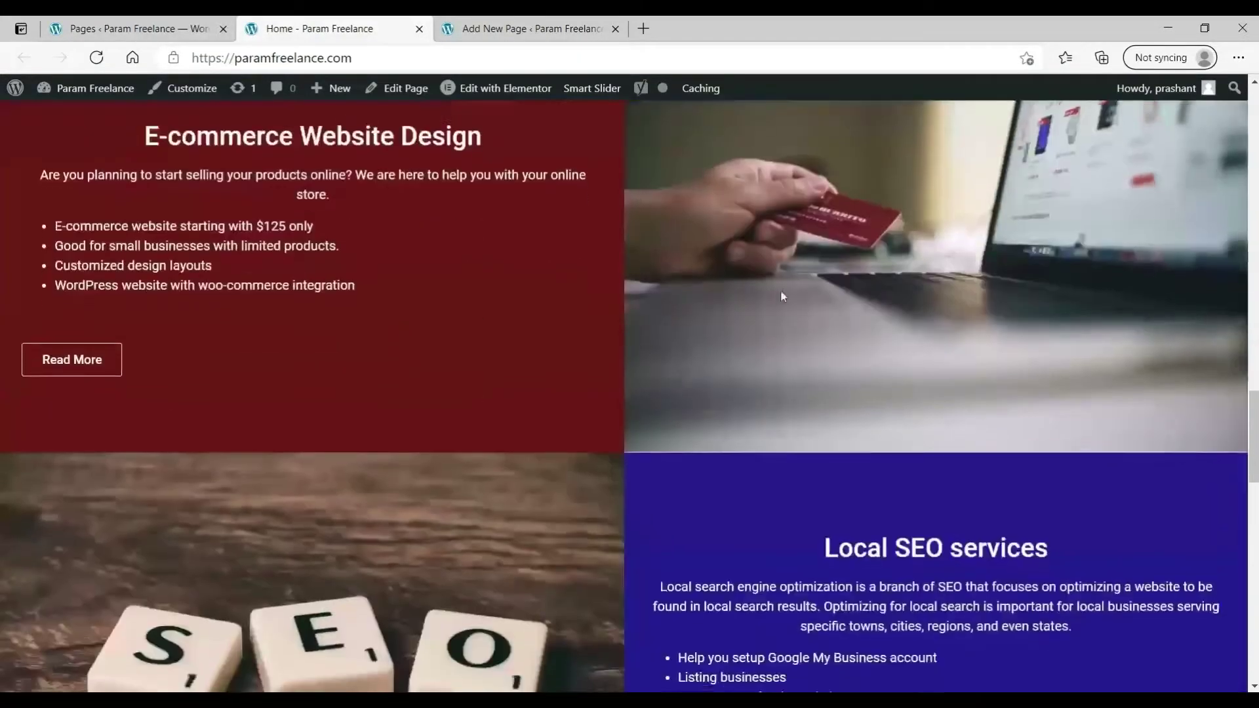
scroll(841, 328, "down", 10)
scroll(796, 318, "up", 9)
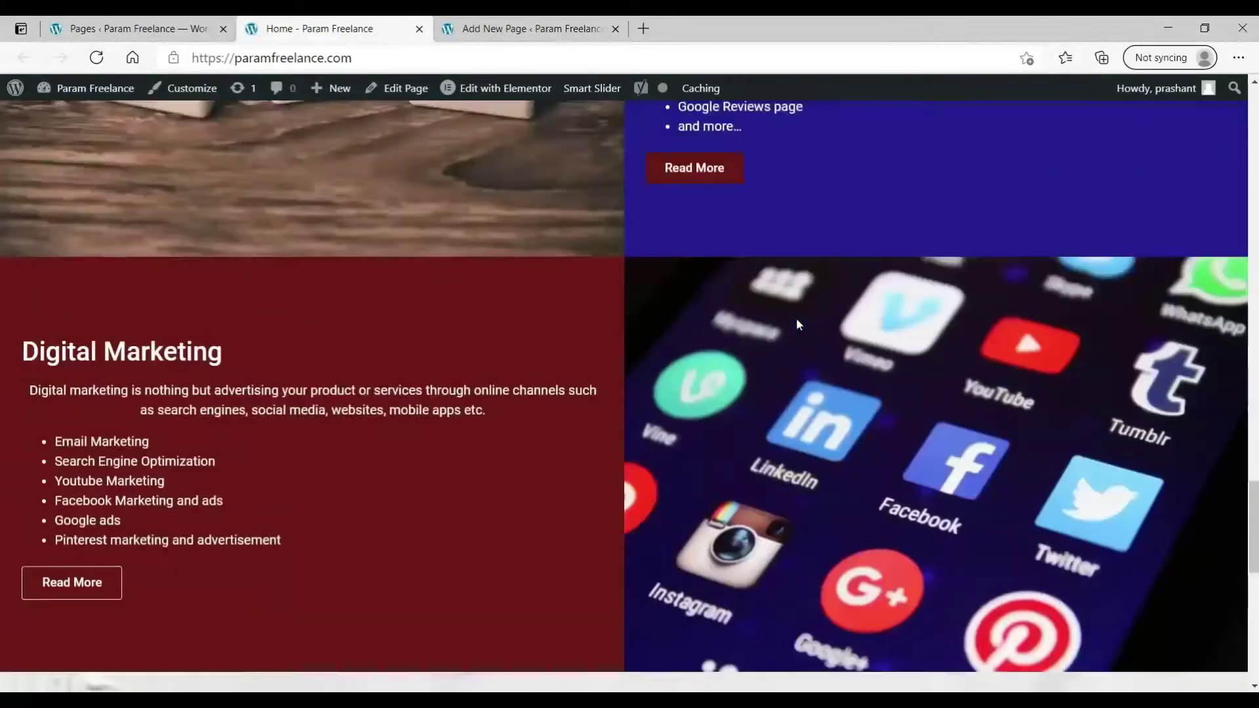
scroll(739, 282, "up", 18)
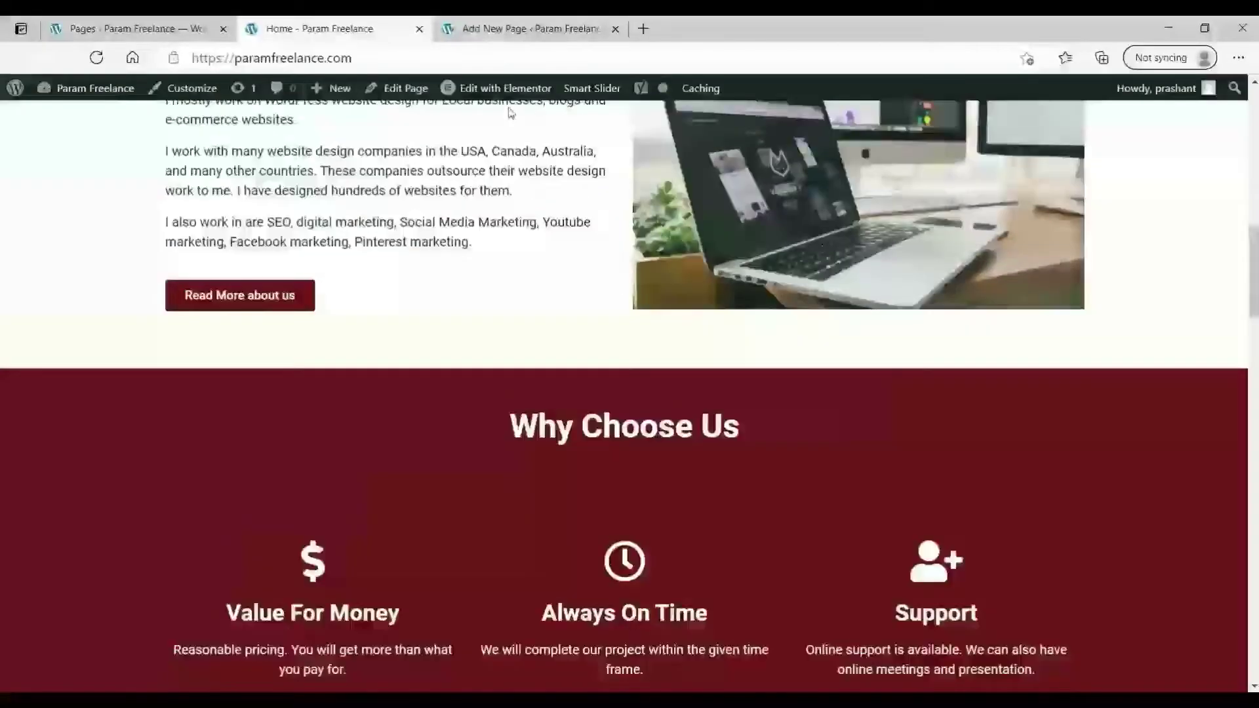
- Title the new page "Services", assign the Elementor Full Width template and publish it
left_click(507, 29)
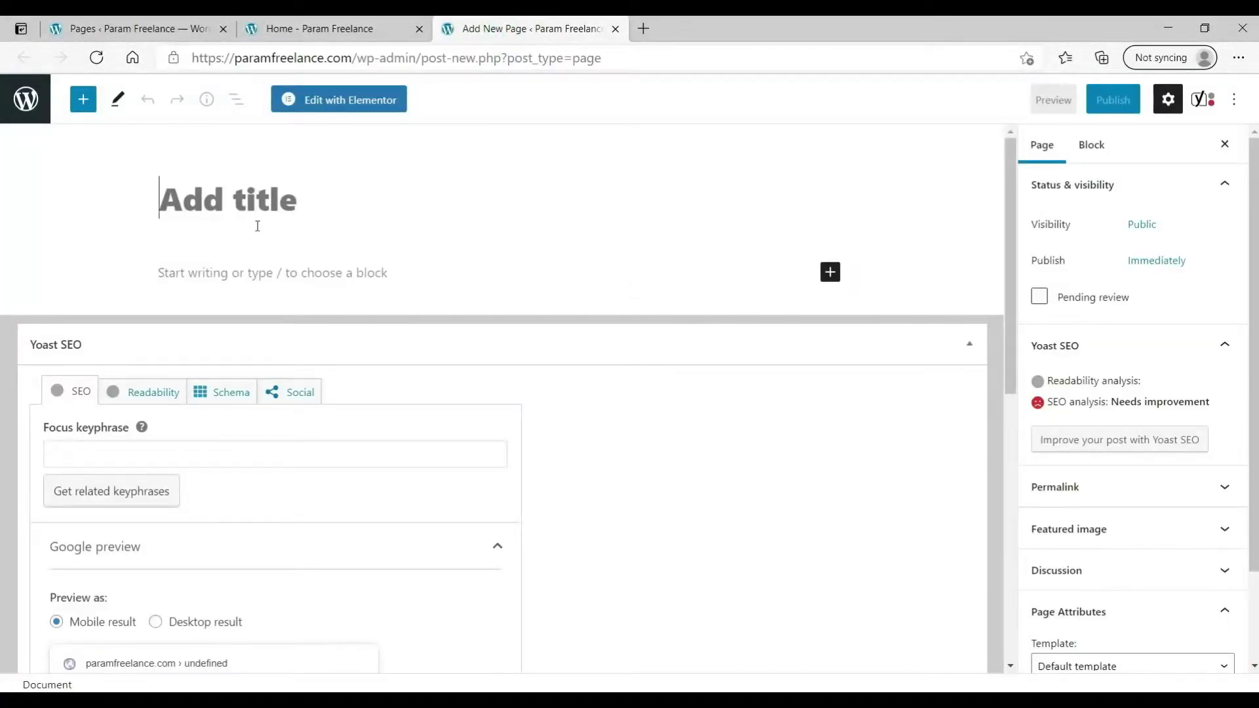
type("Services")
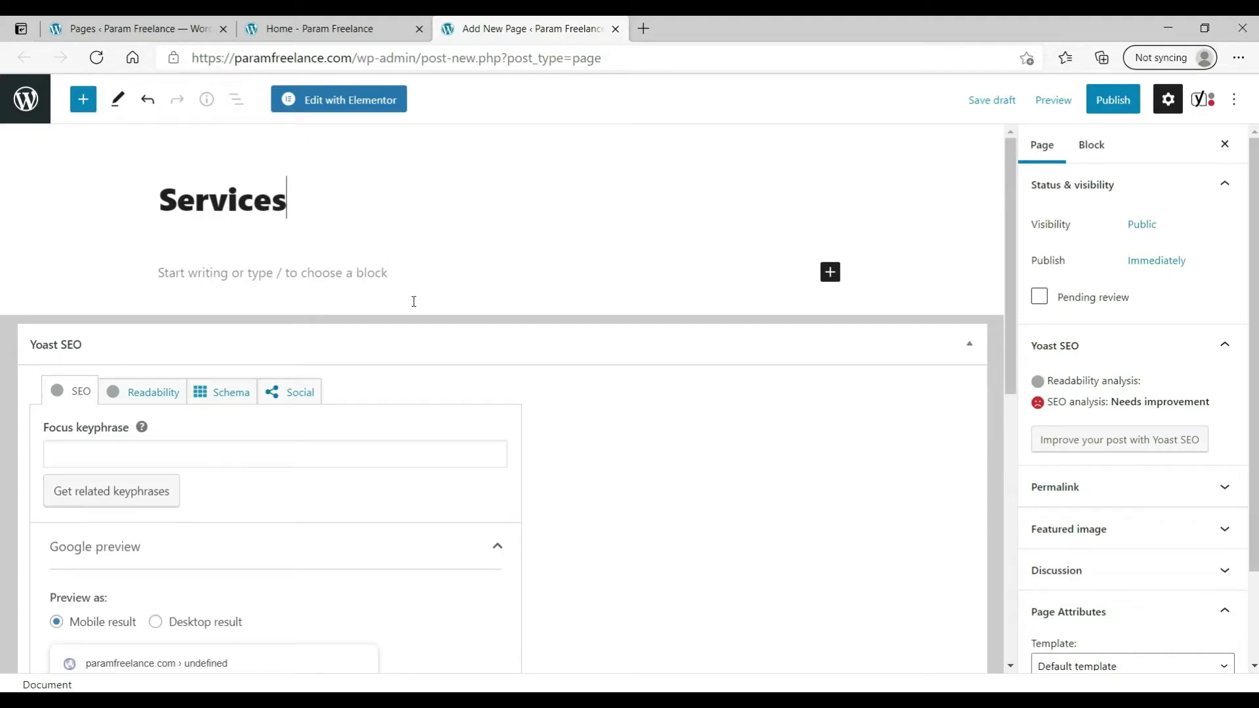
scroll(1132, 459, "down", 2)
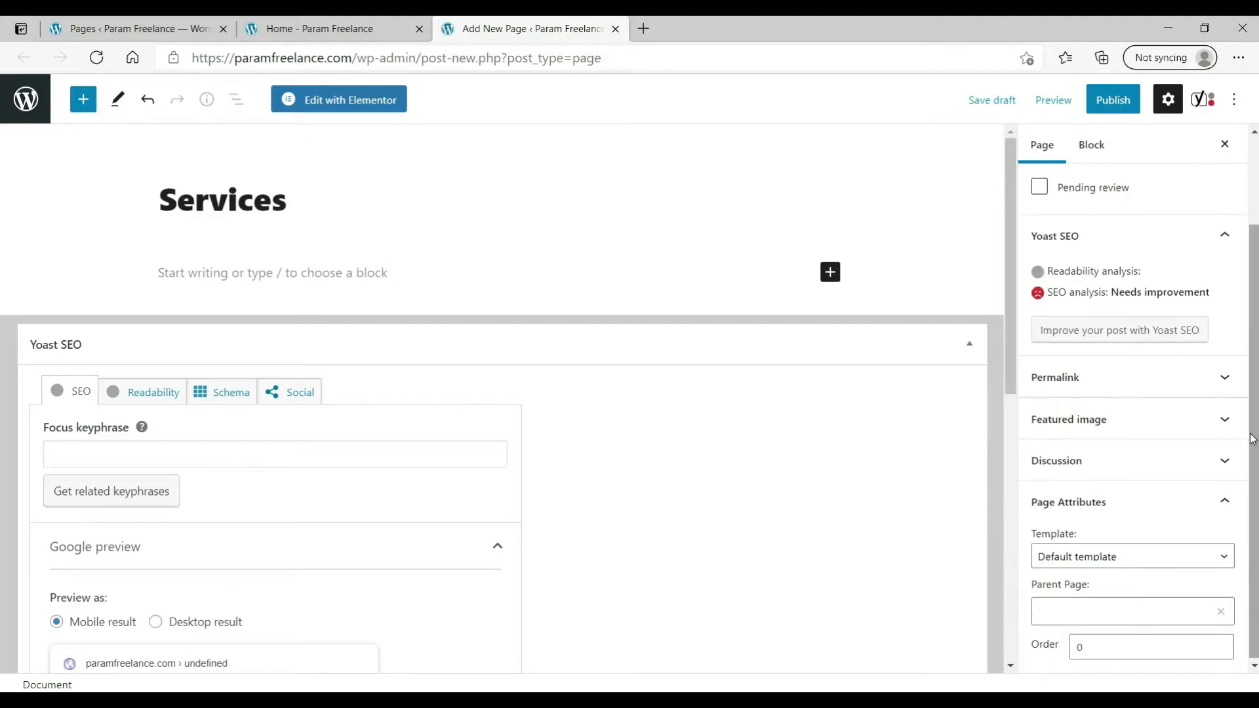
left_click(1132, 556)
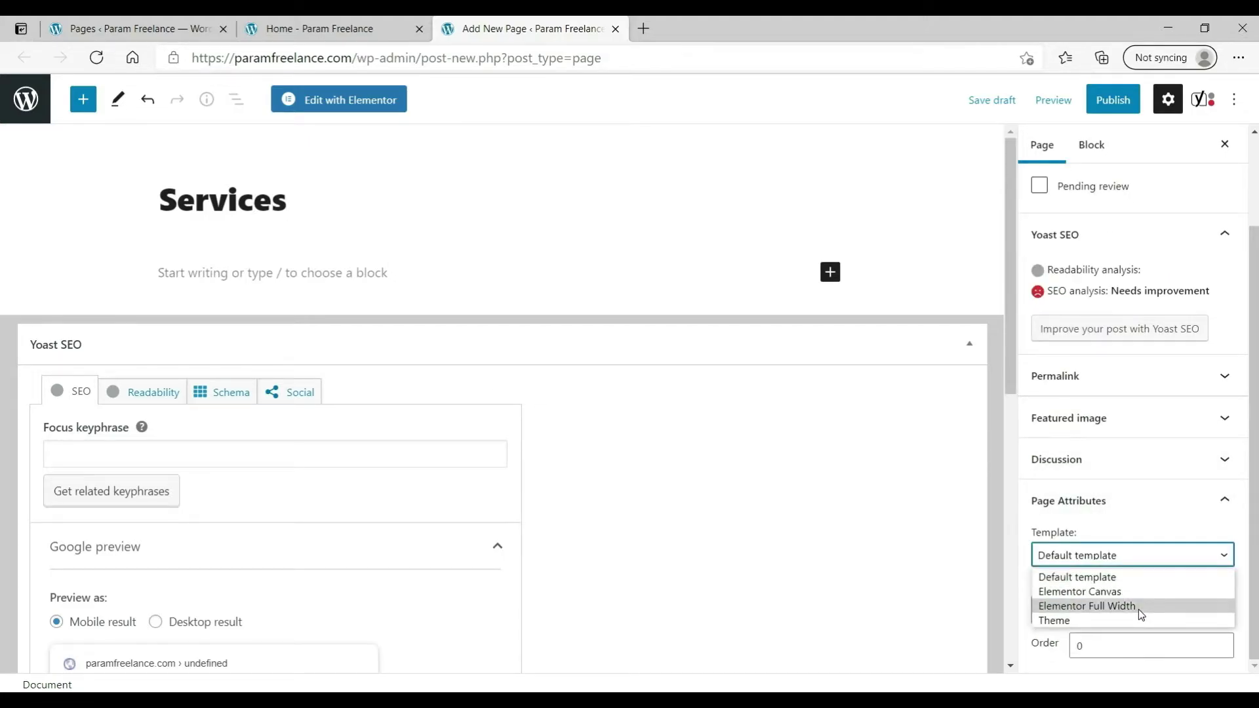
left_click(1141, 606)
left_click(1129, 97)
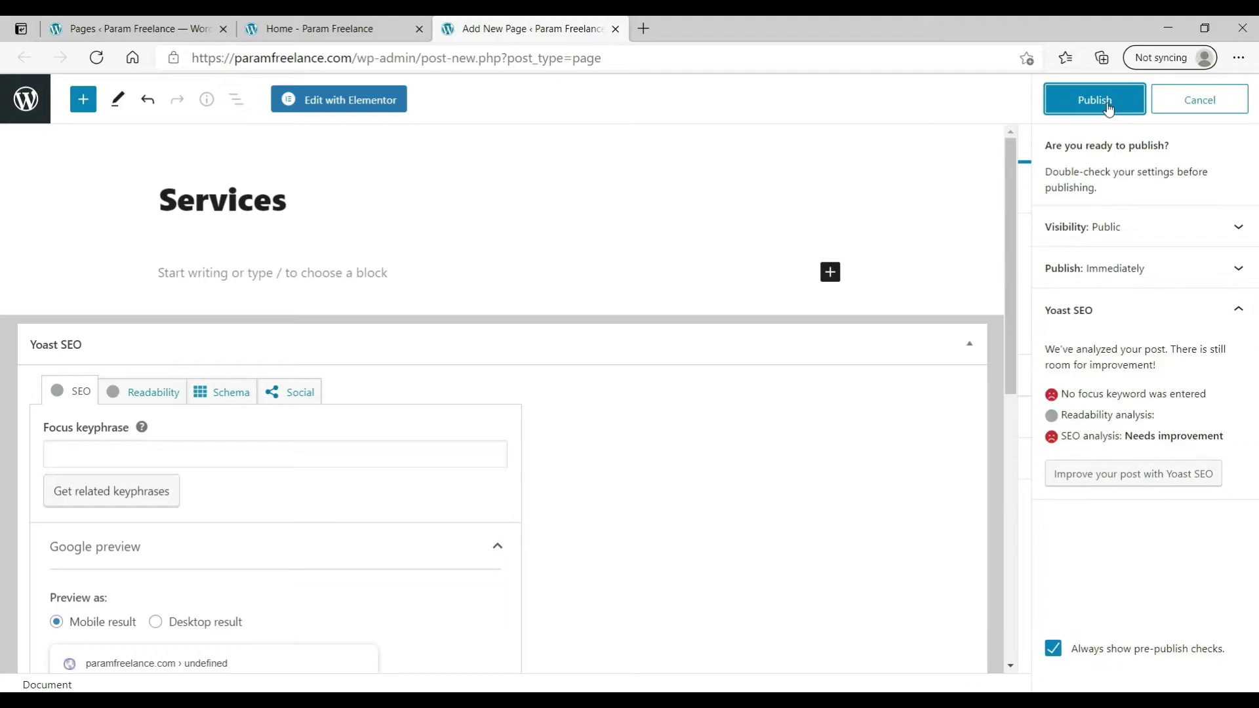
left_click(1106, 105)
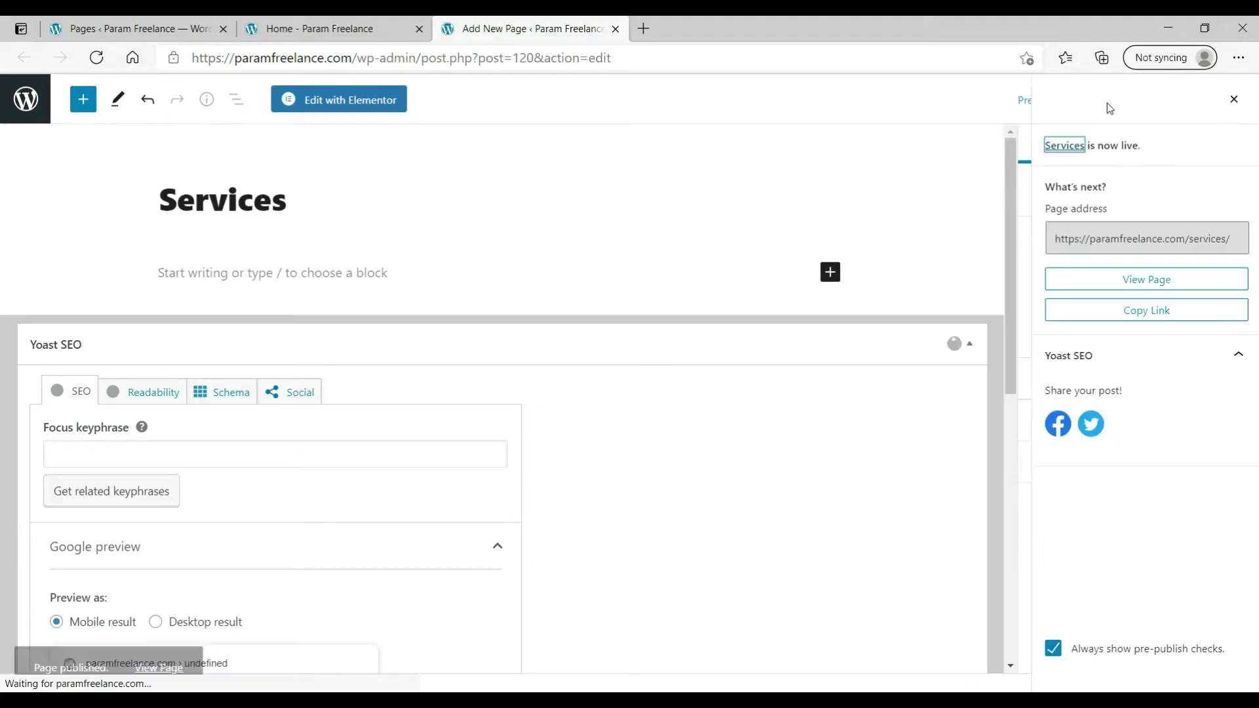
- Open the Services page in Elementor and add a single-column section with 40 px padding on all sides
left_click(354, 112)
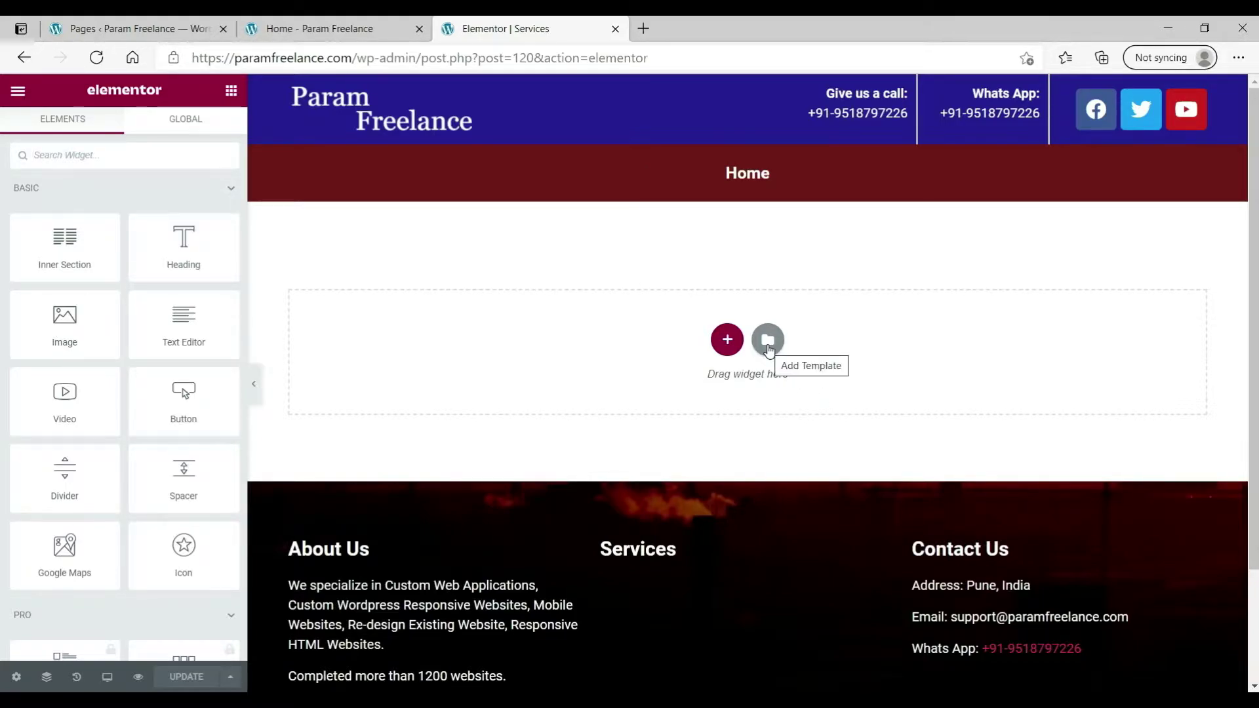
left_click(726, 339)
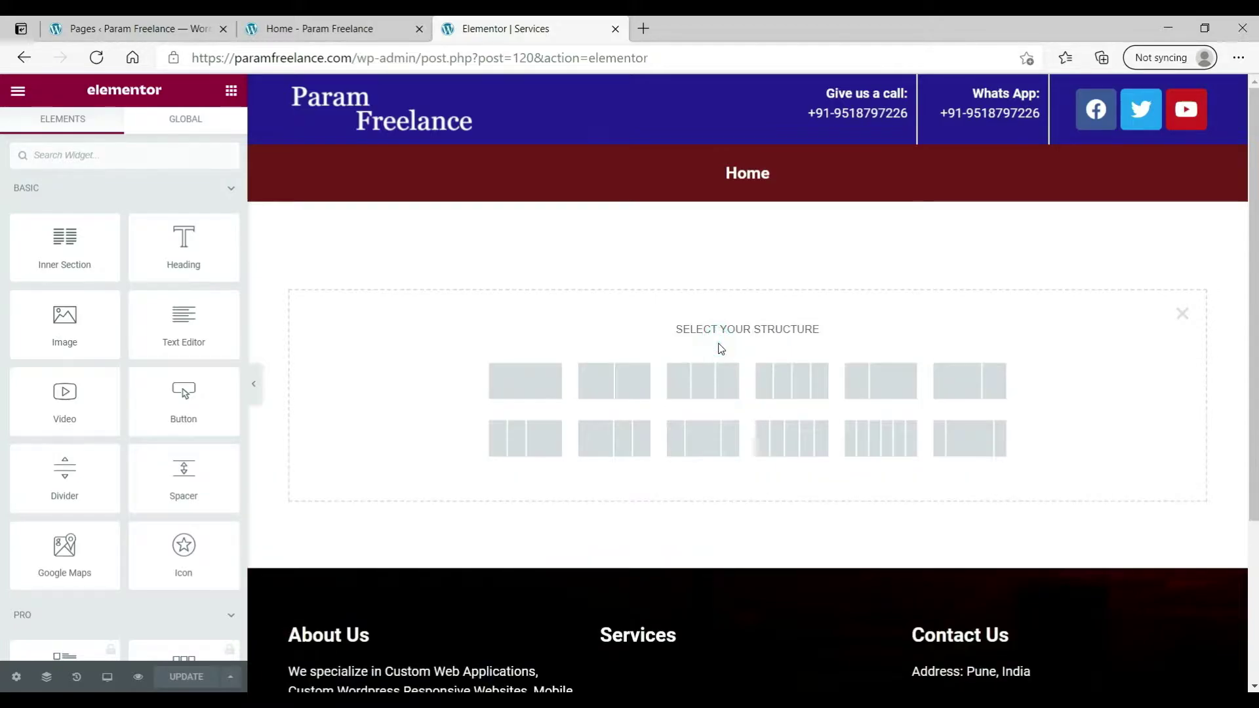
left_click(535, 393)
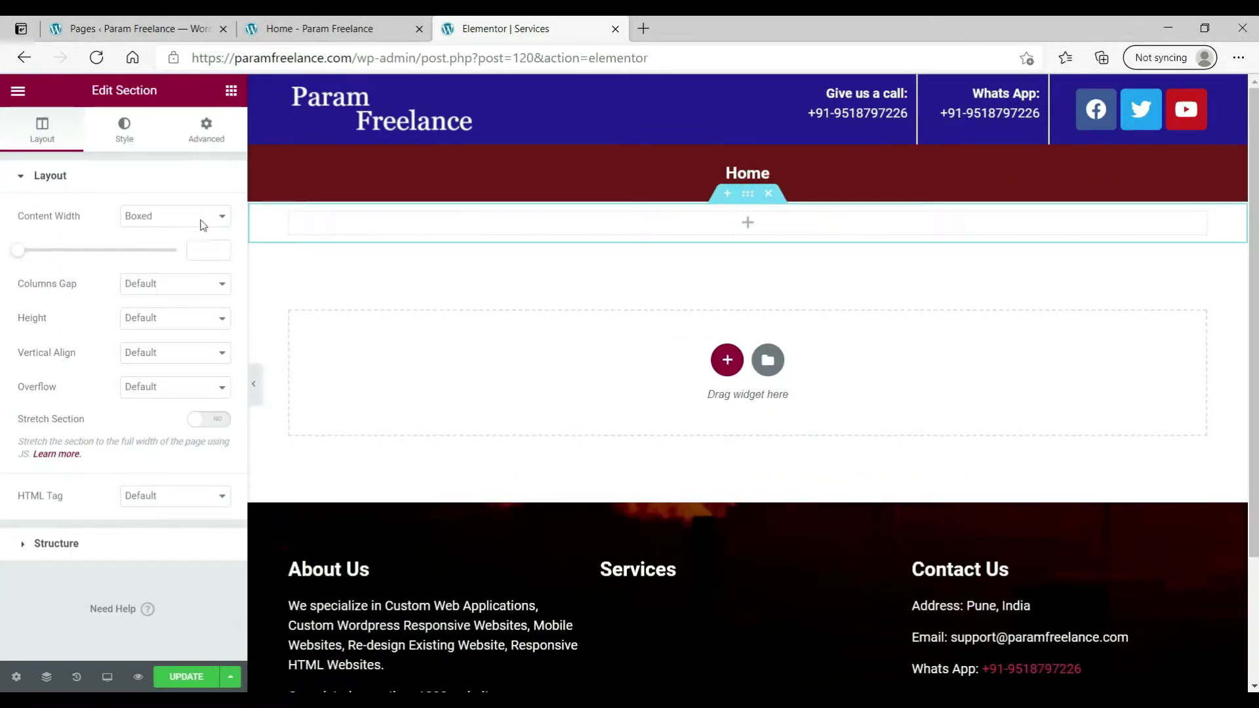
left_click(214, 139)
left_click(38, 299)
type("40")
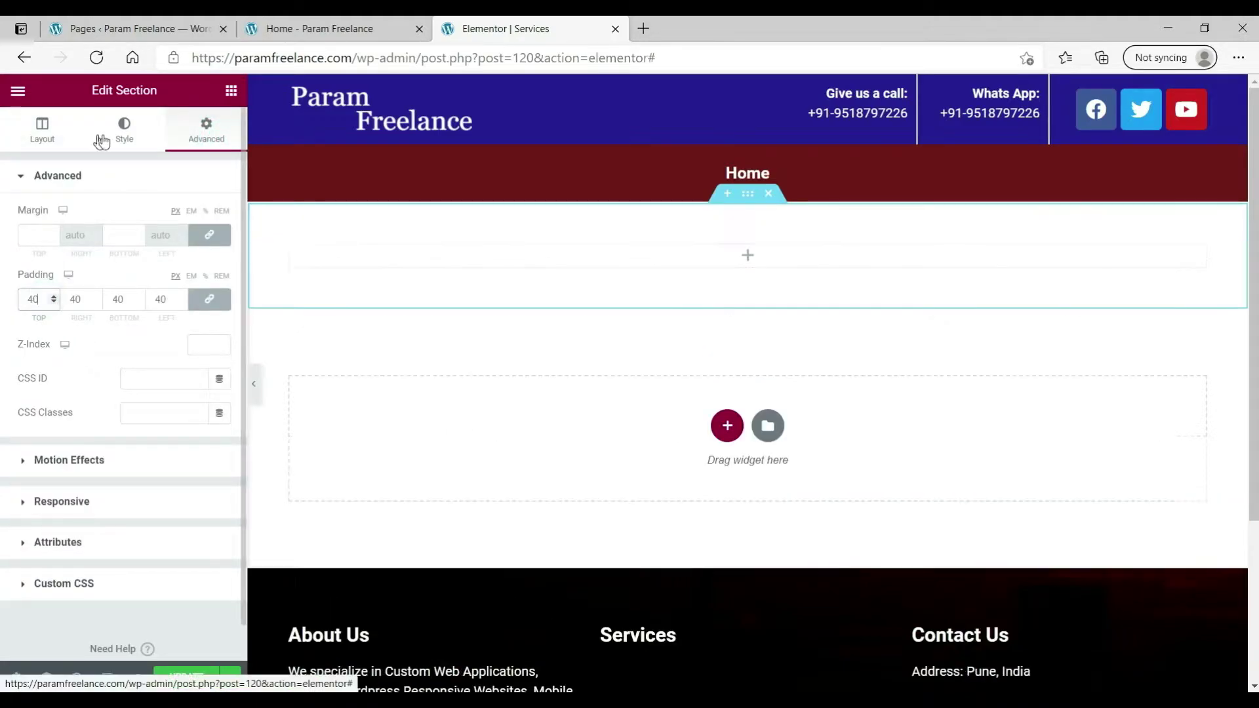
- Add a Heading widget to the new section and set its title to "Services"
left_click(747, 255)
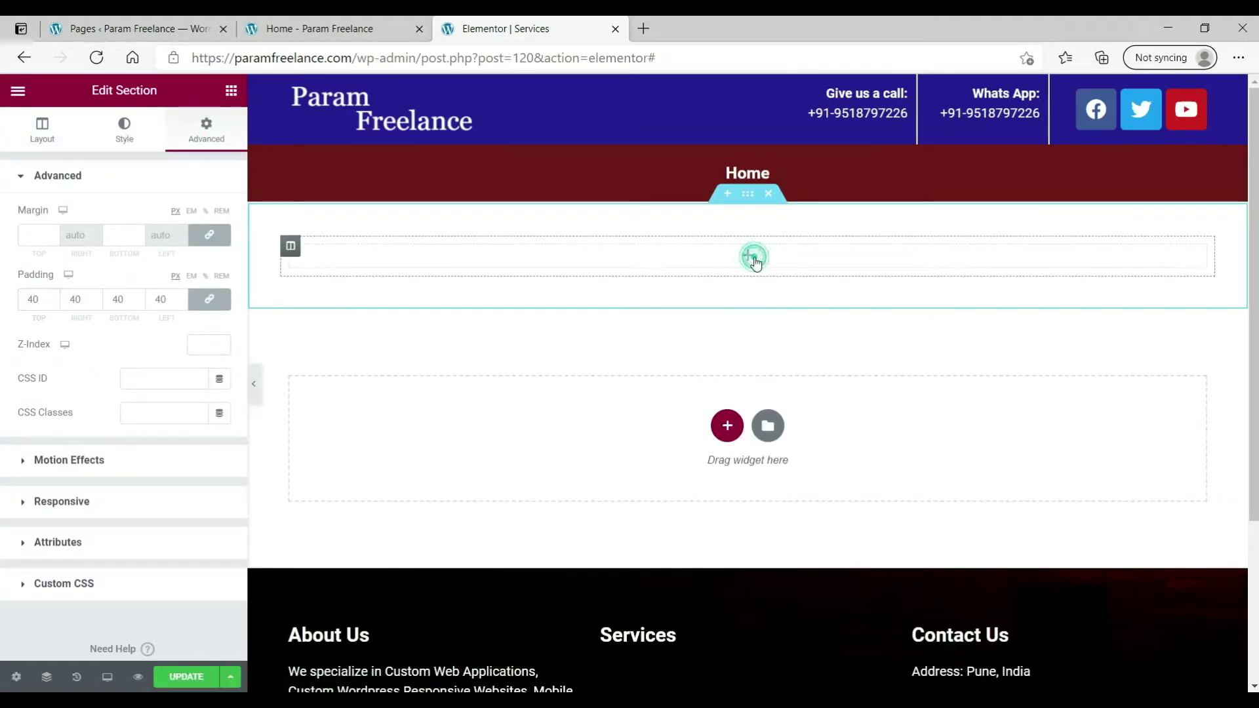
left_click_drag(183, 244, 698, 261)
triple_click(141, 248)
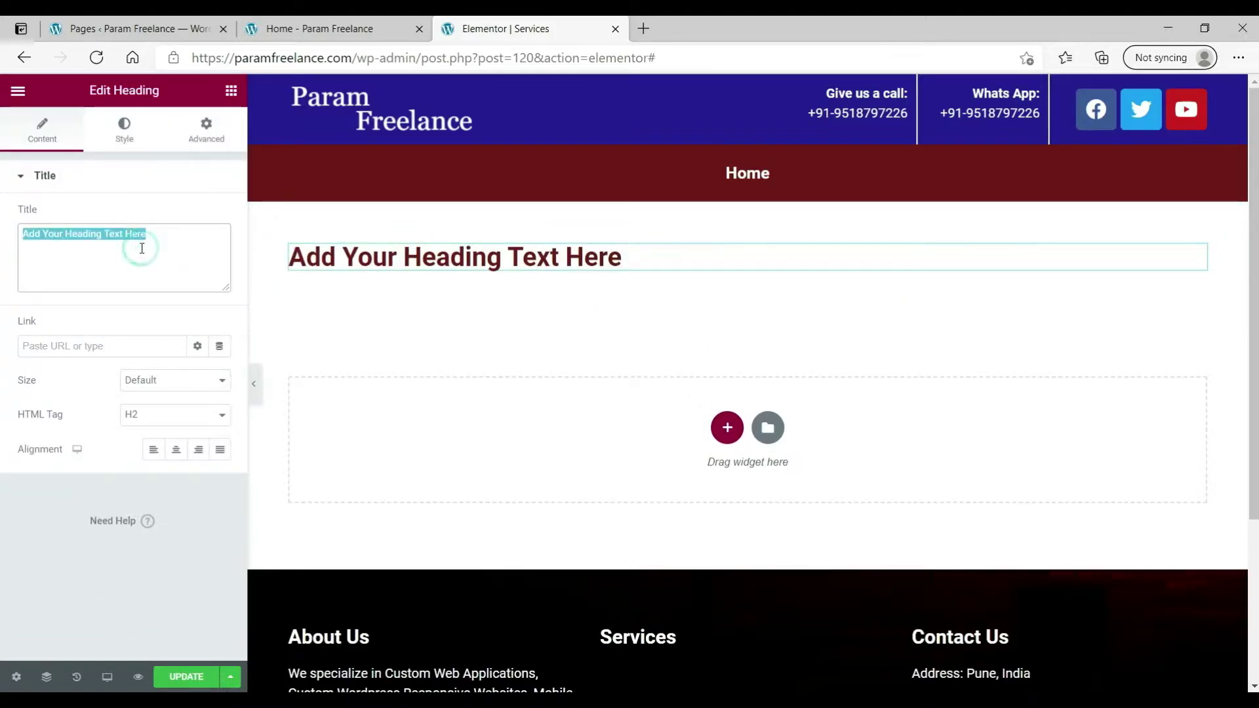
type("Service")
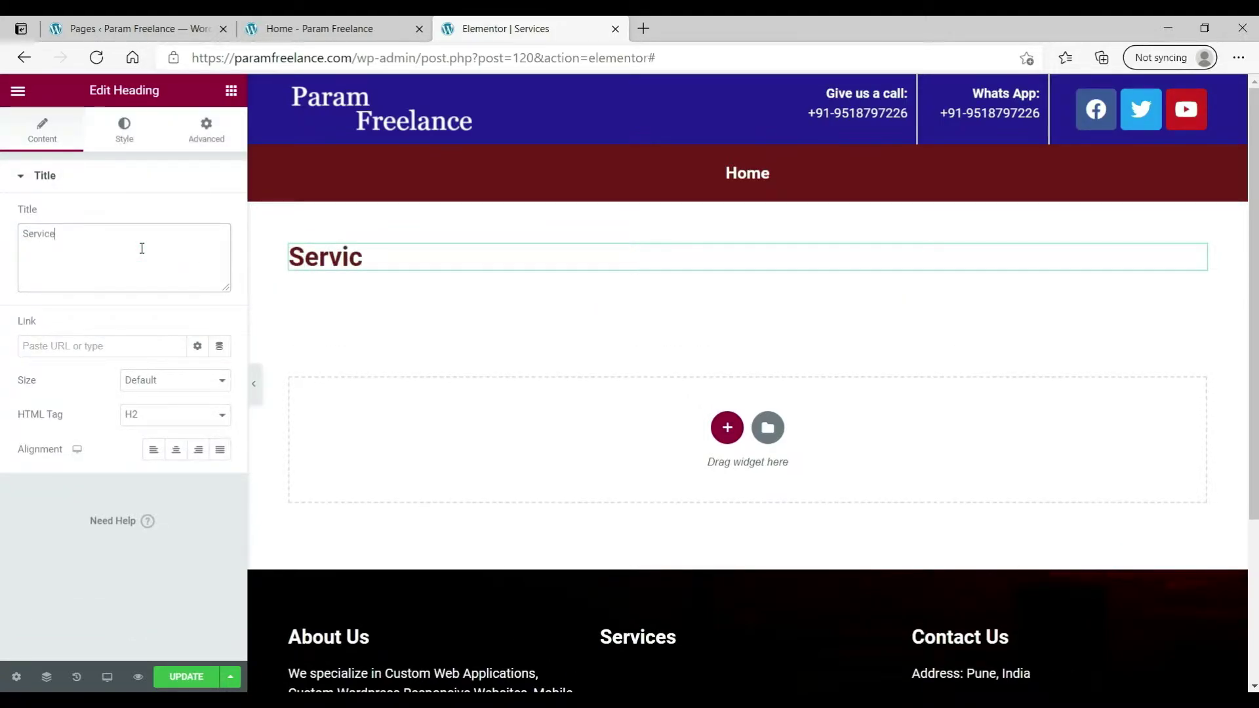
type("s")
left_click(124, 132)
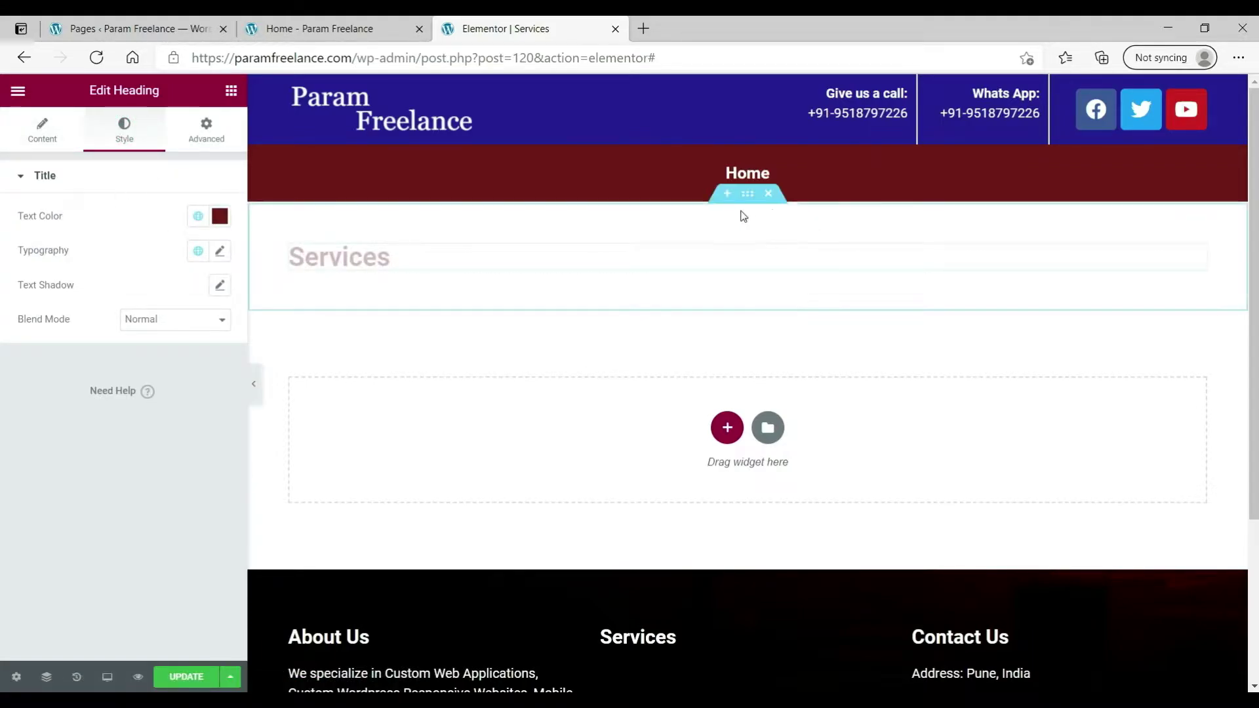
- Give the heading section a solid border of width 1 on the bottom edge only, in colour #987F7F
left_click(748, 194)
left_click(124, 131)
left_click(98, 337)
left_click(176, 335)
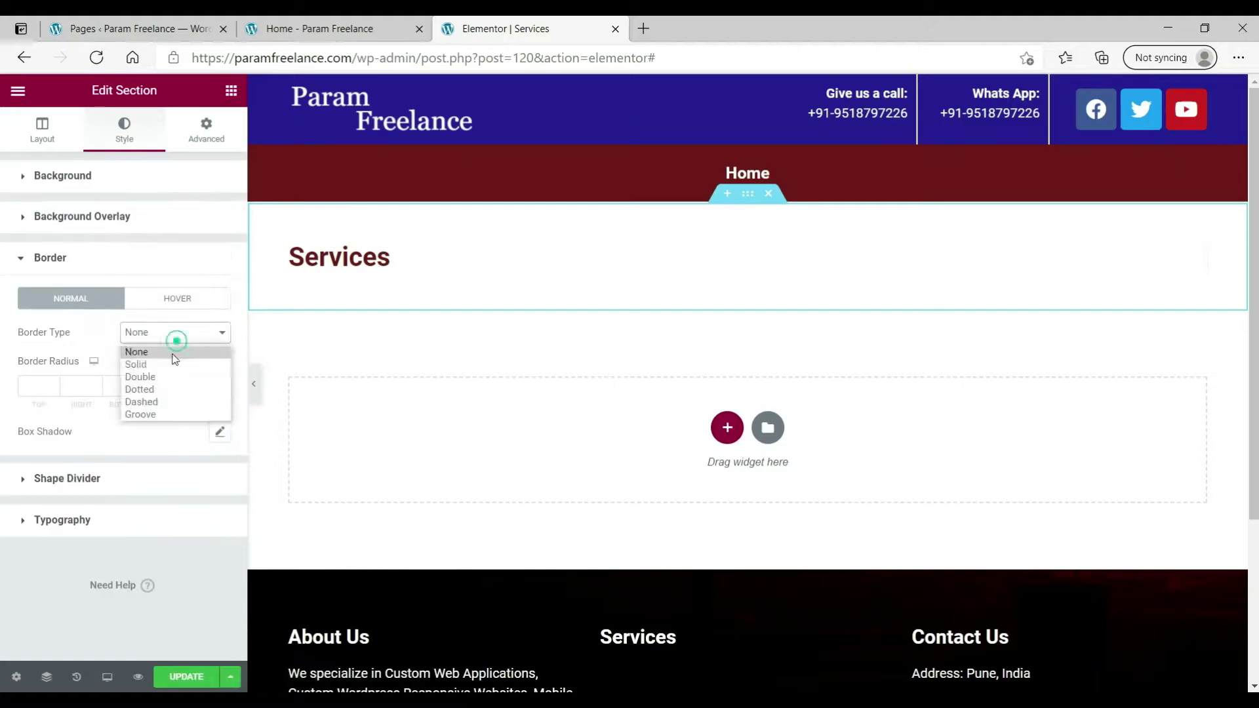
left_click(175, 364)
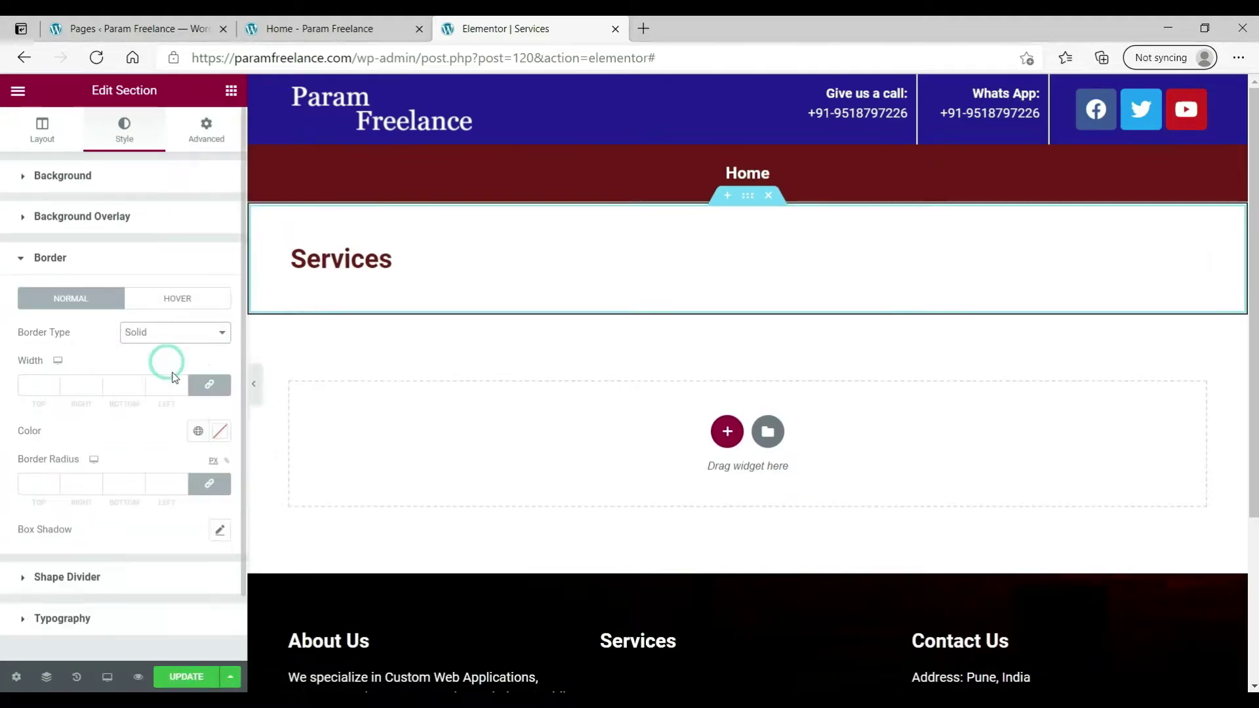
left_click(138, 384)
left_click(219, 431)
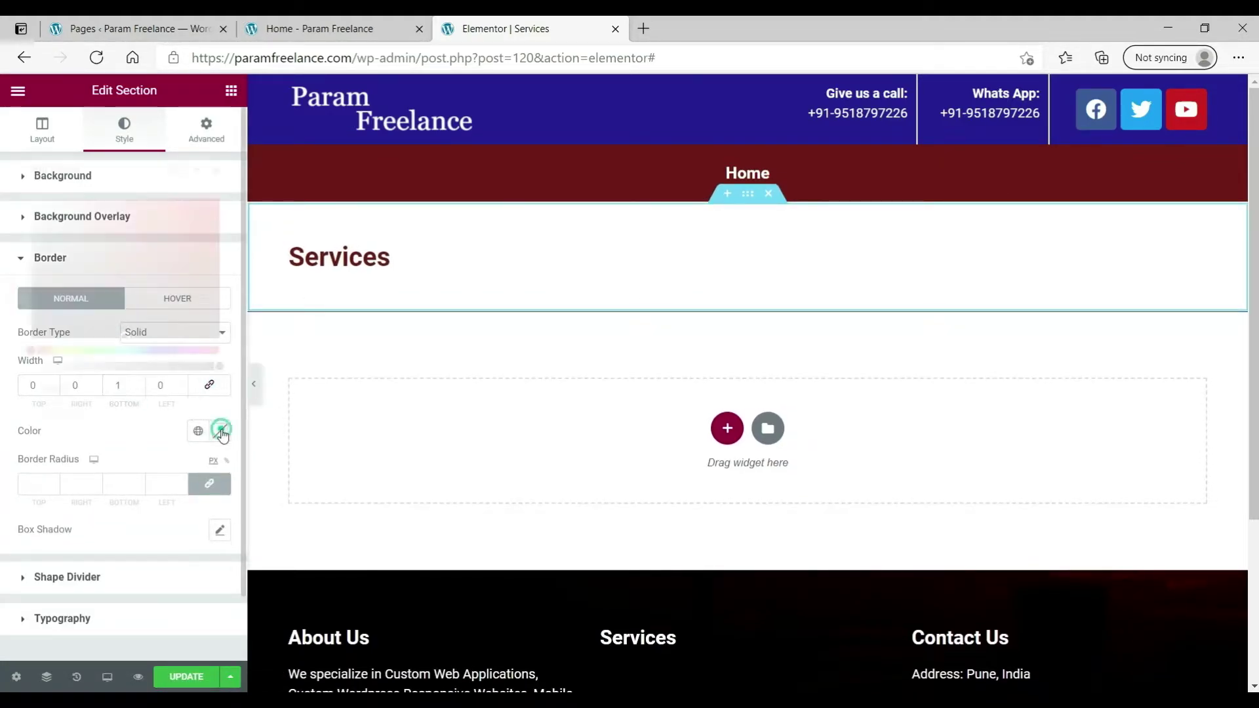
left_click_drag(62, 264, 61, 254)
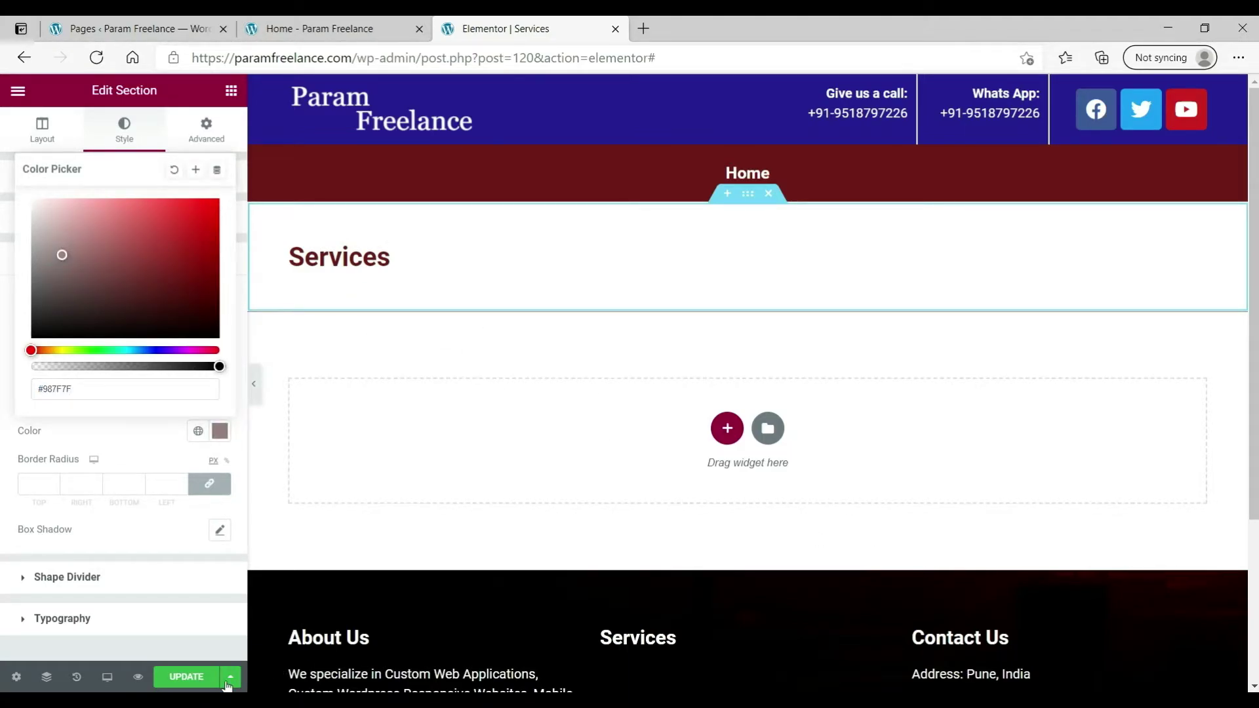
left_click(770, 441)
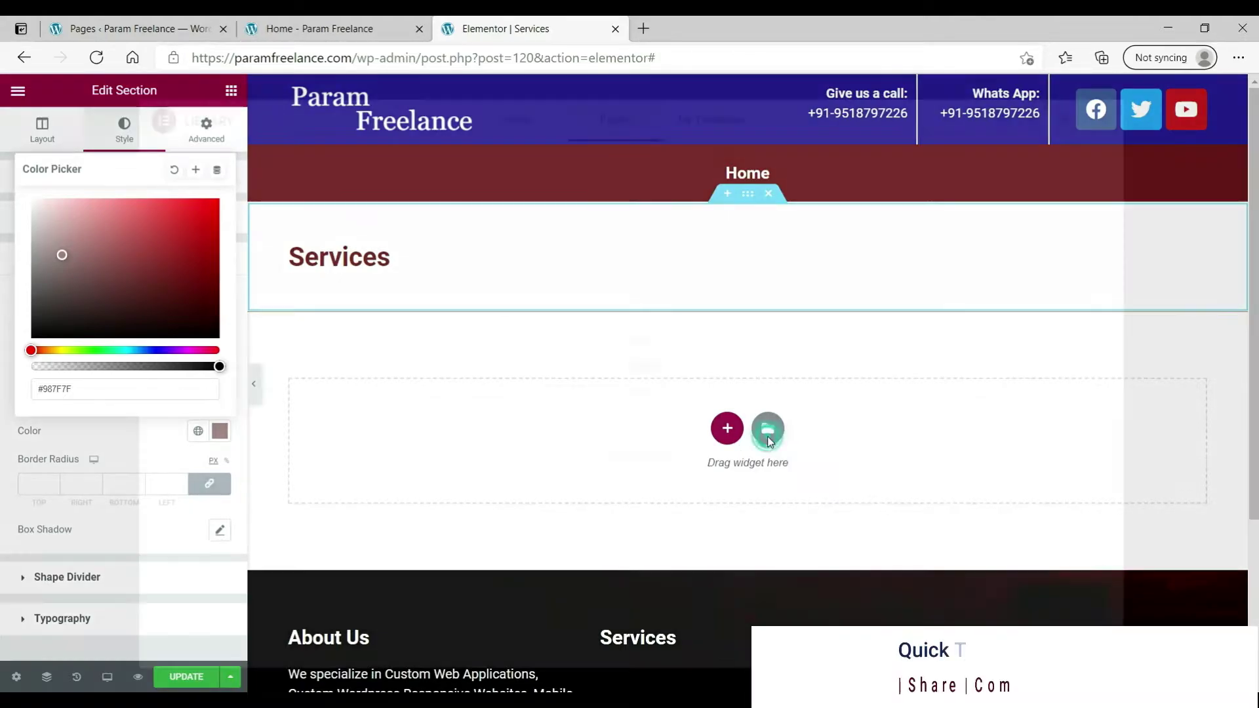
left_click(705, 122)
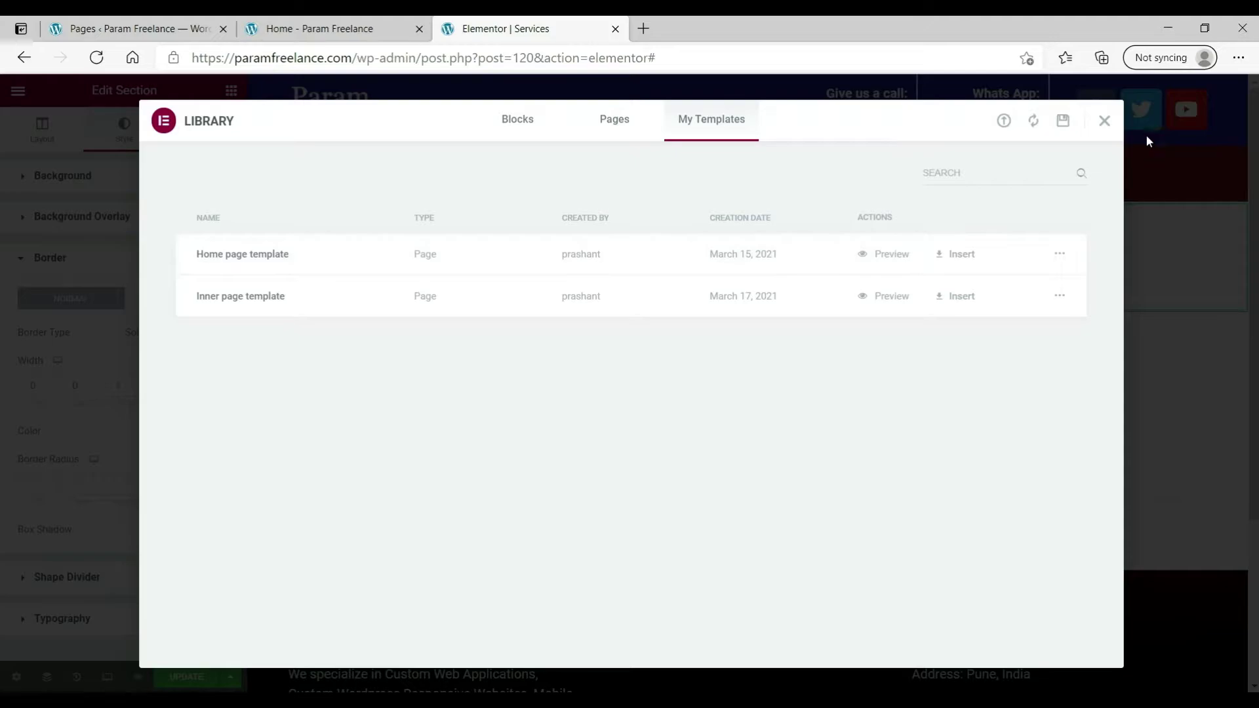
left_click(1105, 122)
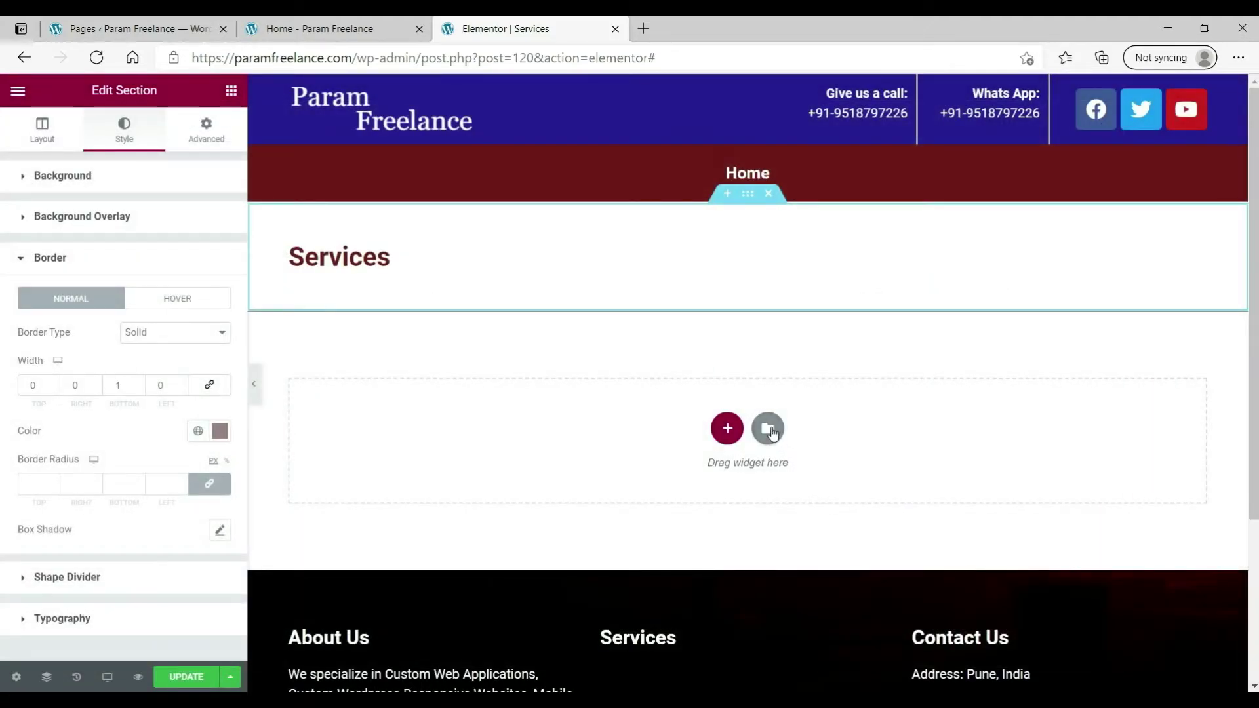
- Insert the saved "Home page template" below the Services heading section, importing its document settings too
left_click(771, 432)
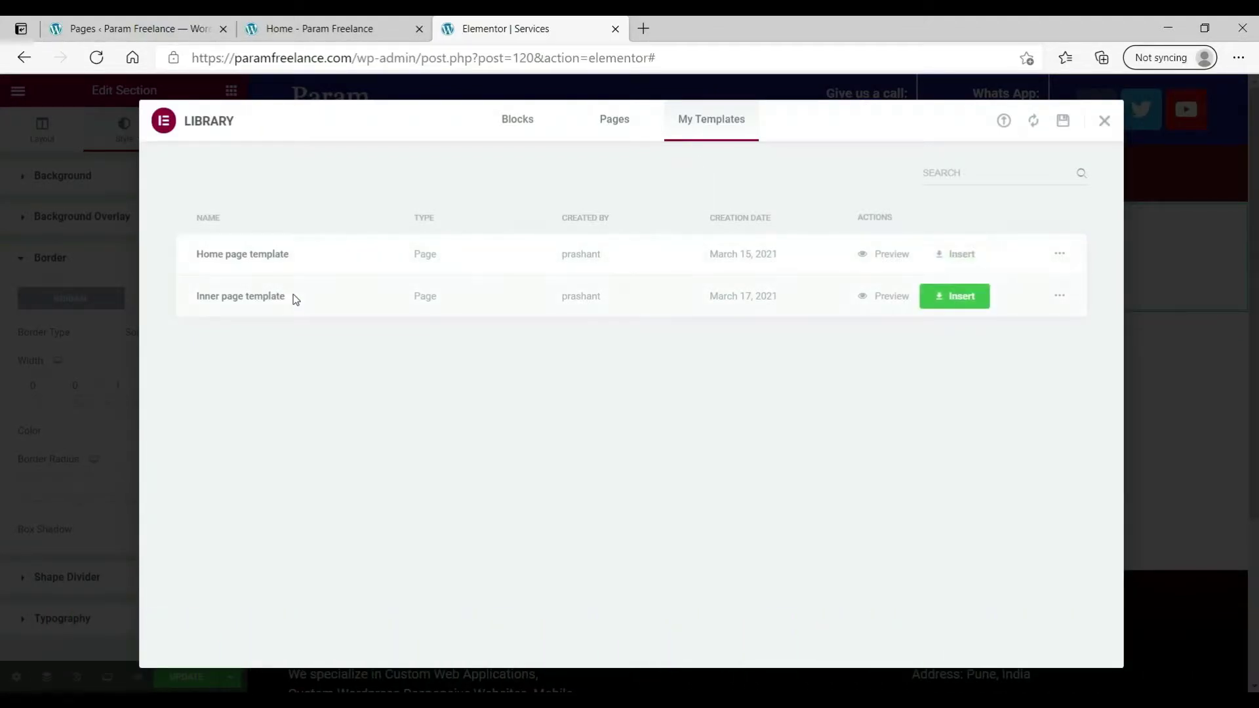
left_click(955, 254)
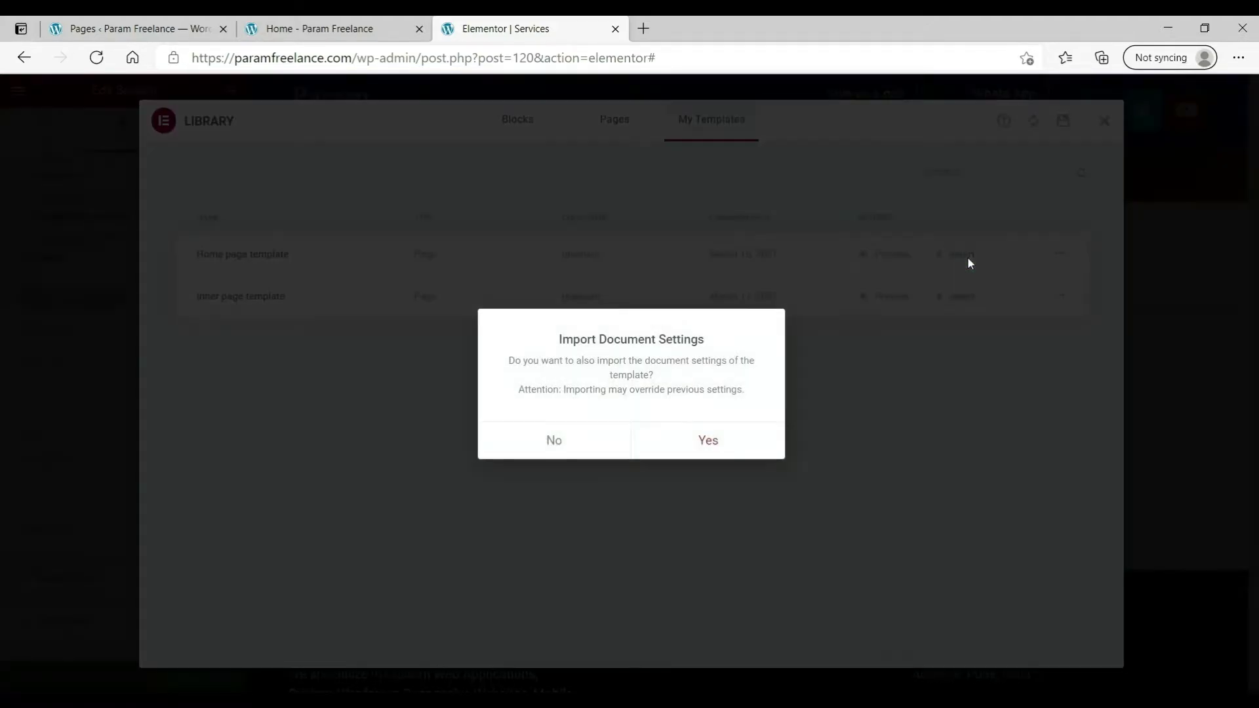
left_click(712, 438)
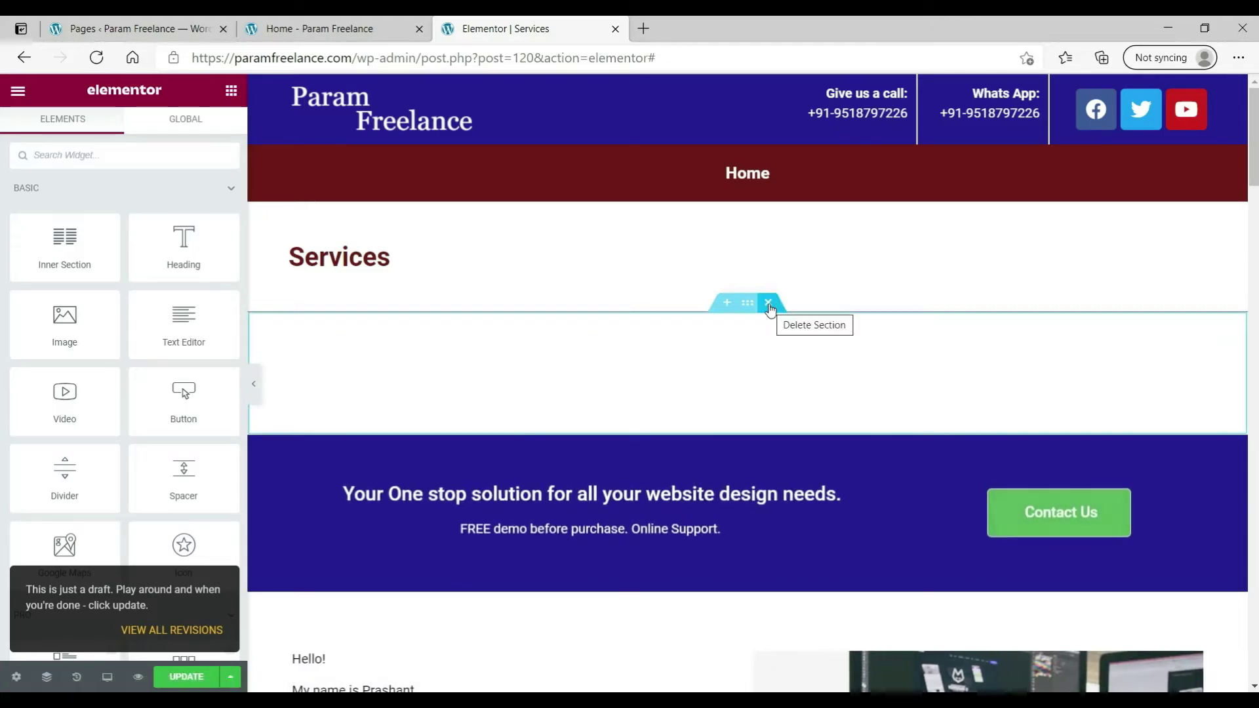
- Delete the imported empty section, the "Your One stop solution" banner and the "Hello!" introduction above "Why Choose Us"
left_click(768, 304)
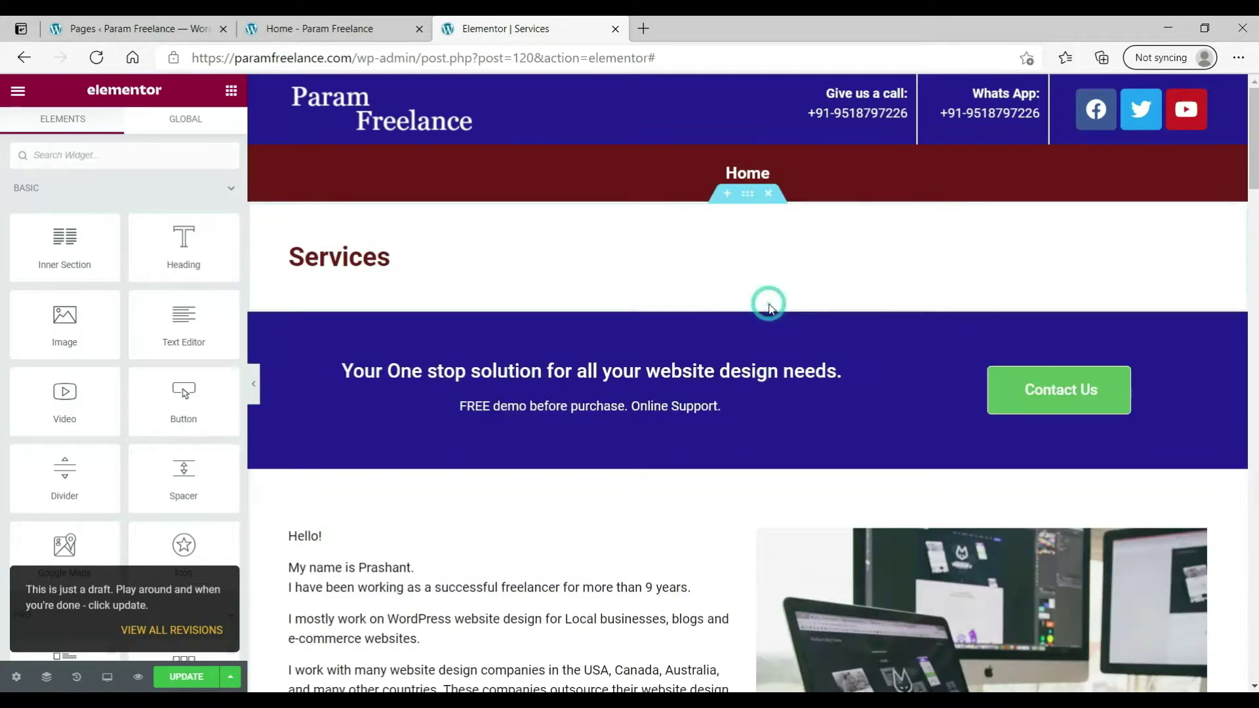
left_click(769, 306)
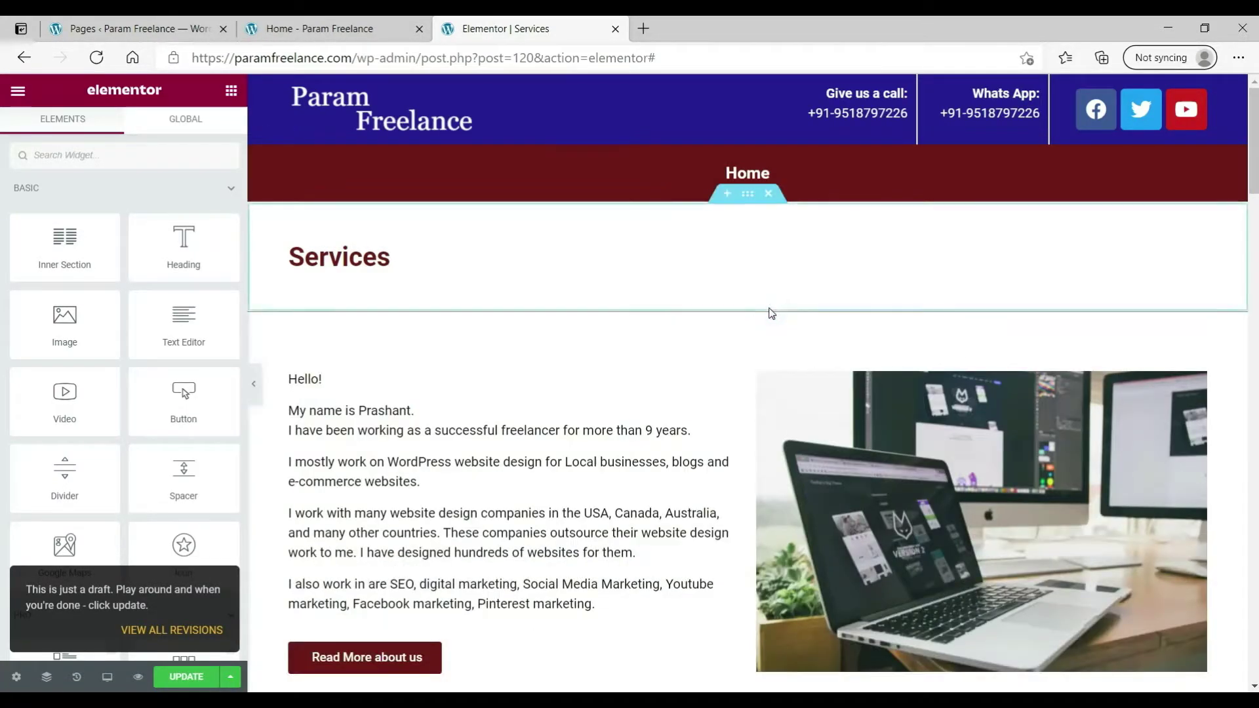
left_click(766, 305)
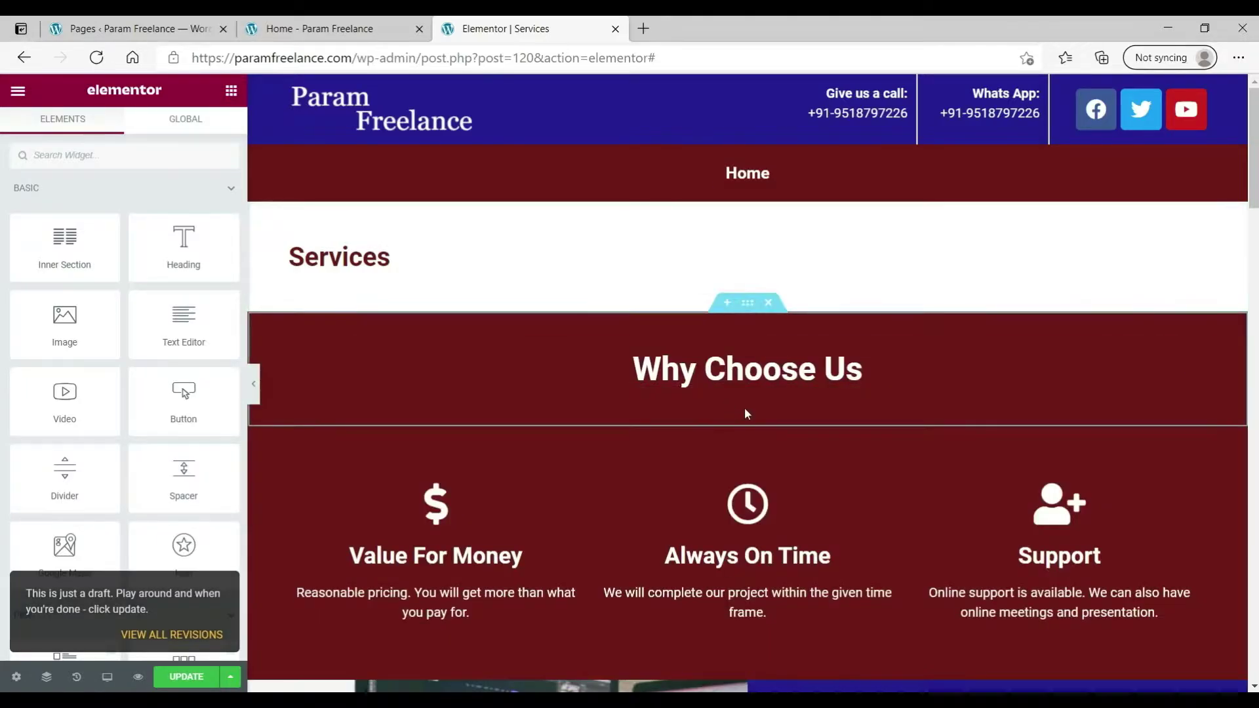
- Delete the "What Our Clients Say!" section below the service blocks and update the page
scroll(745, 409, "down", 5)
scroll(767, 289, "down", 18)
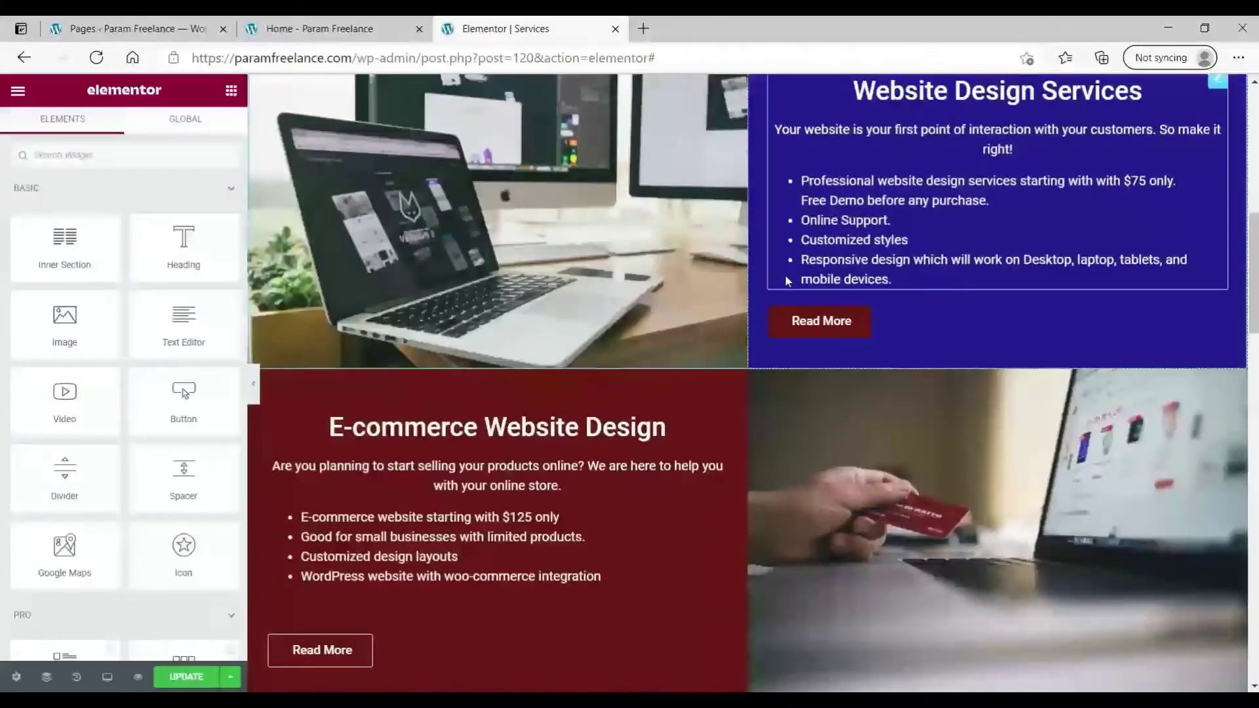
scroll(786, 281, "down", 2)
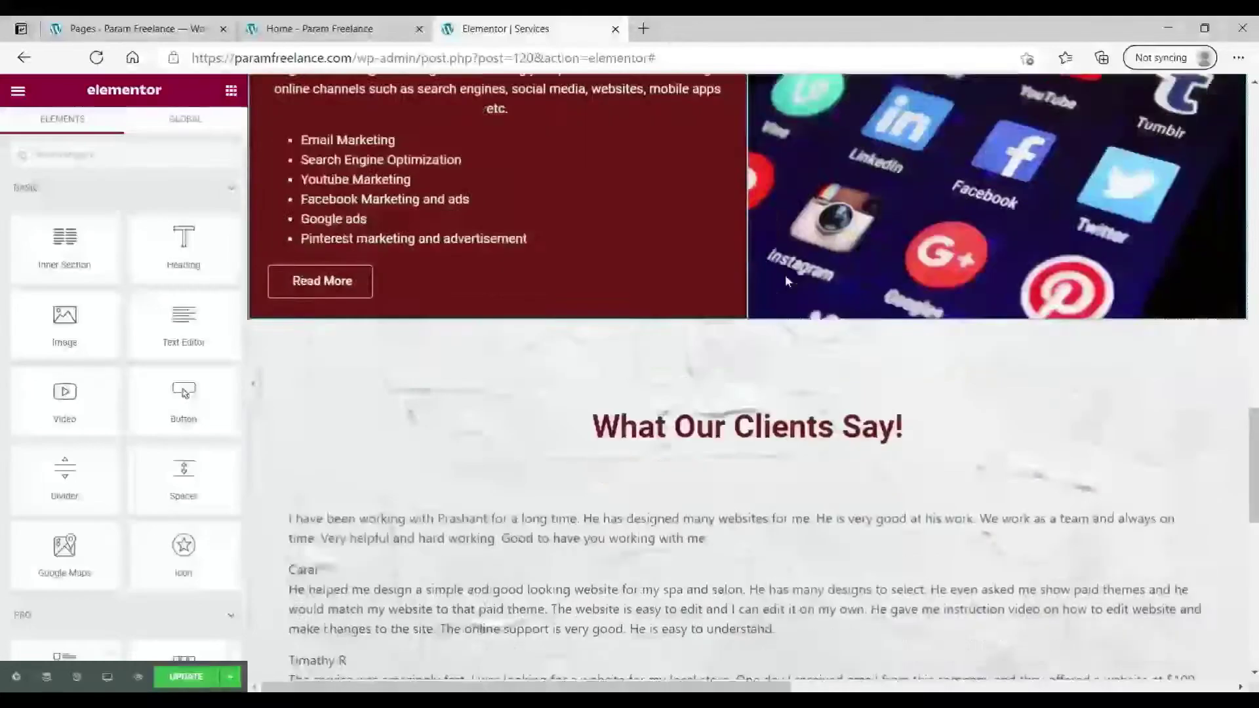
mouse_move(771, 274)
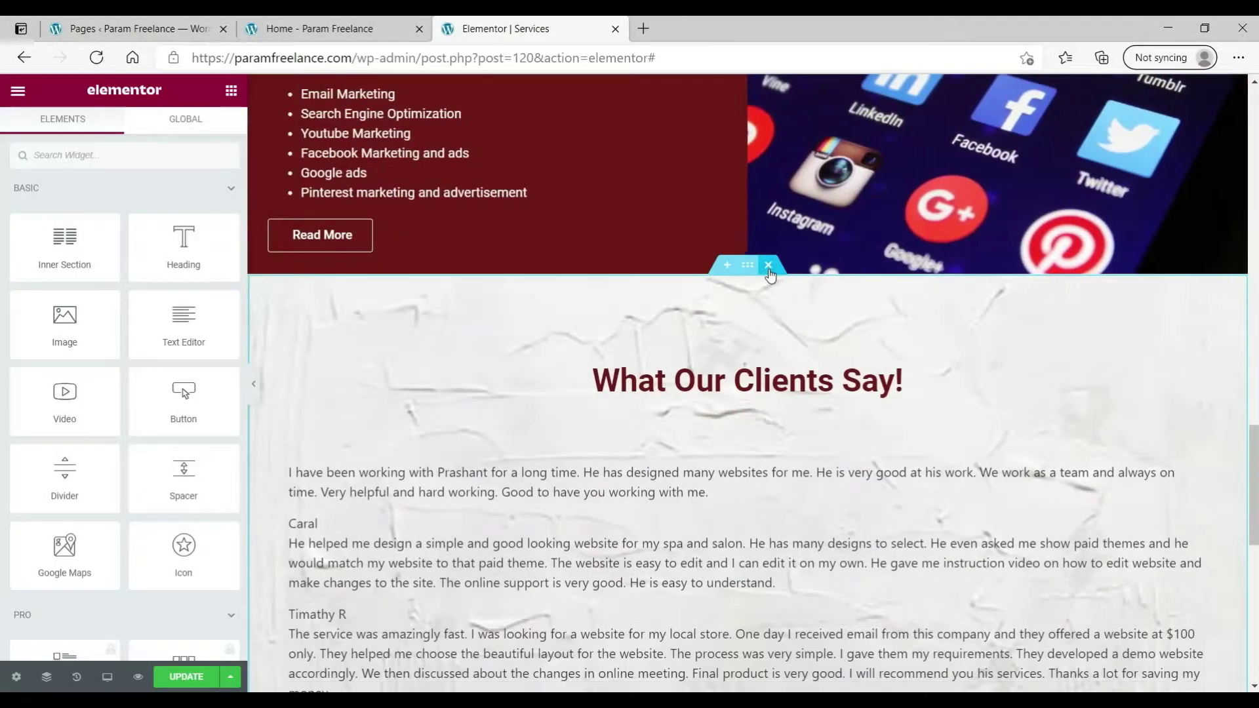
left_click(769, 269)
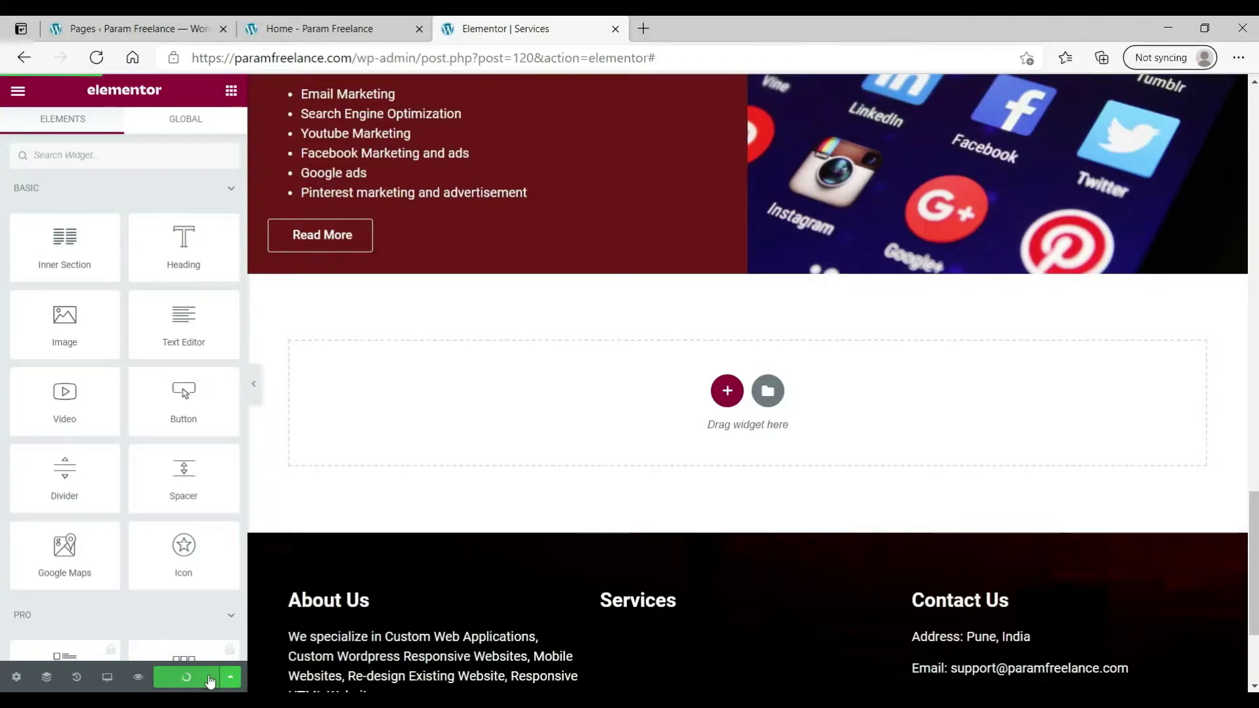
- Open the live Services page in a new tab and look through its sections from "Why Choose Us" to the SEO services
left_click(19, 91)
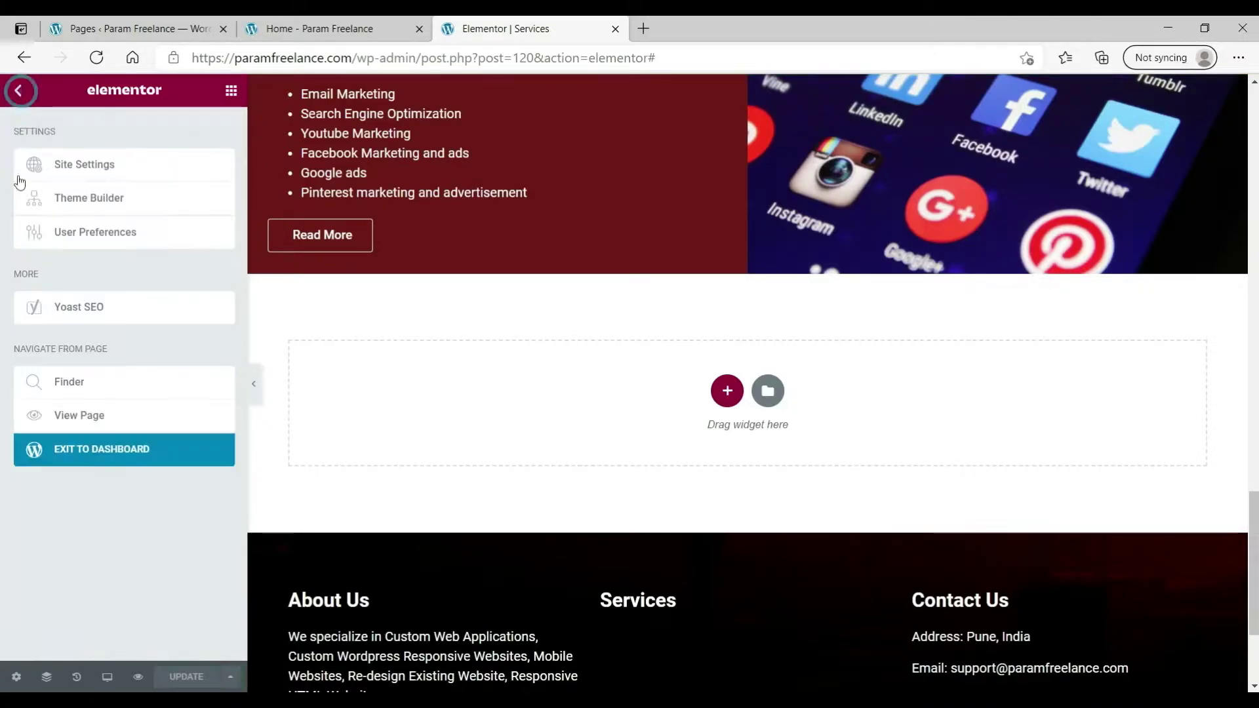
right_click(86, 416)
left_click(137, 432)
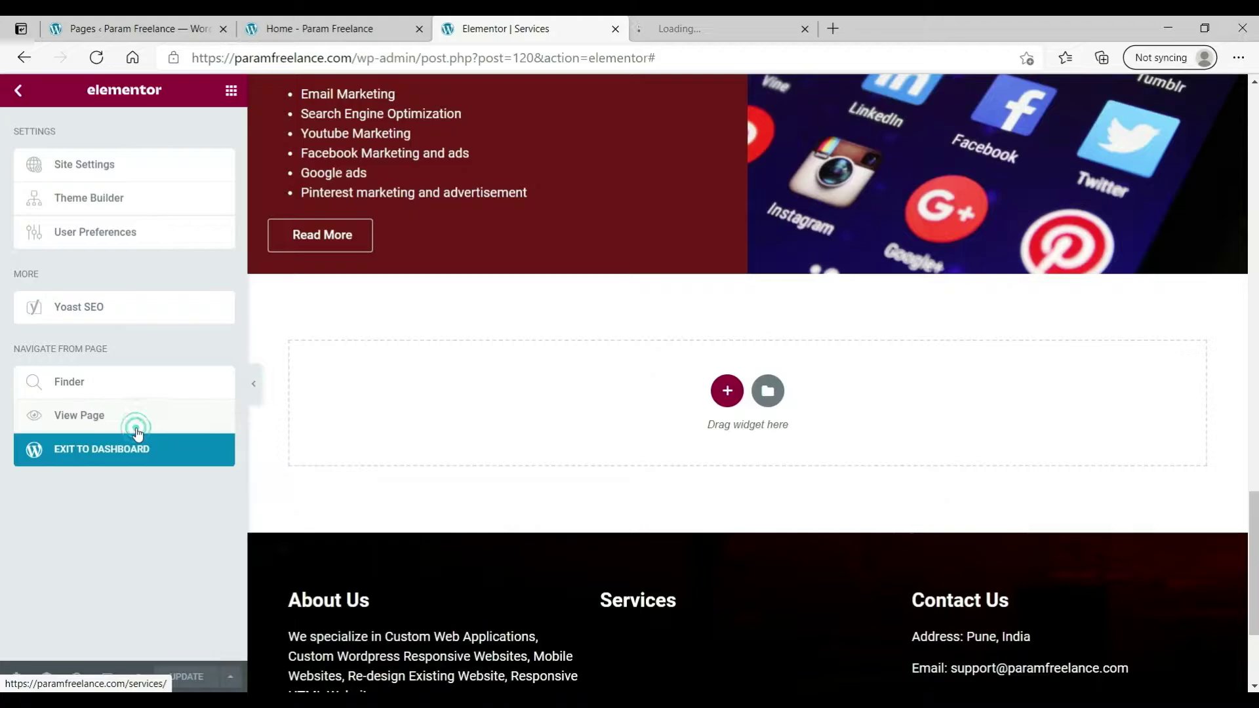
left_click(671, 31)
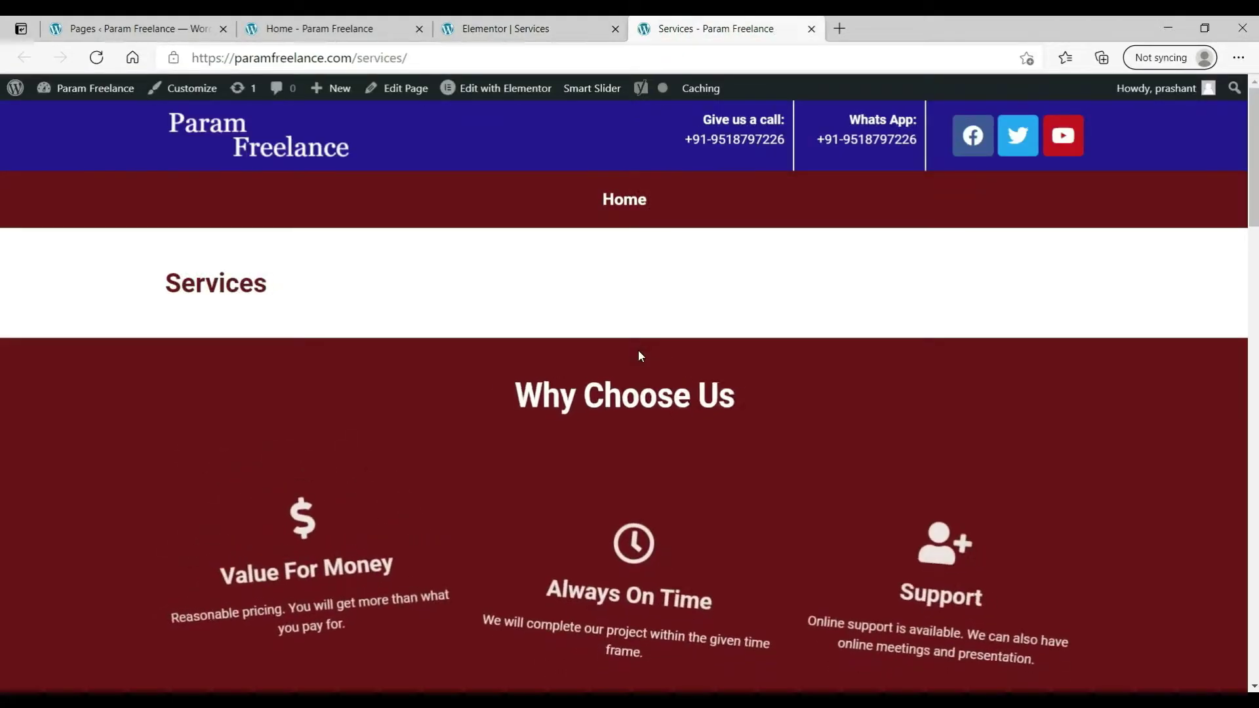
scroll(643, 262, "down", 3)
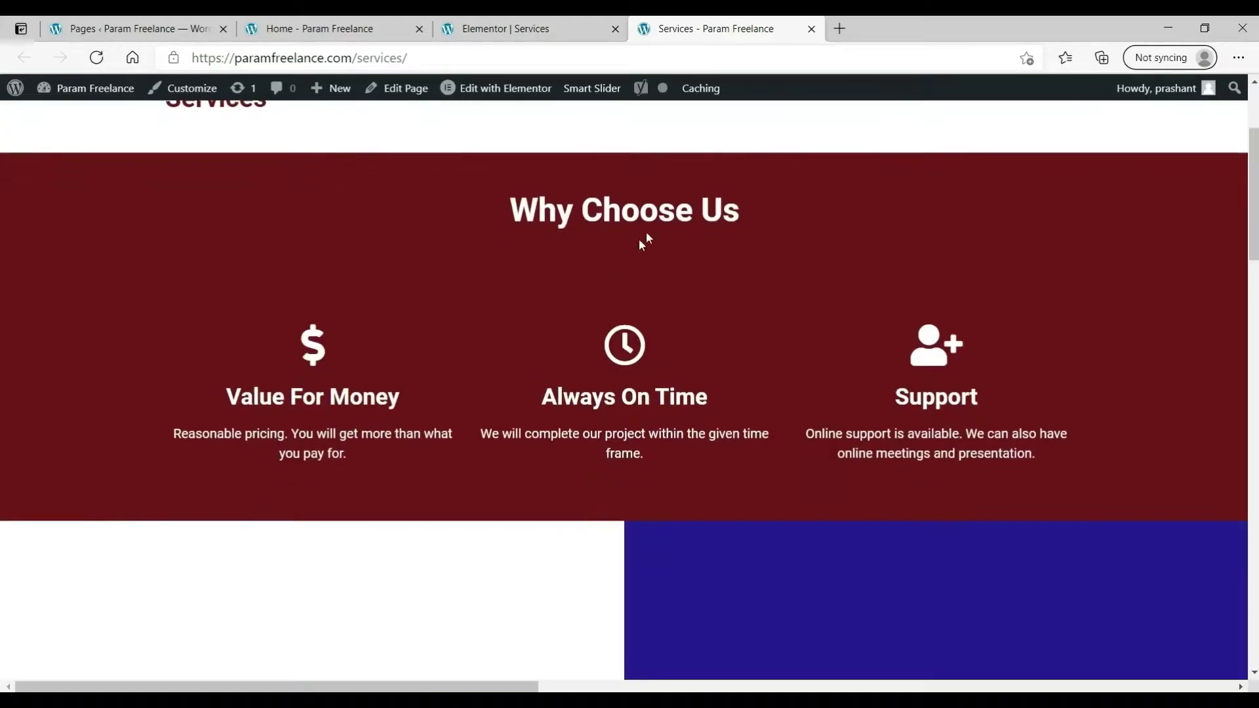
scroll(648, 230, "down", 6)
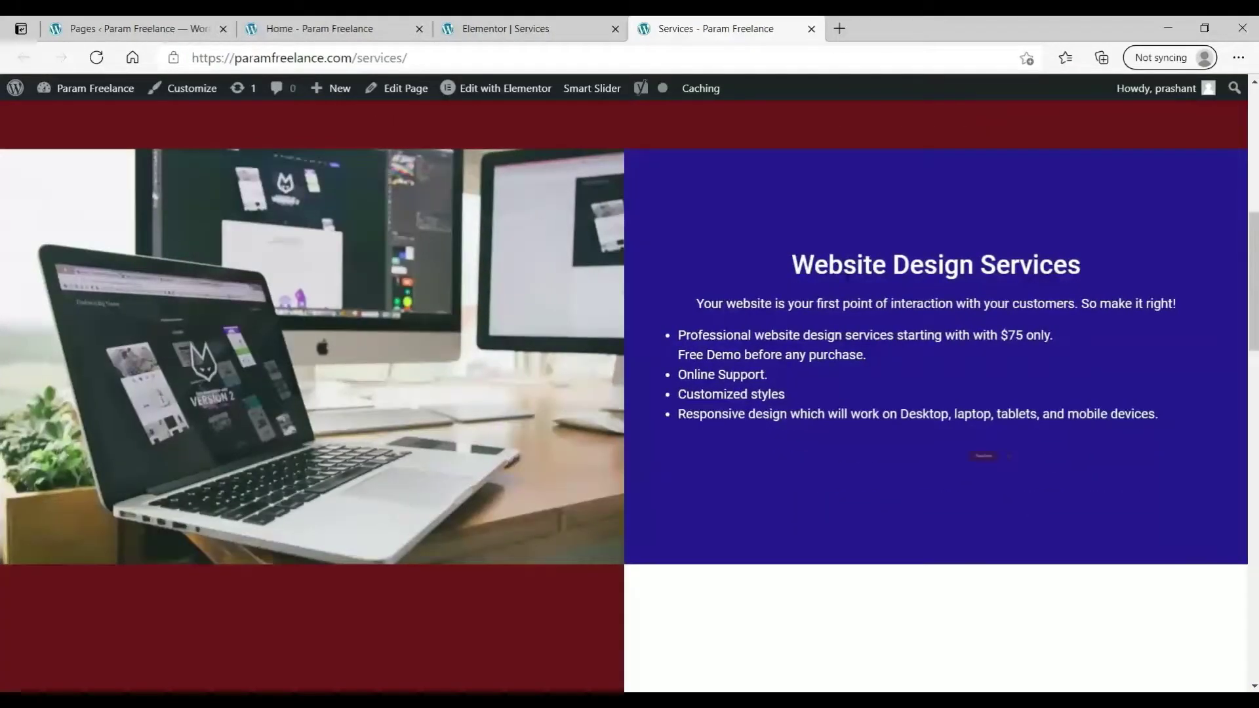
scroll(845, 280, "down", 10)
scroll(846, 283, "down", 15)
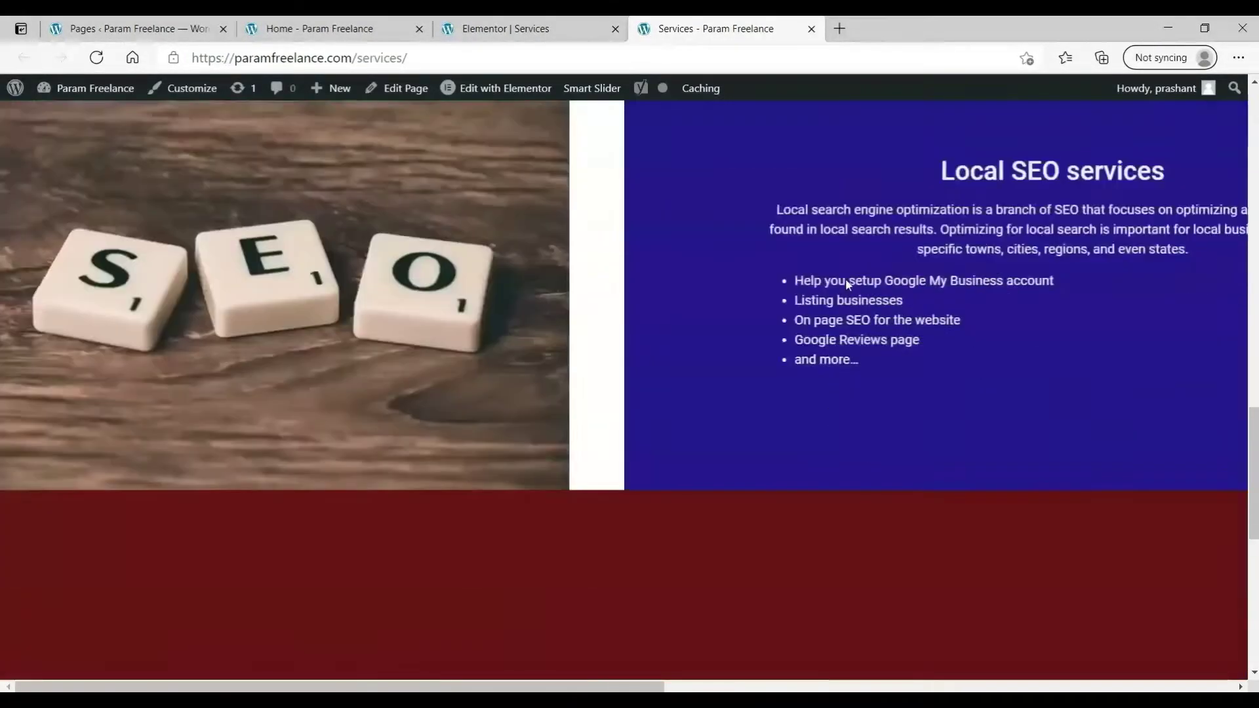
scroll(846, 284, "up", 12)
scroll(846, 283, "up", 20)
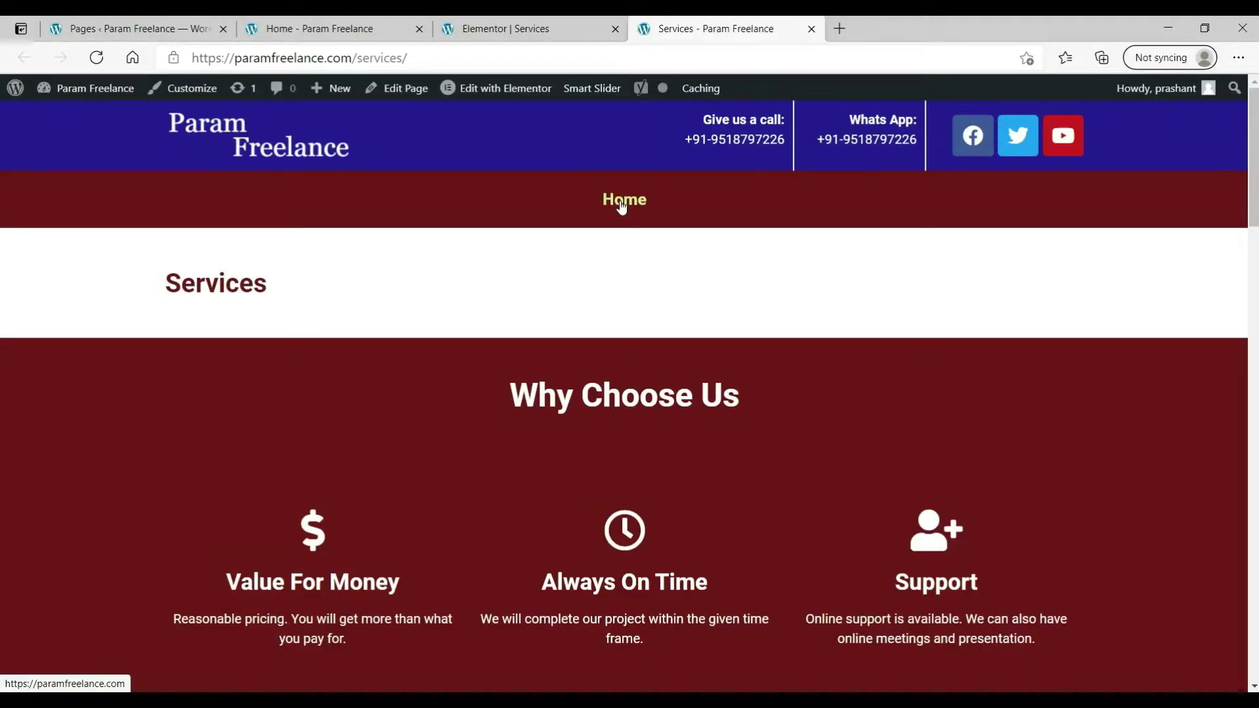
- Open the site's menu editor from the WordPress dashboard in a new browser tab
left_click(131, 28)
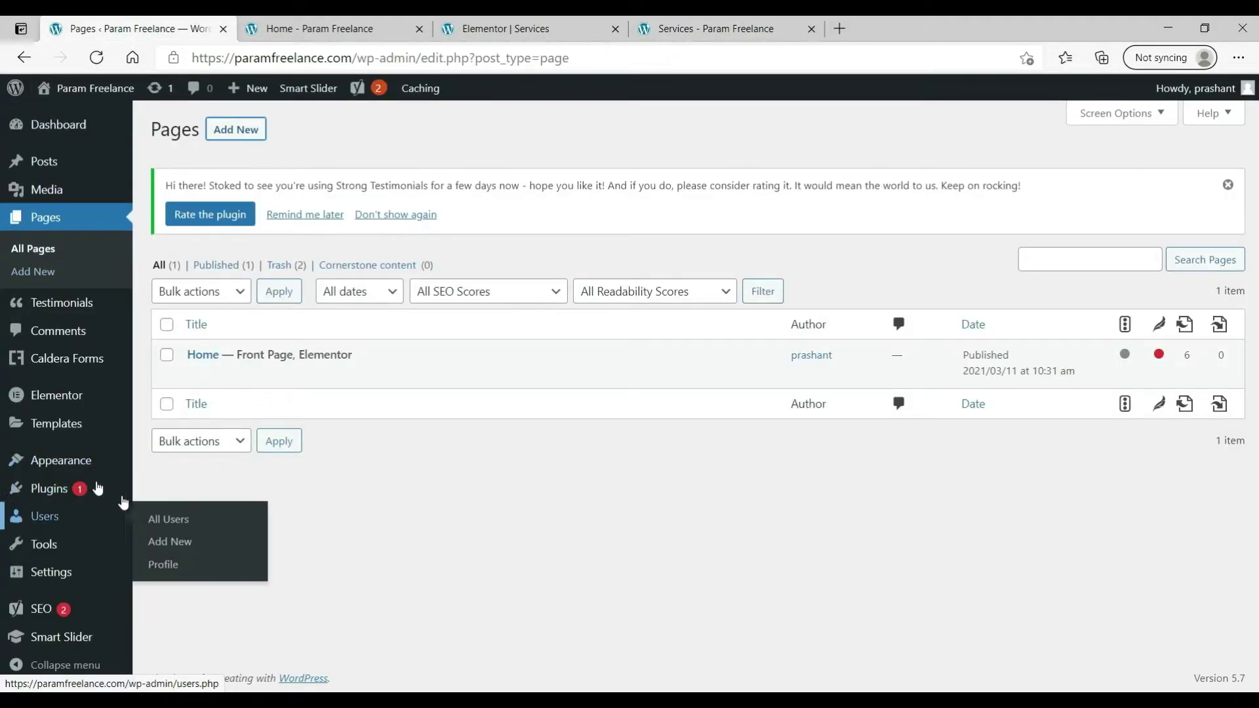
mouse_move(92, 472)
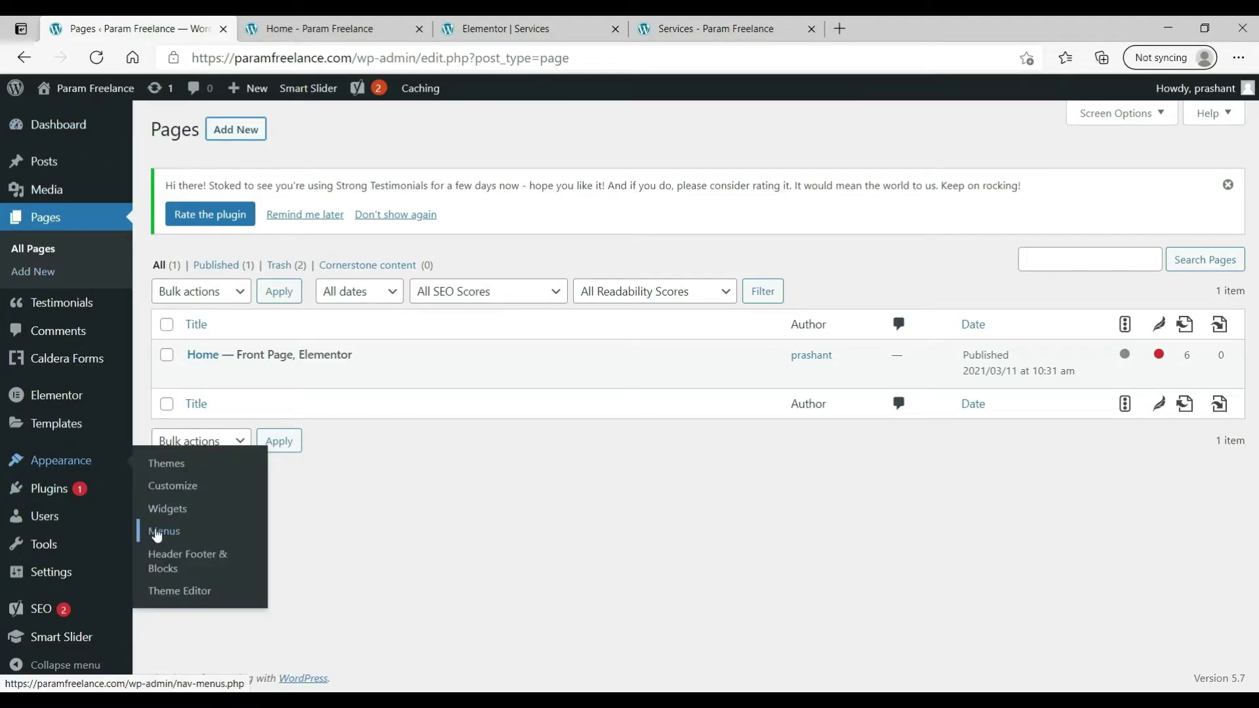
right_click(157, 534)
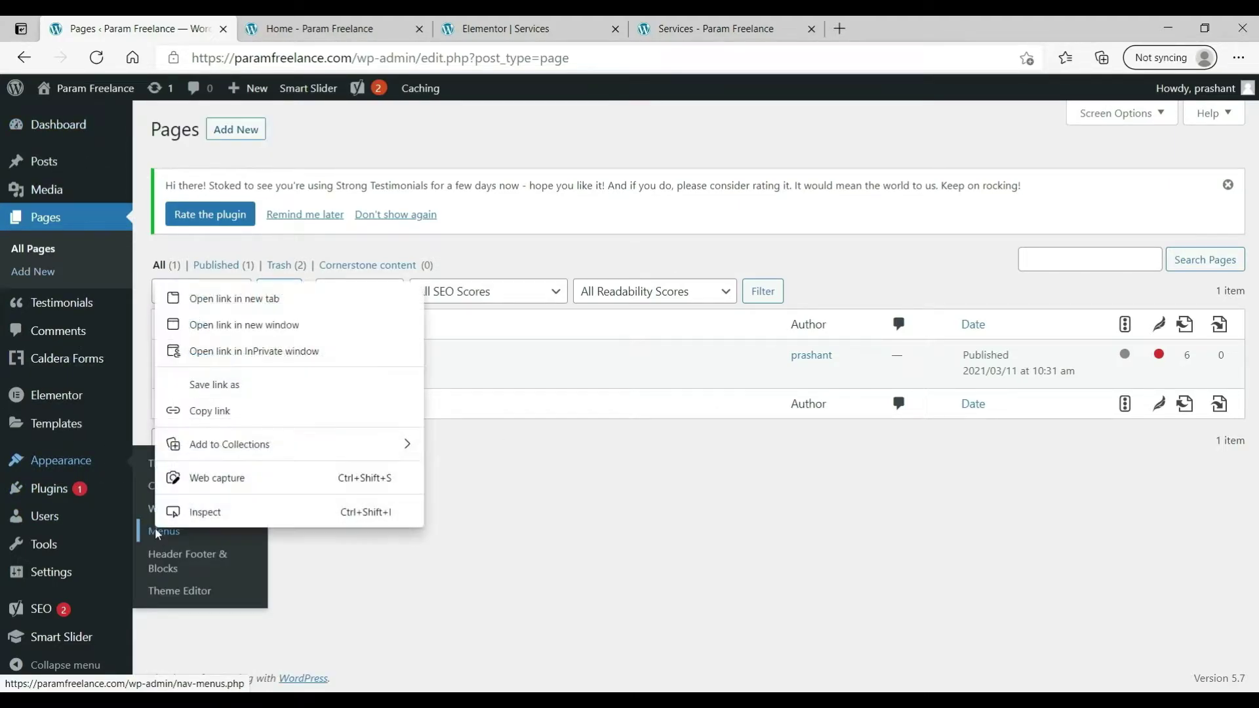
left_click(242, 303)
left_click(351, 22)
scroll(304, 340, "down", 2)
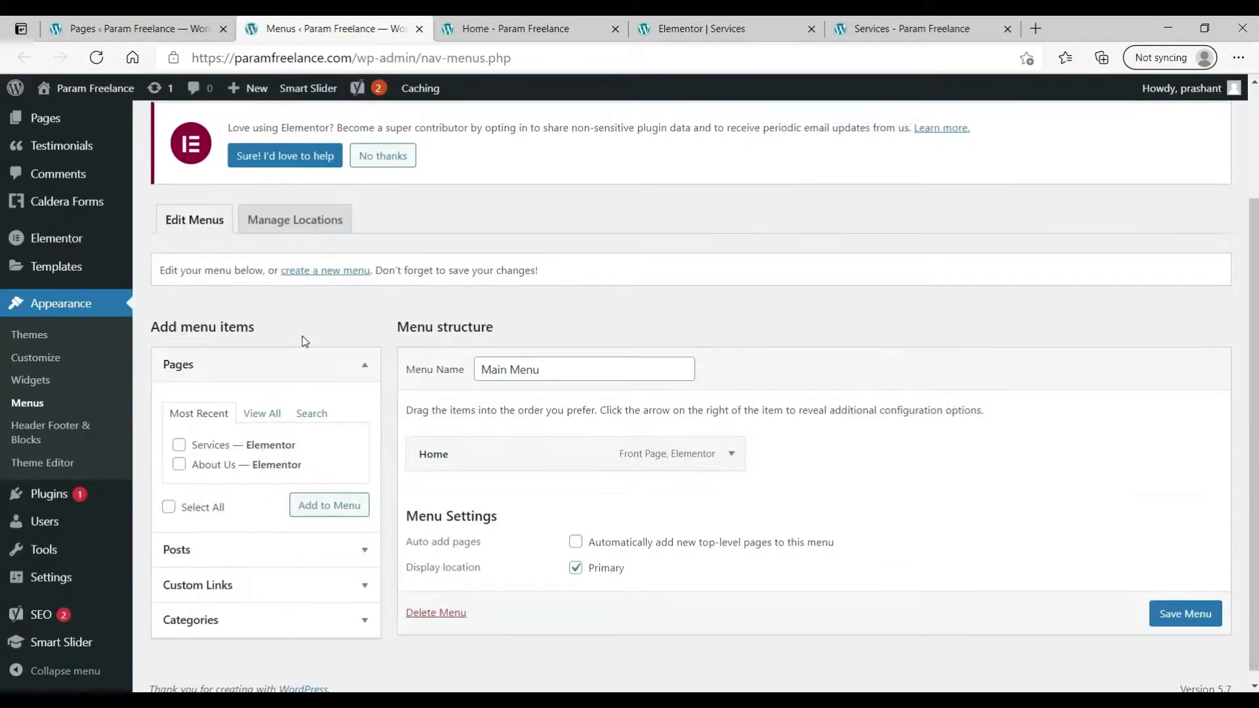
- Add About Us and Services, in that order, after Home in Main Menu, save it, and check the reloaded live Services page
left_click(179, 453)
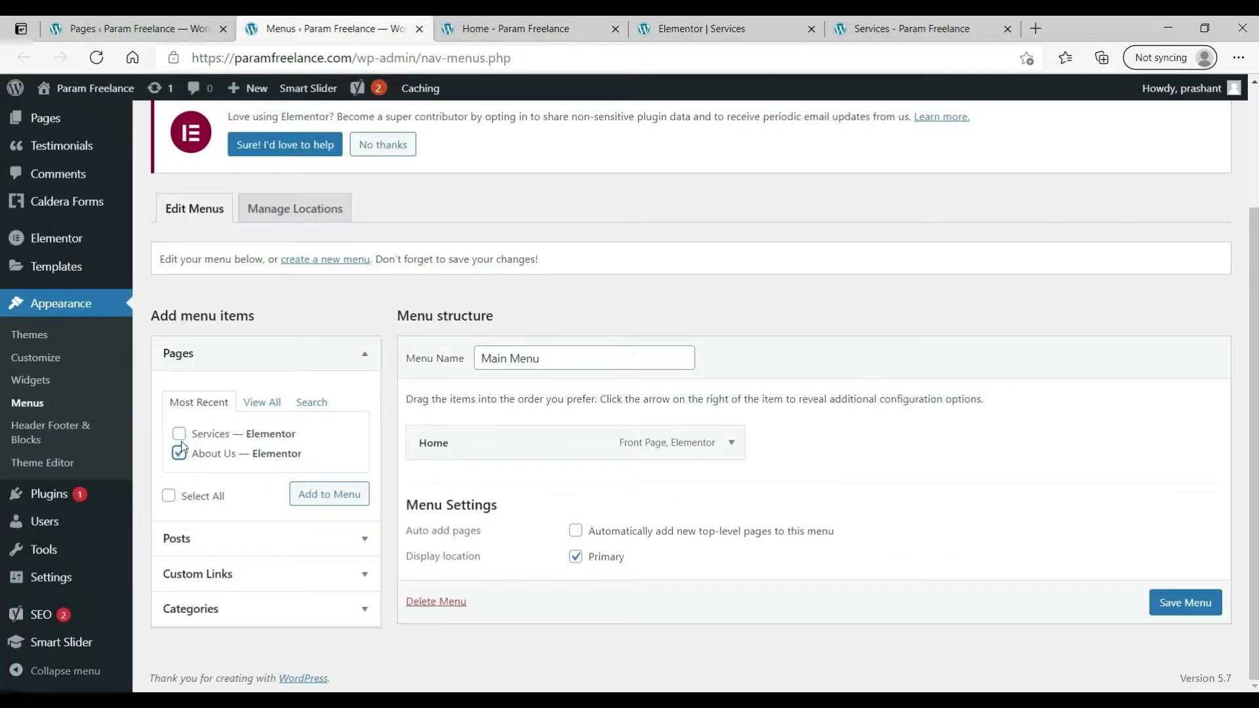
left_click(307, 499)
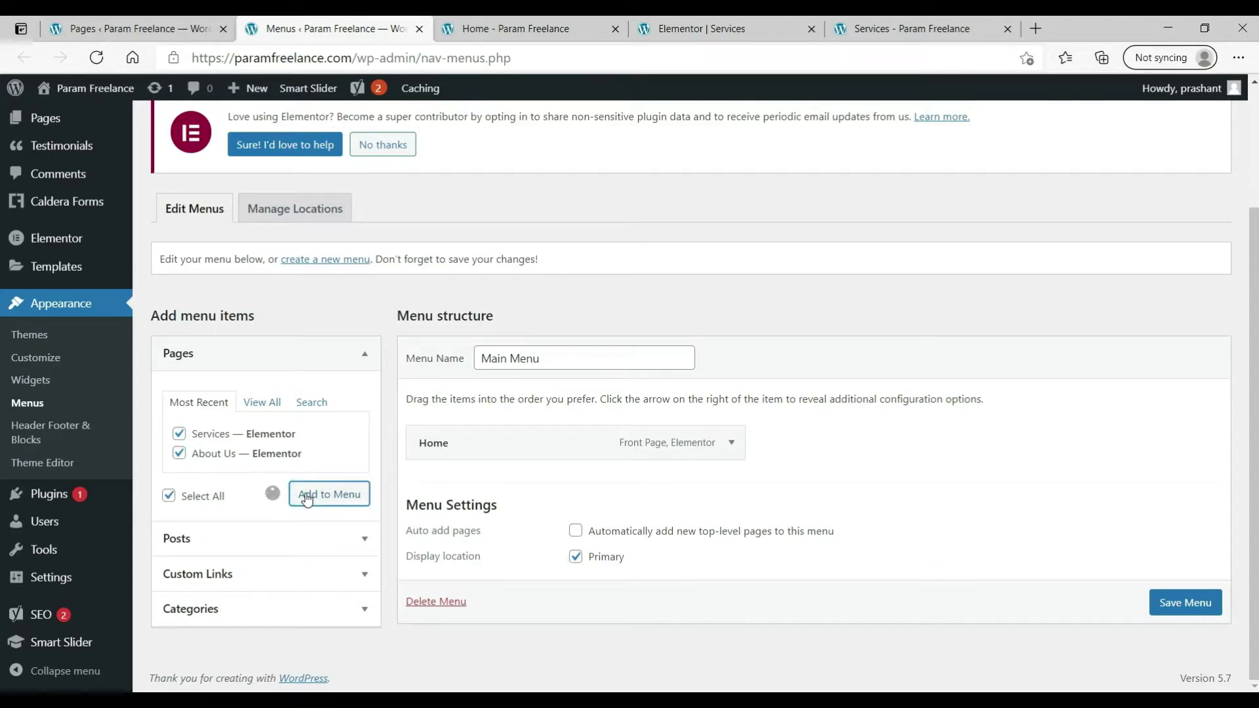
left_click_drag(485, 526, 505, 491)
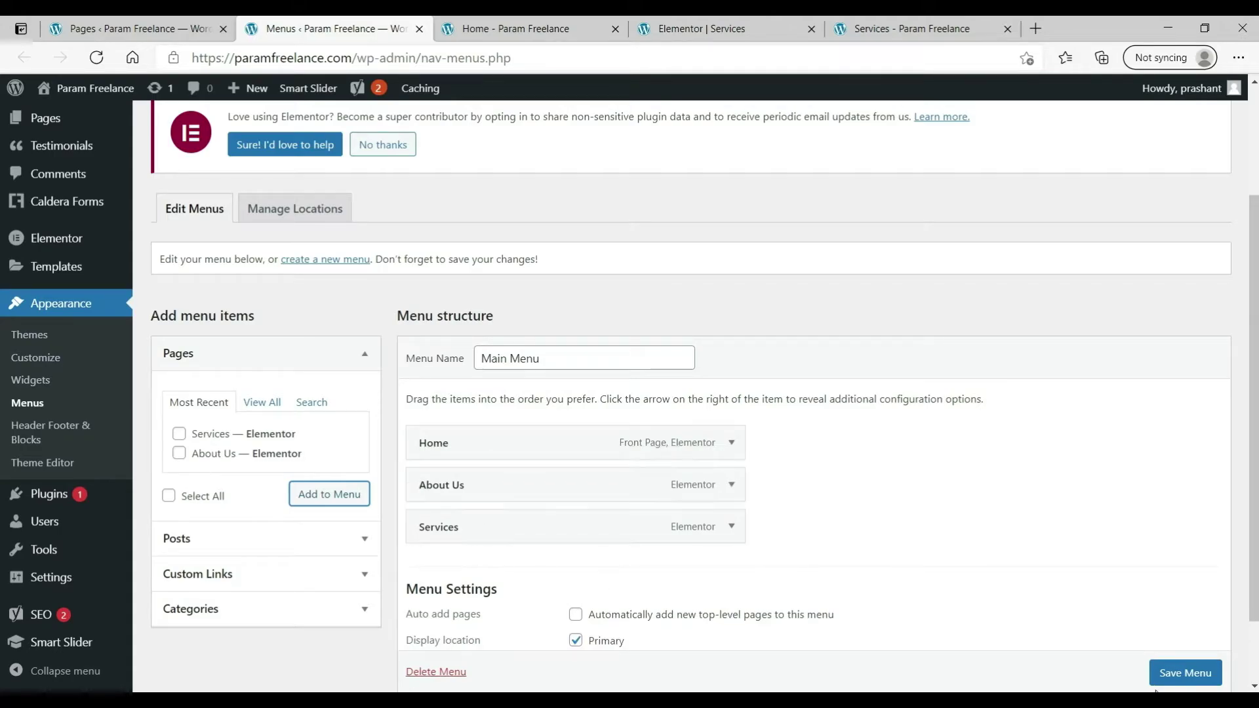
left_click(1180, 679)
left_click(1176, 654)
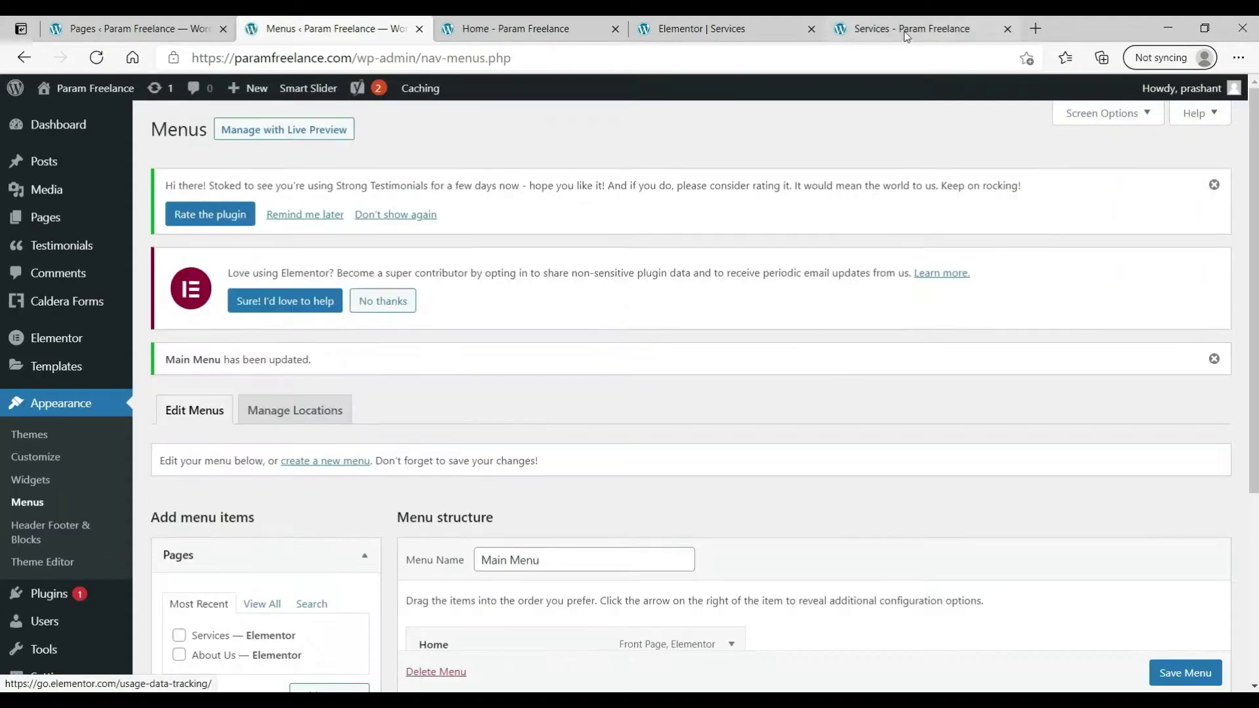
left_click(902, 33)
left_click(96, 58)
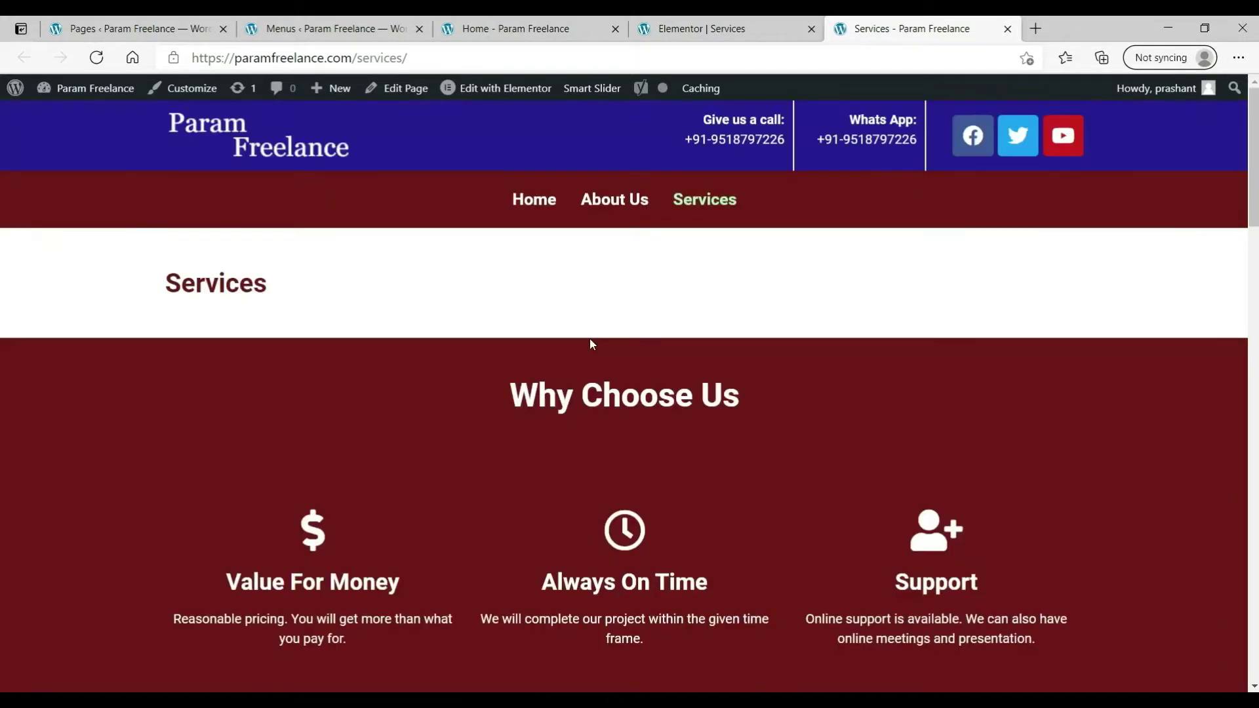
- Return to the dashboard's list of all pages and close the Services editor and live Services page tabs
left_click(334, 30)
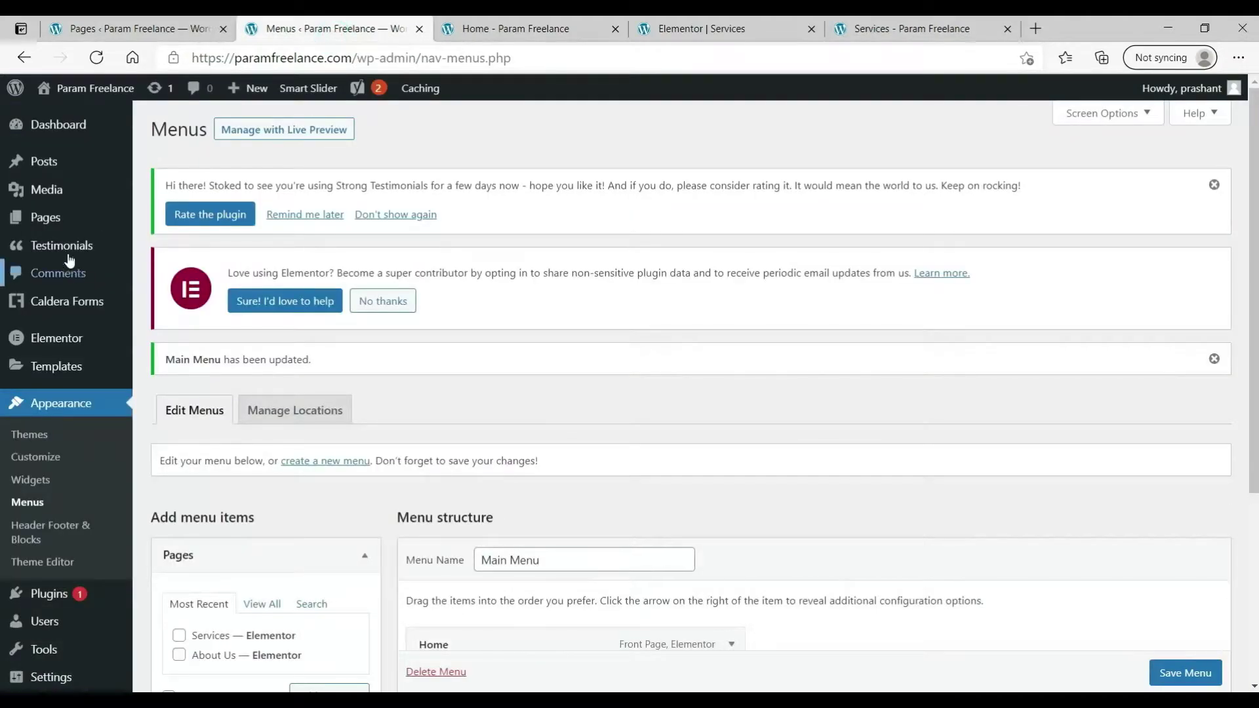
left_click(63, 219)
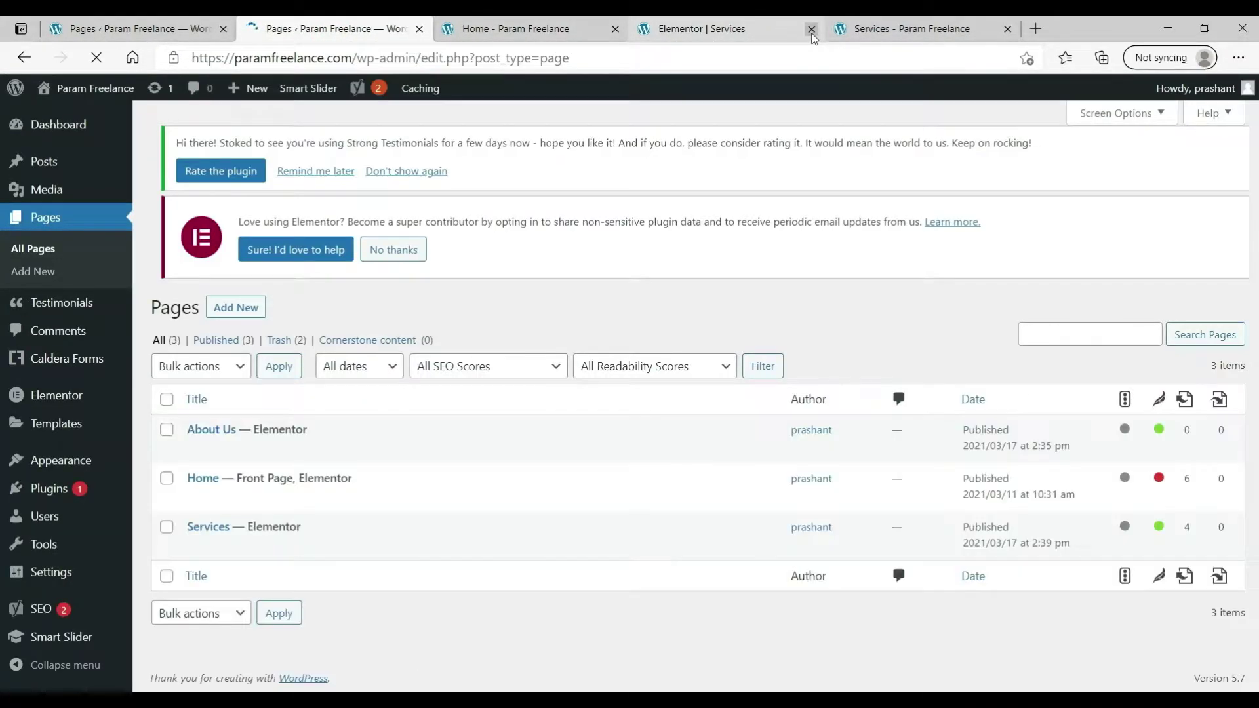
left_click(811, 30)
left_click(811, 31)
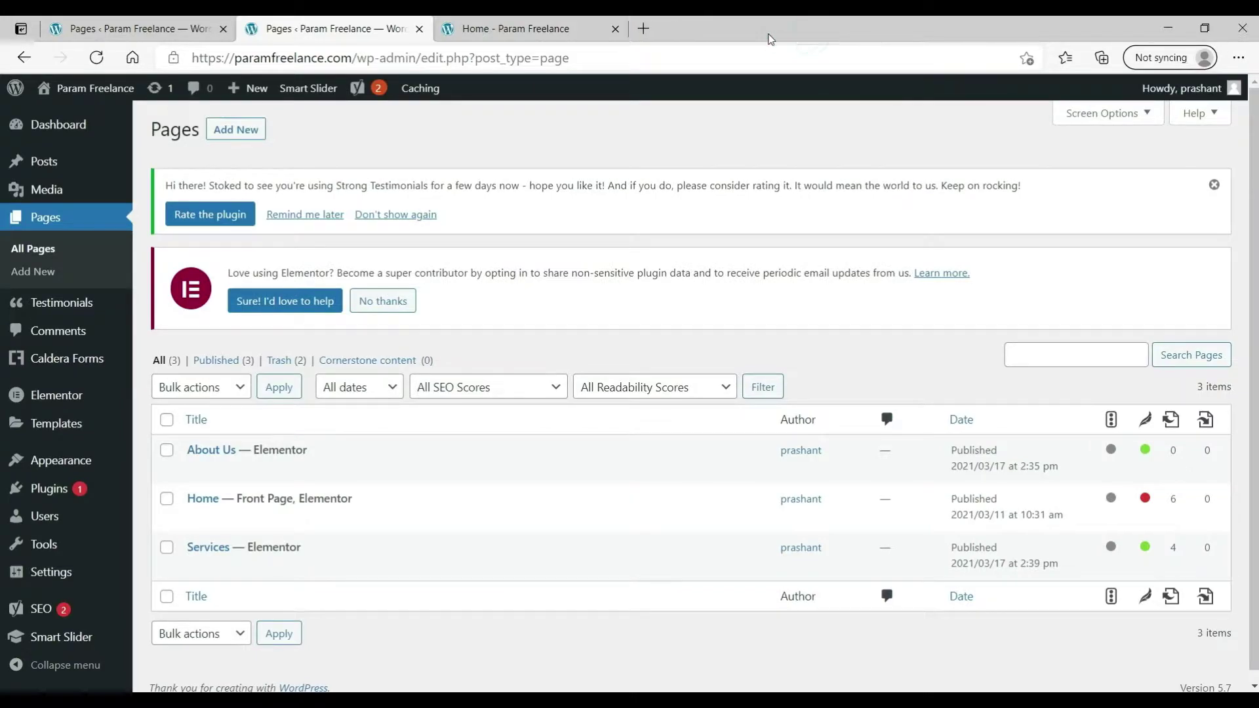
- Create a new page titled "Contact Us" with the Elementor Full Width template and publish it
left_click(243, 131)
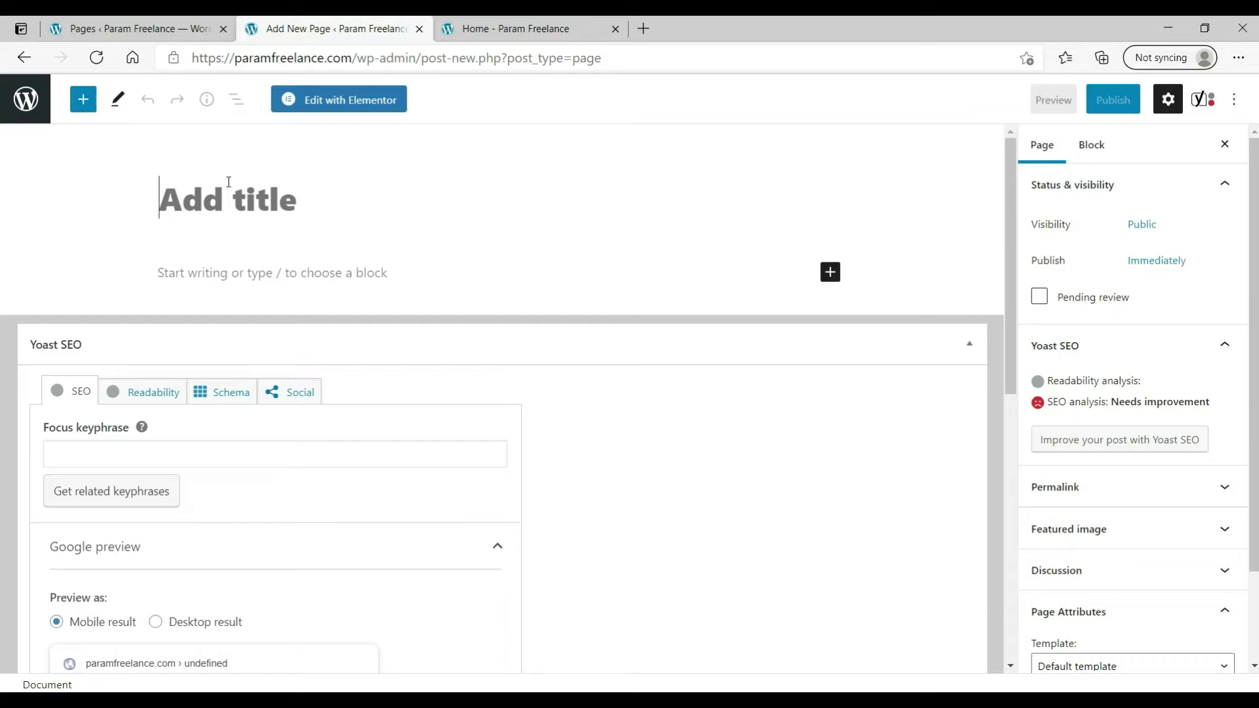
type("Contact Us")
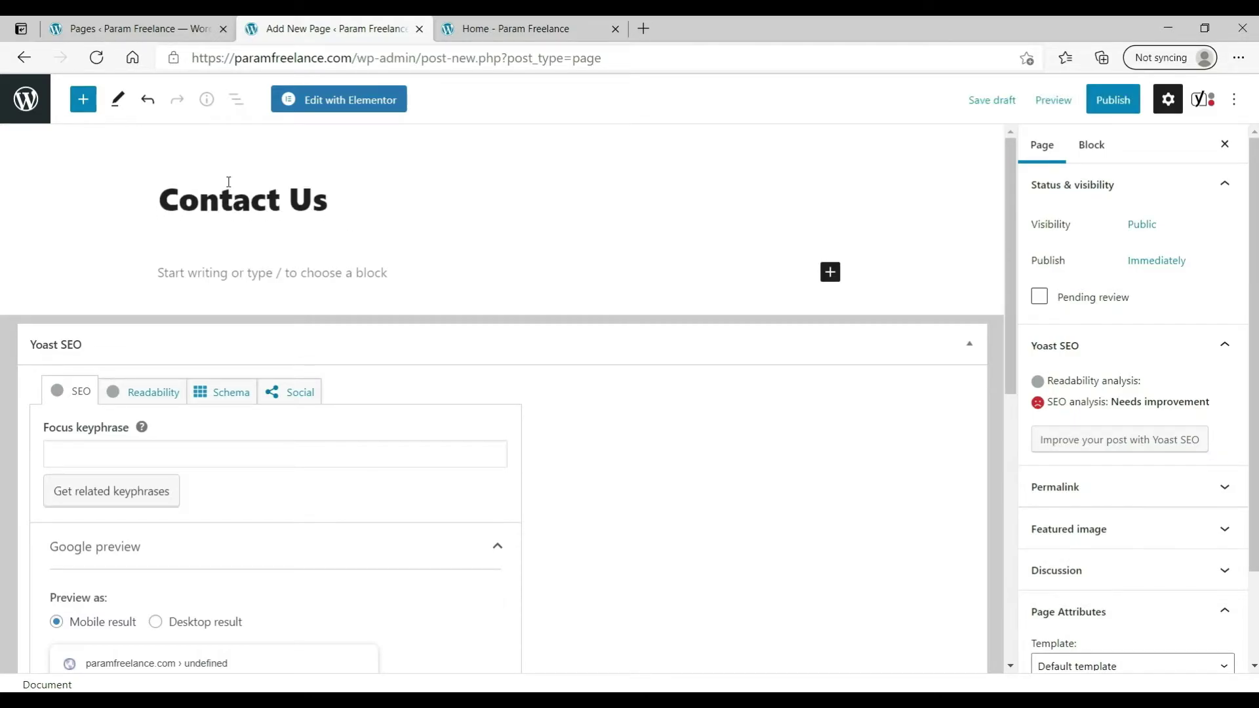
scroll(1147, 478, "down", 3)
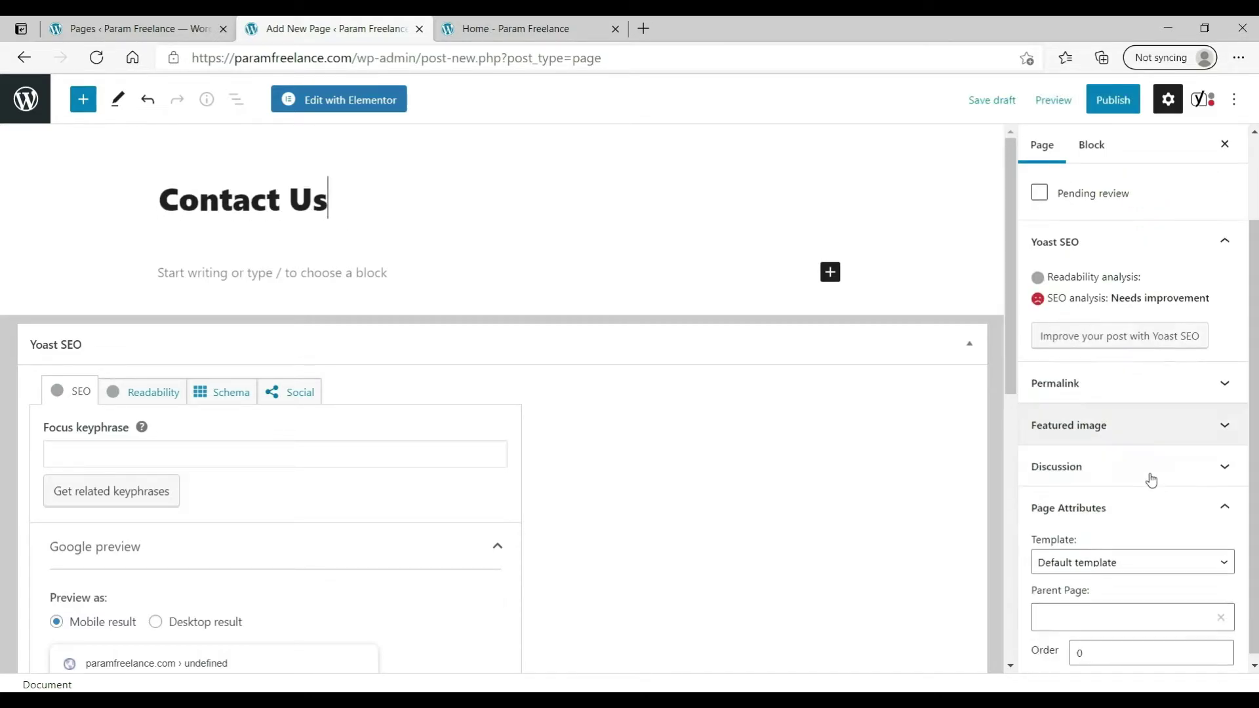
left_click(1140, 552)
left_click(1136, 608)
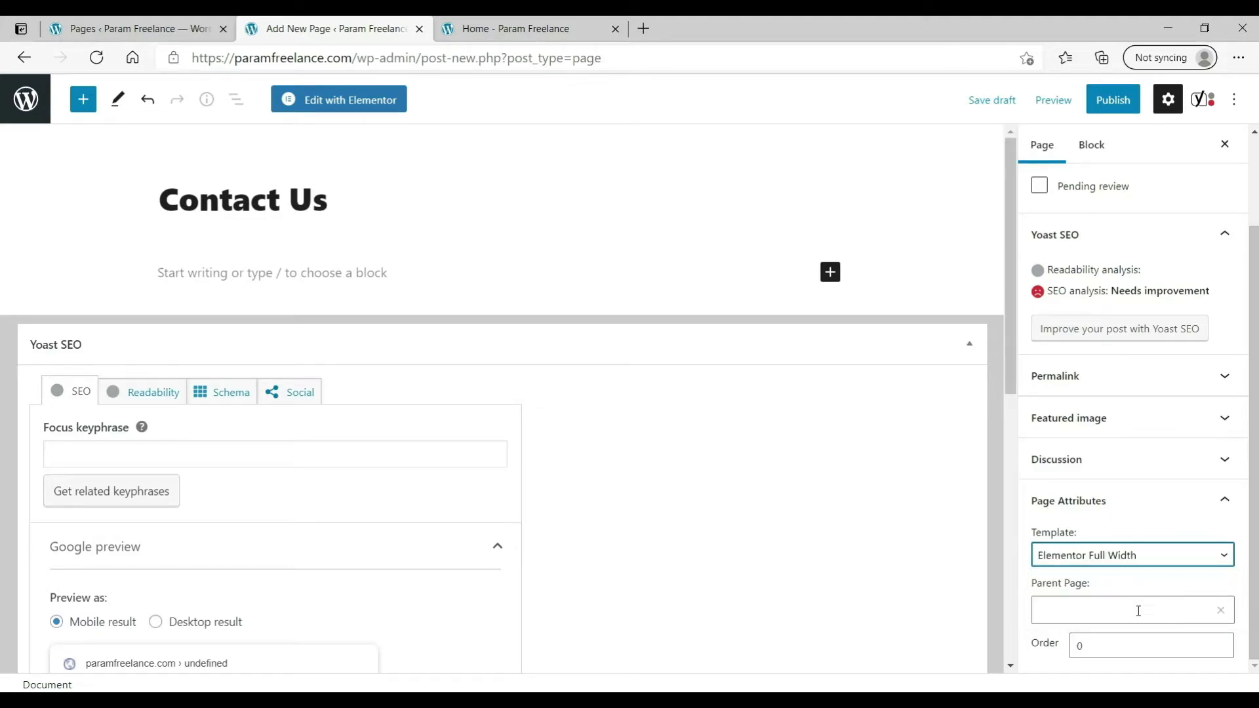
left_click(1113, 104)
left_click(1112, 104)
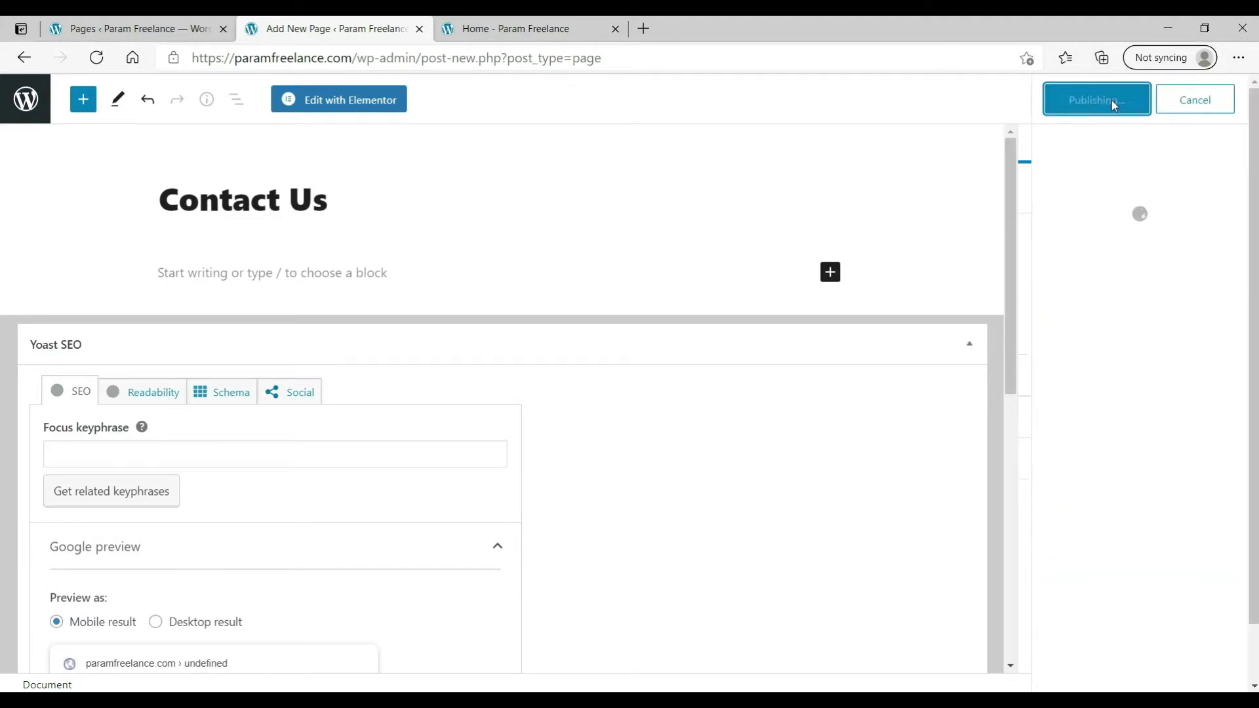
- Open the Contact Us page in Elementor and insert the saved "Inner page template", importing its document settings too
left_click(350, 100)
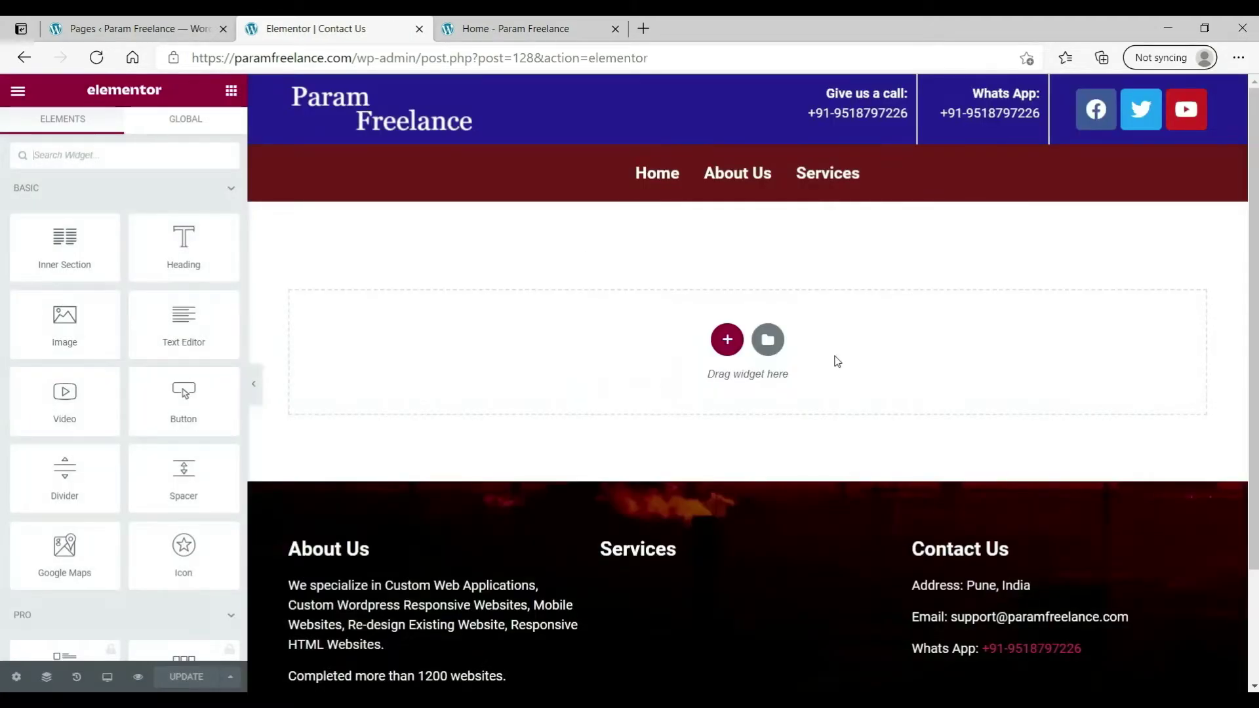
left_click(768, 341)
left_click(725, 131)
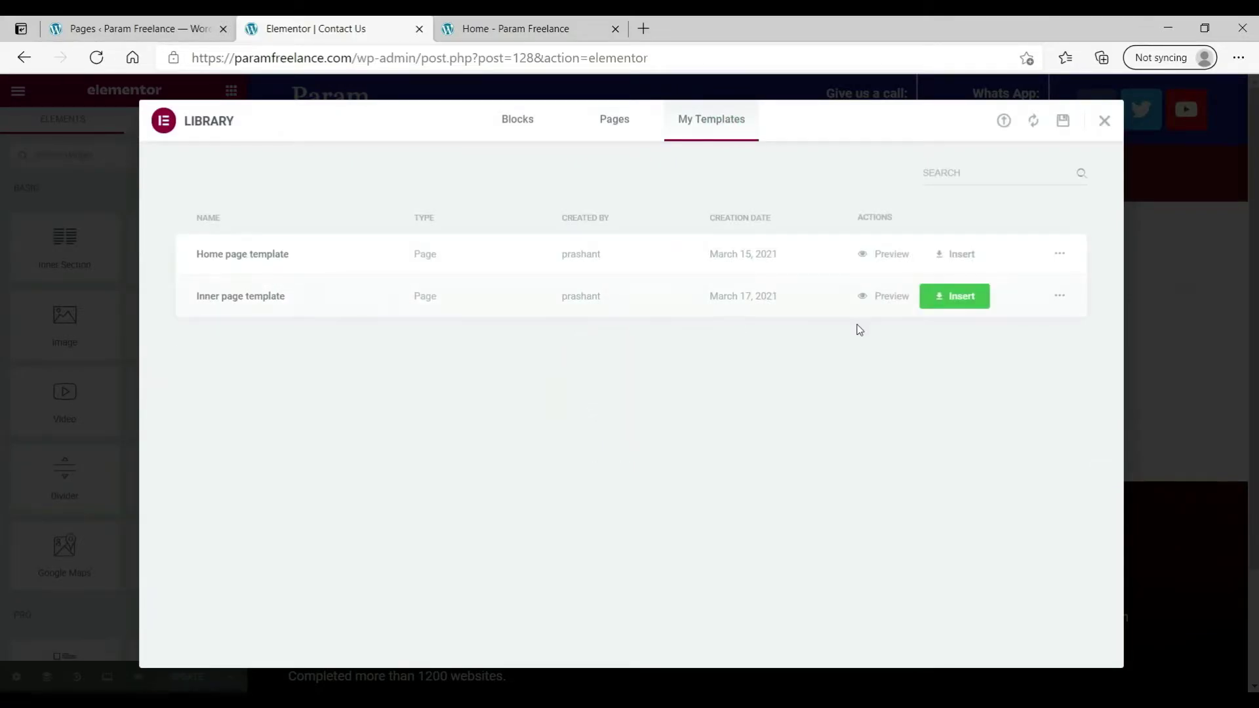
left_click(960, 298)
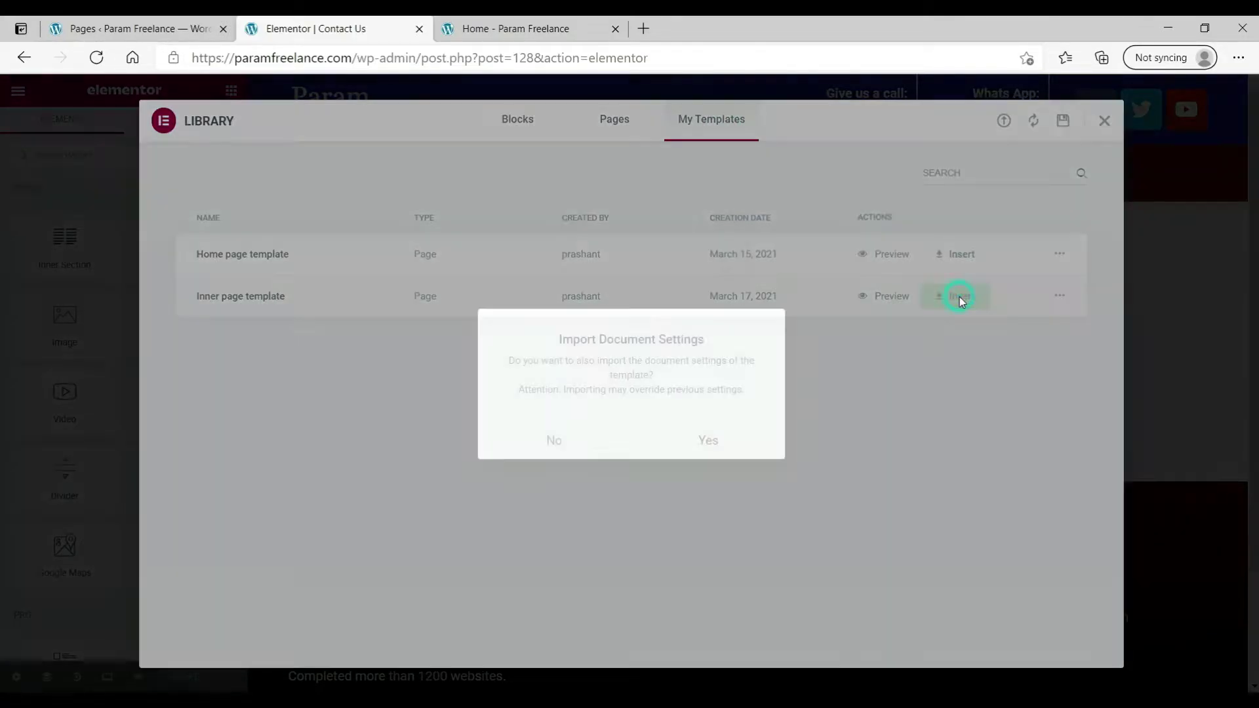
left_click(715, 443)
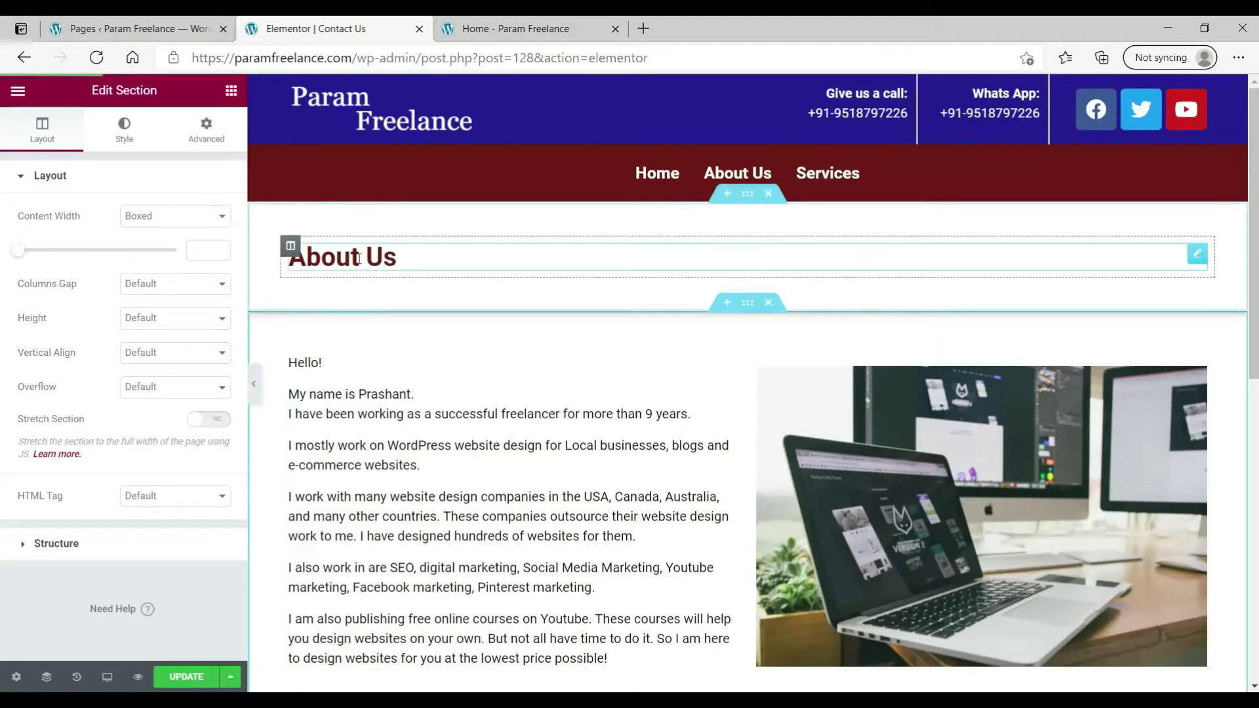
- Change the inserted template's "About Us" heading to "Contact Us"
left_click(356, 259)
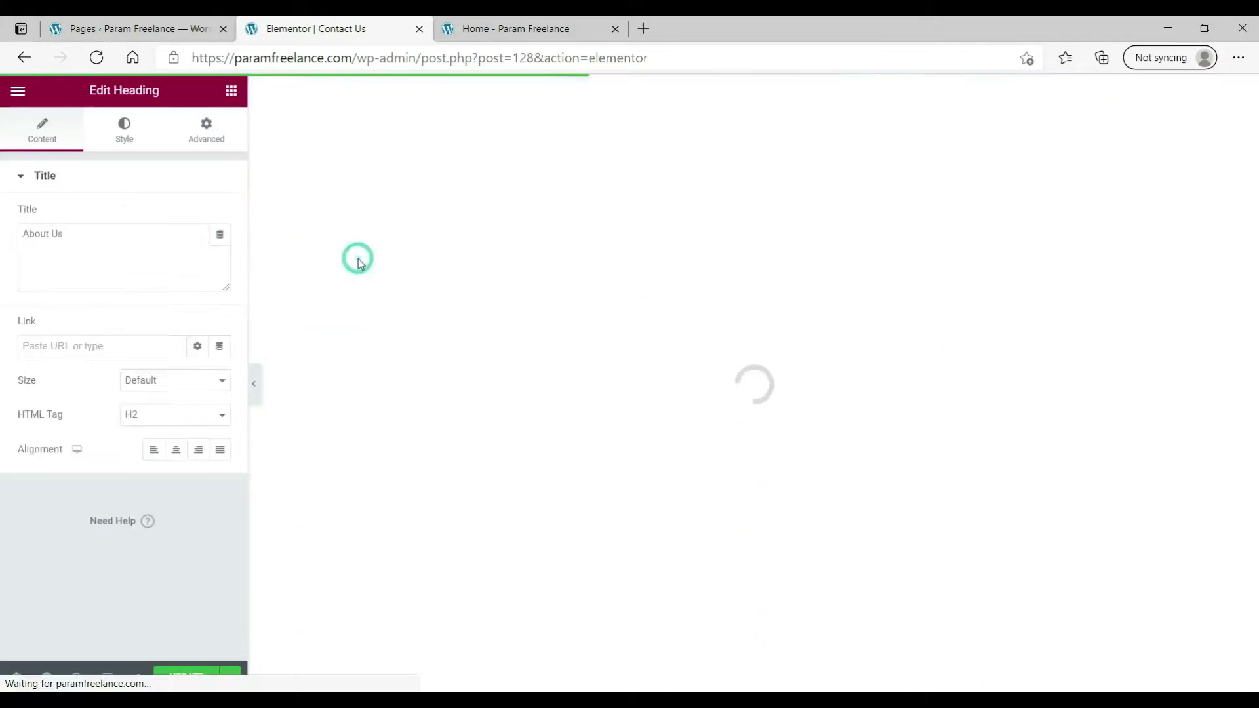
triple_click(137, 242)
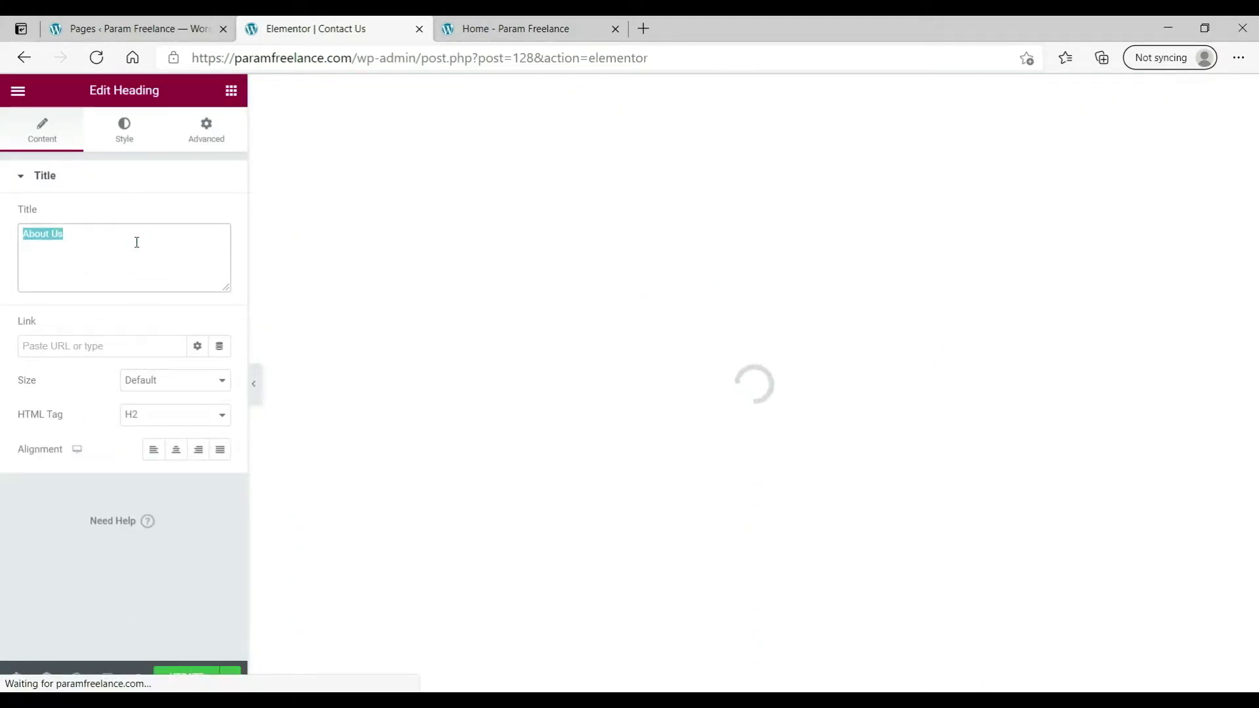
type("r")
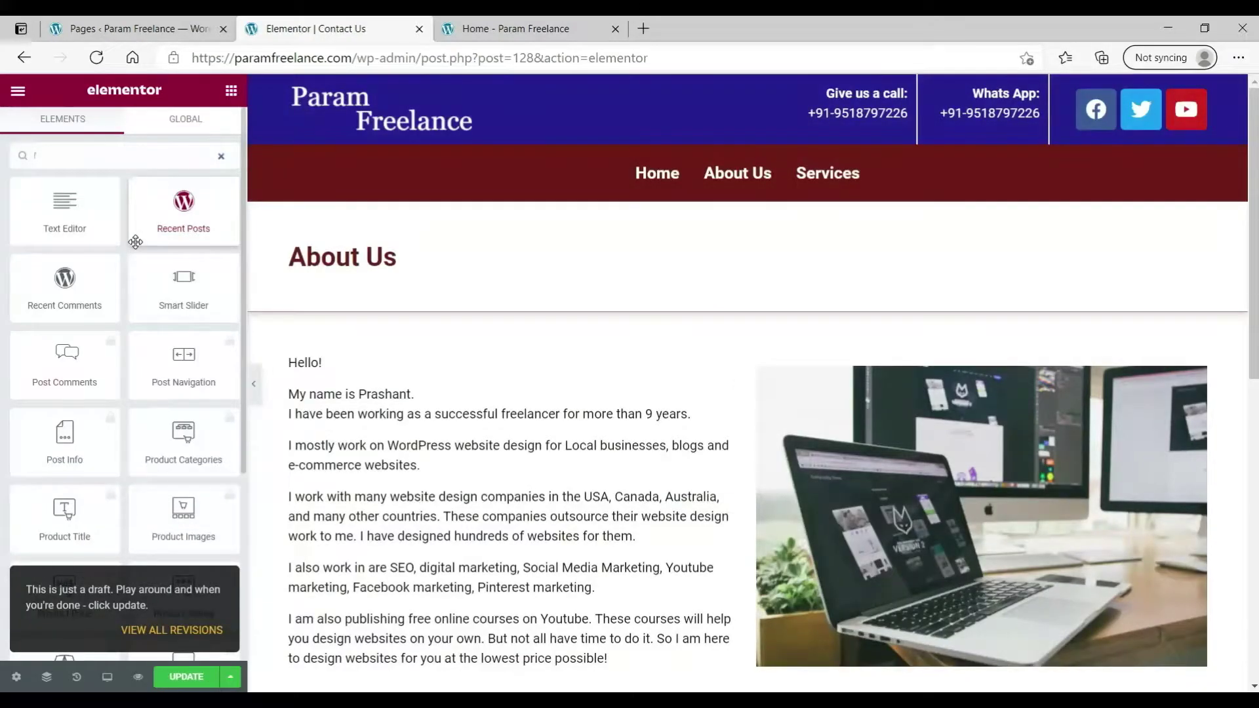
left_click(431, 266)
triple_click(75, 239)
type("Contact Us")
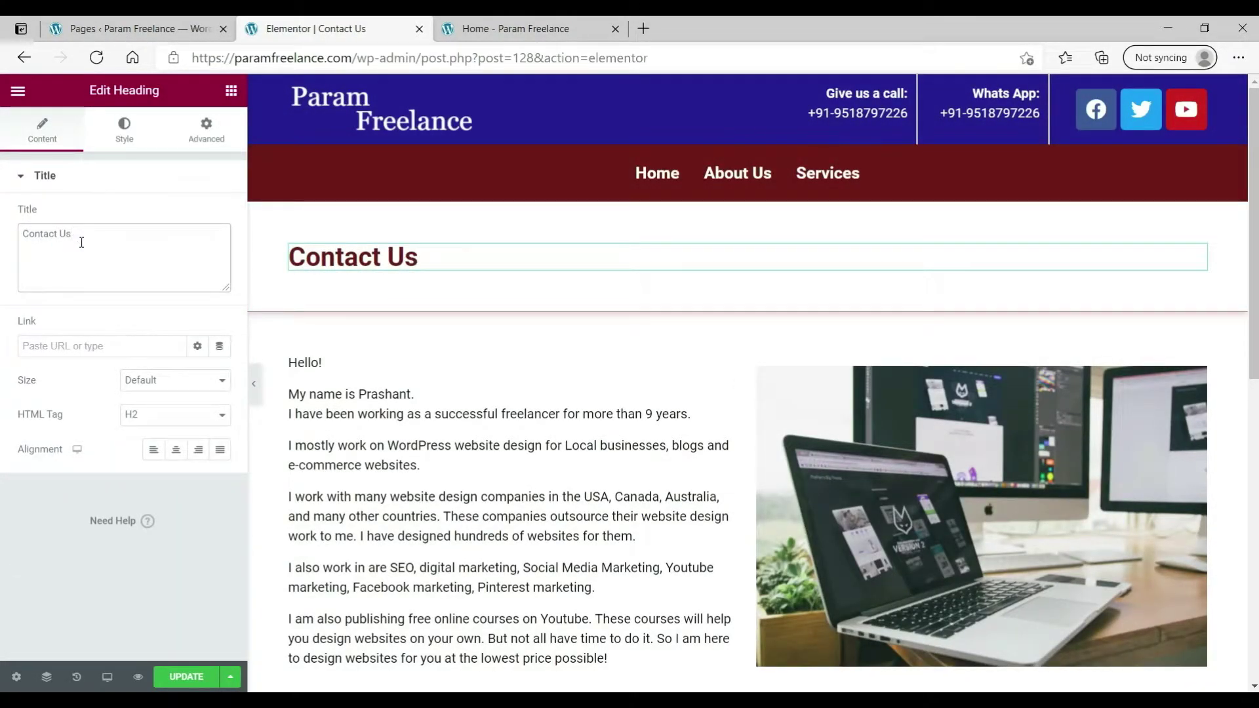
- Delete the laptop image and the "Hello!" introduction text from the two-column section below the heading
left_click(1009, 561)
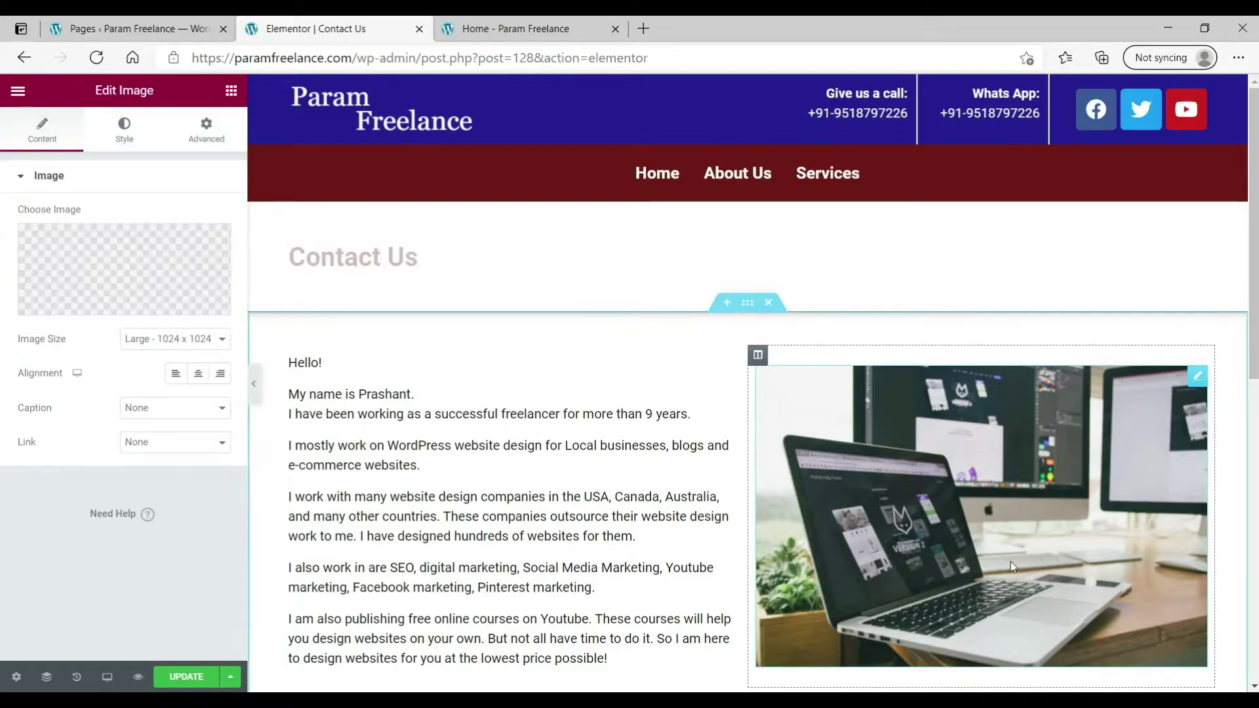
right_click(1197, 379)
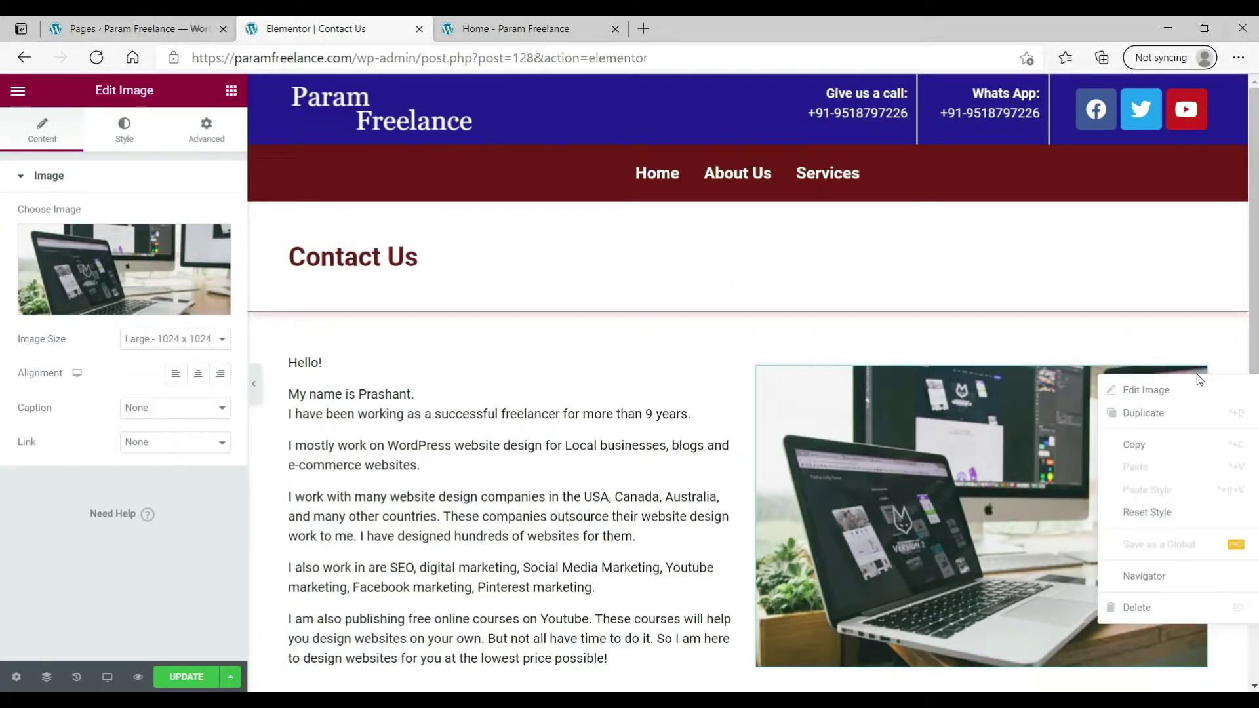
left_click(1157, 609)
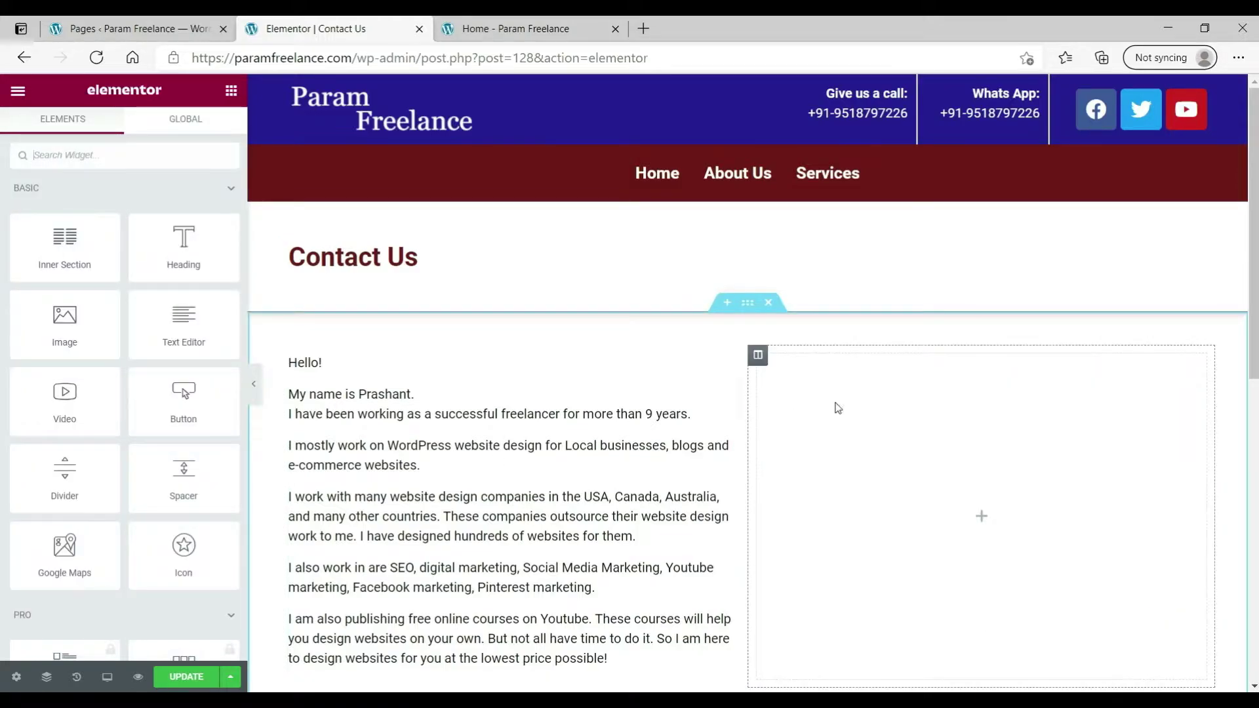
right_click(731, 366)
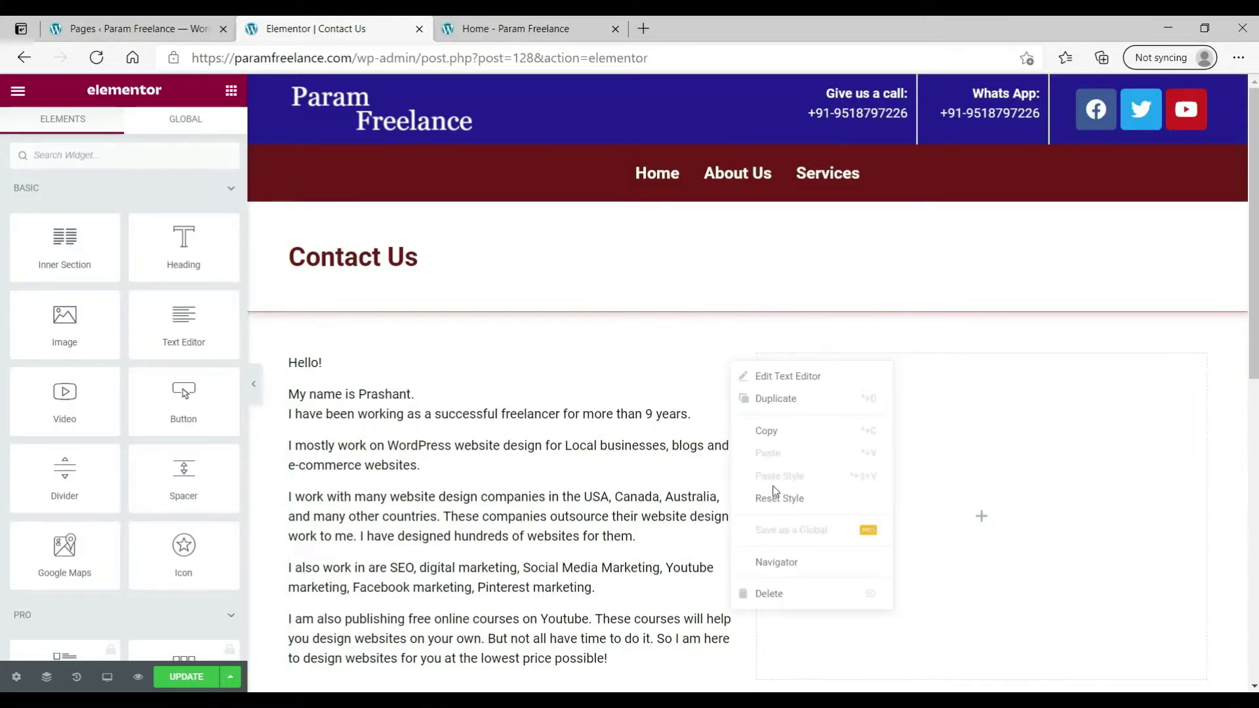
left_click(780, 594)
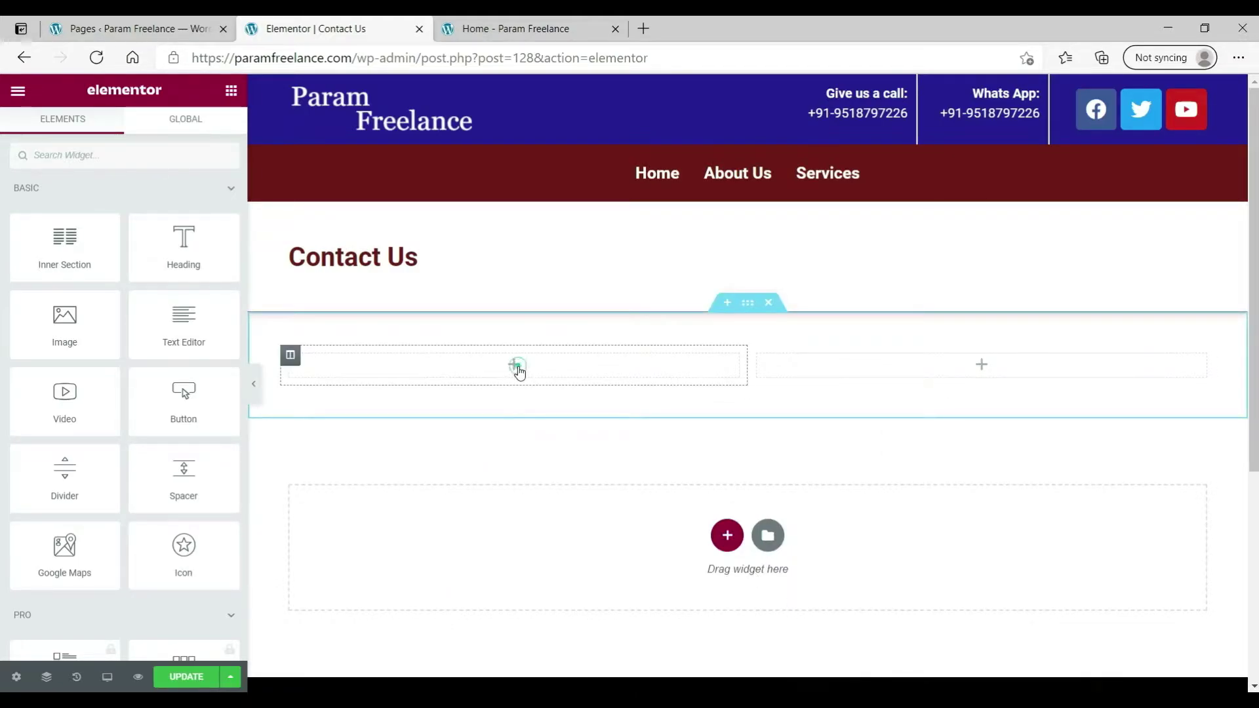
- Add a Text Editor widget to the first column and replace its placeholder with a "Contact Us" heading, the WhatsApp number and the e-mail address
left_click_drag(172, 328, 338, 366)
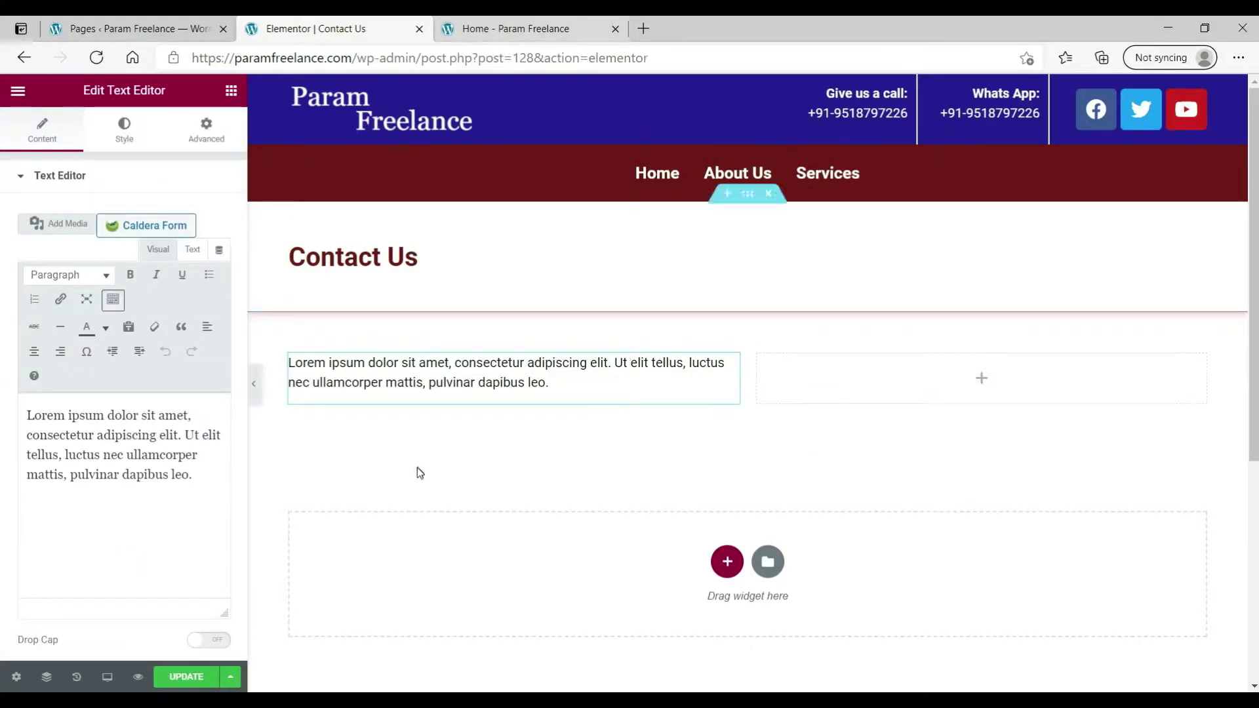
triple_click(88, 462)
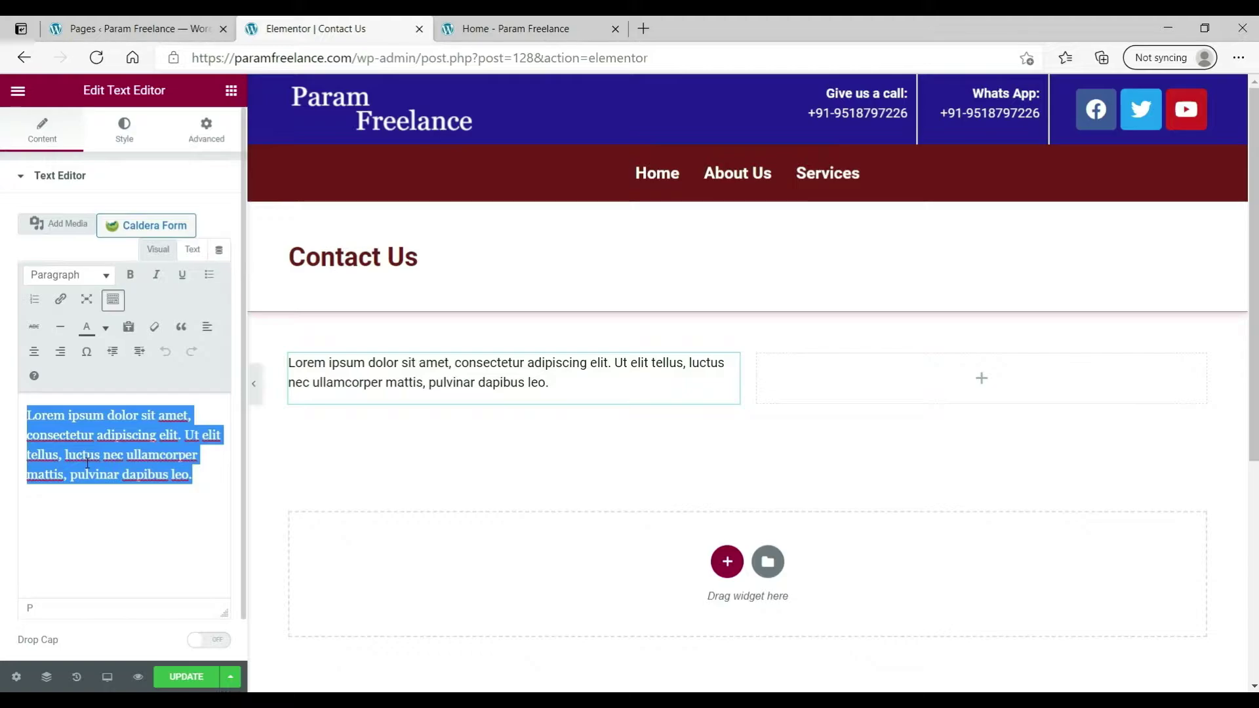
key("ctrl+v")
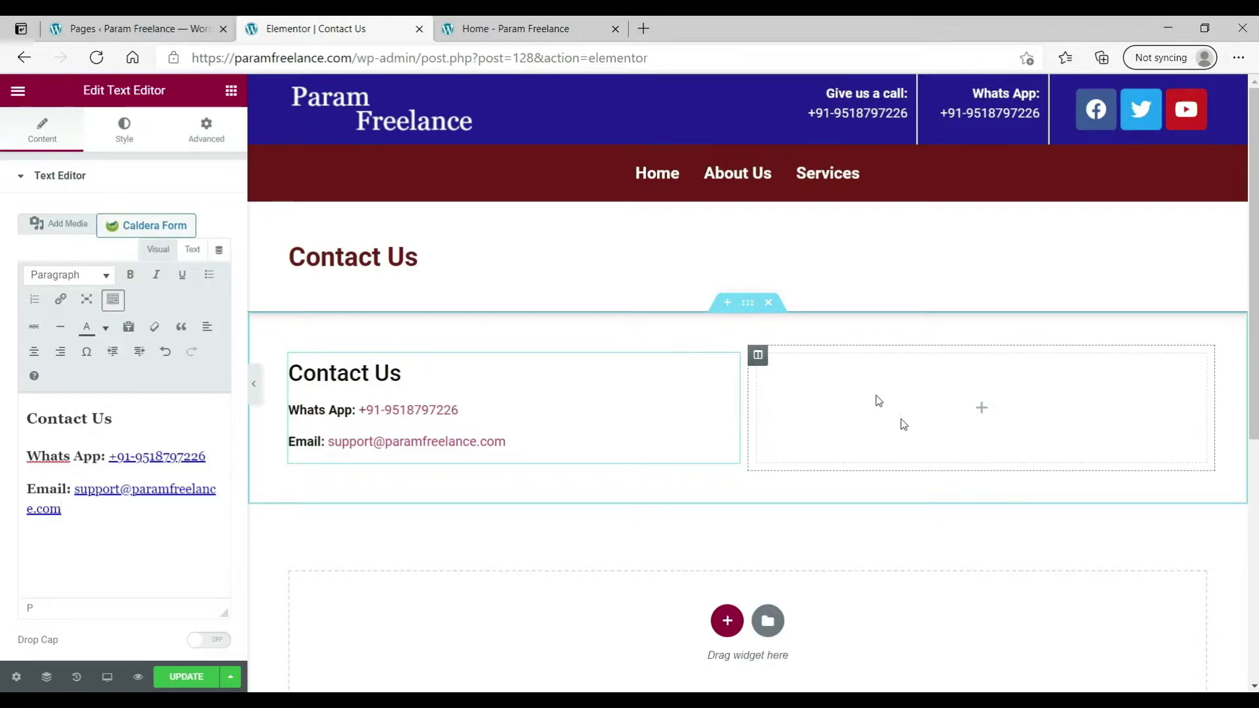
- Open the Caldera Forms list in a separate tab and create a blank form named "Contact us form", dismissing the introductory hint
left_click(86, 28)
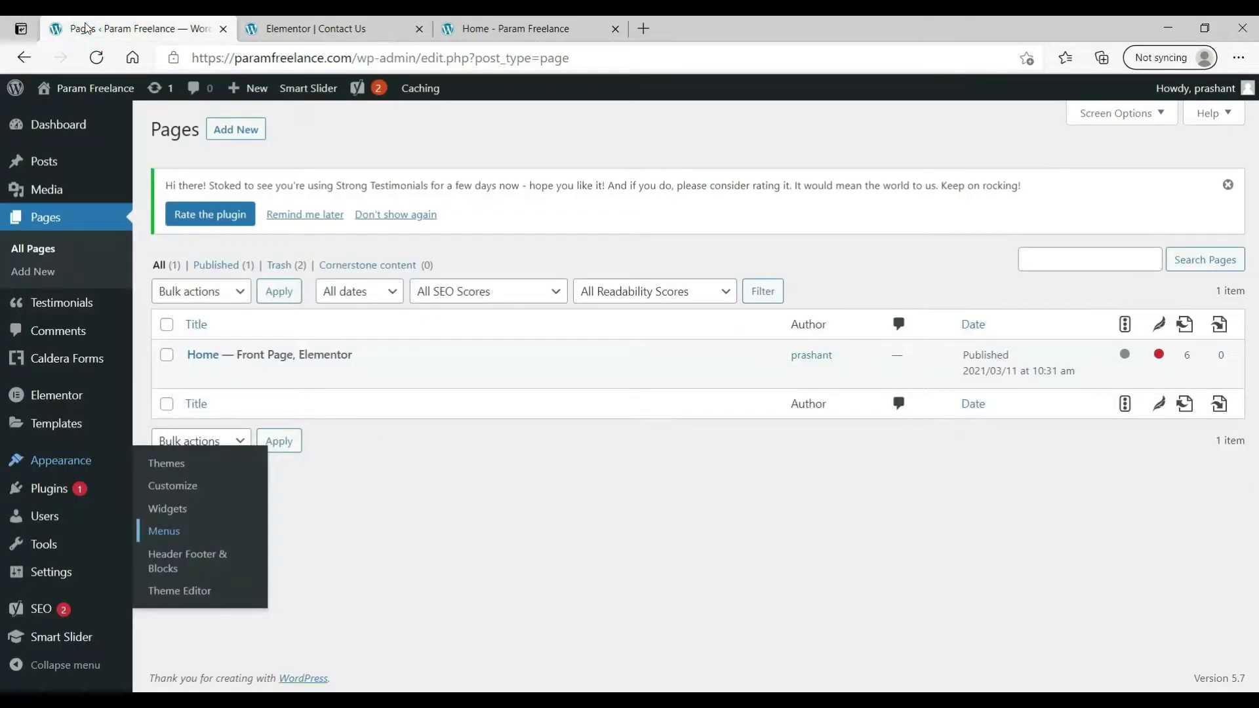
middle_click(63, 361)
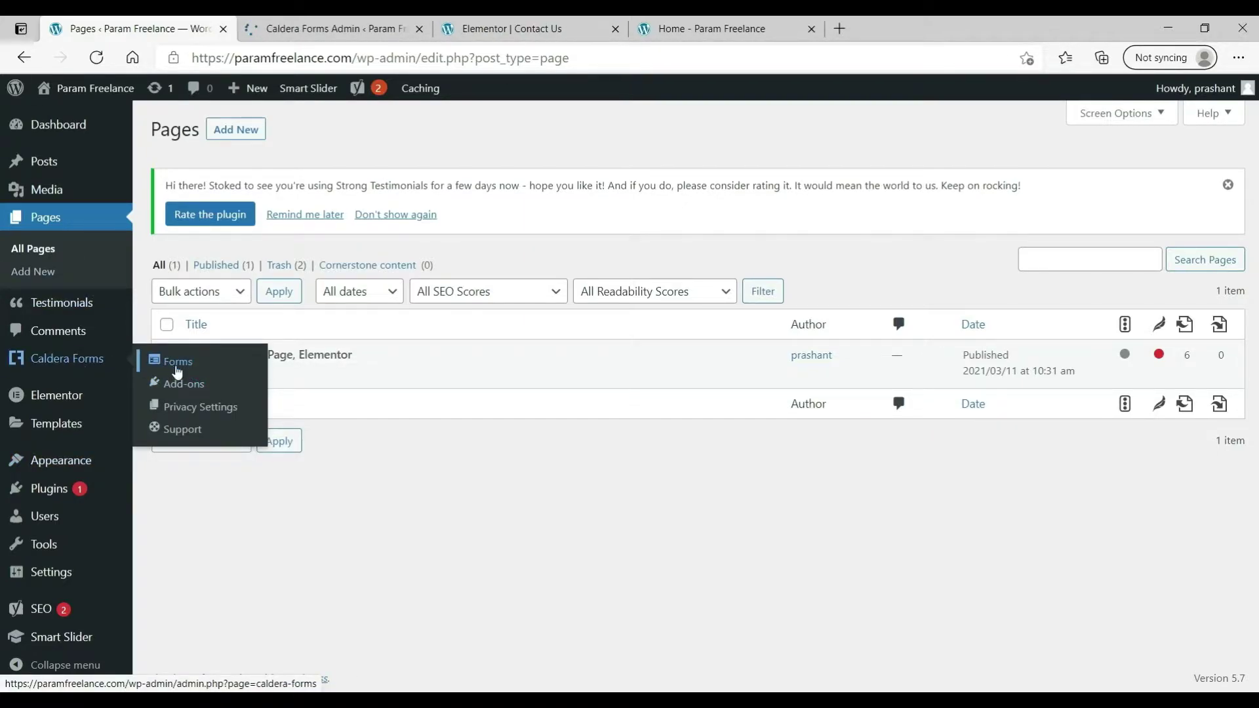
left_click(308, 30)
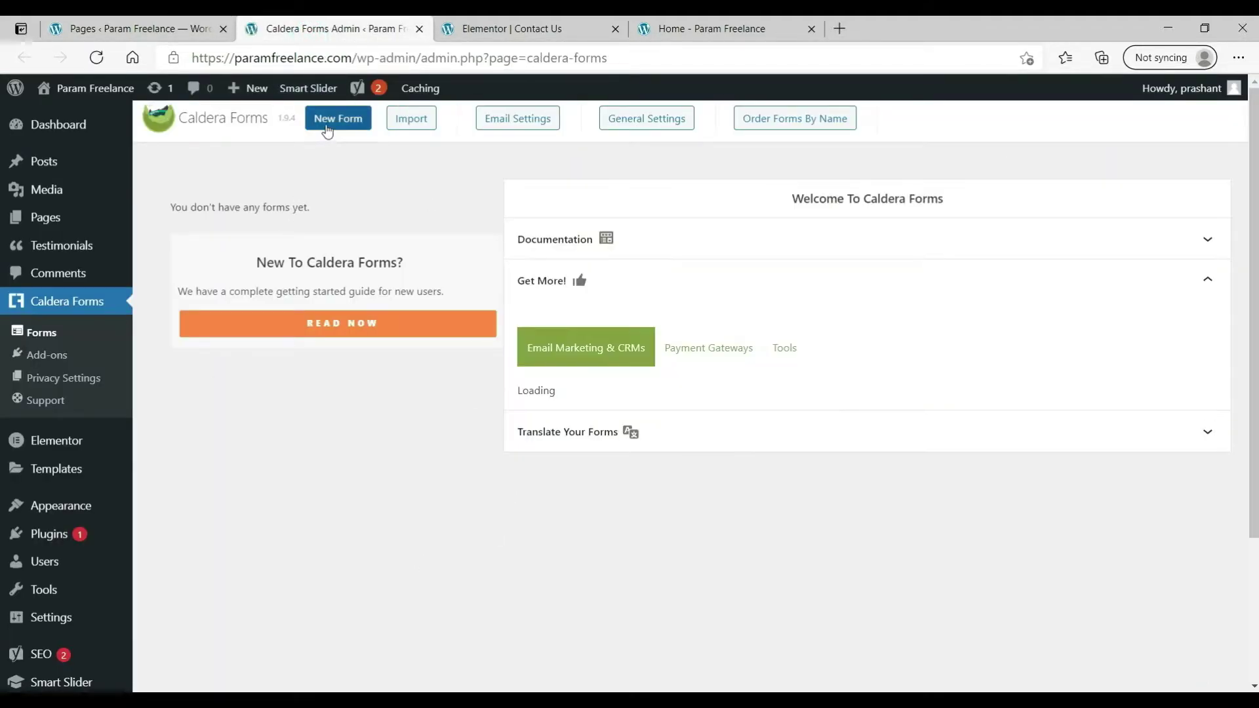
left_click(326, 125)
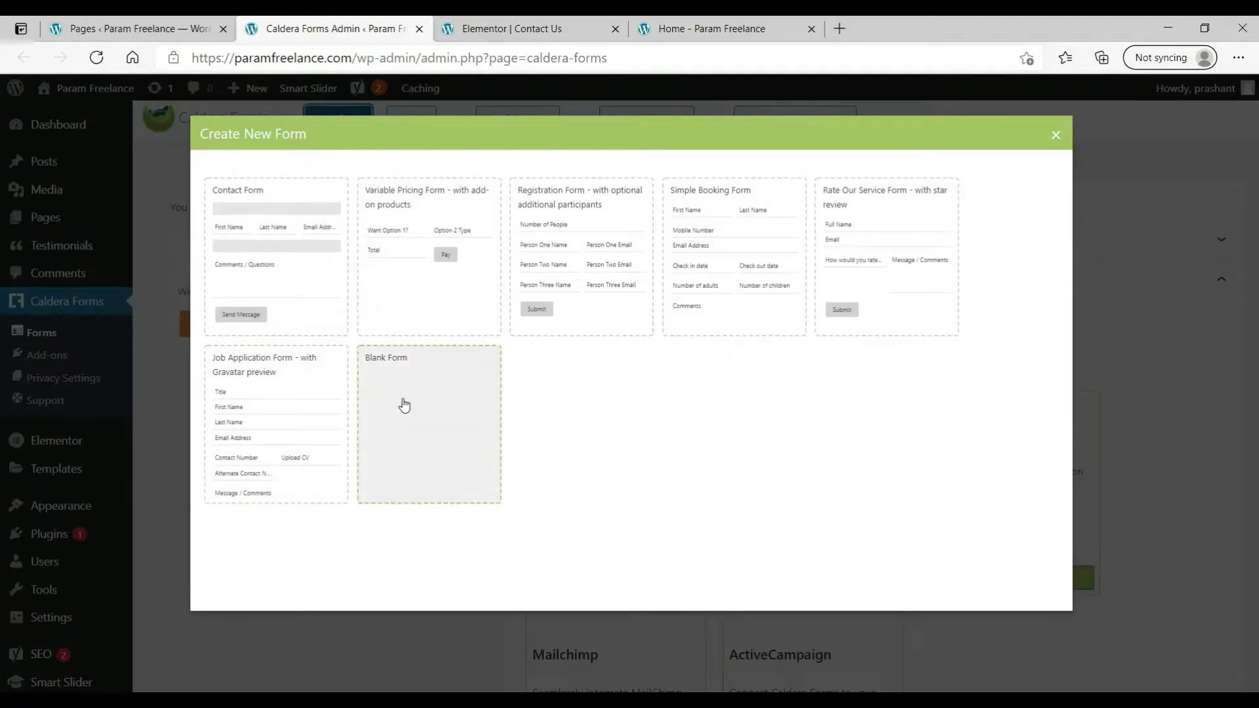
left_click(404, 404)
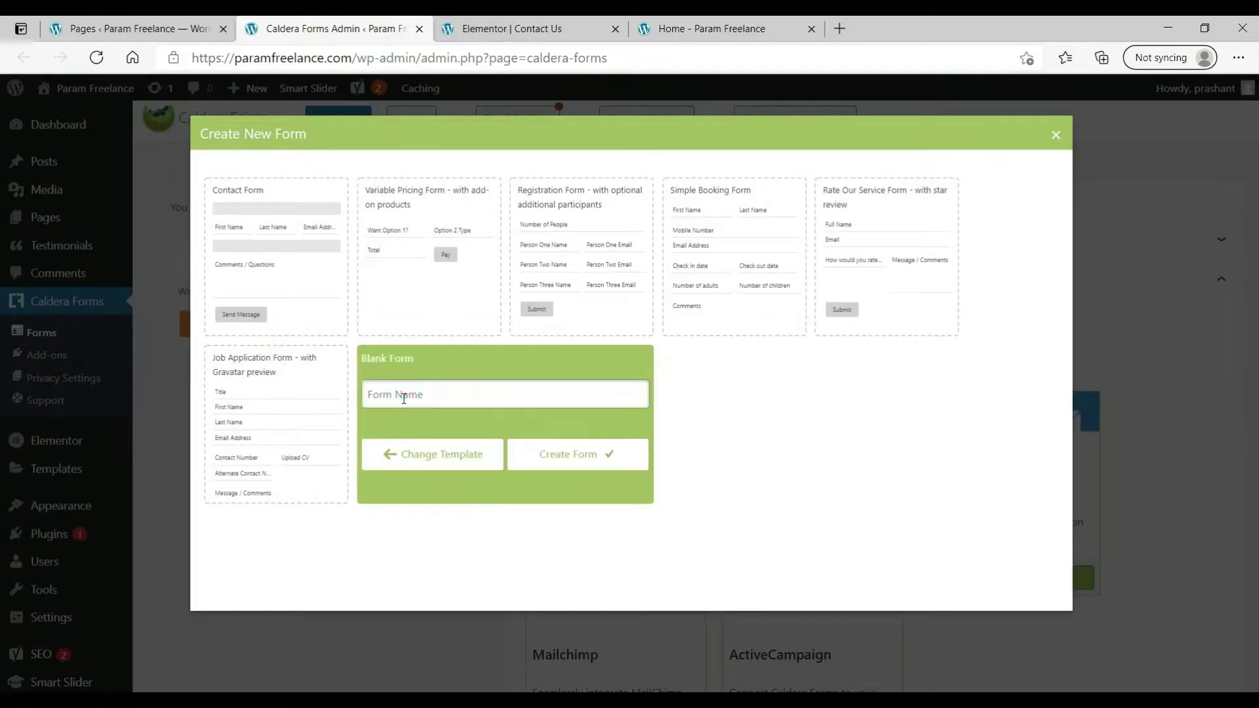
type("Contact us f")
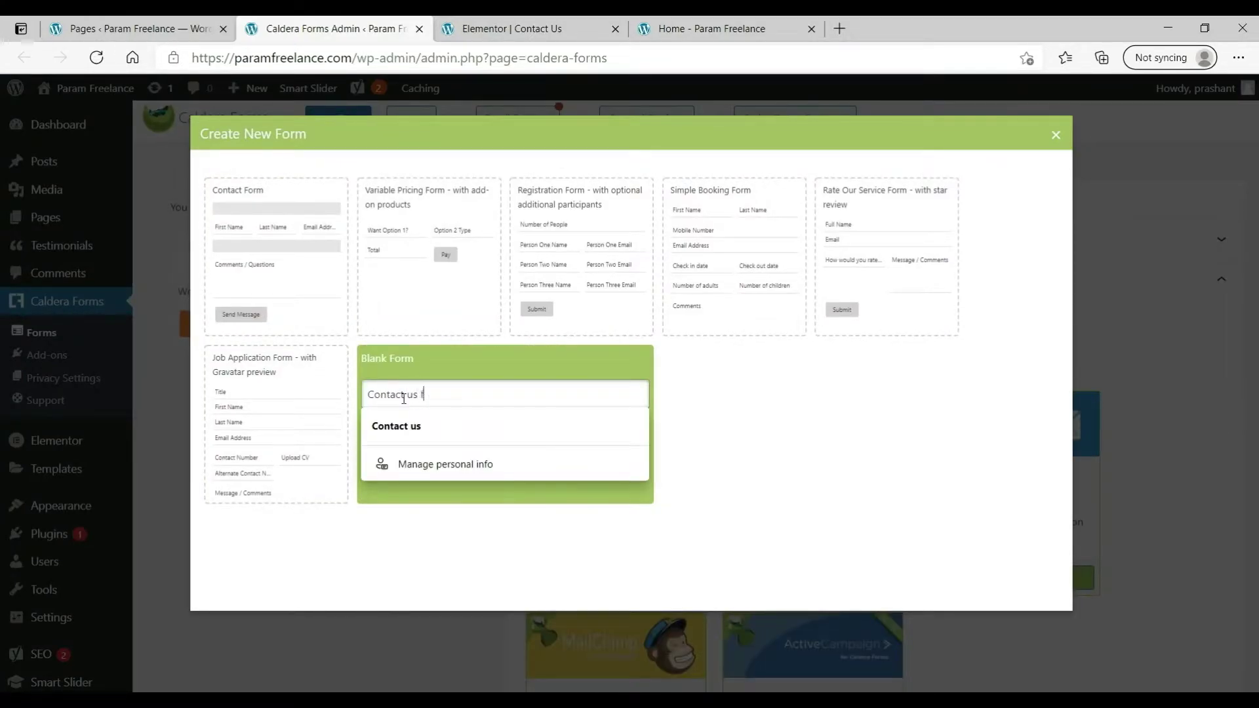
type("orm")
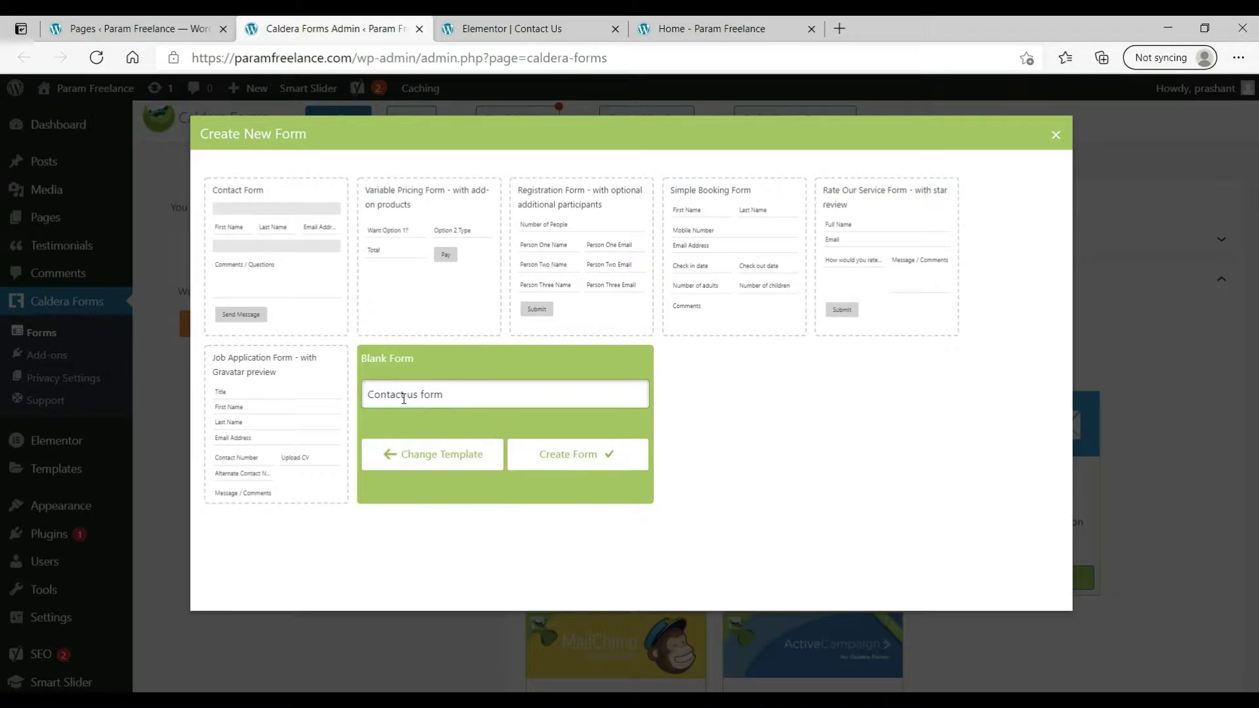
left_click(584, 454)
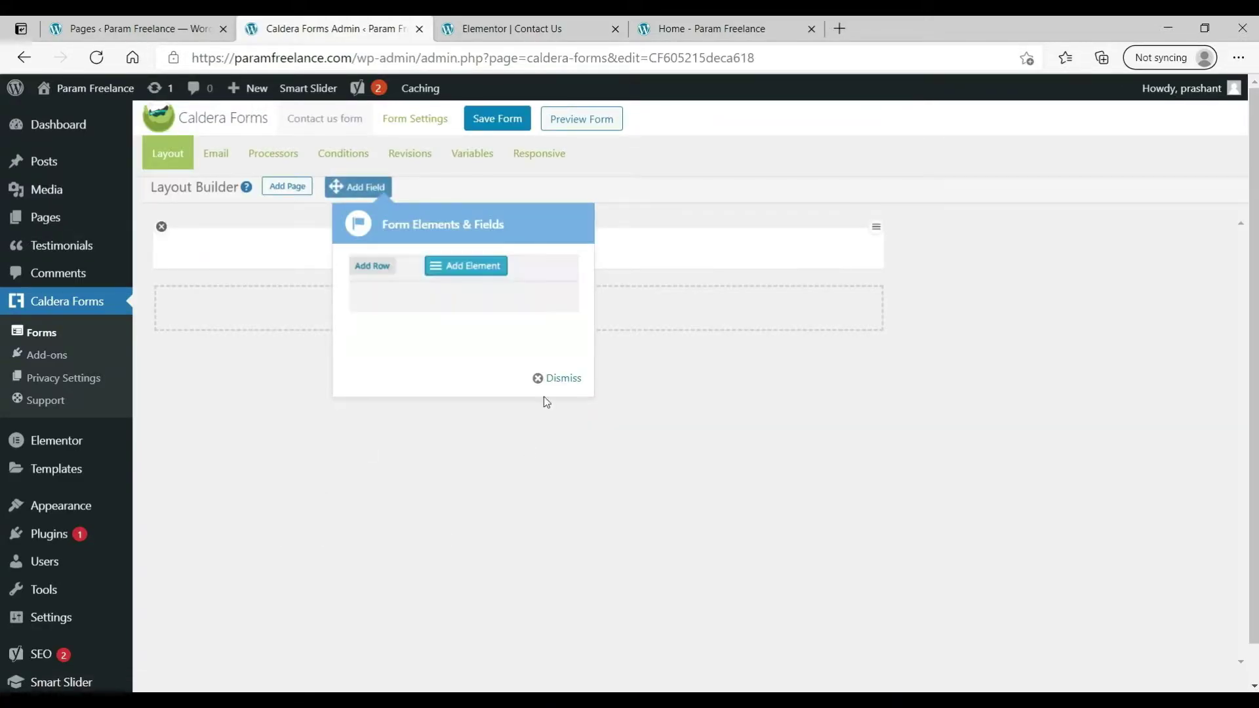
left_click(562, 379)
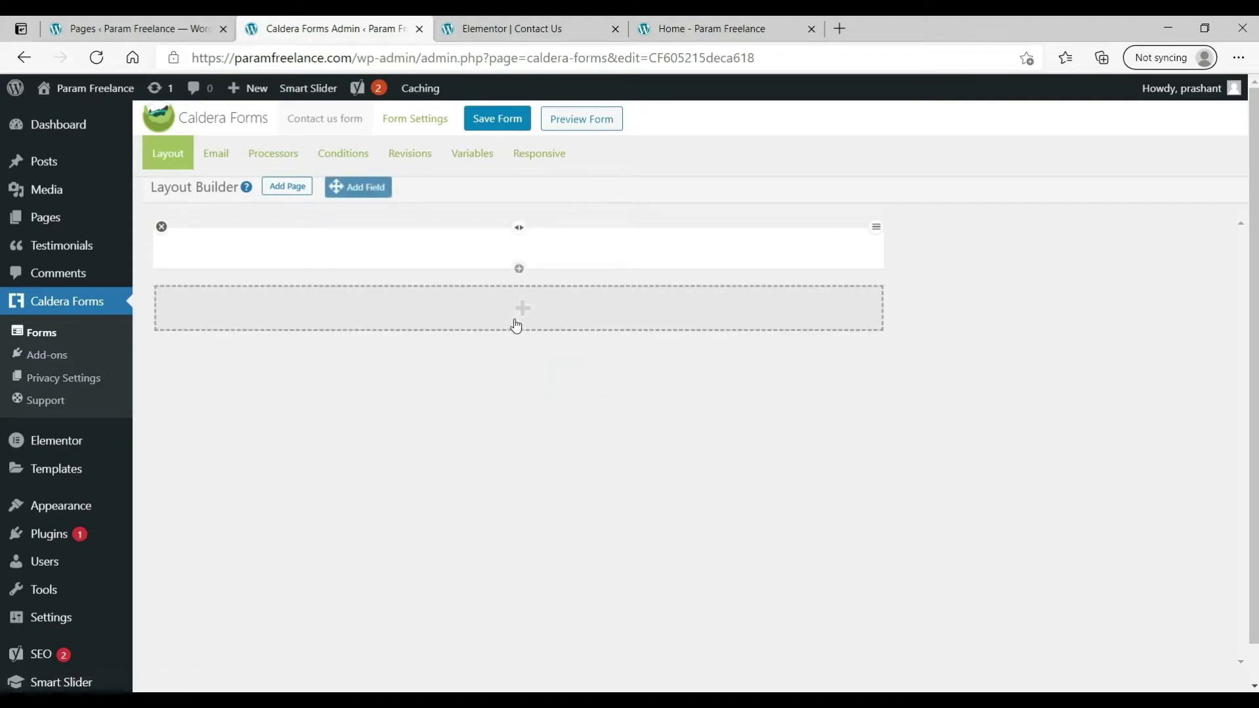
- Add a Single Line Text field named "Your Name" to the form's first row and make it required
left_click(521, 267)
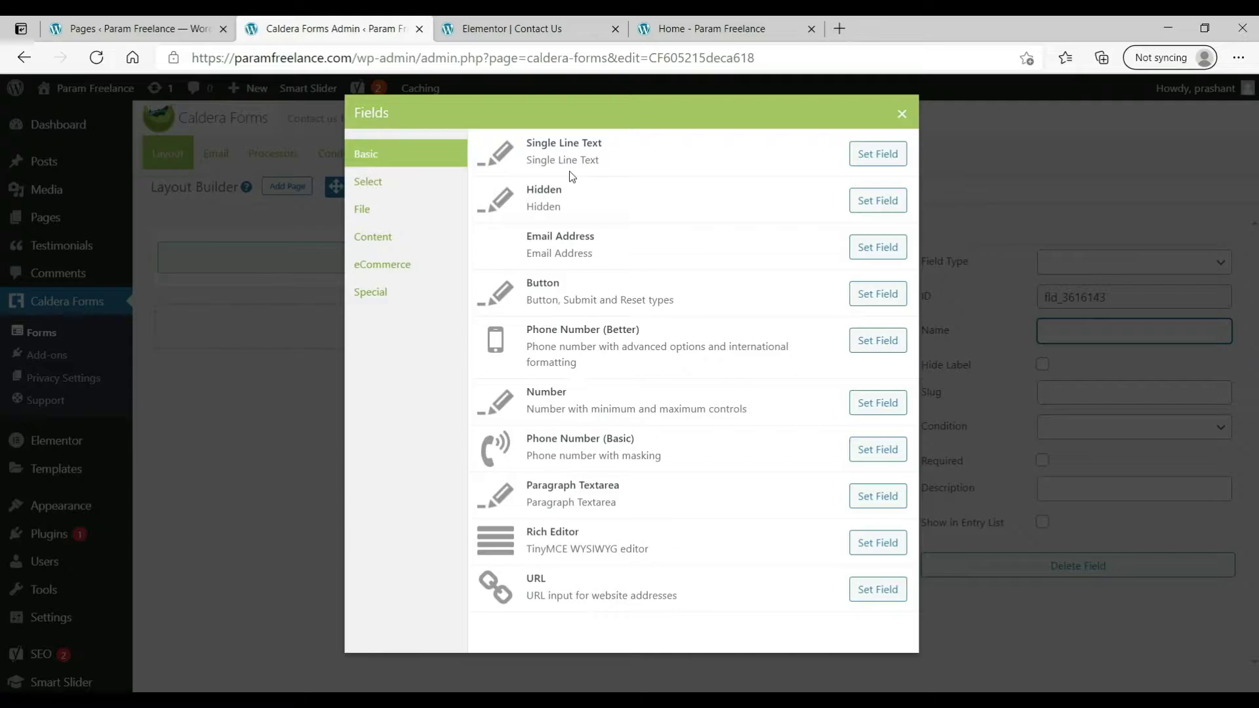
left_click(863, 159)
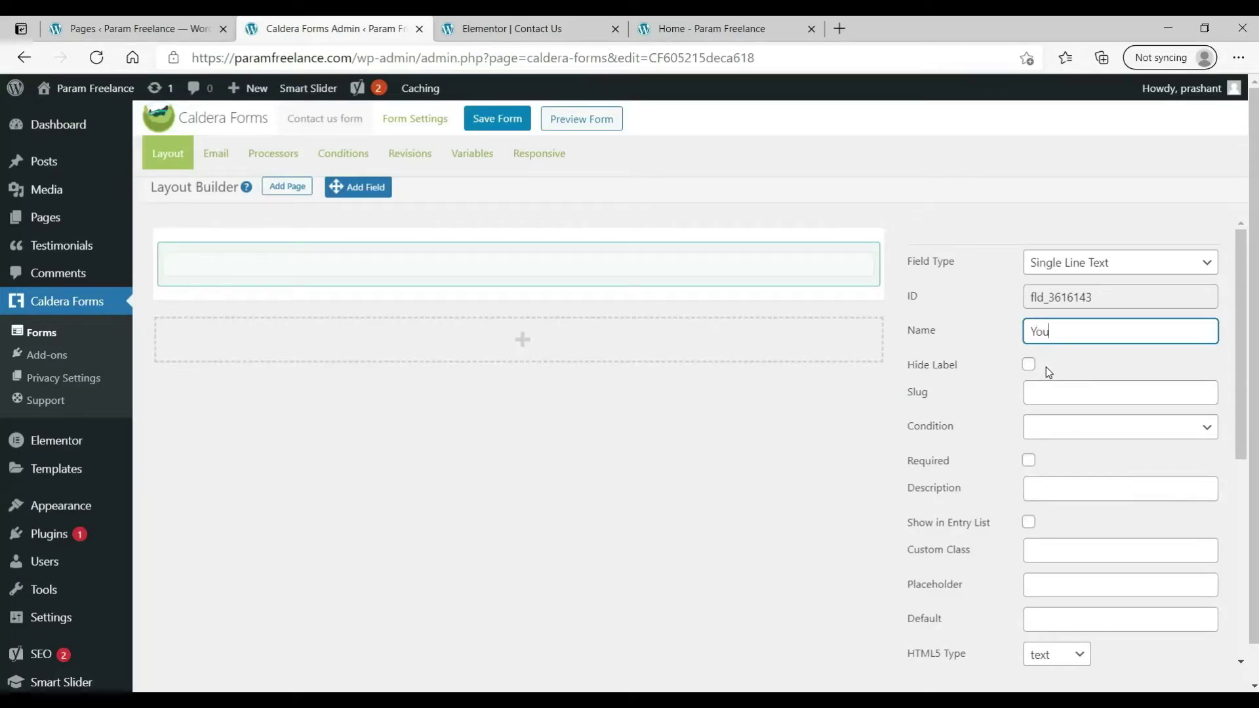
type("Your Name")
left_click(1028, 461)
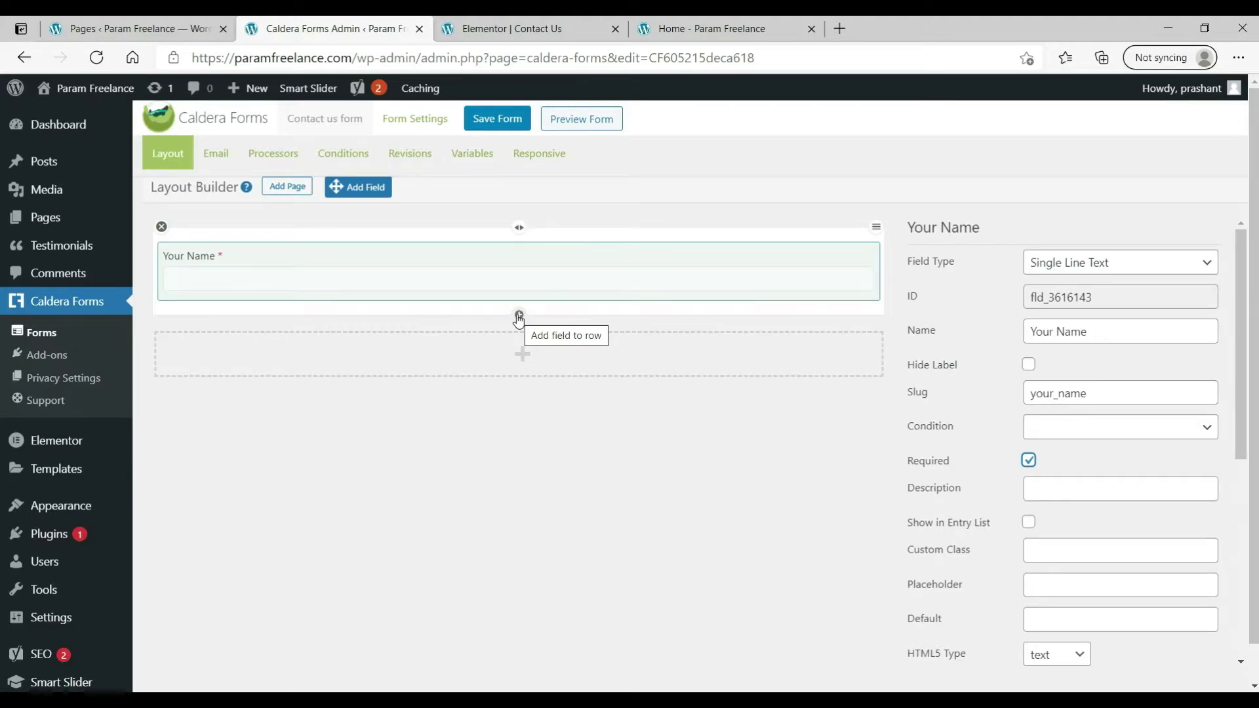
- Add a required Email Address field and a required Phone Number (Better) field below "Your Name", keeping their default names
left_click(519, 316)
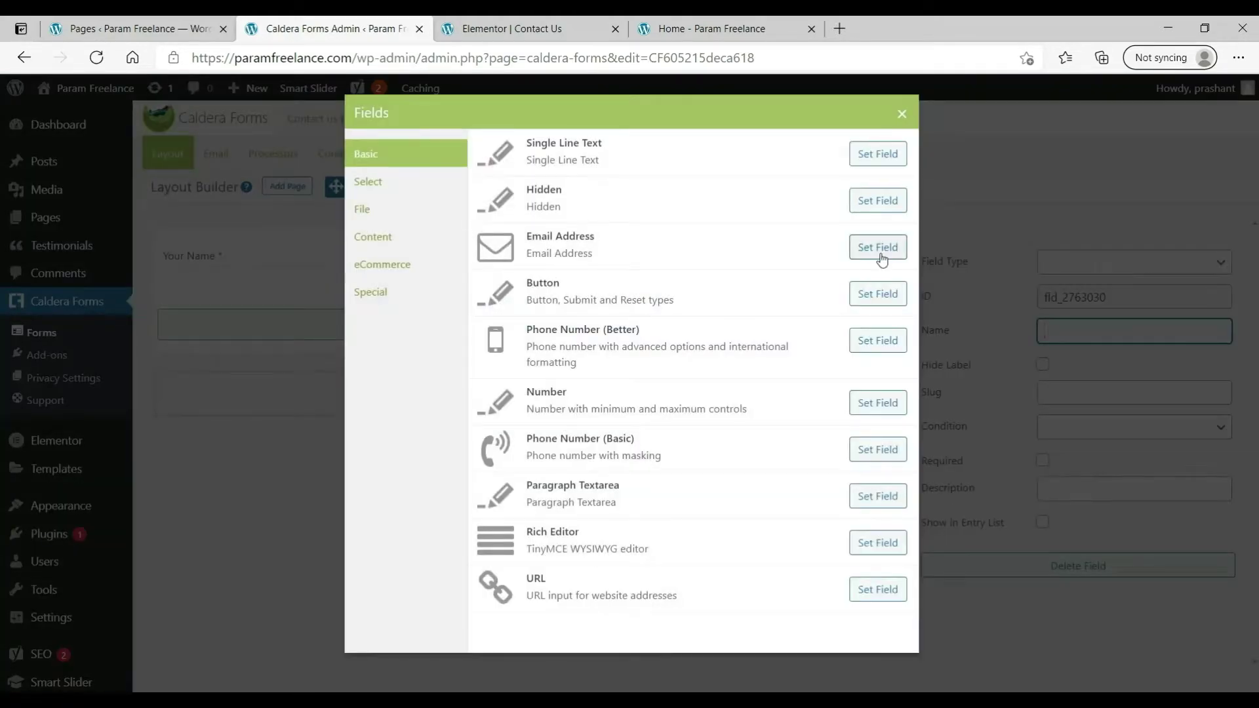
left_click(878, 249)
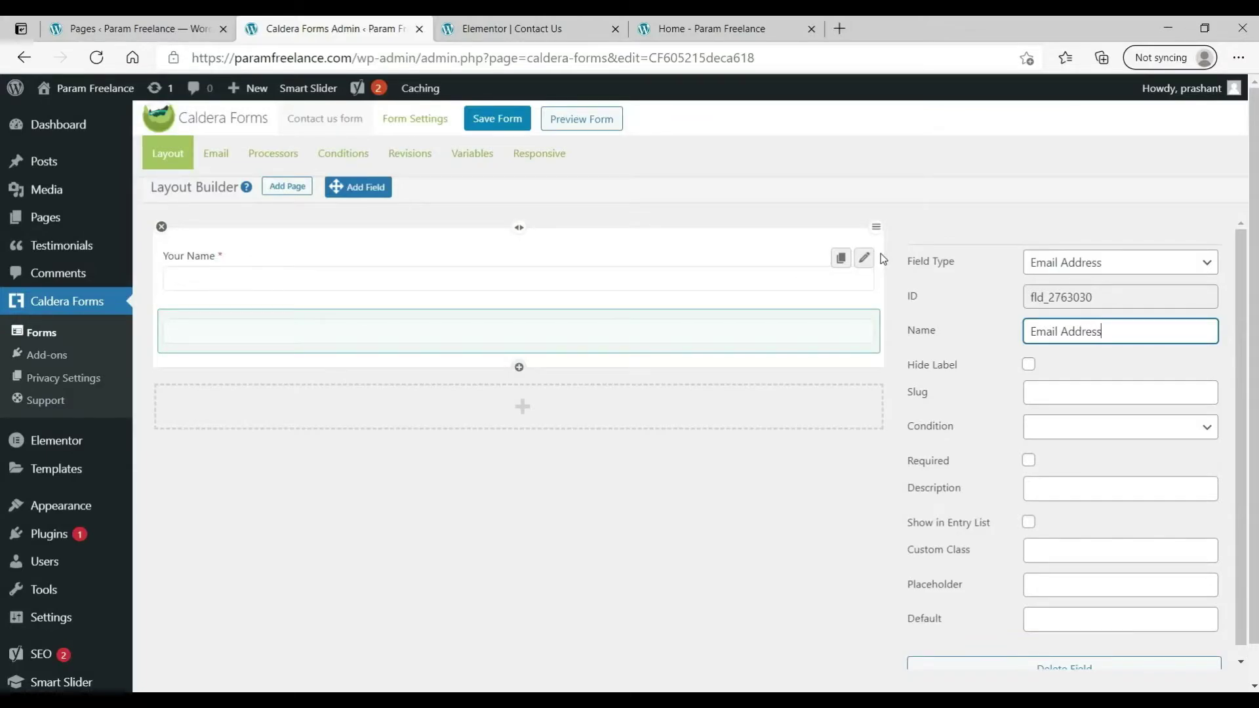
left_click(1027, 462)
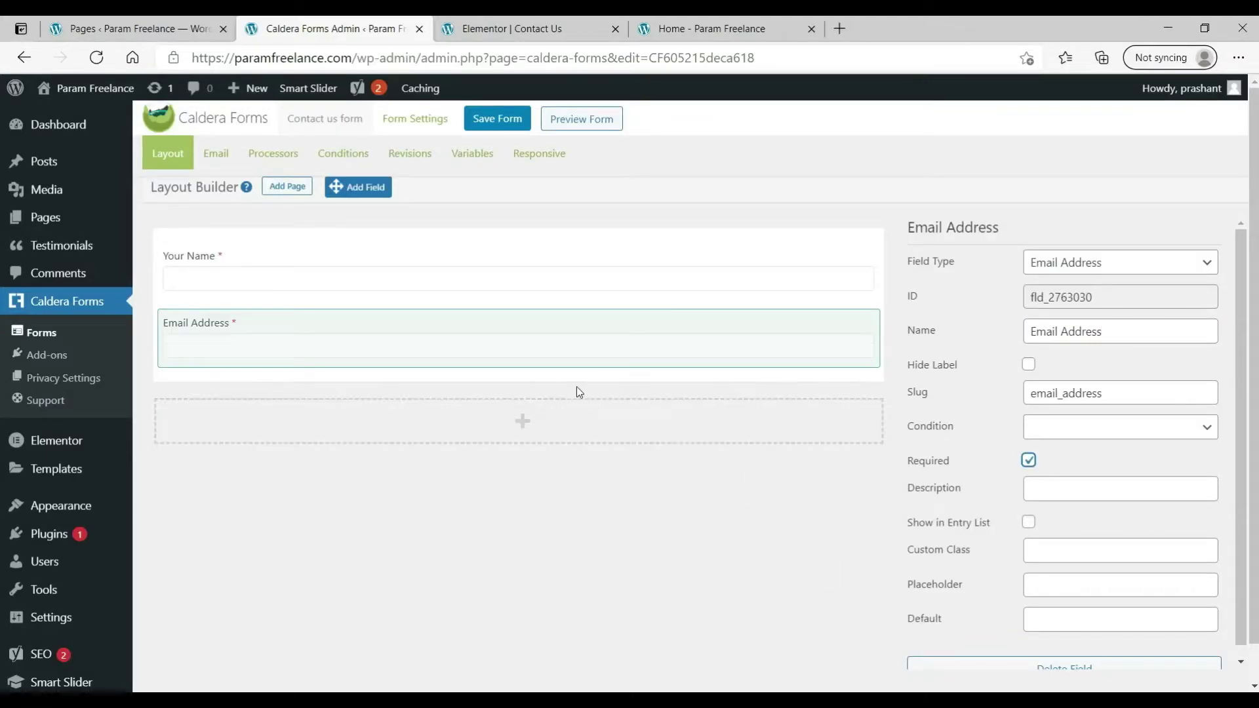
left_click(515, 379)
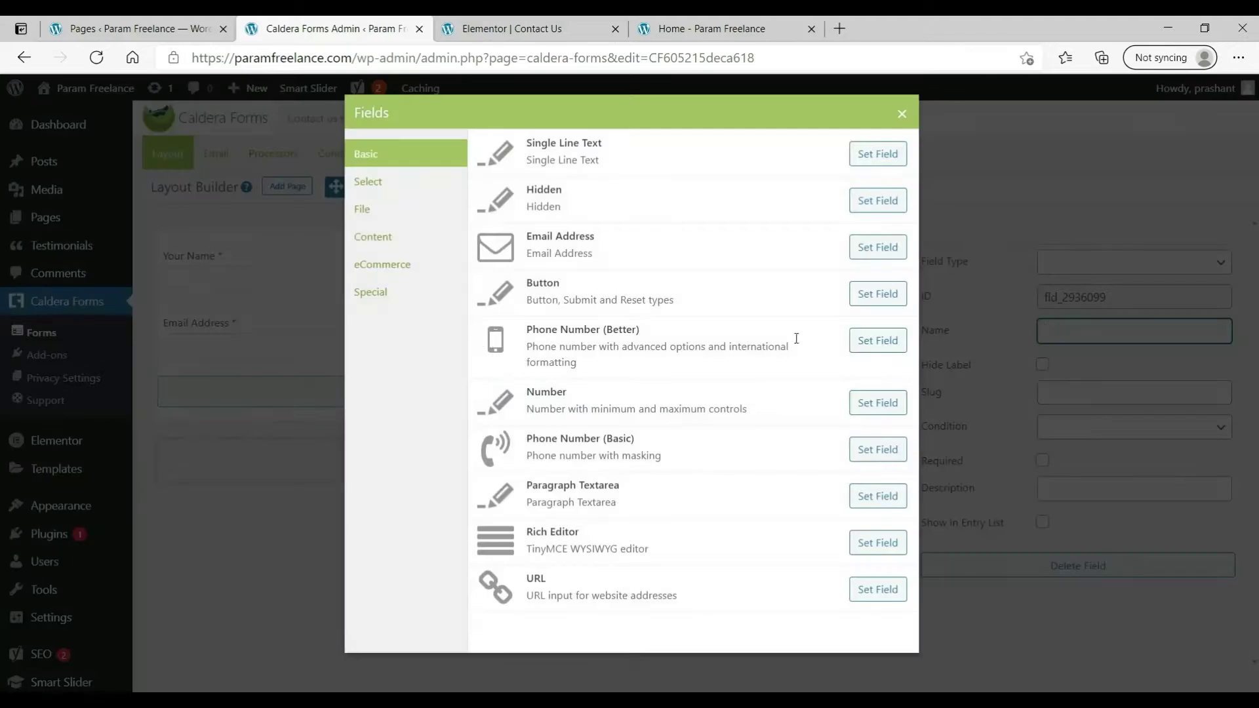
left_click(878, 341)
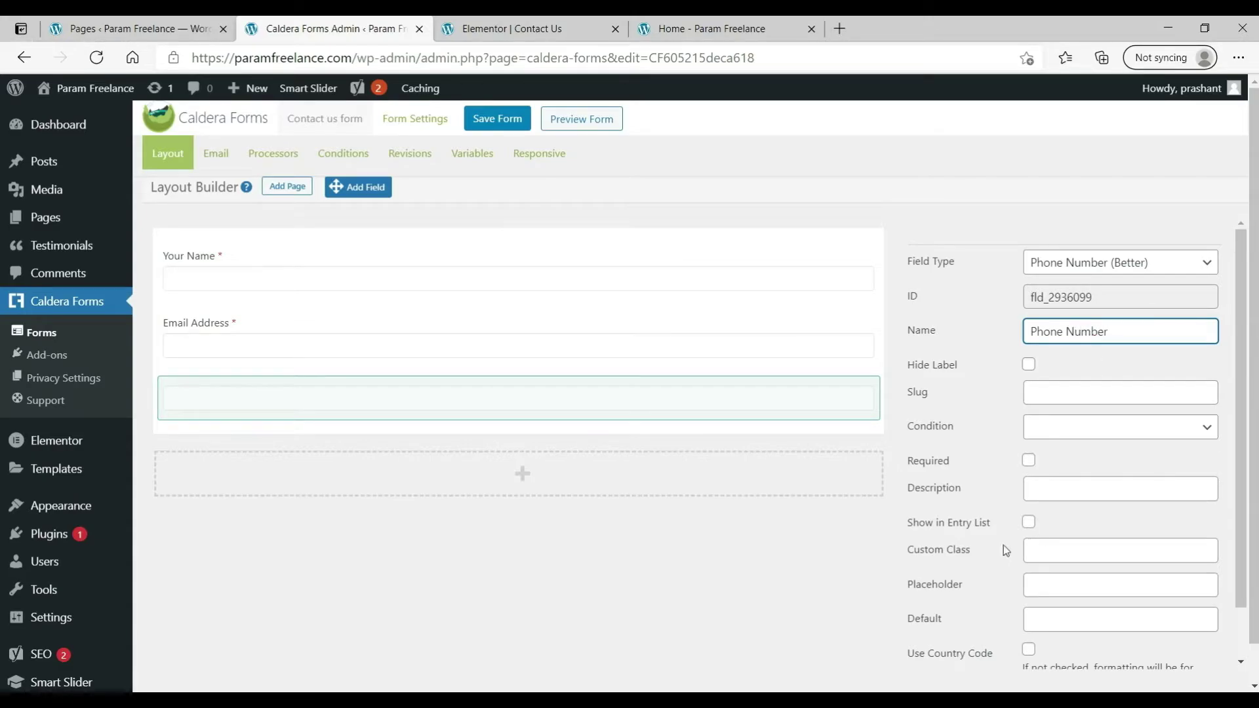
left_click(1029, 460)
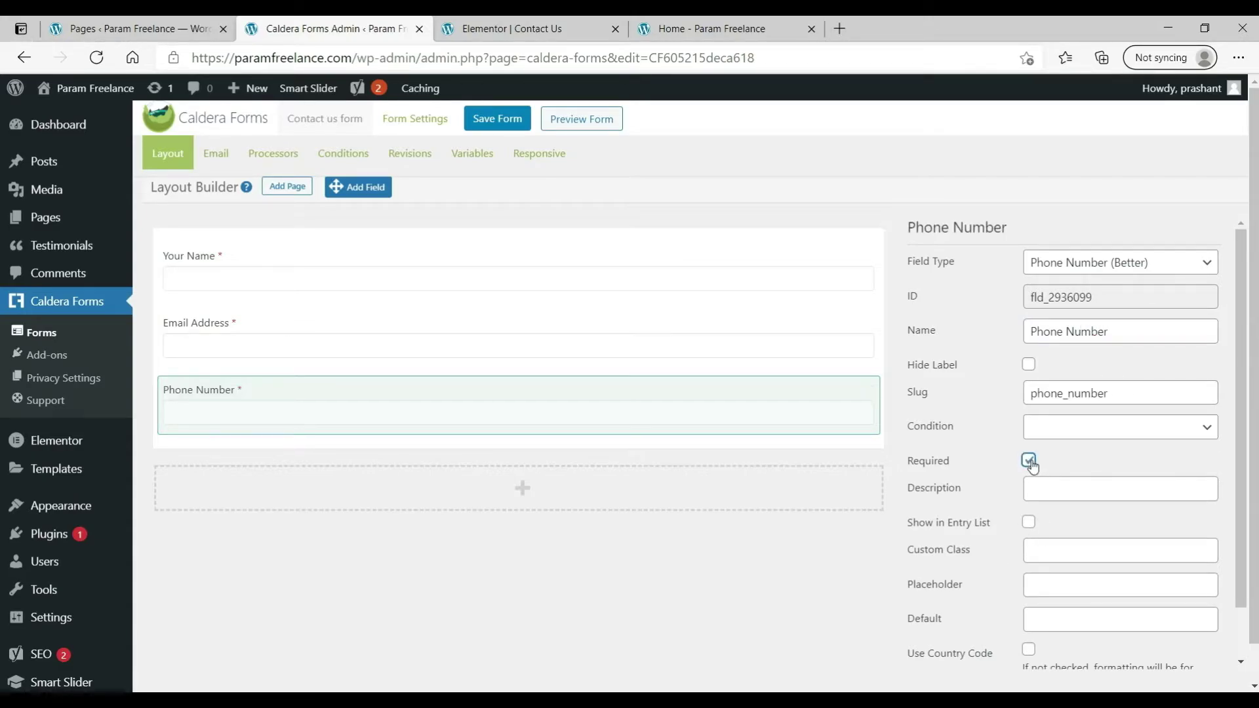
- Add a Paragraph Textarea field named "Comments" below the phone number and set it to 2 rows
left_click(515, 448)
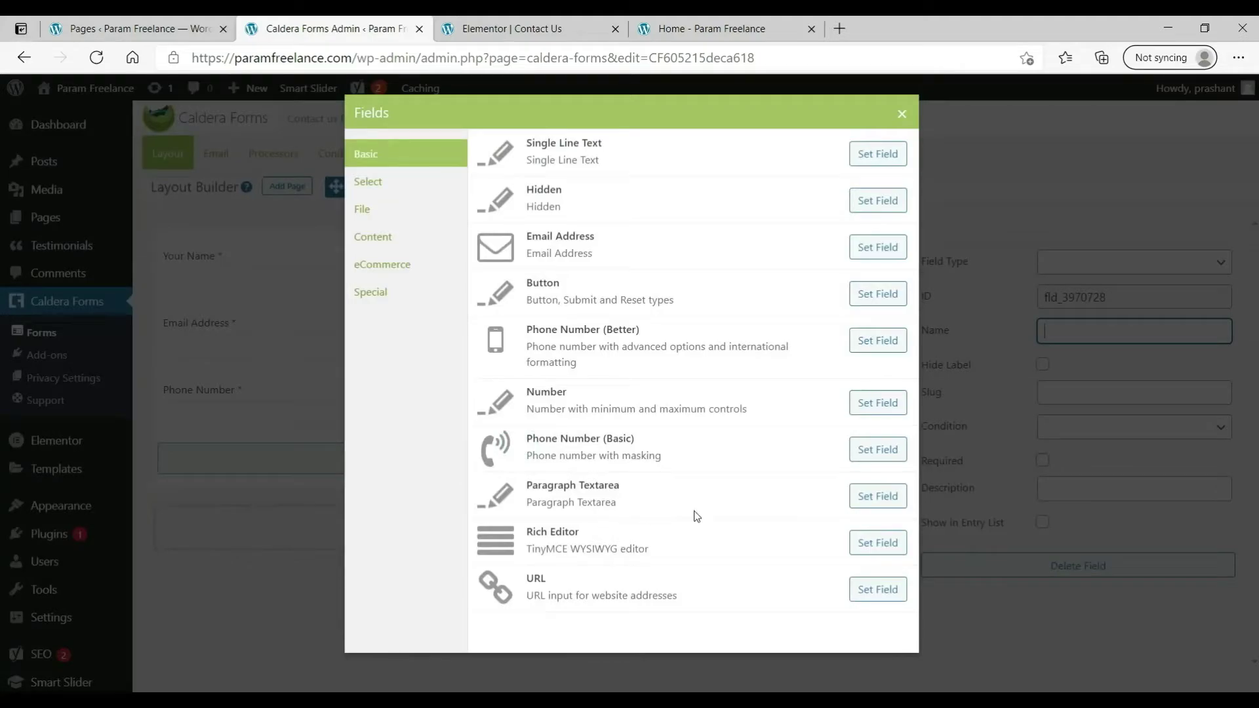
left_click(864, 499)
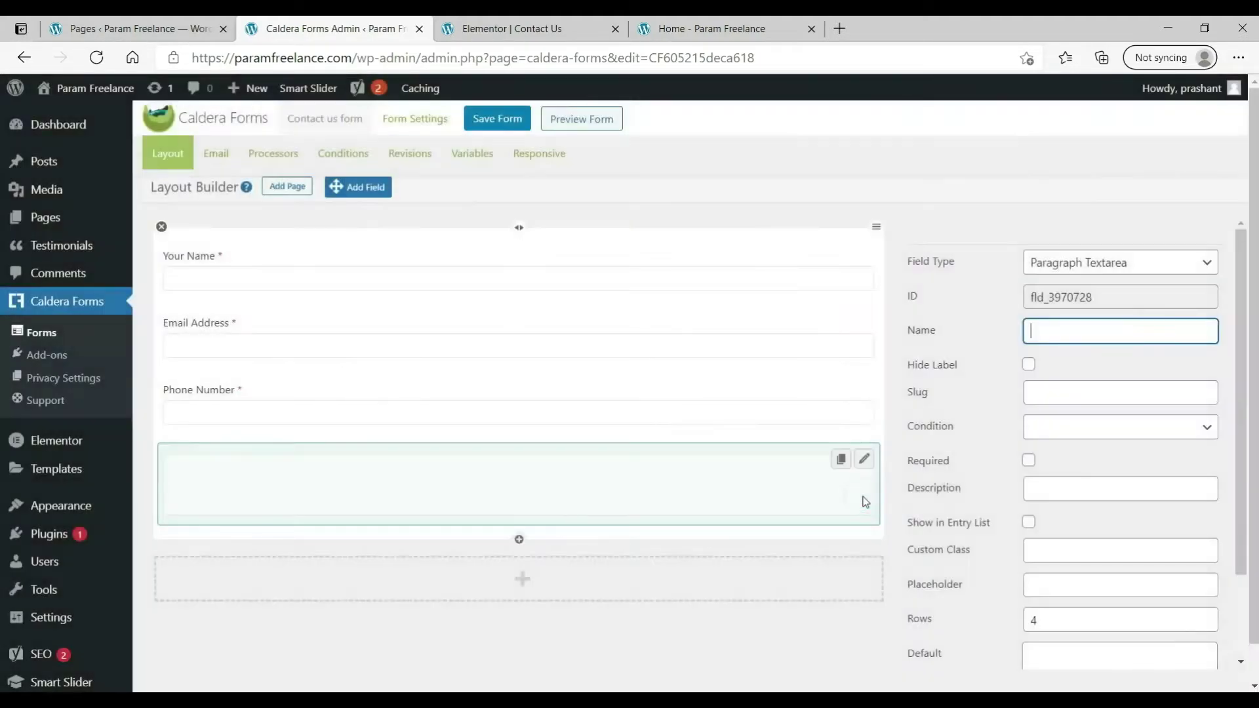
type("Comments")
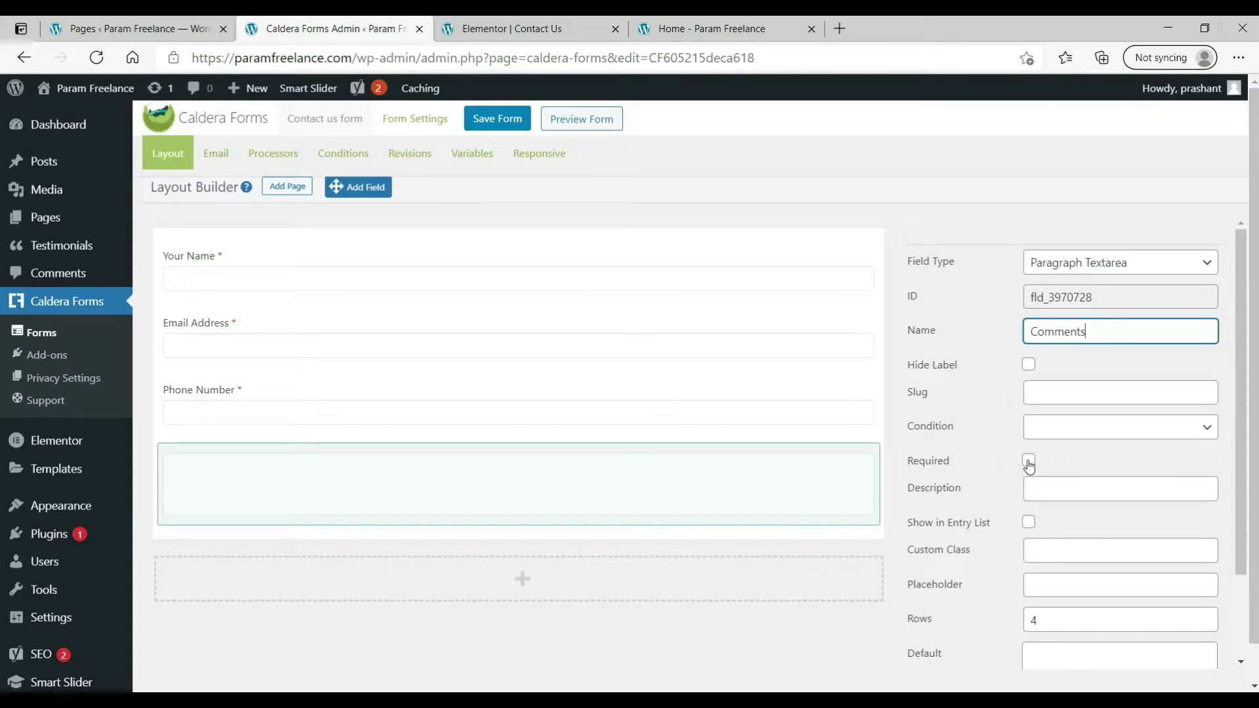
double_click(1065, 622)
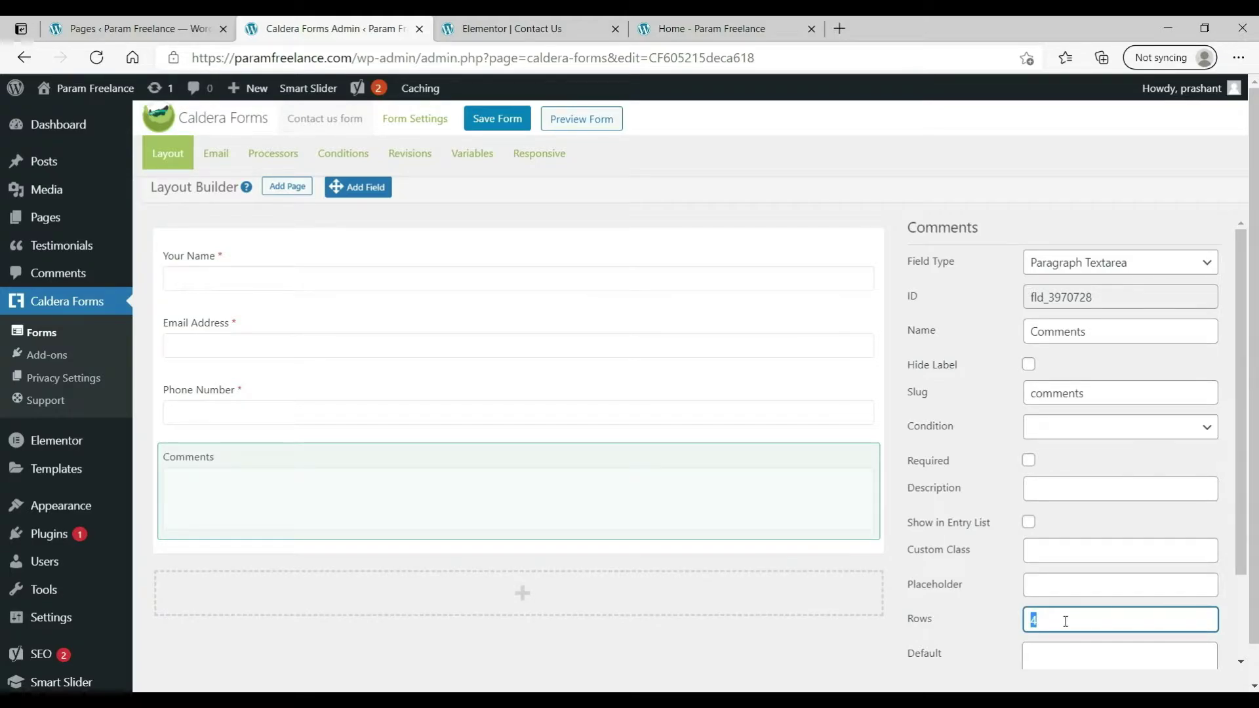
type("2")
left_click(518, 554)
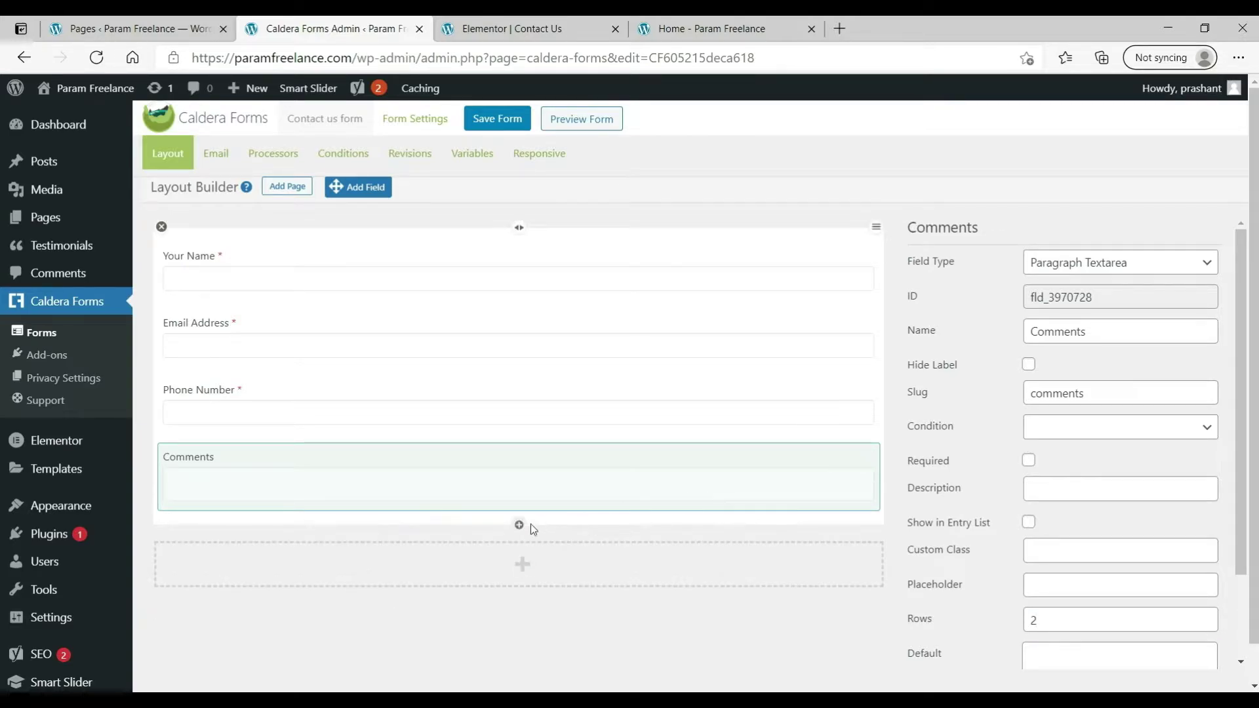
- Add a Button field named "Submit" below the Comments field
left_click(518, 526)
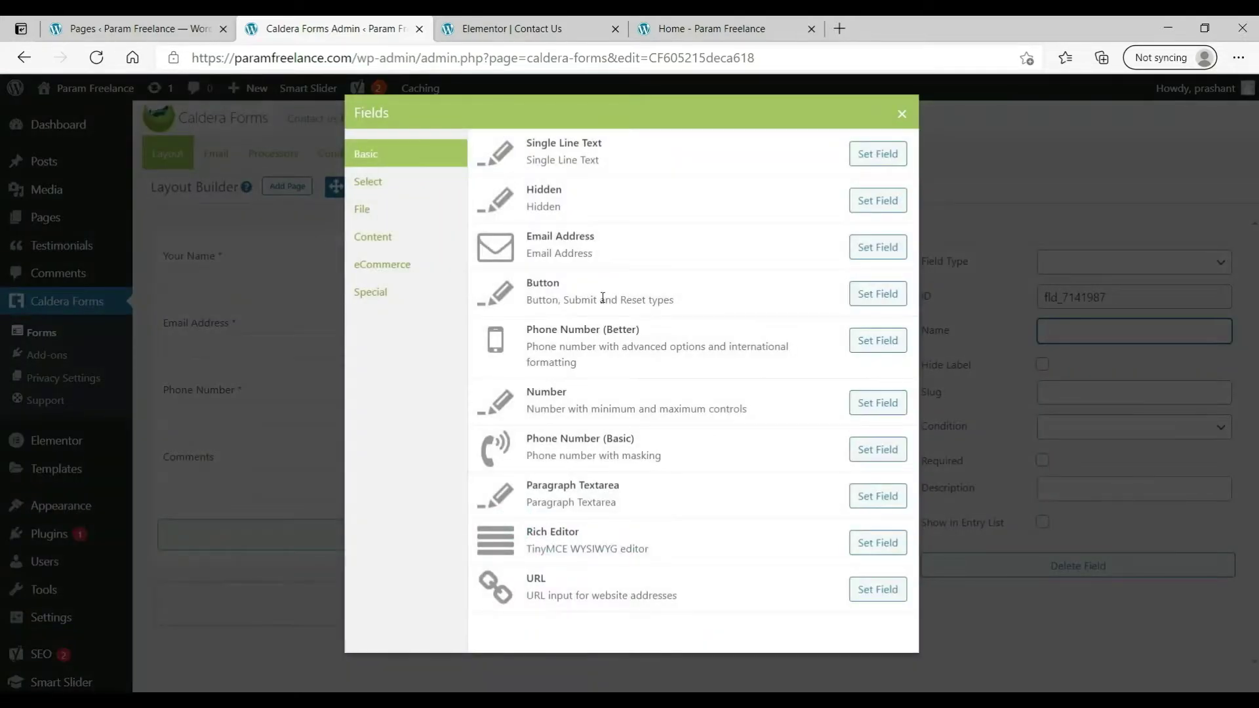
left_click(877, 294)
type("S")
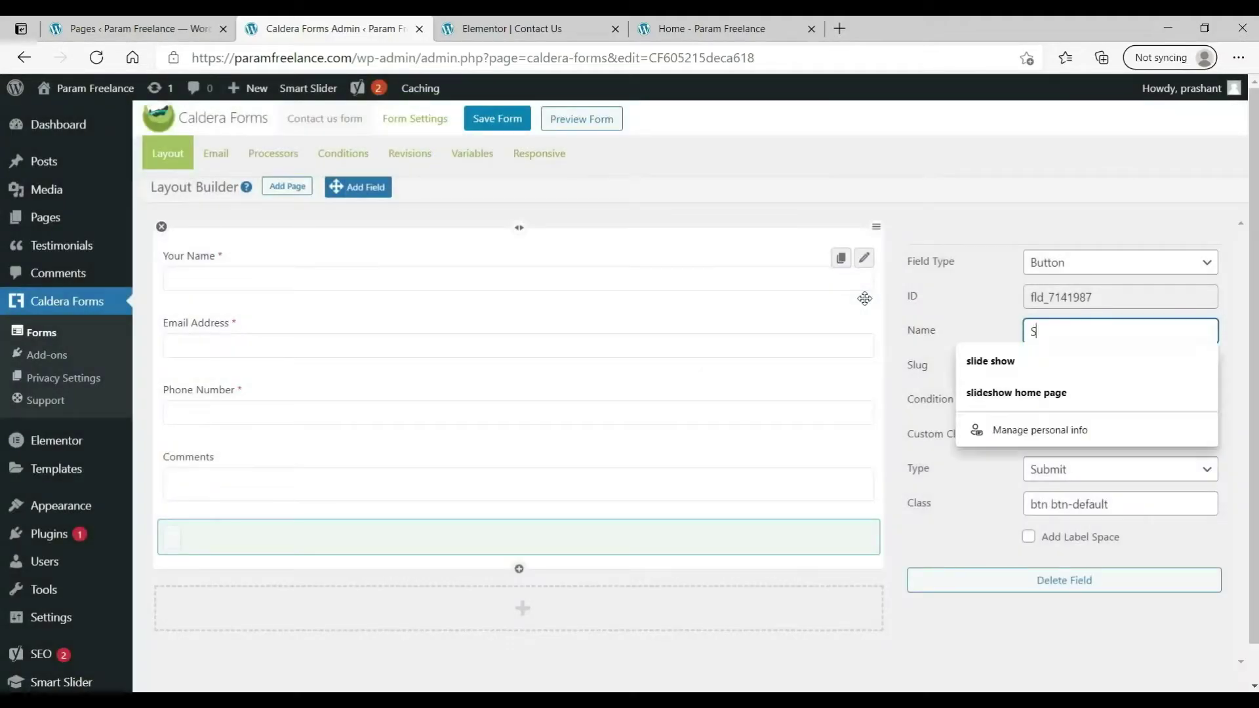
type("ubmit")
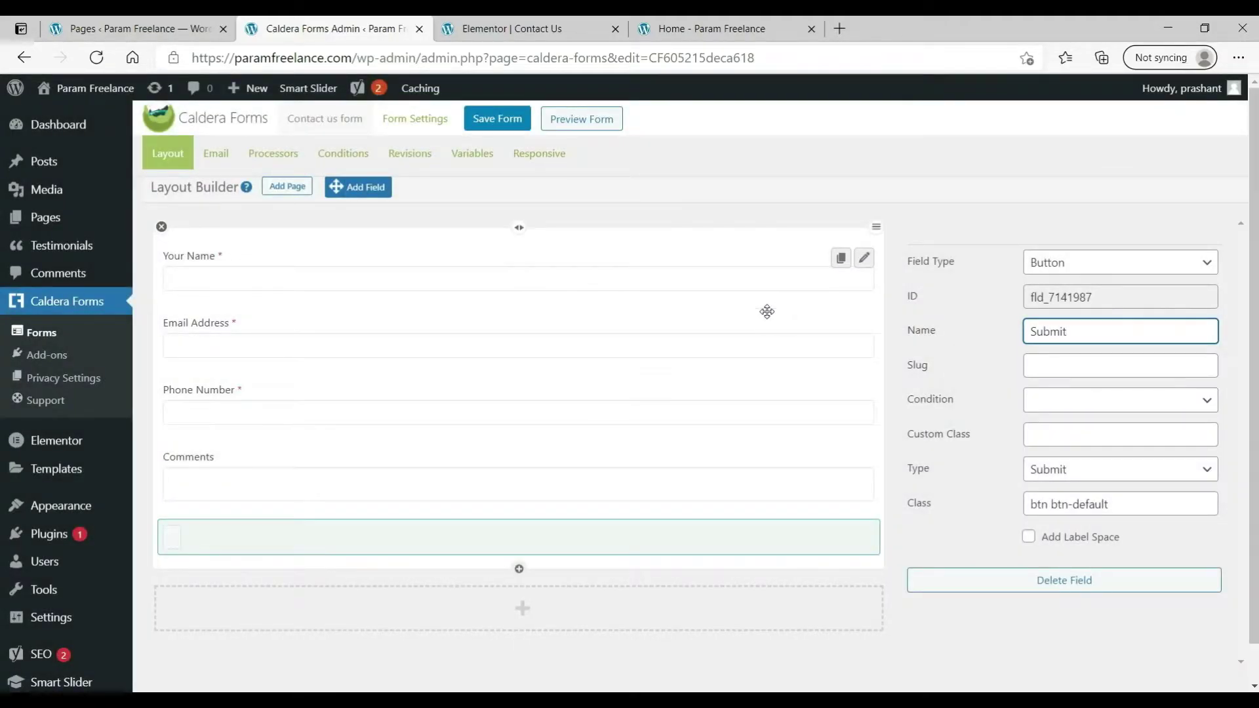
left_click(934, 556)
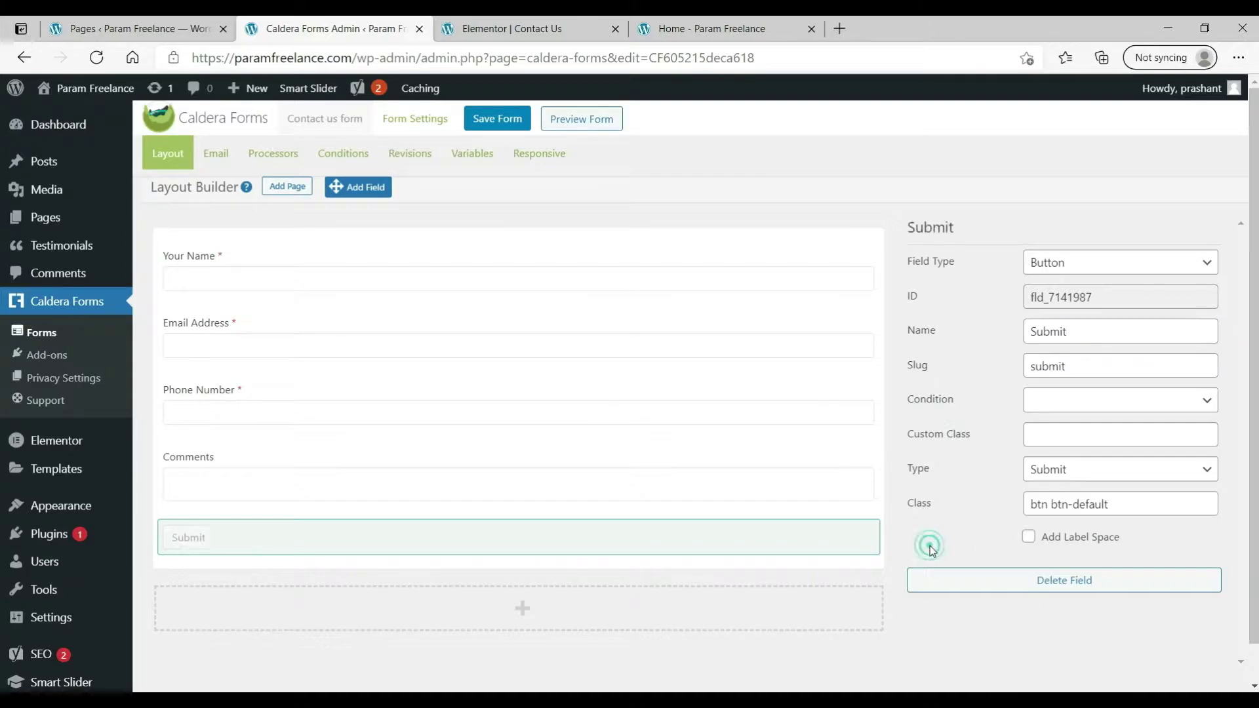
- Change the sender name in the form's email notification settings to "Contact Forms Notification"
left_click(224, 165)
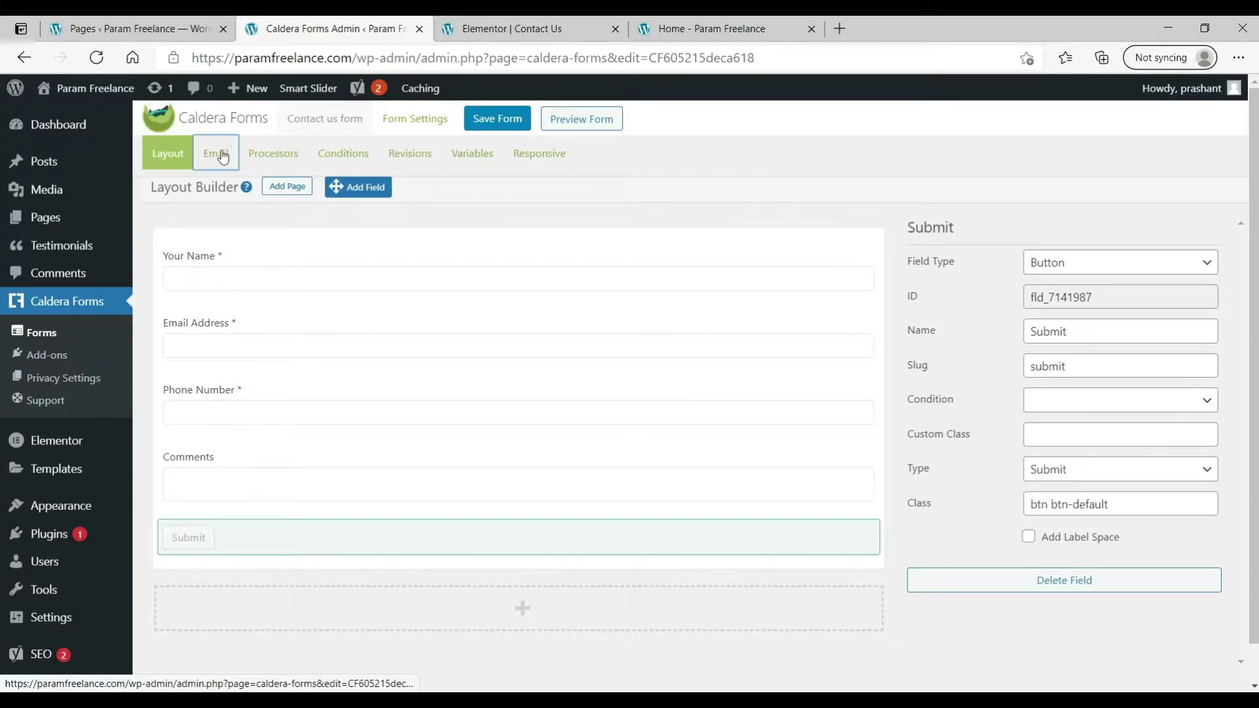
left_click(315, 263)
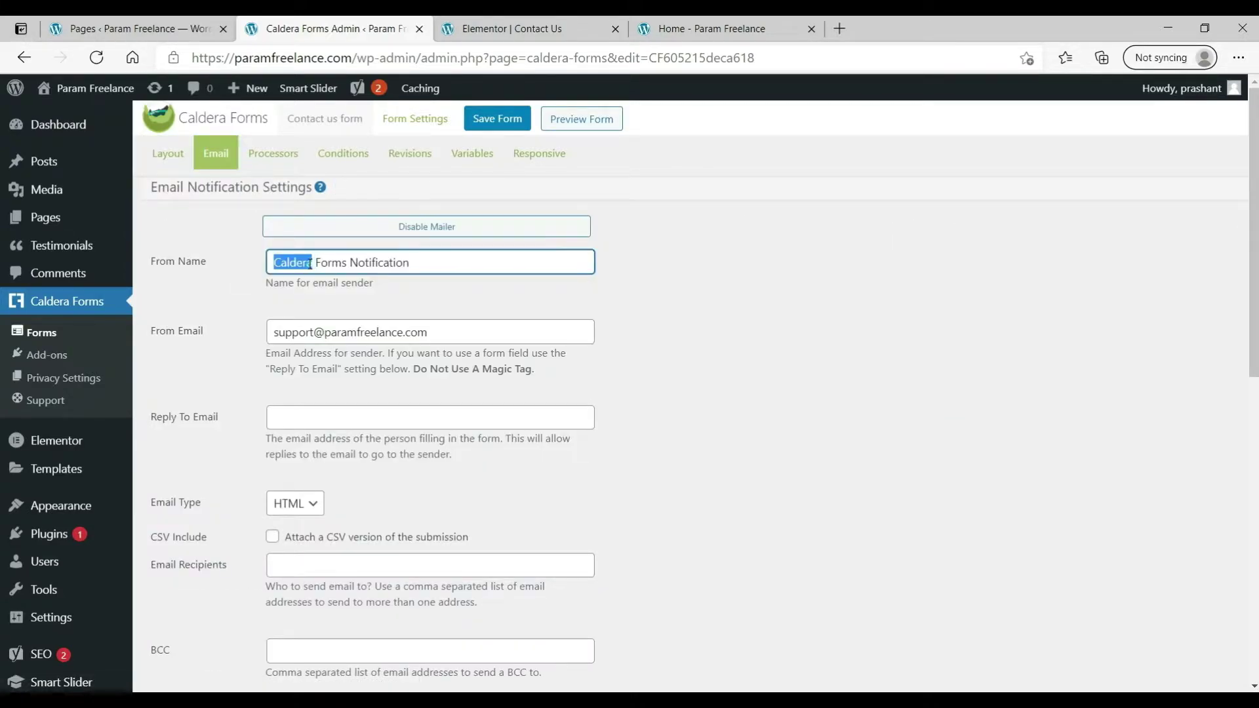
double_click(315, 263)
type("Contact")
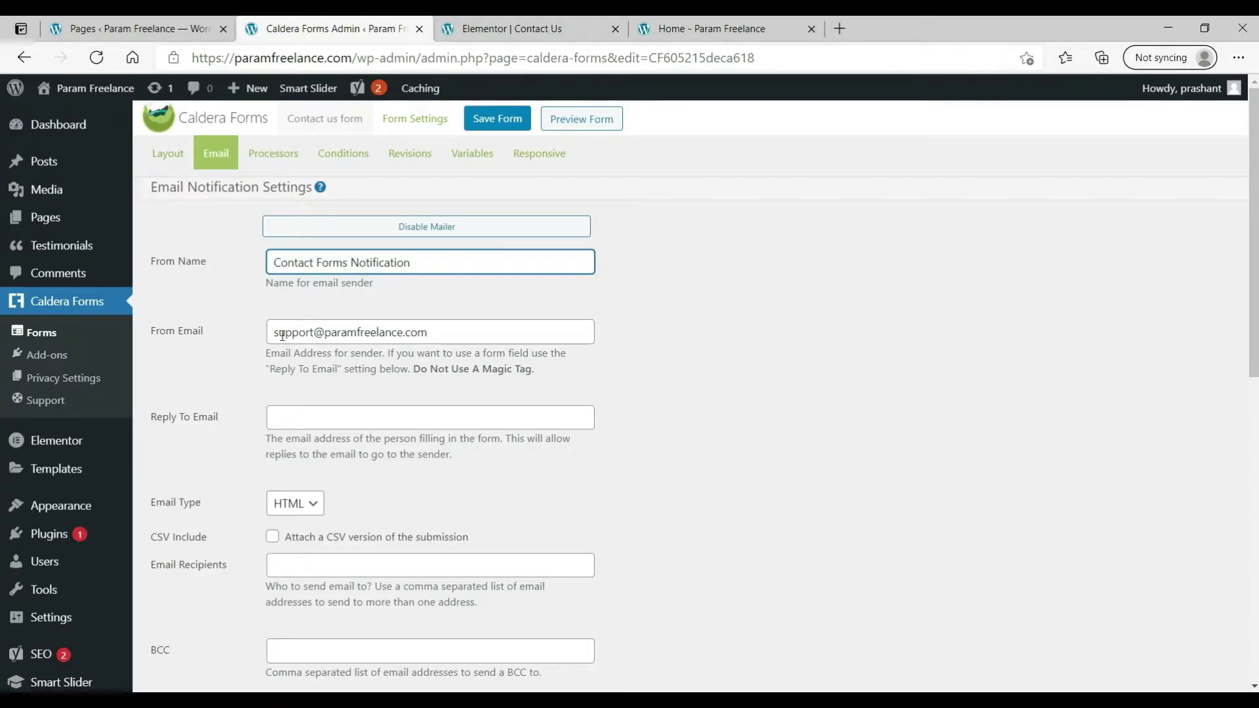
- Copy the From Email address into the Email Recipients field of the notification settings
left_click(442, 332)
key("ctrl+c")
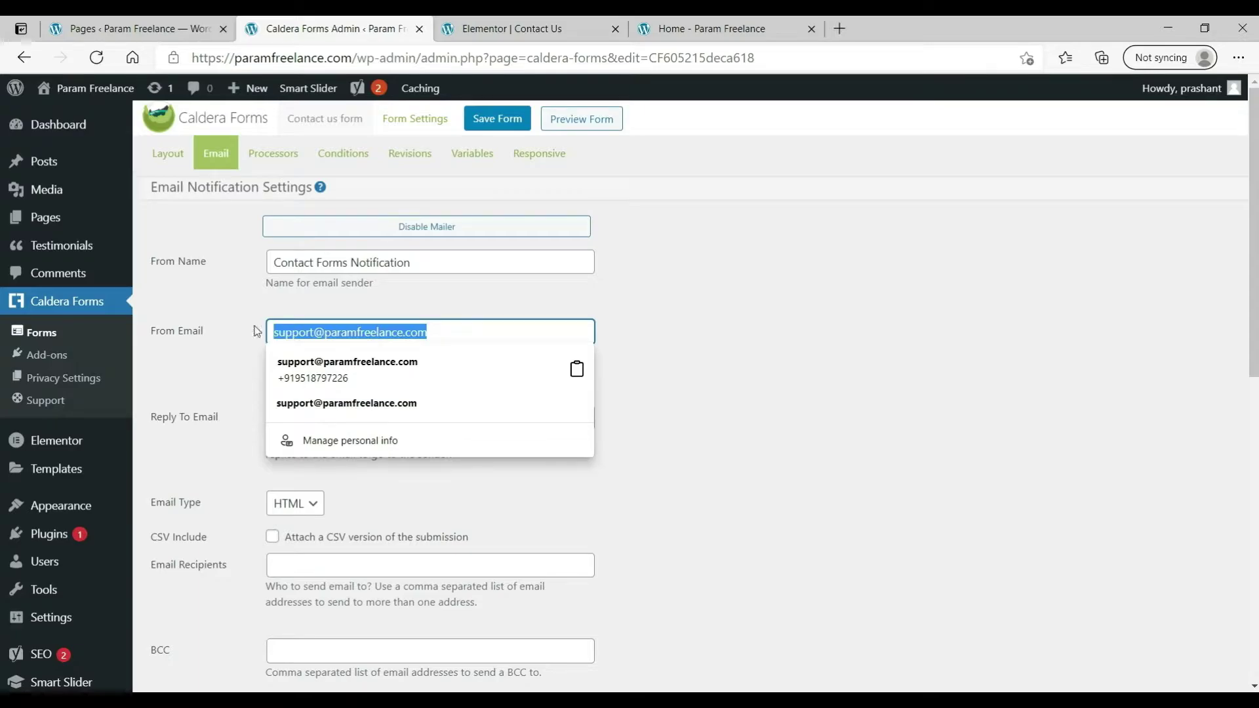
left_click(879, 405)
scroll(674, 376, "down", 3)
left_click(282, 379)
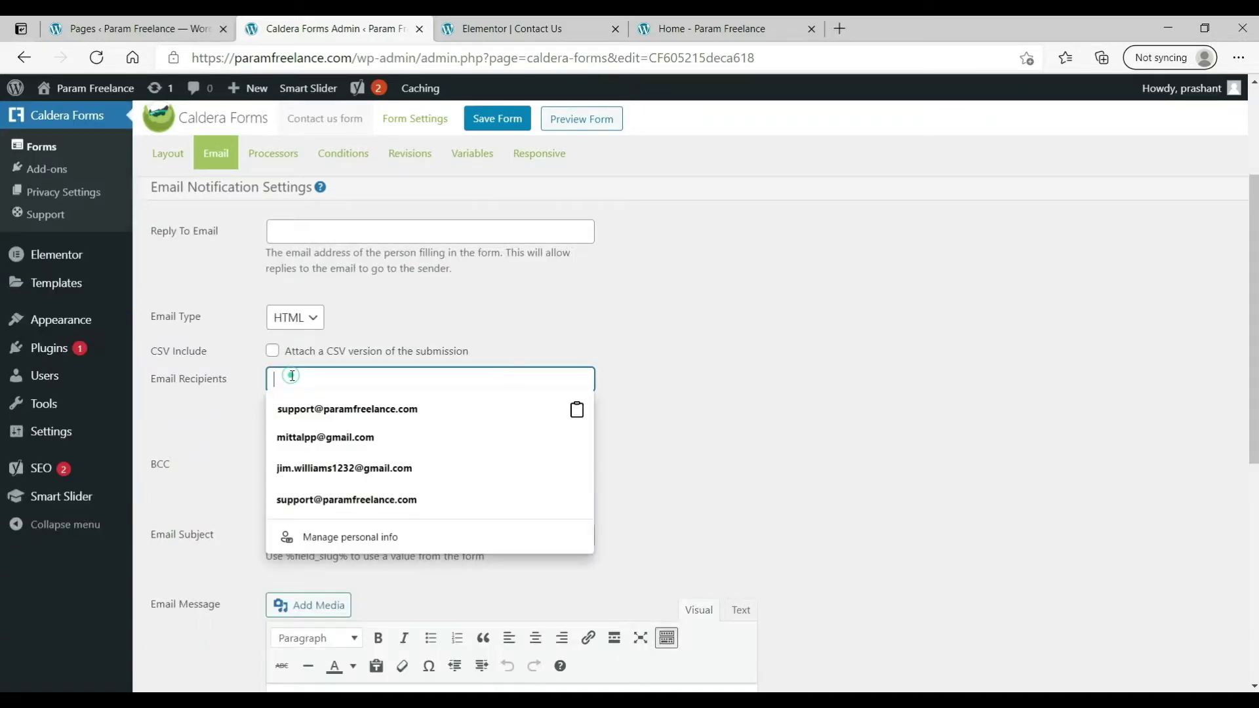
key("ctrl+v")
left_click(814, 362)
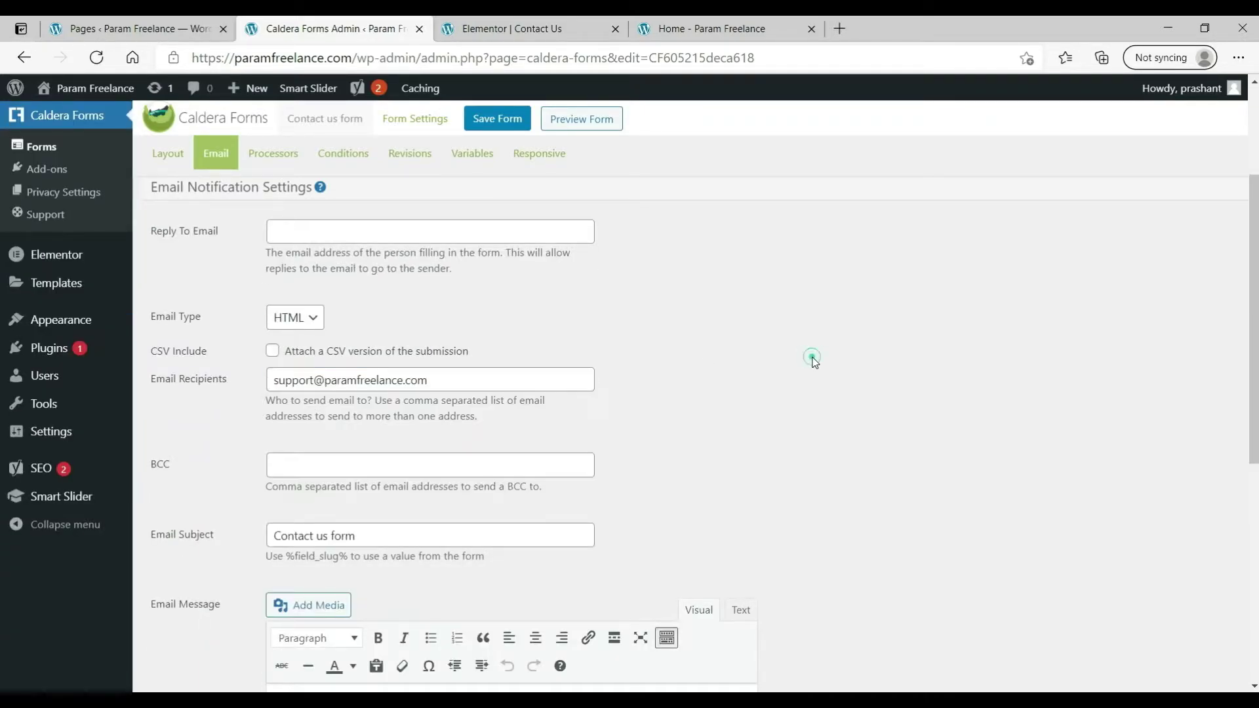
left_click(459, 377)
left_click(873, 401)
- Save the contact form and return to the Caldera Forms list
left_click(508, 120)
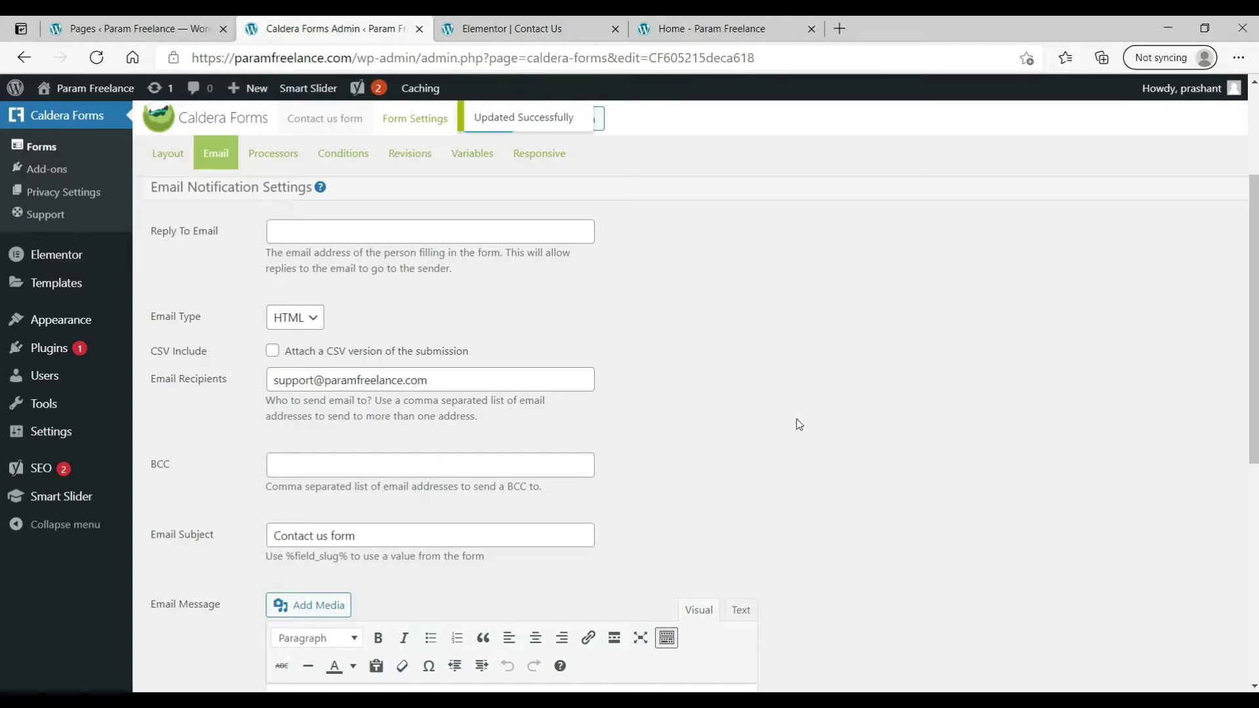
left_click(38, 146)
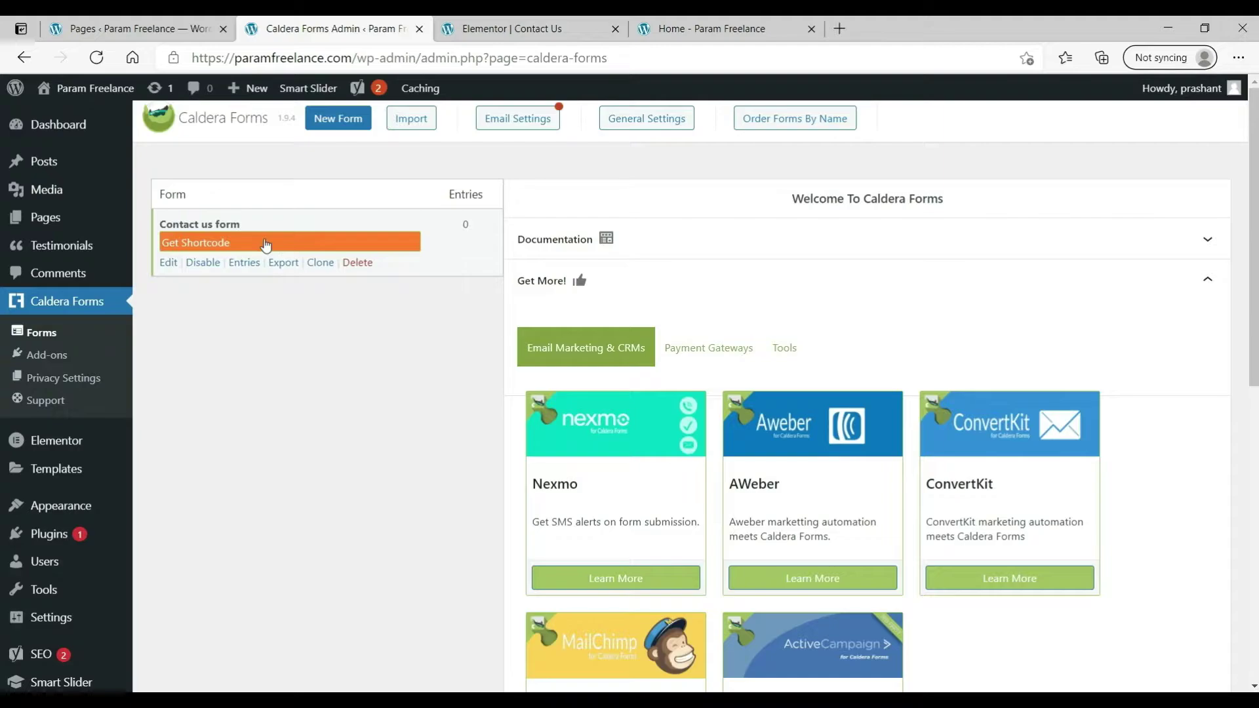
- Copy the shortcode of the "Contact us form" and return to the Contact Us page in Elementor
left_click(265, 243)
key("ctrl+c")
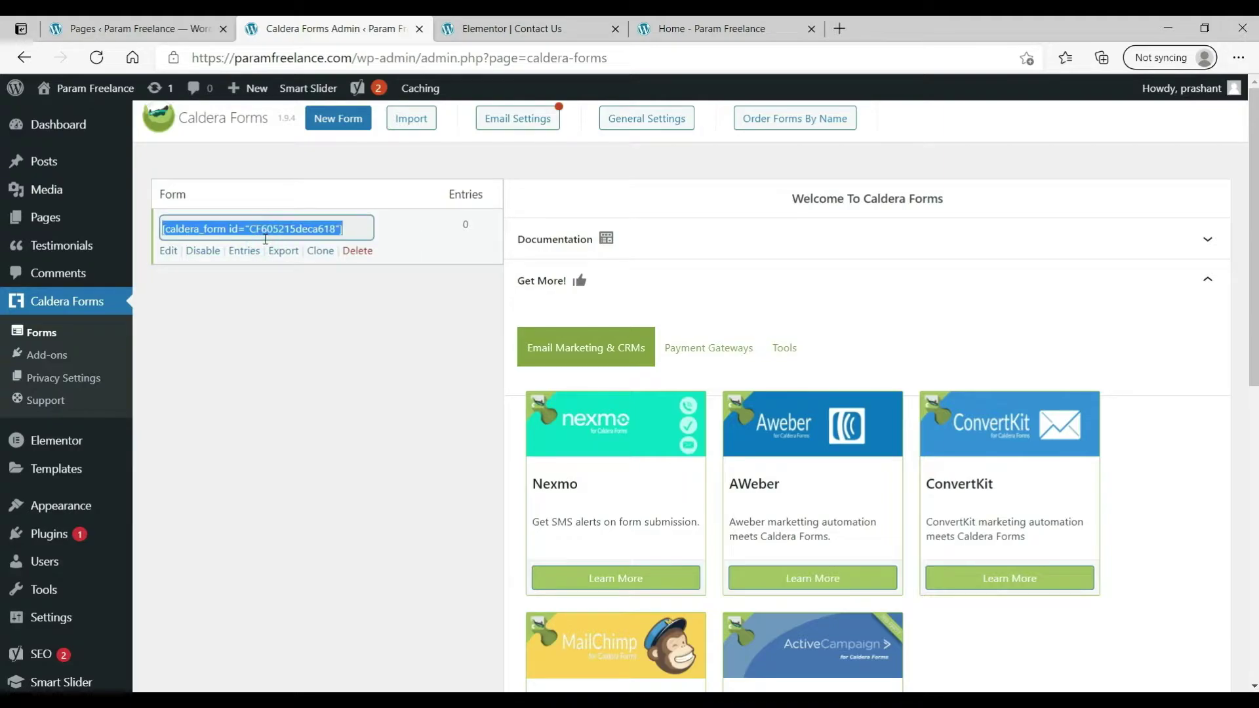
left_click(524, 29)
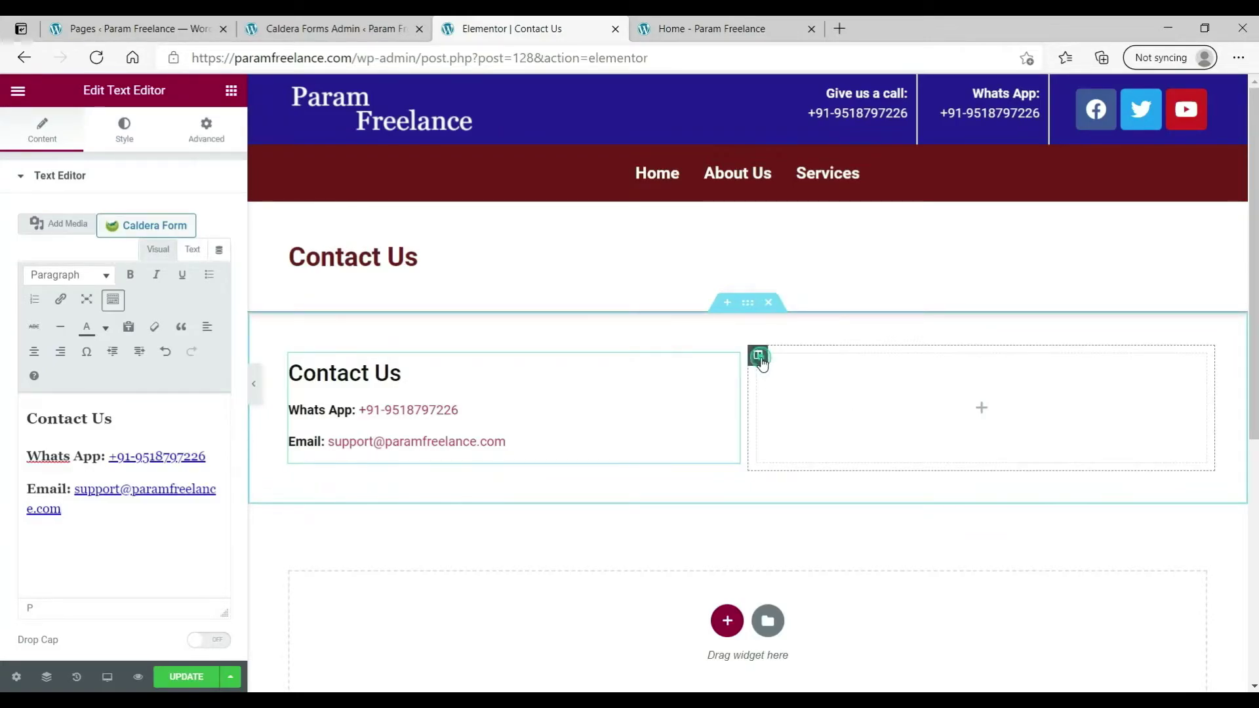
- Give the empty column beside the contact details a Classic background in light pink #FCF2F2
left_click(759, 357)
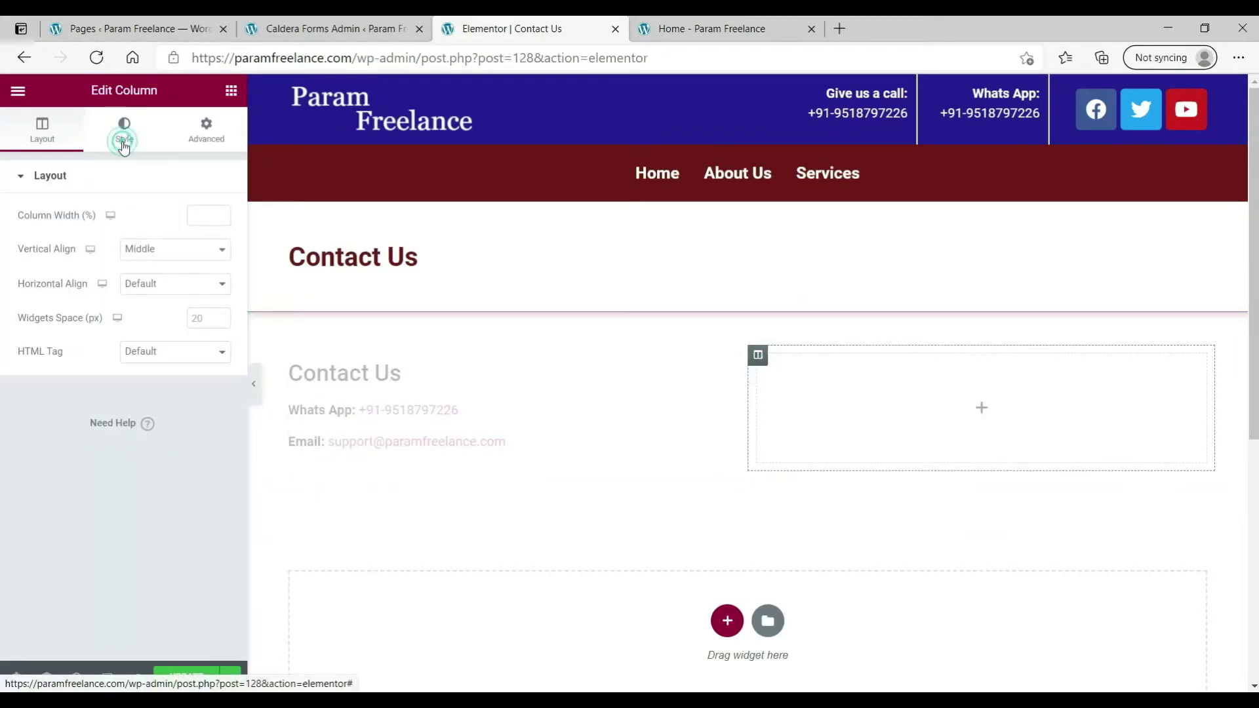
left_click(124, 131)
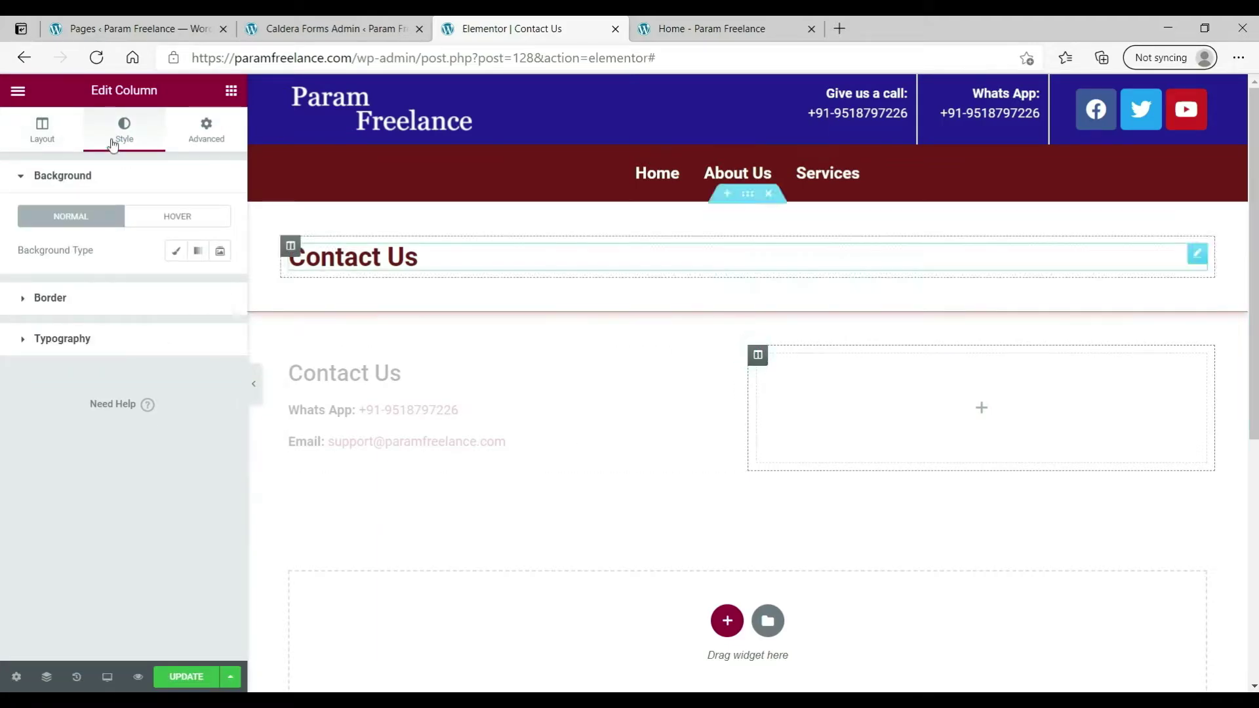
left_click(176, 251)
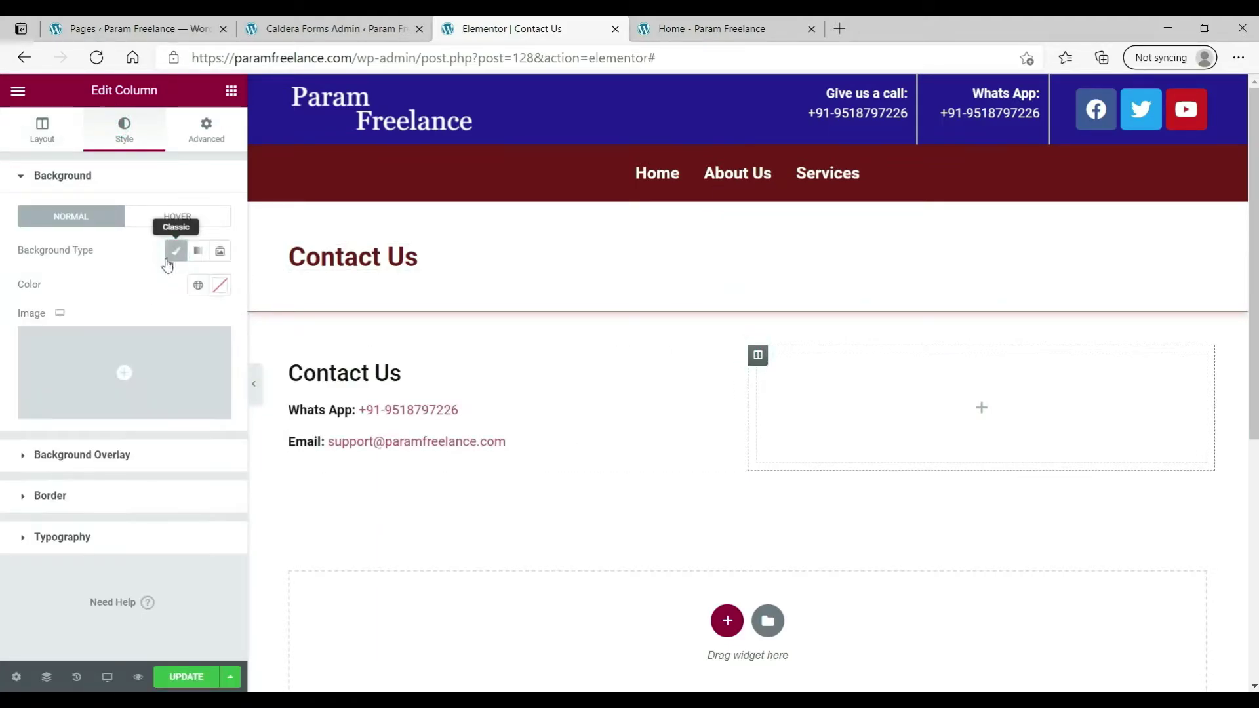
left_click(222, 287)
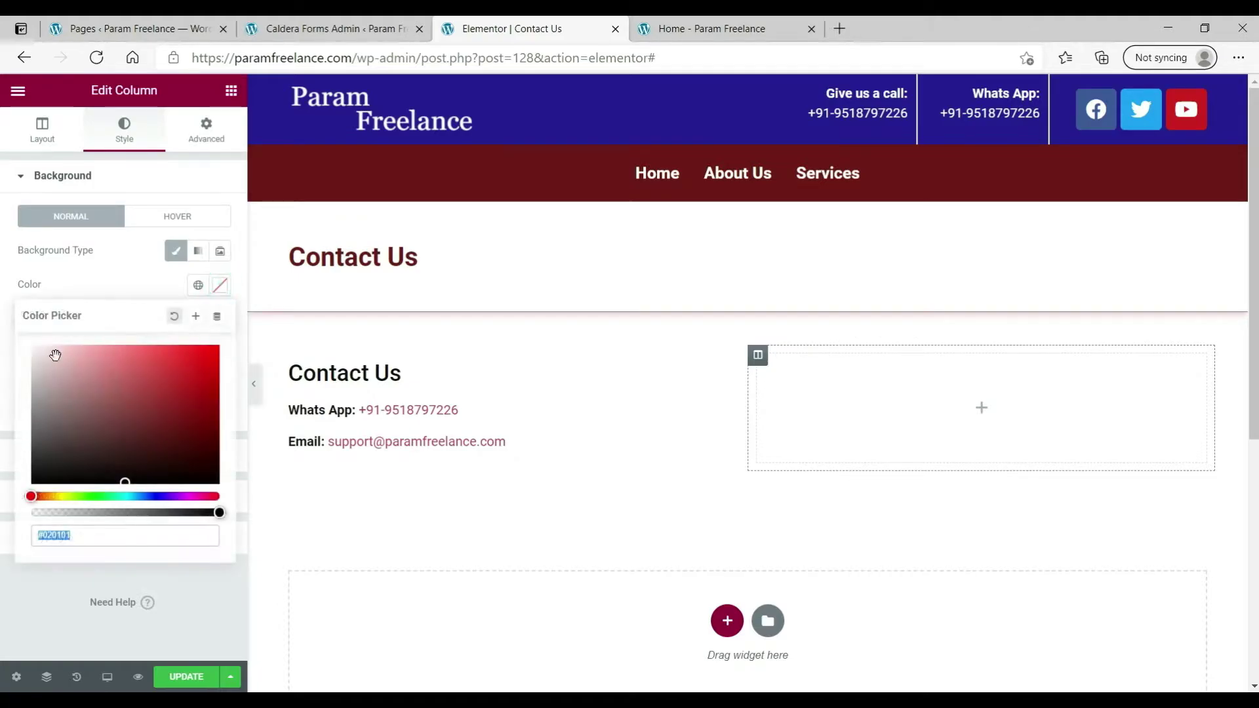
left_click(42, 356)
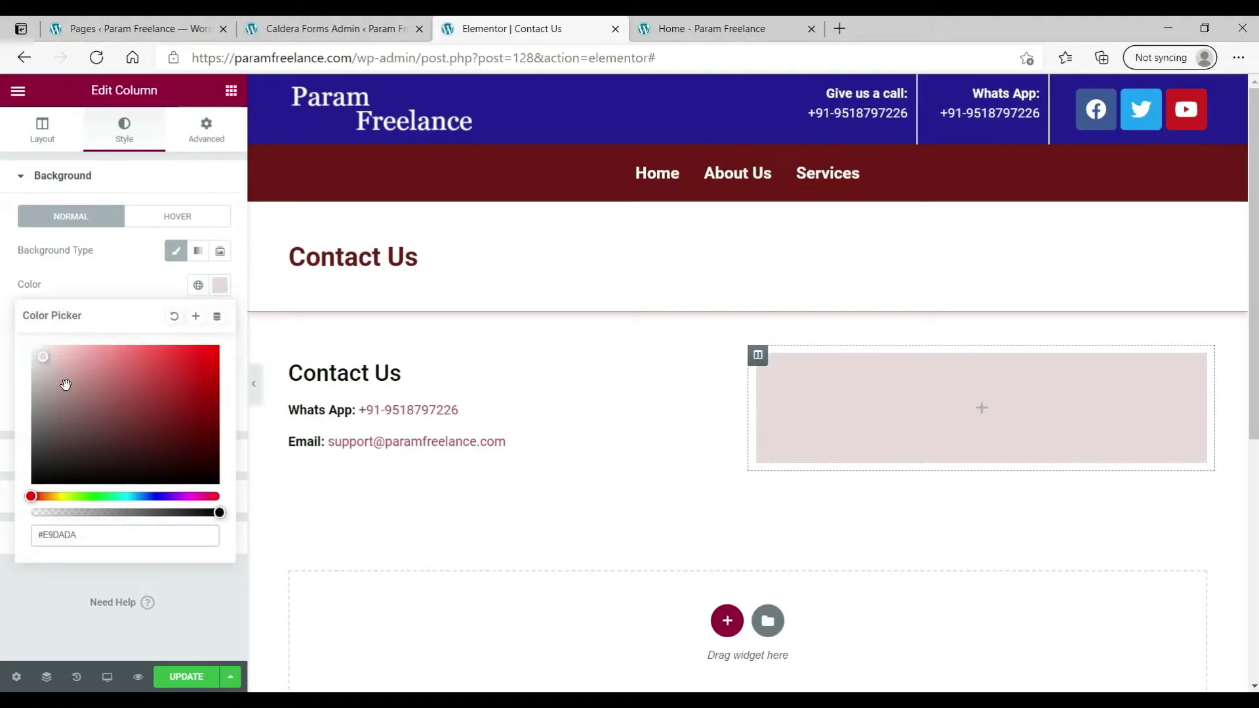
left_click(39, 347)
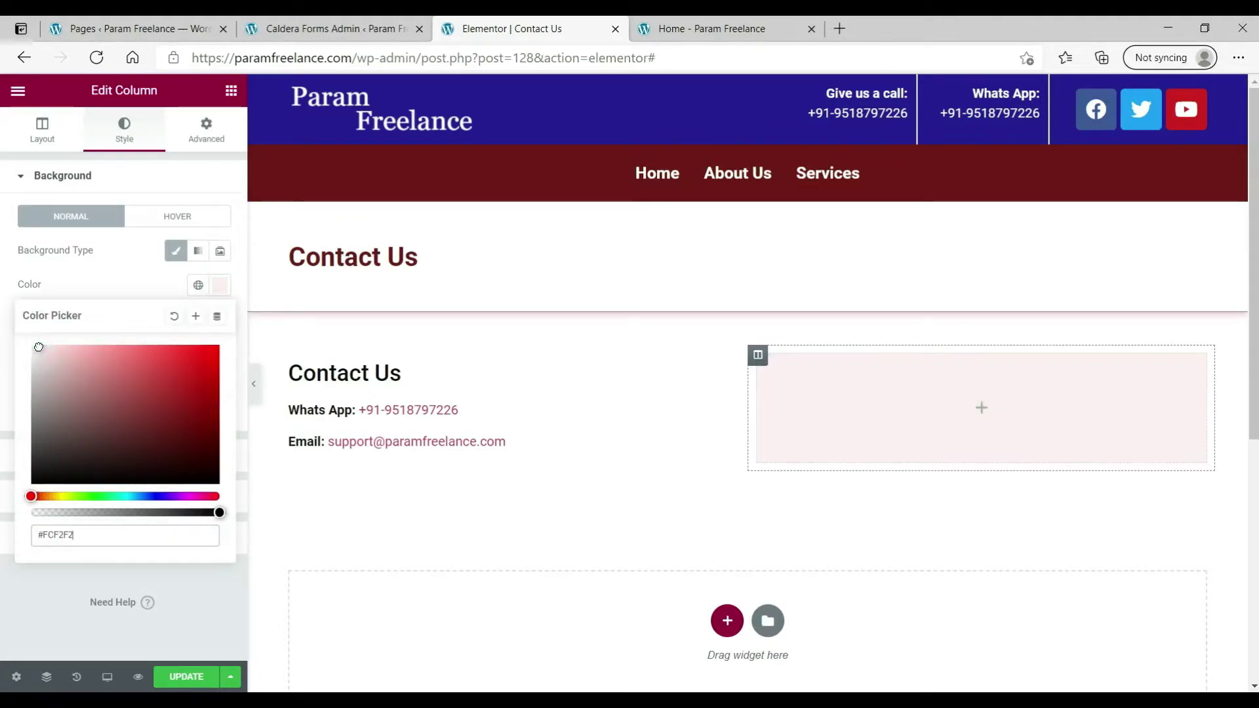
- Set the pink column's padding to 25 px on all four sides
left_click(204, 132)
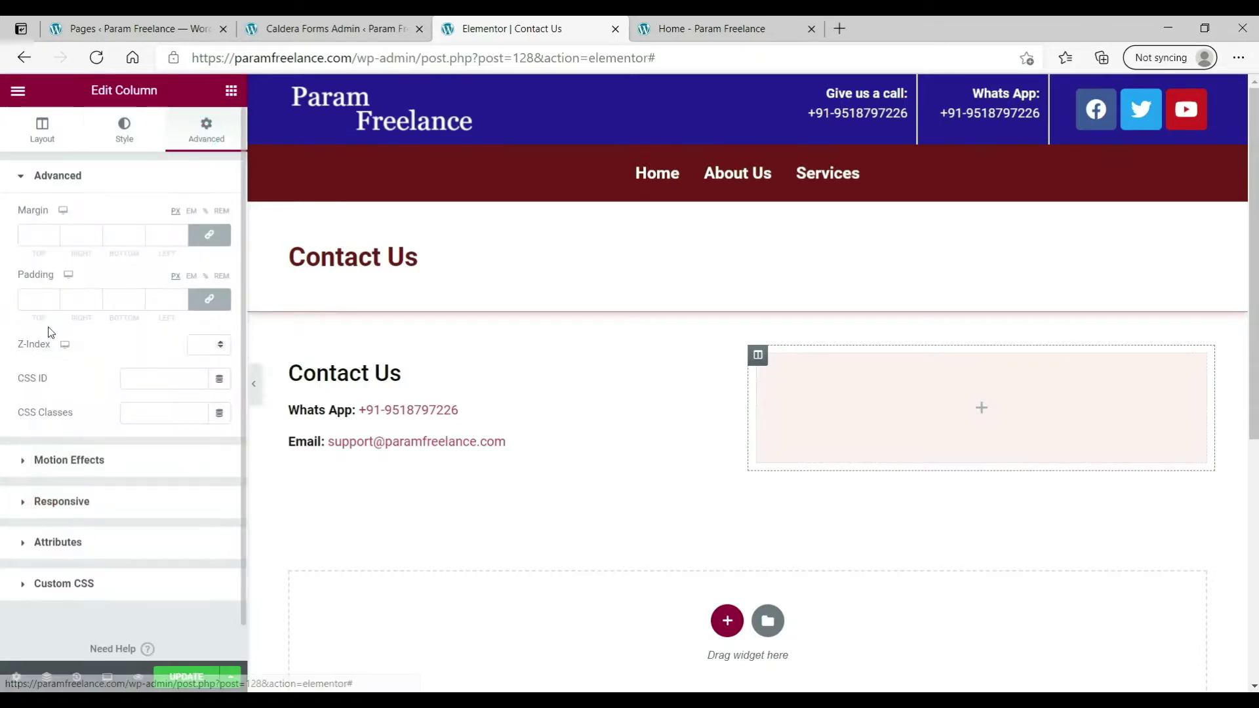
left_click(33, 299)
type("25")
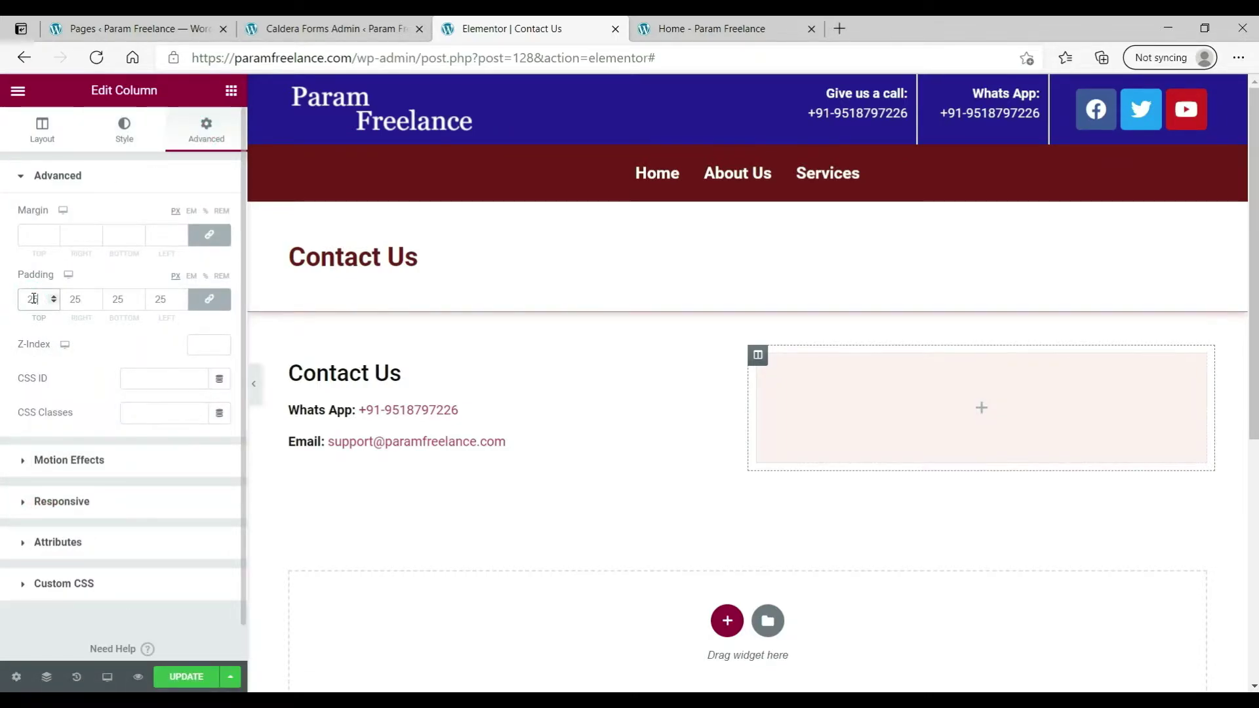
- Add a Text Editor widget to the pink column with the text "Contact Form" formatted as Heading 3
left_click(955, 421)
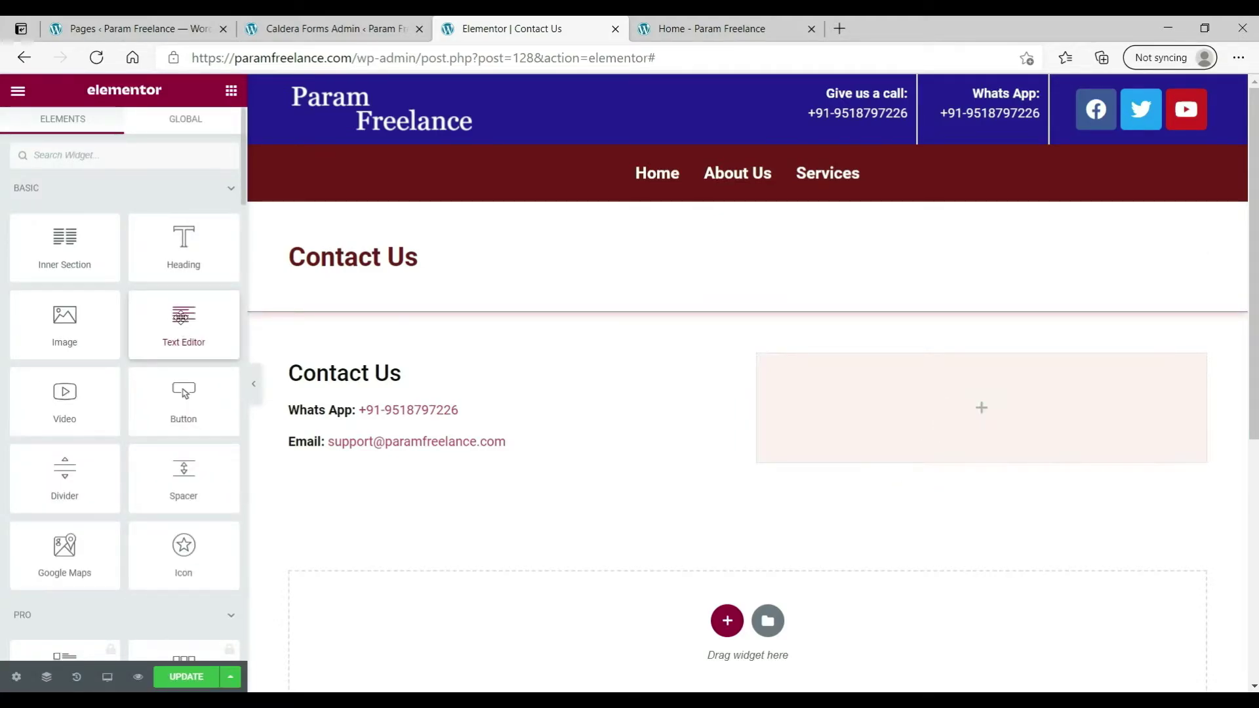
left_click_drag(184, 324, 938, 393)
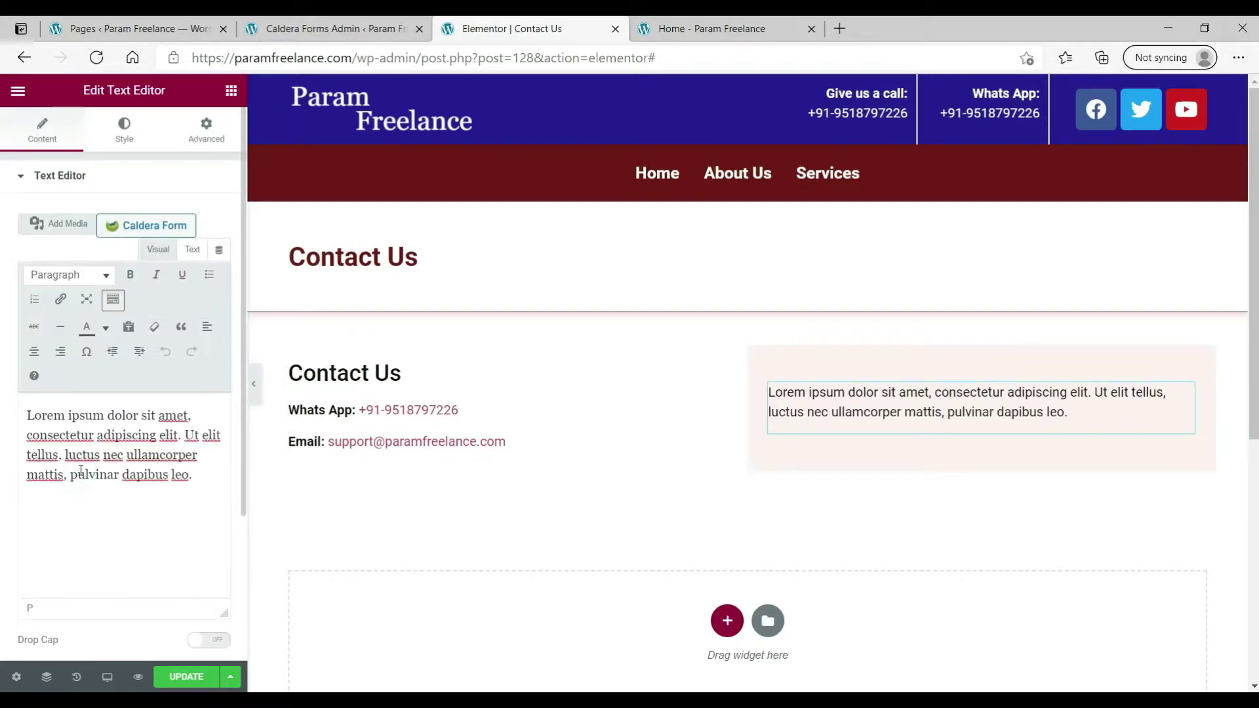
triple_click(80, 470)
type("Contact")
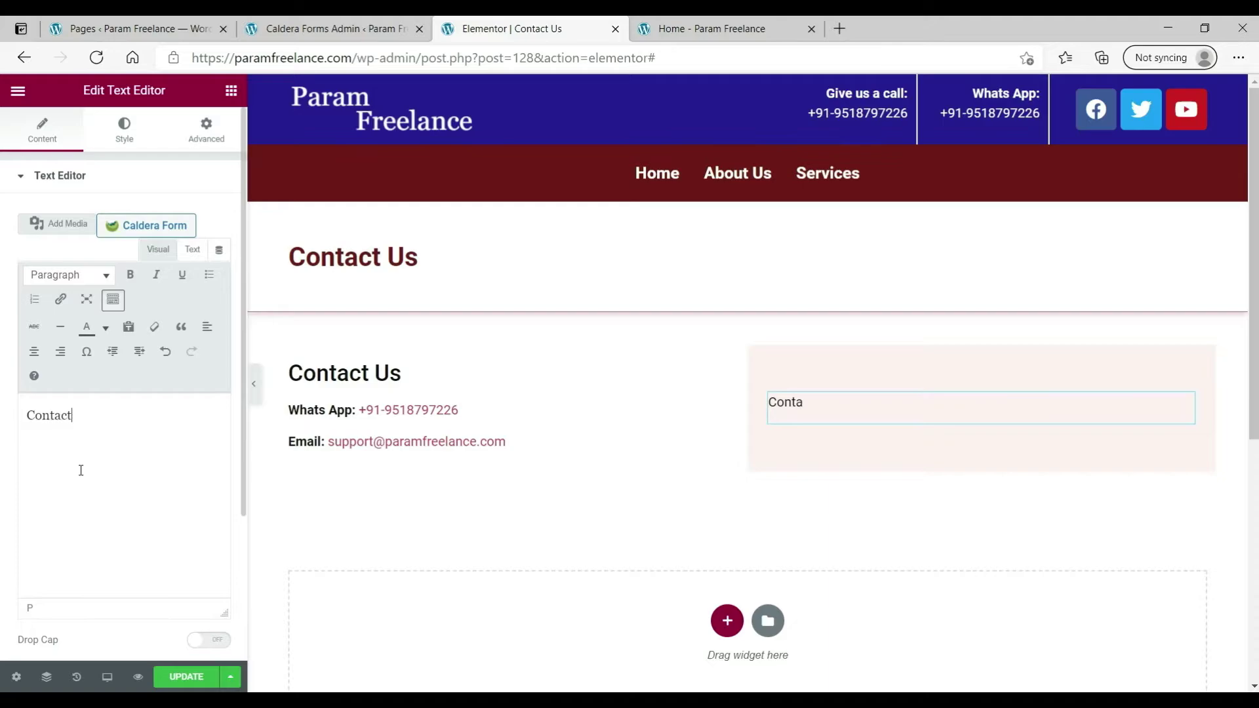
type(" Form")
left_click(59, 274)
left_click(95, 403)
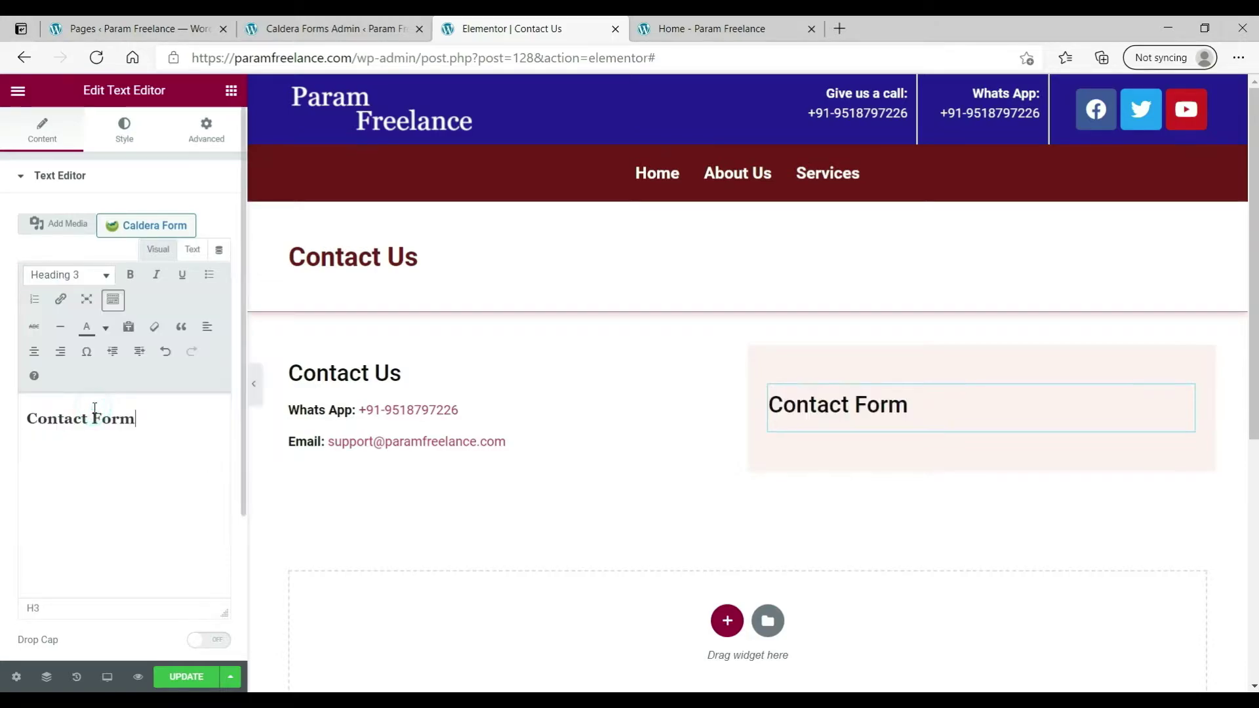
- Paste the Caldera form shortcode on a new line below the "Contact Form" heading and update the page
key("Return")
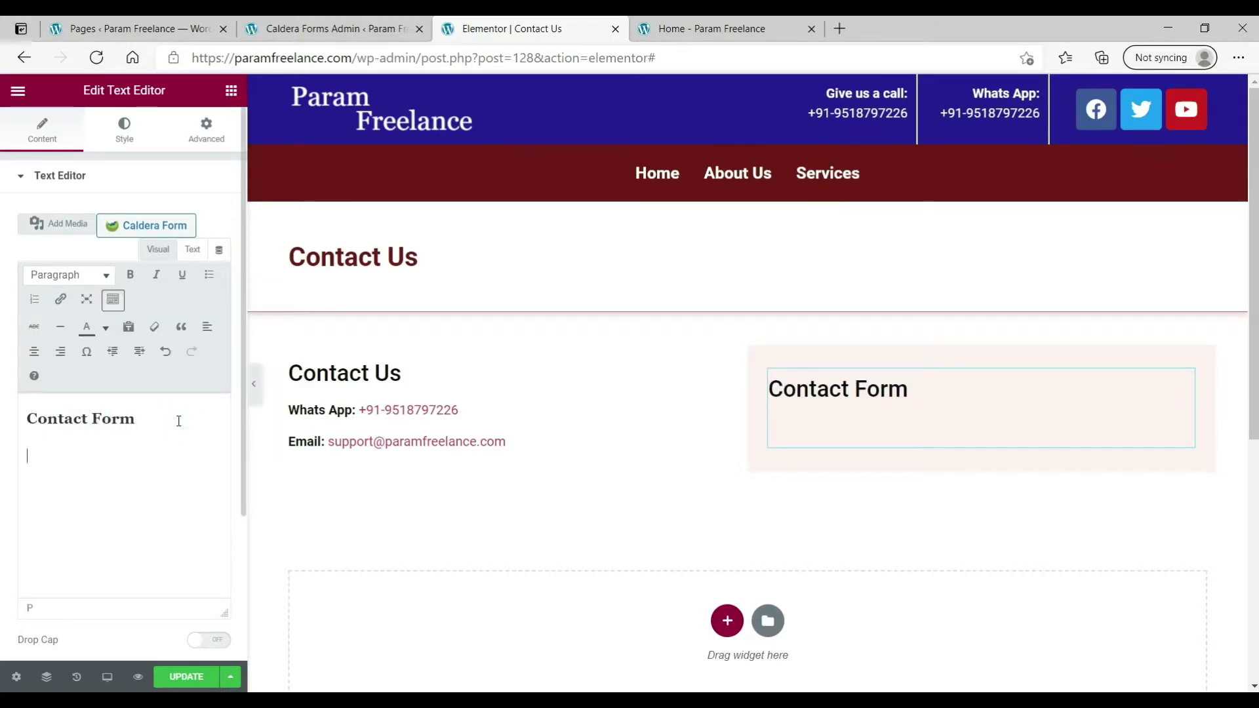
key("ctrl+v")
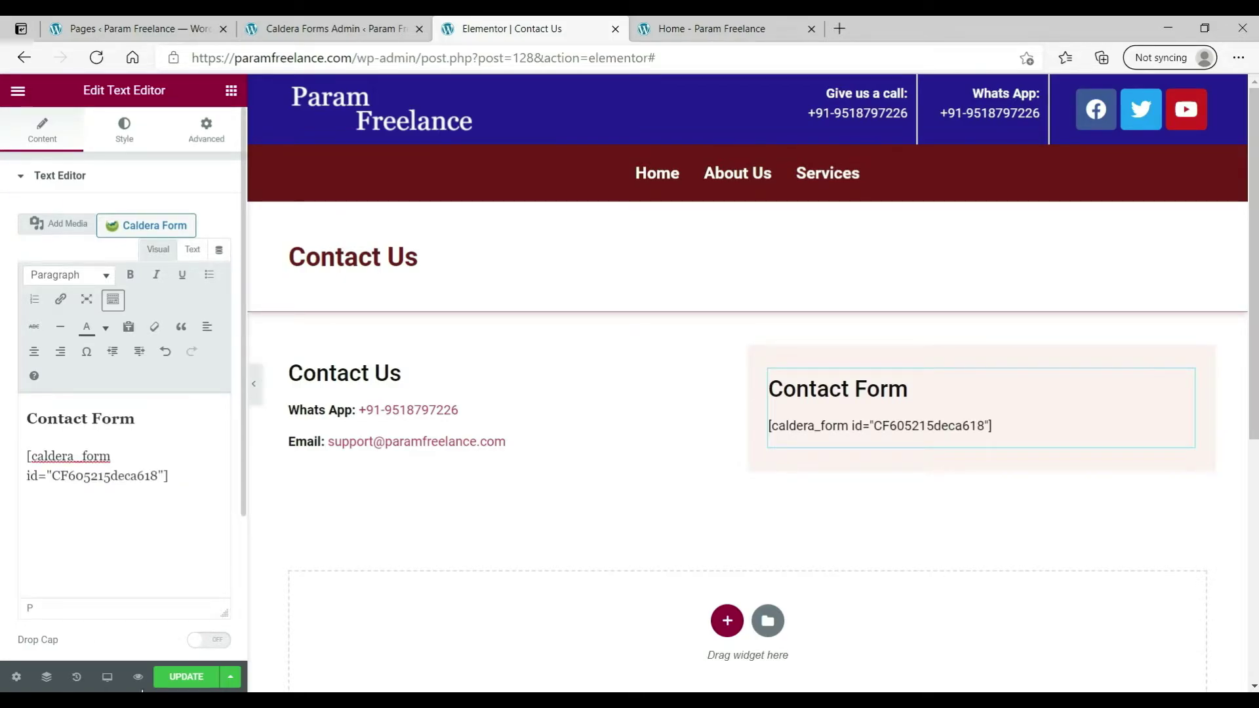
left_click(190, 679)
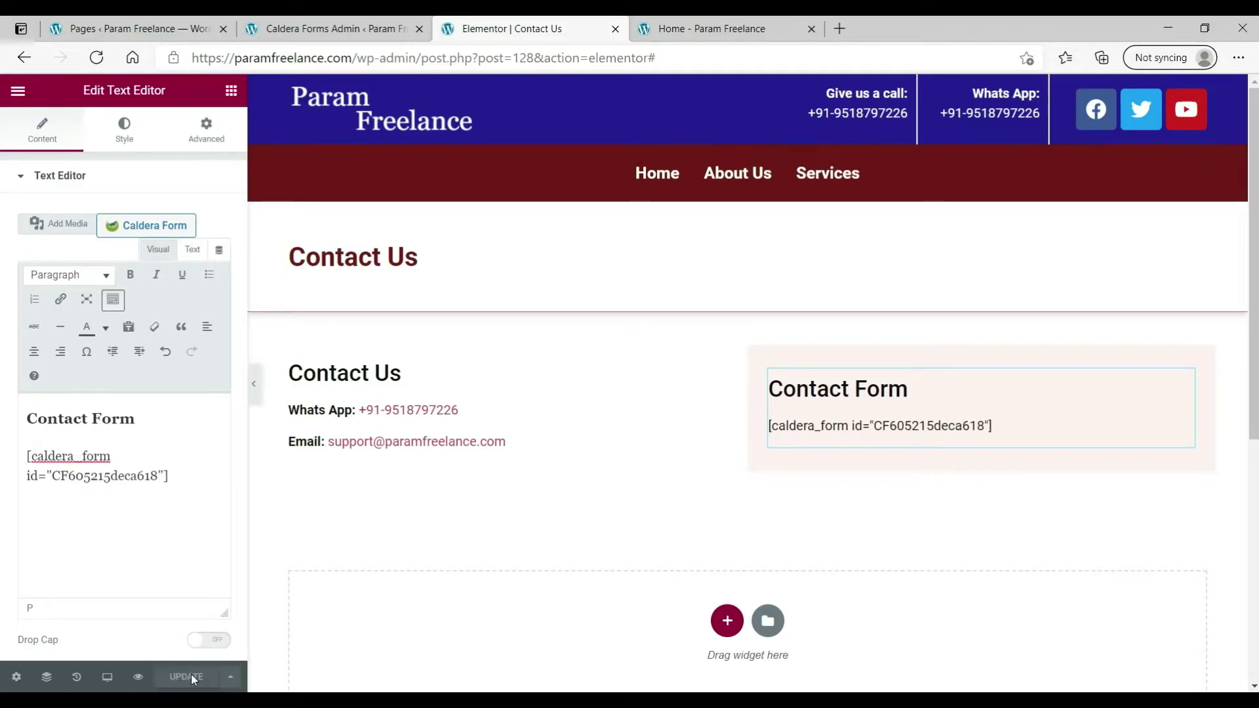
- View the live Contact Us page in a new tab and examine the contact details, form layout and footer
left_click(18, 90)
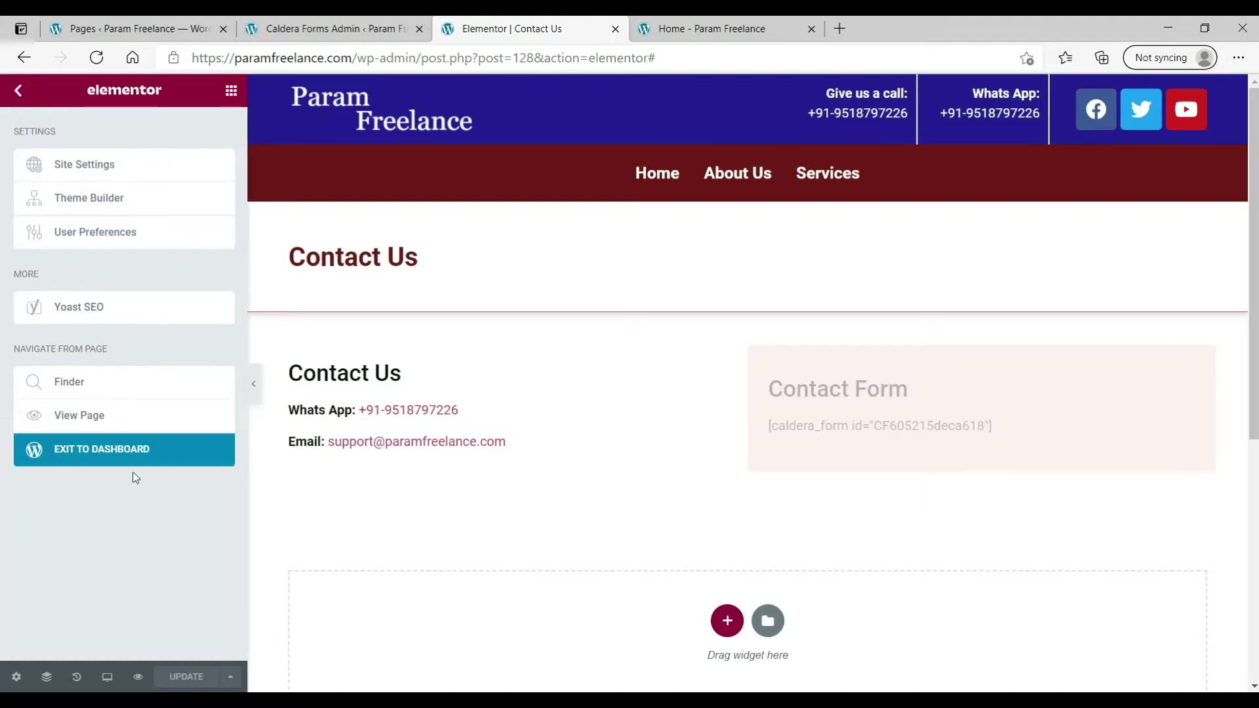
right_click(79, 414)
left_click(99, 427)
left_click(694, 29)
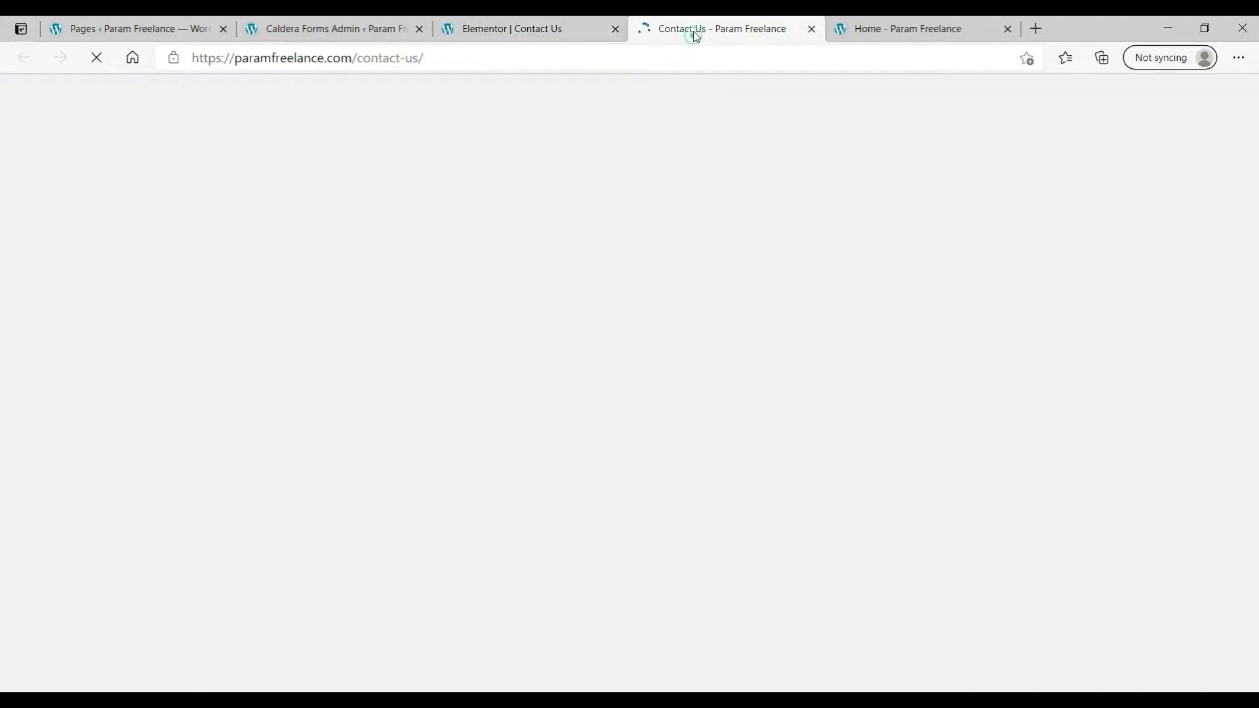
scroll(297, 380, "down", 1)
scroll(297, 380, "down", 1)
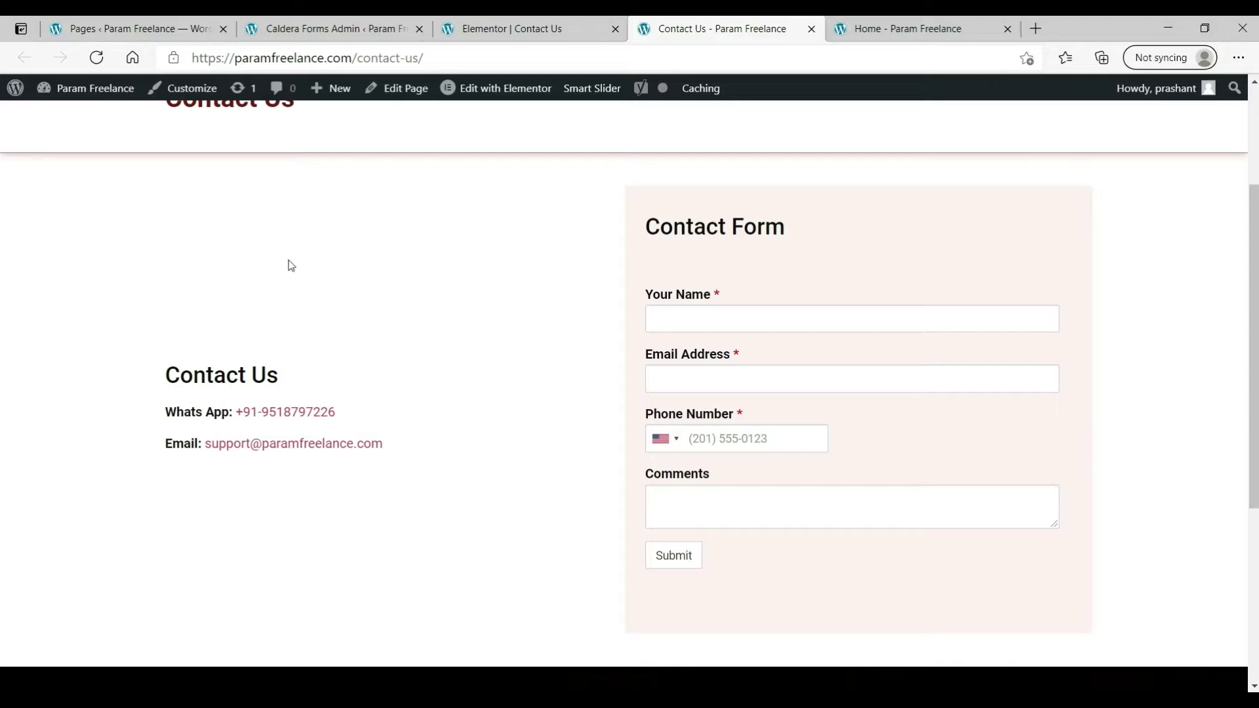
scroll(824, 269, "down", 1)
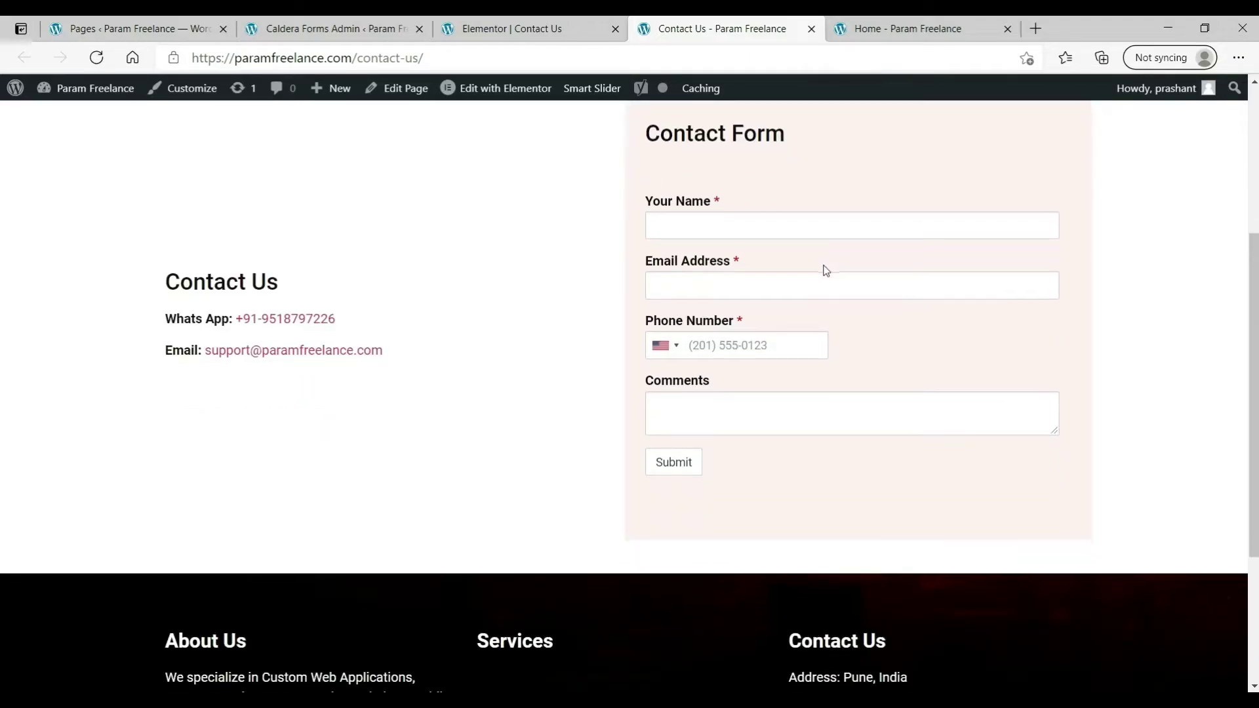
scroll(708, 310, "up", 2)
scroll(679, 399, "down", 5)
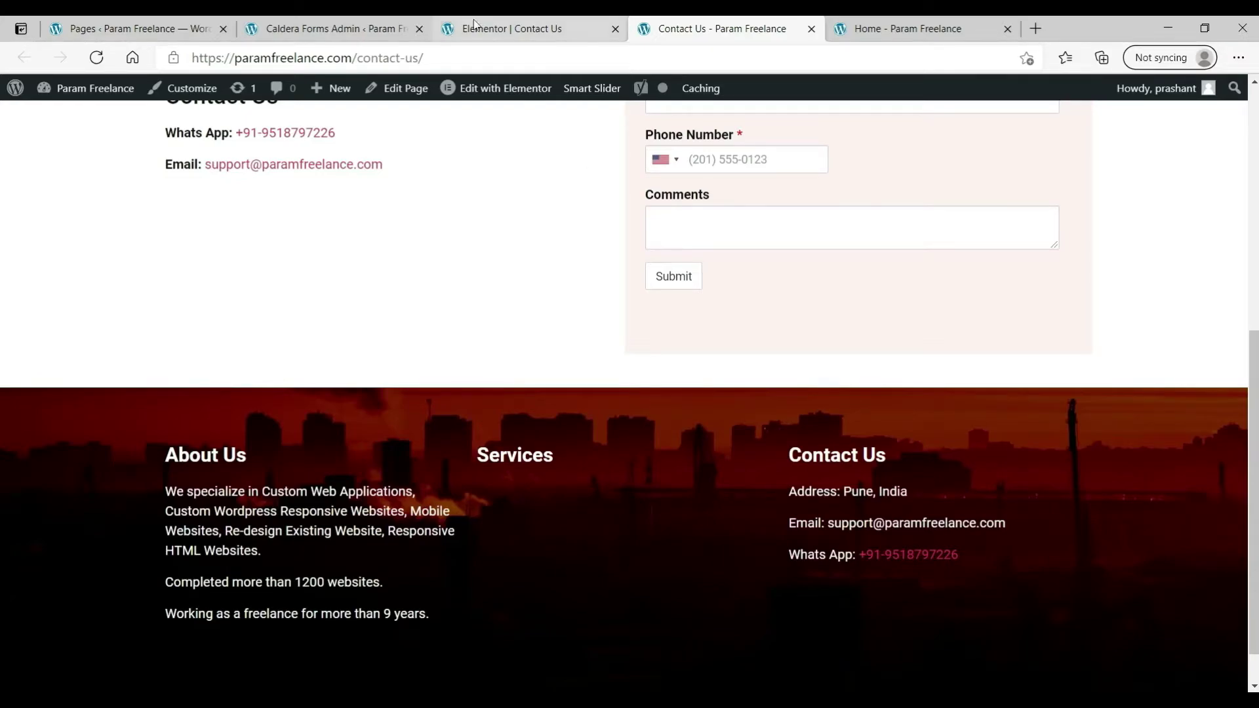
- Add a single-column section below the contact form section of the Contact Us page in Elementor
left_click(500, 23)
scroll(595, 450, "down", 5)
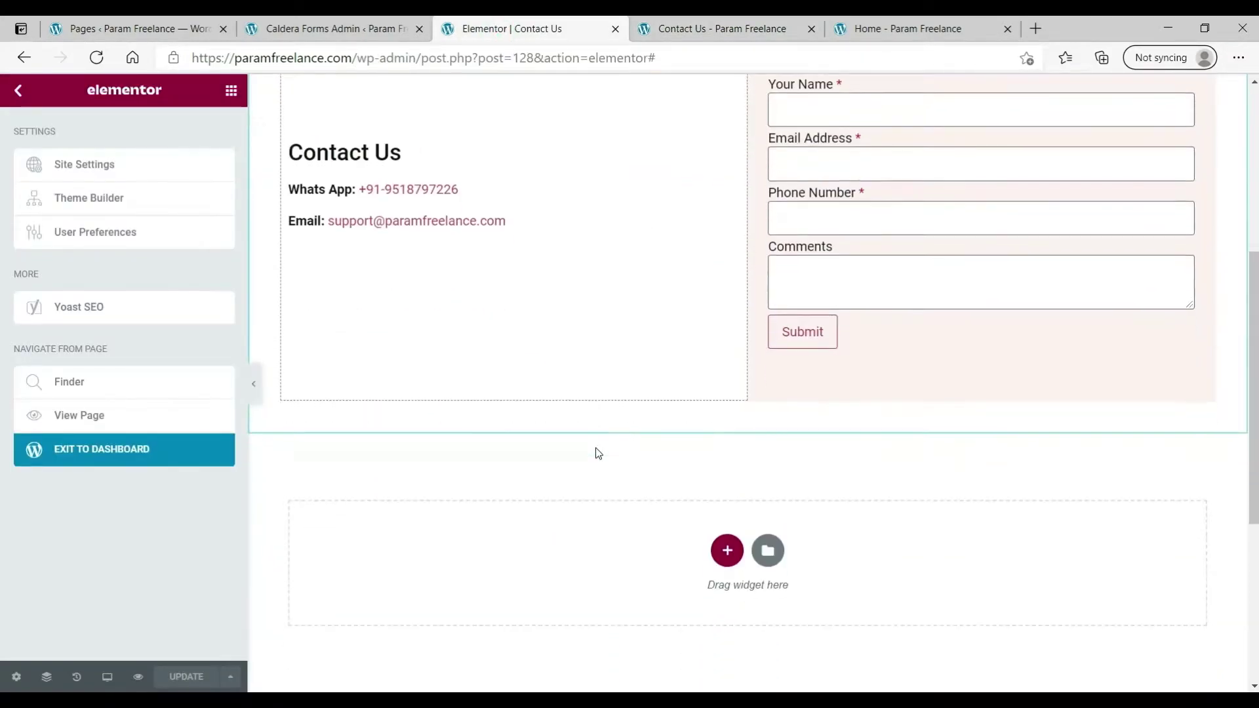
left_click(727, 554)
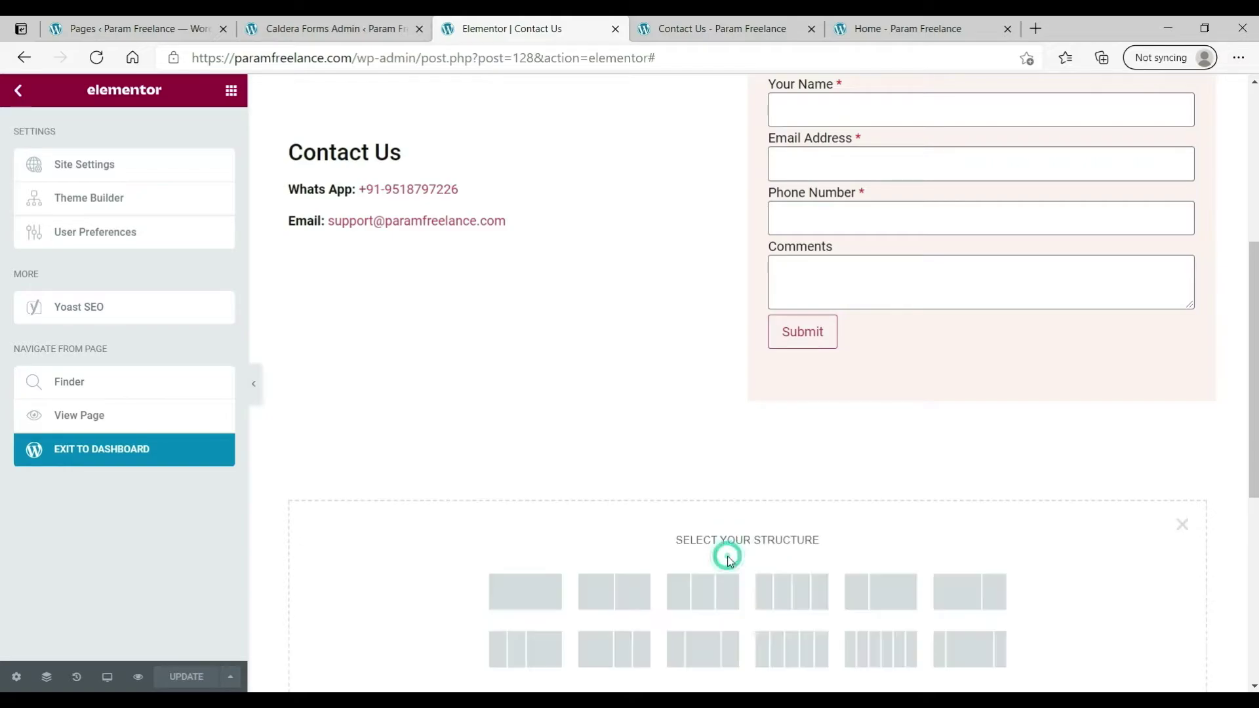
left_click(542, 606)
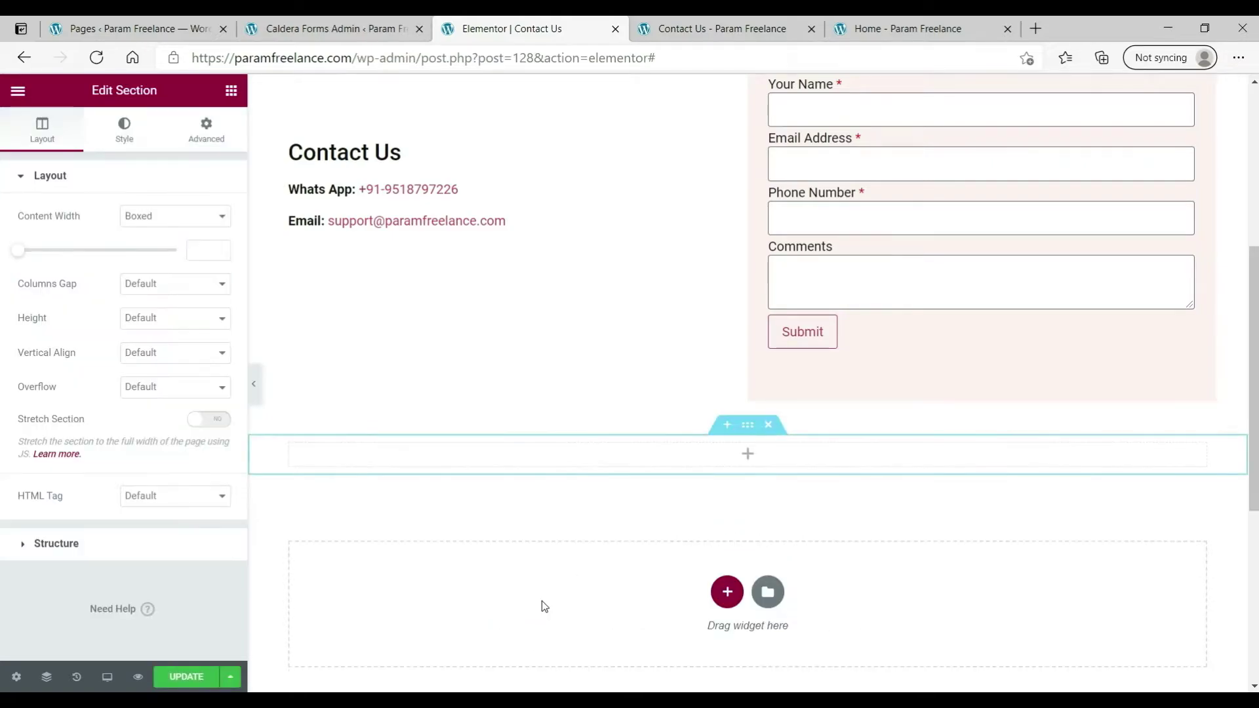
- Open google.com in a new browser tab and search for "newyork"
left_click(1036, 29)
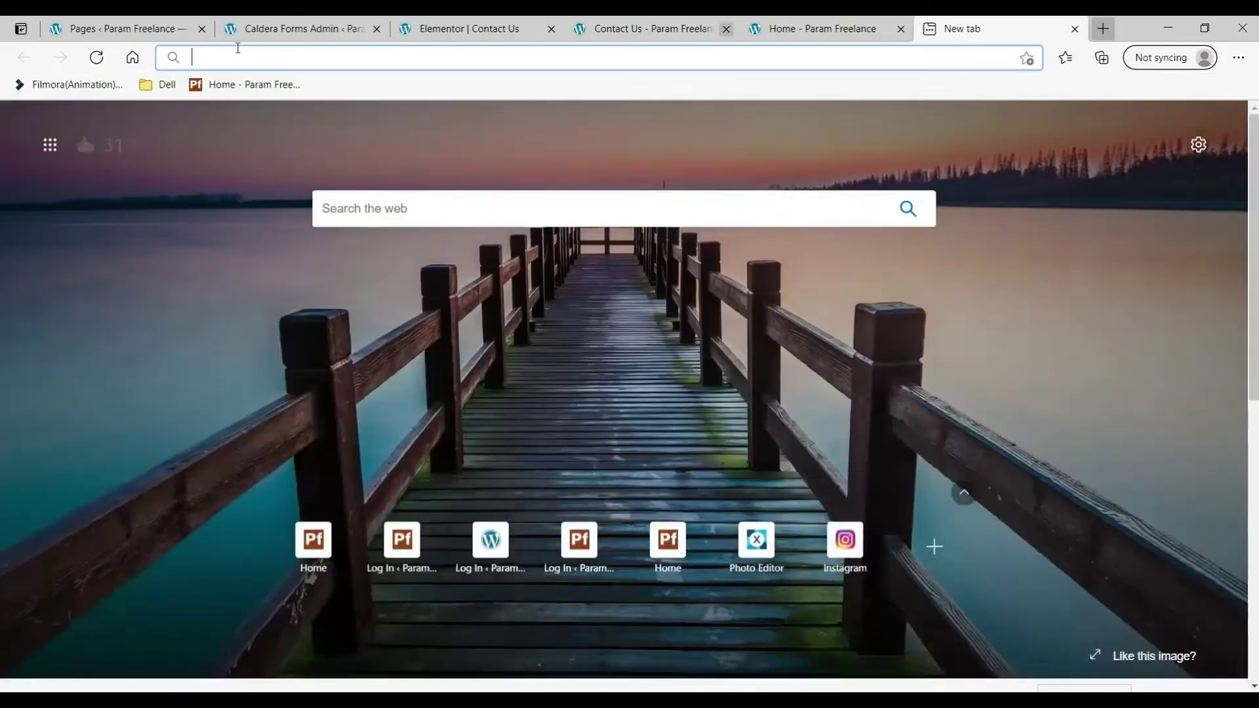
type("google.com")
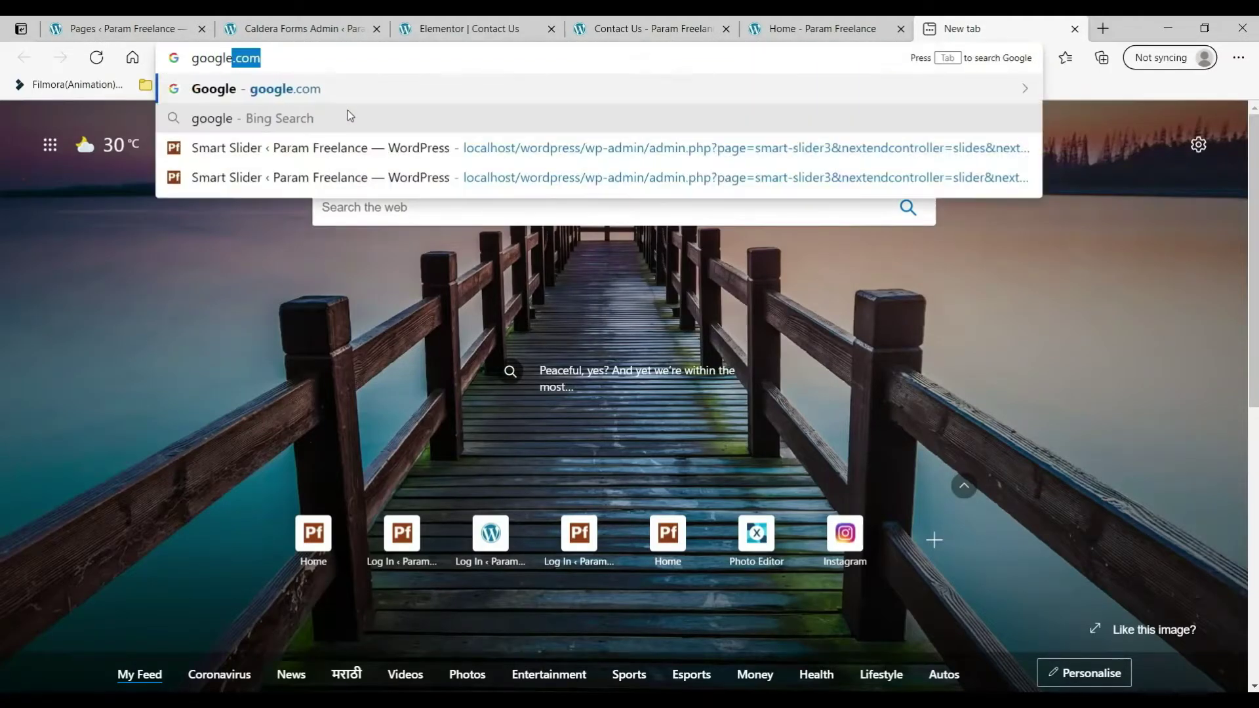
key("Return")
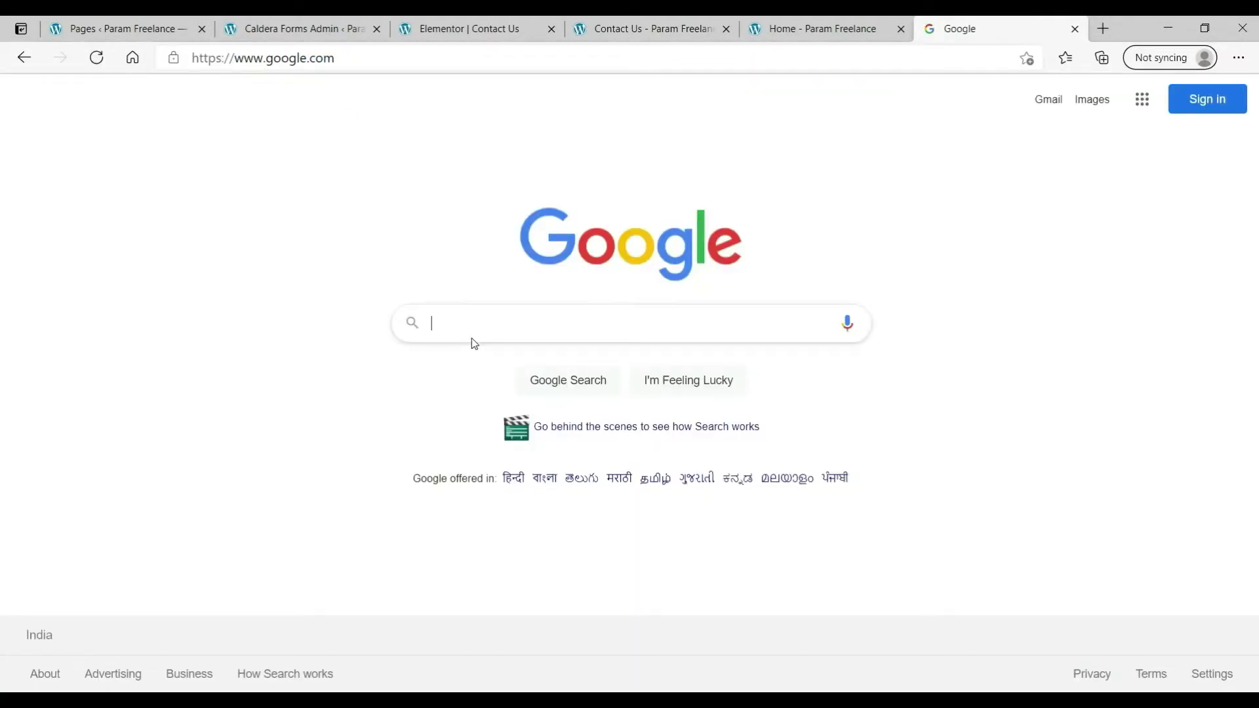
type("ney")
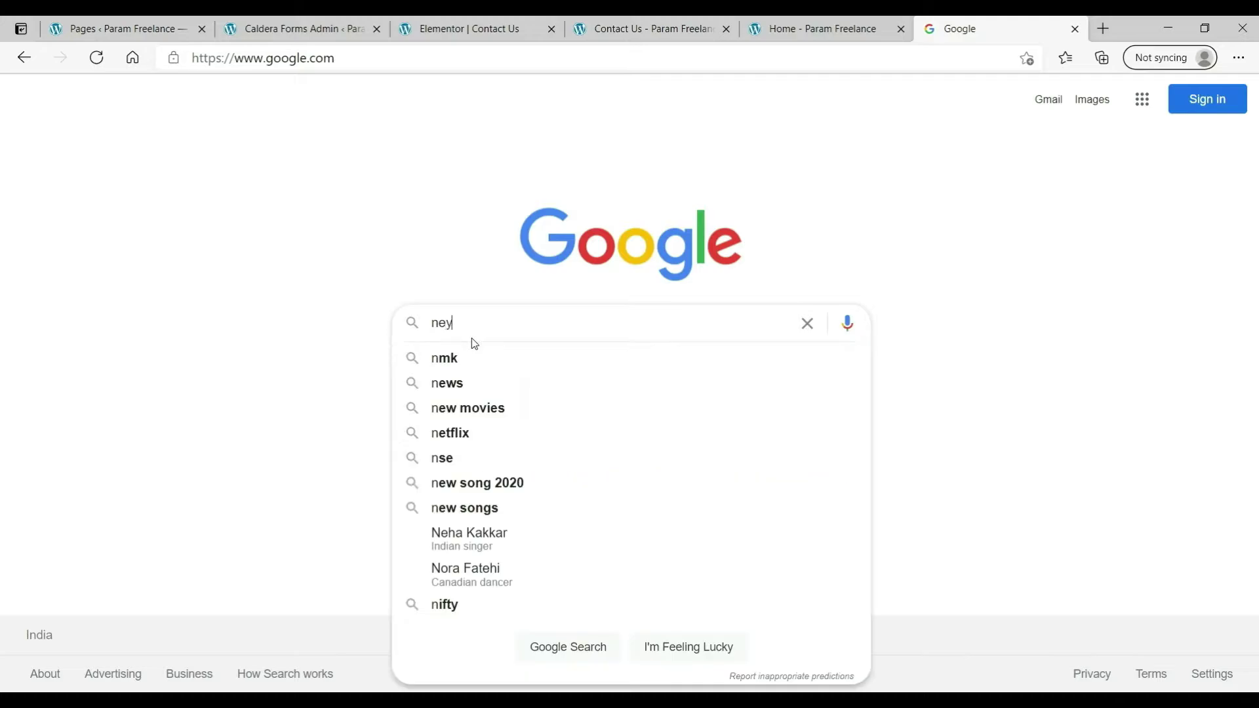
key("BackSpace")
type("wyork")
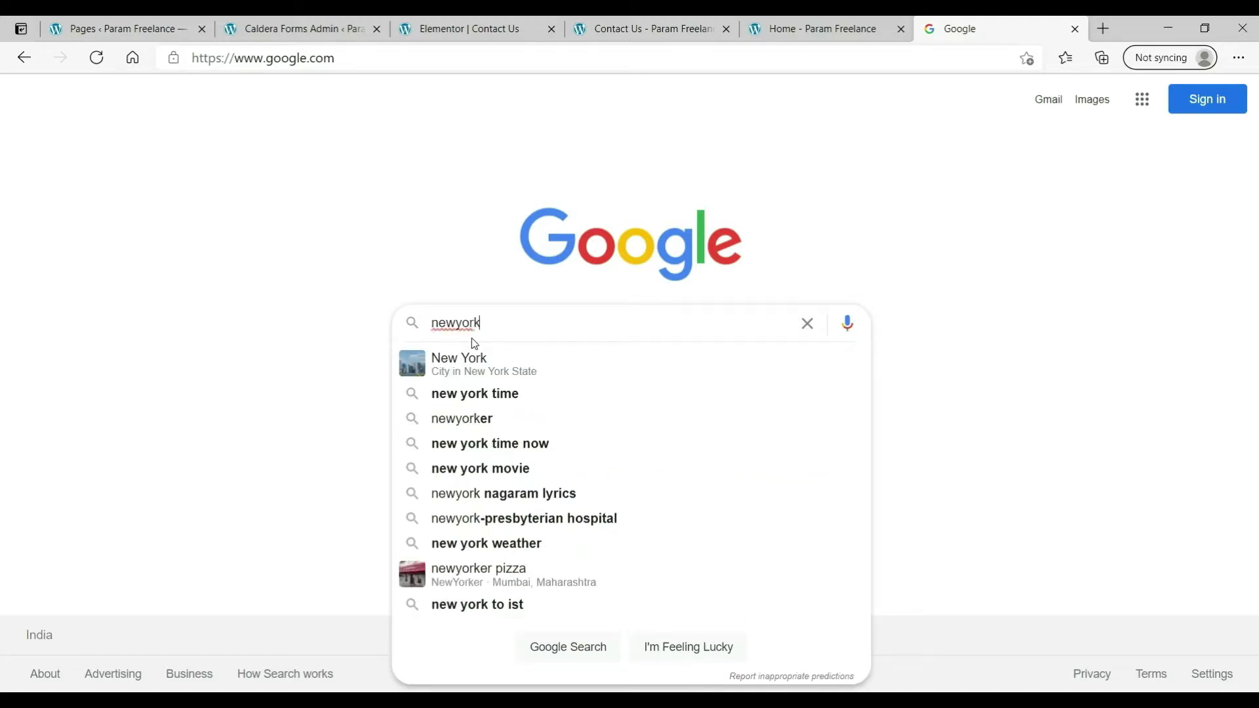
key("Return")
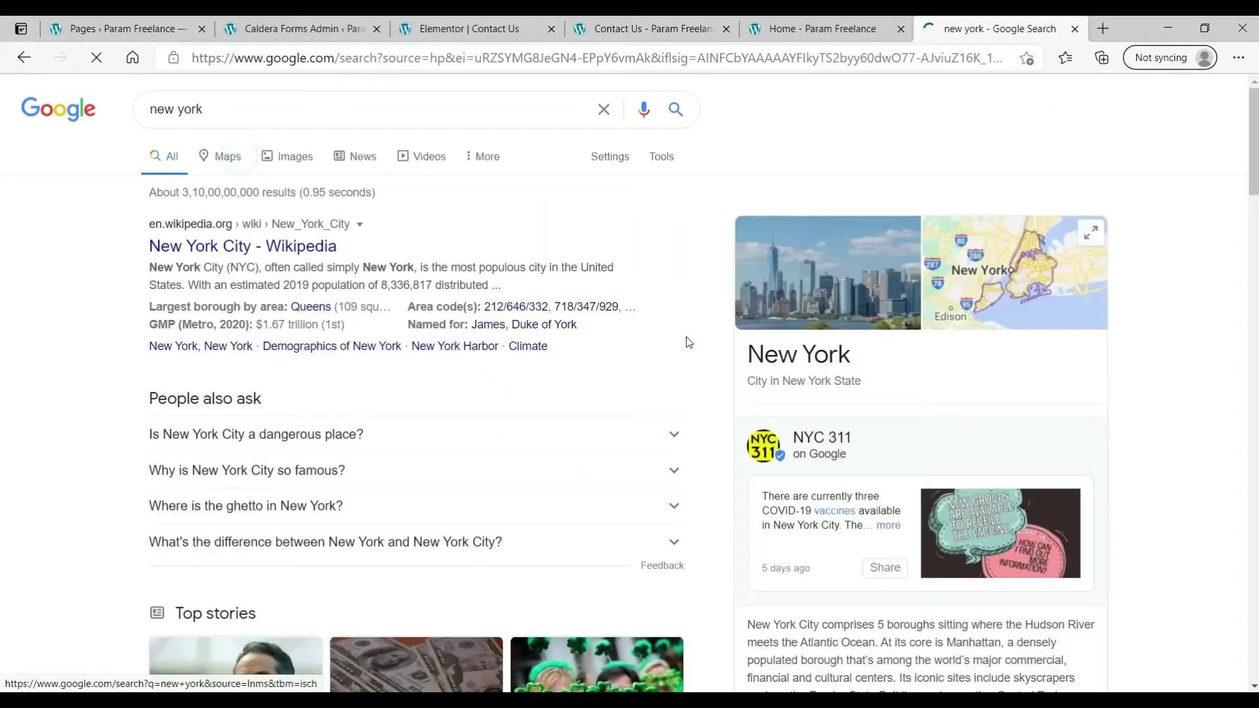
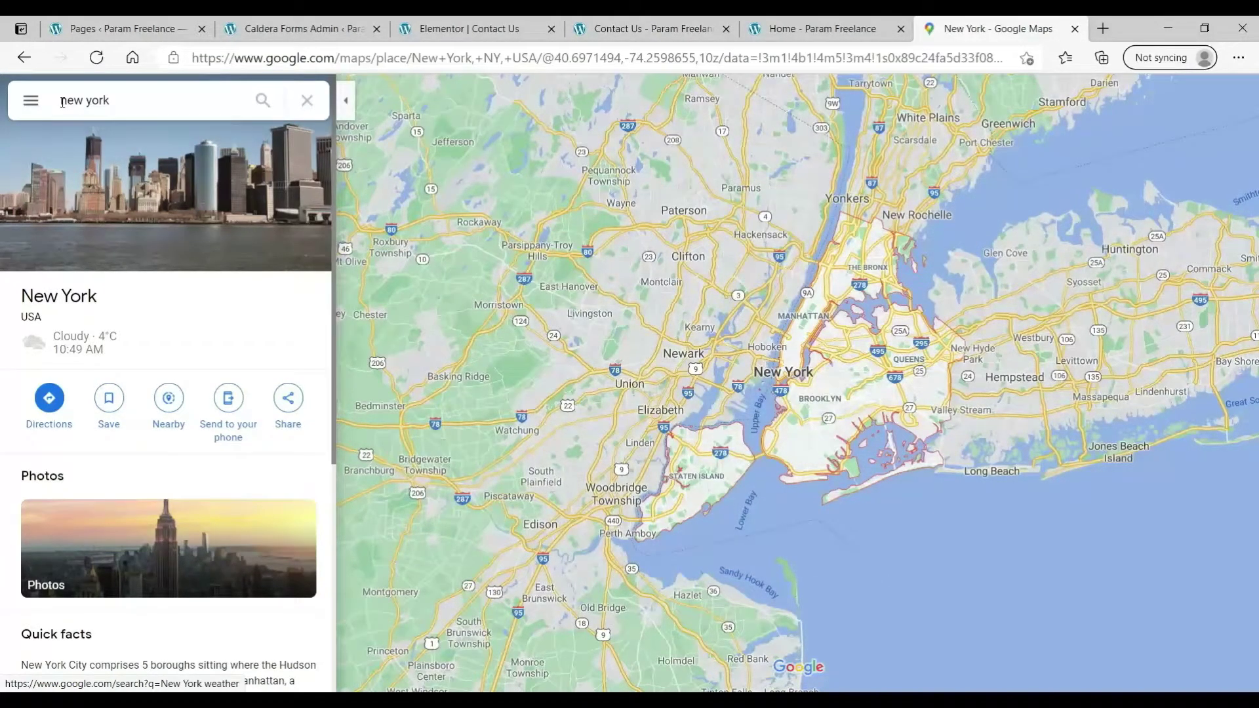
- Open the embed option in the New York map's sharing dialog and copy the medium-size iframe code
left_click(287, 400)
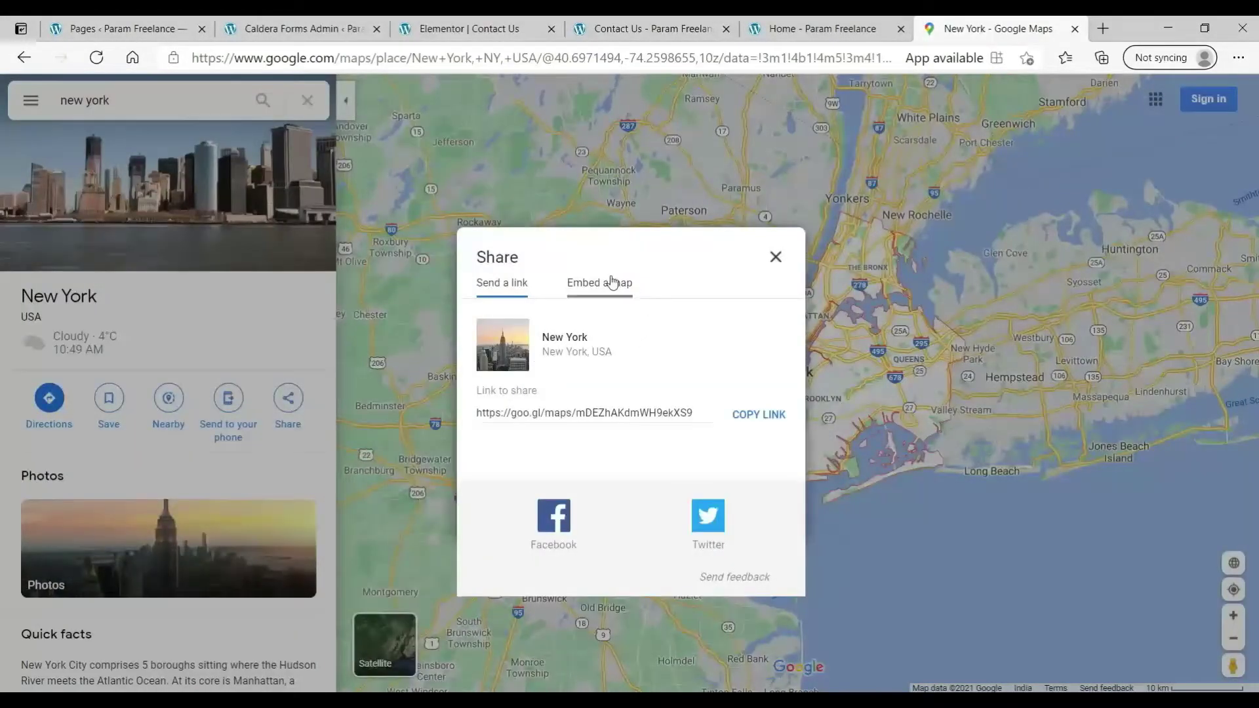
left_click(605, 290)
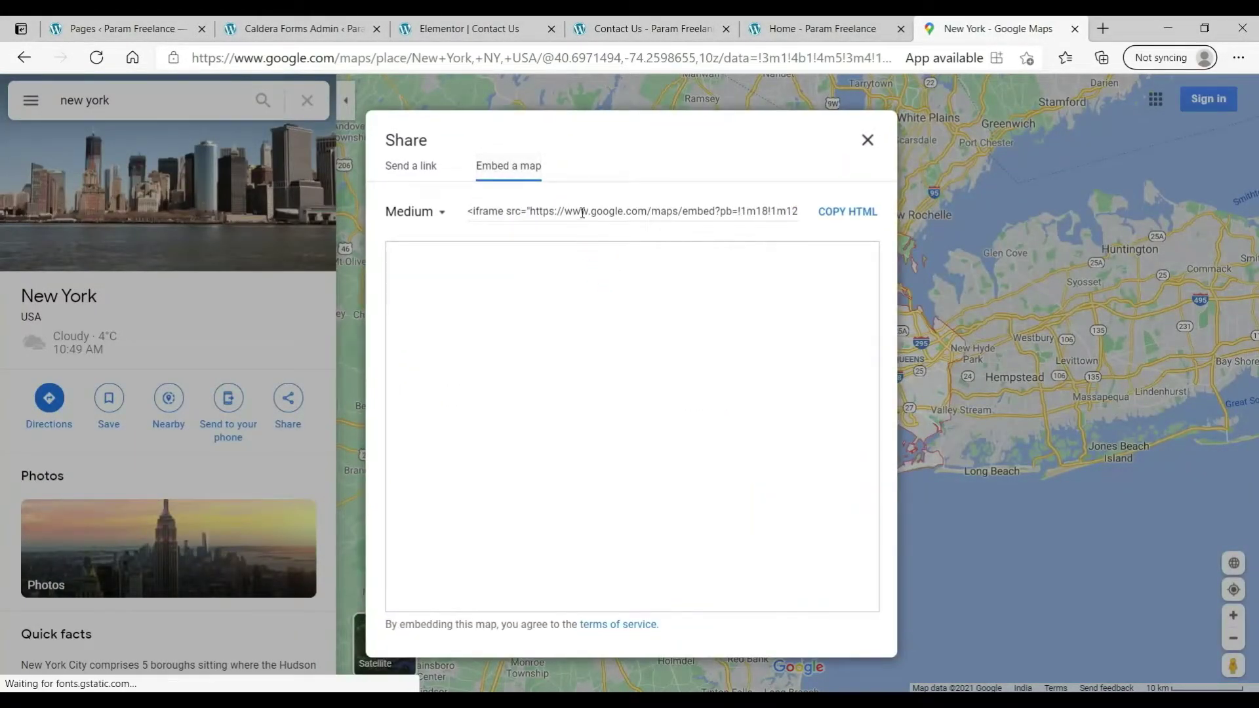
left_click(582, 213)
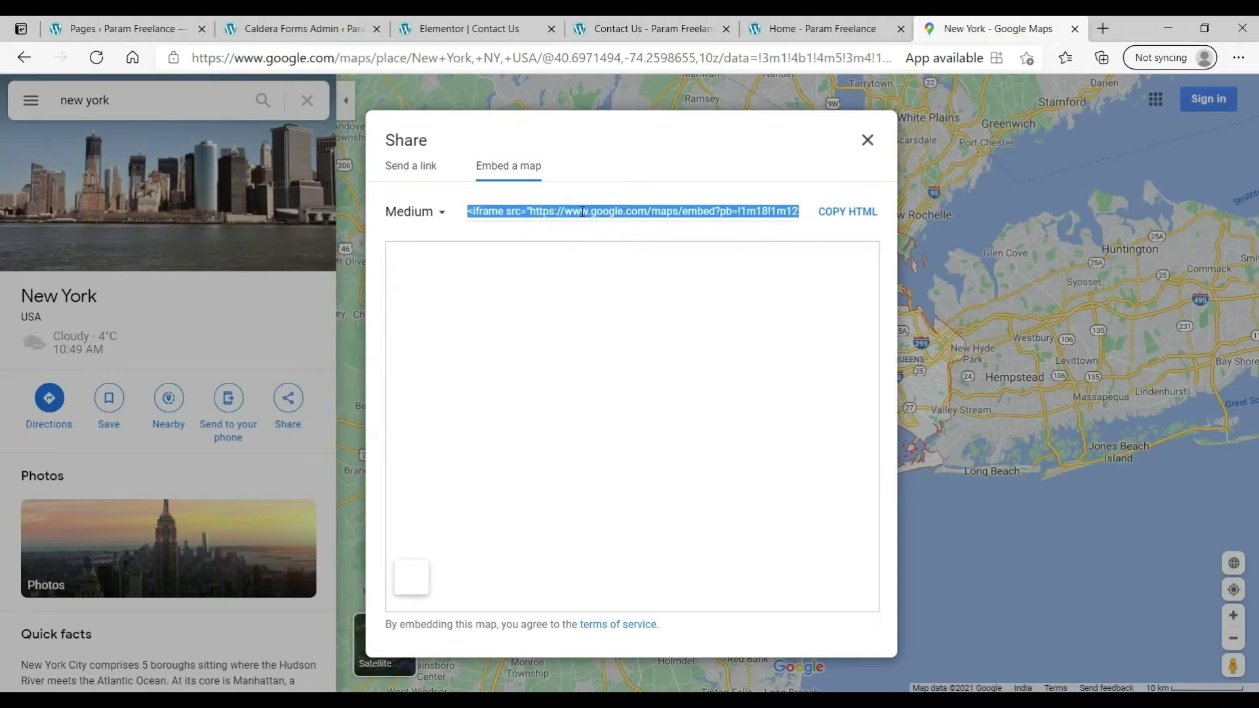
- Add an HTML widget to the empty section of the Contact Us page in Elementor and paste the map's iframe code into it
left_click(593, 30)
left_click(486, 31)
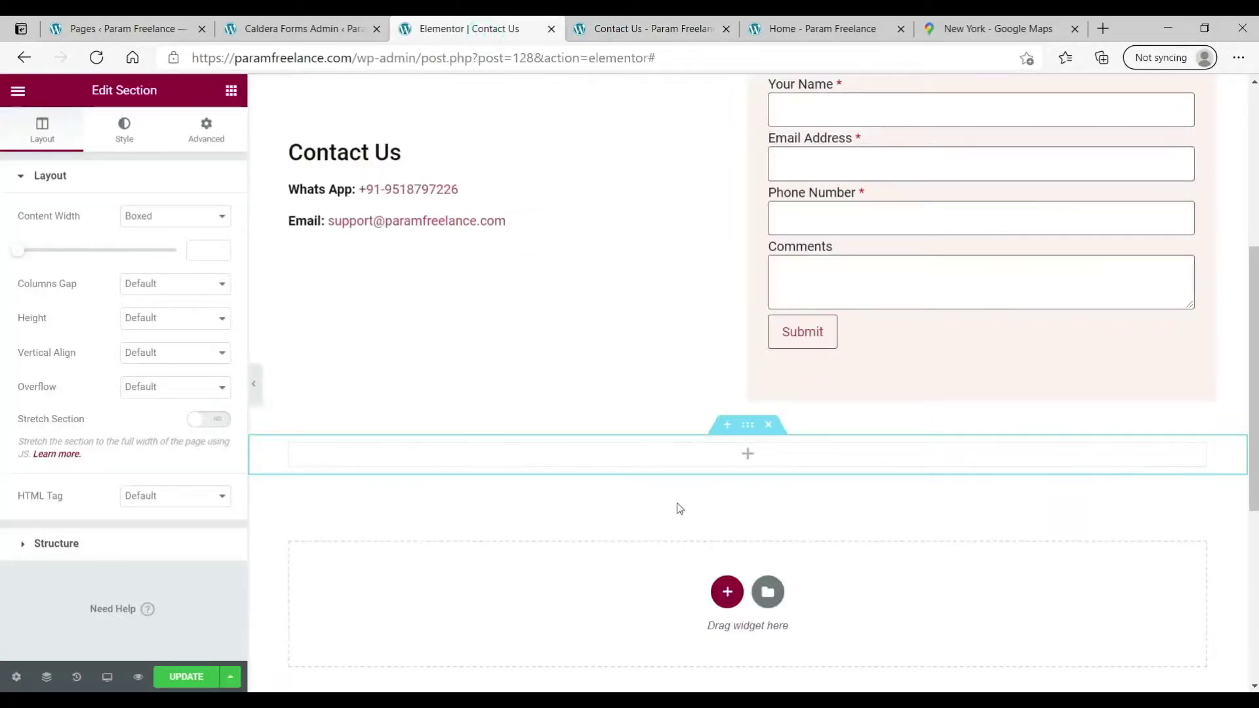
left_click(748, 454)
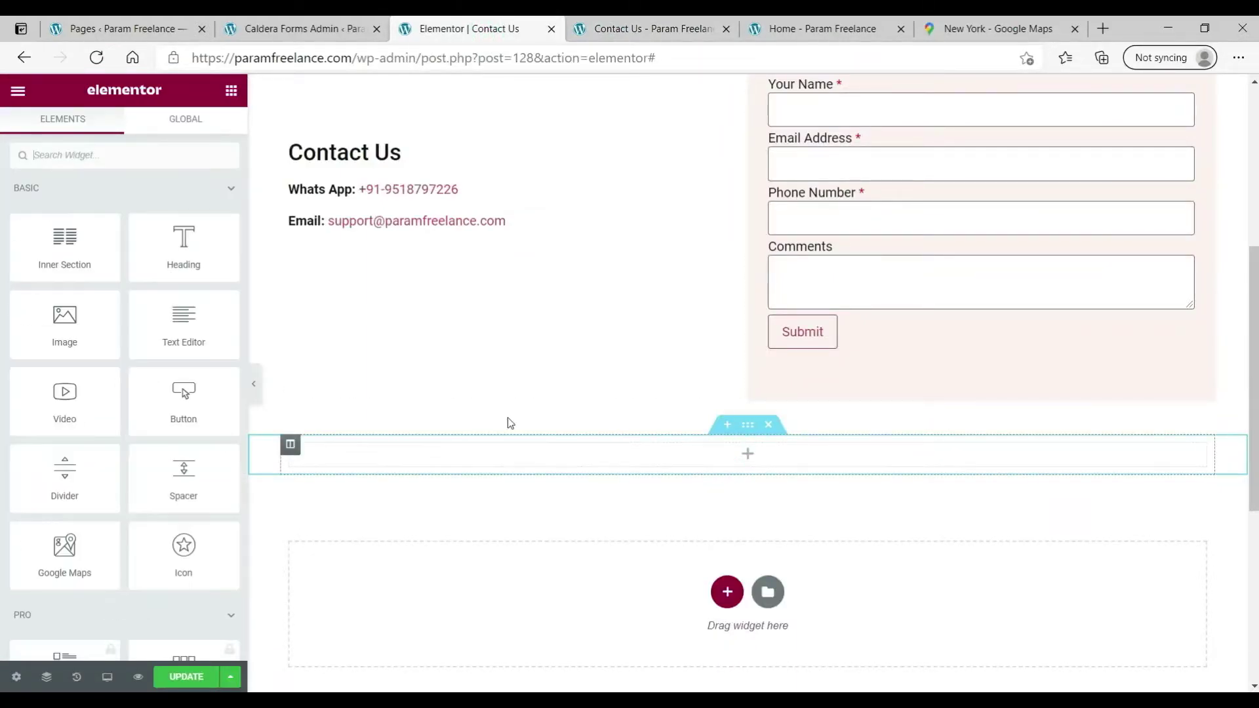
left_click(107, 154)
type("html")
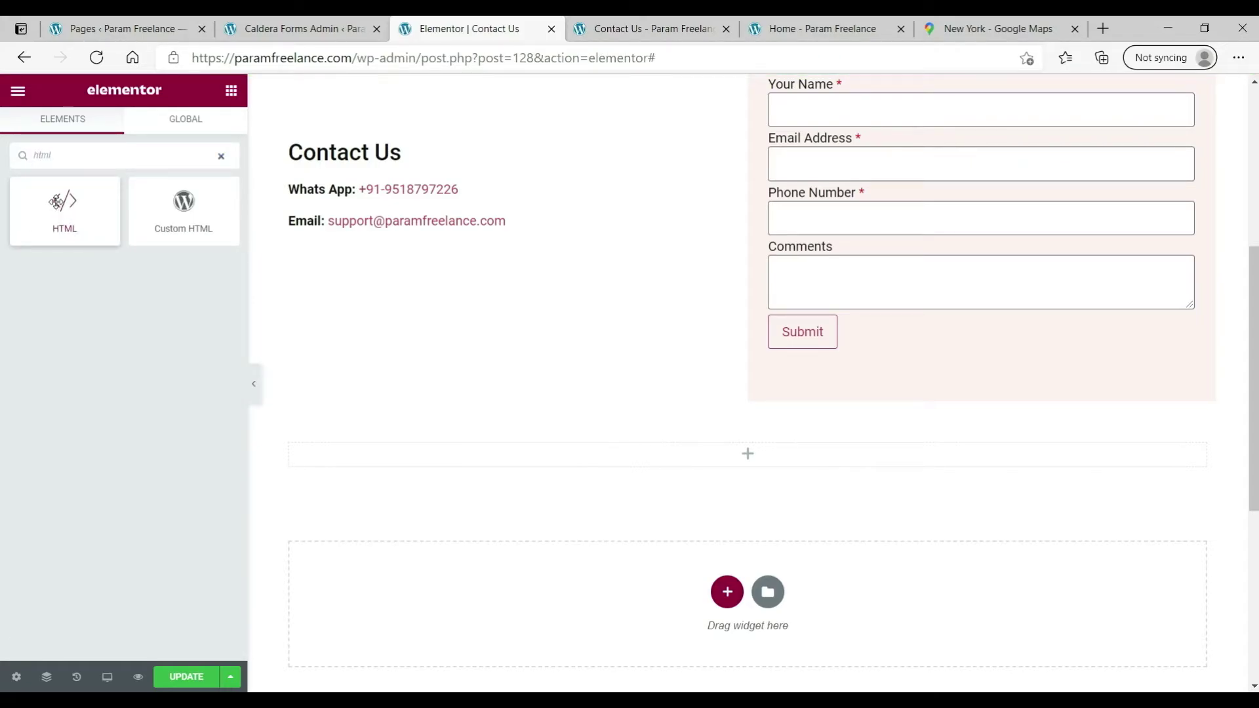
left_click_drag(56, 201, 575, 464)
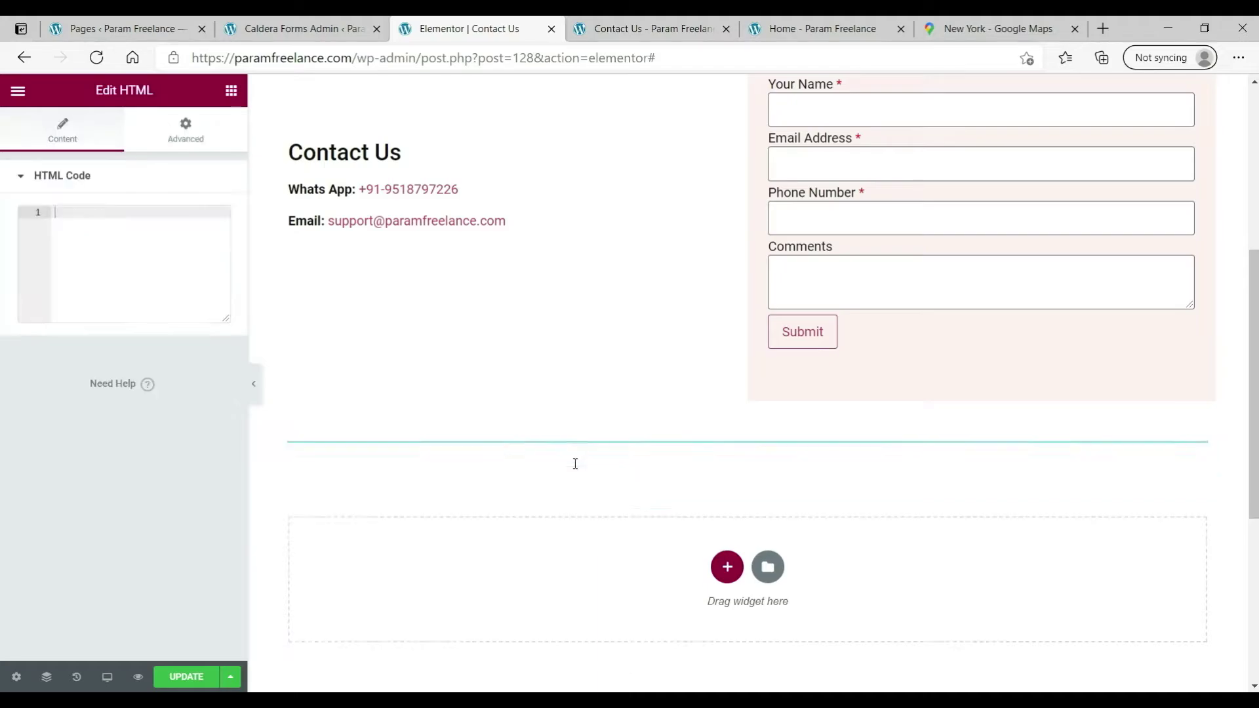
left_click(156, 257)
key("ctrl+v")
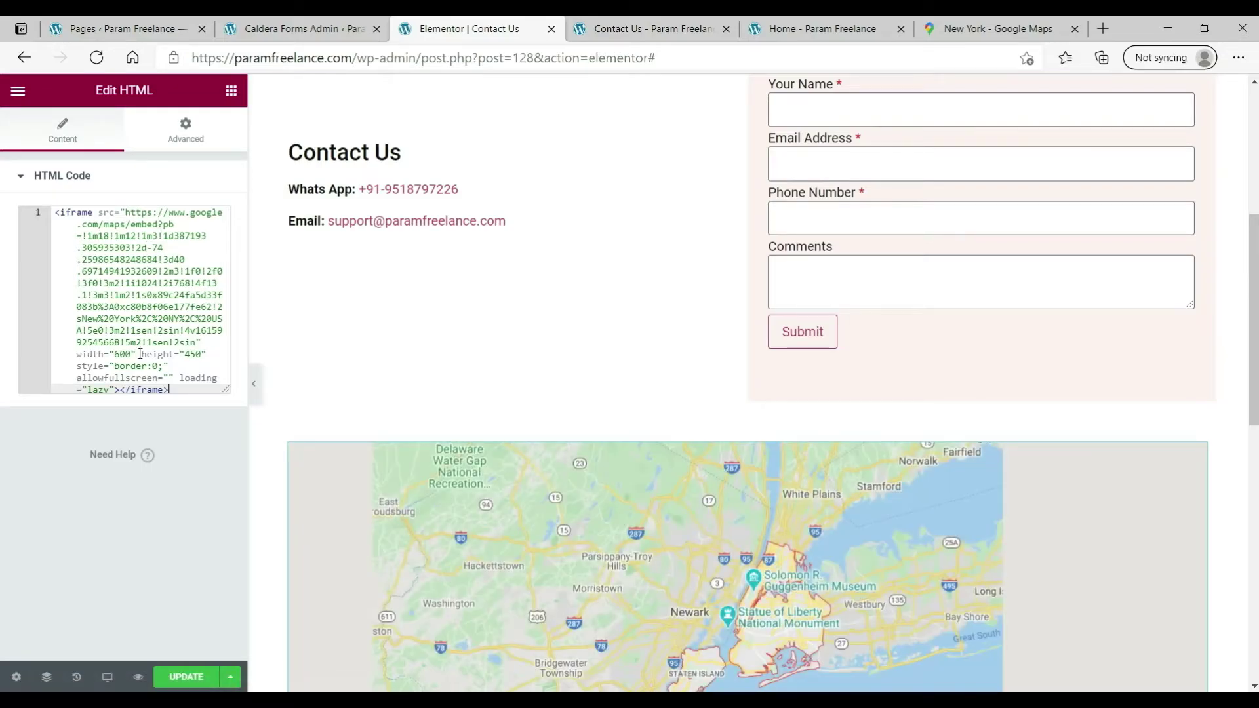
- Set the map iframe's width to 100%, update the page and check the map on the reloaded live Contact Us page
double_click(119, 354)
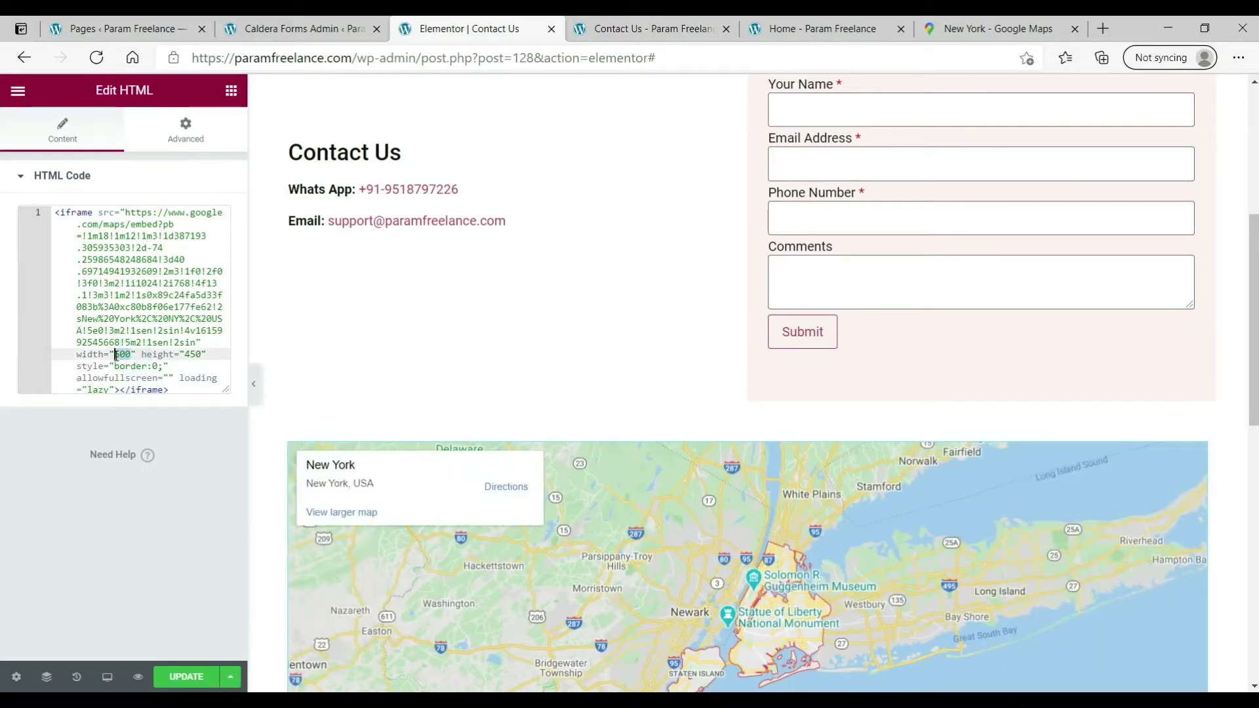
type("100")
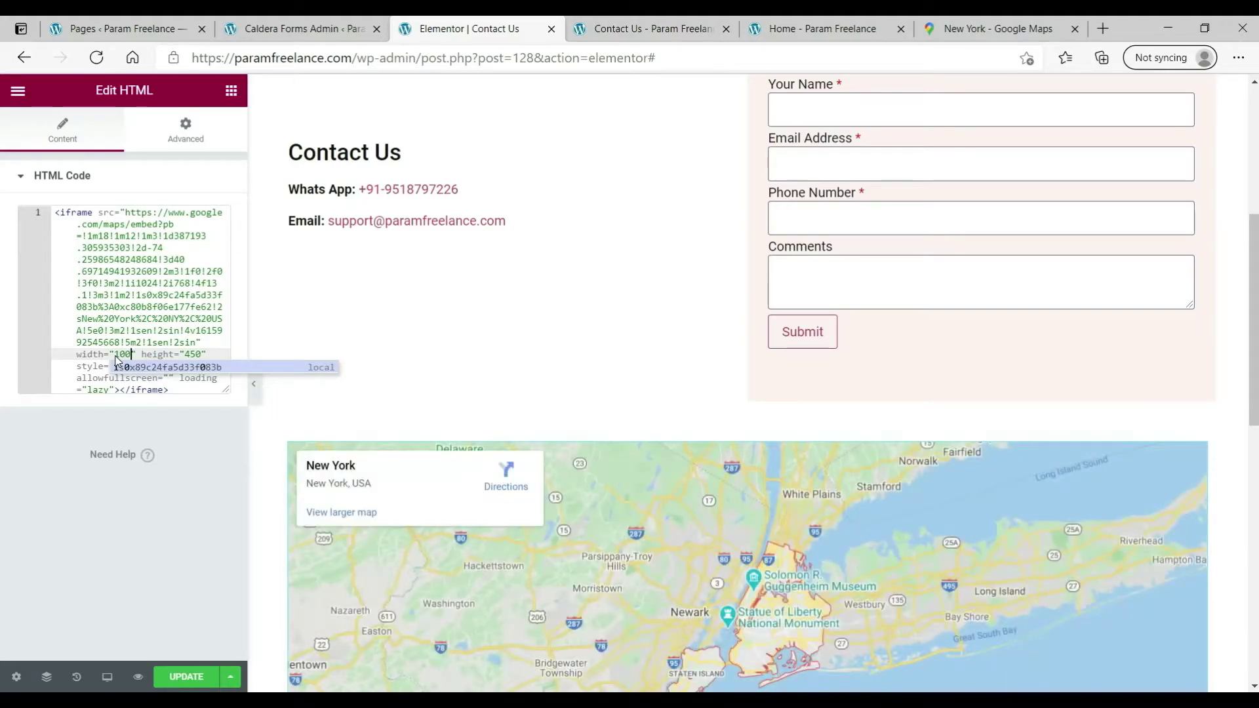
type("%")
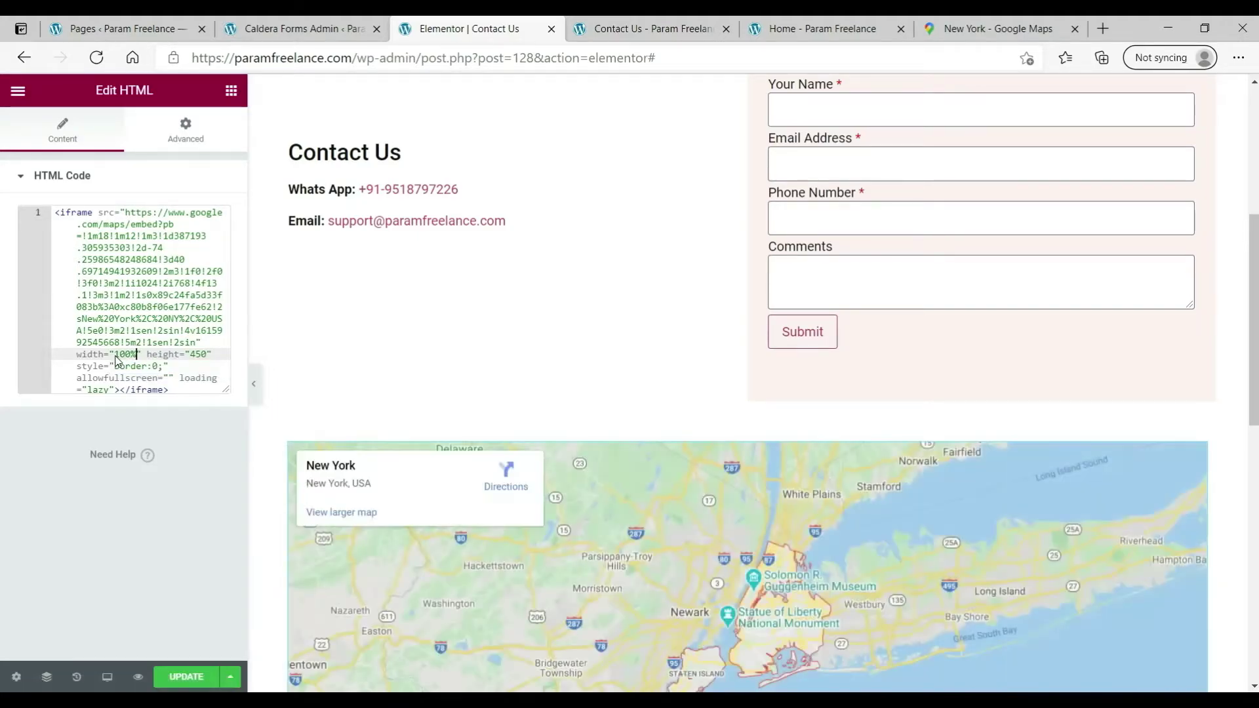
left_click(186, 676)
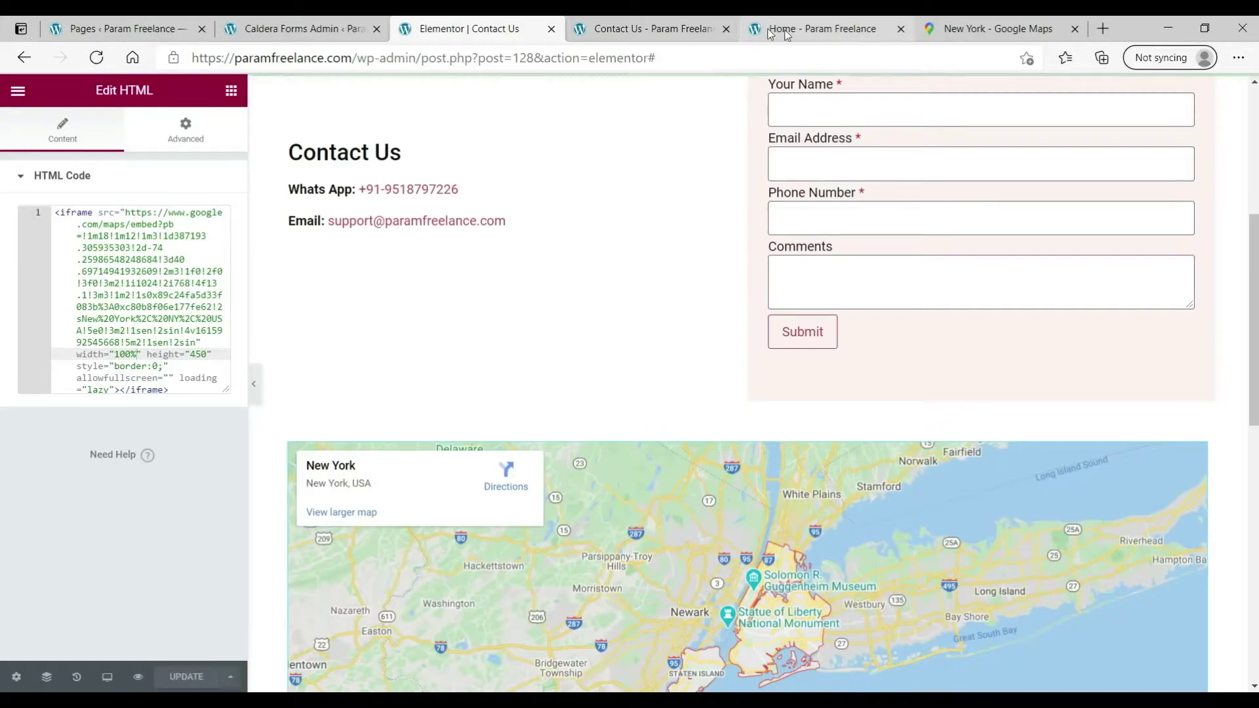
left_click(646, 28)
left_click(96, 57)
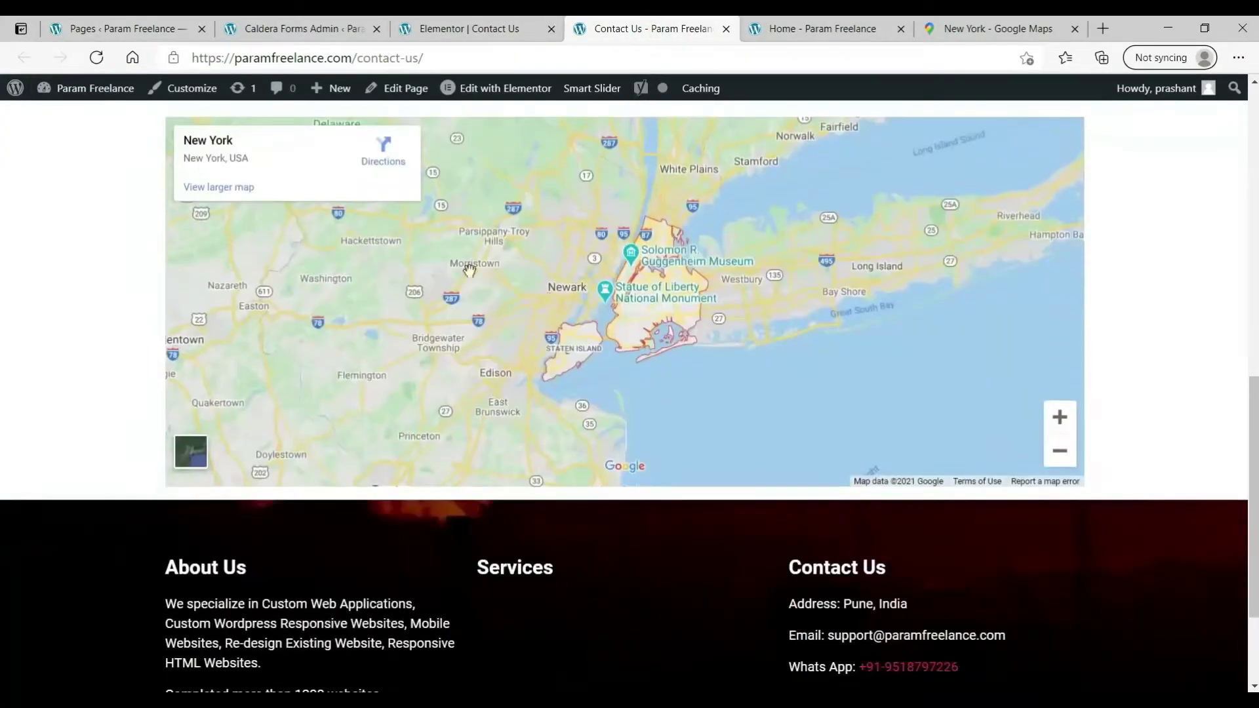
- Set the map section's content width to Full Width with Stretch Section on, update the page and check it live
left_click(469, 31)
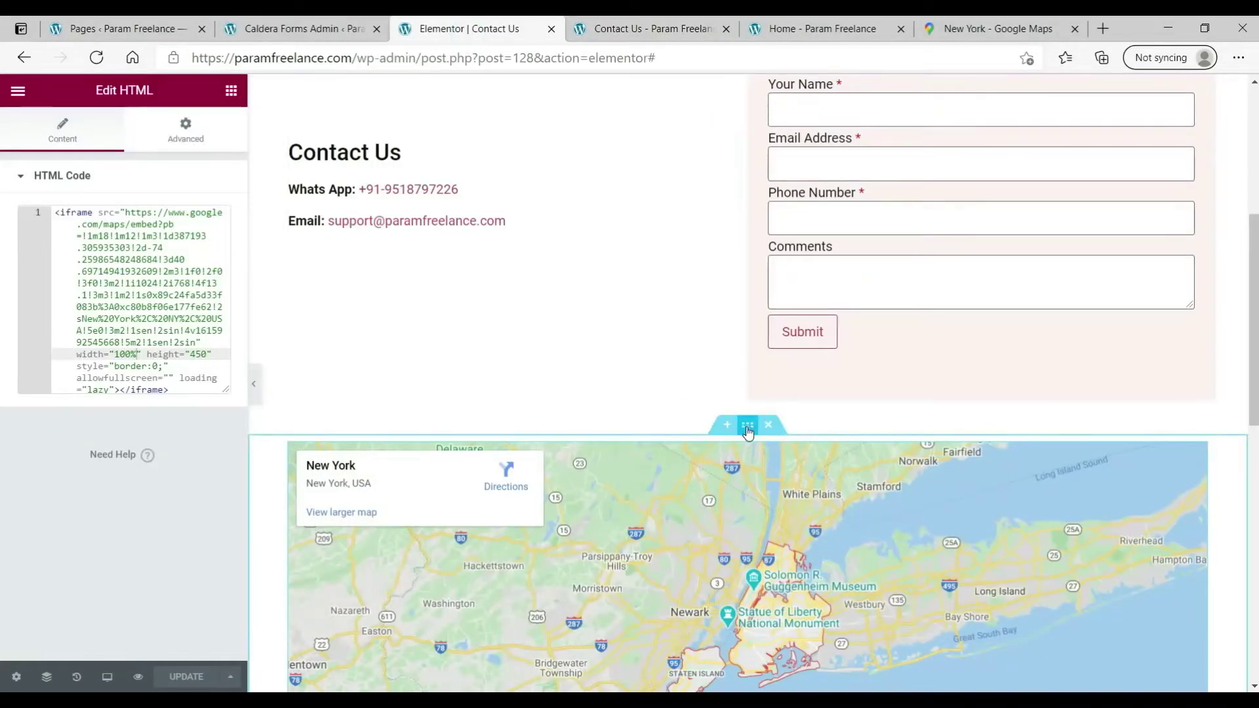
left_click(748, 430)
left_click(177, 216)
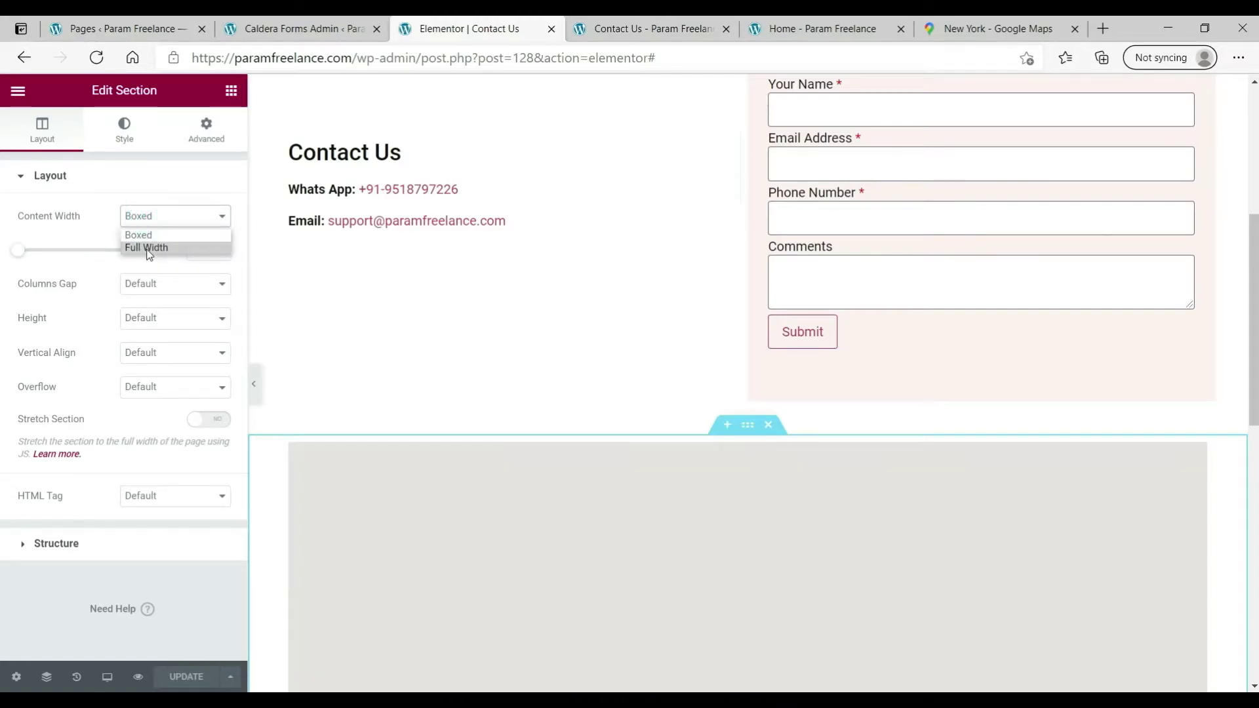
left_click(147, 248)
left_click(207, 389)
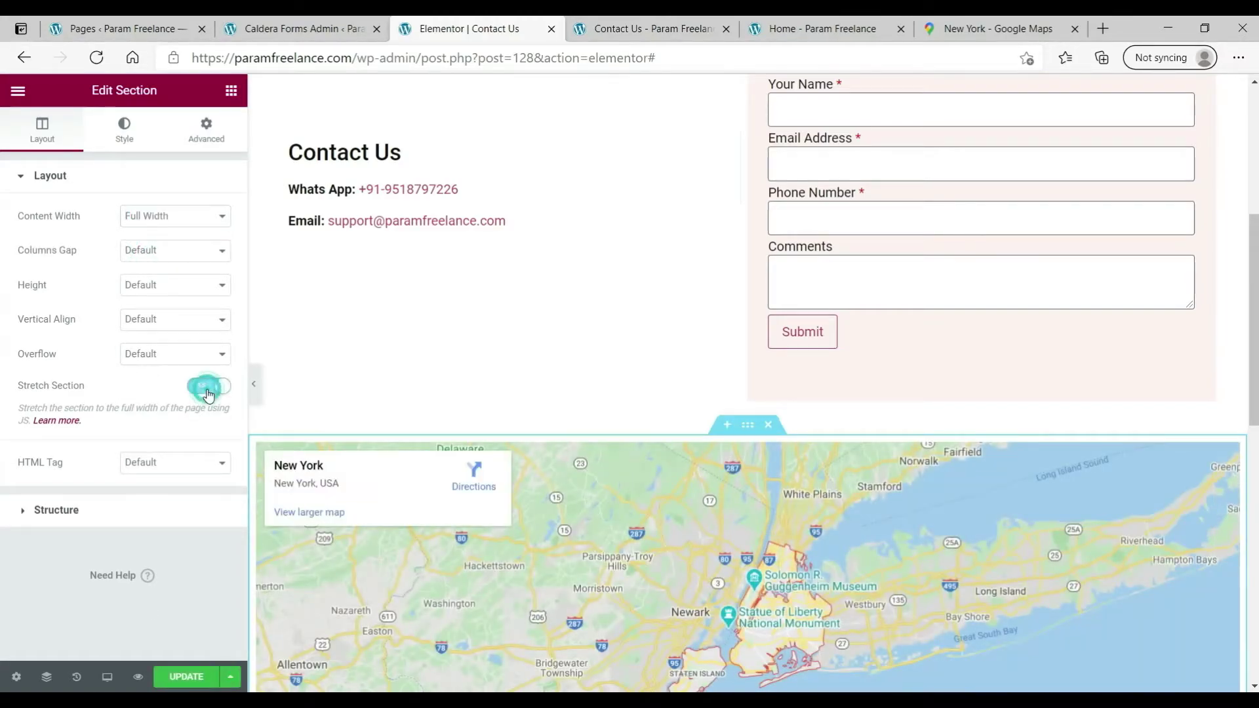
left_click(183, 676)
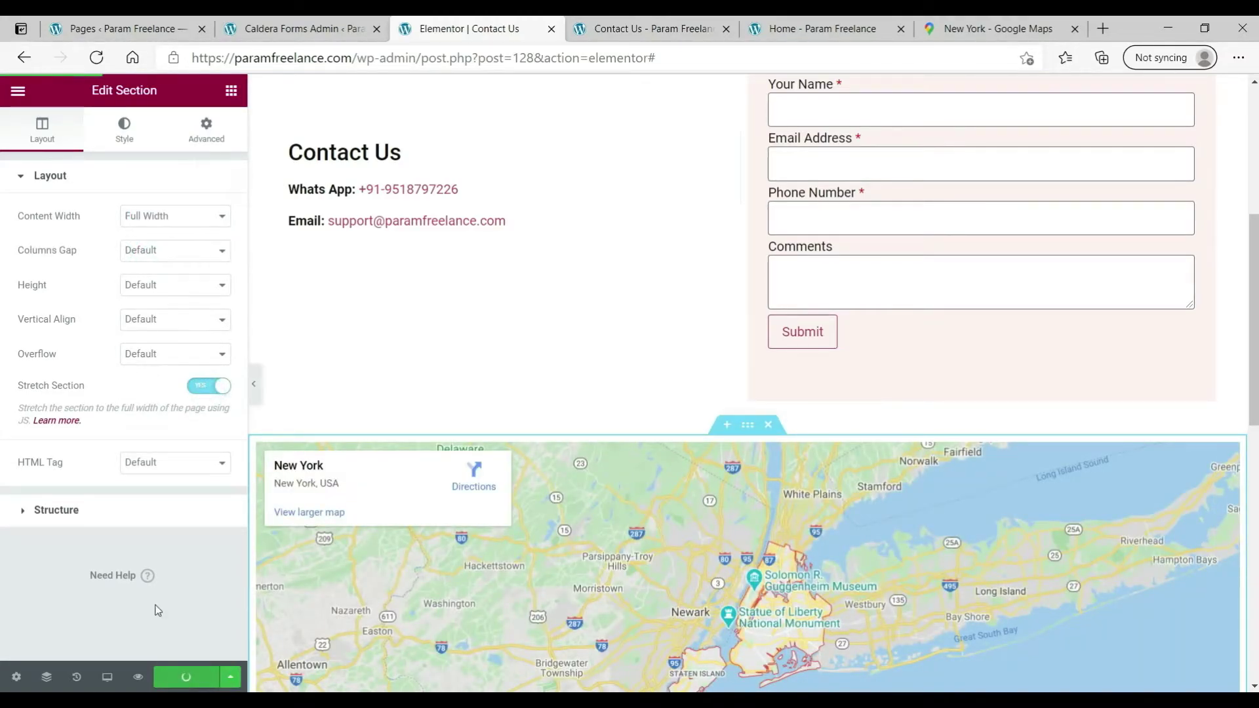
left_click(613, 29)
left_click(97, 58)
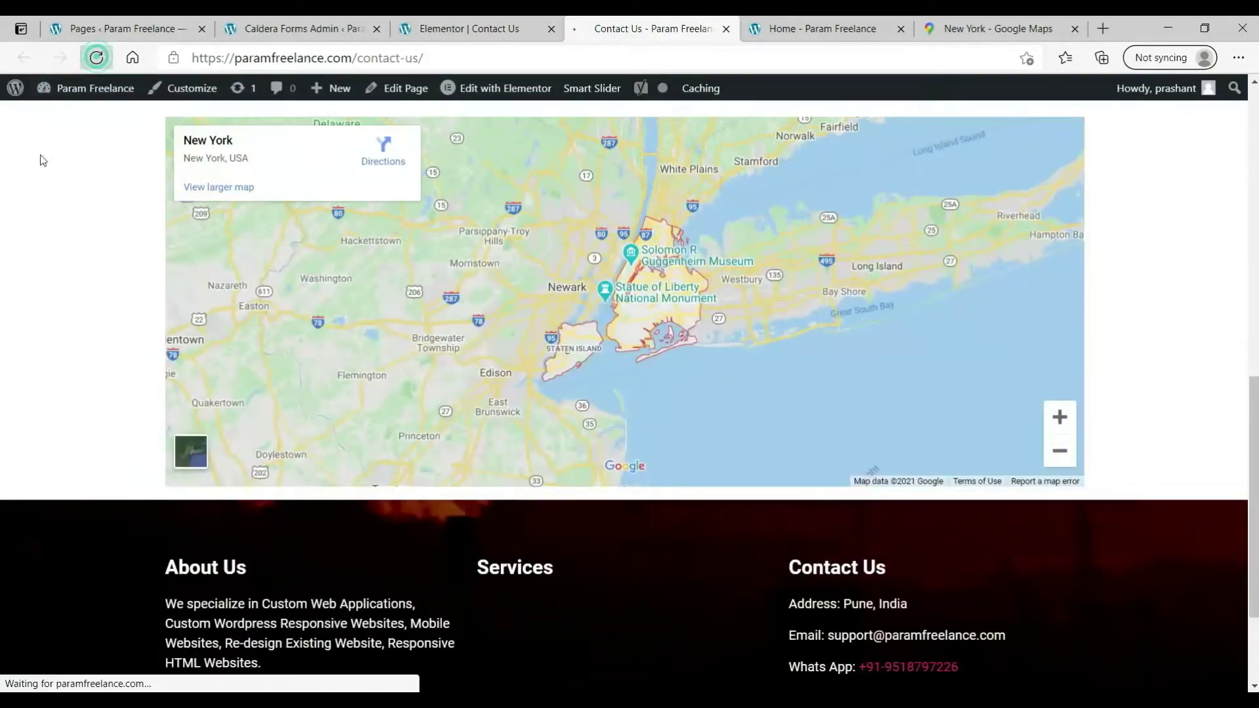
scroll(548, 289, "up", 3)
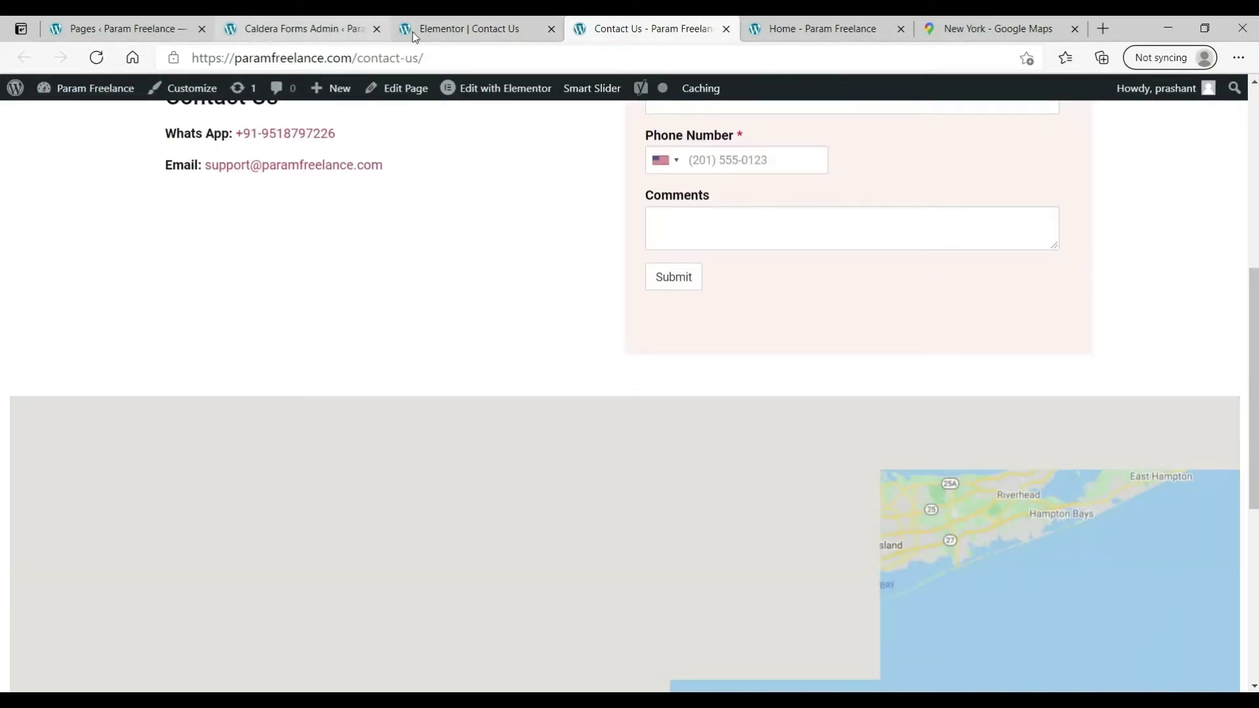
- Set the map section's columns gap to No Gap, update the page and review the reloaded live Contact Us page
left_click(415, 32)
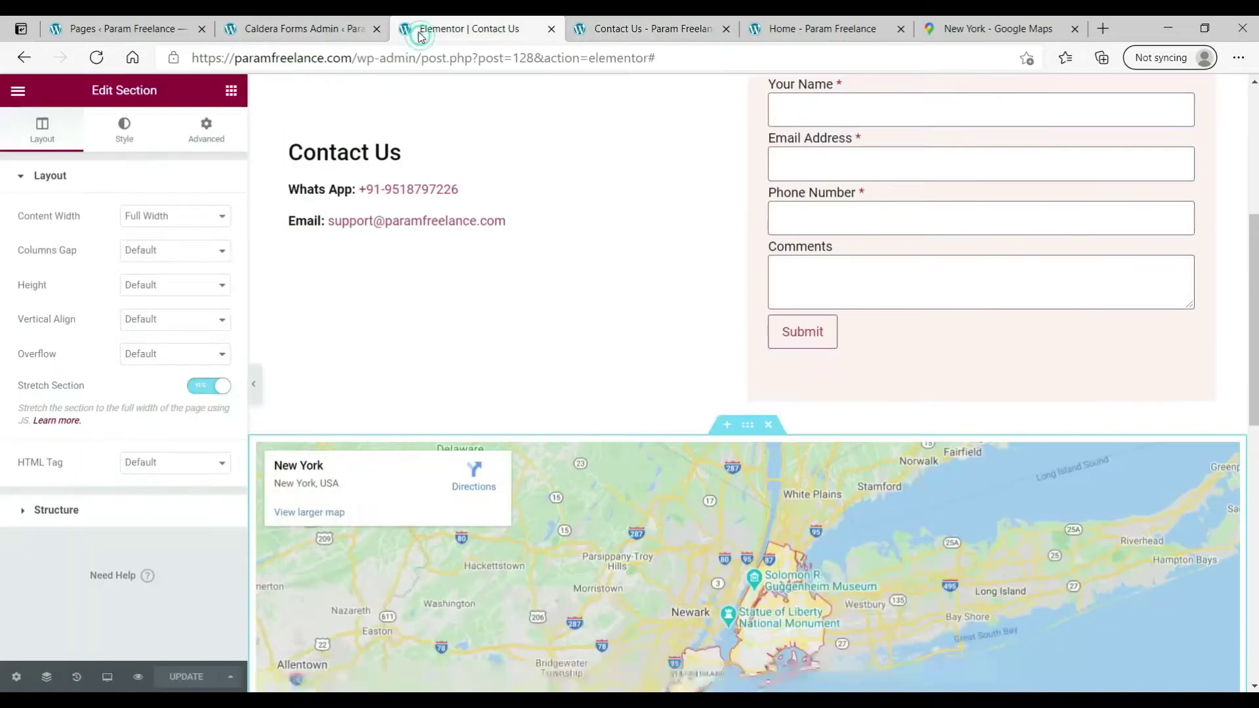
left_click(167, 250)
left_click(160, 282)
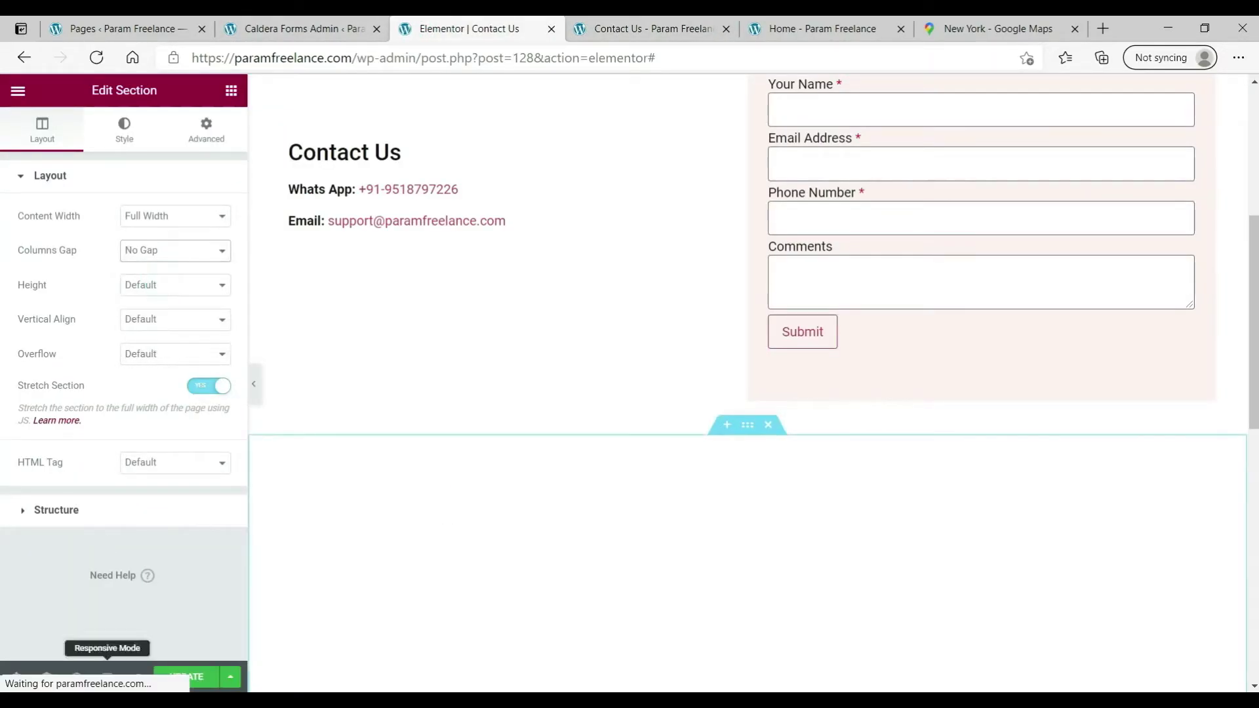
left_click(202, 684)
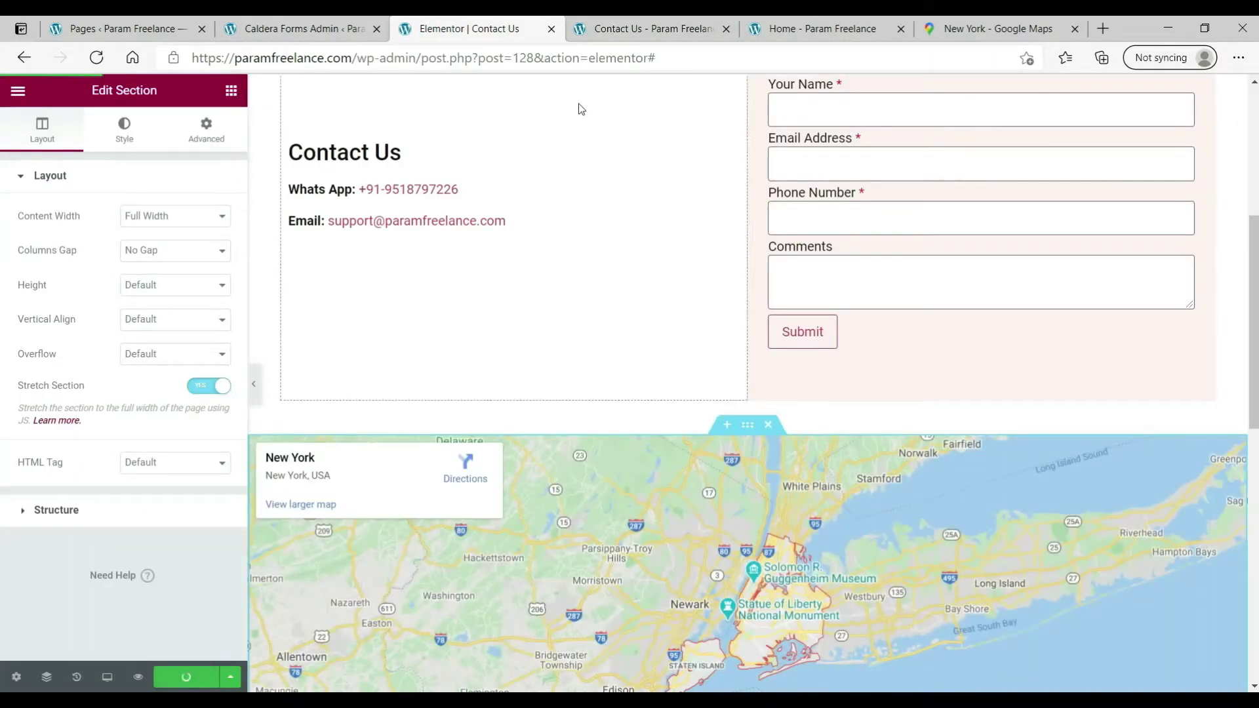
left_click(635, 28)
left_click(97, 58)
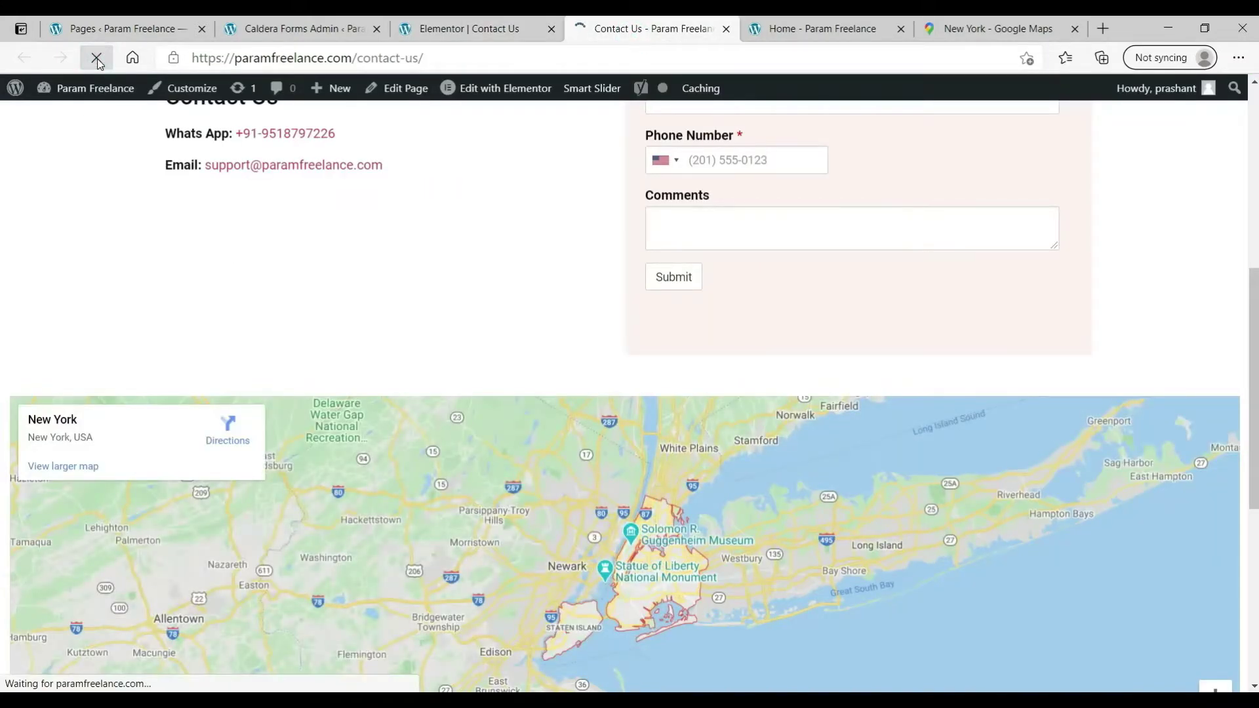
scroll(407, 286, "down", 3)
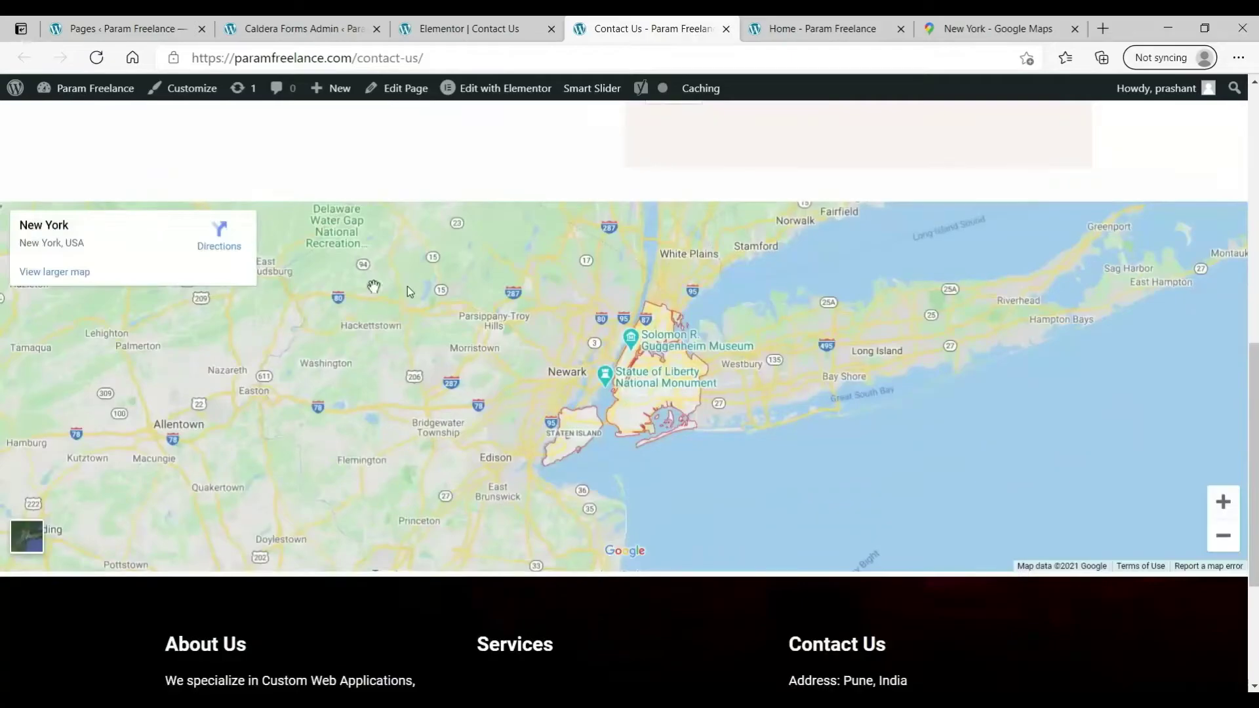
scroll(598, 413, "up", 10)
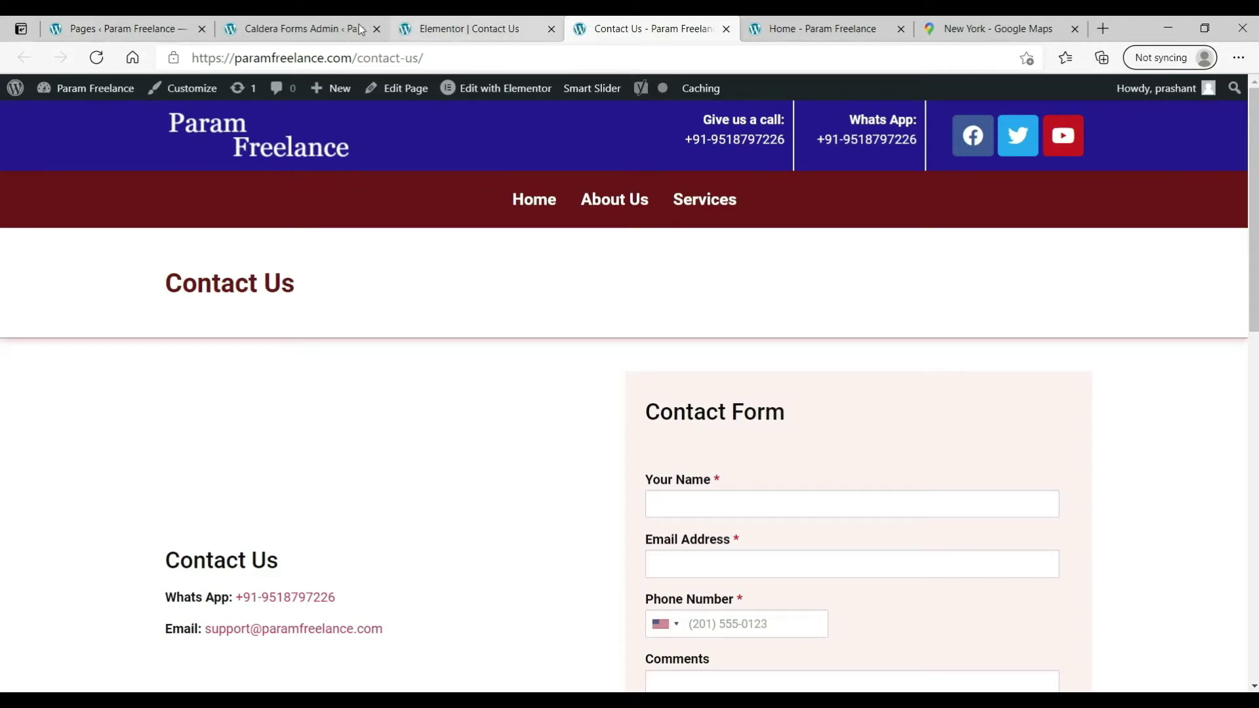
- Close the Contact Us editor, live page and Google Maps tabs, and refresh the WordPress Pages list
left_click(462, 29)
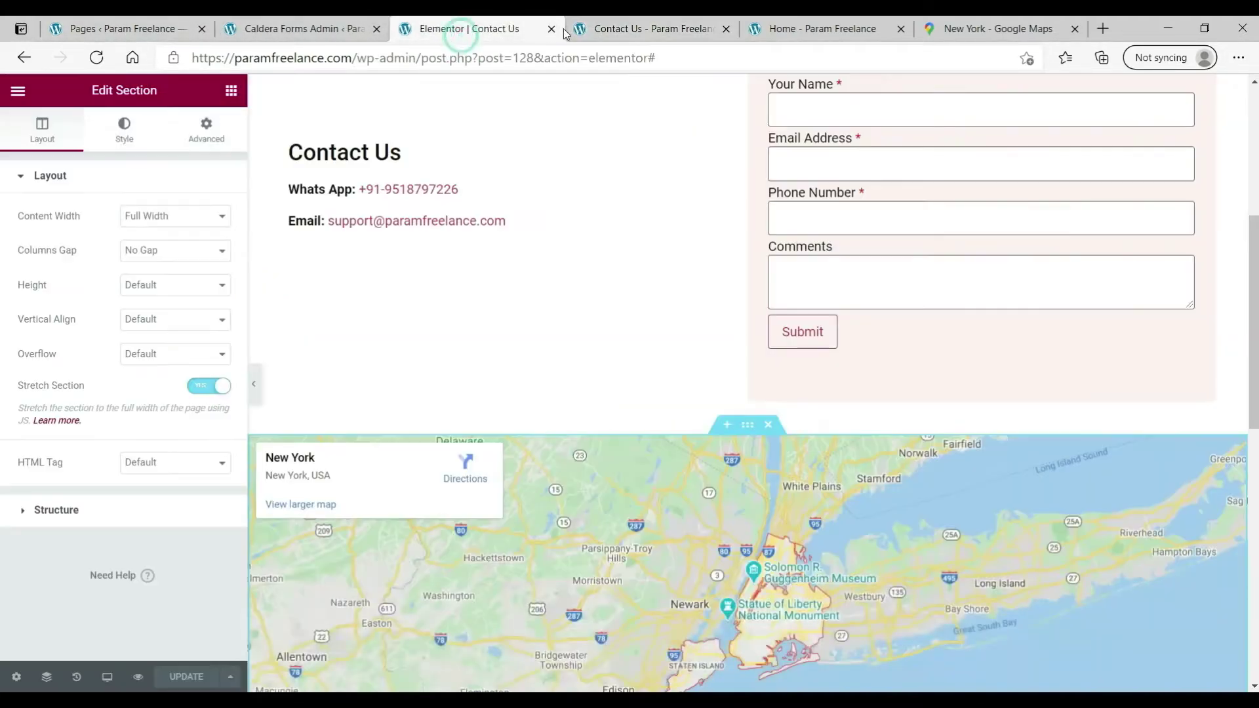
left_click(551, 29)
left_click(551, 29)
left_click(121, 29)
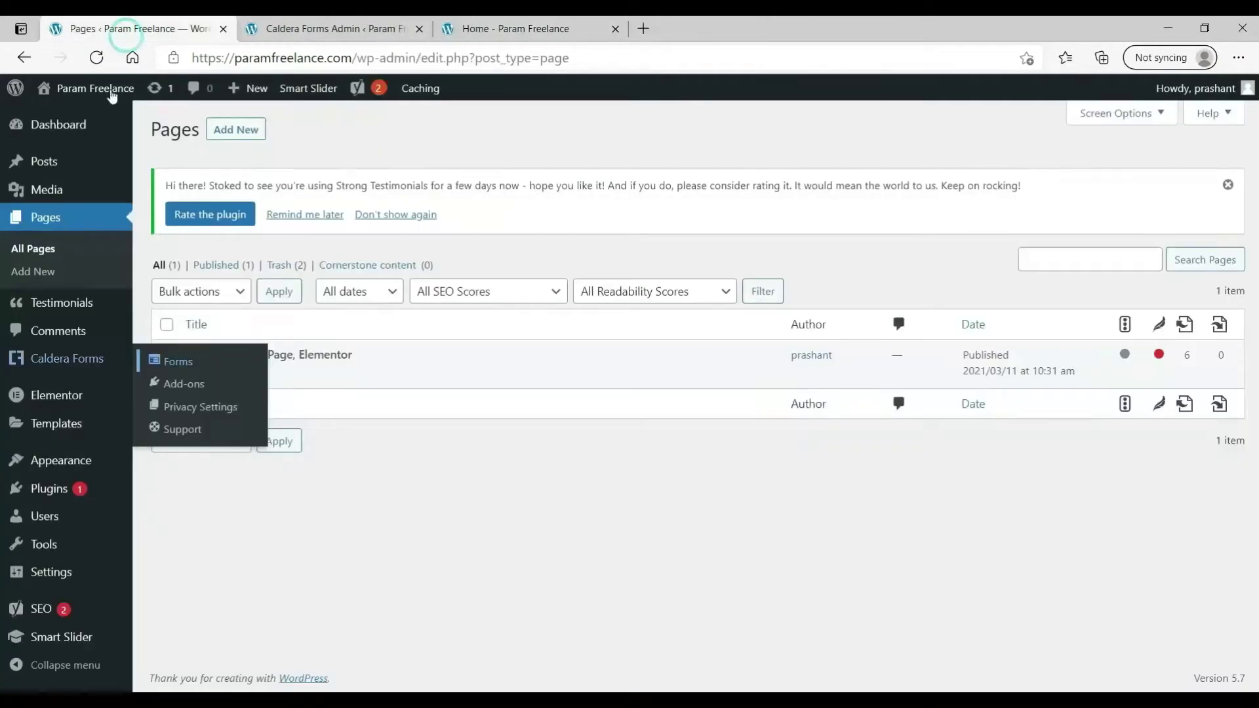
left_click(100, 65)
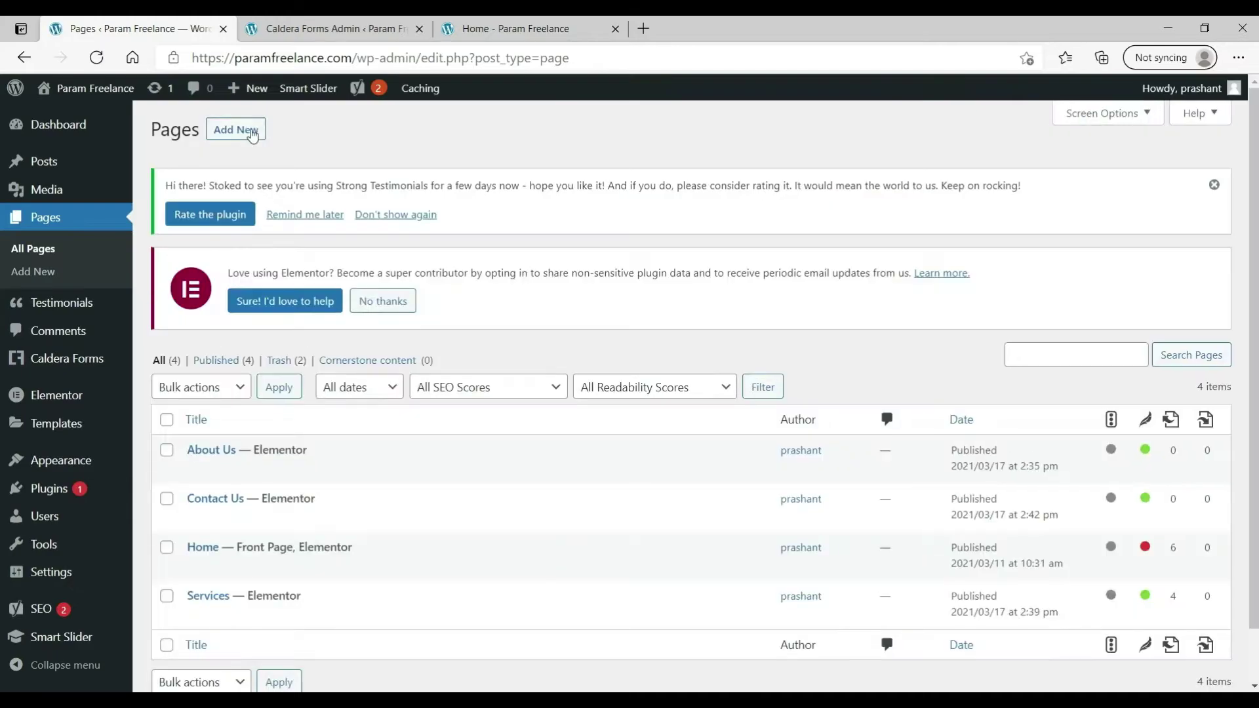
- Start a new WordPress page in a separate browser tab and title it "Website Design"
right_click(257, 130)
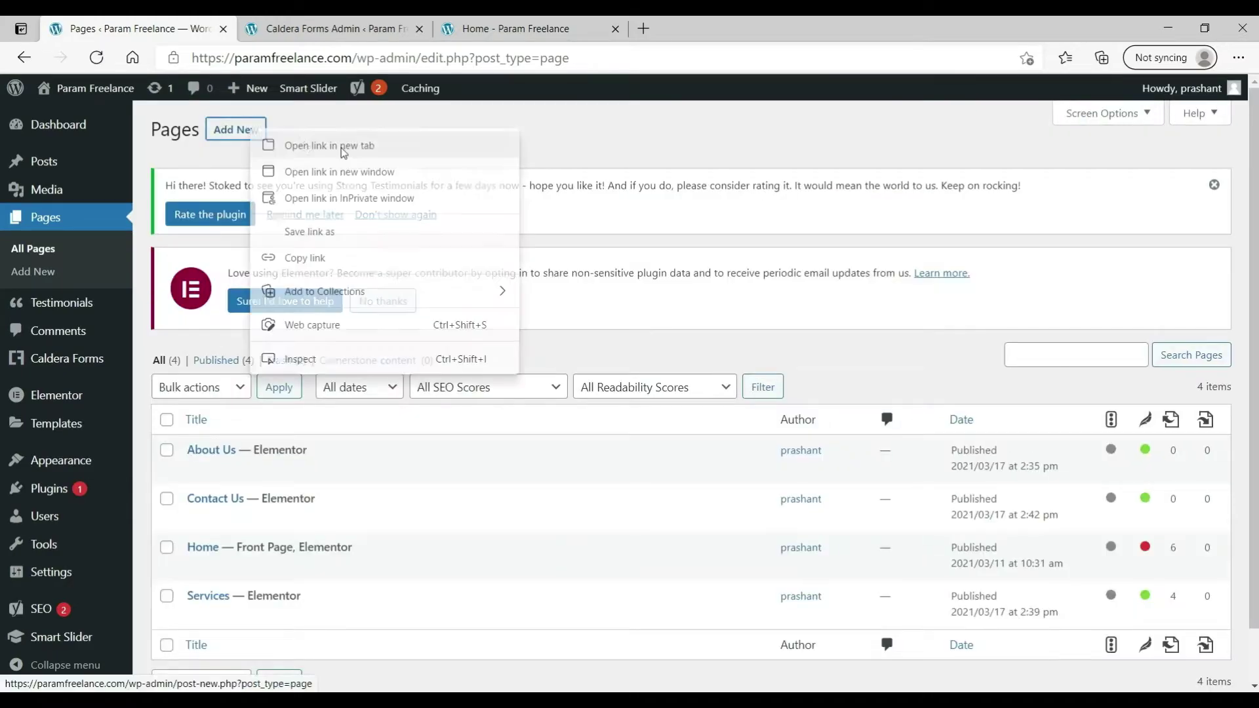
left_click(348, 144)
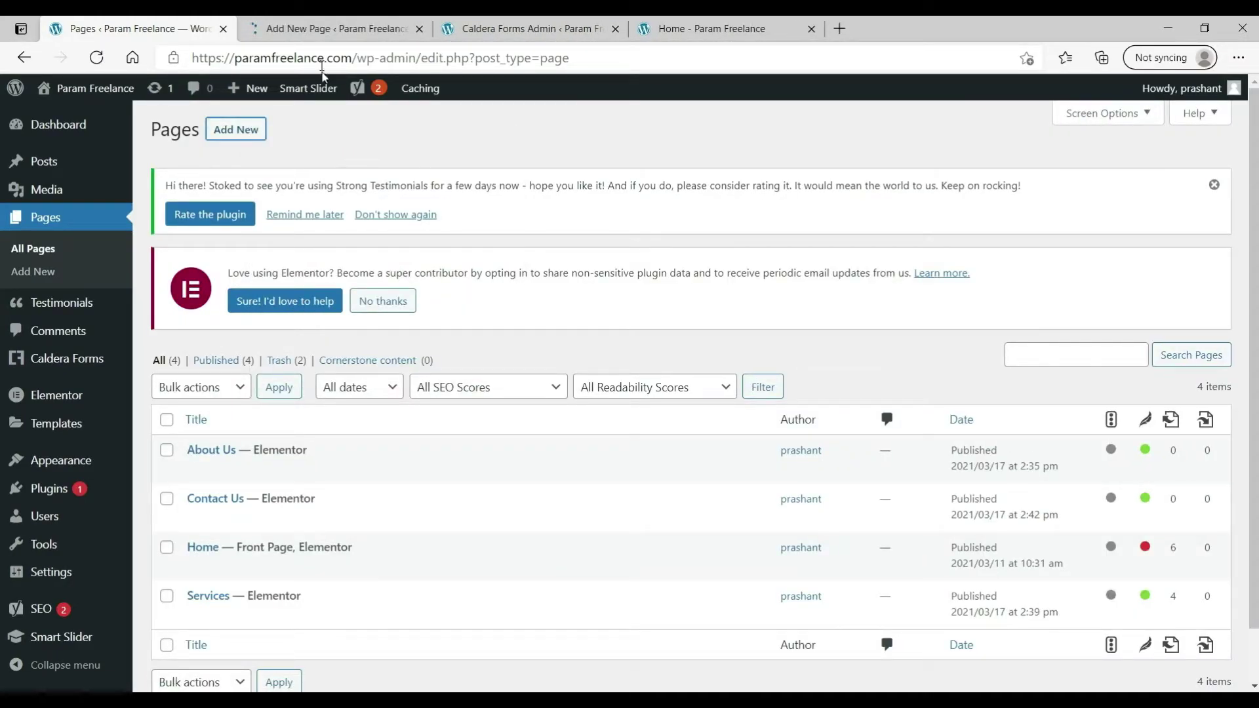
left_click(327, 29)
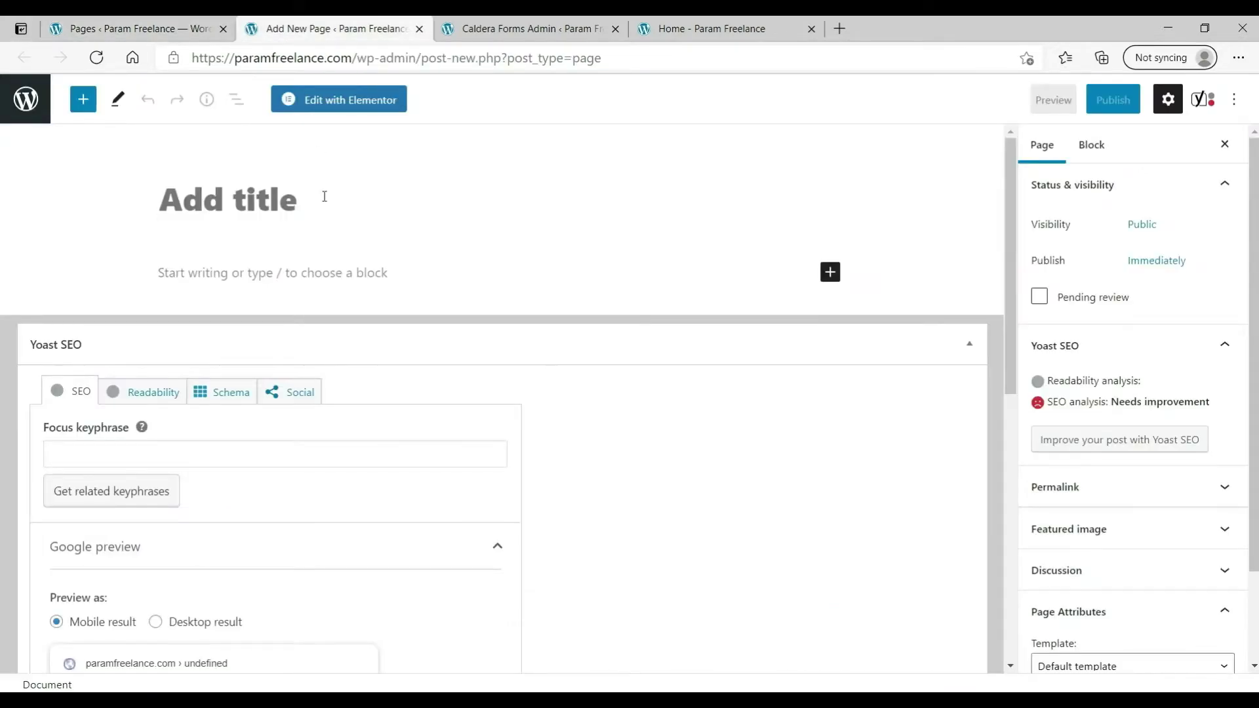
type("Websi")
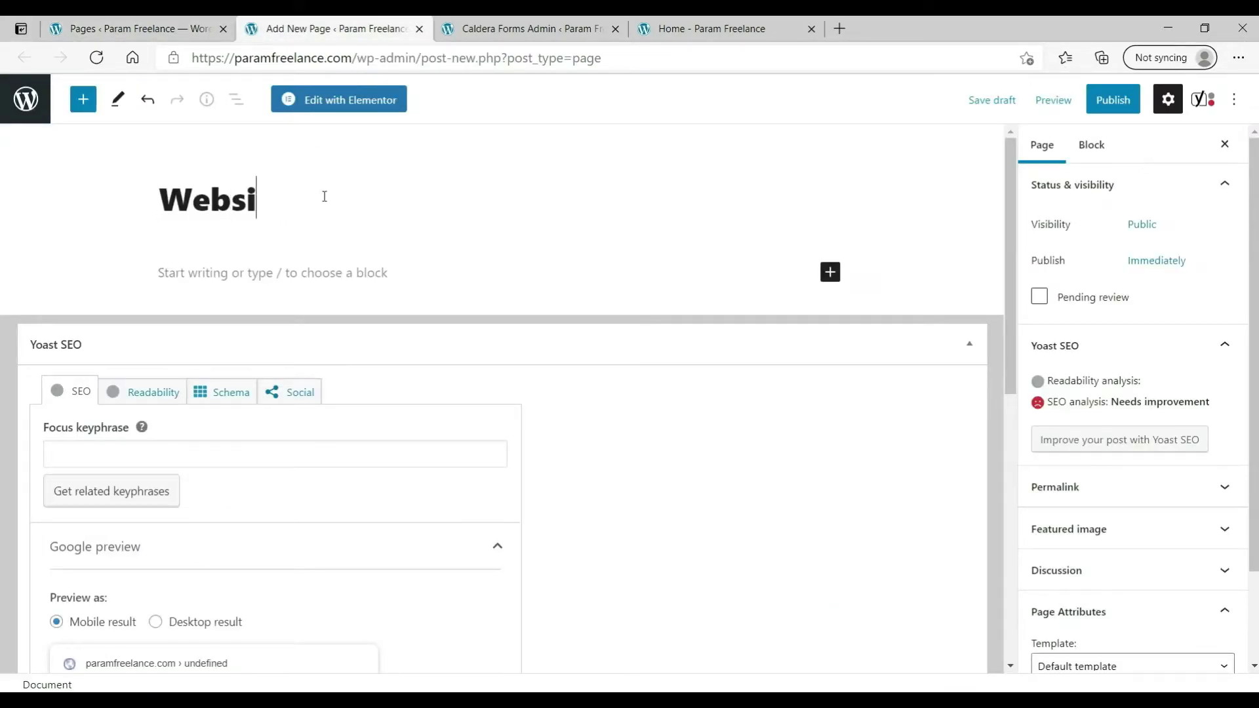
type("te Design")
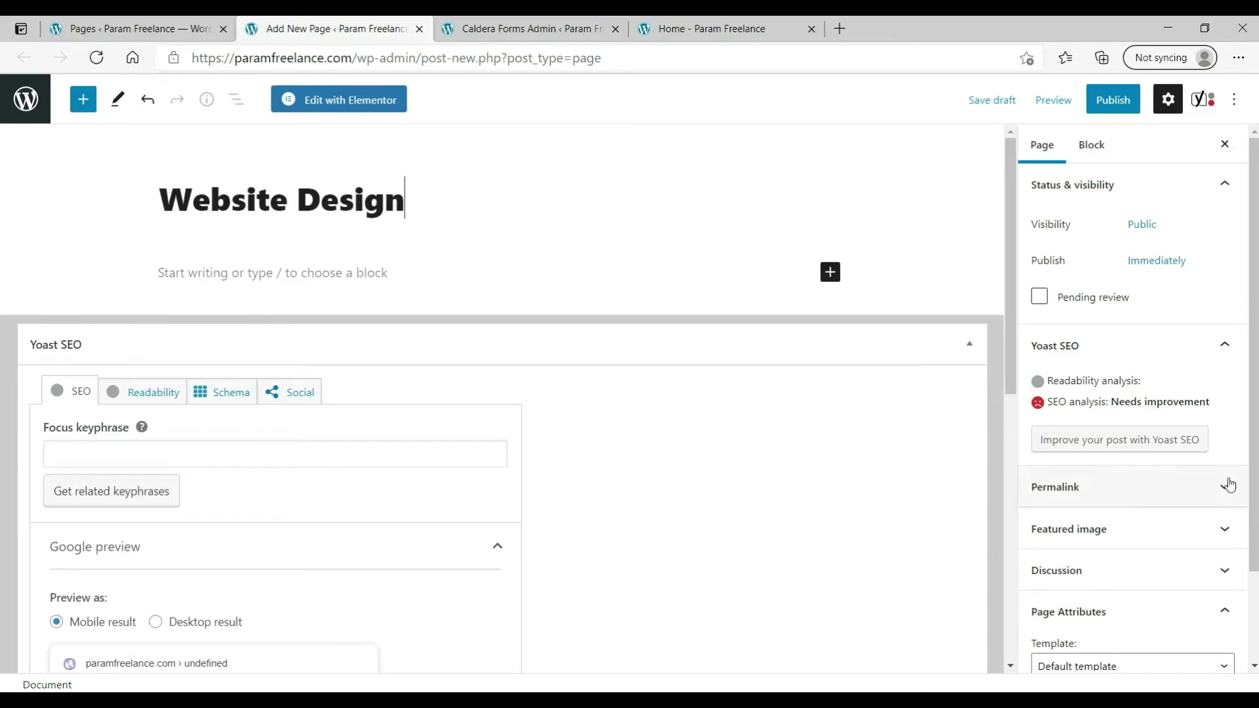
- Publish the Website Design page with the Elementor Full Width template and Services as its parent page
scroll(1167, 524, "down", 2)
left_click(1135, 556)
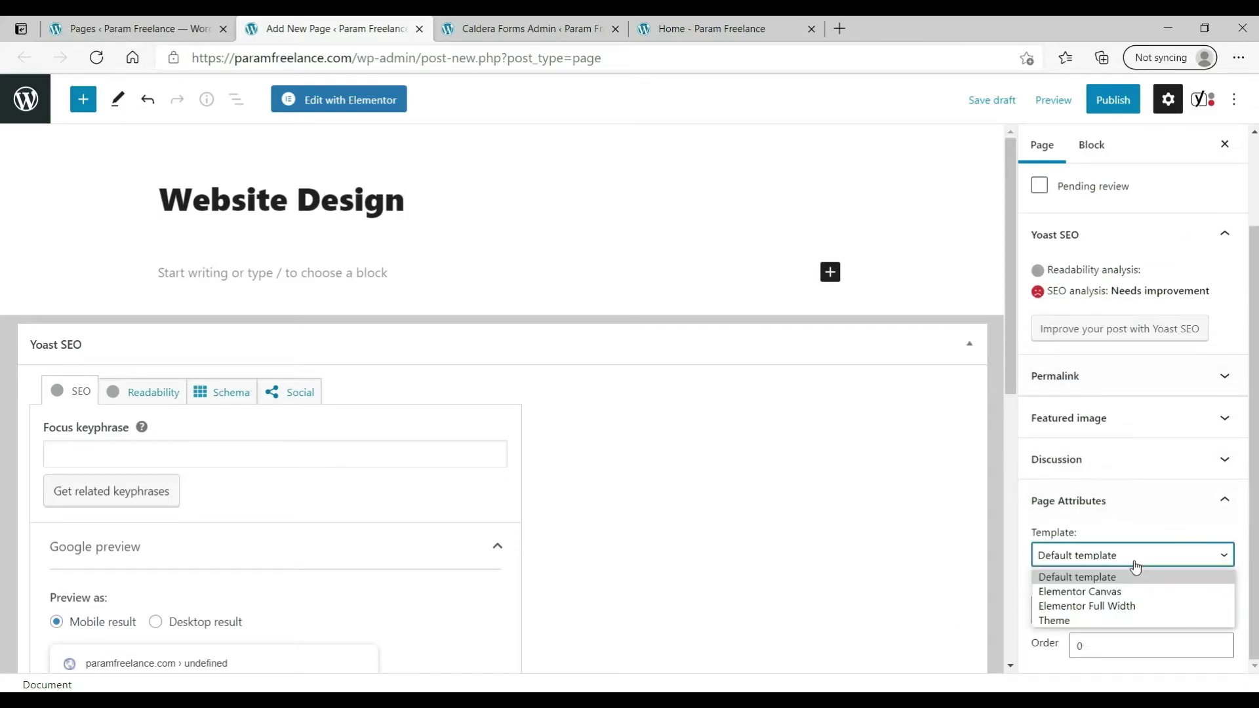
left_click(1131, 606)
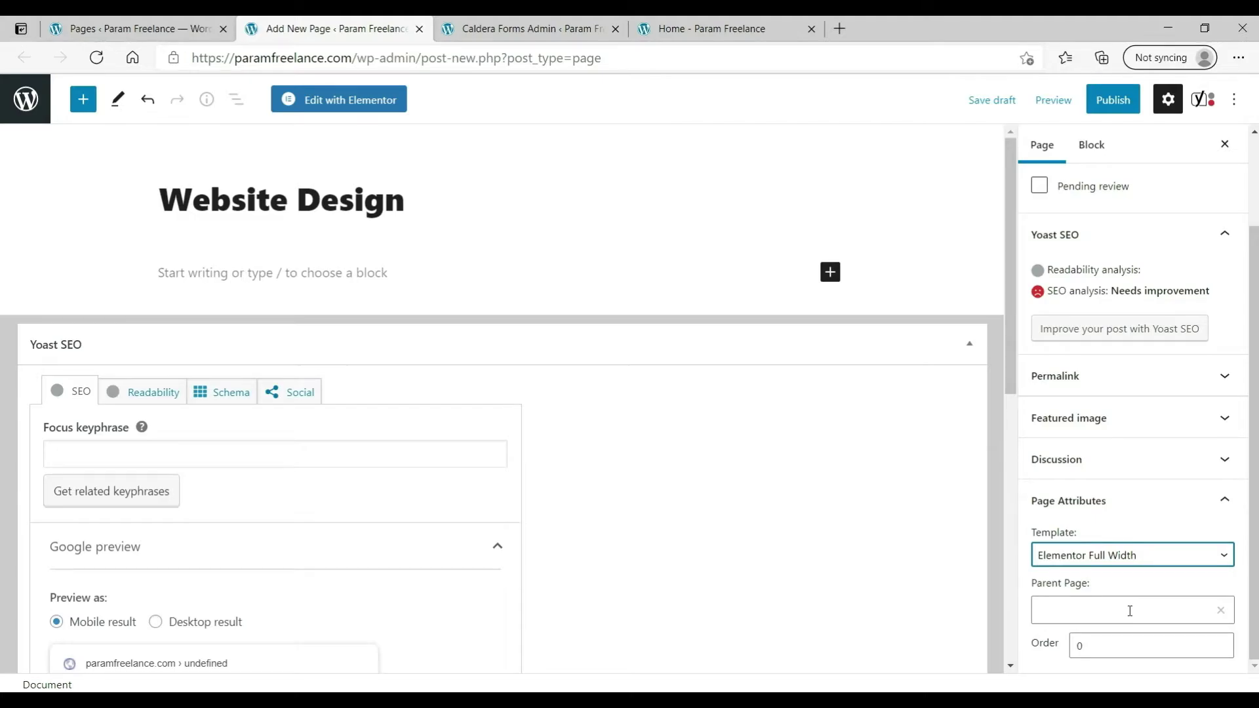
left_click(1130, 611)
scroll(1228, 500, "down", 1)
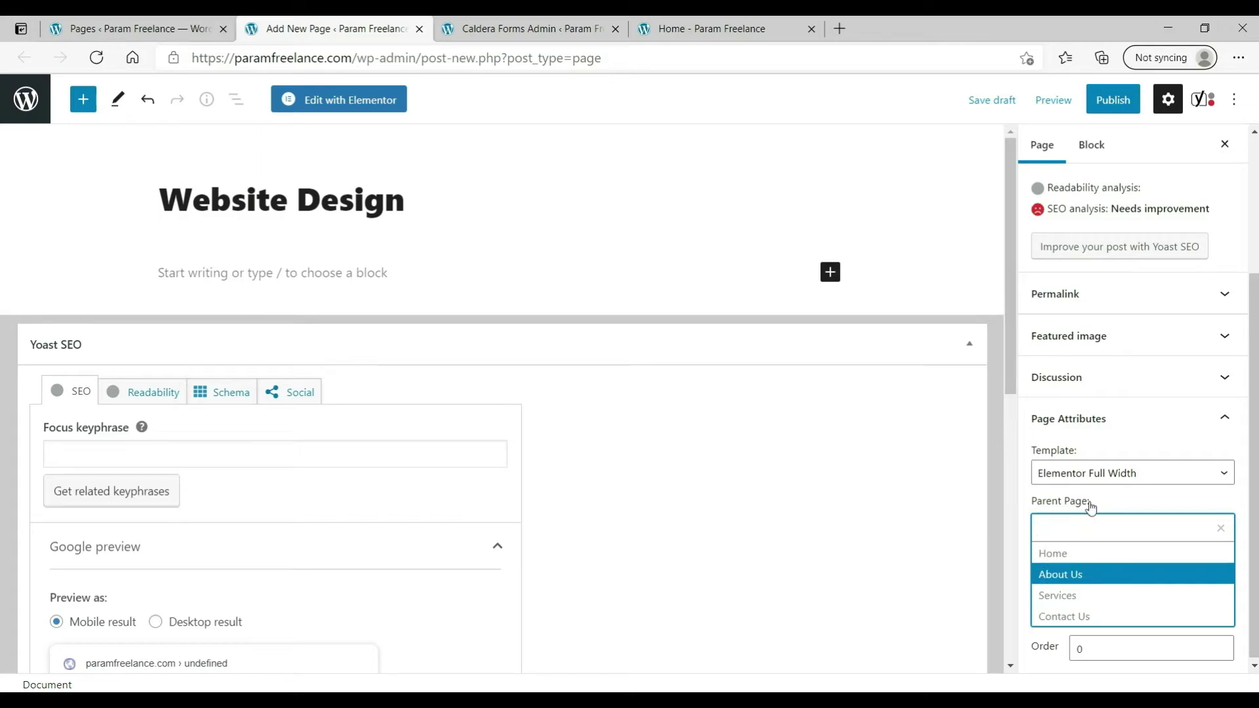
left_click(1089, 597)
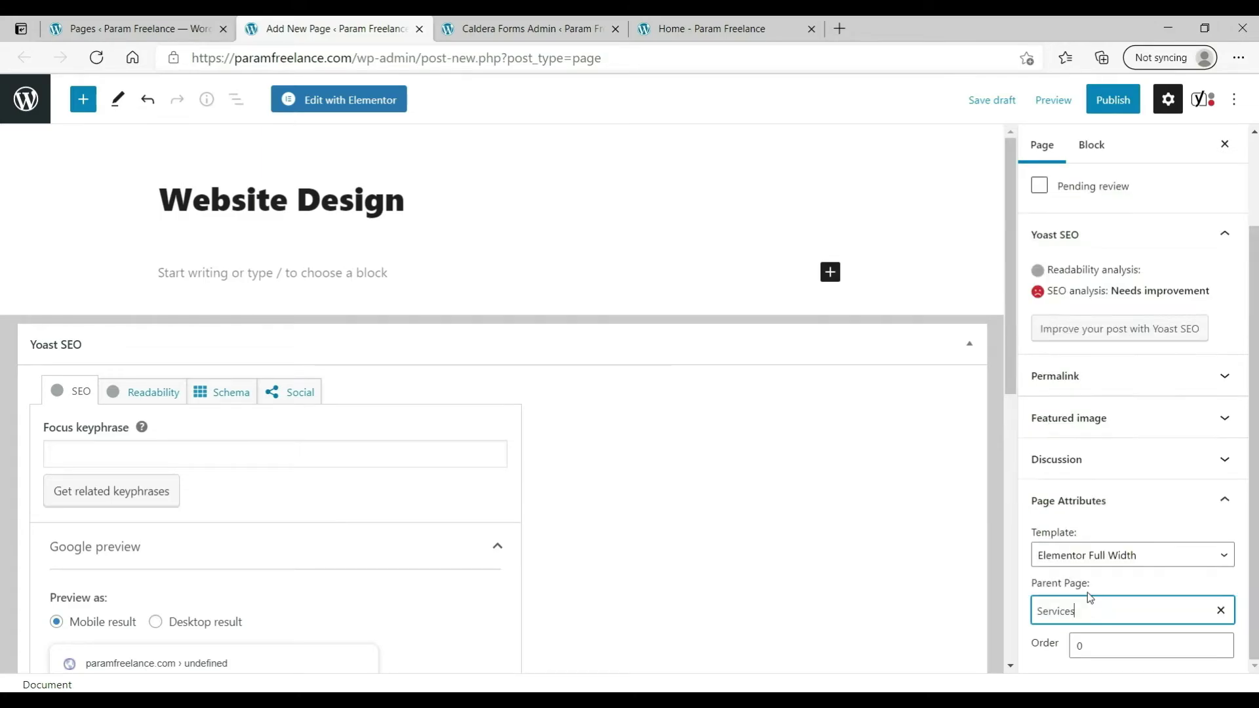
left_click(1121, 105)
left_click(1096, 99)
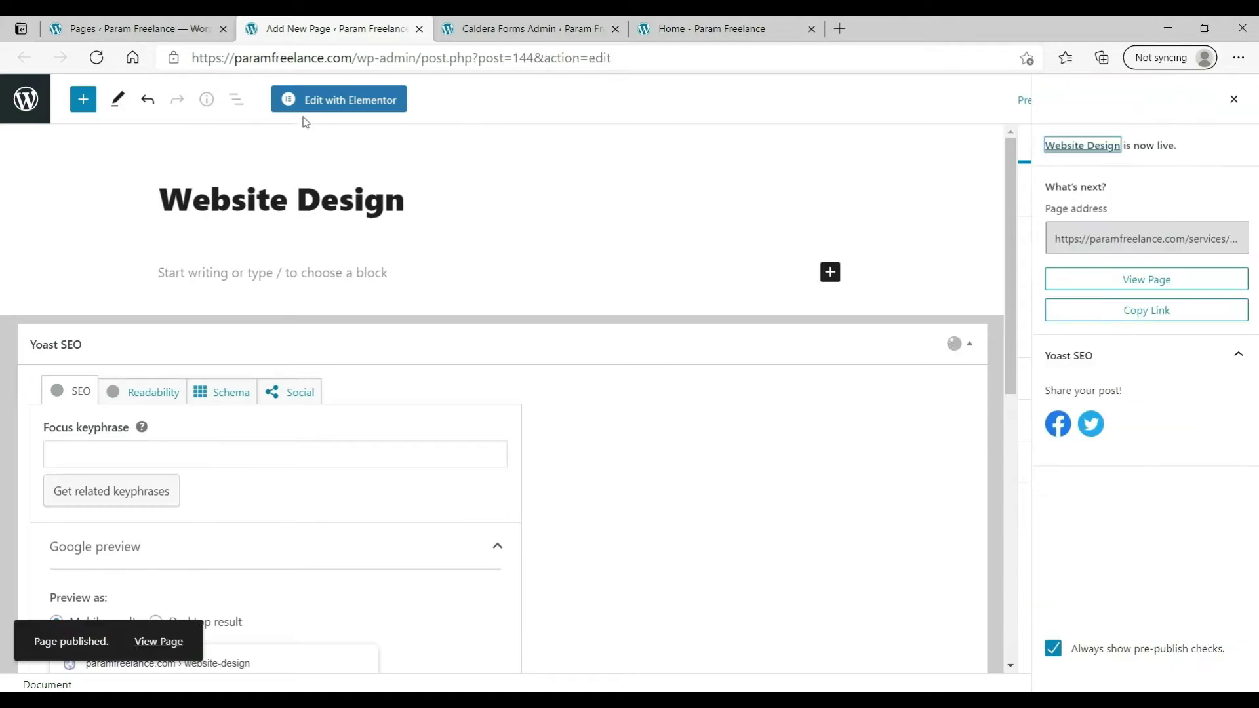
- Open the Website Design page in Elementor and add a one-column section with 40 px padding on all sides
left_click(340, 101)
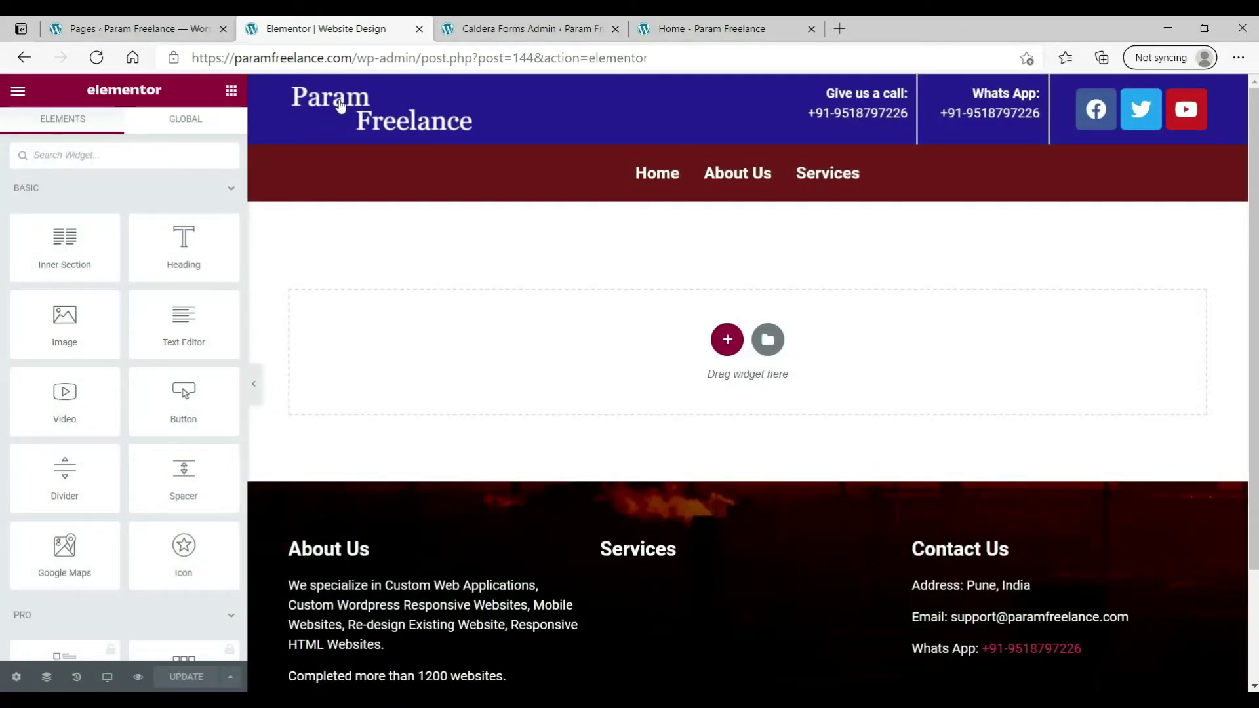
left_click(727, 341)
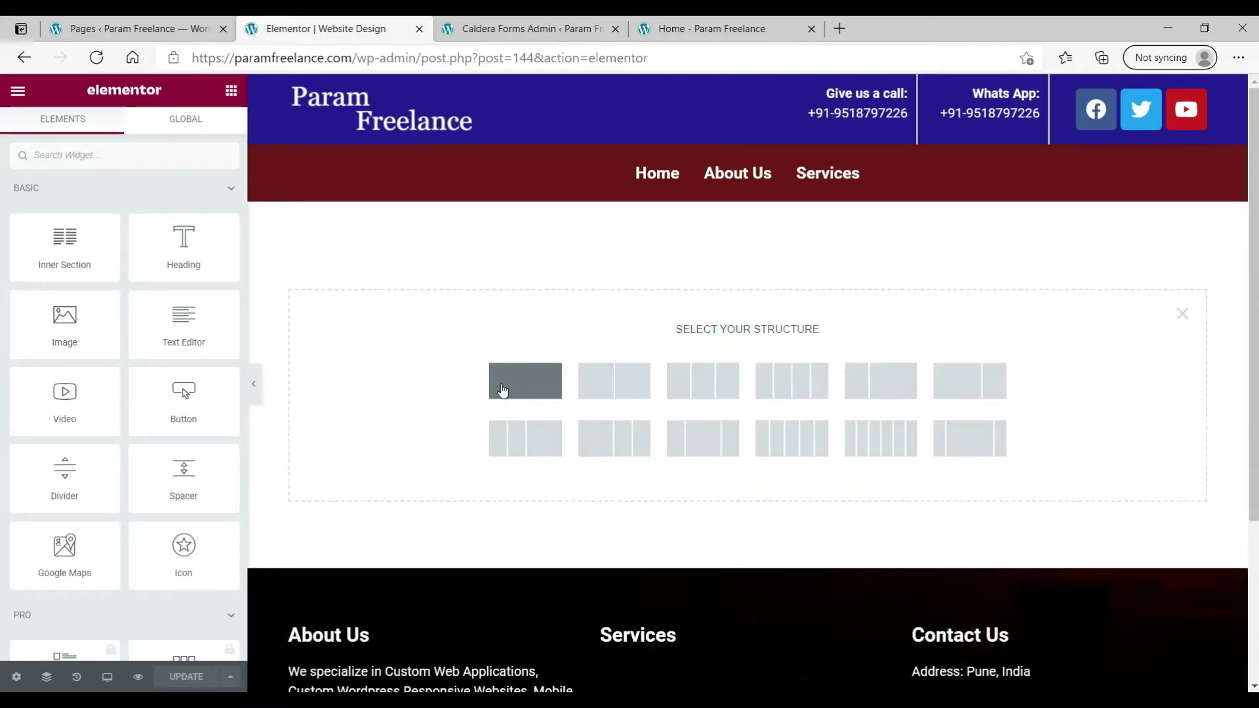
left_click(501, 388)
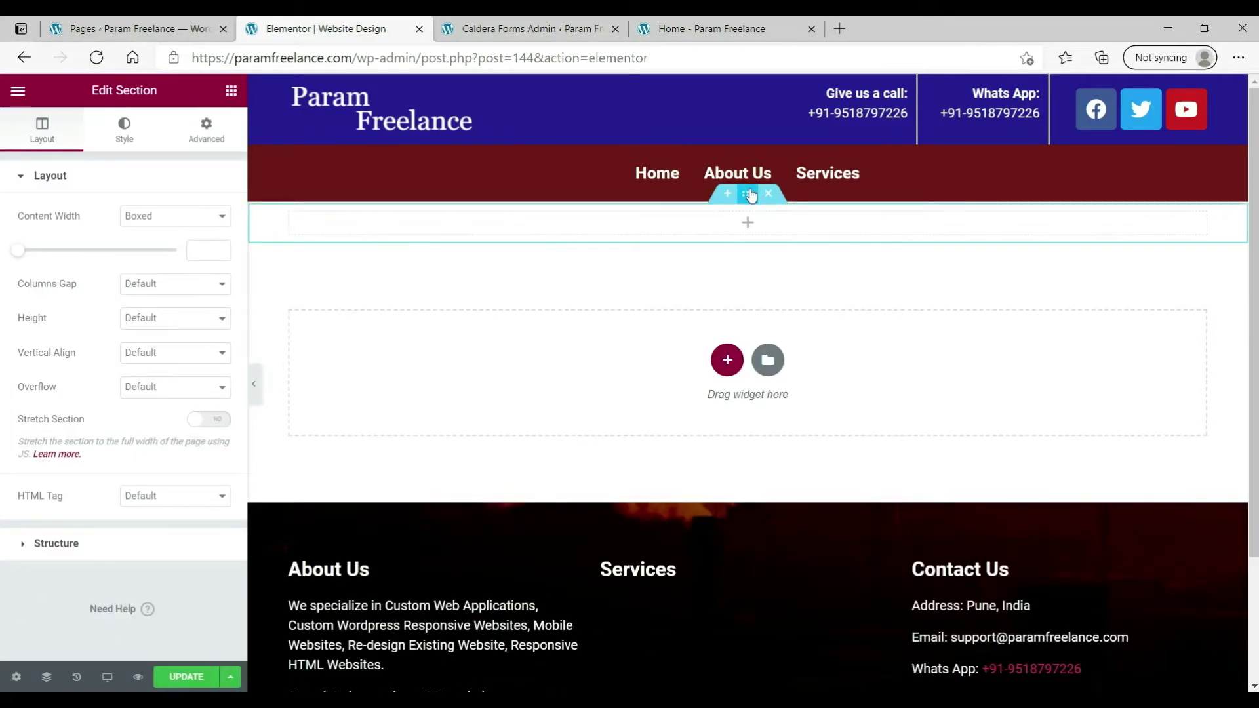
left_click(206, 131)
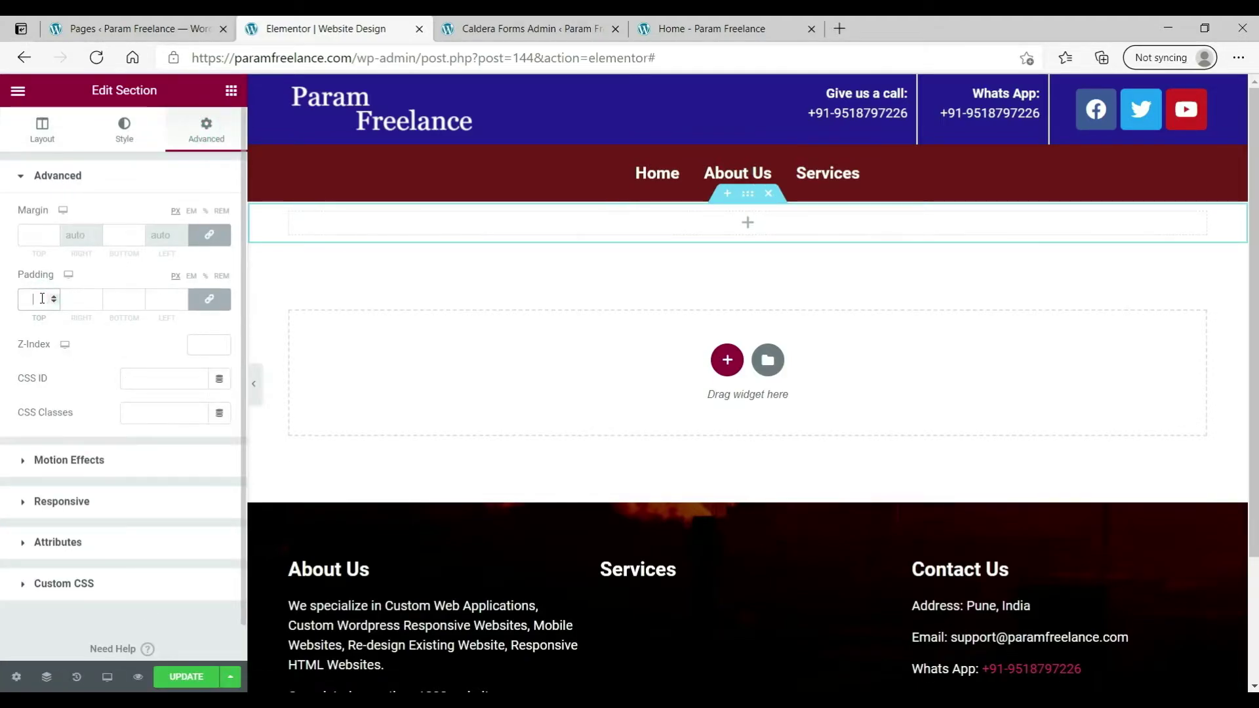
type("40")
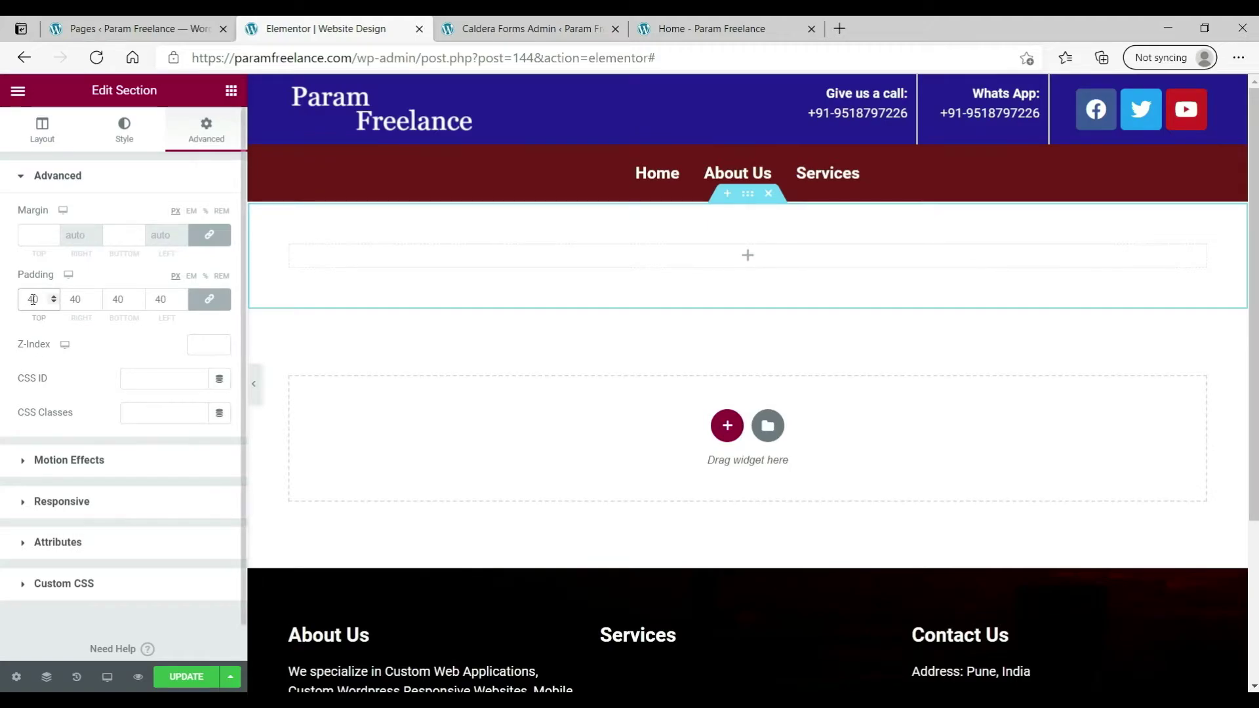
- Upload the header-bg image and set it as the section's classic background
left_click(114, 136)
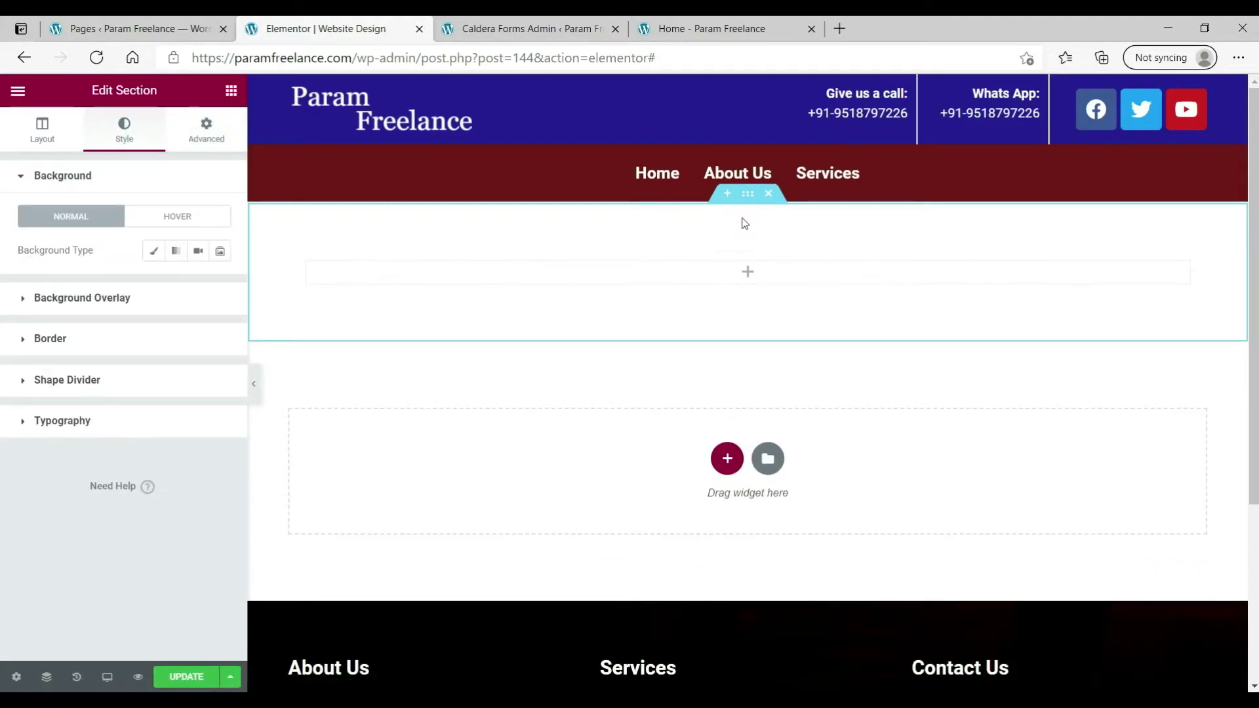
left_click(124, 125)
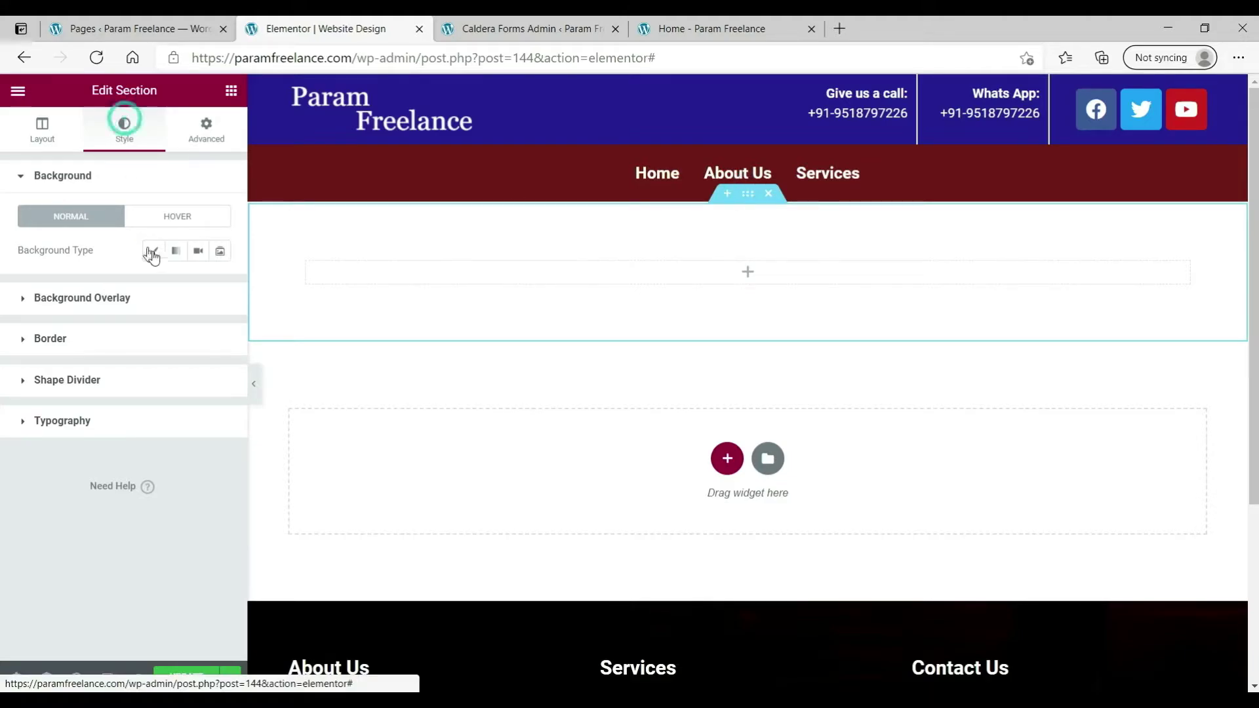
left_click(152, 253)
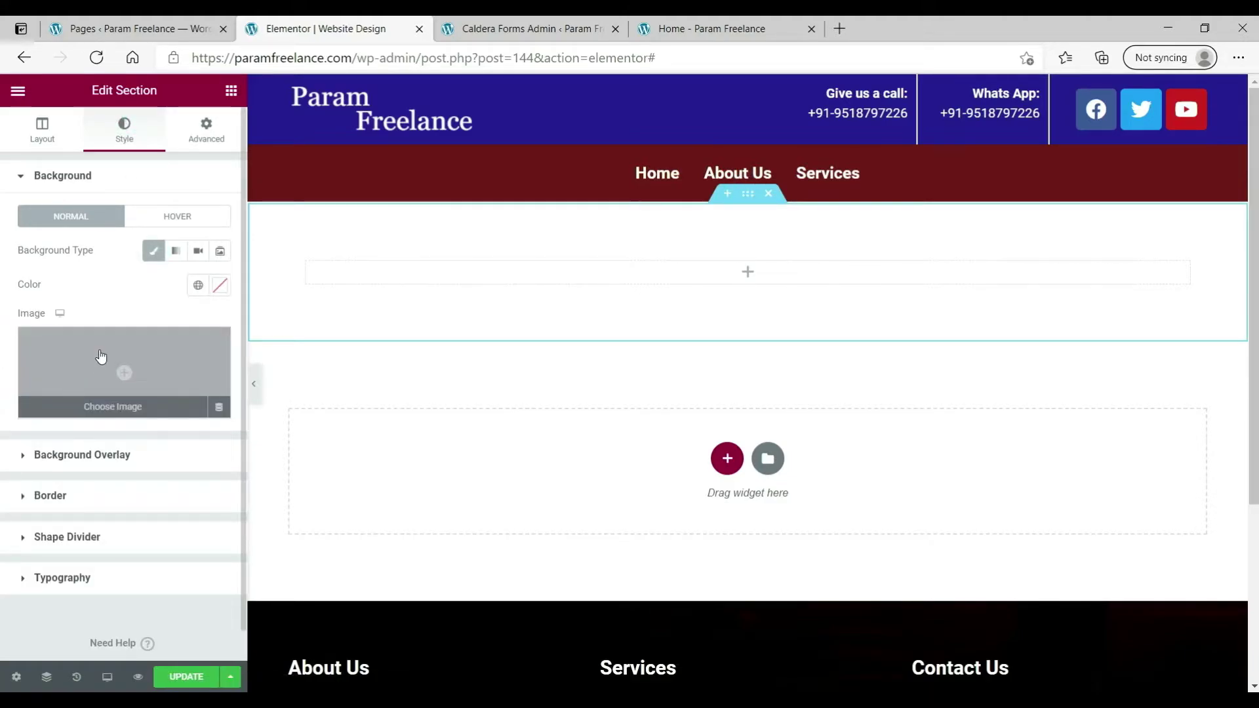
left_click(100, 356)
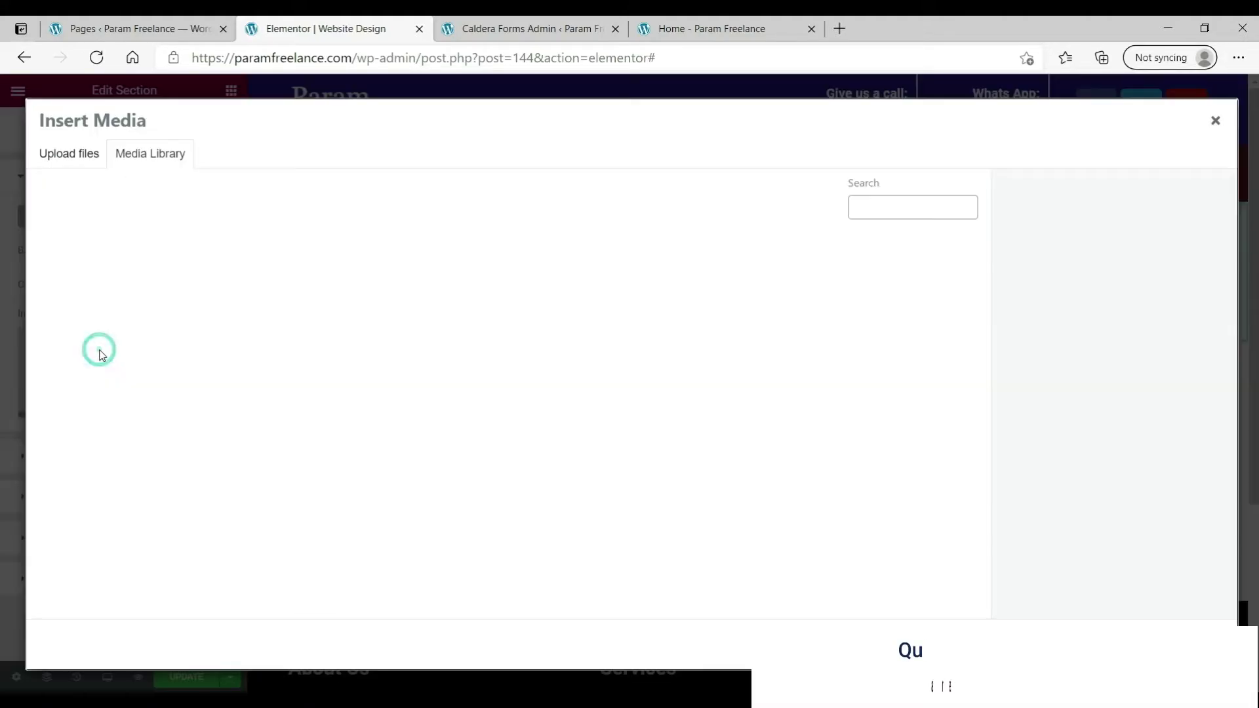
left_click(74, 155)
left_click(677, 393)
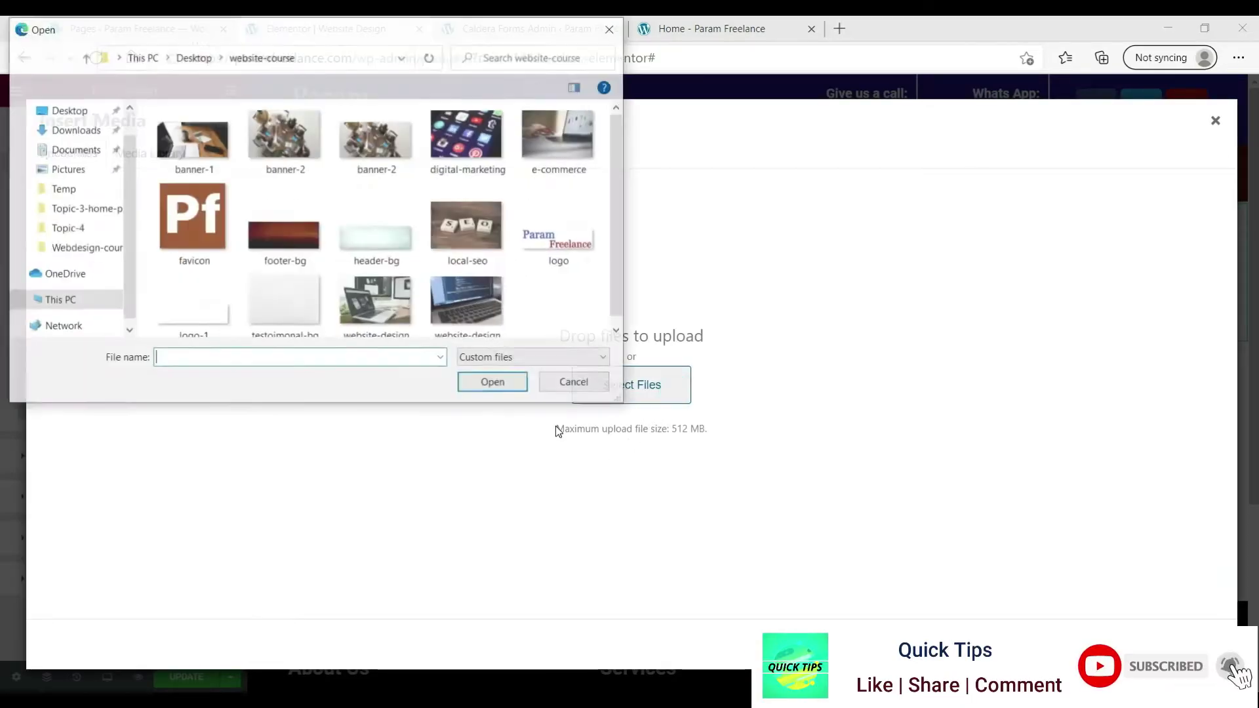
left_click(383, 248)
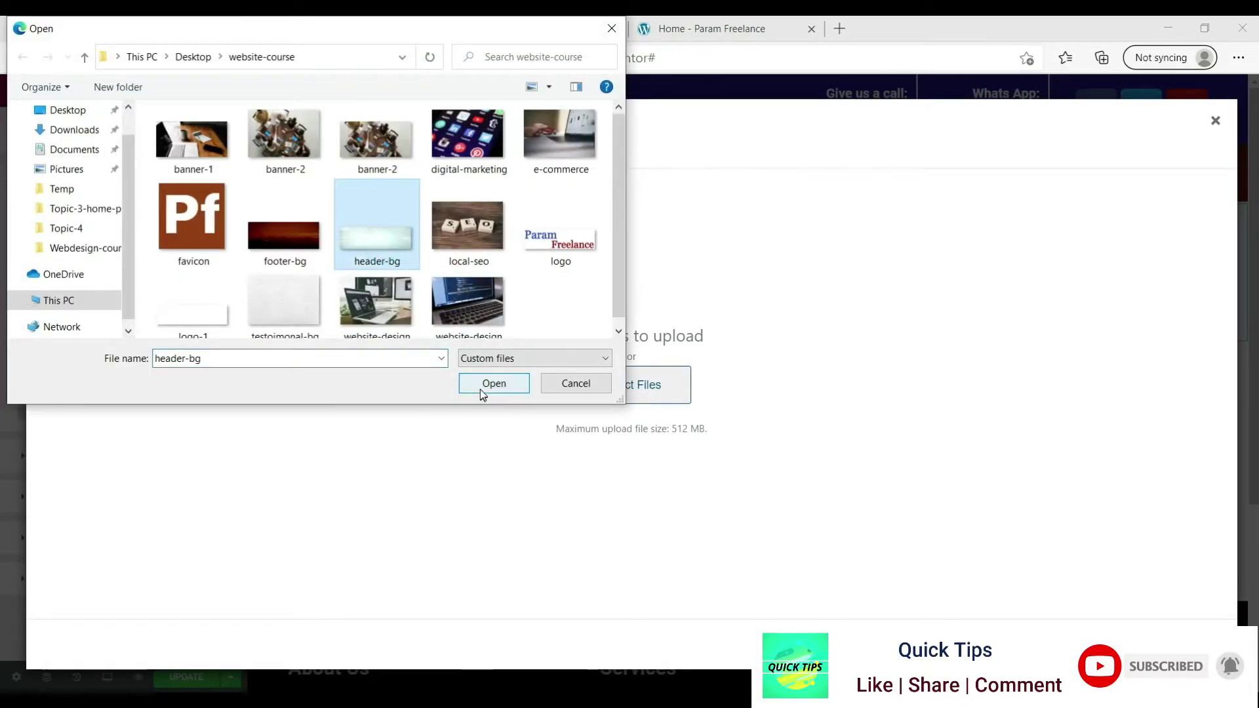
left_click(480, 389)
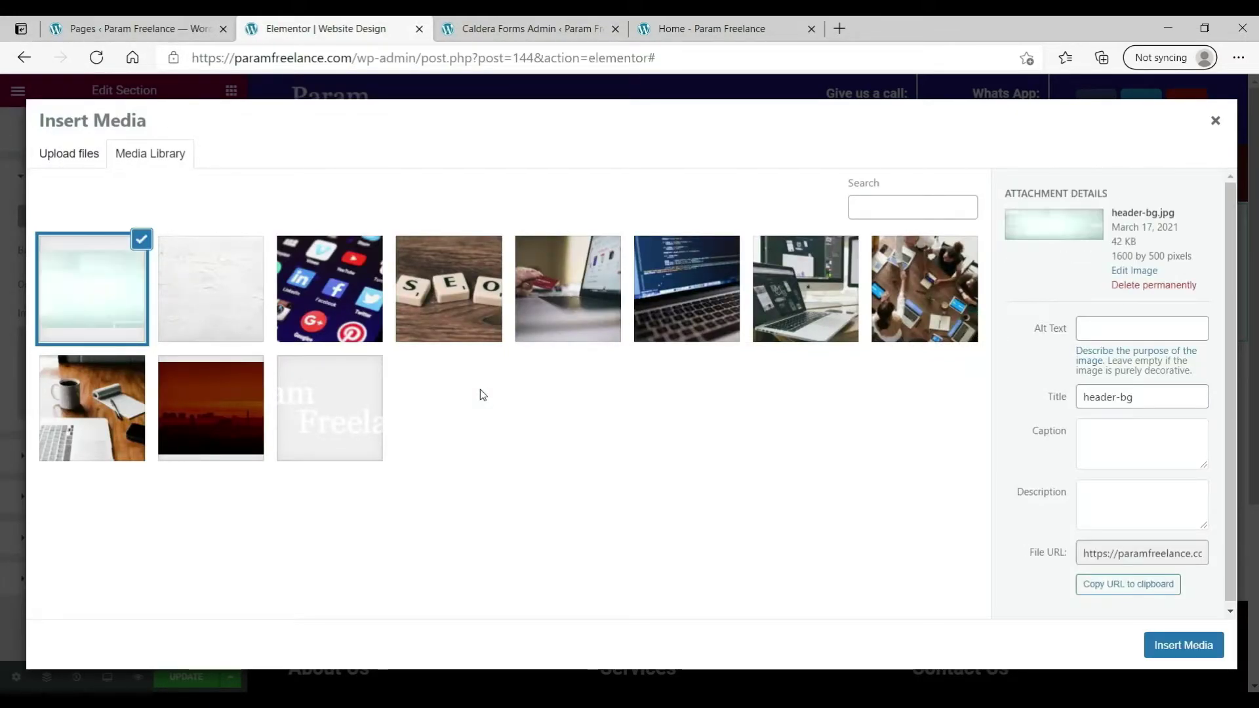
left_click(1185, 645)
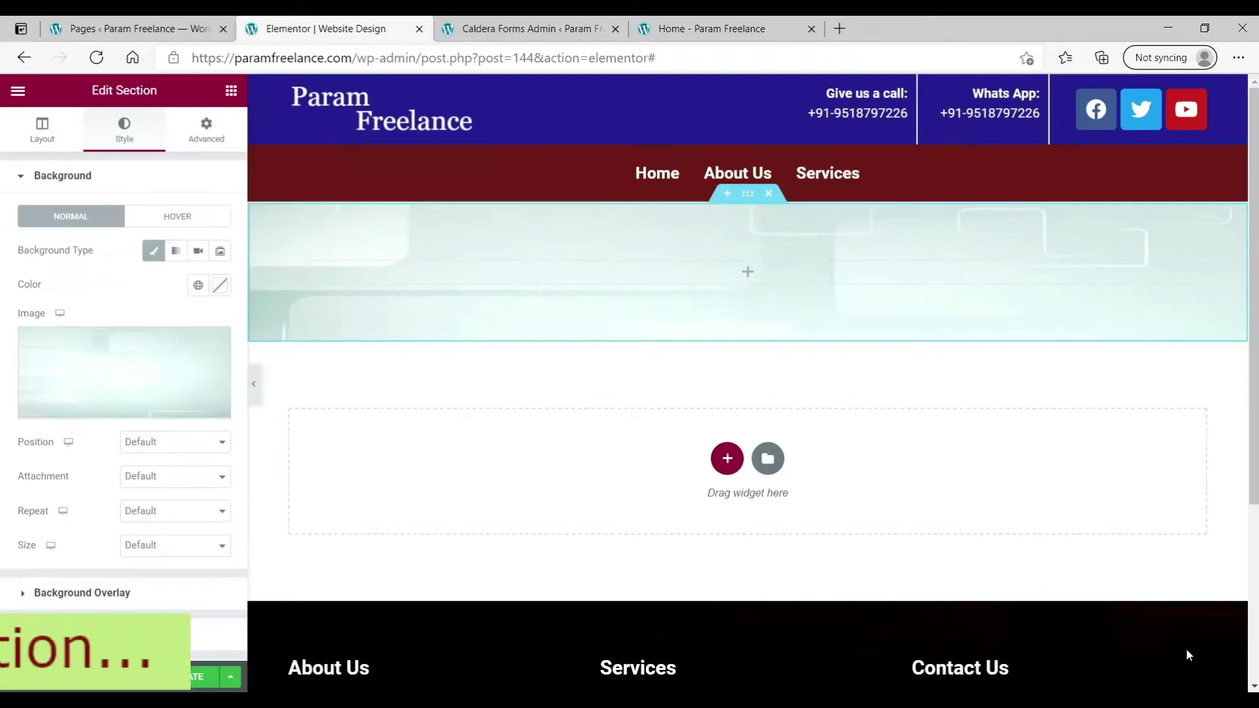
- Add a Heading widget to the banner section with the title "Website Design"
left_click(750, 274)
left_click_drag(184, 246, 467, 270)
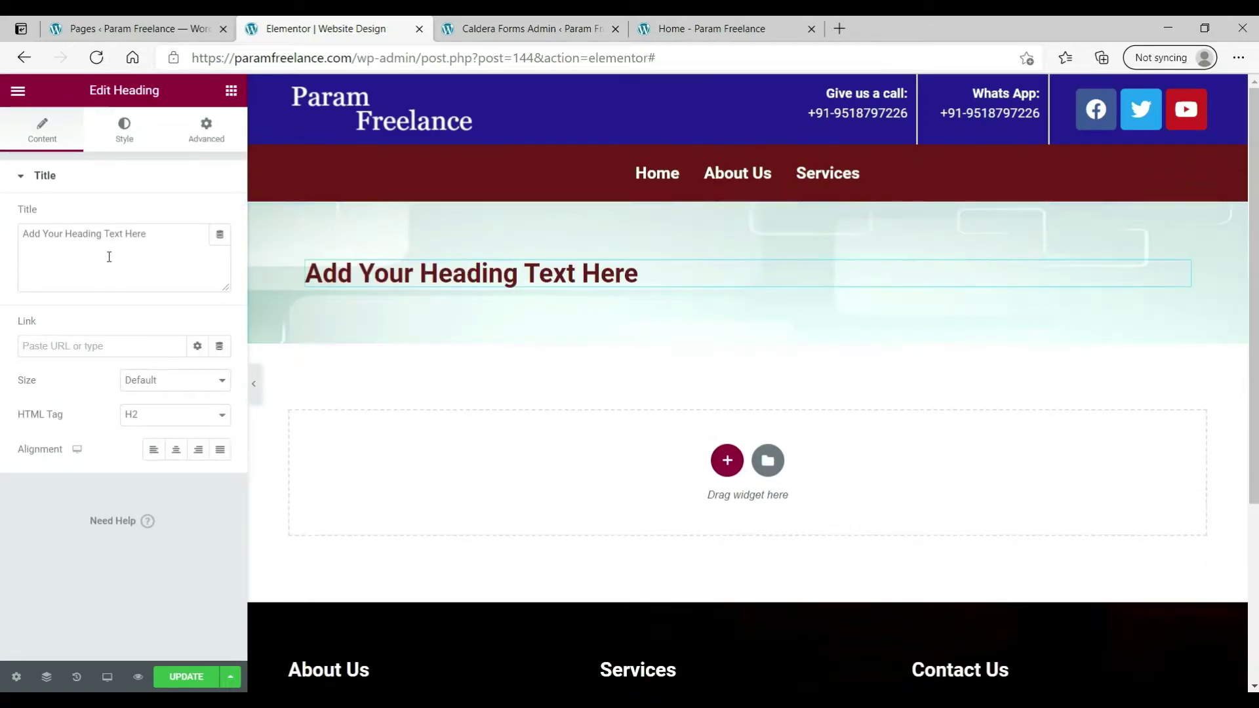
triple_click(110, 236)
type("We")
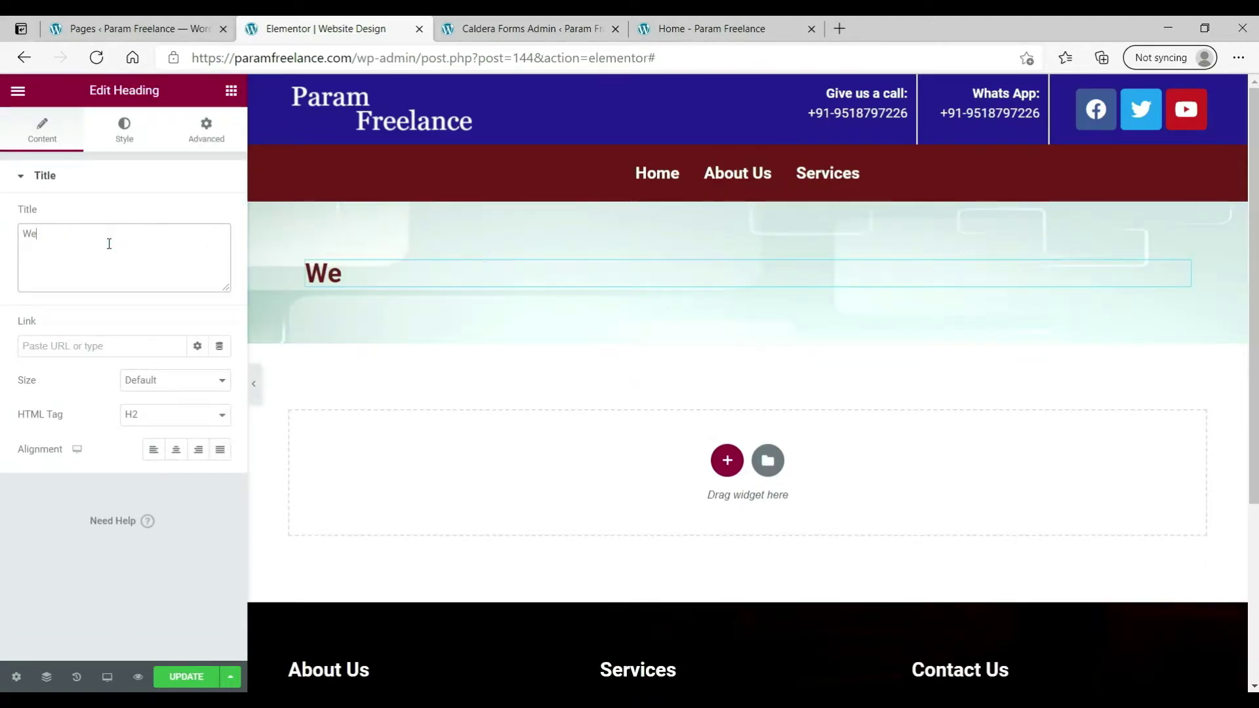
type("bsit")
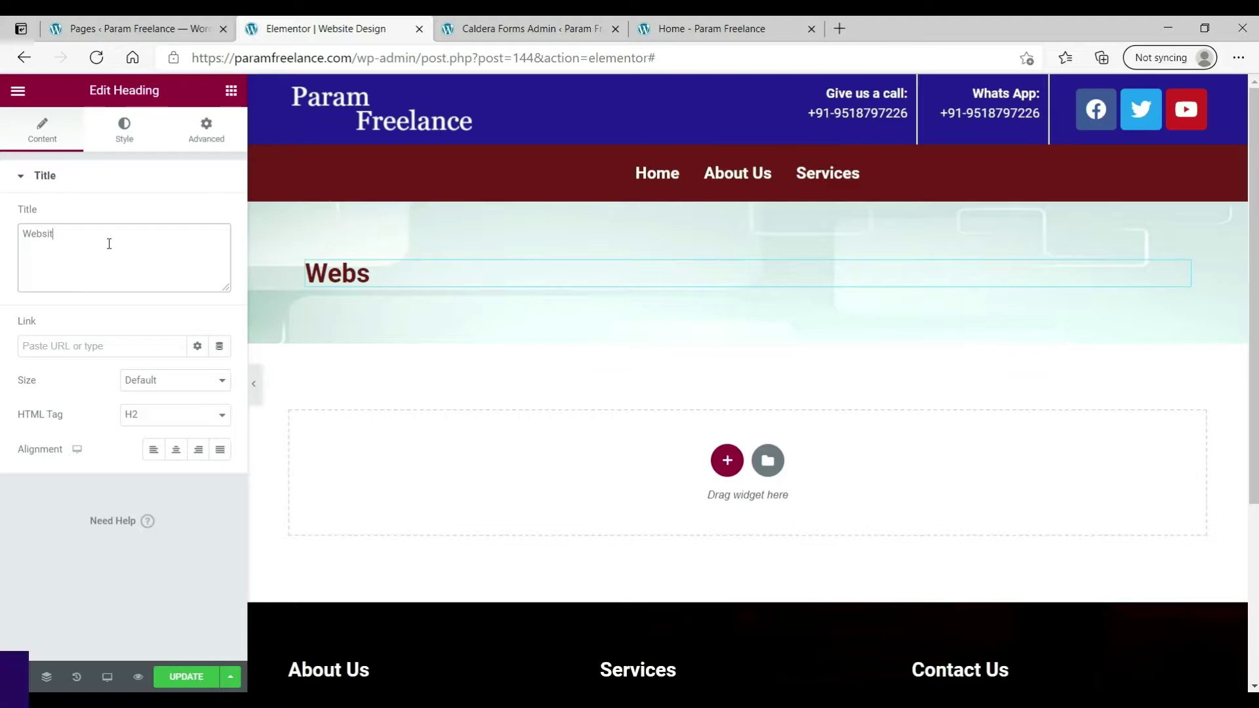
type("e Desig")
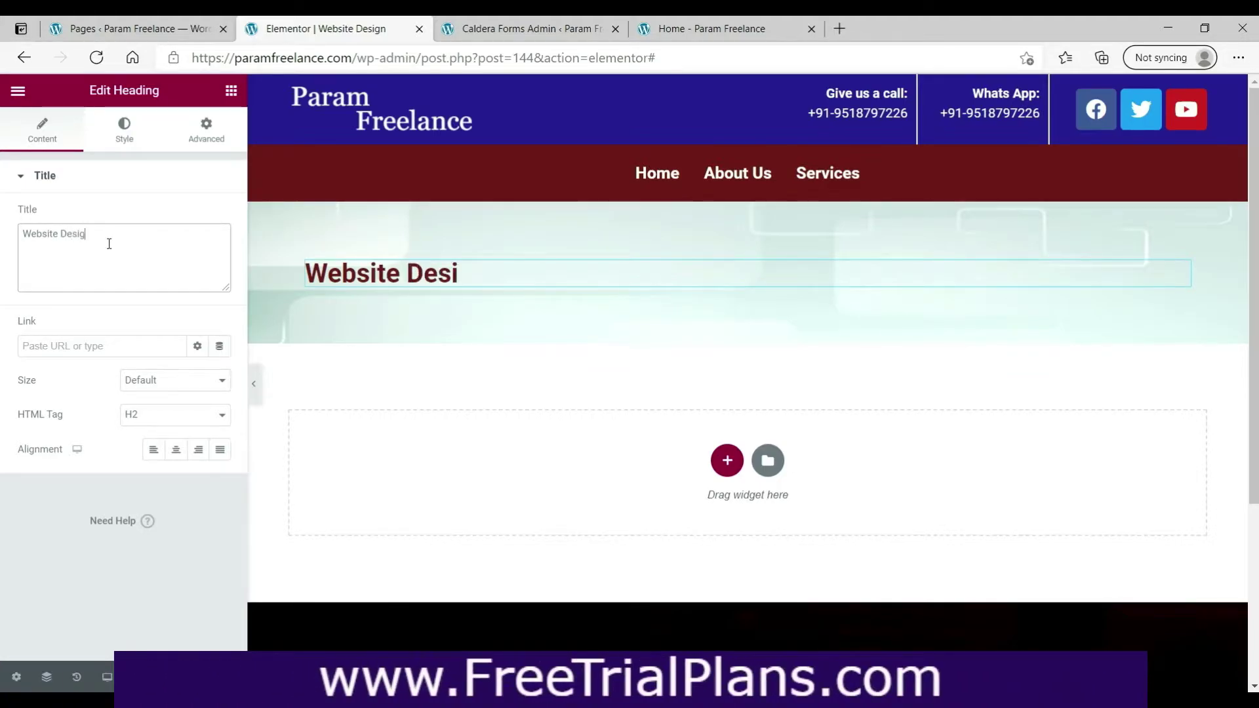
type("n")
left_click(431, 368)
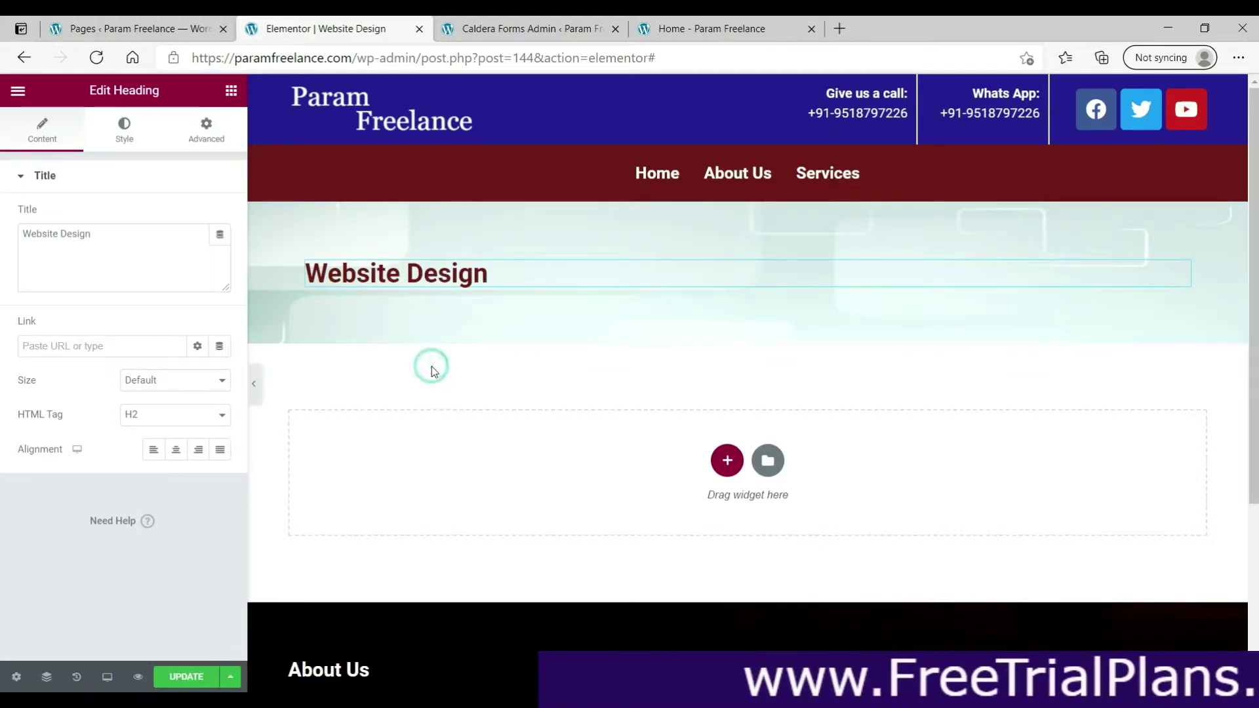
- Give the banner section a solid border only along its bottom edge, 1 px wide and grey (#A49797)
left_click(747, 196)
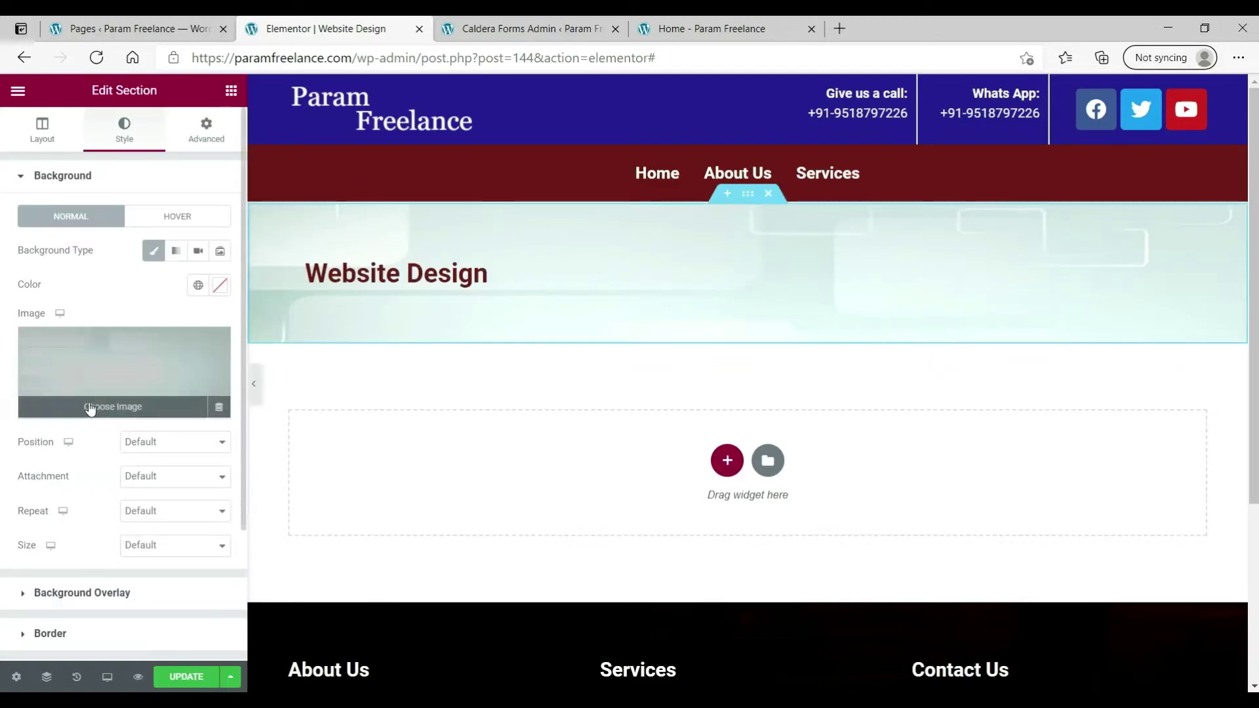
scroll(90, 426, "down", 3)
left_click(89, 466)
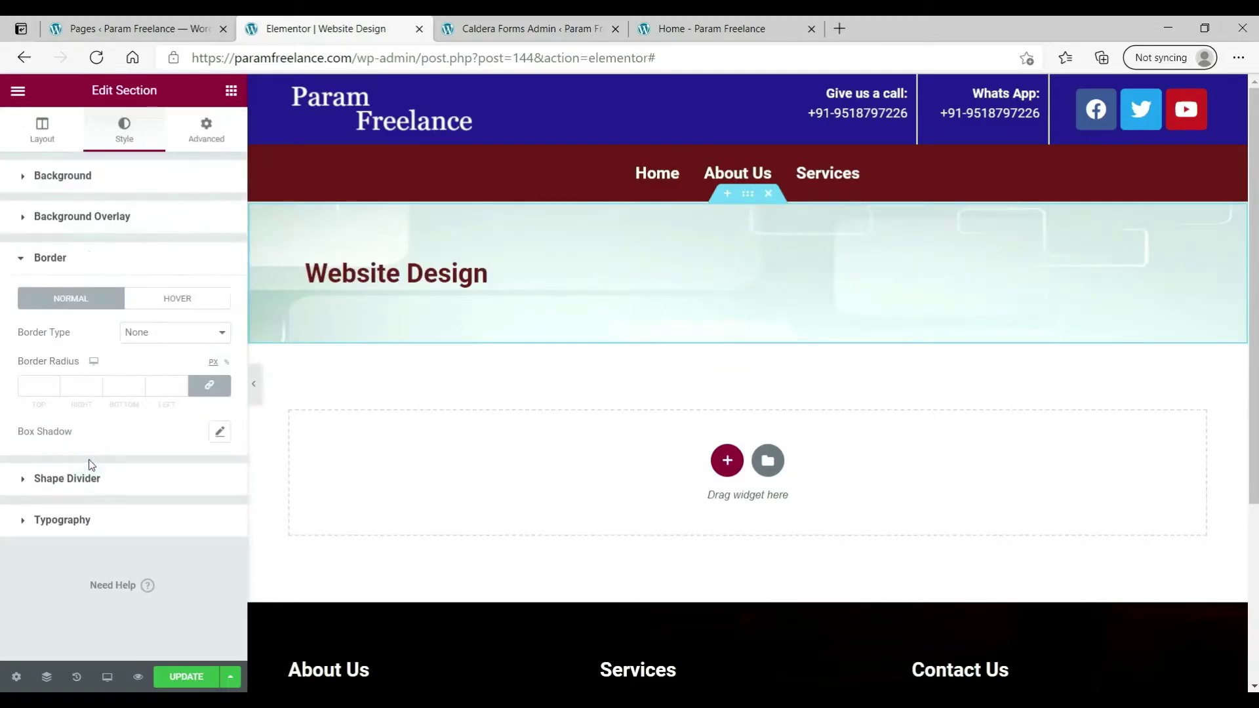
left_click(199, 331)
left_click(181, 364)
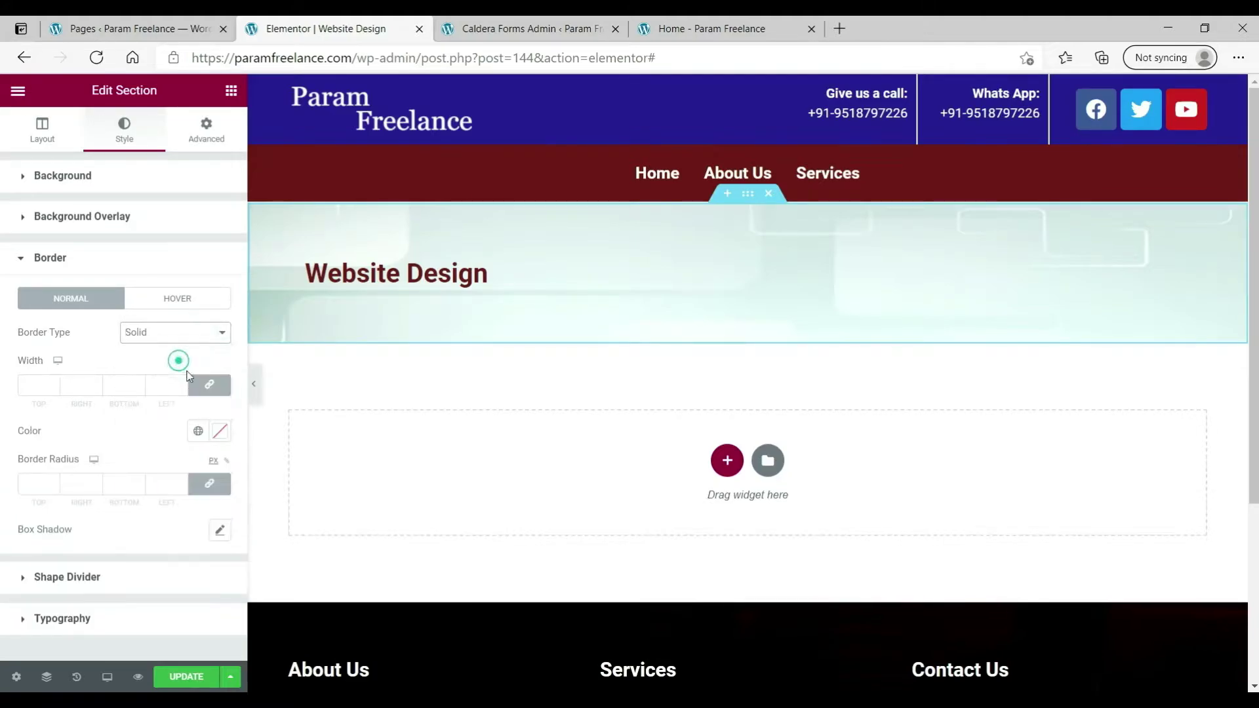
left_click(209, 384)
left_click(139, 386)
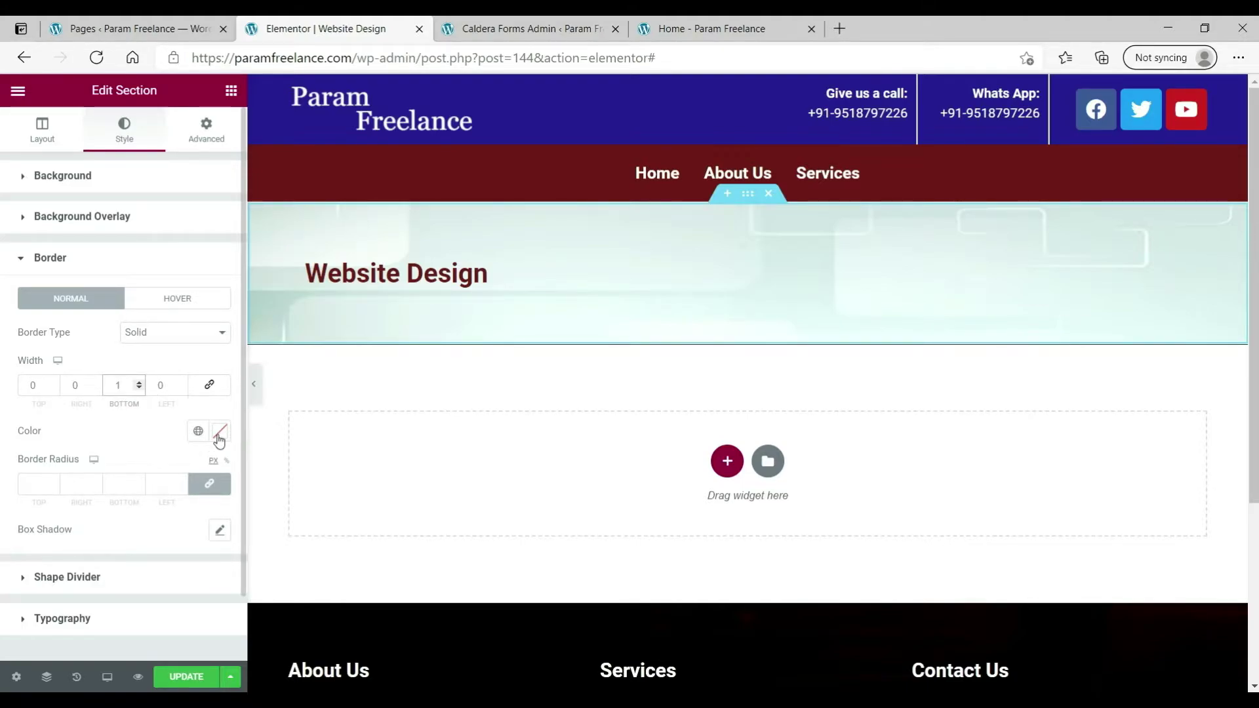
left_click(219, 434)
left_click(47, 249)
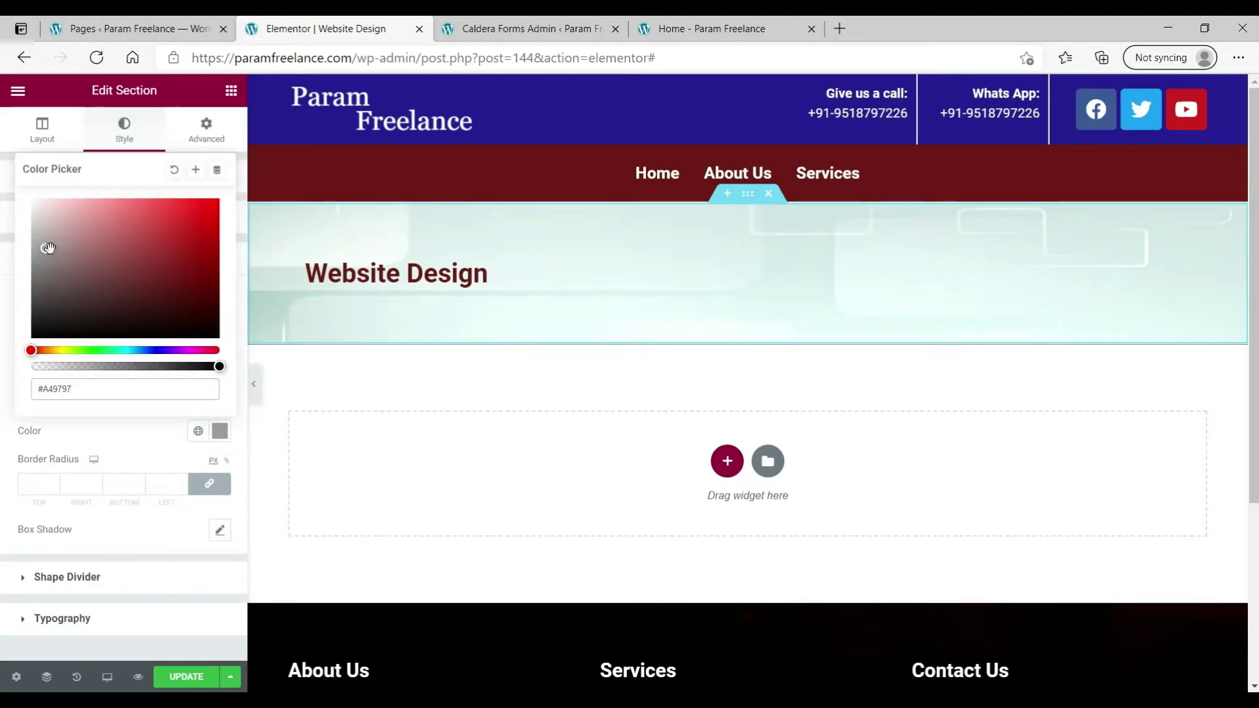
left_click(351, 377)
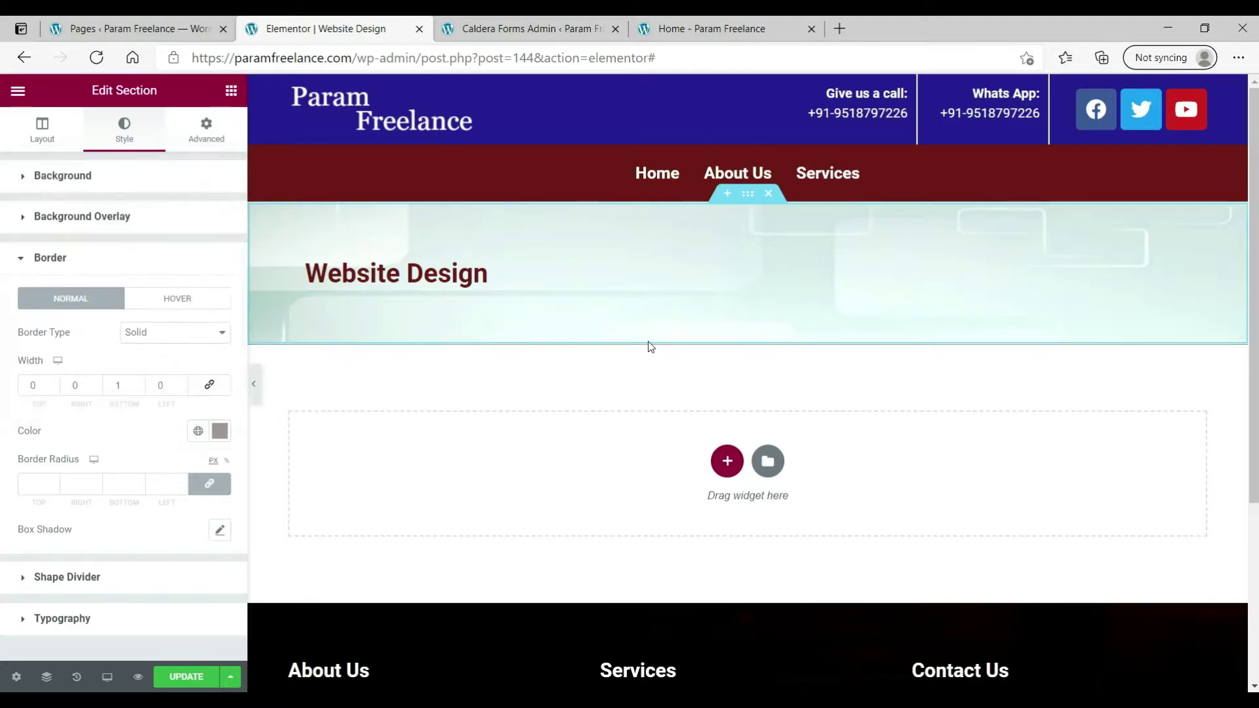
- Add a section with two equal columns below the banner and set its padding to 40 px
left_click(727, 461)
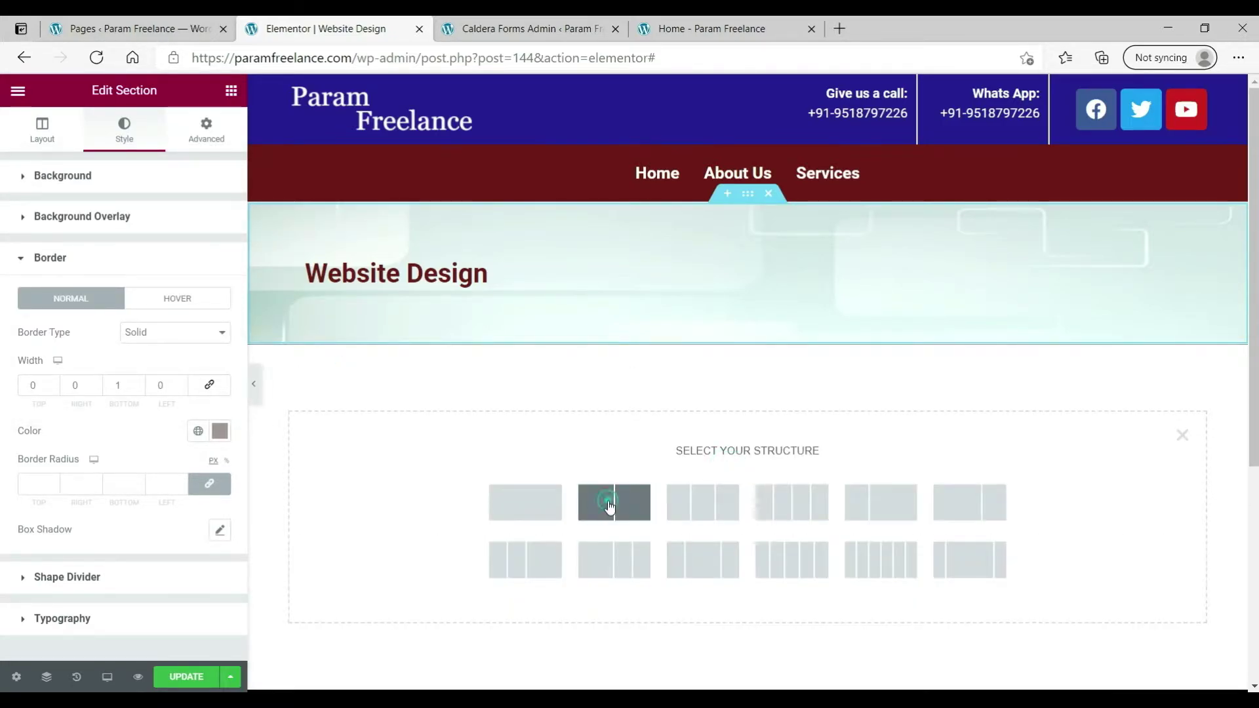
left_click(614, 503)
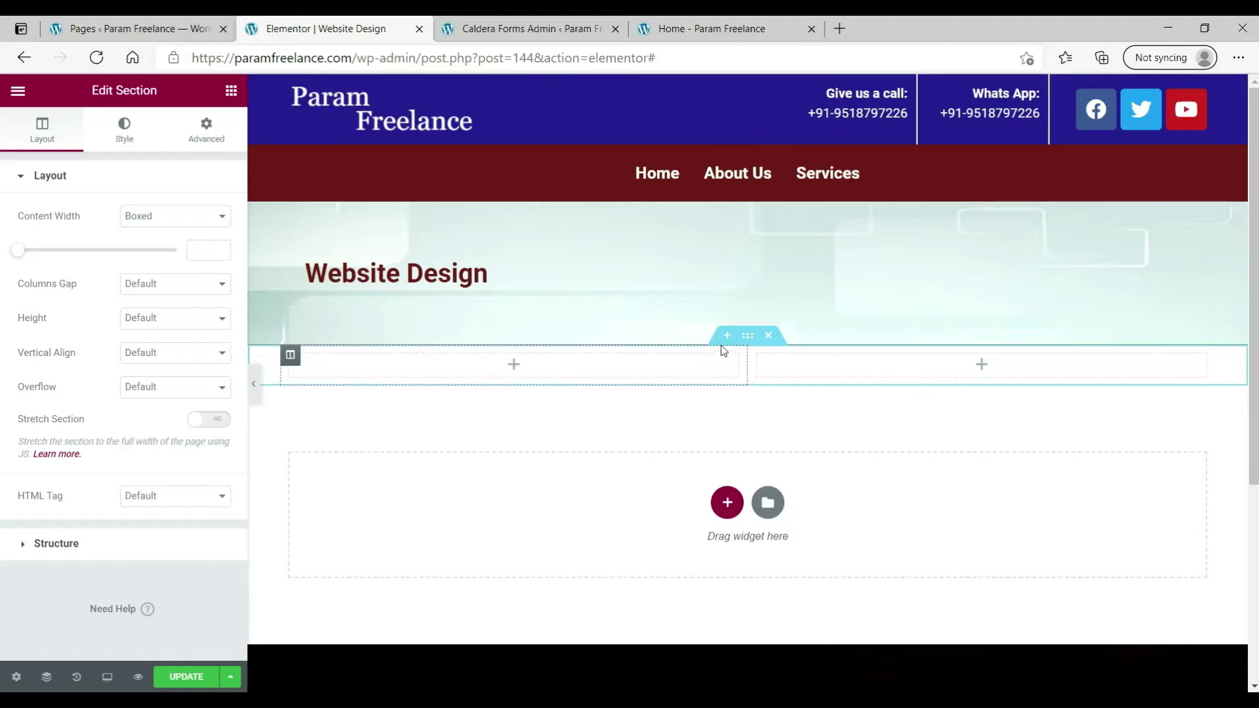
left_click(206, 131)
left_click(44, 297)
type("40")
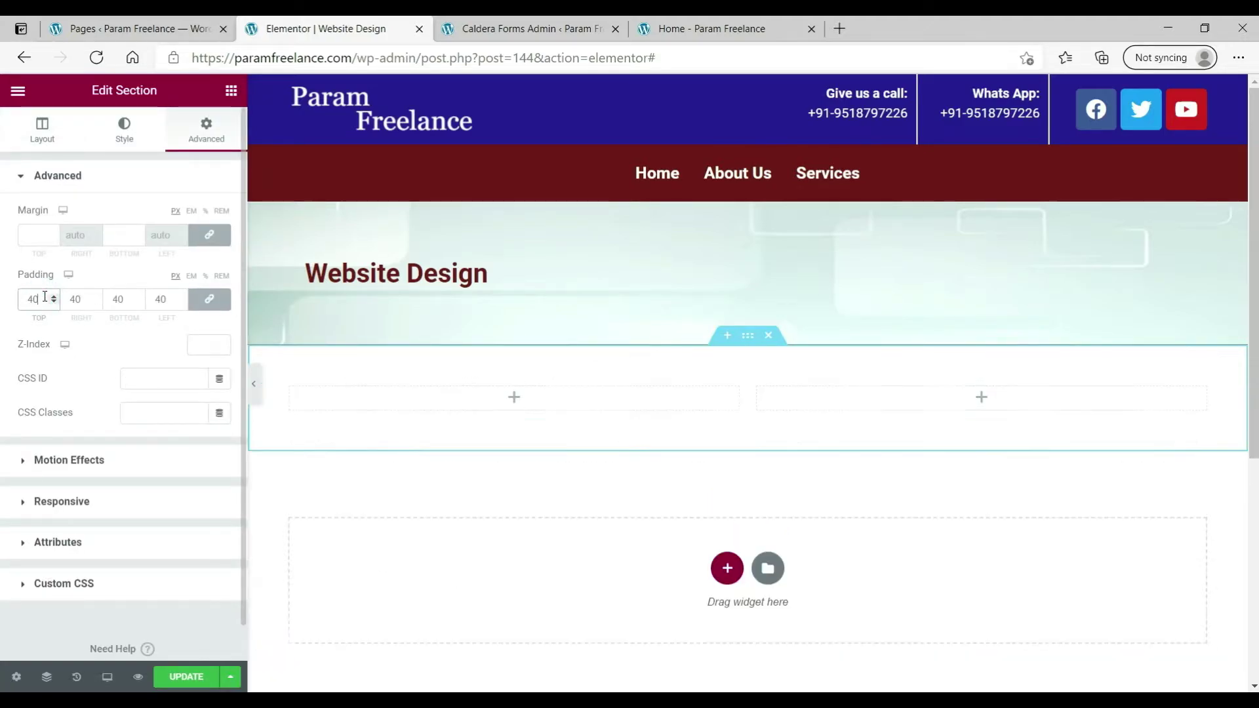
- Unlink the two-column section's padding values and set the right and left padding to 0
left_click(209, 299)
double_click(69, 299)
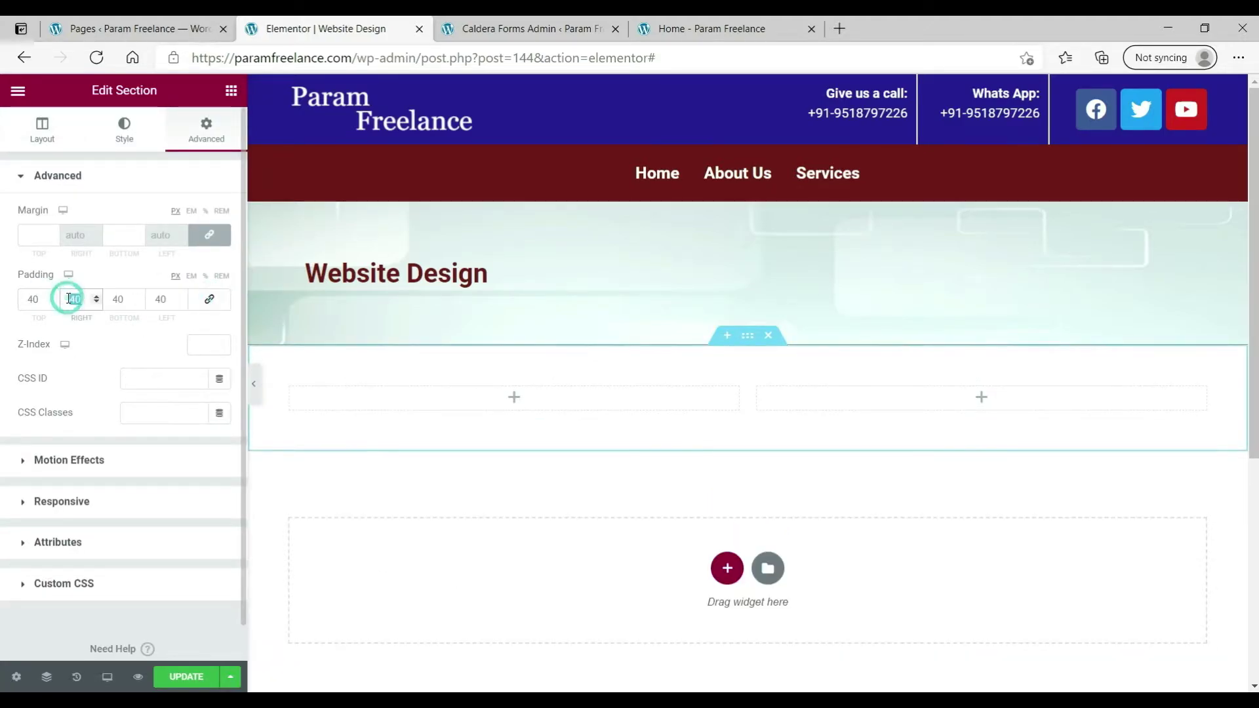
type("0")
double_click(162, 299)
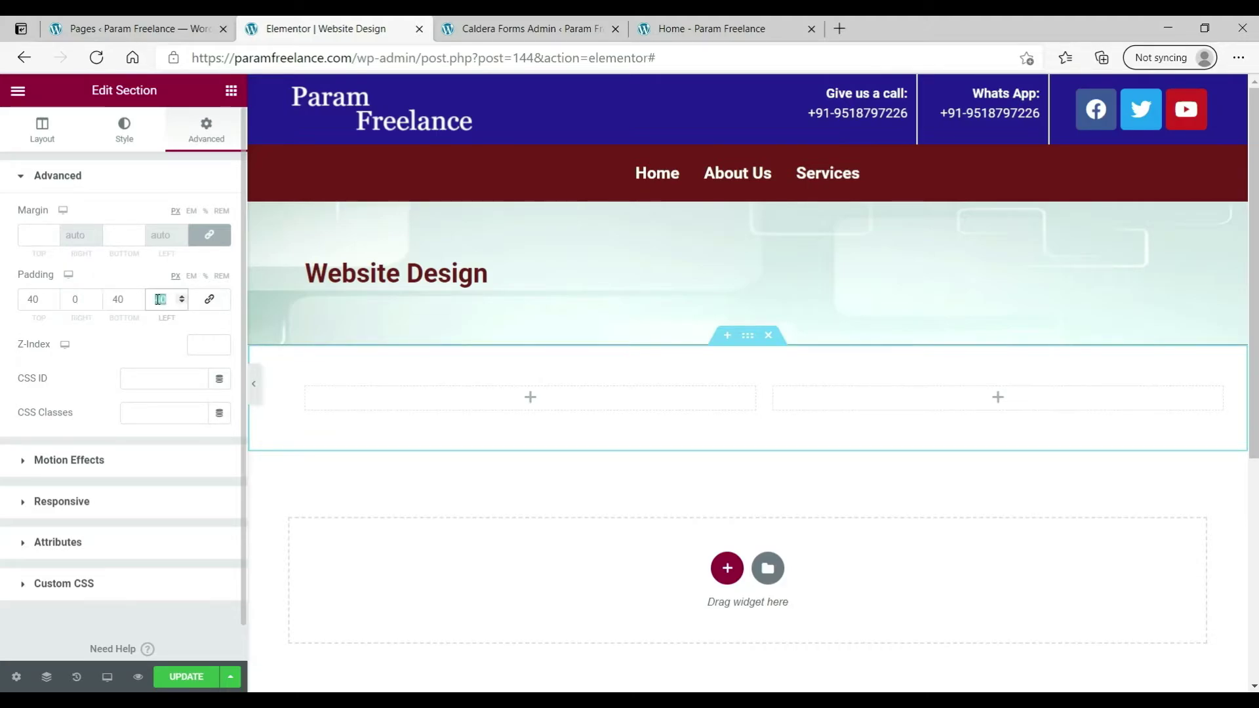
type("0")
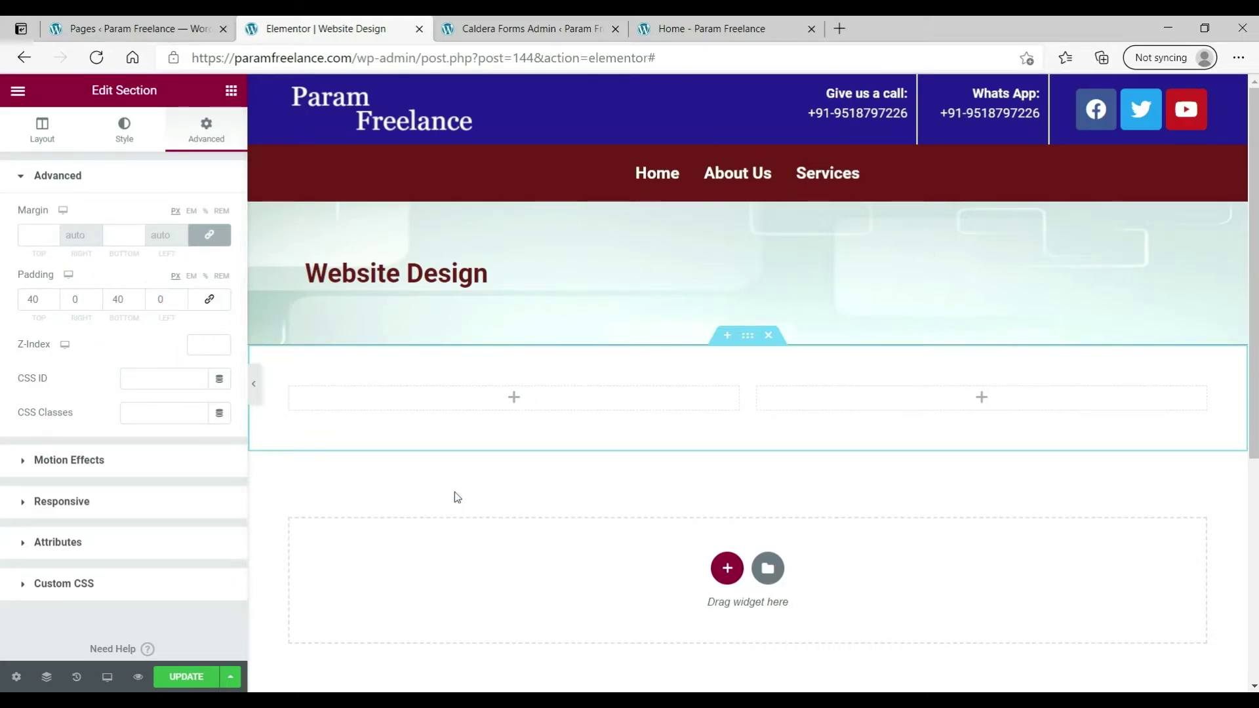
- Add a Text Editor widget to the left column, replace its placeholder with the website design services copy and bullet list, and update the page
left_click(514, 397)
left_click_drag(184, 328, 411, 411)
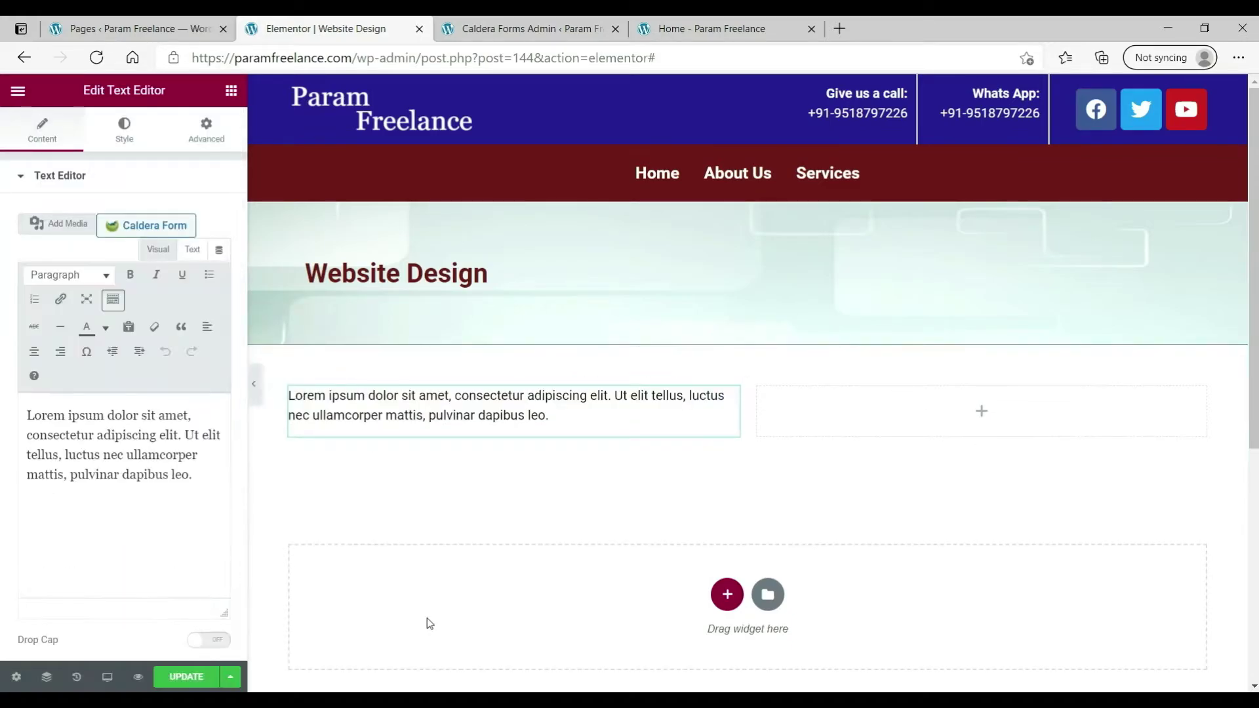
key("ctrl+a")
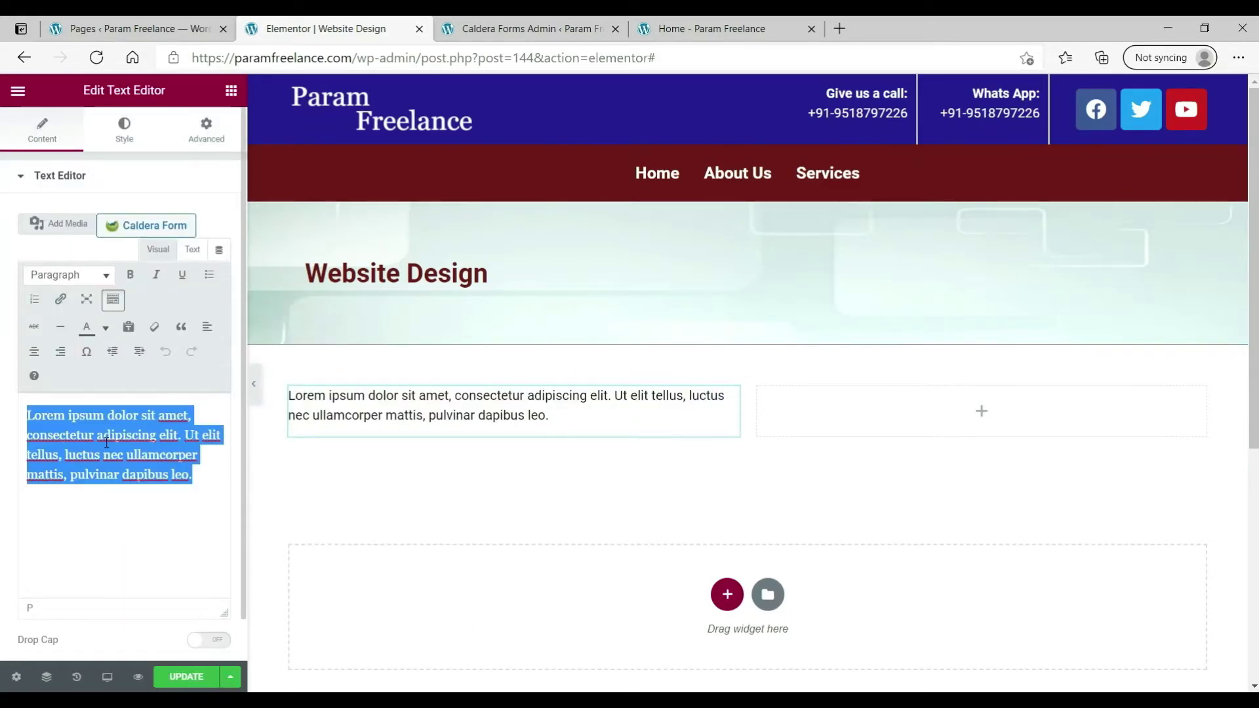
type("Your website is your first point of interaction with your customers. So make it right! Professional website design services starting with with $75 only. Free Demo before any purchase. Online Support. Customized styles Responsive design which will work on Desktop, laptop, tablets, and mobile devices. Affordable pricing for a WordPress website design starting with $75 for a basic website.")
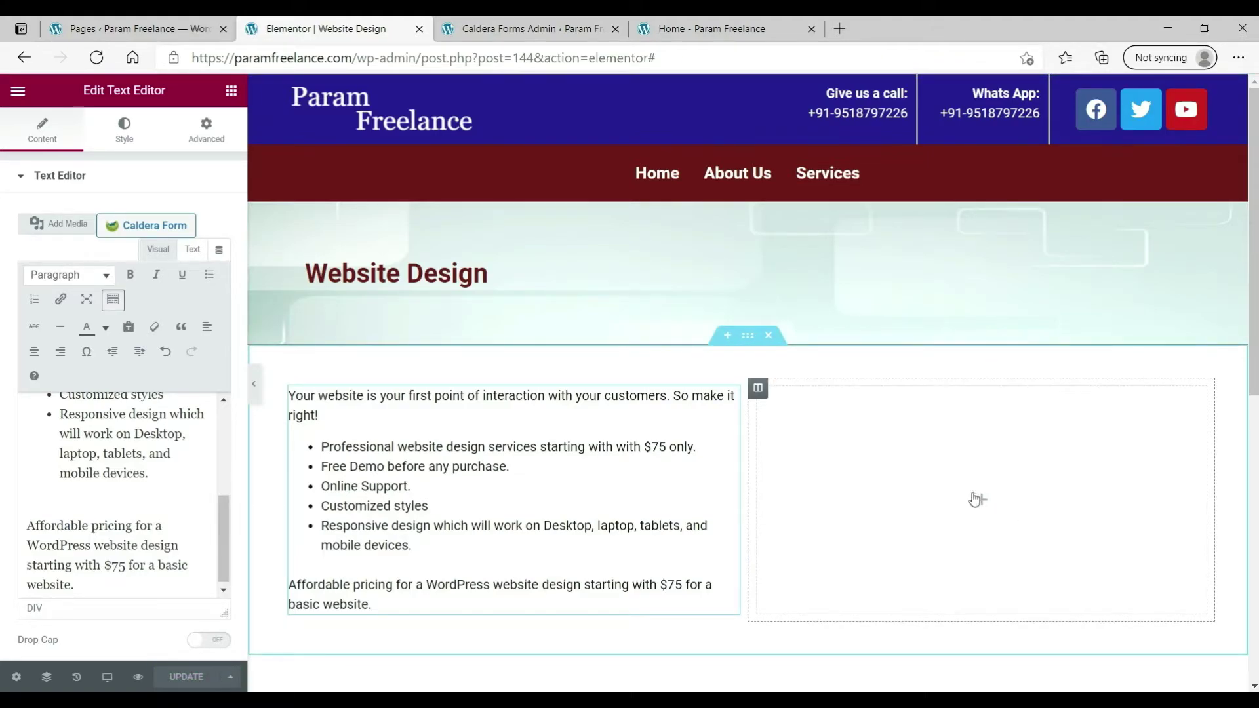
- In the WordPress admin's menu management page, create a new navigation menu named Services
left_click(121, 28)
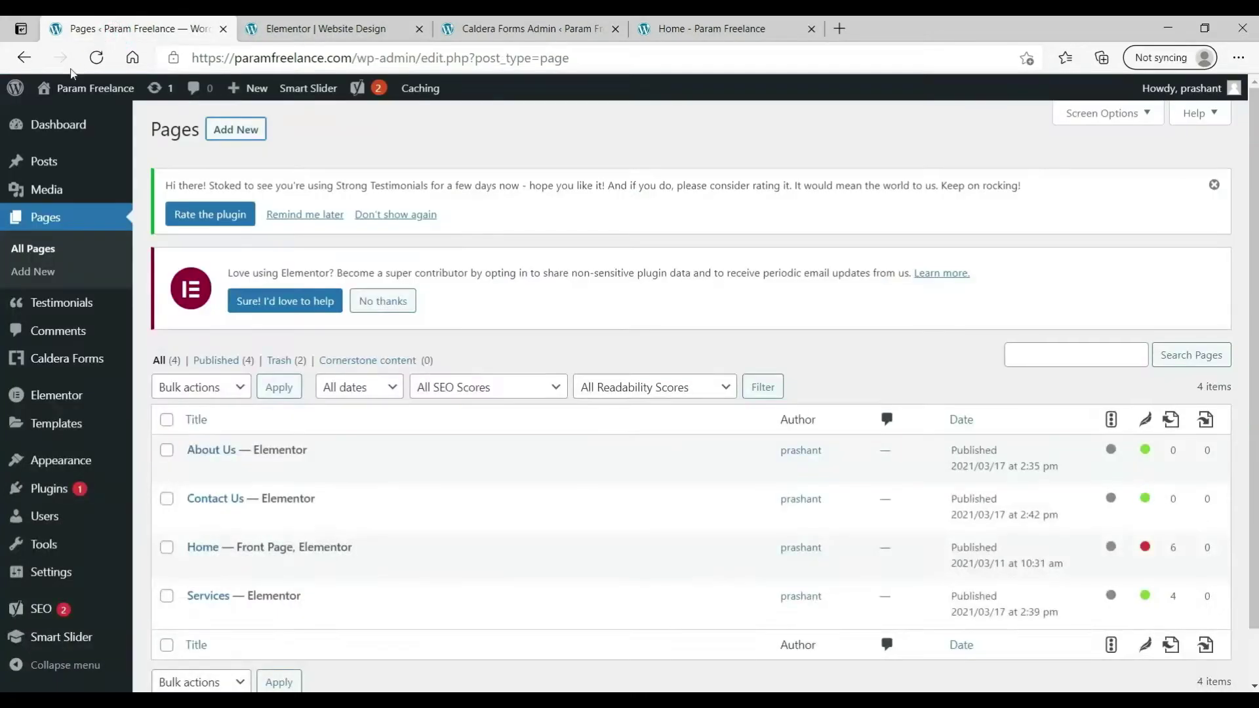
mouse_move(65, 461)
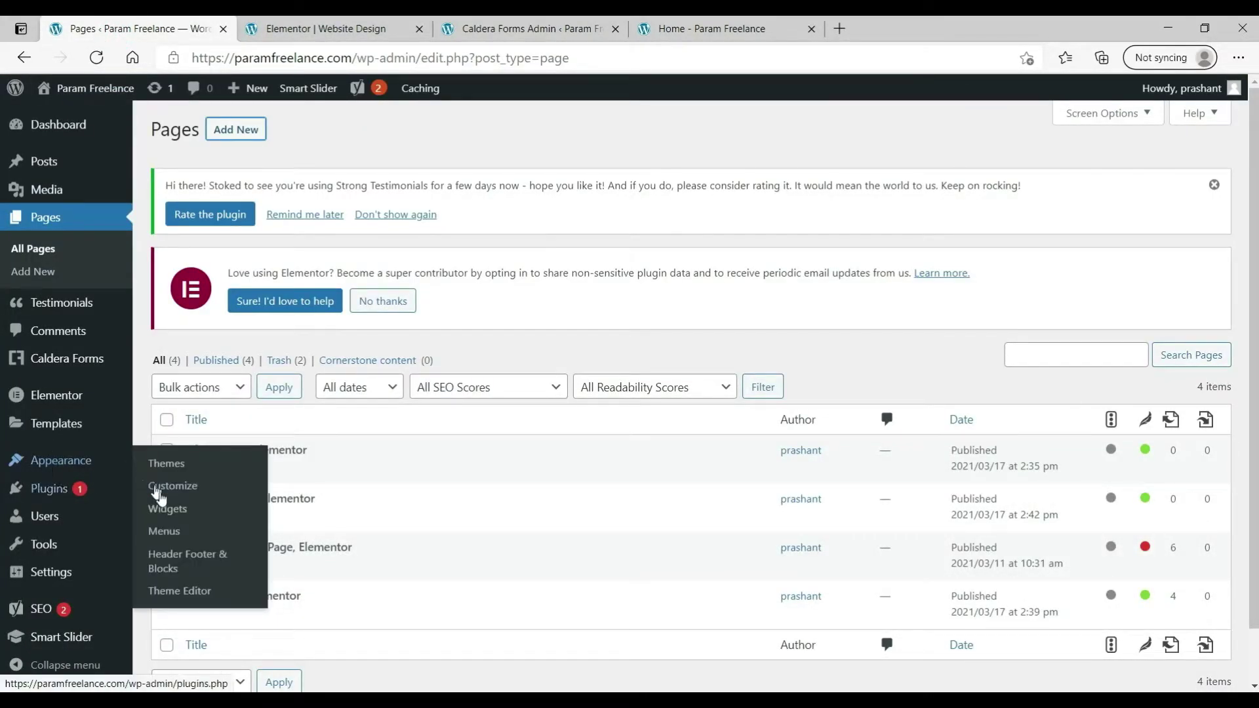
left_click(170, 533)
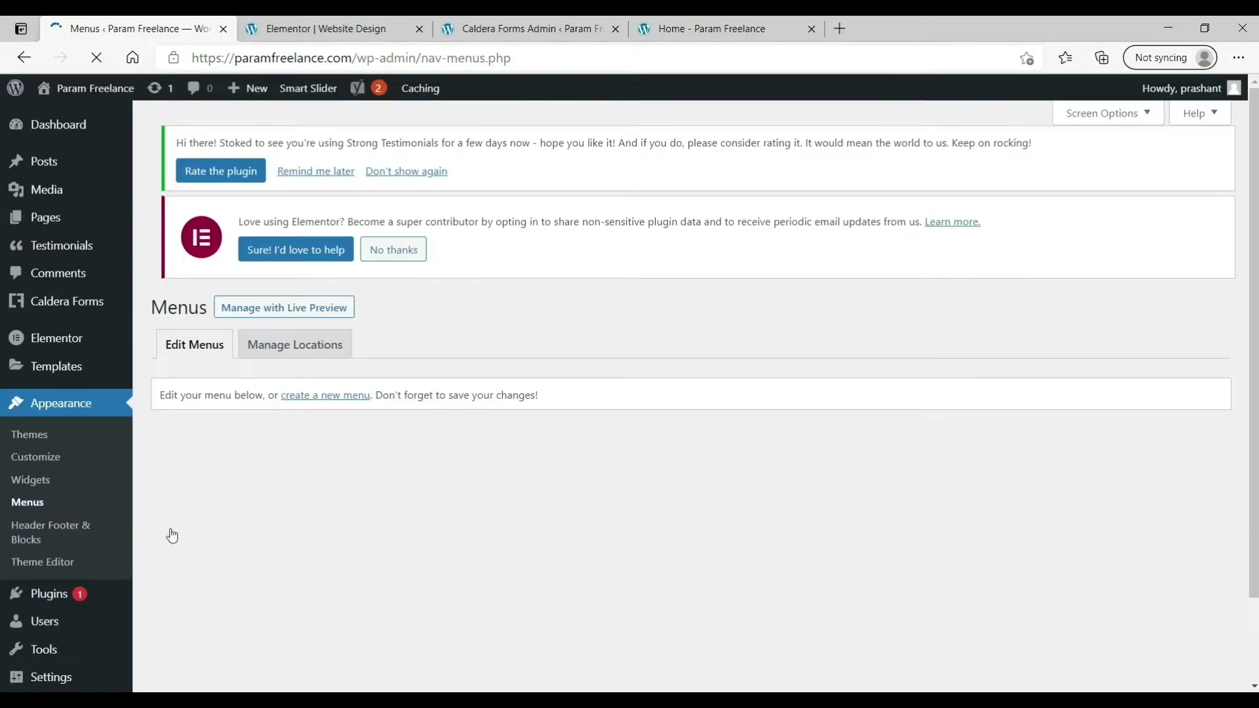
scroll(731, 415, "down", 2)
scroll(734, 417, "up", 2)
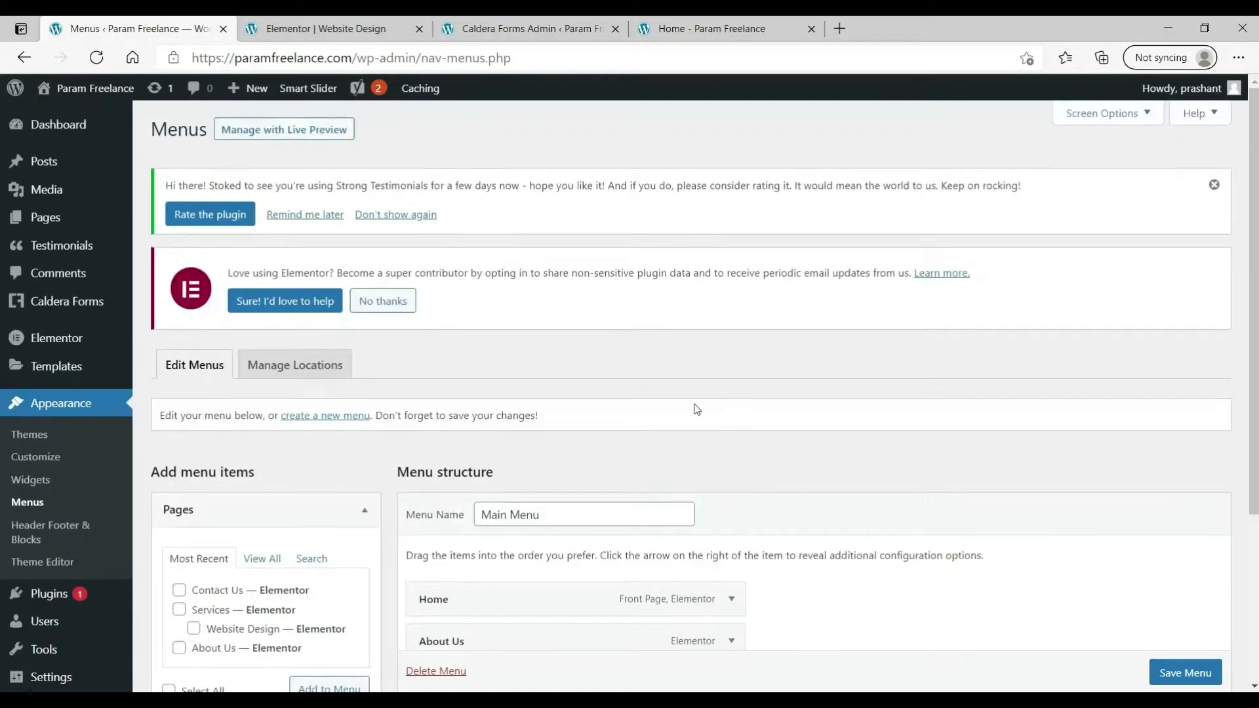
left_click(315, 419)
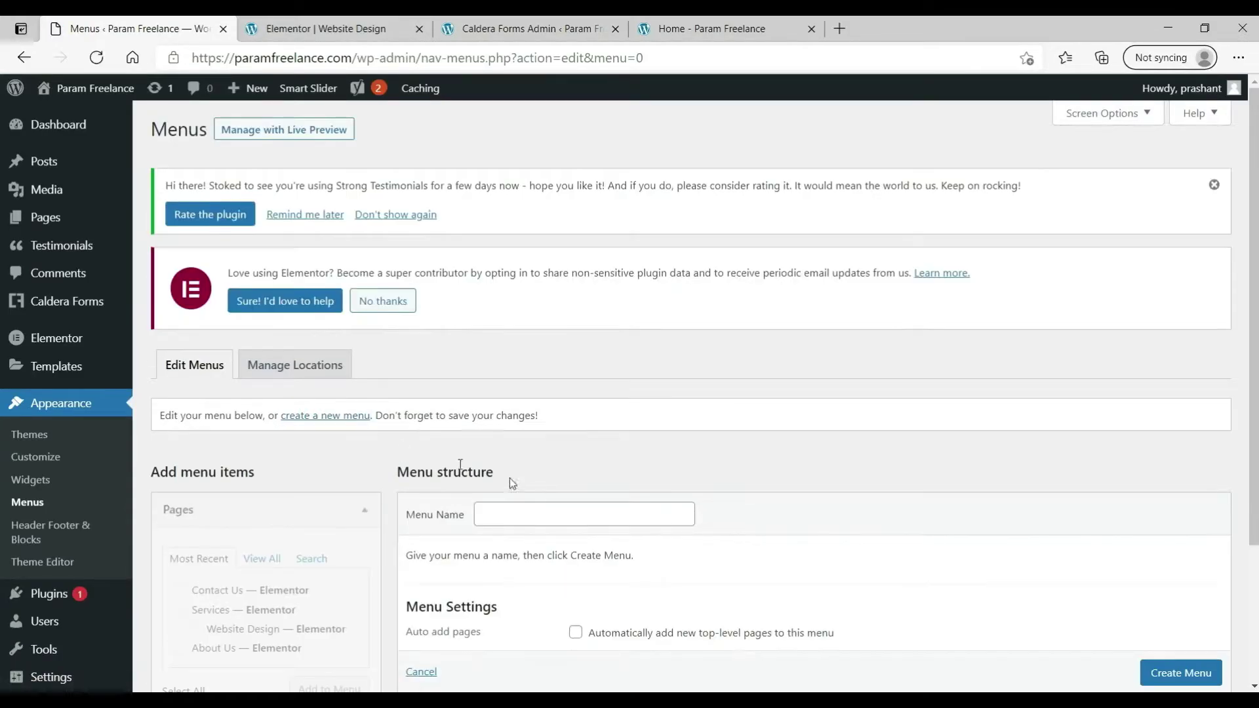
left_click(540, 512)
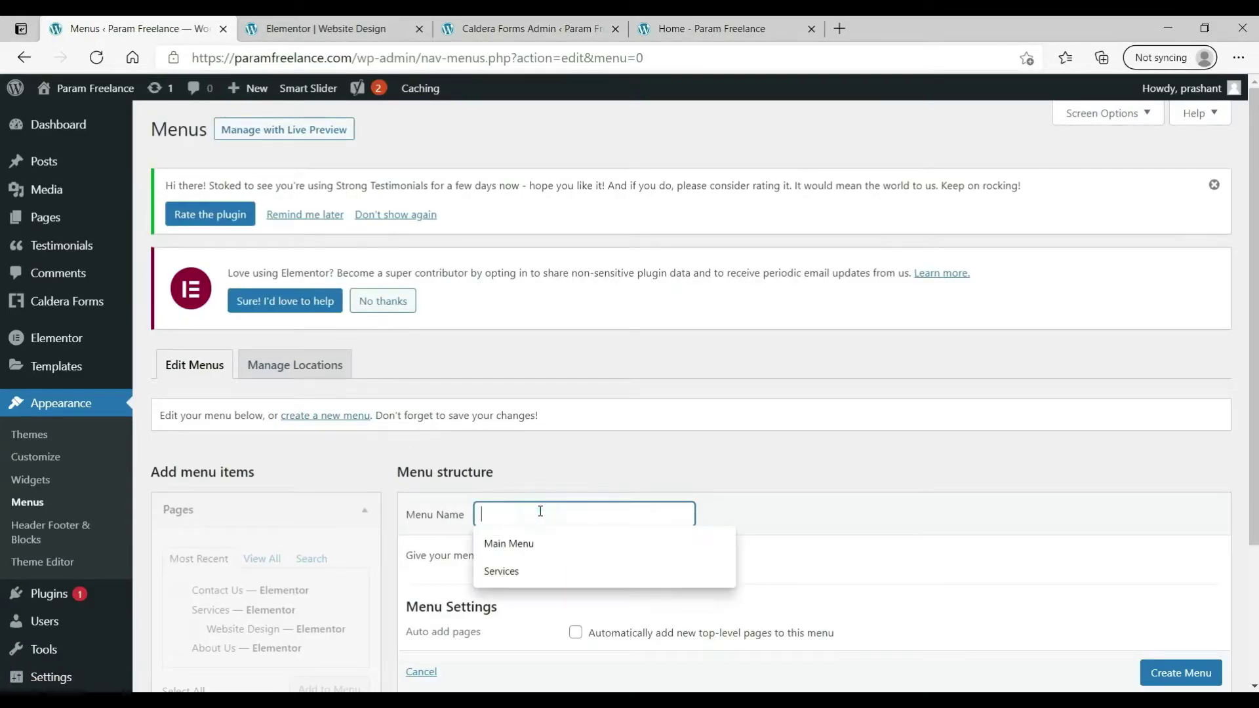
left_click(508, 565)
scroll(921, 491, "down", 3)
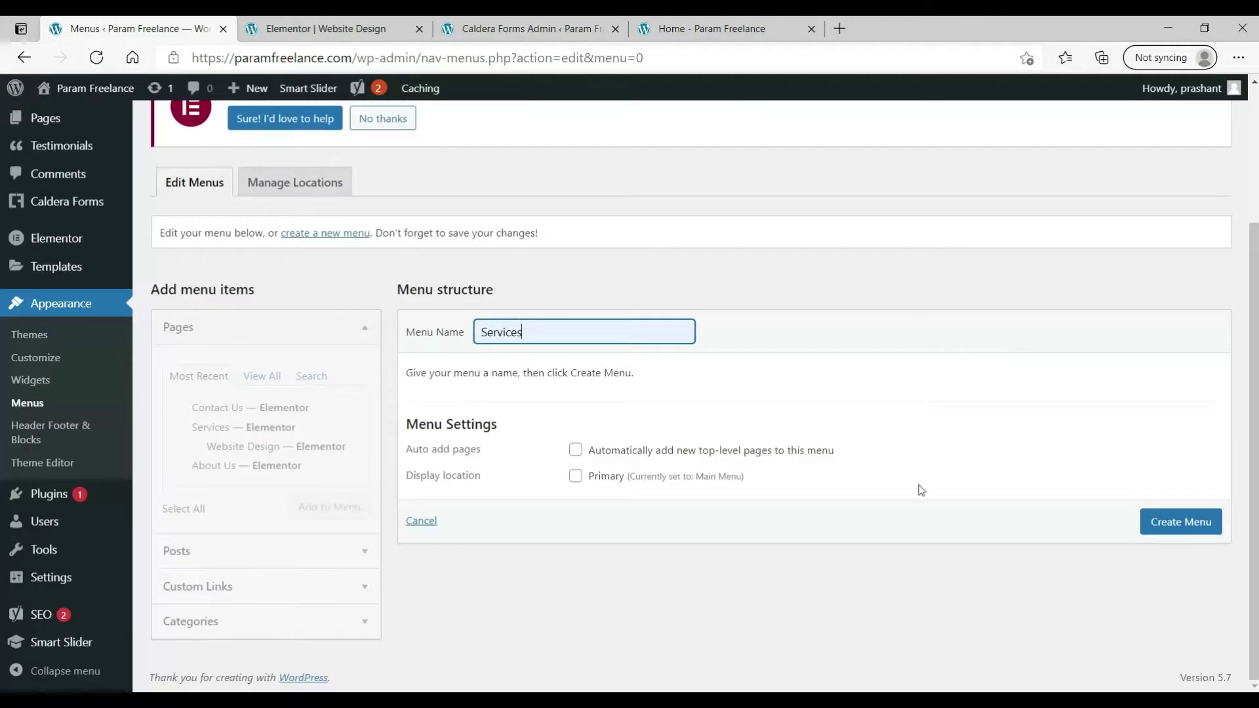
left_click(1177, 529)
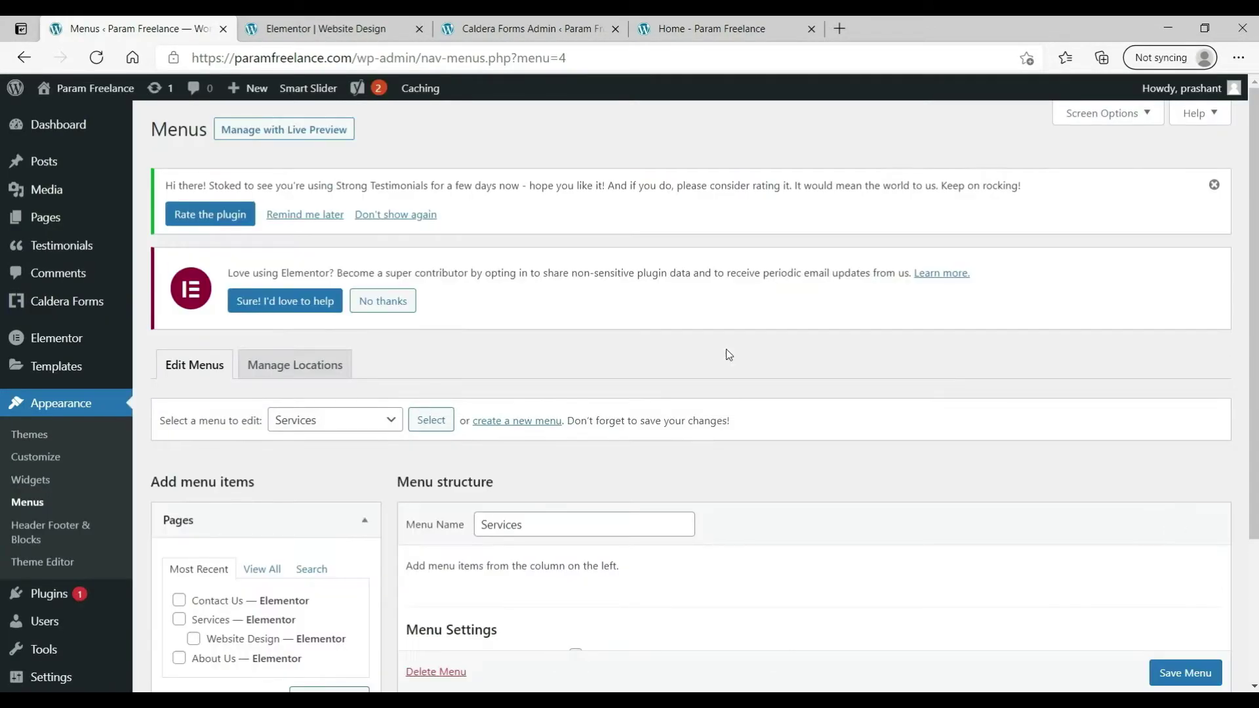
- Add the Website Design page to the Services menu and save the menu
scroll(729, 354, "down", 3)
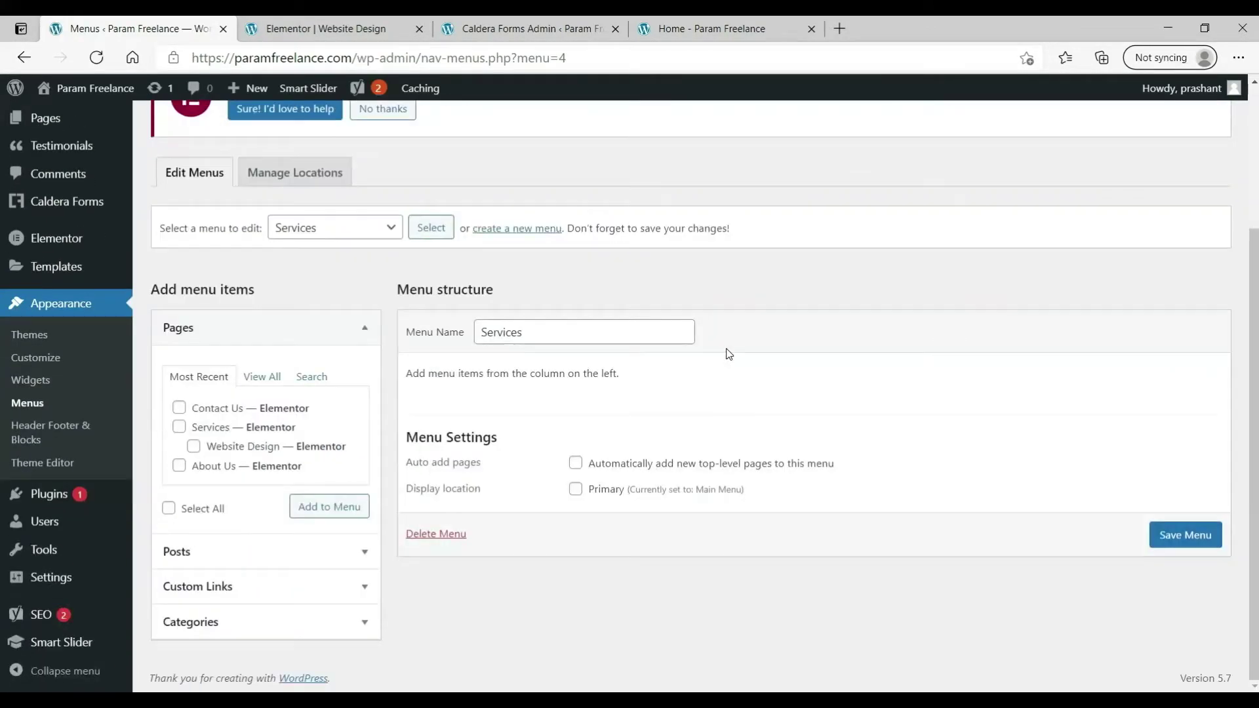
left_click(196, 447)
left_click(326, 514)
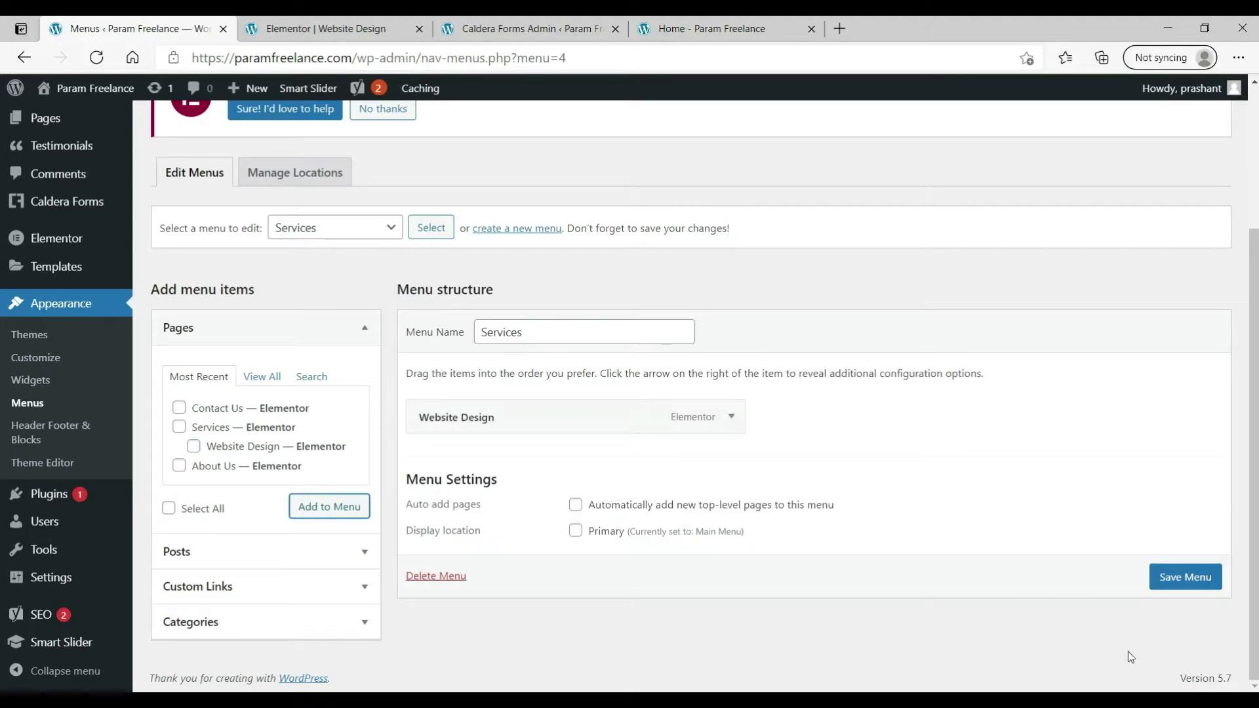
left_click(1198, 576)
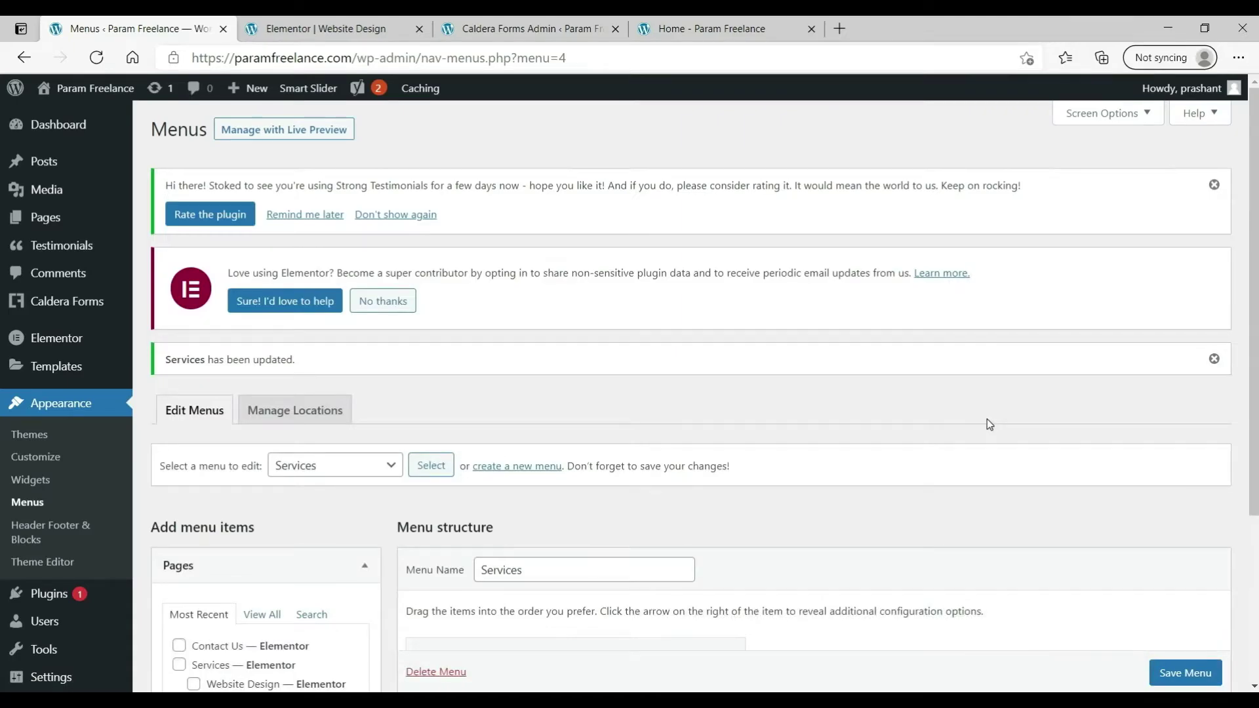
scroll(988, 423, "down", 4)
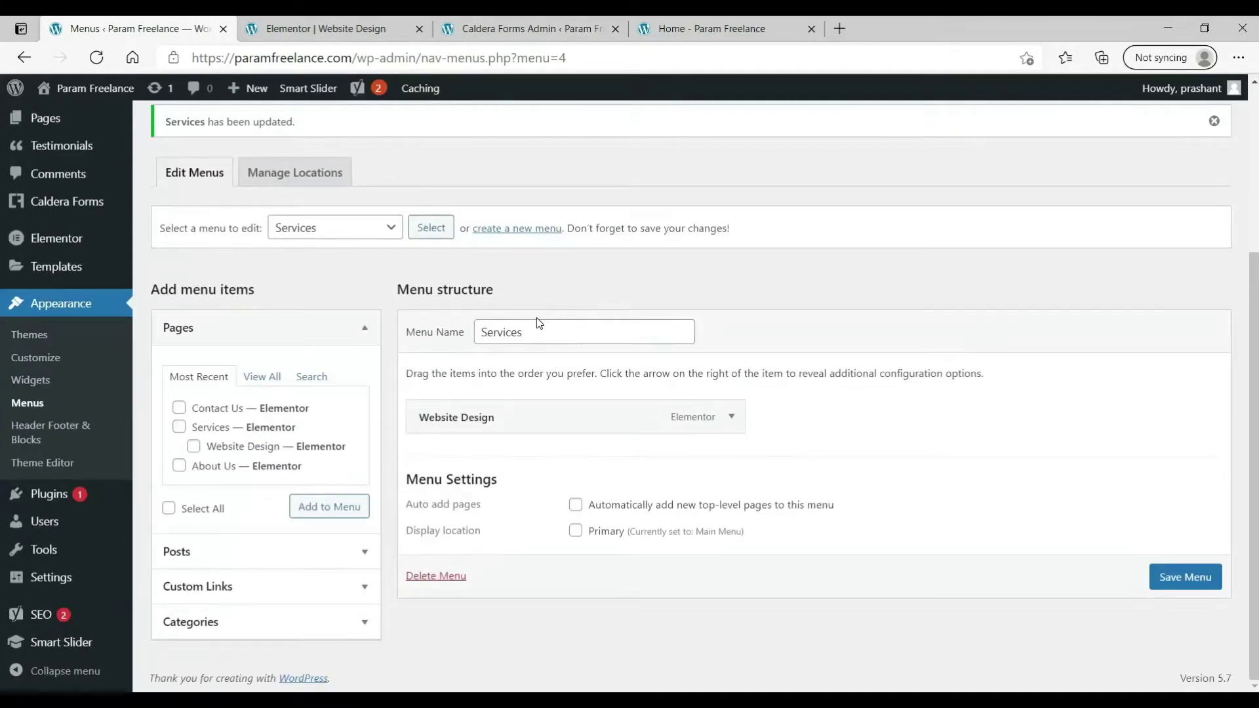
- Back in the Elementor editor, add a Heading widget to the empty right column with the title "Services"
left_click(321, 29)
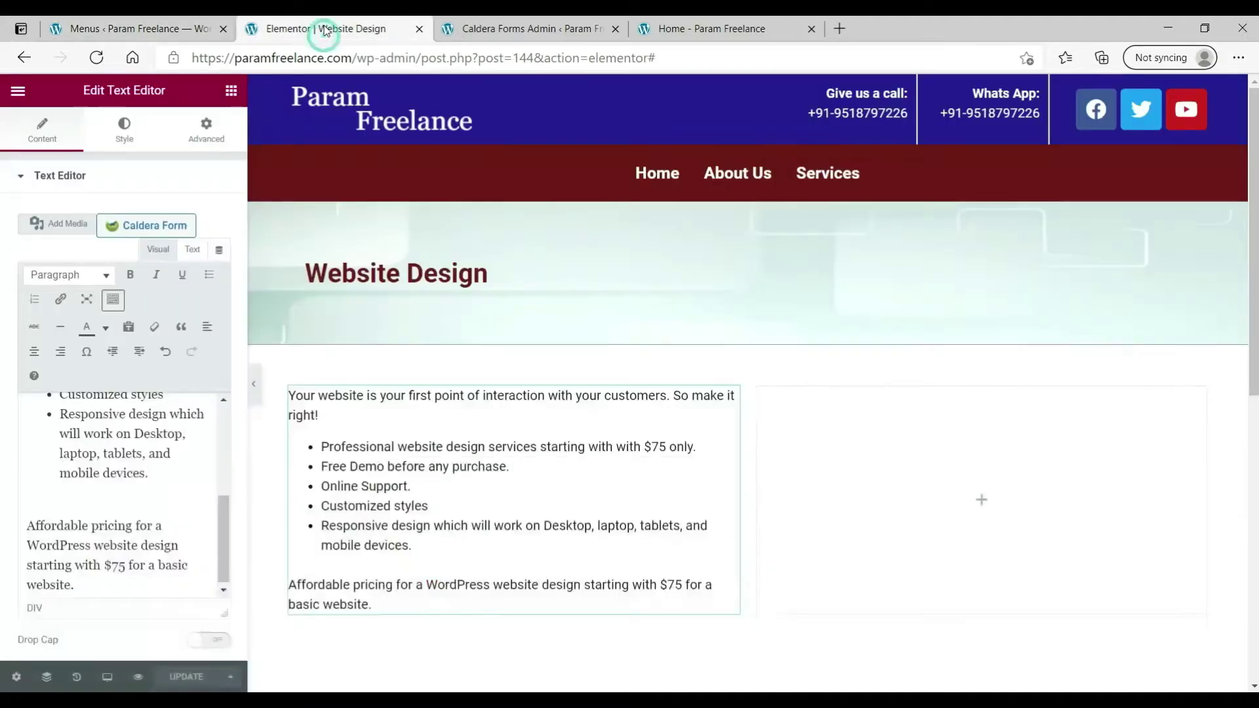
left_click(984, 505)
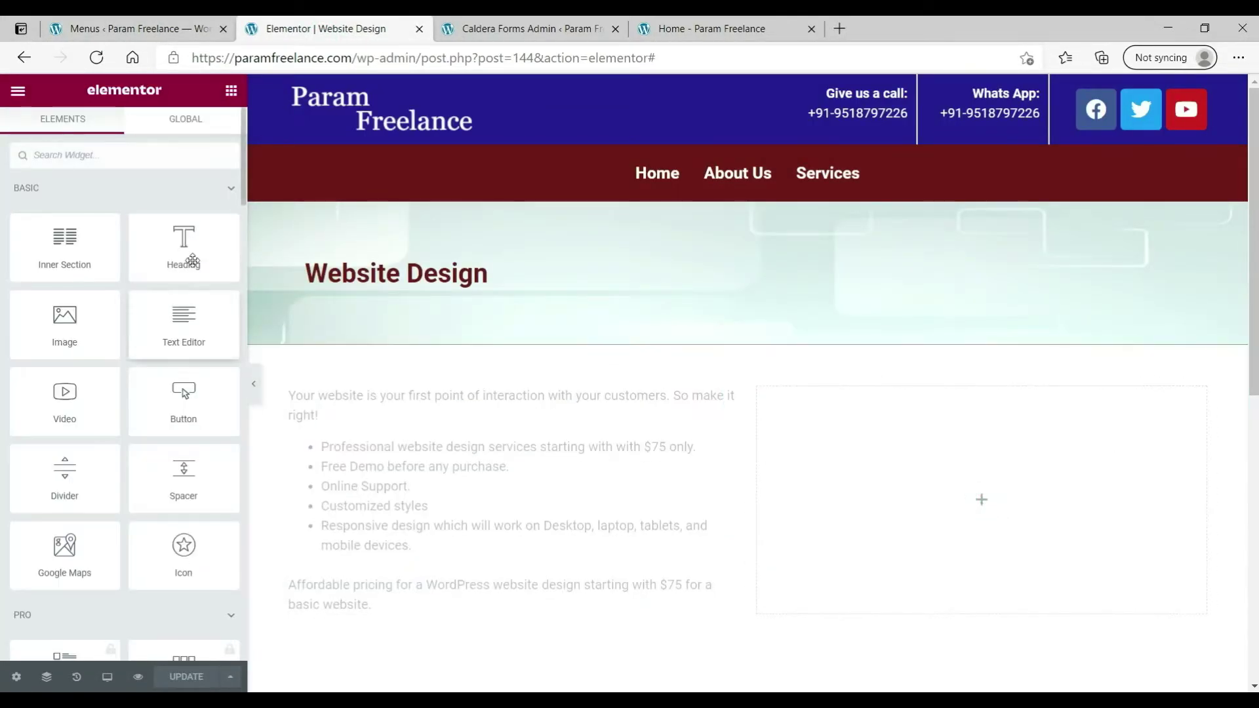
left_click_drag(188, 255, 1042, 486)
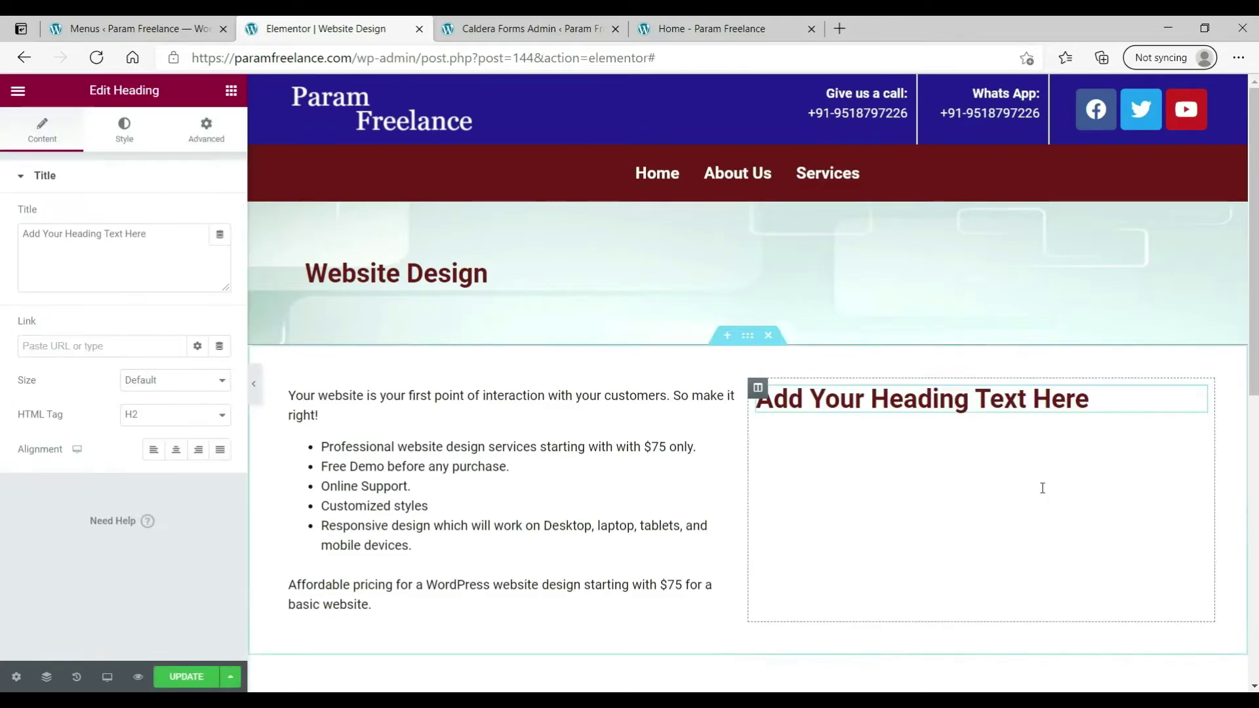
triple_click(164, 245)
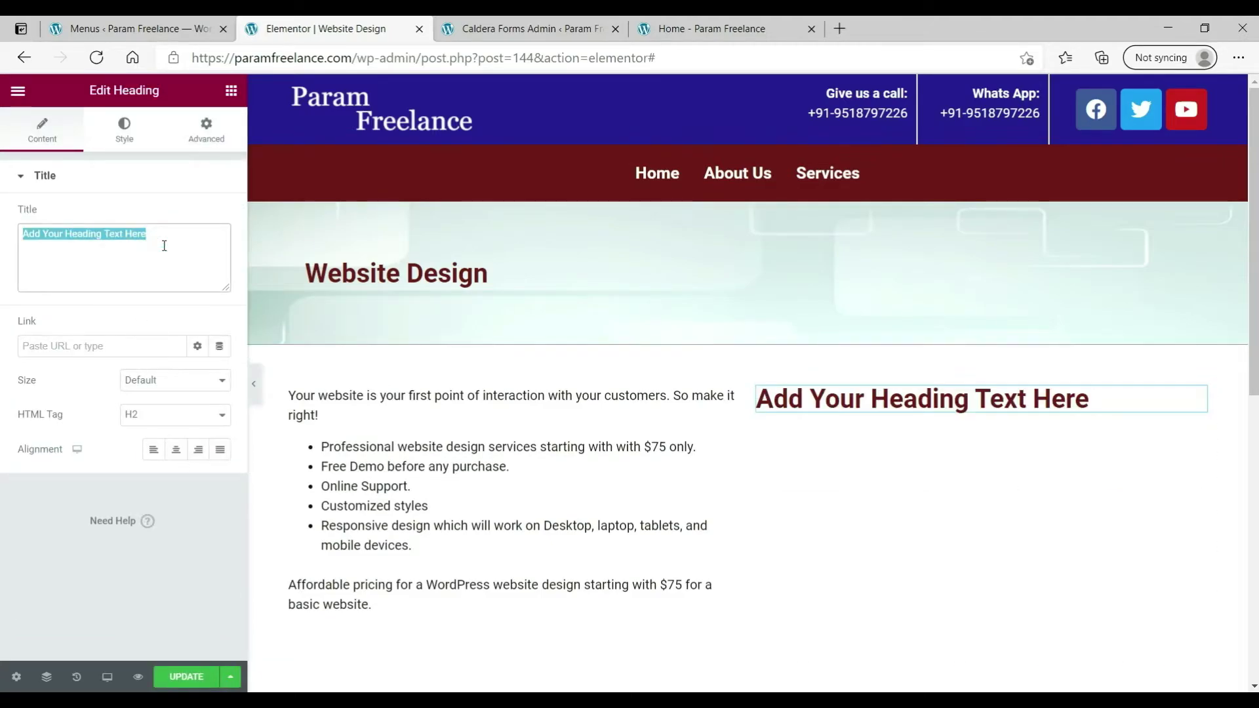
type("Services")
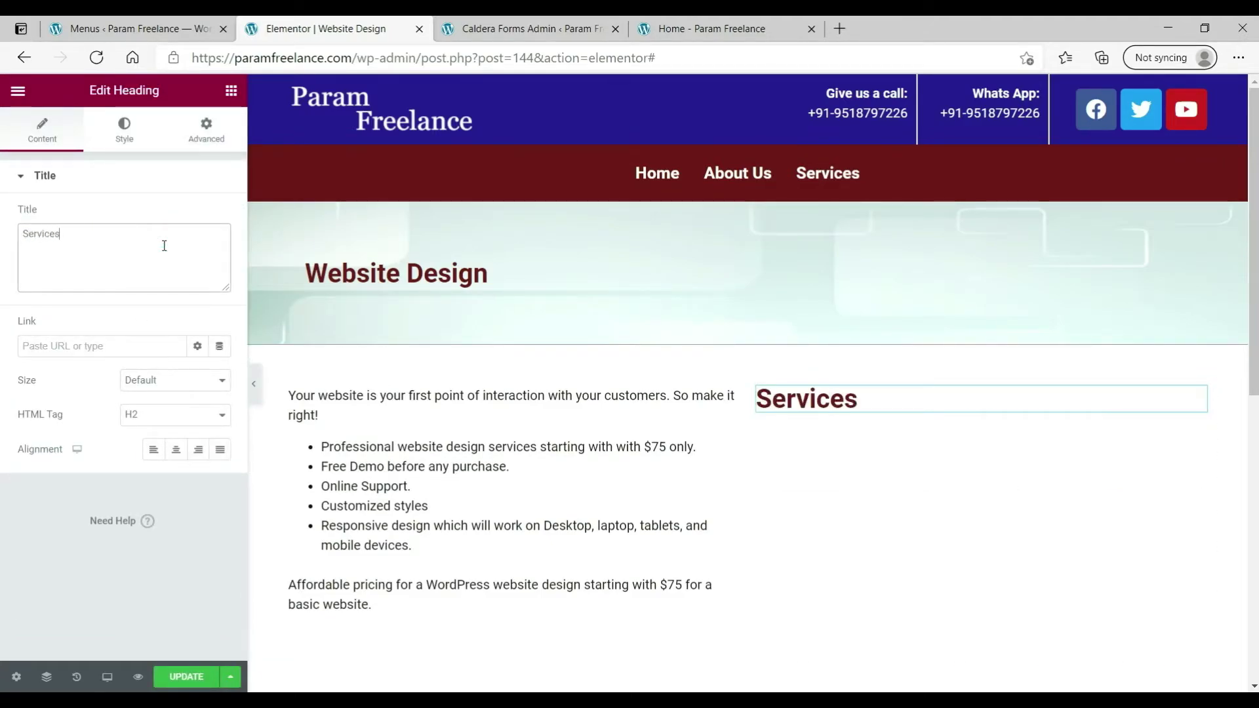
- Set the HTML tag of the Services heading to H4
scroll(874, 304, "down", 2)
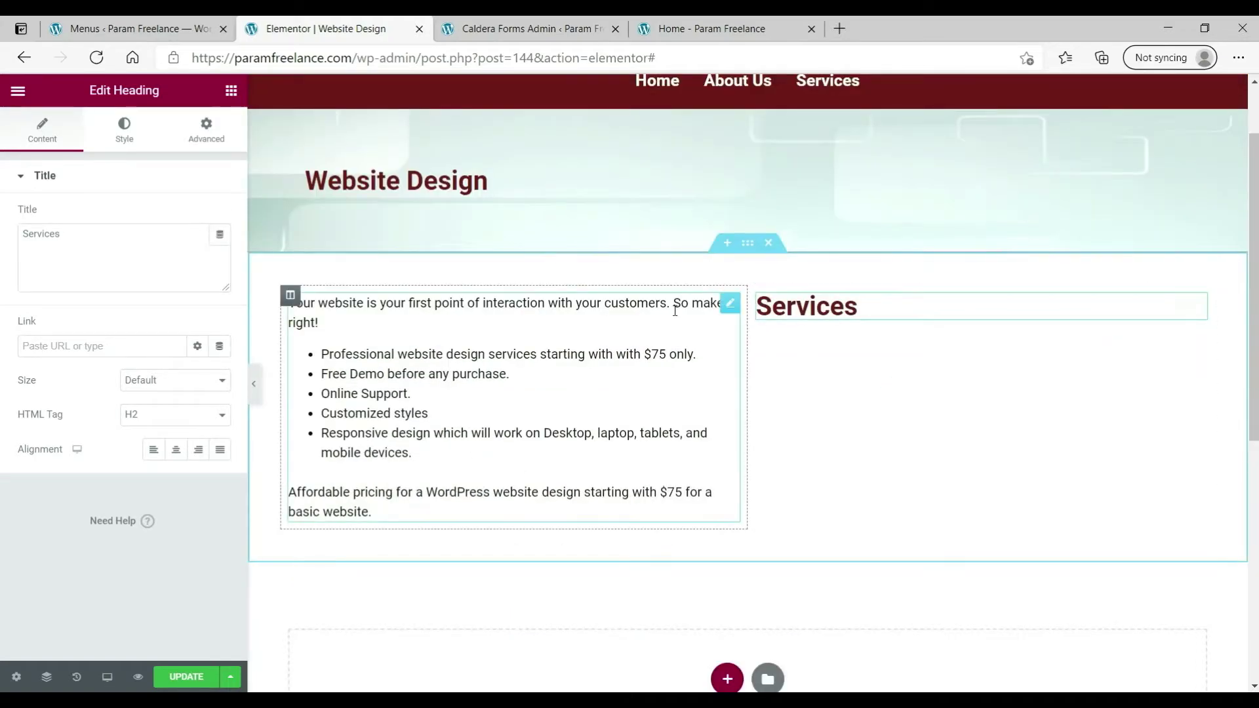
left_click(169, 414)
left_click(157, 465)
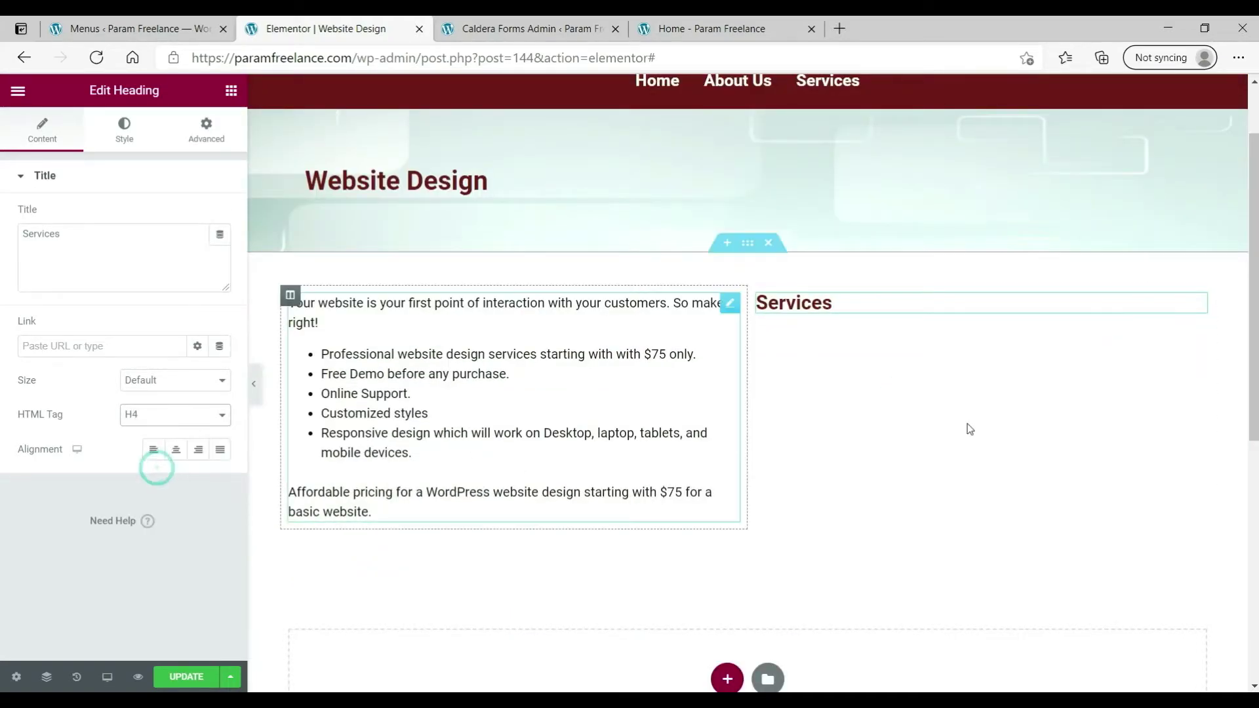
left_click(956, 402)
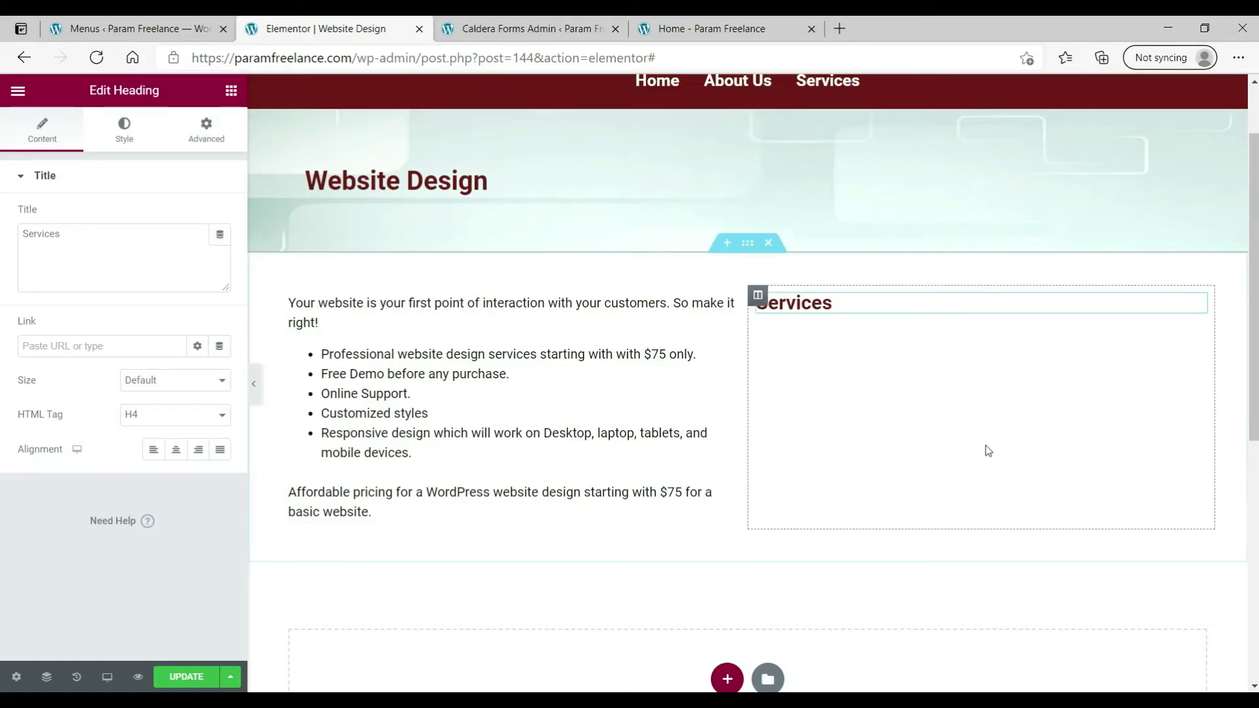
left_click(958, 438)
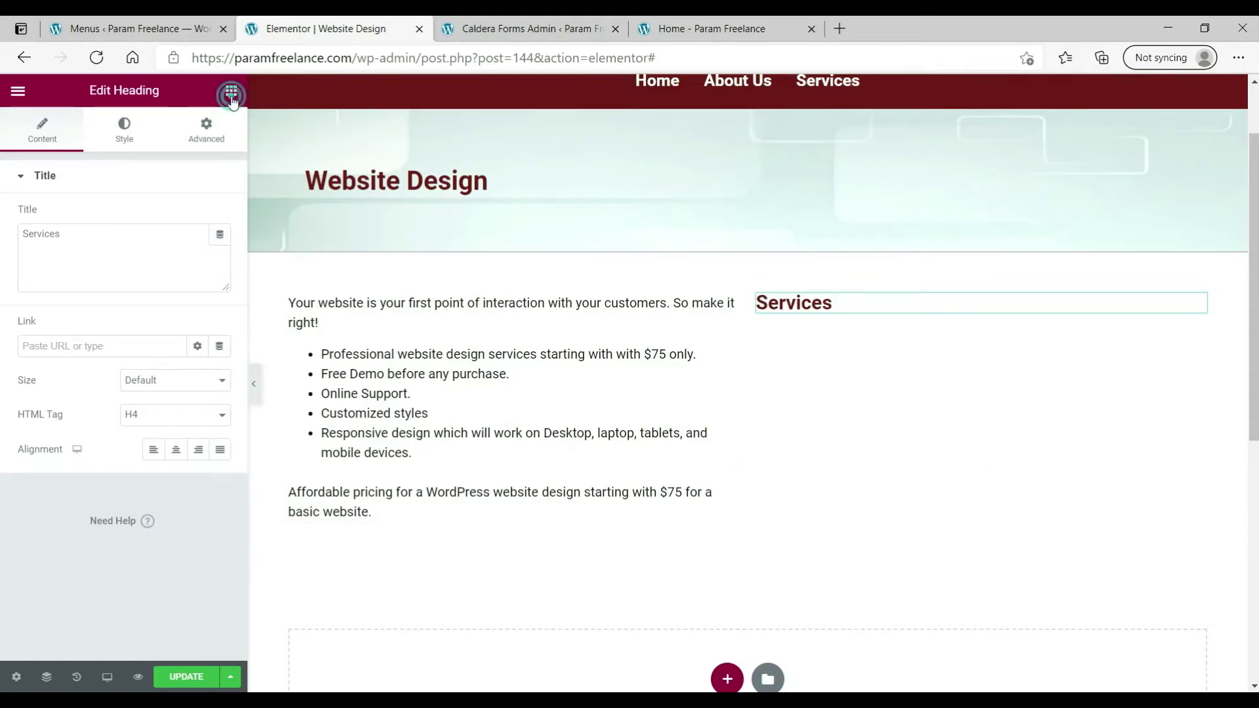
- Add the HFB Navigation Menu widget below the Services heading, then update the page and reload the editor
left_click(230, 96)
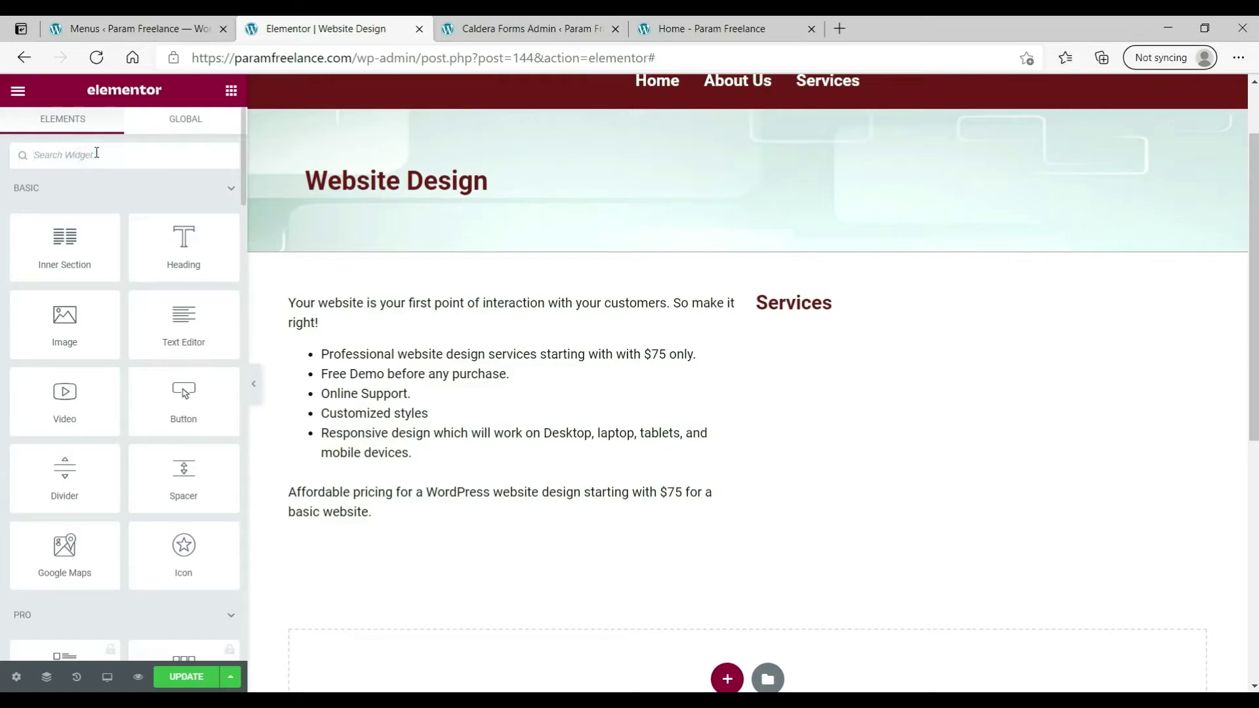
type("menu")
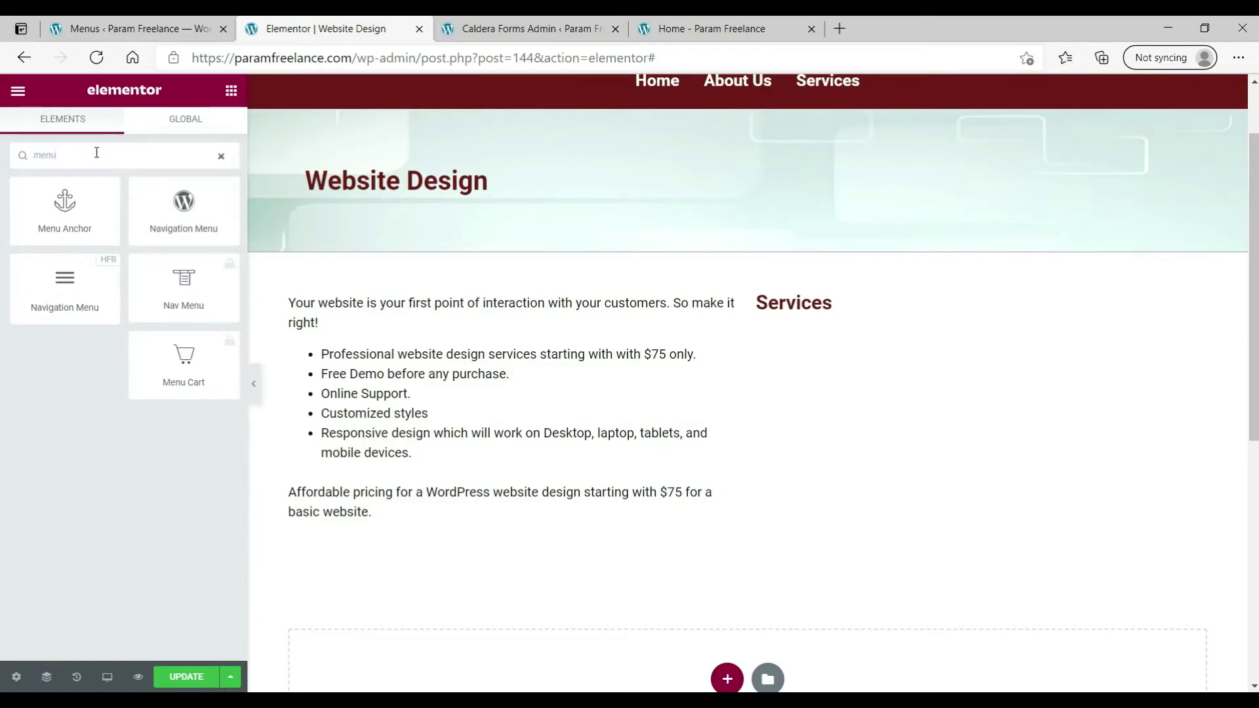
left_click_drag(60, 271, 864, 342)
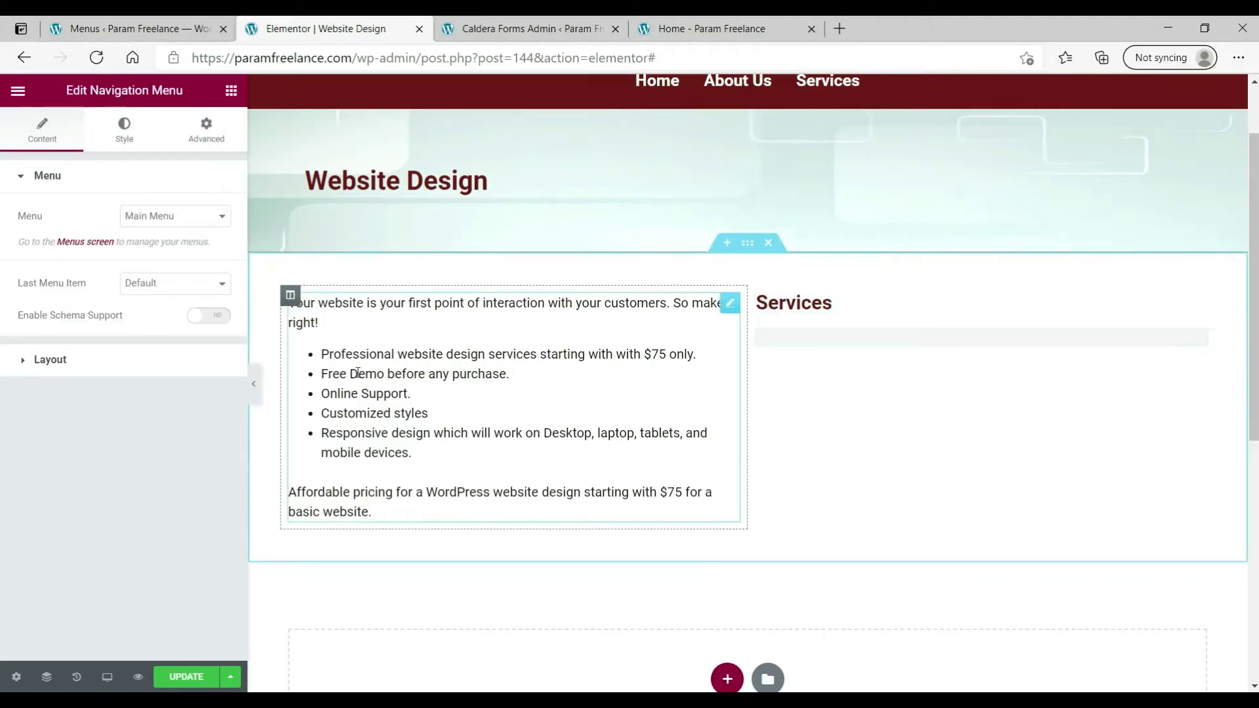
left_click(167, 217)
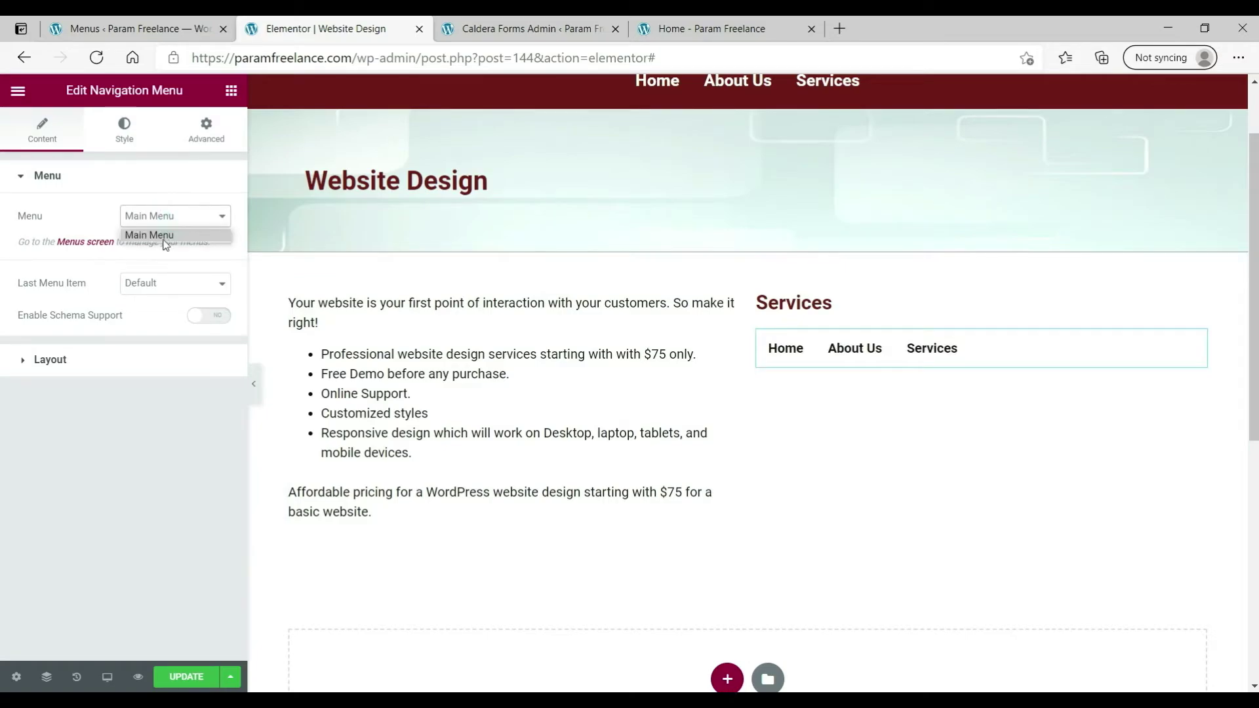
left_click(144, 523)
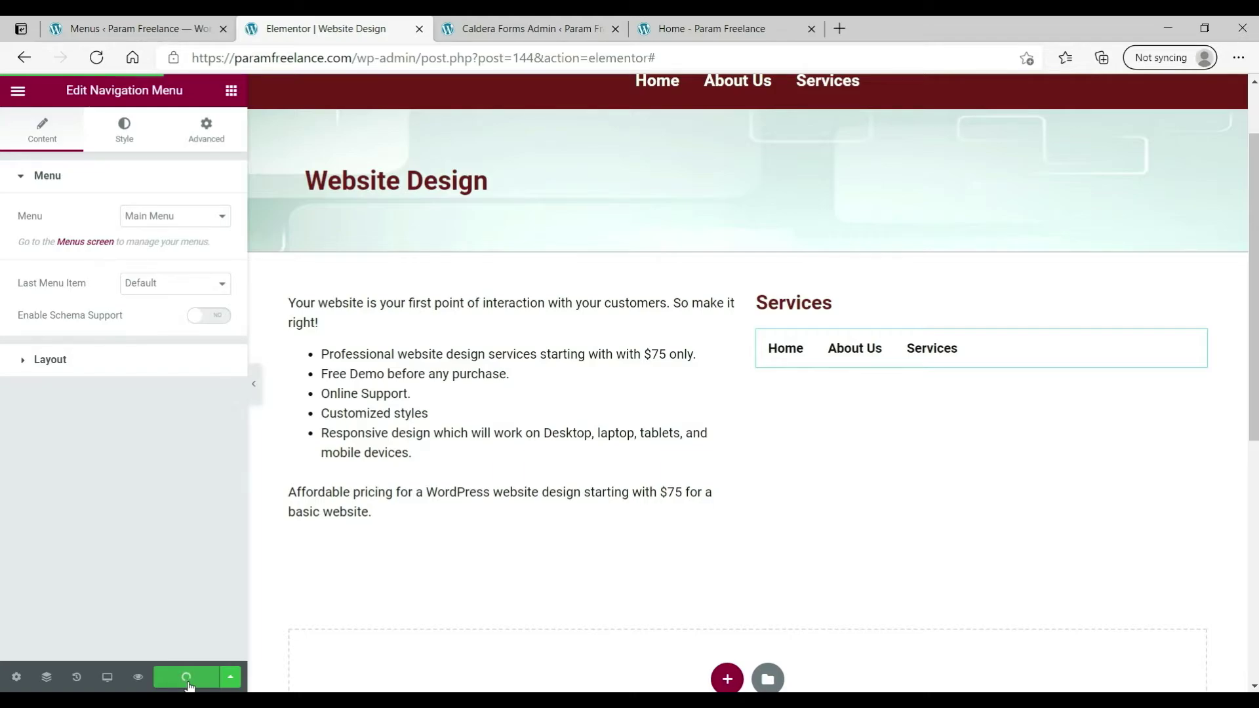
left_click(96, 59)
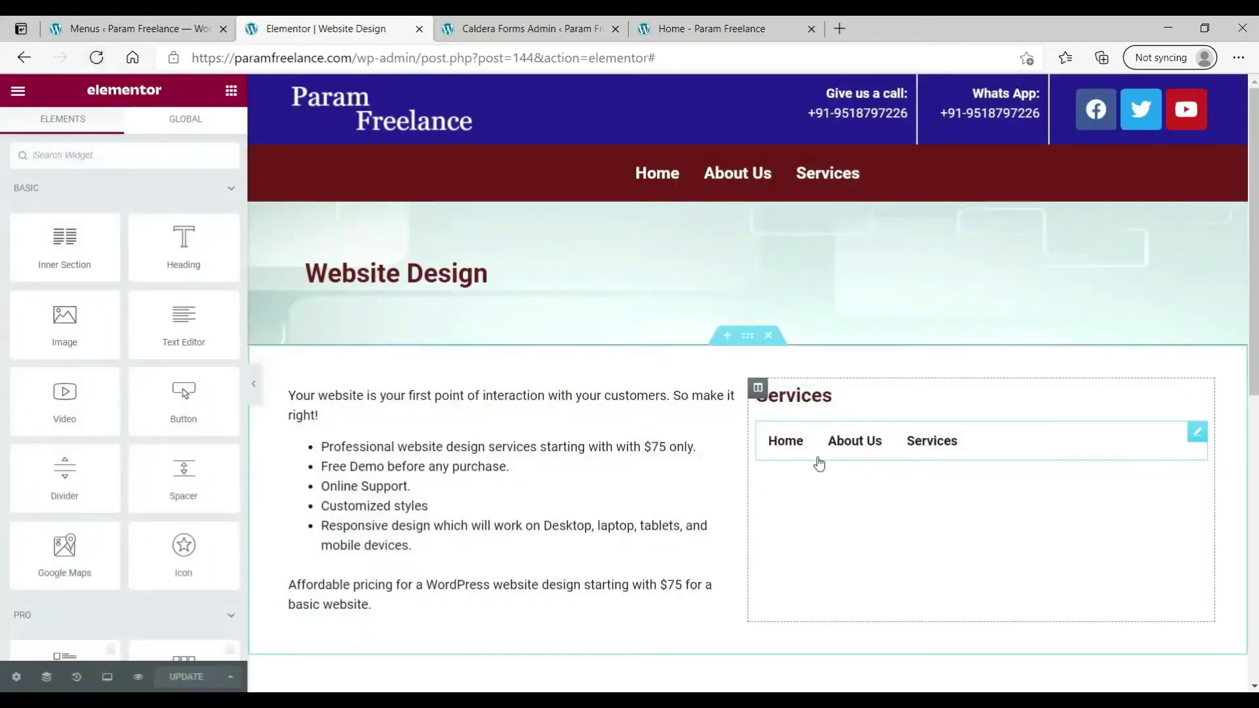
- Assign the Services menu to the navigation menu widget in the right column
left_click(815, 456)
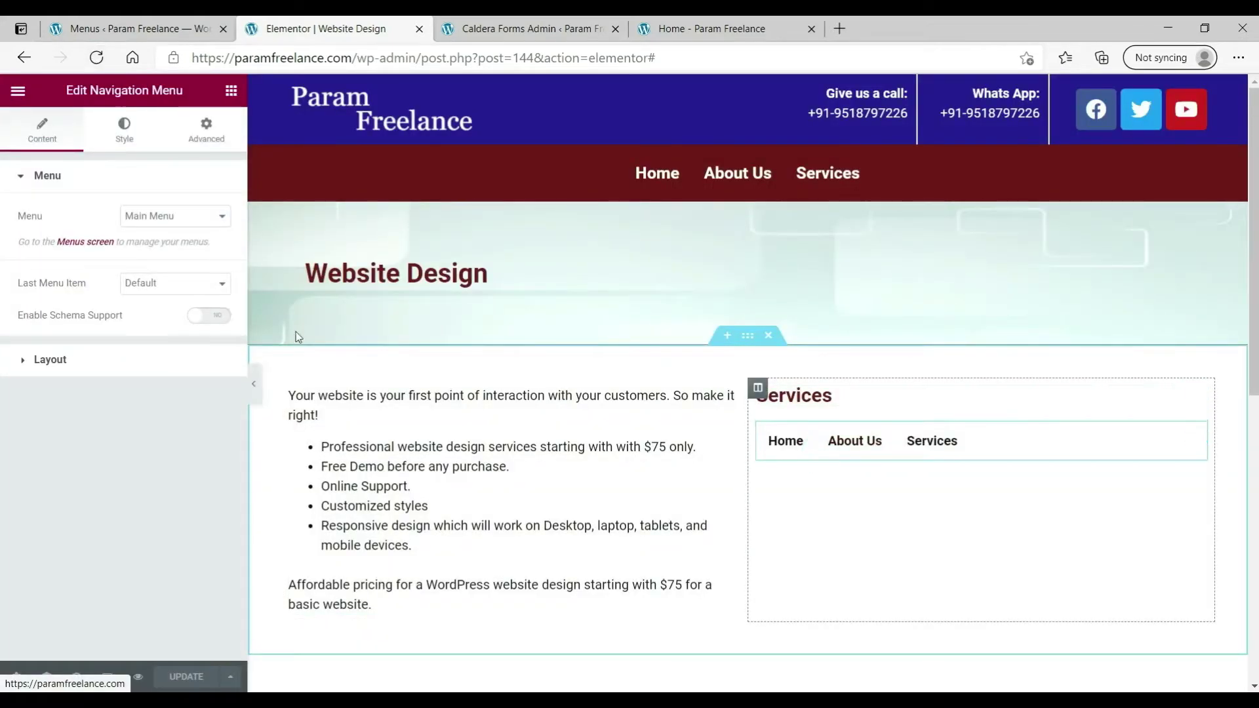
left_click(179, 220)
left_click(172, 248)
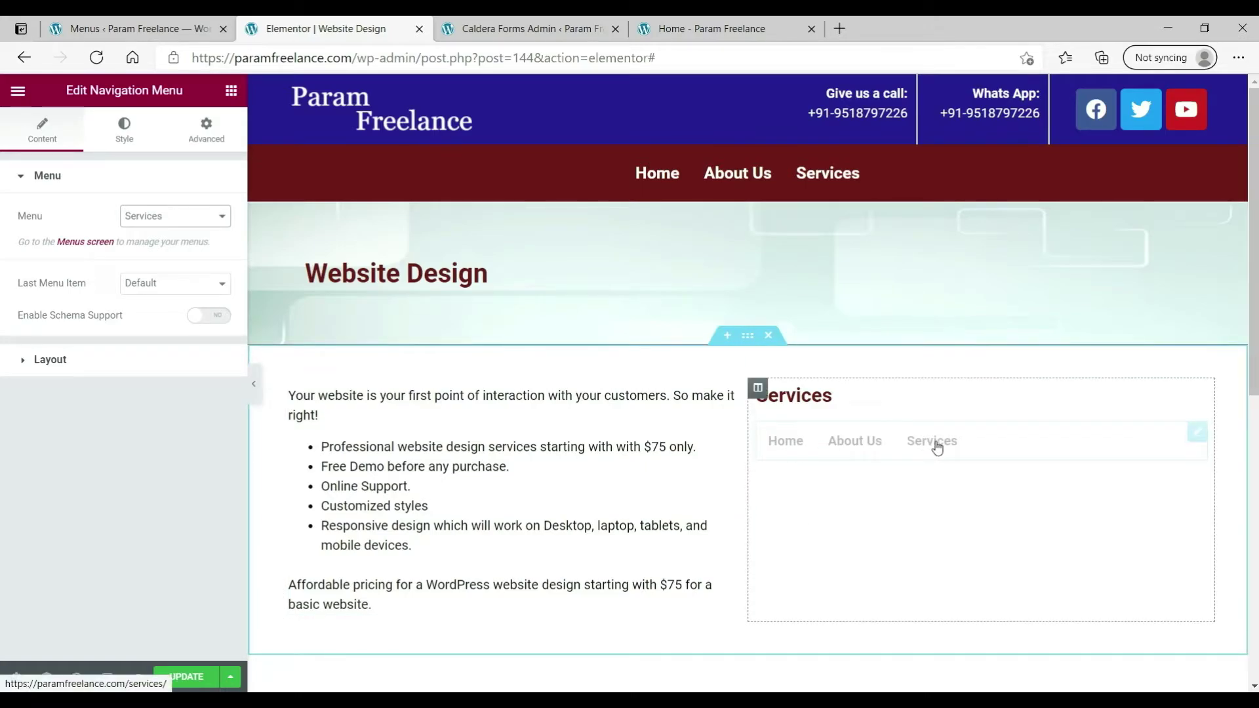
- Change the Services navigation menu's layout to Vertical and update the page
left_click(98, 359)
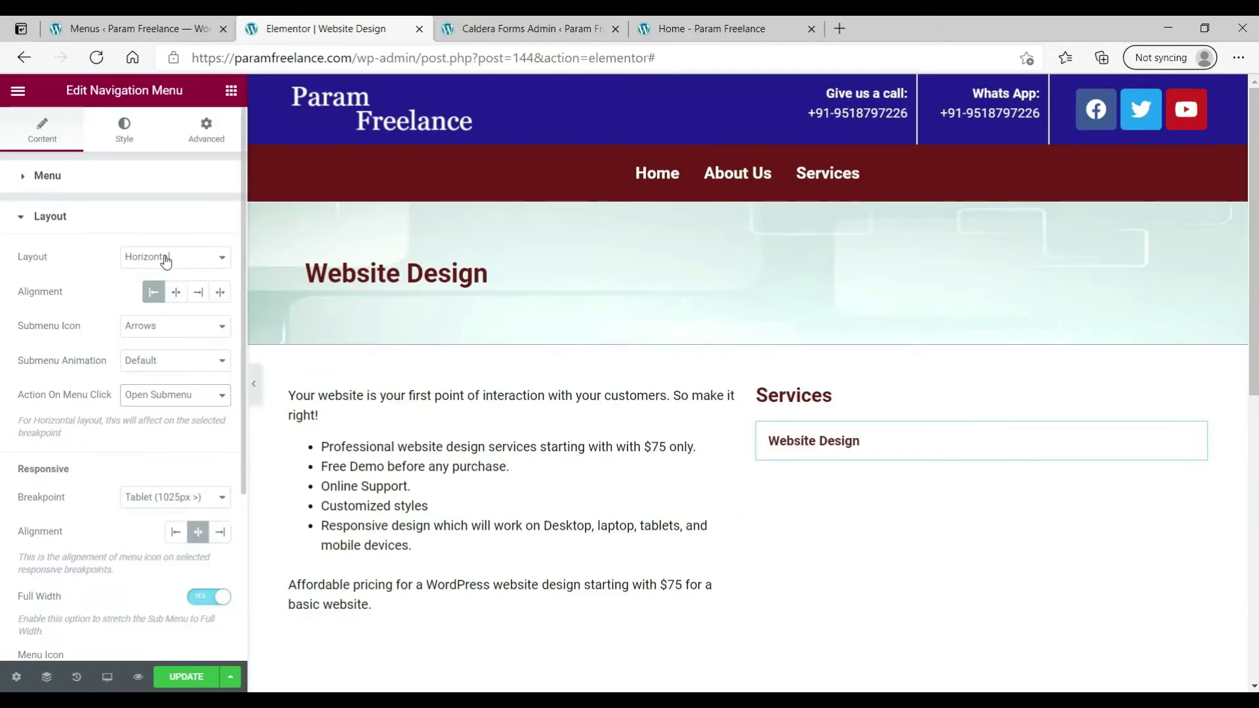
left_click(166, 259)
left_click(165, 289)
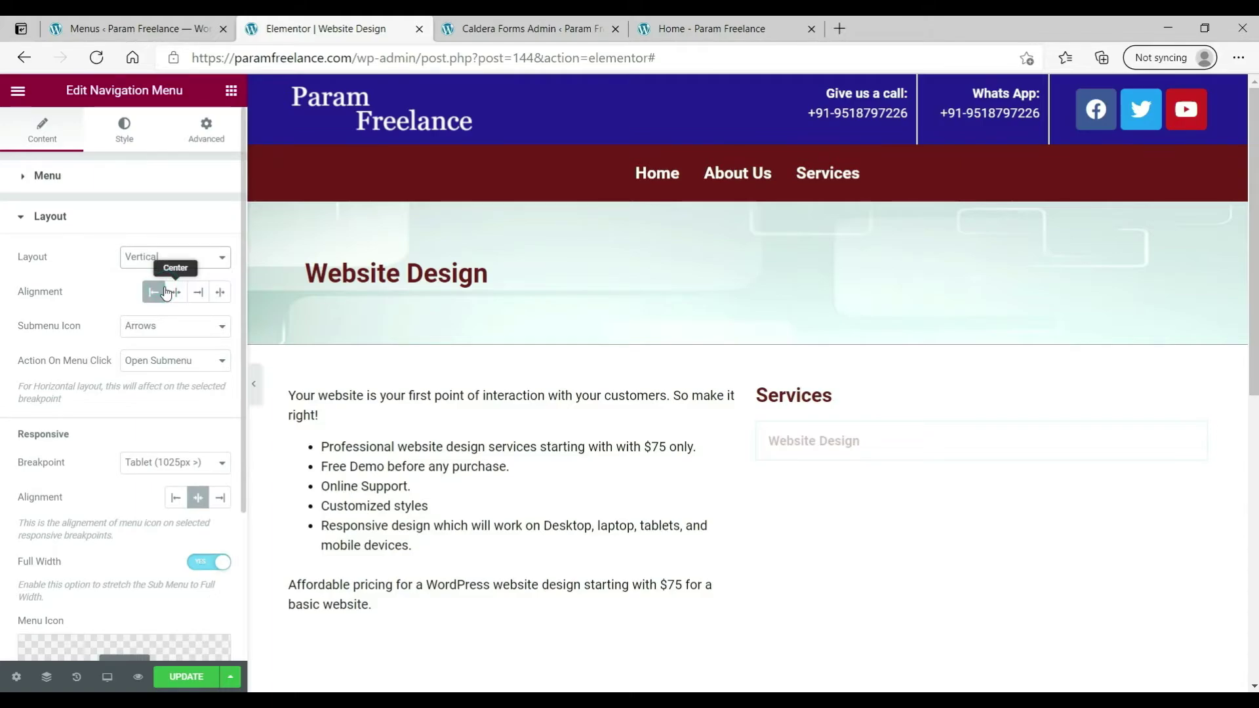
left_click(184, 676)
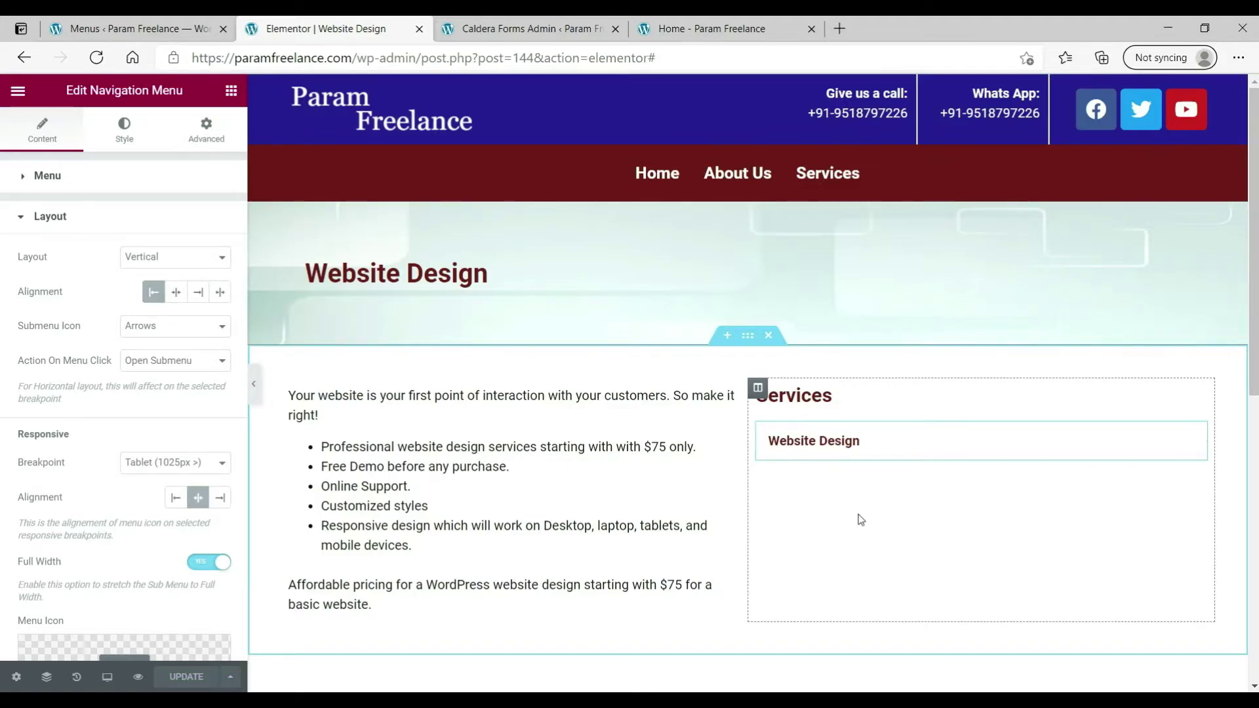
- Set the top and bottom padding of the services copy section to 60 px
scroll(861, 519, "down", 4)
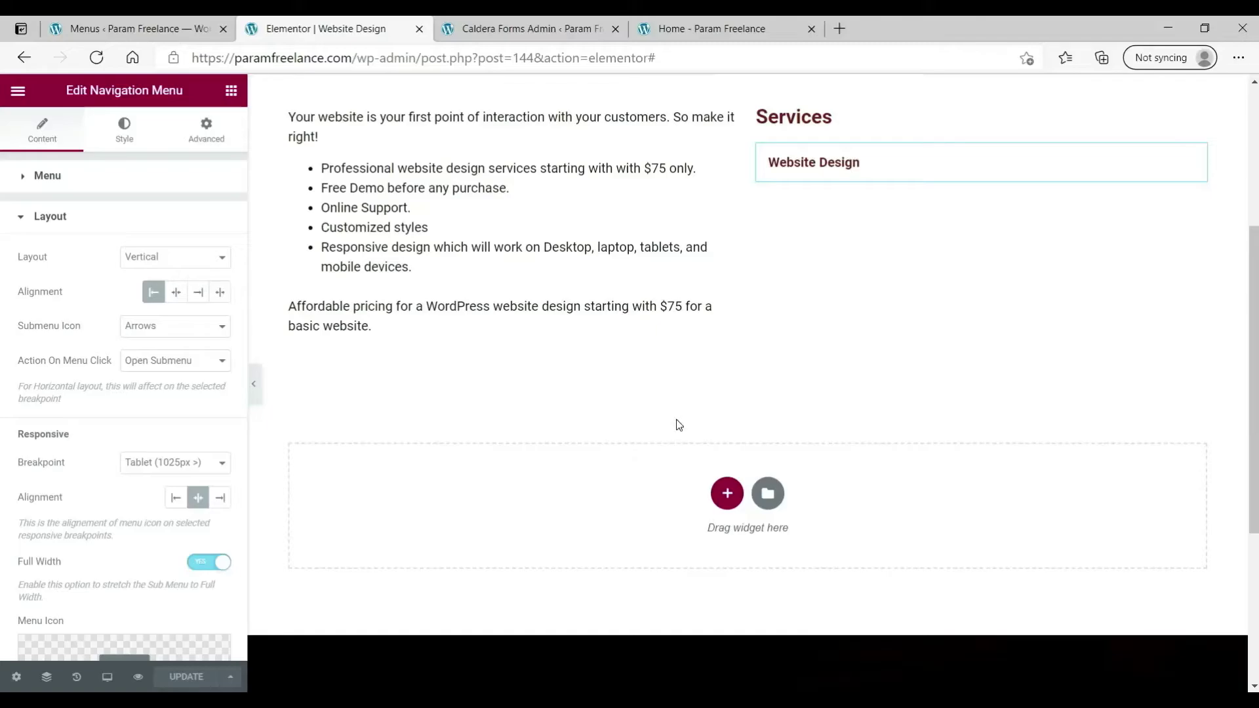
scroll(675, 337, "up", 3)
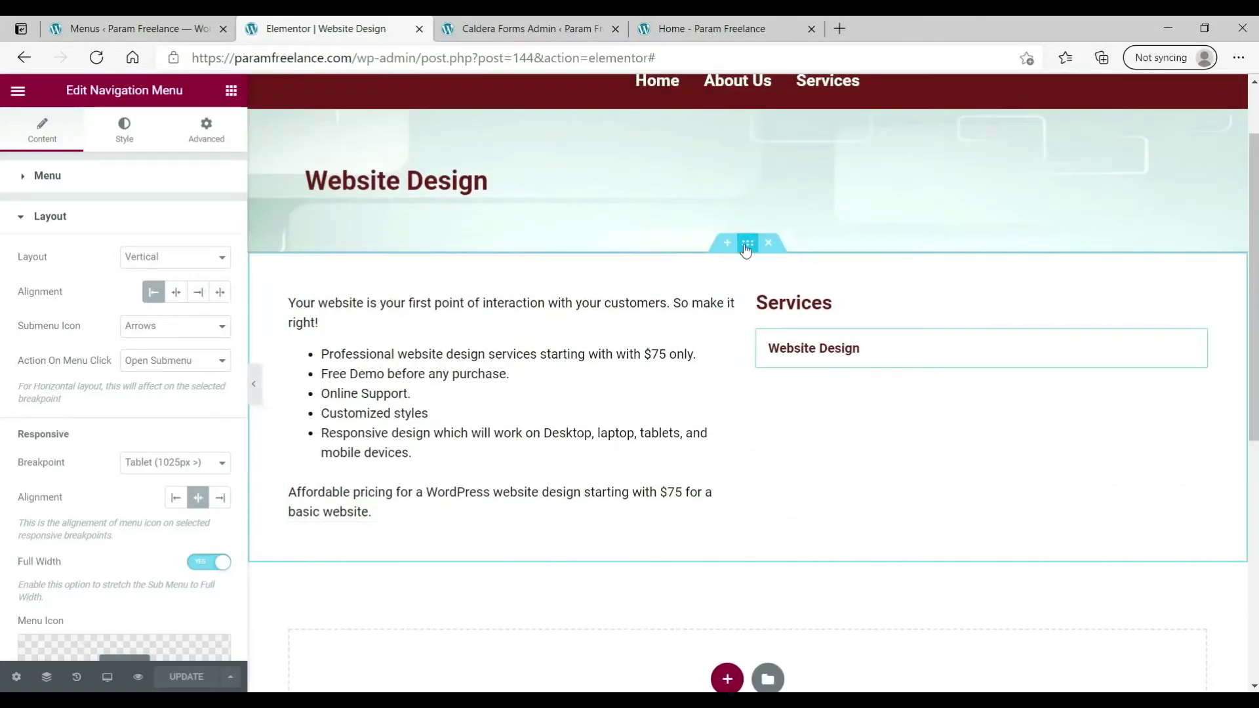
left_click(747, 244)
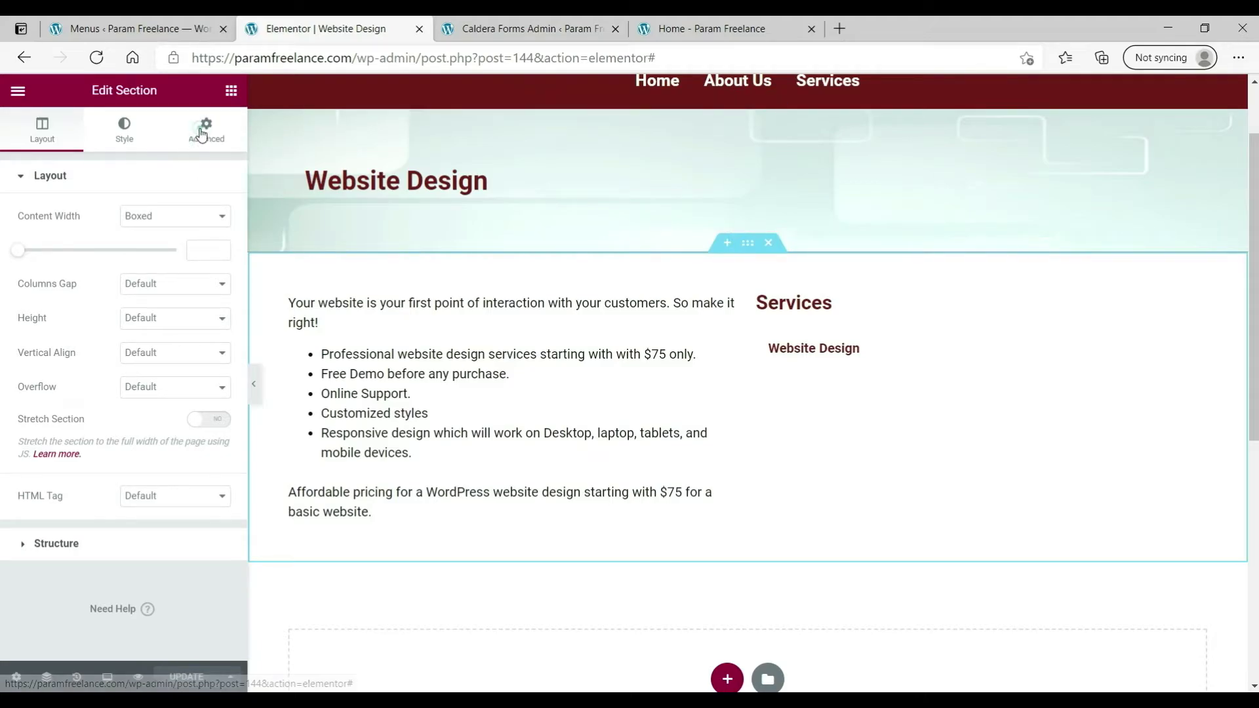
left_click(206, 130)
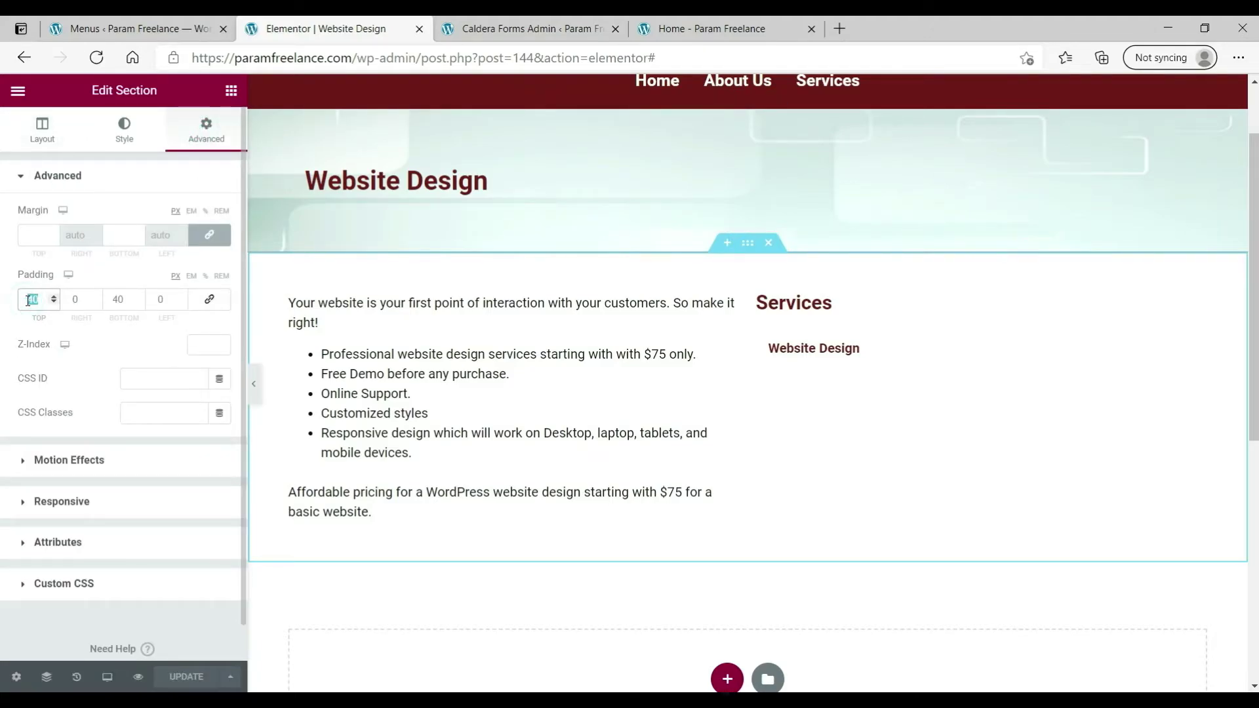
type("60")
double_click(116, 298)
type("60")
- Add a new section with three equal columns below the services copy section, following the reference page's package layout
scroll(610, 548, "down", 3)
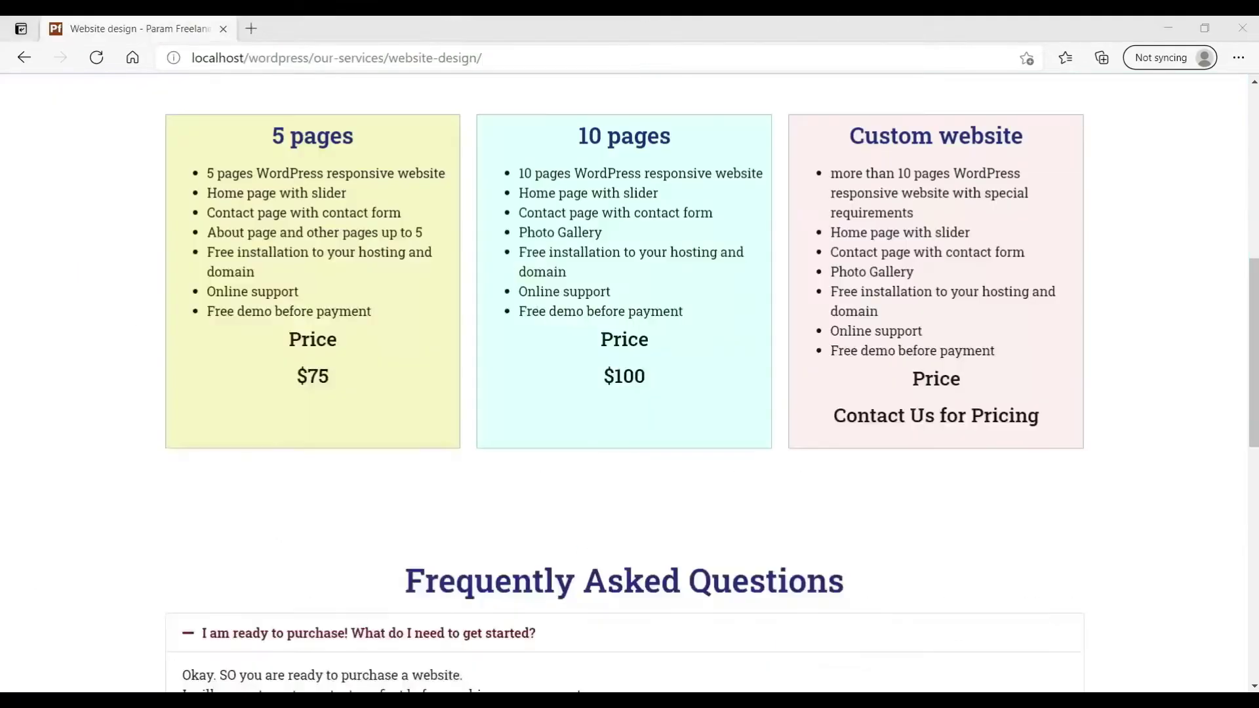
scroll(660, 282, "down", 1)
scroll(659, 282, "up", 3)
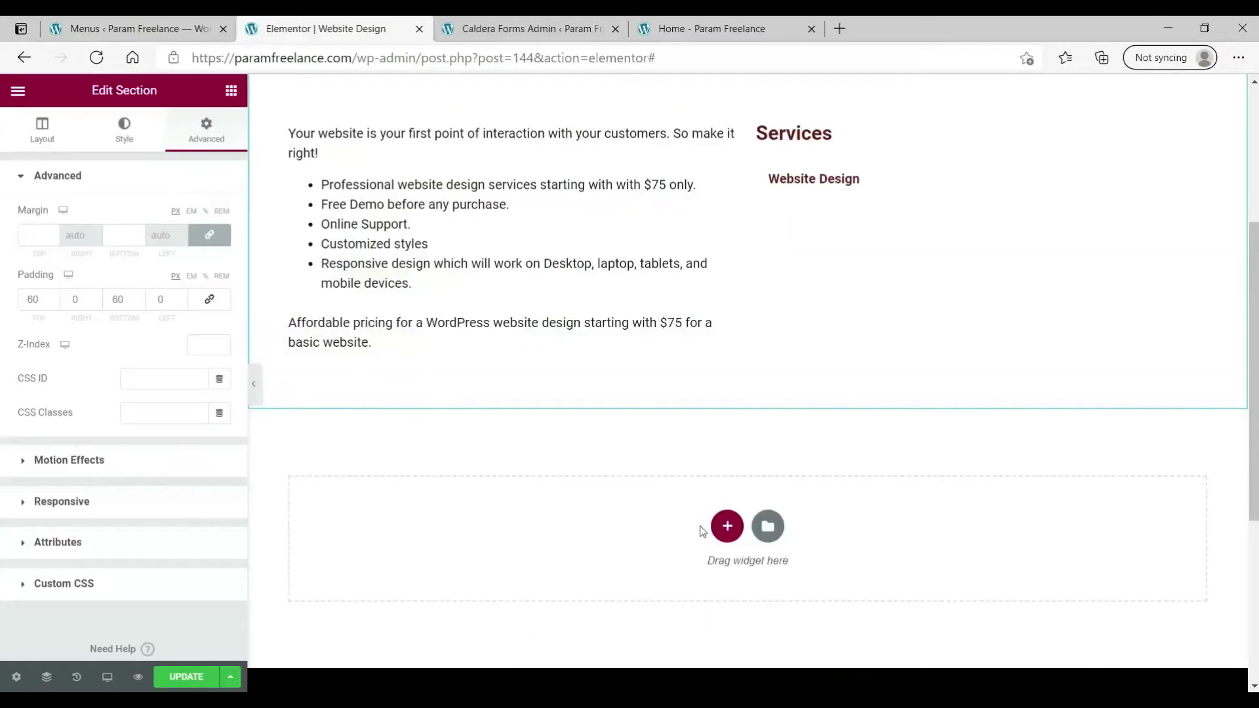
left_click(726, 528)
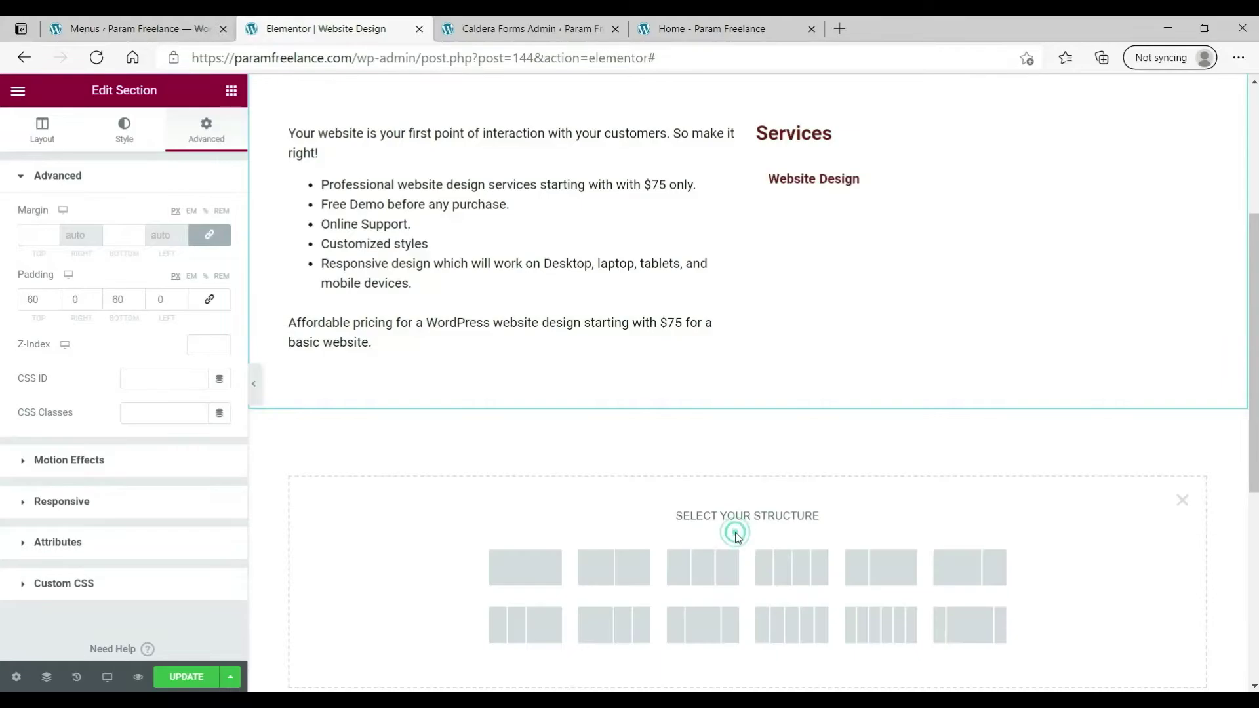
left_click(715, 583)
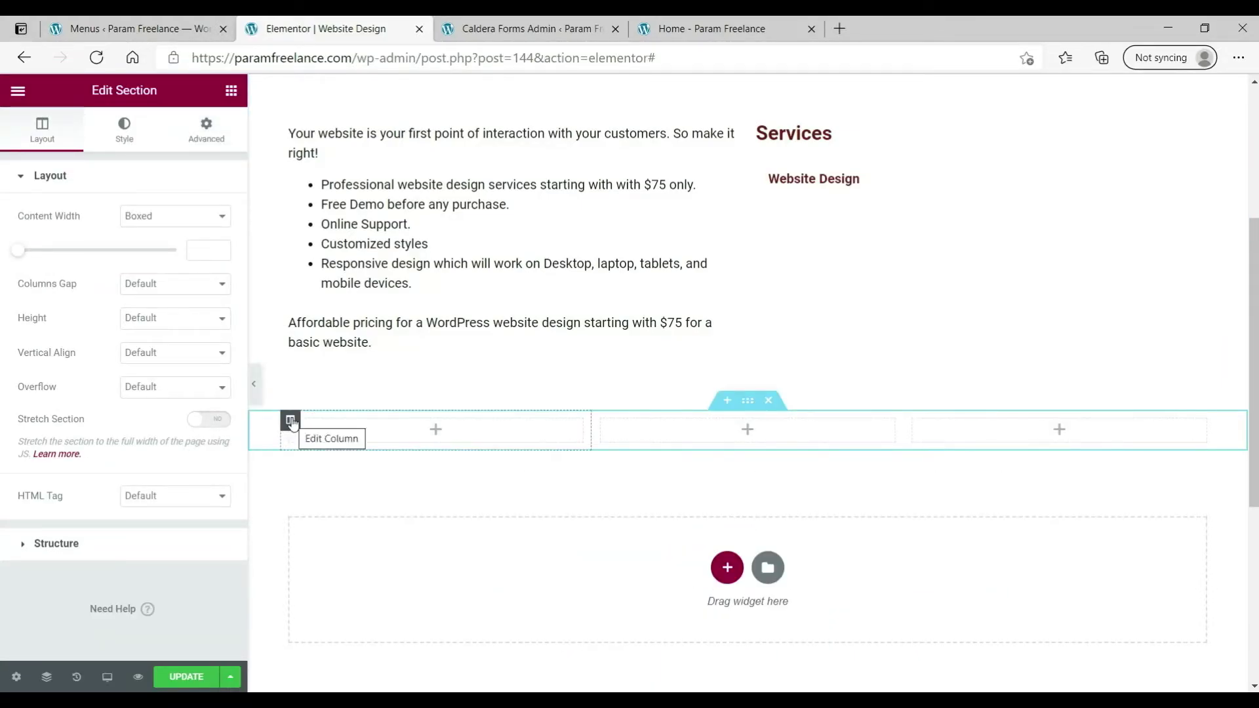
- Give the first of the three new columns a classic background in colour #F4F5E8
left_click(290, 421)
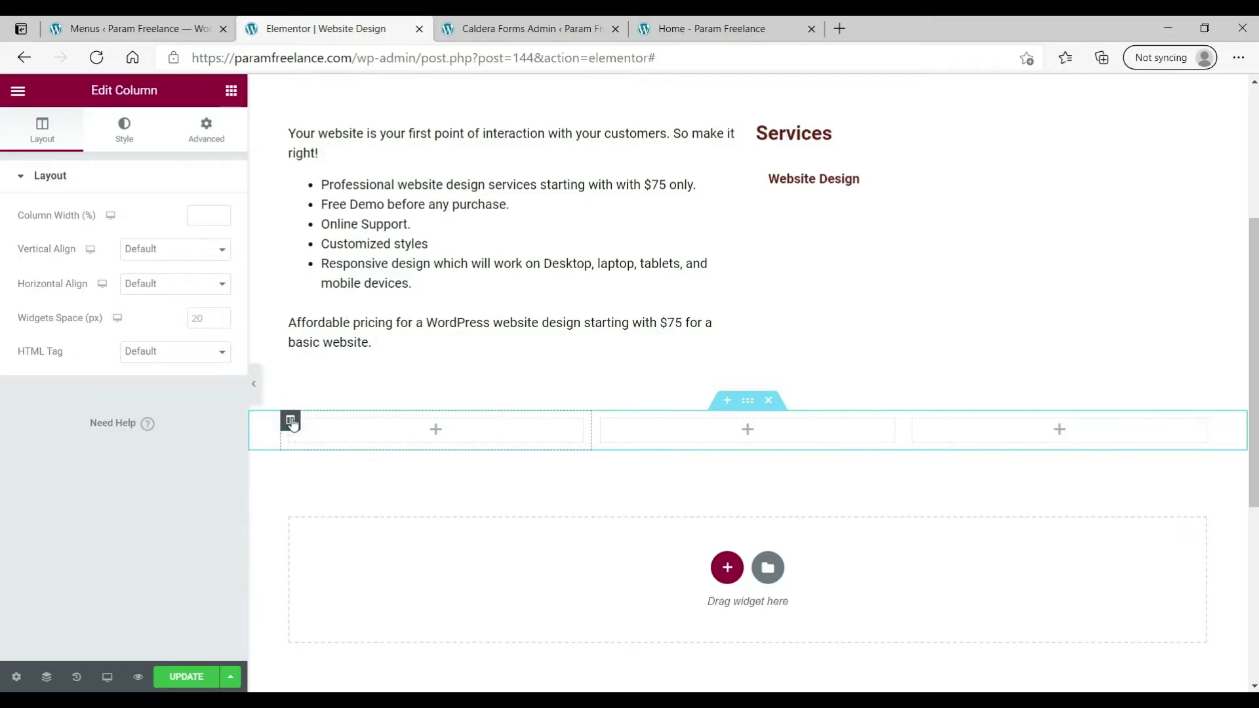
left_click(124, 128)
left_click(174, 251)
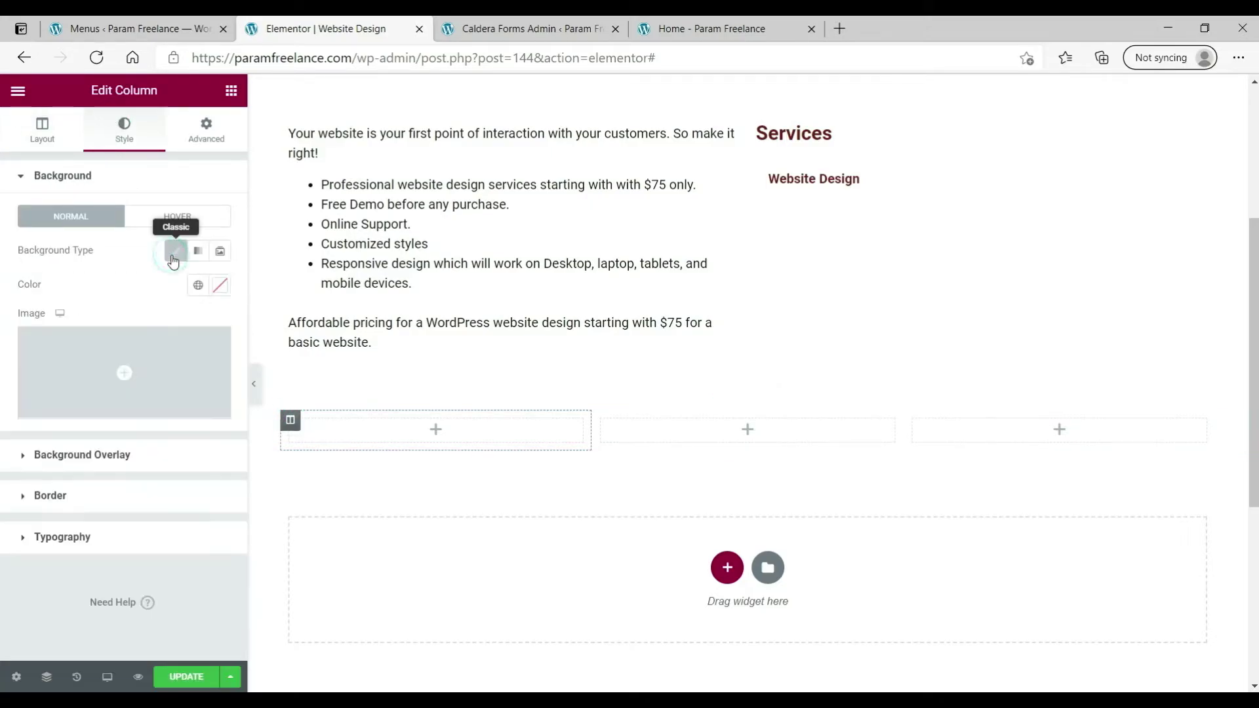
left_click(220, 285)
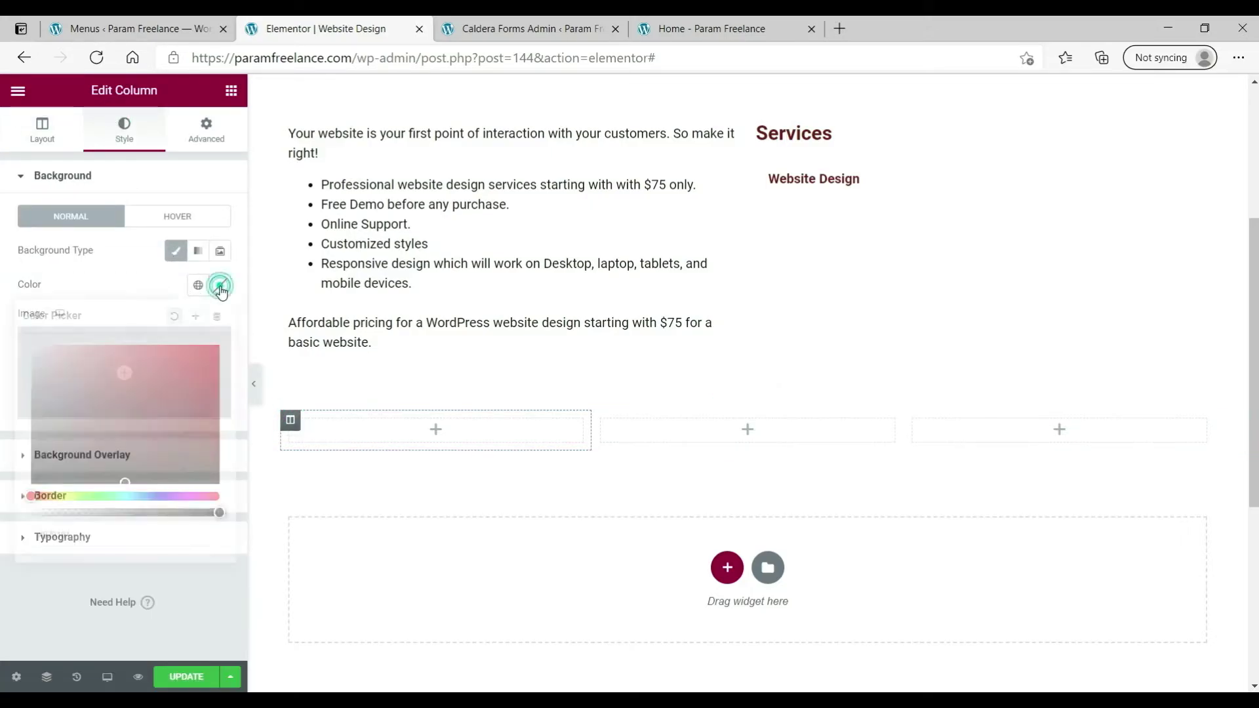
left_click(63, 496)
left_click(34, 350)
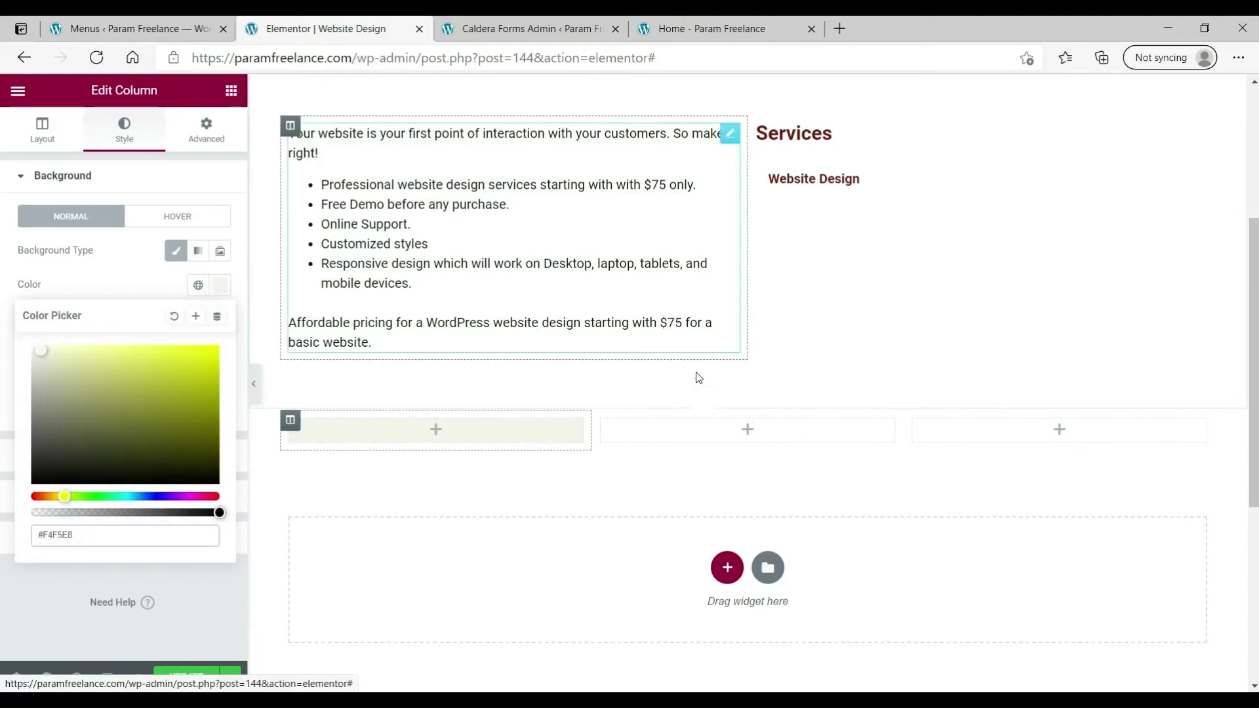
- Add a Text Editor widget to the first column and replace its placeholder text with the "5 pages" package features and $75 price
left_click(438, 433)
left_click_drag(183, 318, 395, 435)
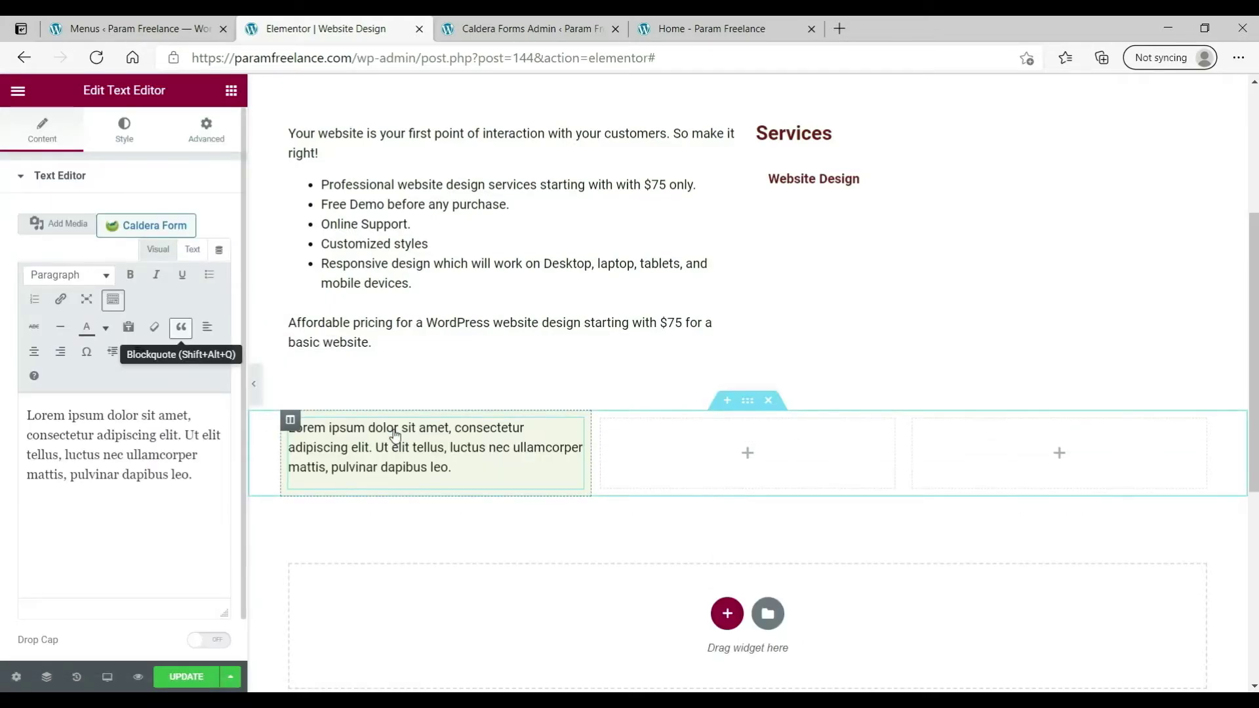
left_click(162, 454)
key("ctrl+a")
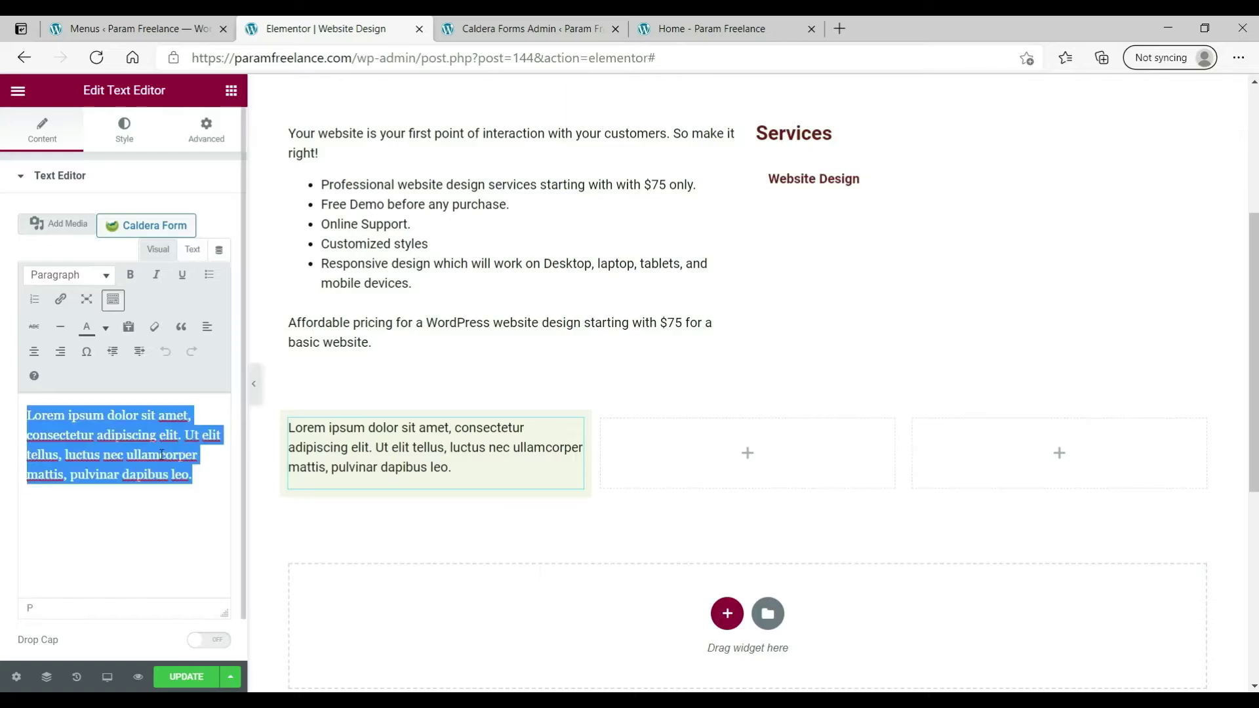
type("5 pages 5 pages WordPress responsive website Home page with slider Contact page with contact form About page and other pages up to 5 Free installation to your hosting and domain Online support Free demo before payment Price $75")
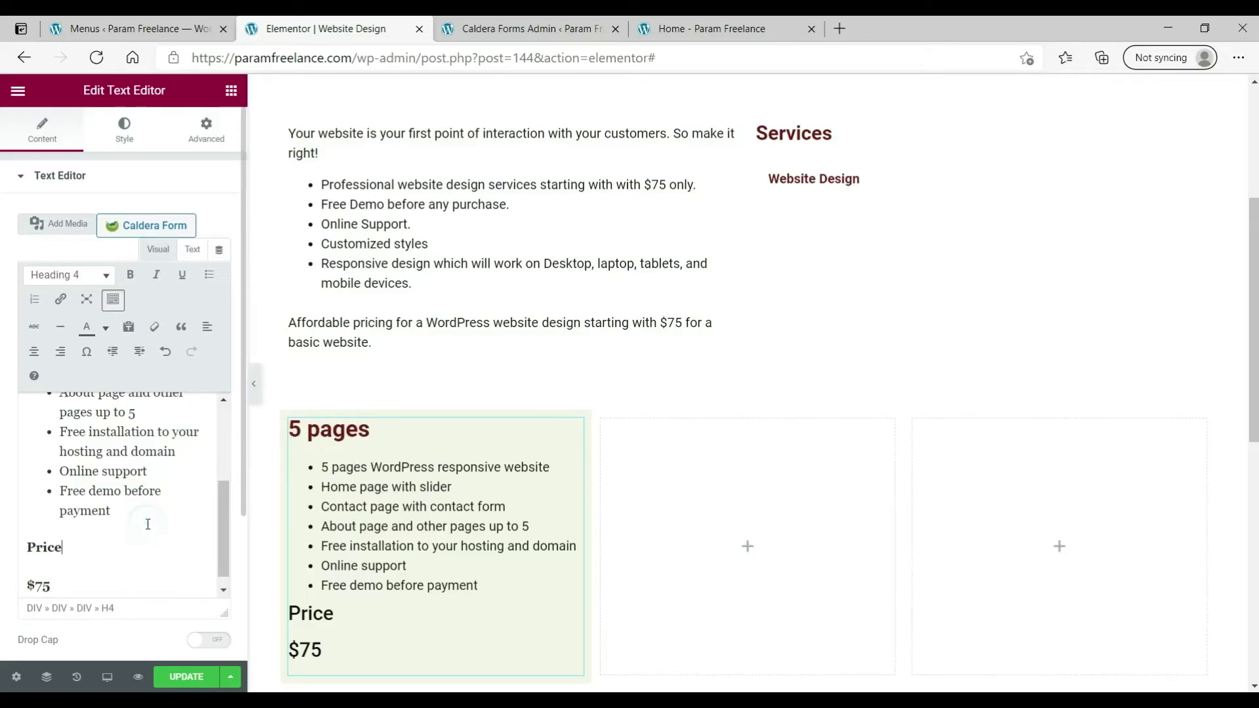
- Centre all the text in the "5 pages" package widget
key("ctrl+a")
left_click(34, 352)
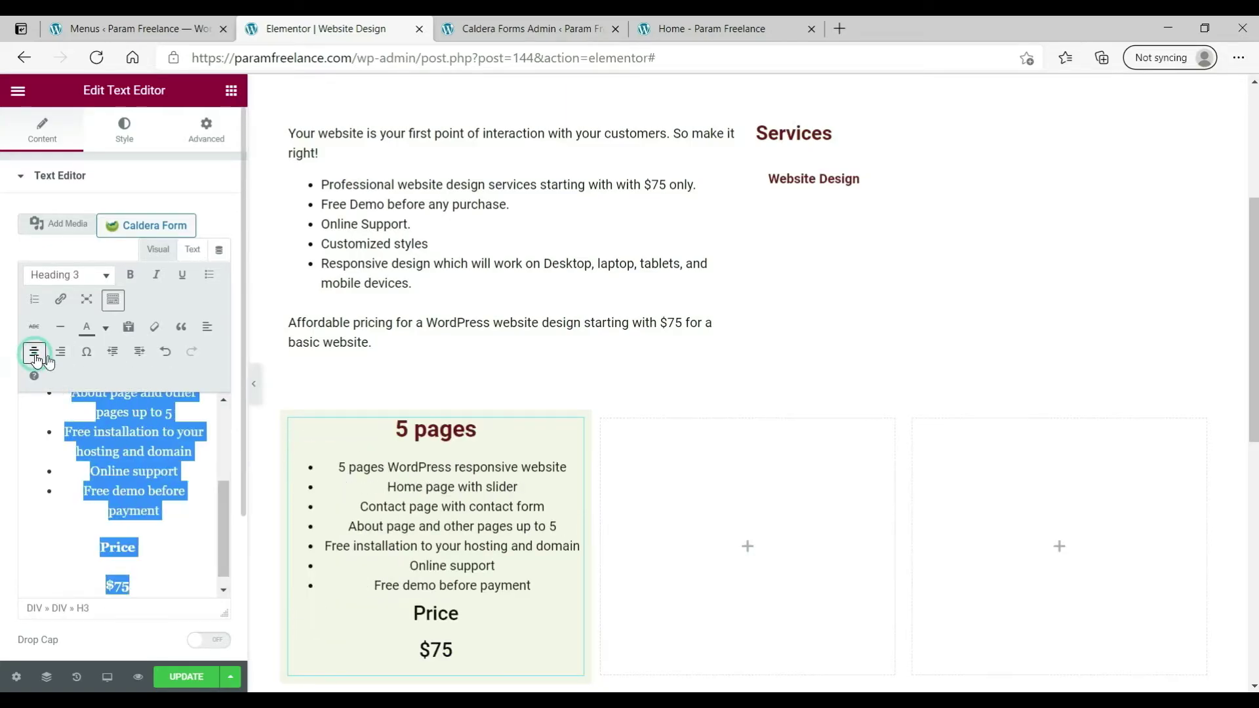
left_click(556, 354)
scroll(554, 349, "down", 1)
left_click(514, 376)
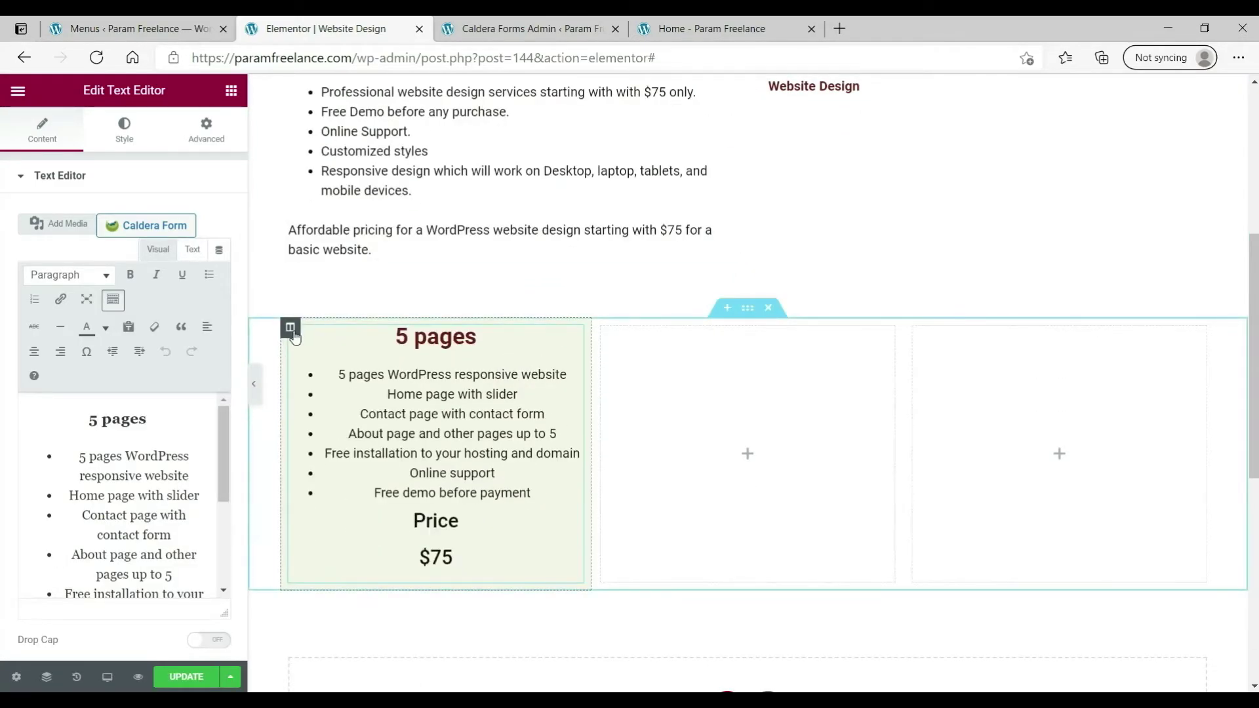
- Set the padding of the "5 pages" column to 25 px on all sides
left_click(293, 335)
left_click(204, 129)
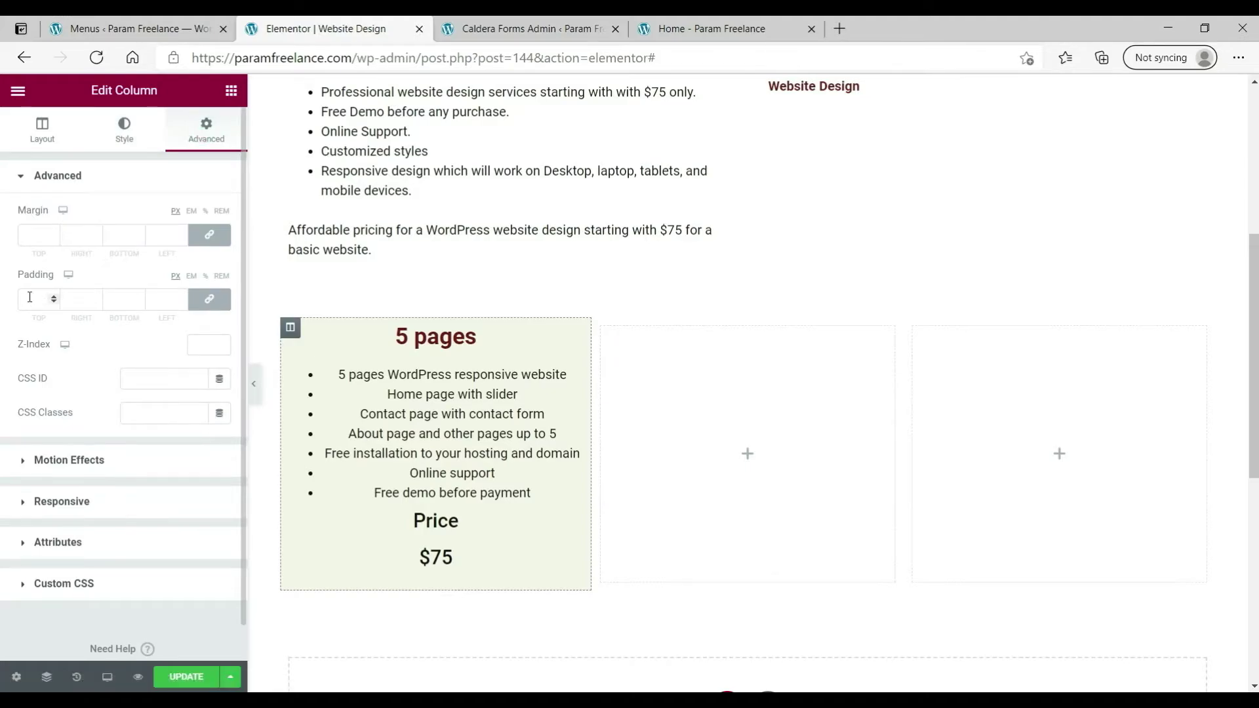
type("25")
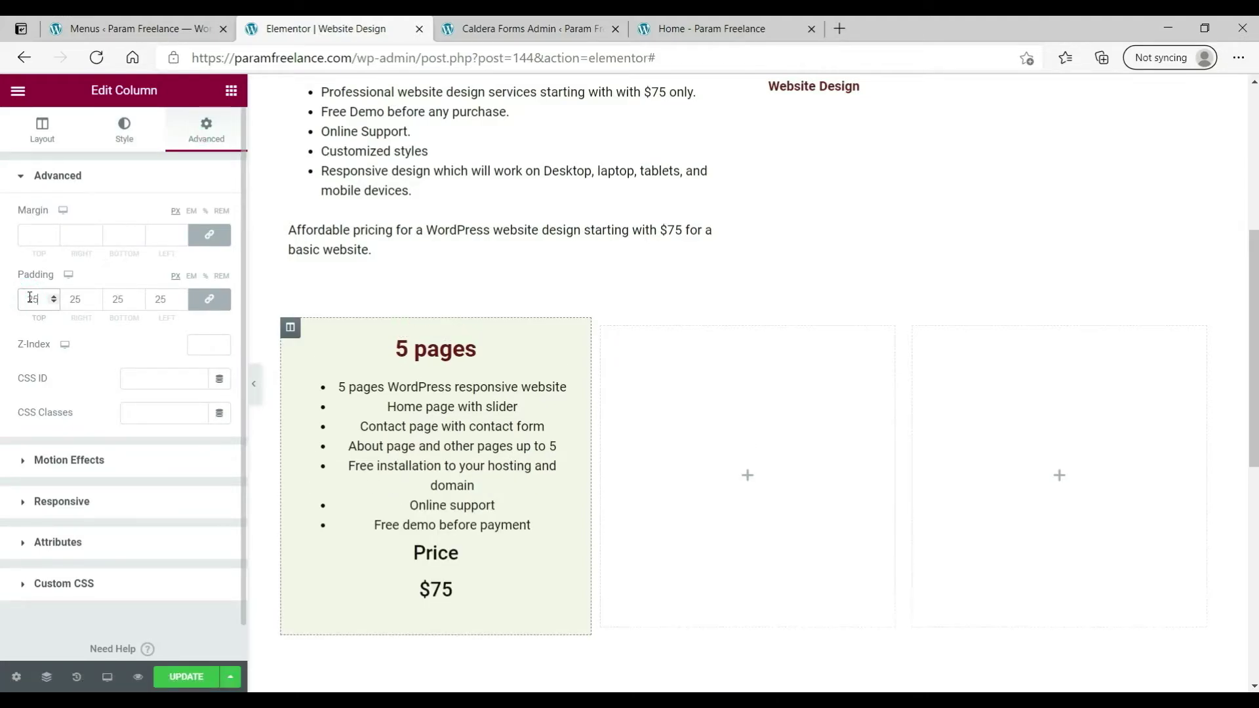
- Left-align all the text in the "5 pages" package widget, including the bulleted list
left_click(377, 407)
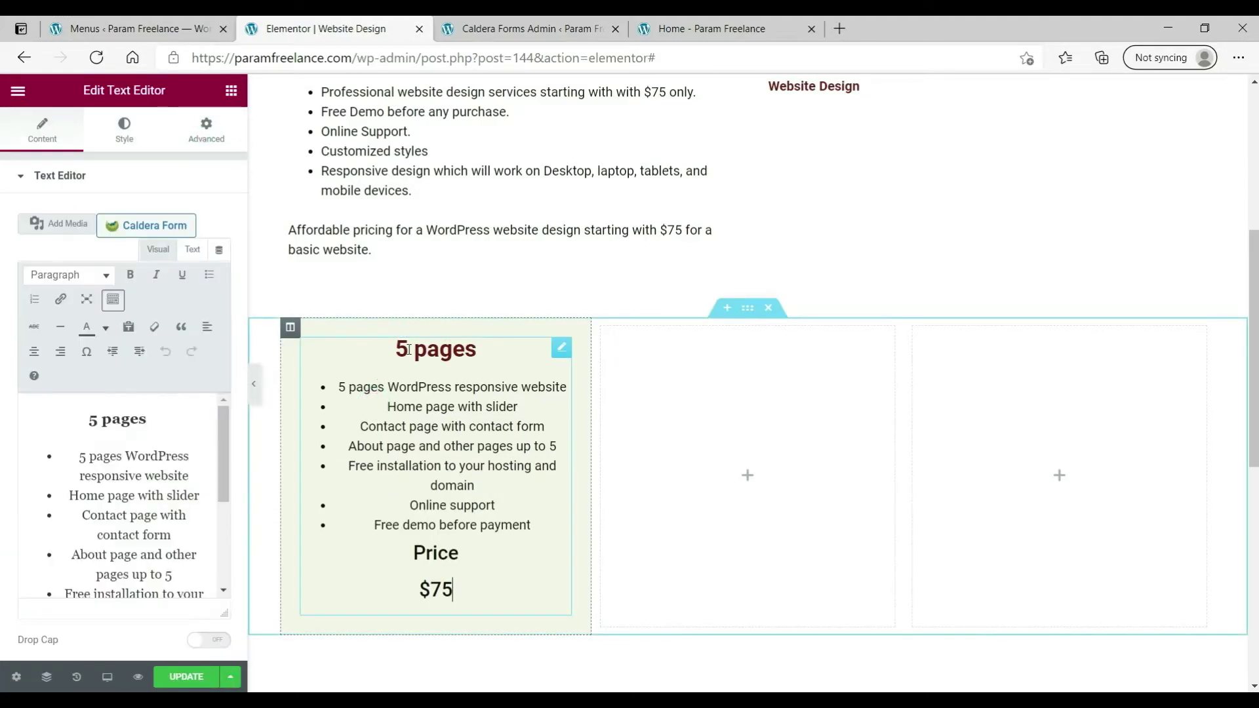
left_click_drag(339, 387, 538, 525)
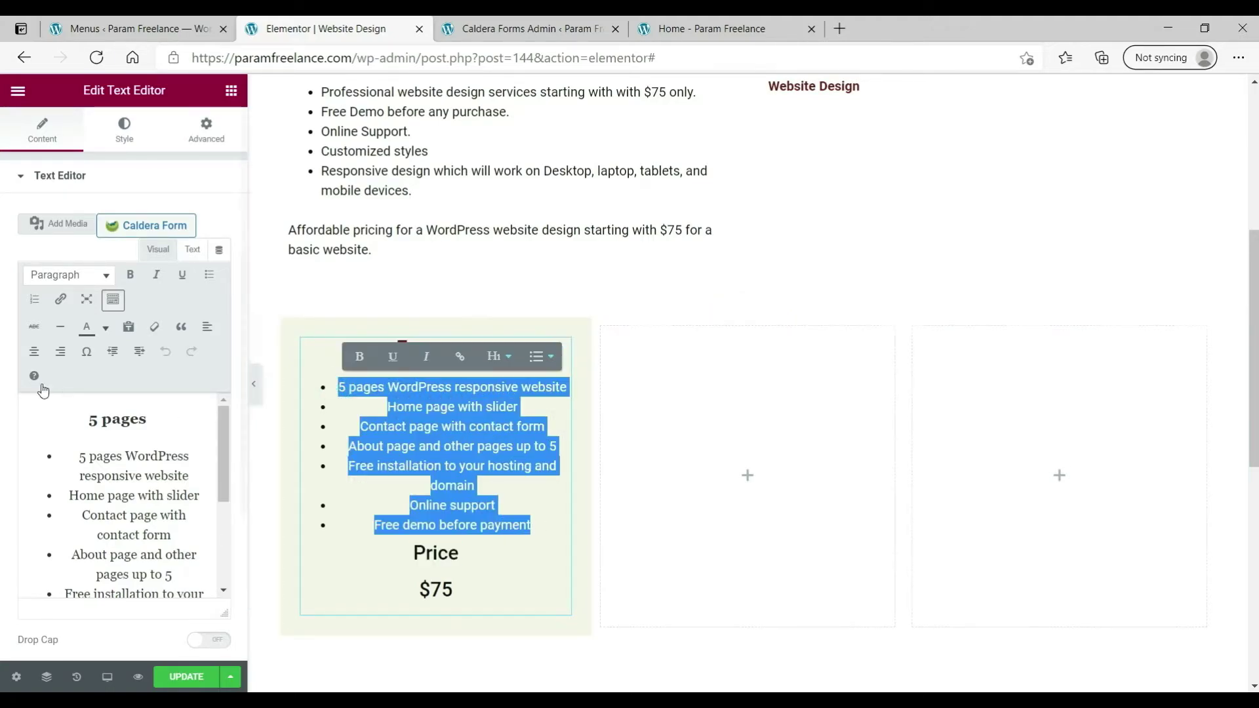
left_click(207, 328)
left_click(206, 328)
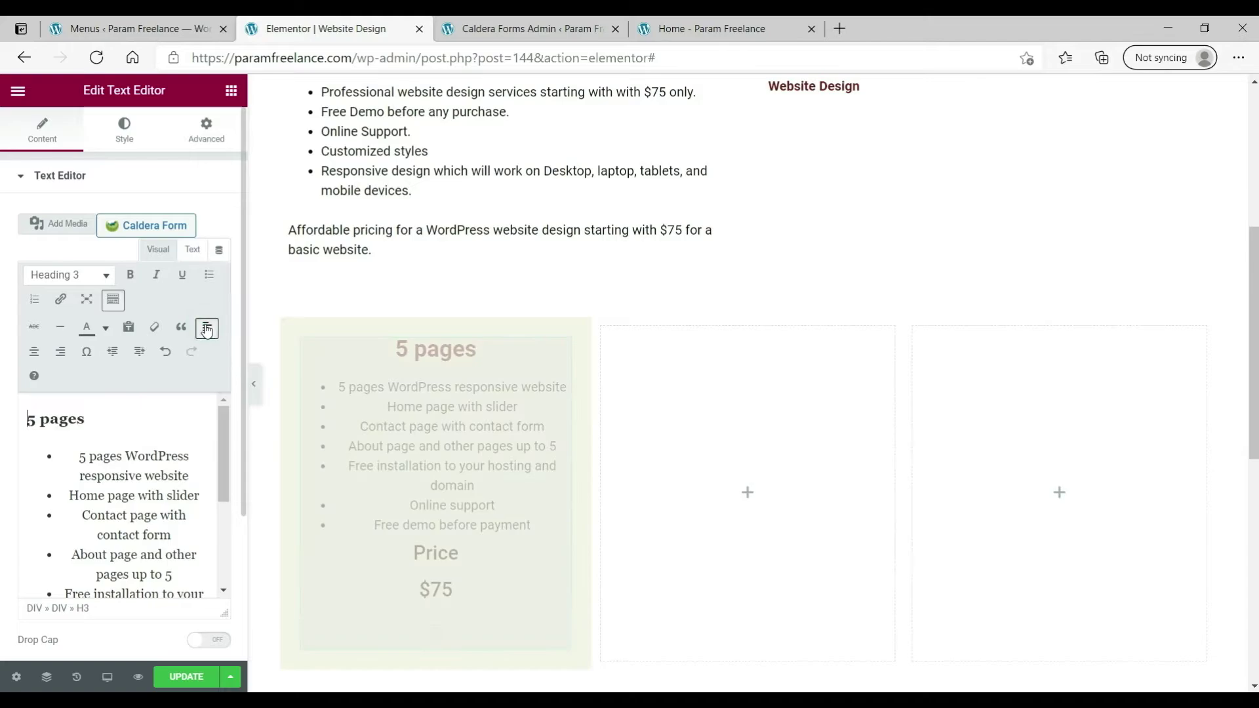
left_click(151, 495)
key("ctrl+a")
left_click(34, 351)
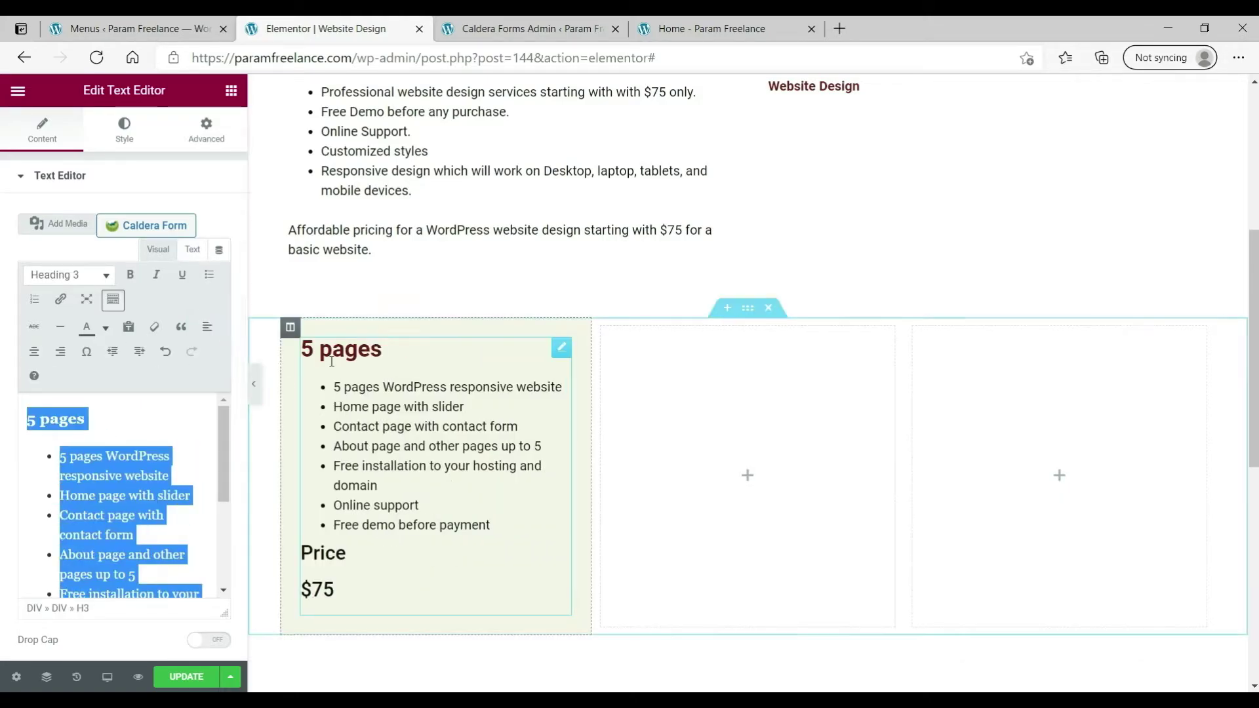
- Centre the "5 pages" heading, the Price heading and the $75 line in the package text
left_click(34, 352)
scroll(118, 491, "down", 5)
left_click(39, 534)
left_click(34, 352)
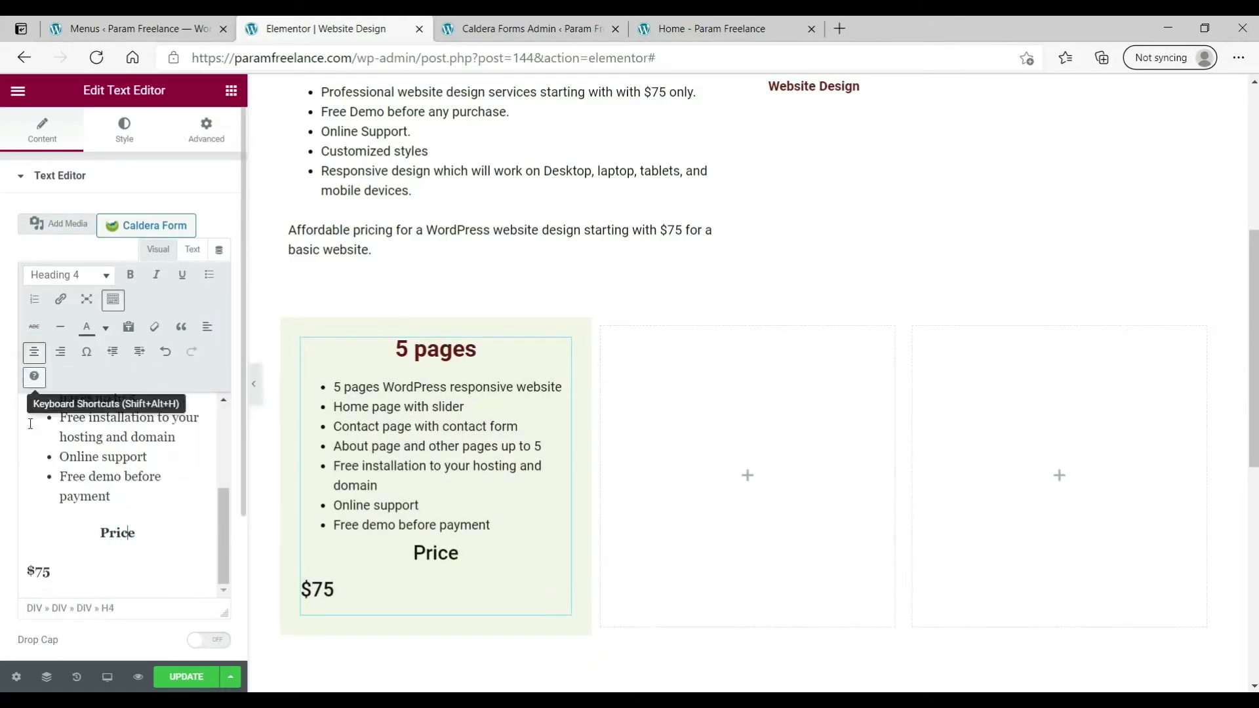
left_click(40, 571)
left_click(34, 351)
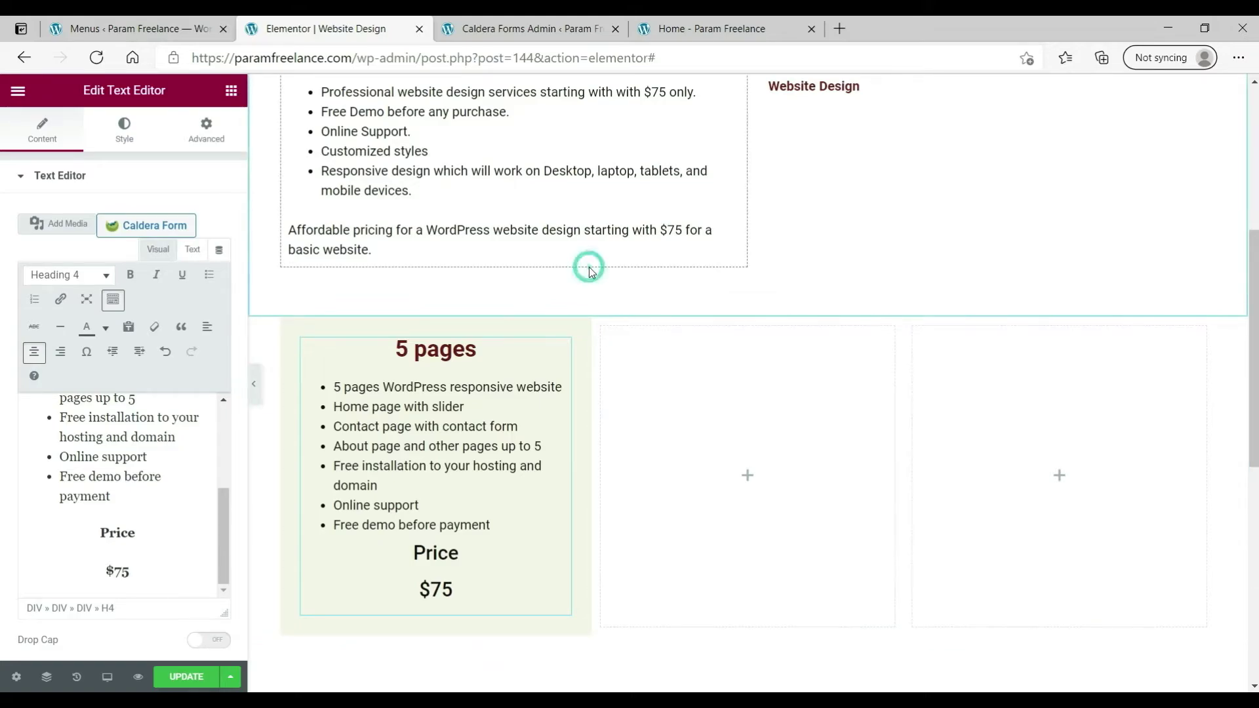
- Give the "5 pages" column a thin solid border in colour #0F0F0F
left_click(291, 327)
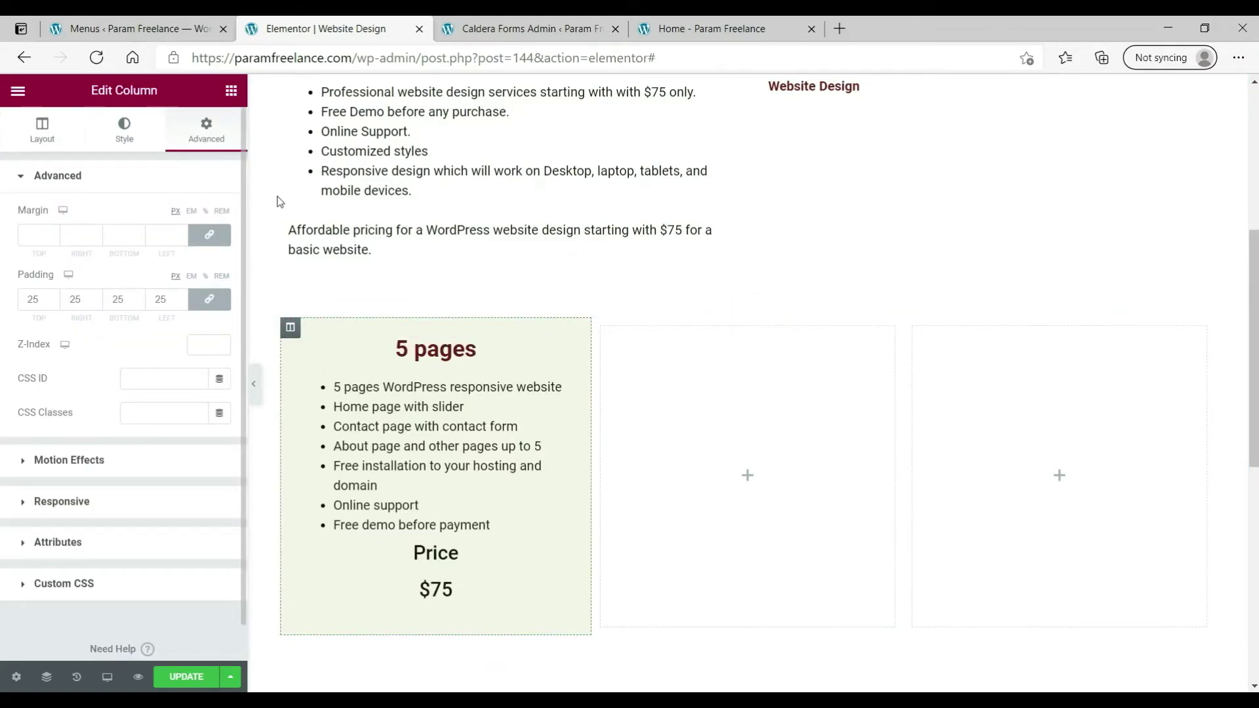
left_click(121, 131)
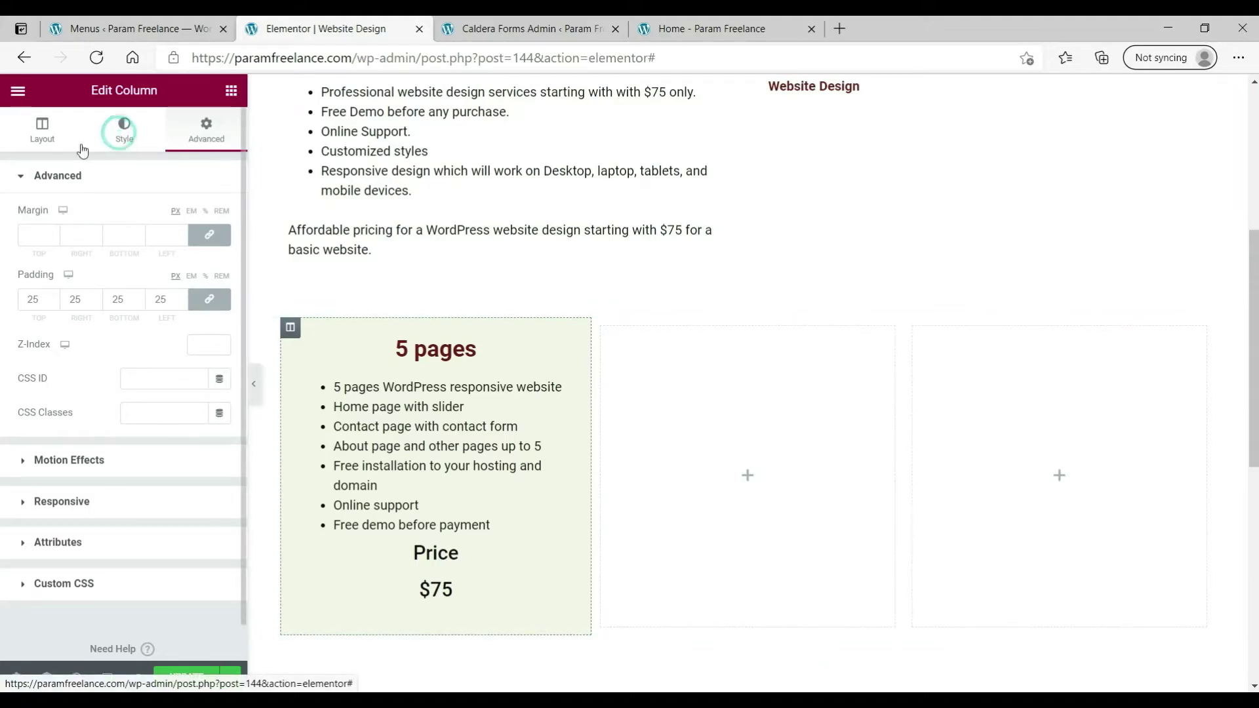
left_click(101, 507)
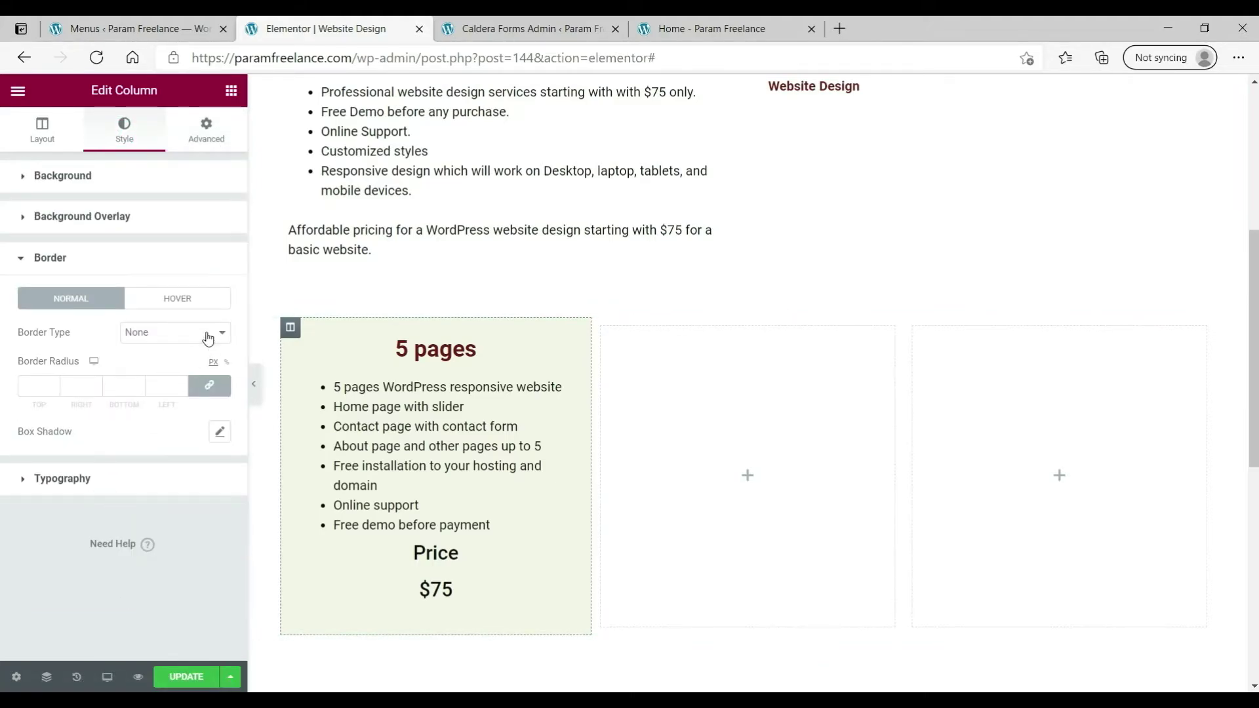
left_click(208, 337)
left_click(177, 363)
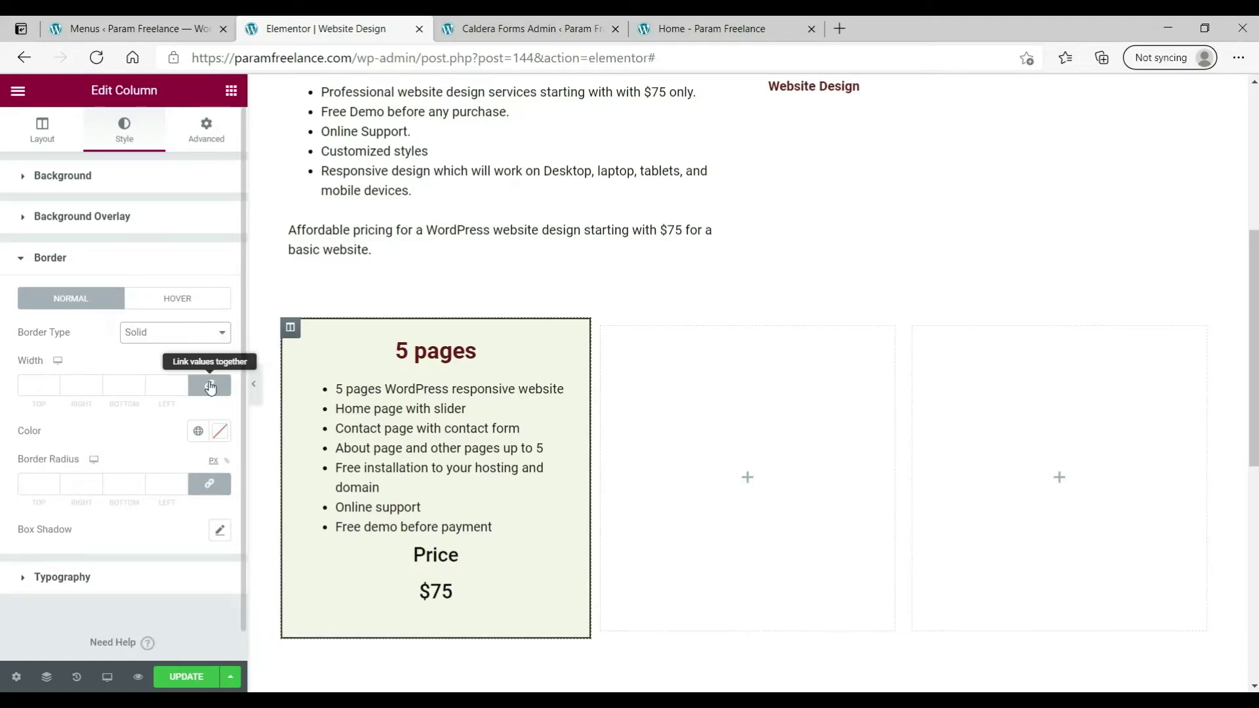
left_click(54, 384)
left_click(217, 442)
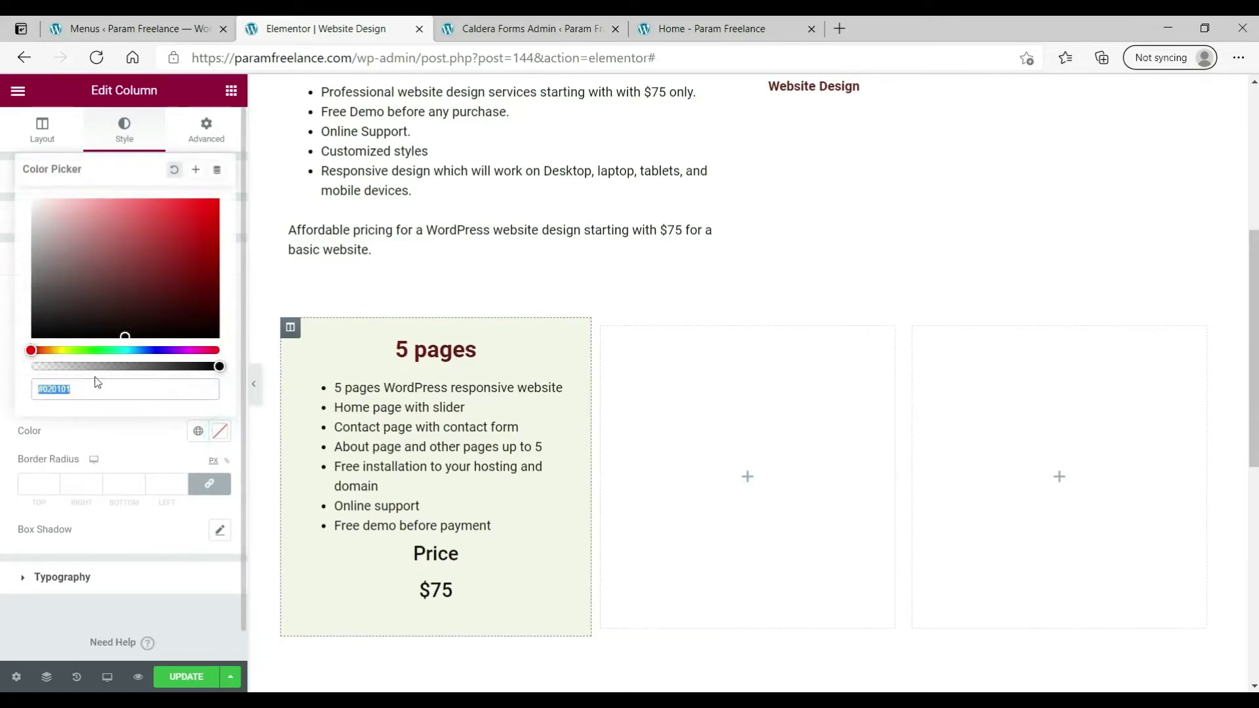
left_click(40, 330)
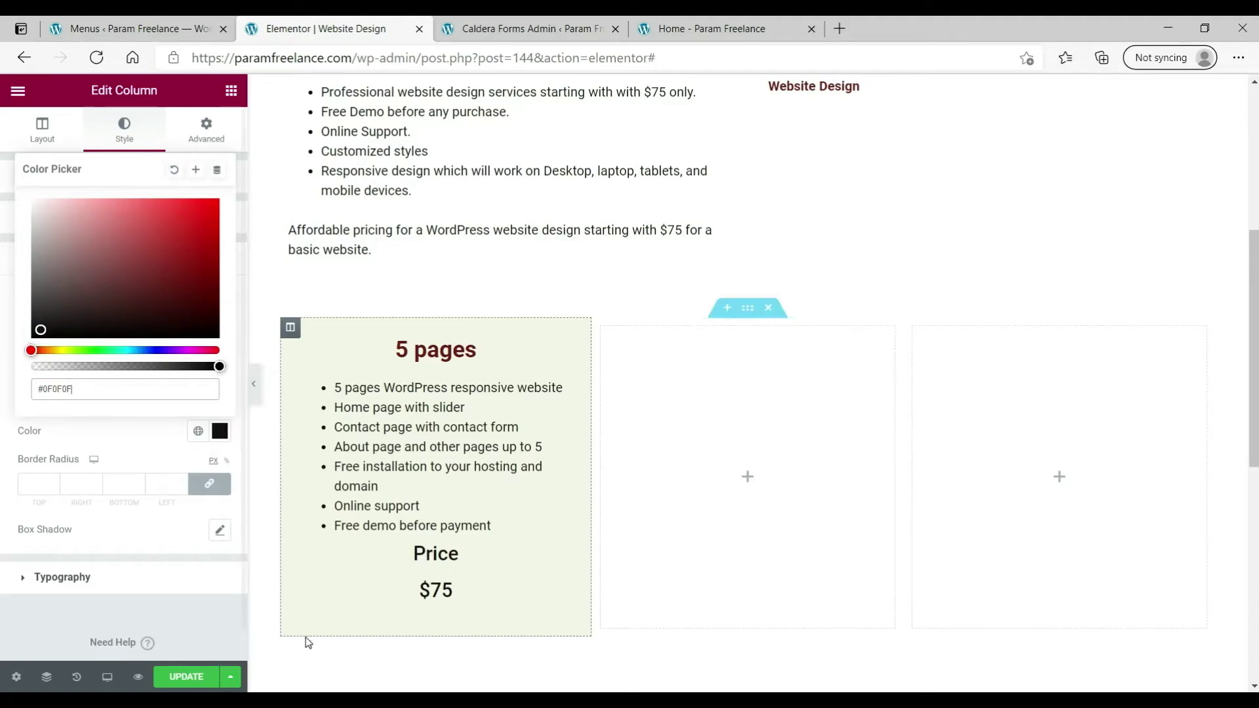
left_click(721, 409)
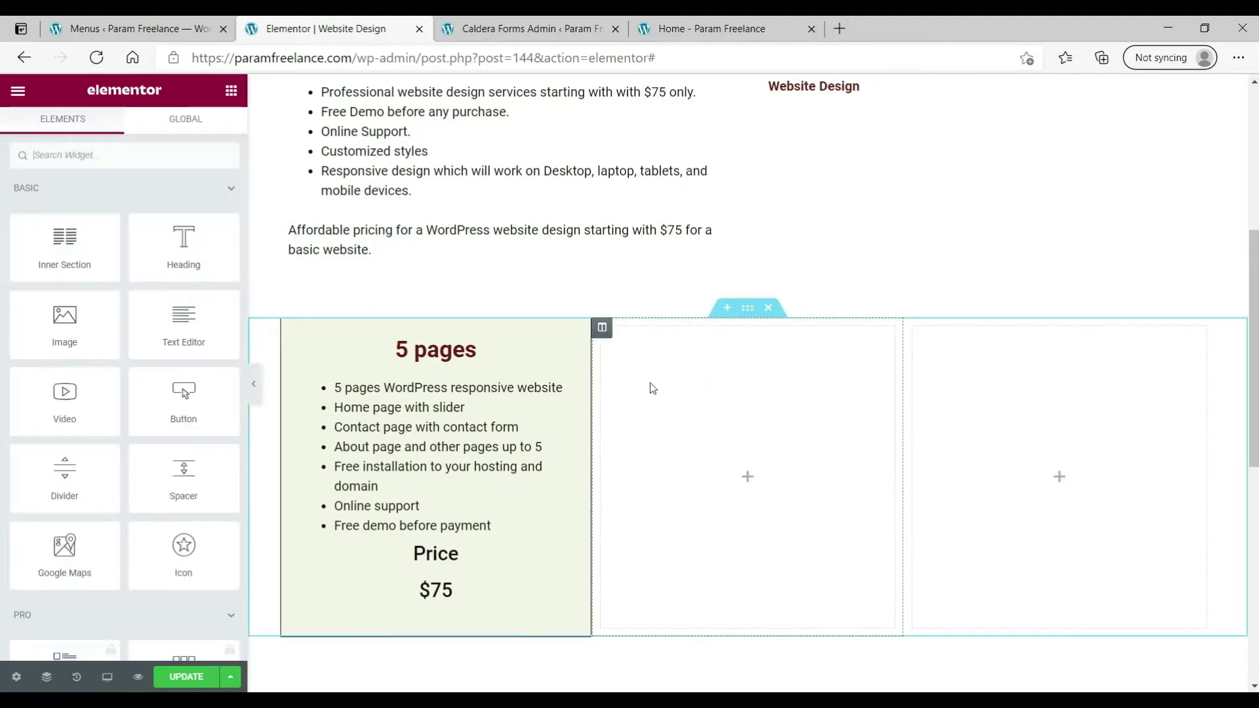
- Give the empty middle pricing column a classic background in pale pink #FEEFEF
left_click(603, 329)
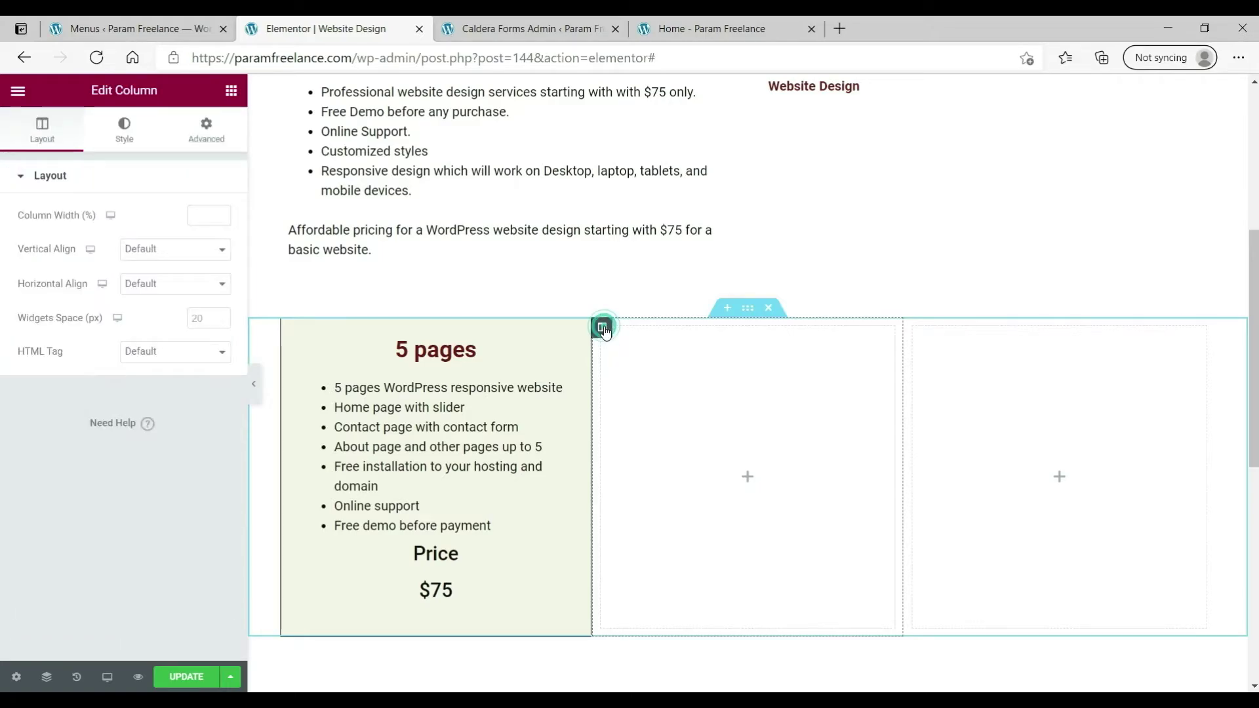
left_click(128, 135)
left_click(175, 251)
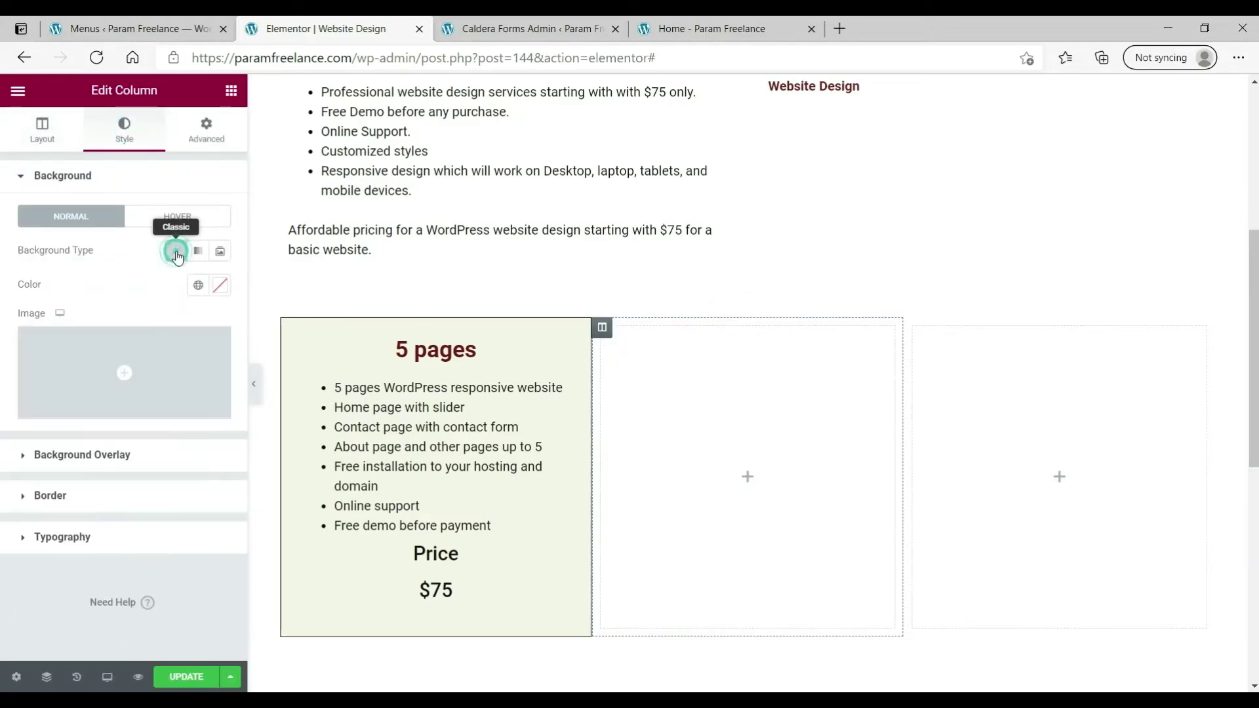
left_click(223, 286)
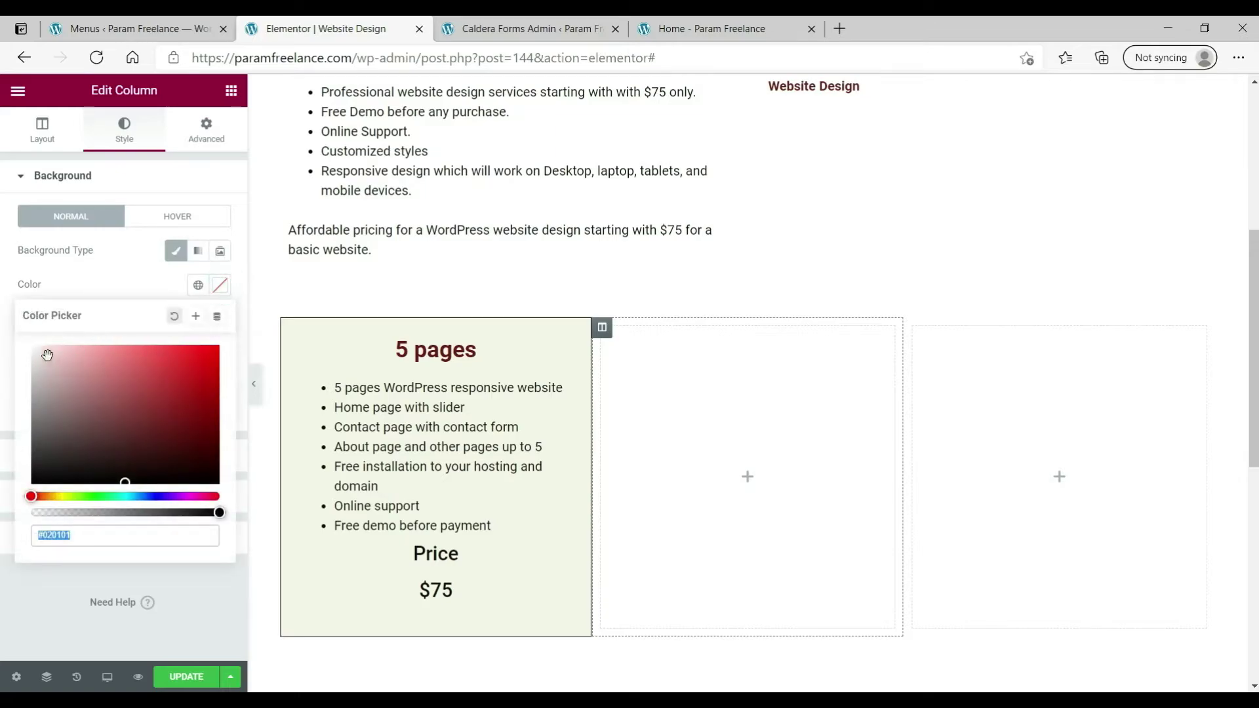
left_click(42, 351)
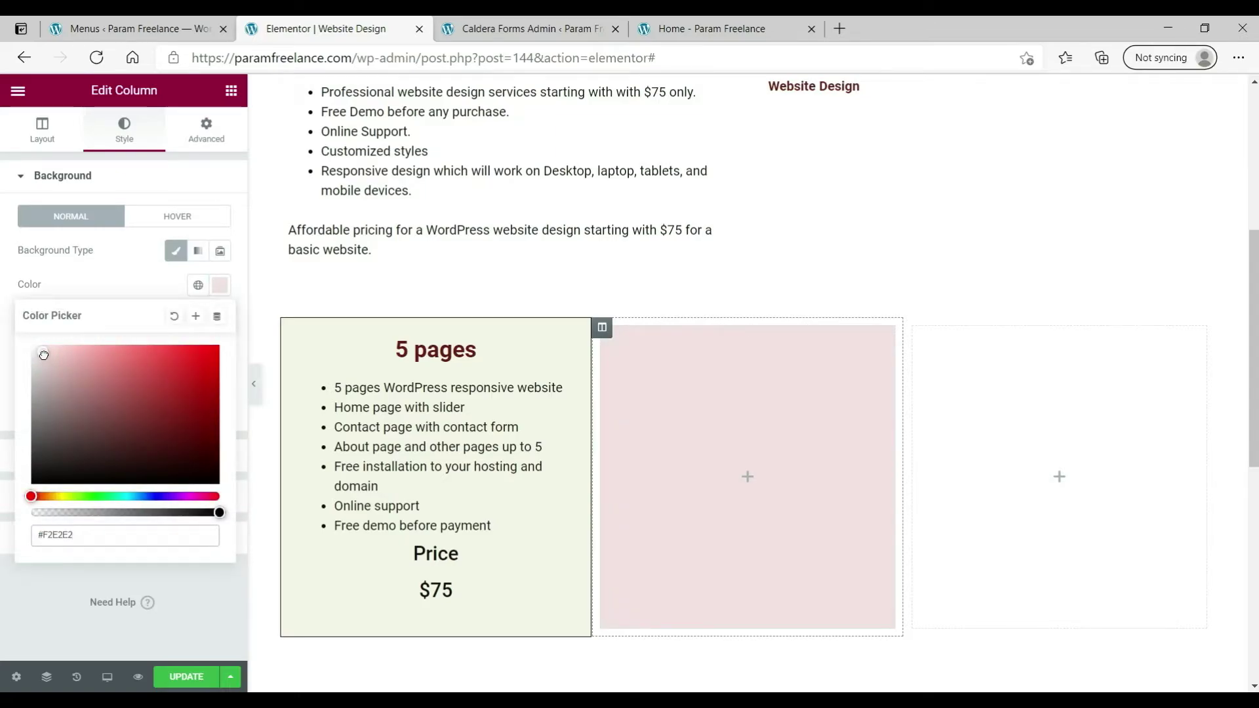
left_click_drag(42, 351, 41, 346)
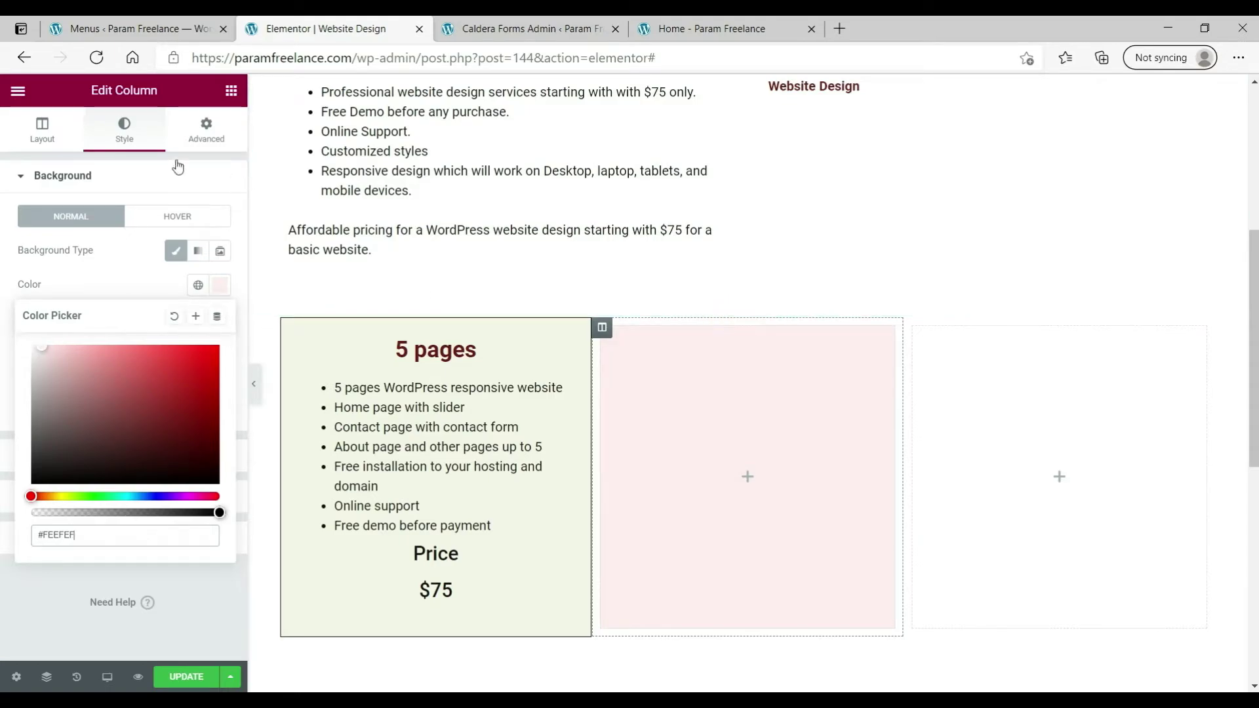
- Add a Text Editor widget to the pink column and replace its placeholder with the "10 pages" package text, including the feature list and $100 price
left_click(231, 91)
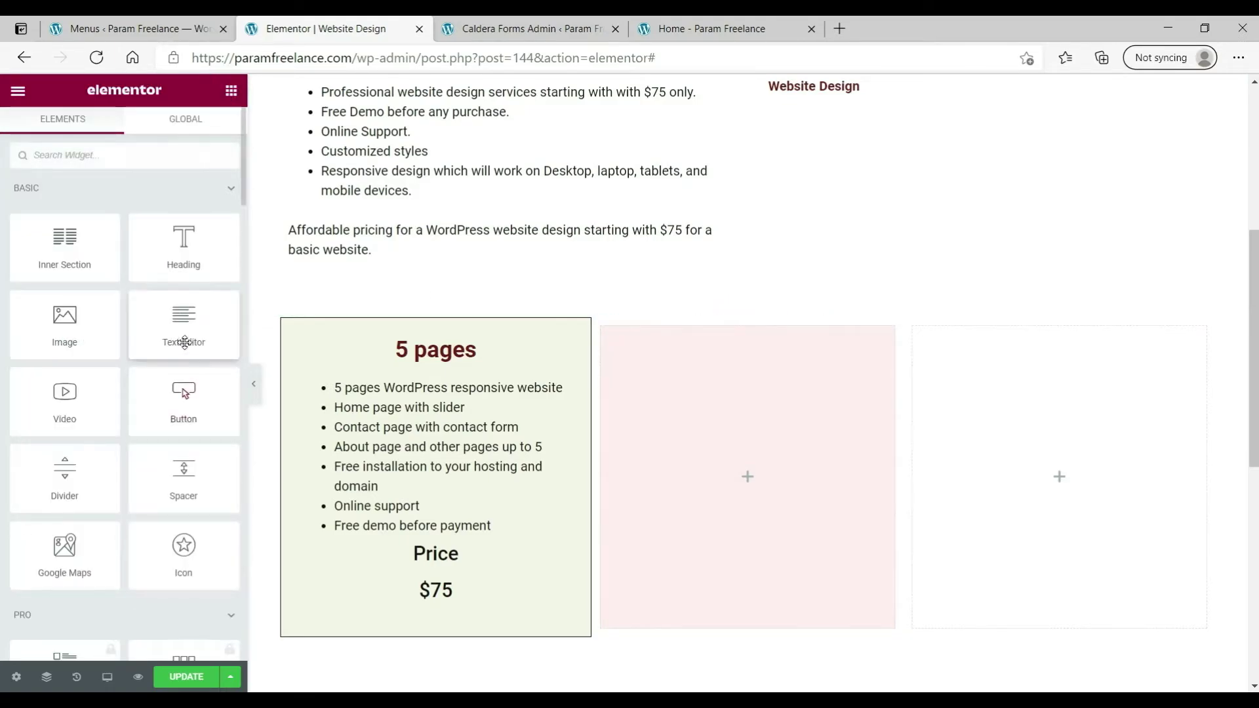
left_click_drag(198, 331, 694, 442)
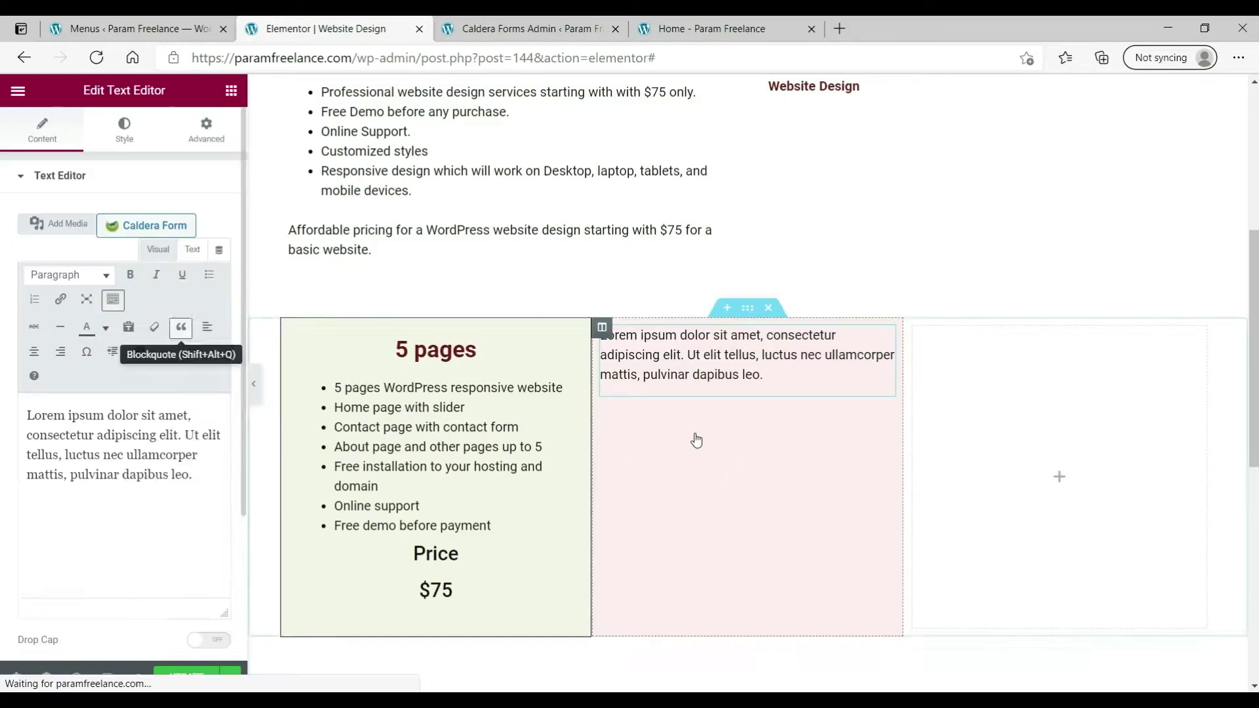
left_click(145, 479)
key("ctrl+a")
type("10 pages 10 pages WordPress responsive website Home page with slider Contact page with contact form Photo Gallery Free installation to your hosting and domain Online support Free demo before payment Price $100")
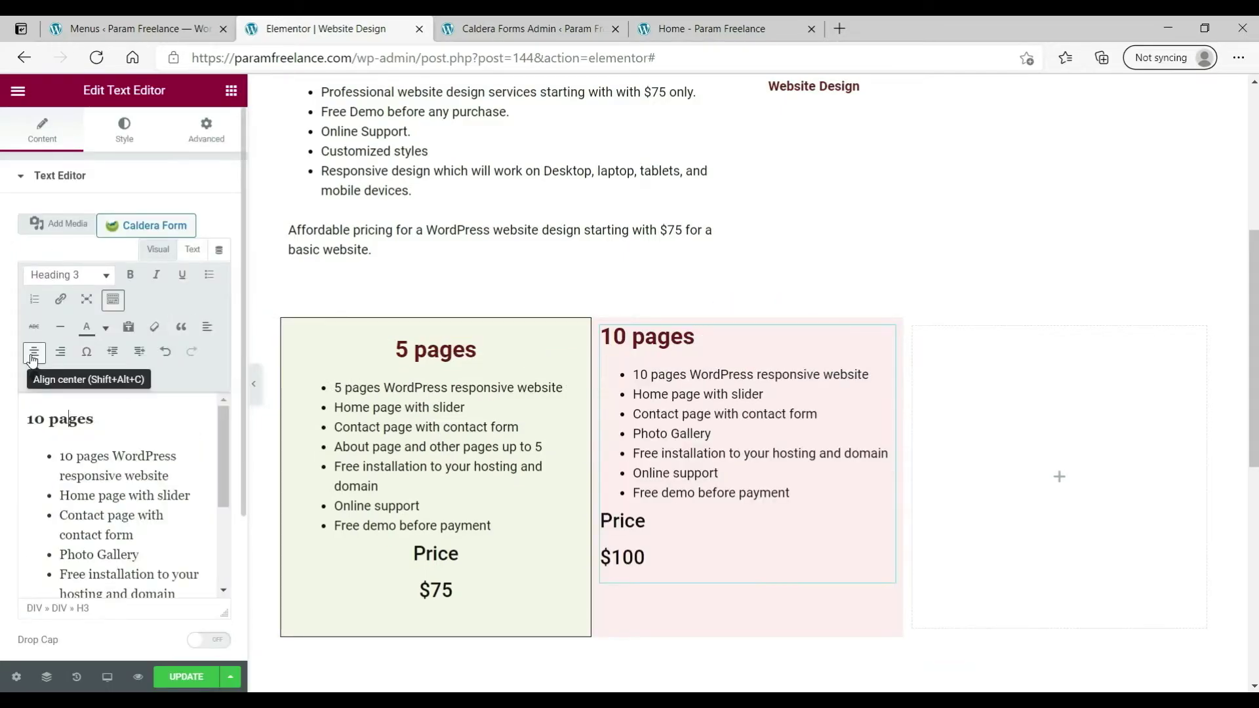
- Centre the "10 pages" heading, the Price heading and the $100 line in the package text
left_click(34, 352)
scroll(81, 478, "down", 3)
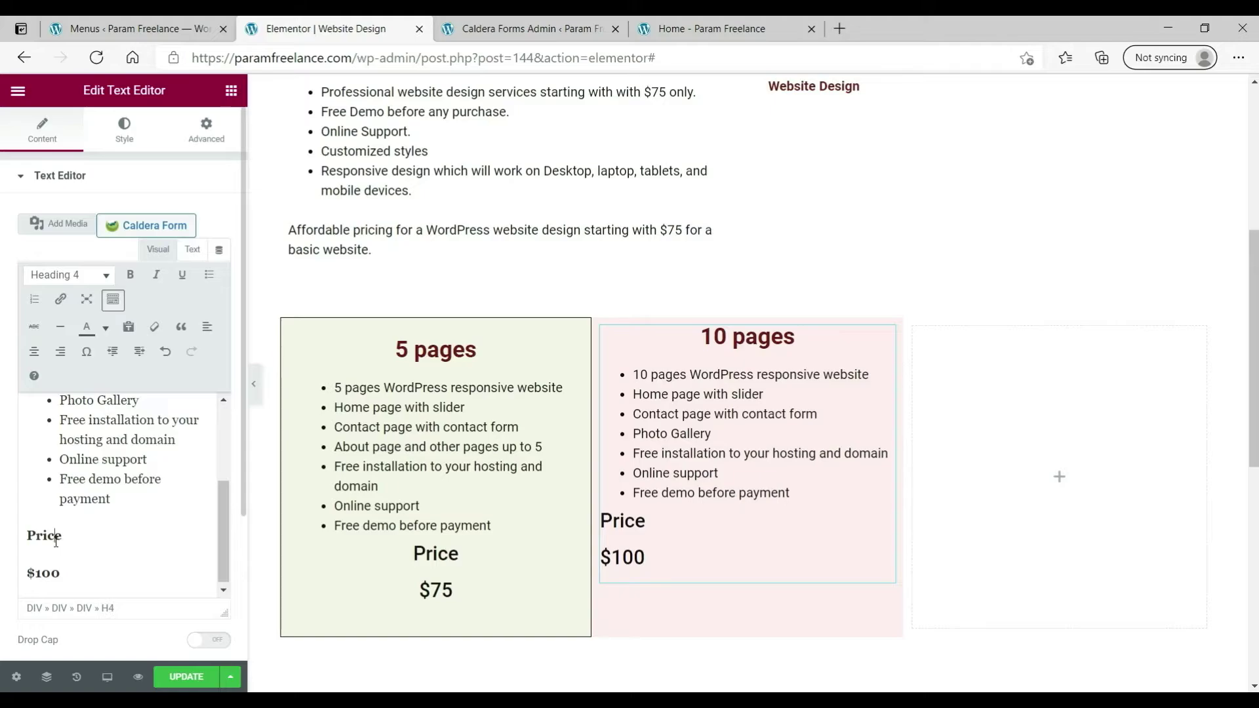
left_click(55, 538)
left_click(34, 352)
left_click(50, 574)
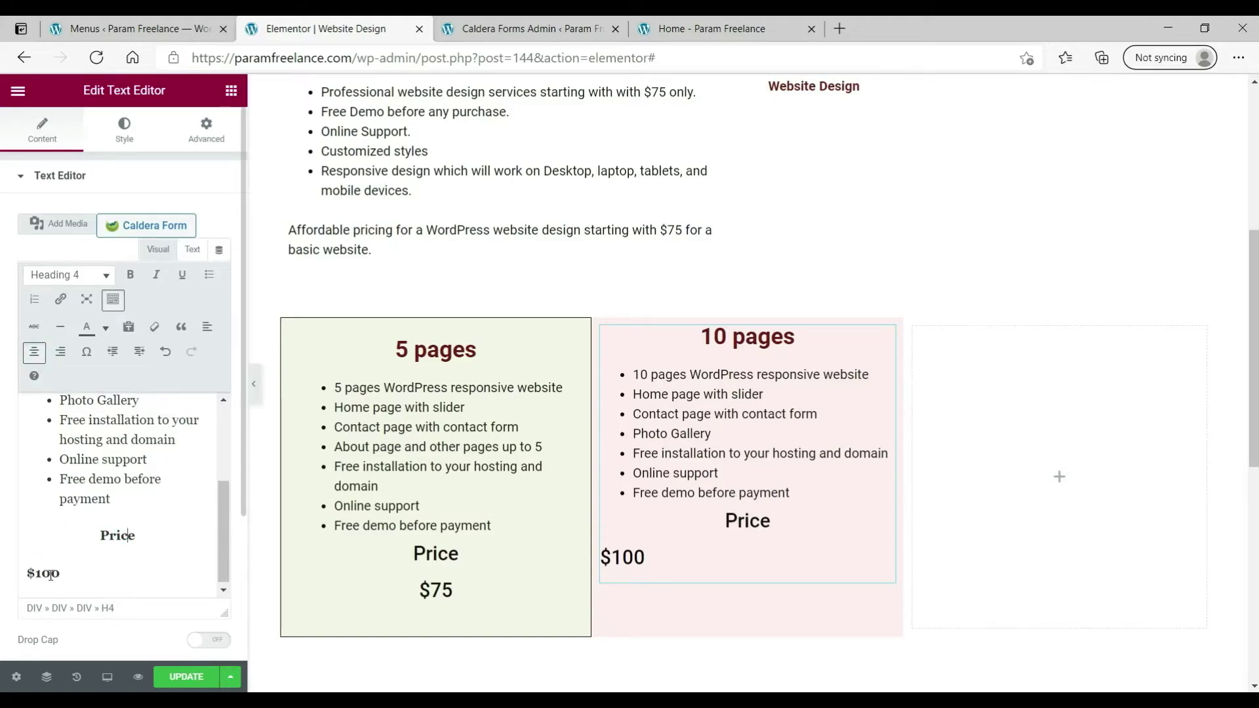
left_click(34, 353)
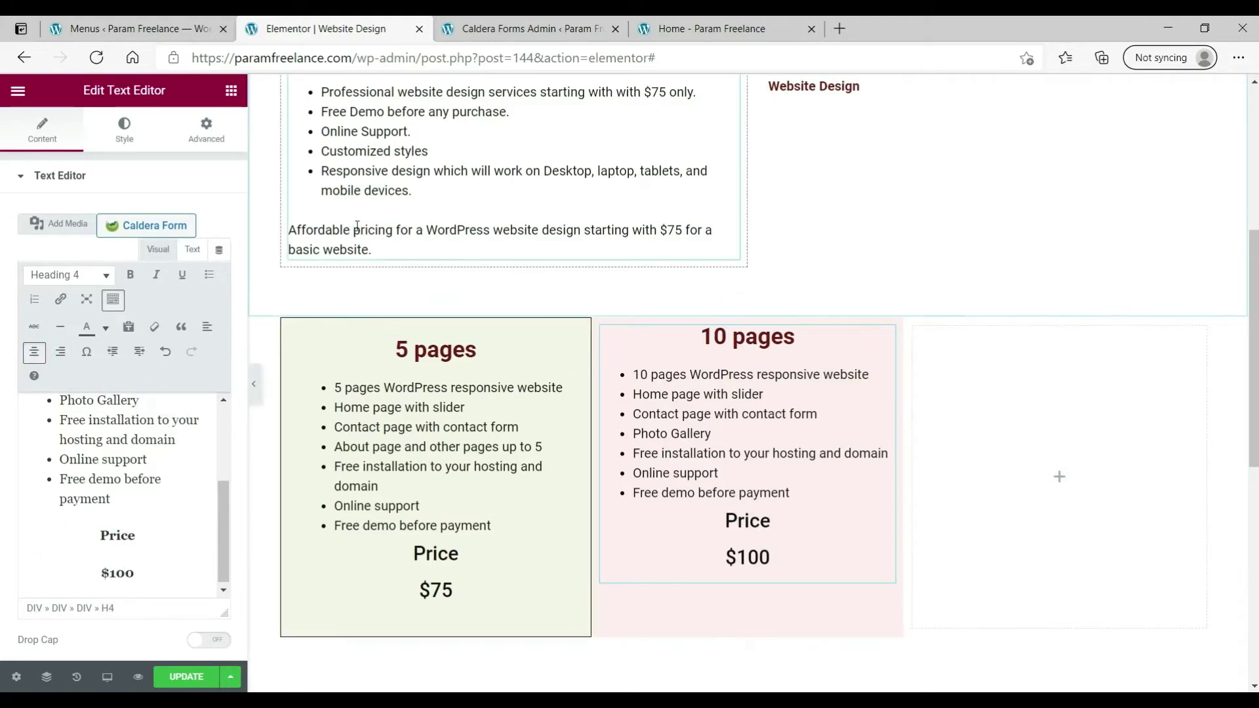
- Give the "10 pages" column a thin solid border in a near-black colour
left_click(601, 326)
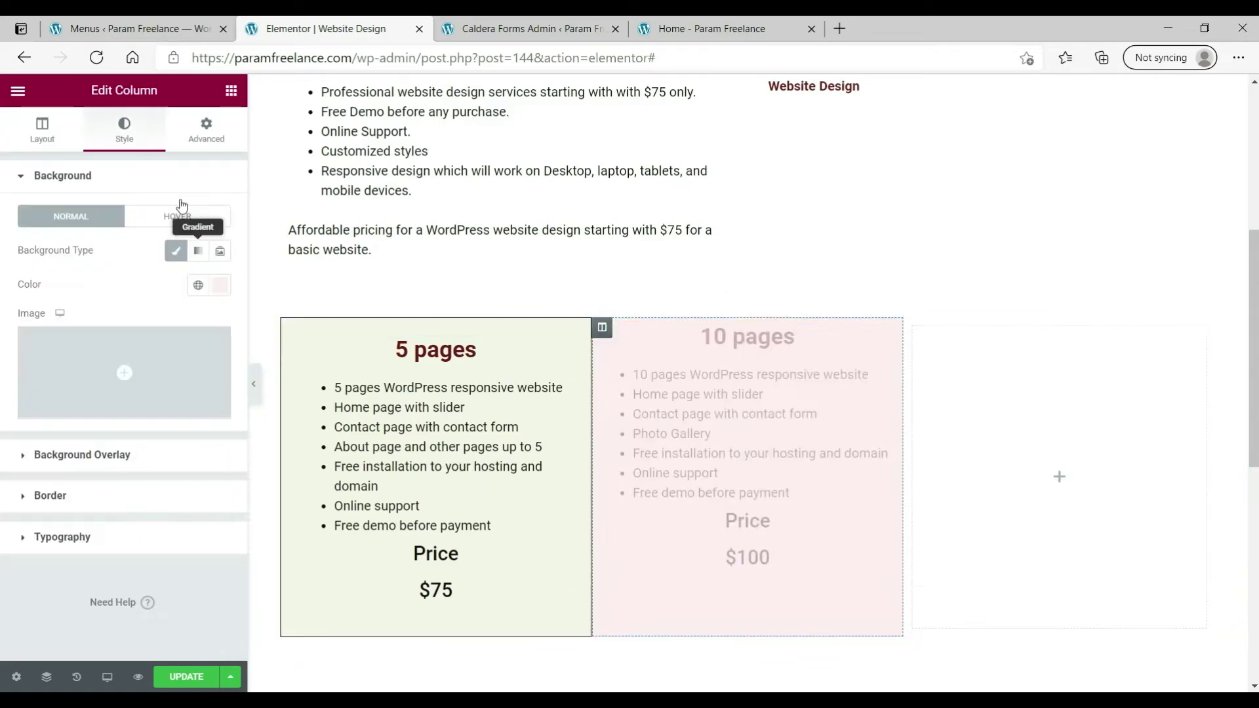
left_click(105, 495)
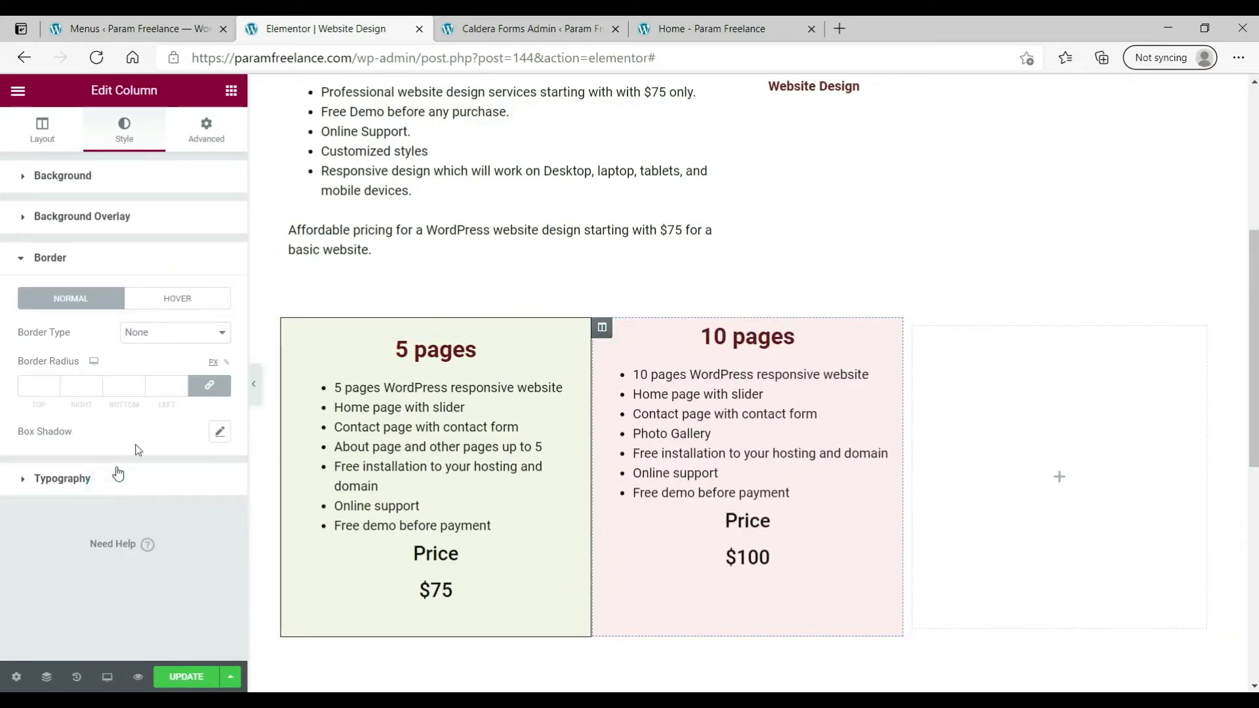
left_click(184, 333)
left_click(157, 366)
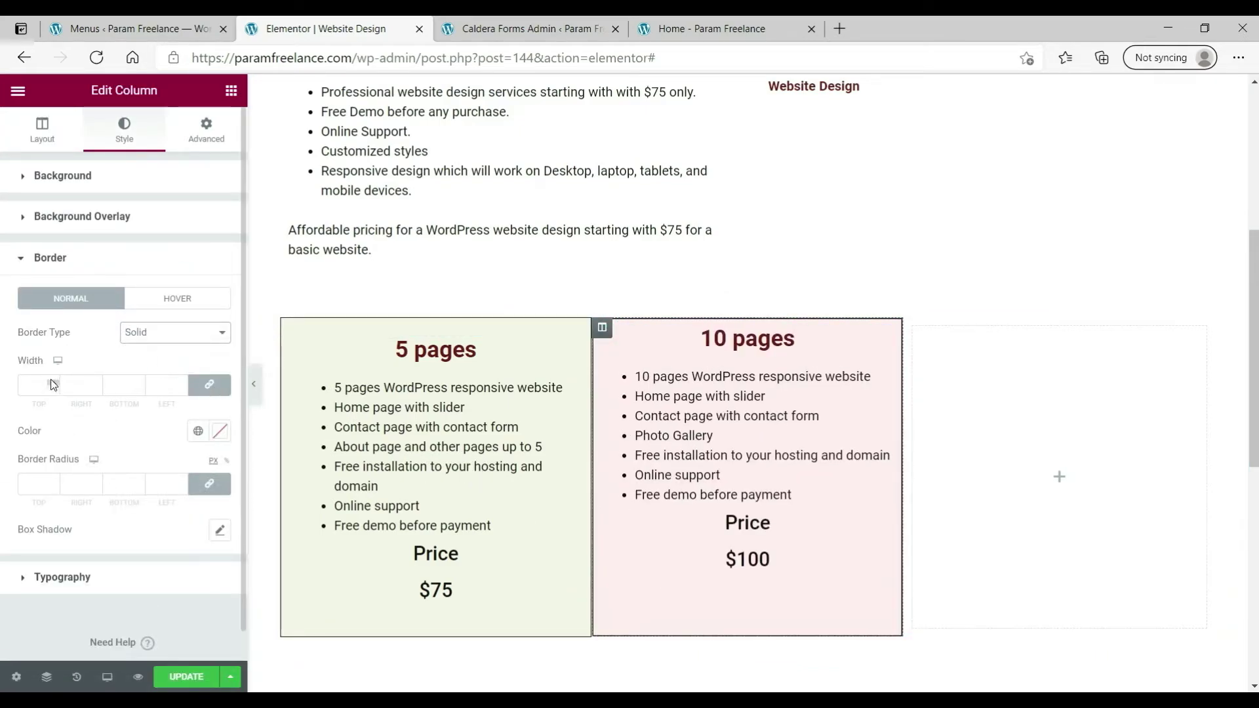
left_click(219, 431)
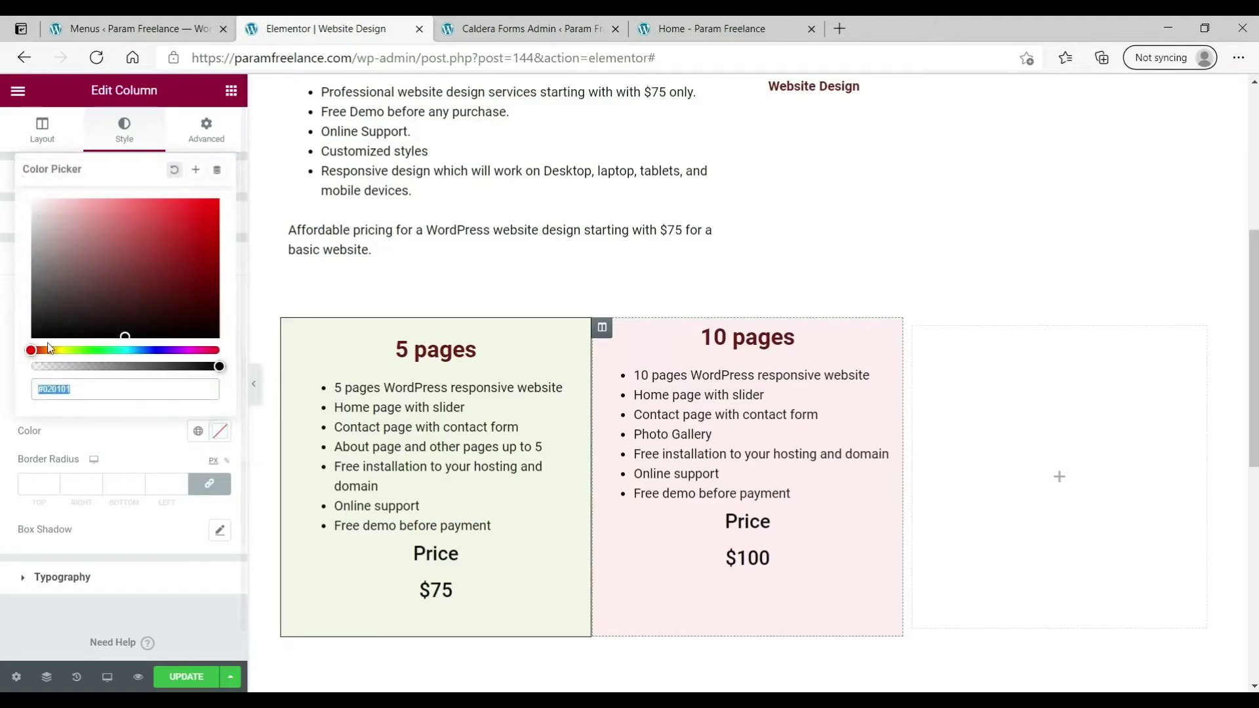
left_click(55, 314)
left_click(961, 452)
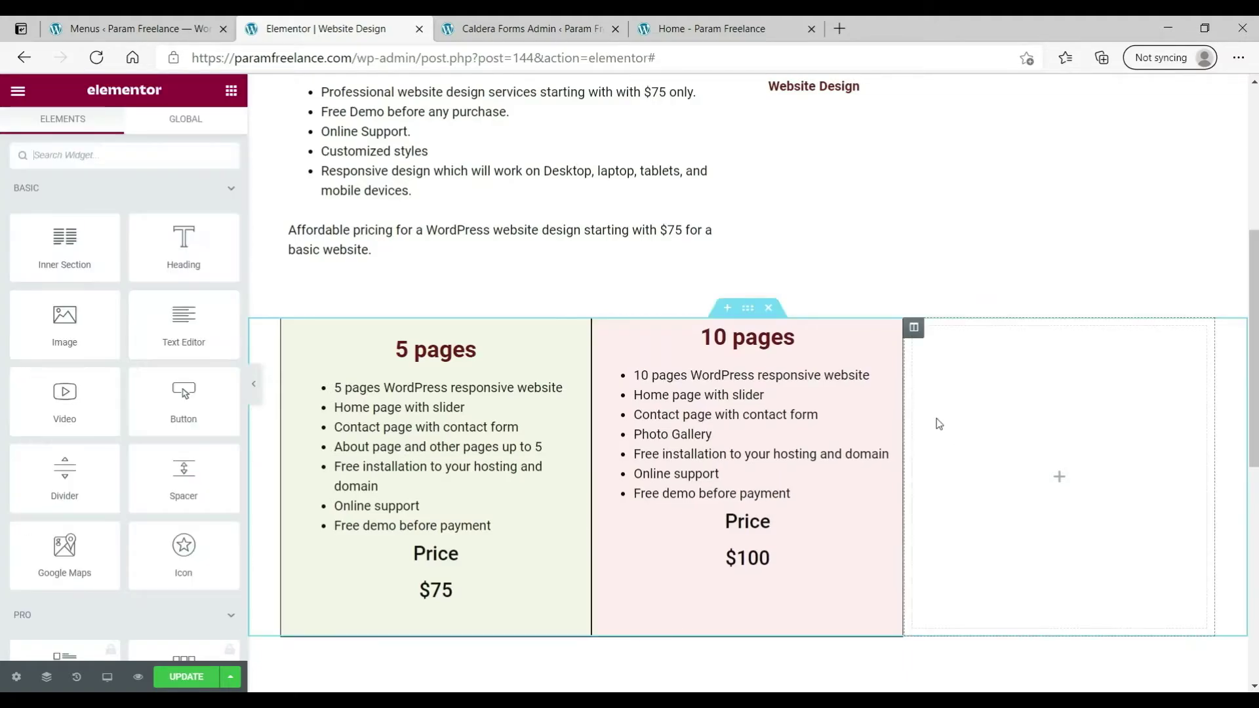
- Set the padding of the "10 pages" text widget to 25 px on all sides
left_click(708, 489)
left_click(124, 134)
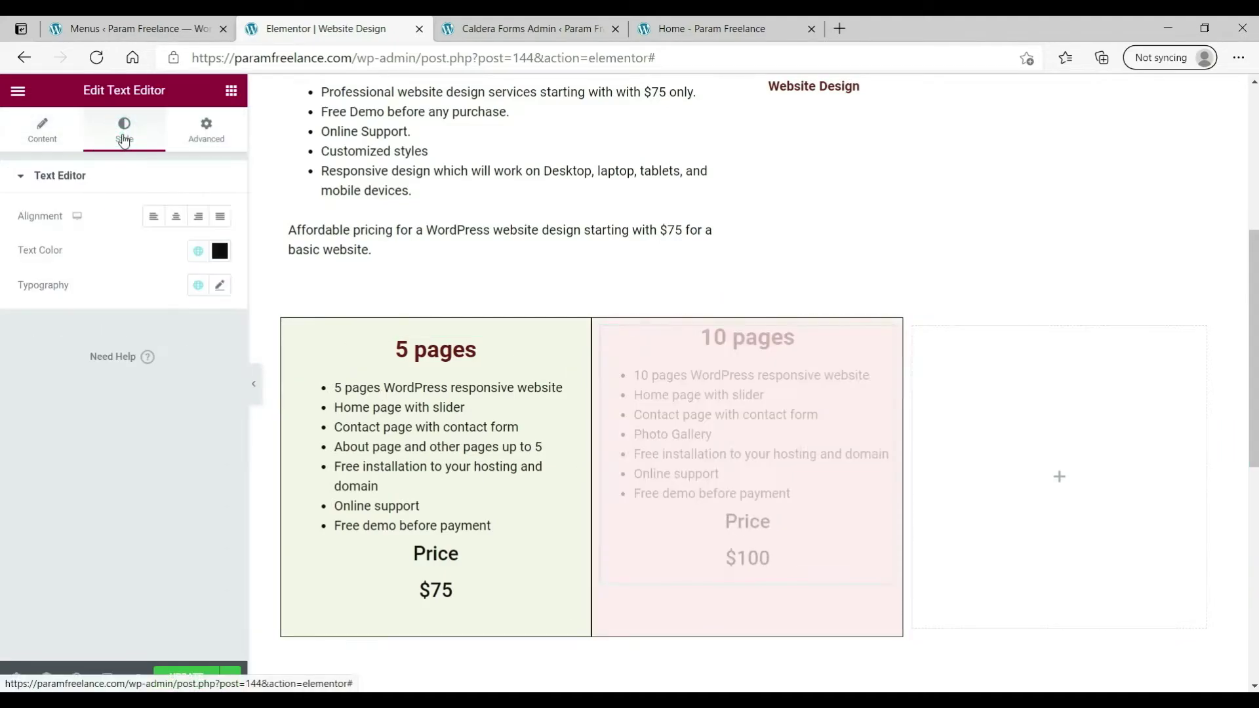
left_click(198, 129)
left_click(36, 295)
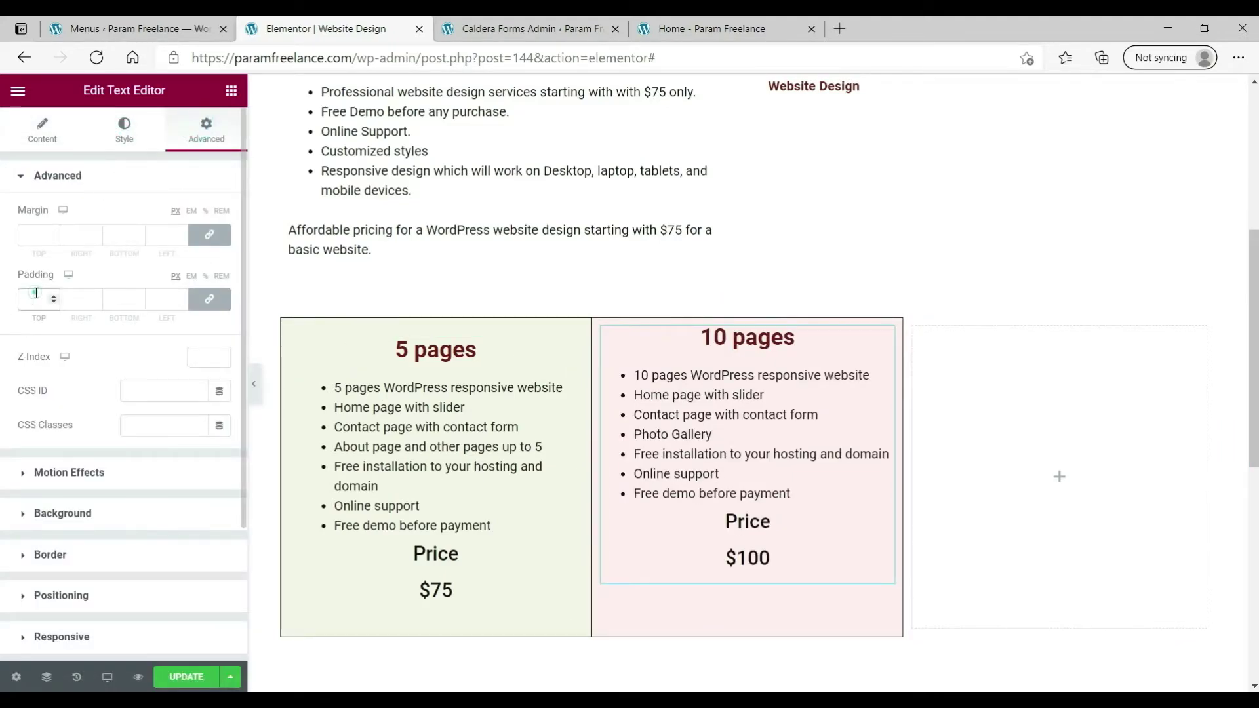
type("25")
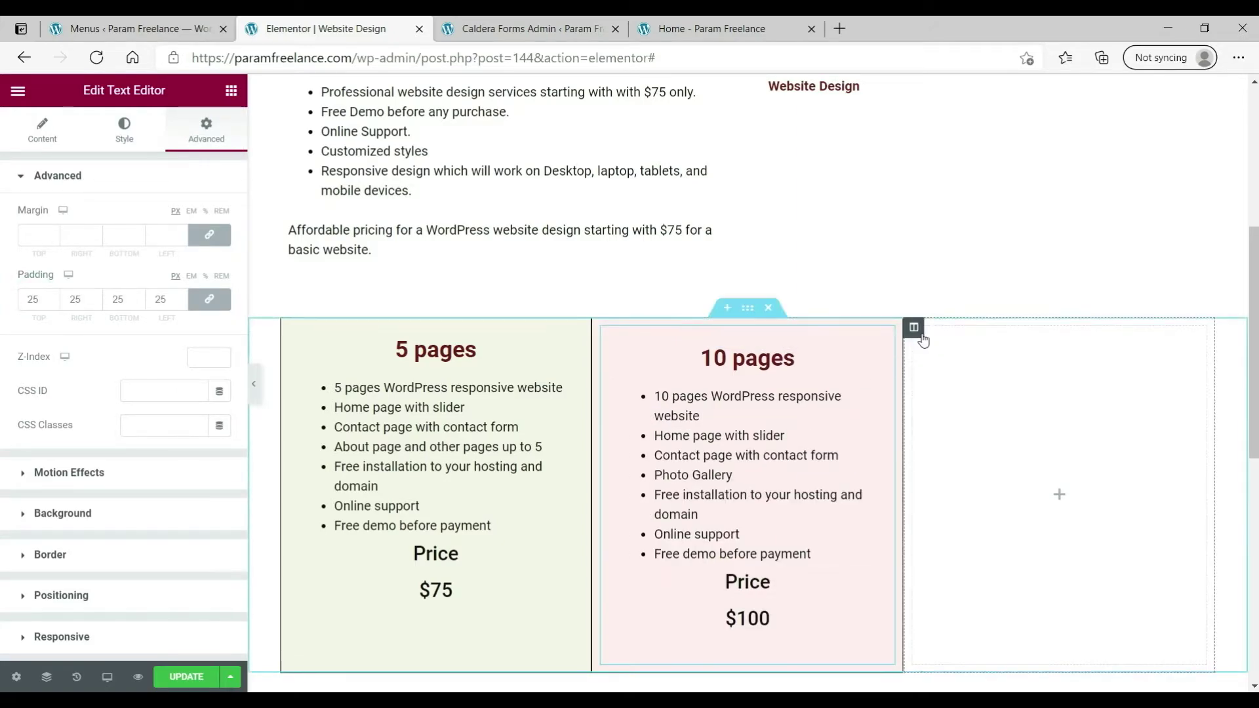
- Give the empty third pricing column a classic background in a pale grey-blue
left_click(914, 330)
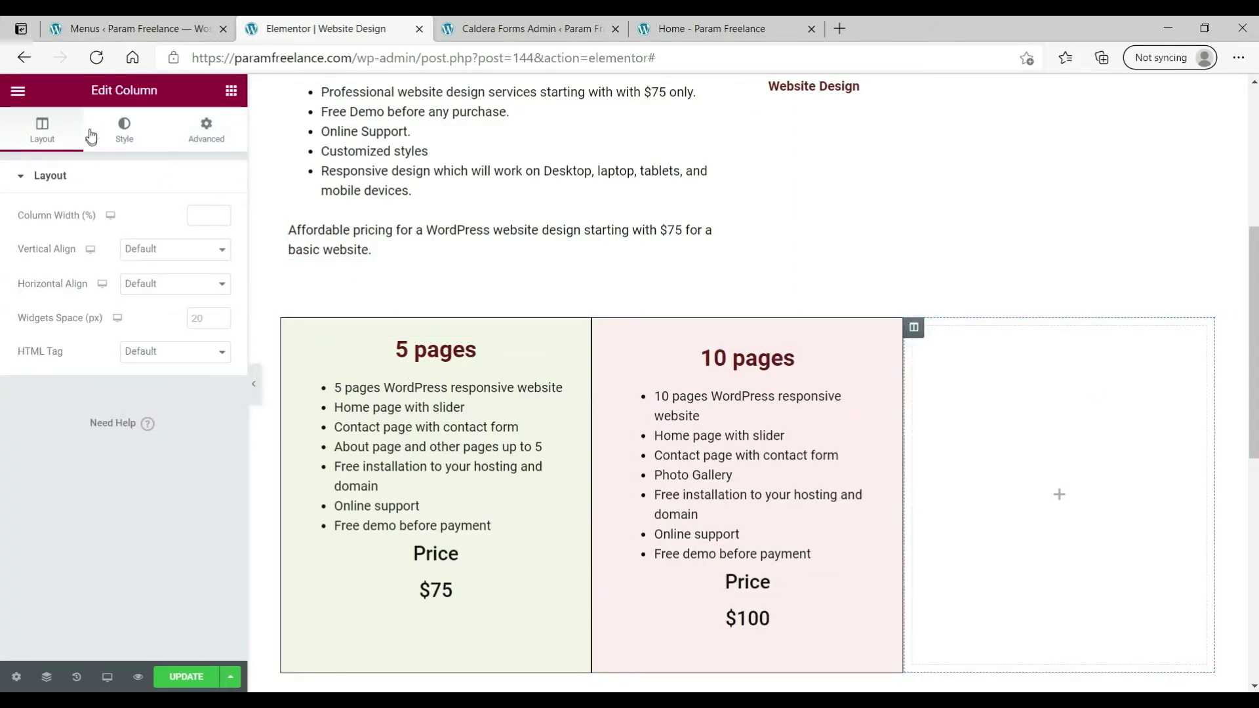
left_click(113, 134)
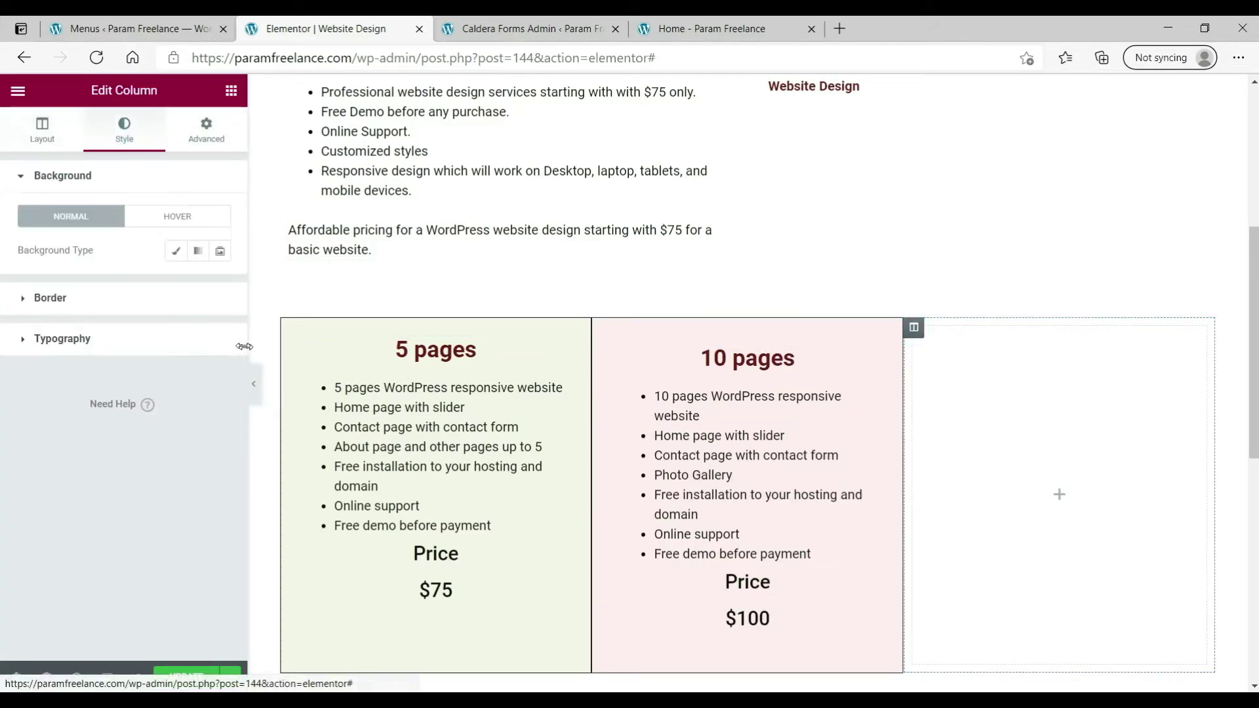
left_click(174, 250)
left_click(220, 286)
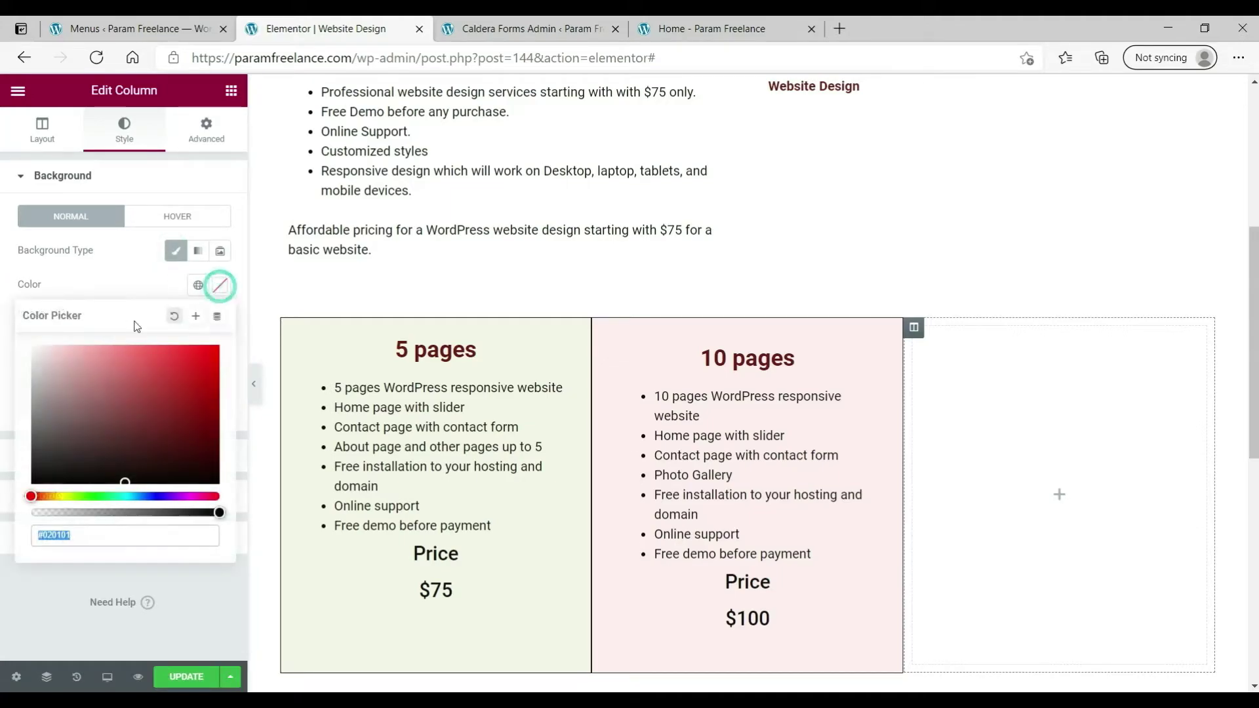
left_click(143, 496)
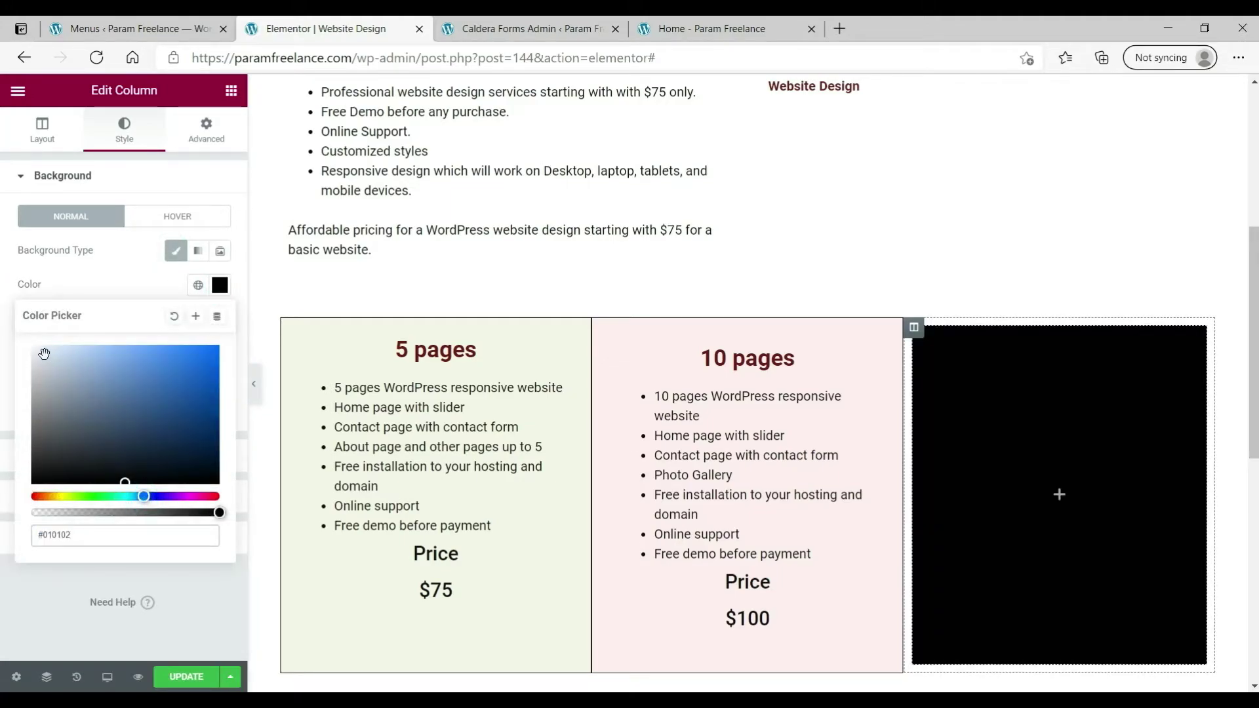
left_click(44, 354)
- Add a Text Editor widget to the third column and replace its placeholder with the "Custom website" package text, ending in "Contact Us for Pricing"
left_click(231, 90)
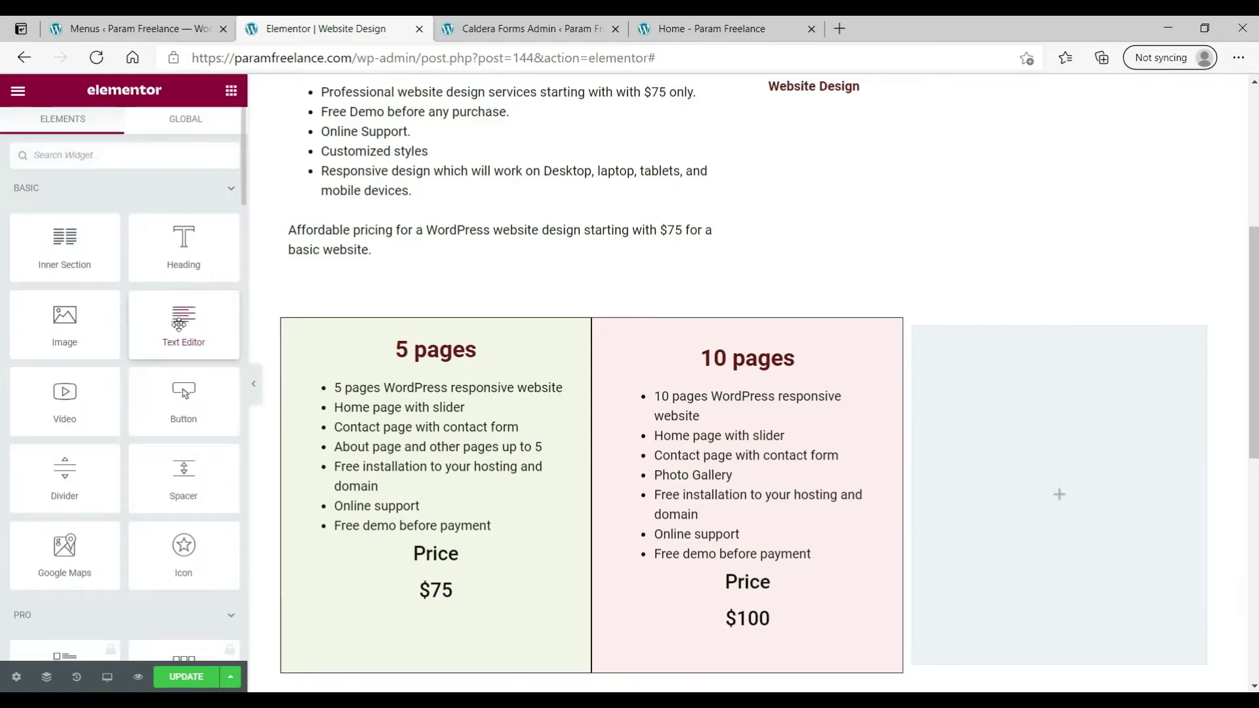
left_click_drag(178, 324, 1044, 481)
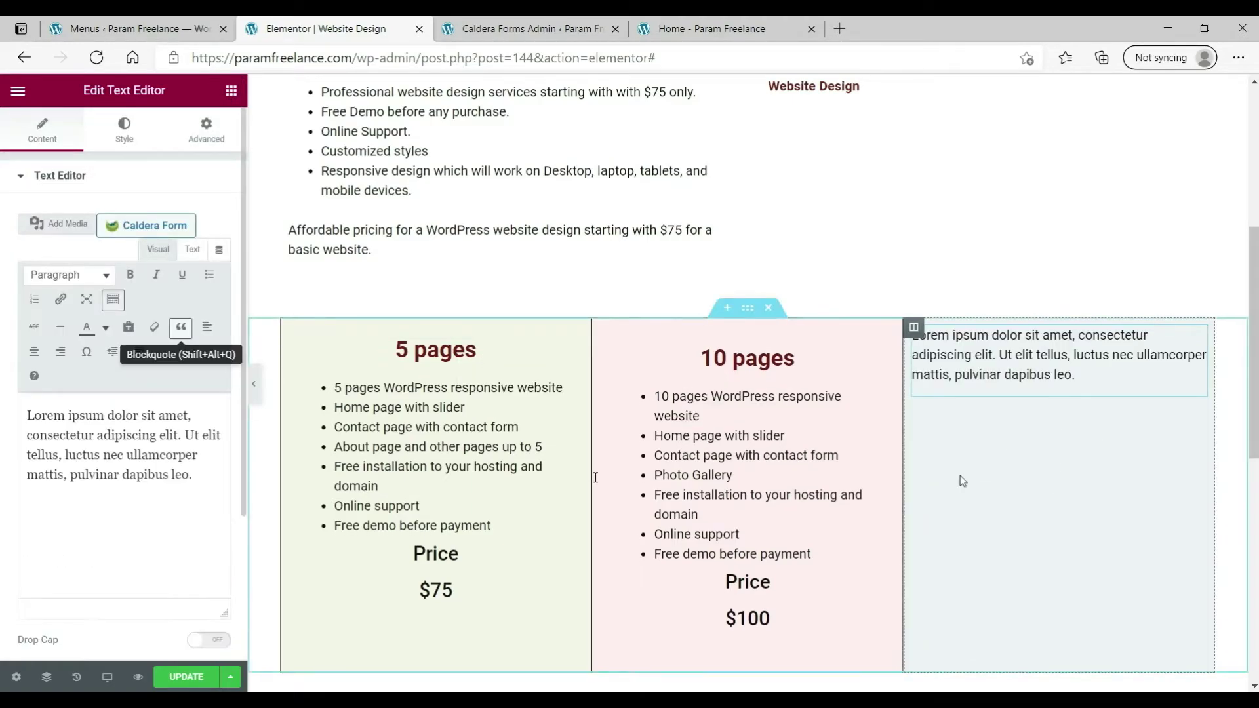
left_click(168, 500)
key("ctrl+a")
type("Custom website more than 10 pages WordPress responsive website with special requirements Home page with slider Contact page with contact form Photo Gallery Free installation to your hosting and domain Online support Free demo before payment Price Contact Us for Pricing")
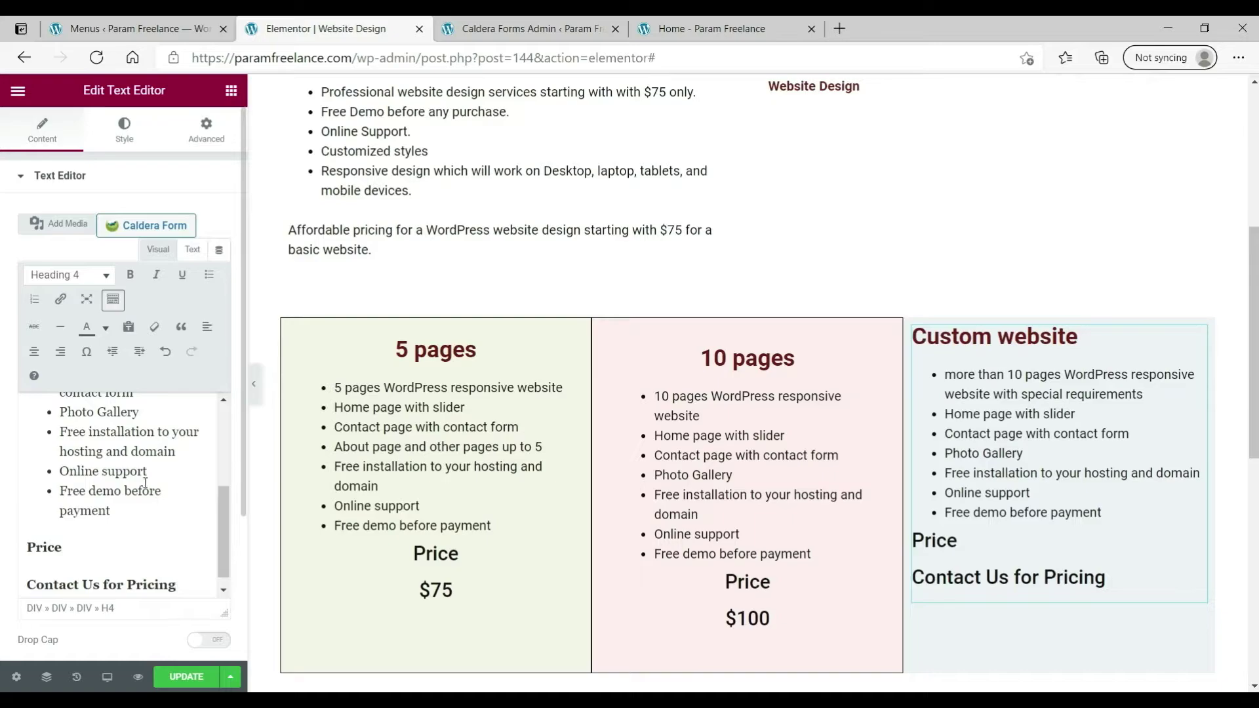
- Centre the "Custom website" heading, the Price heading and the "Contact Us for Pricing" line
scroll(137, 466, "up", 4)
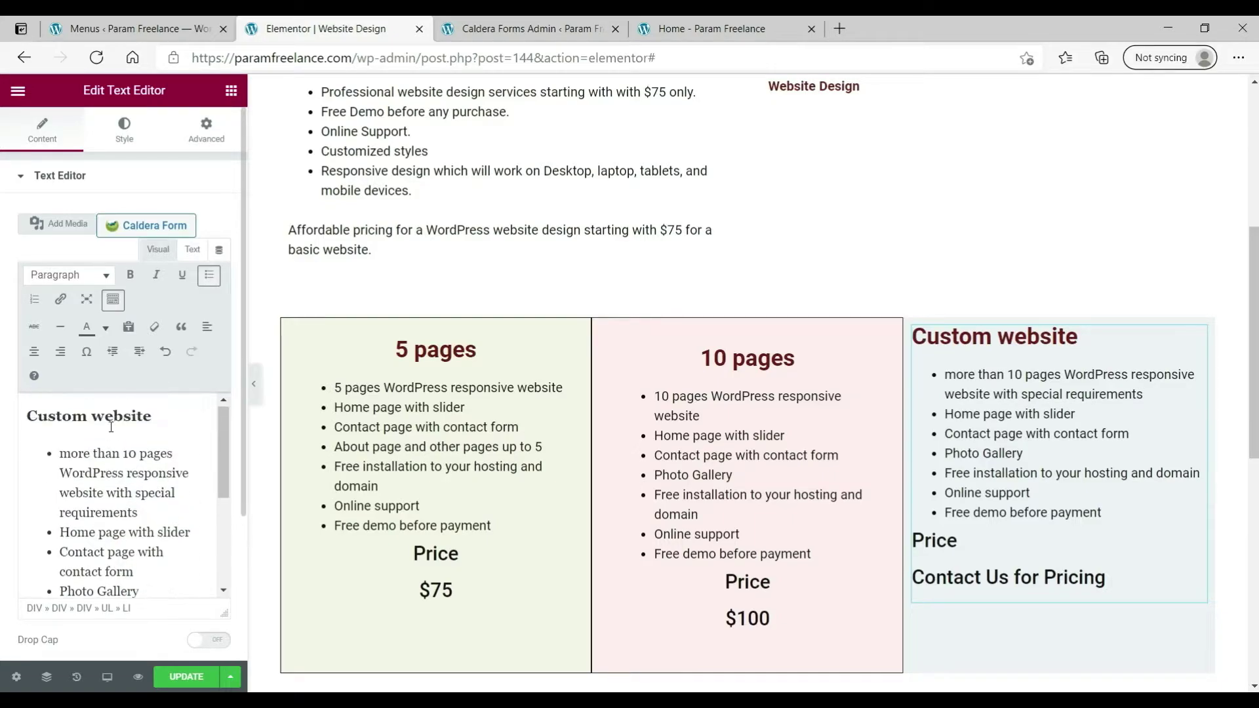
left_click(97, 416)
left_click(34, 352)
scroll(104, 478, "down", 4)
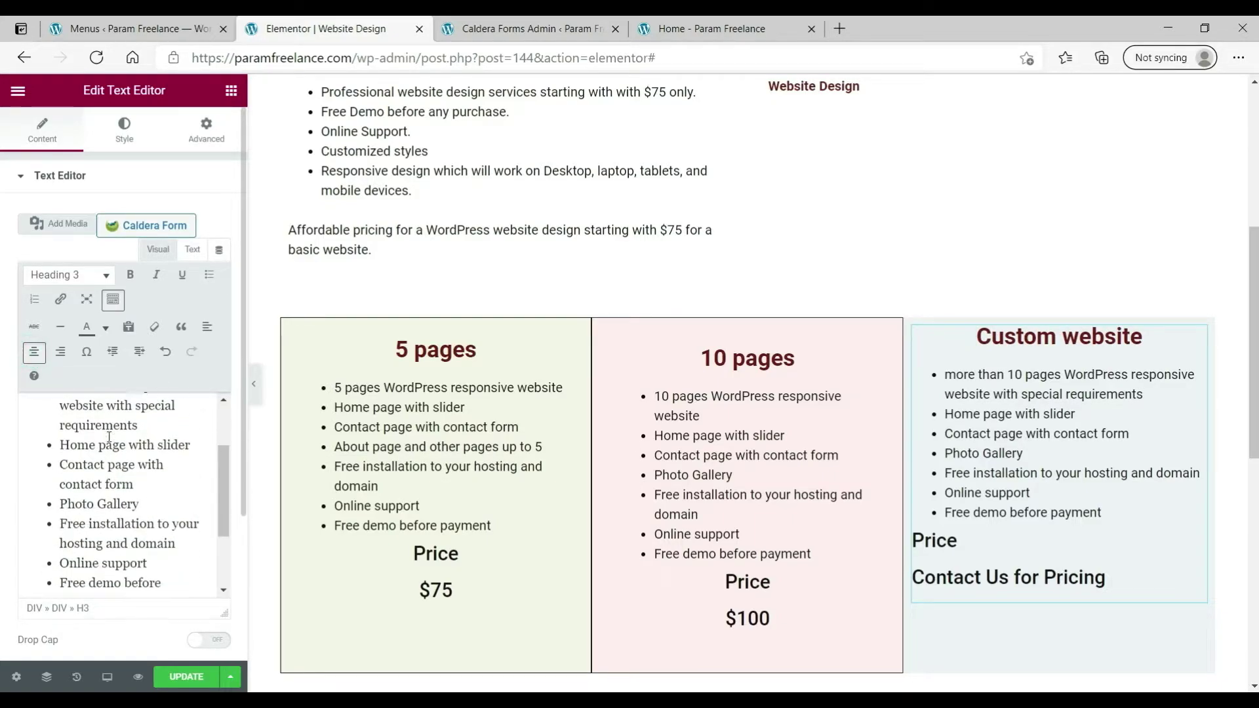
left_click(59, 534)
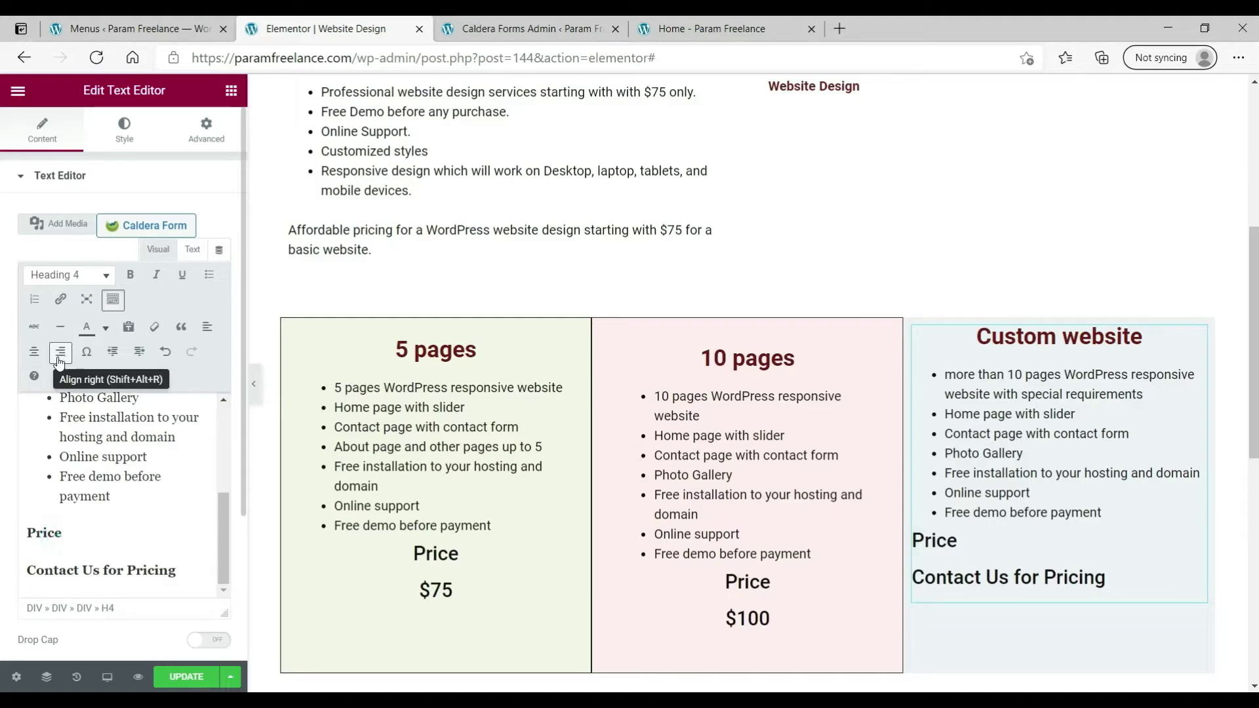
left_click(34, 352)
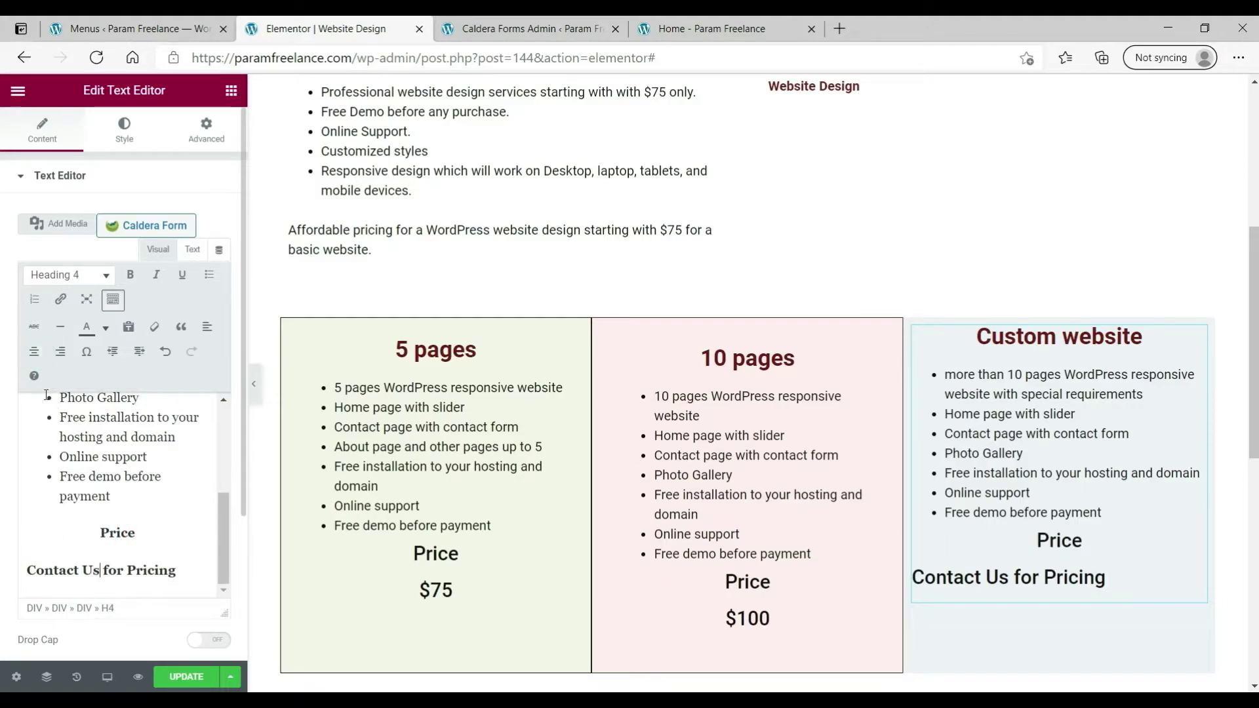
left_click(34, 352)
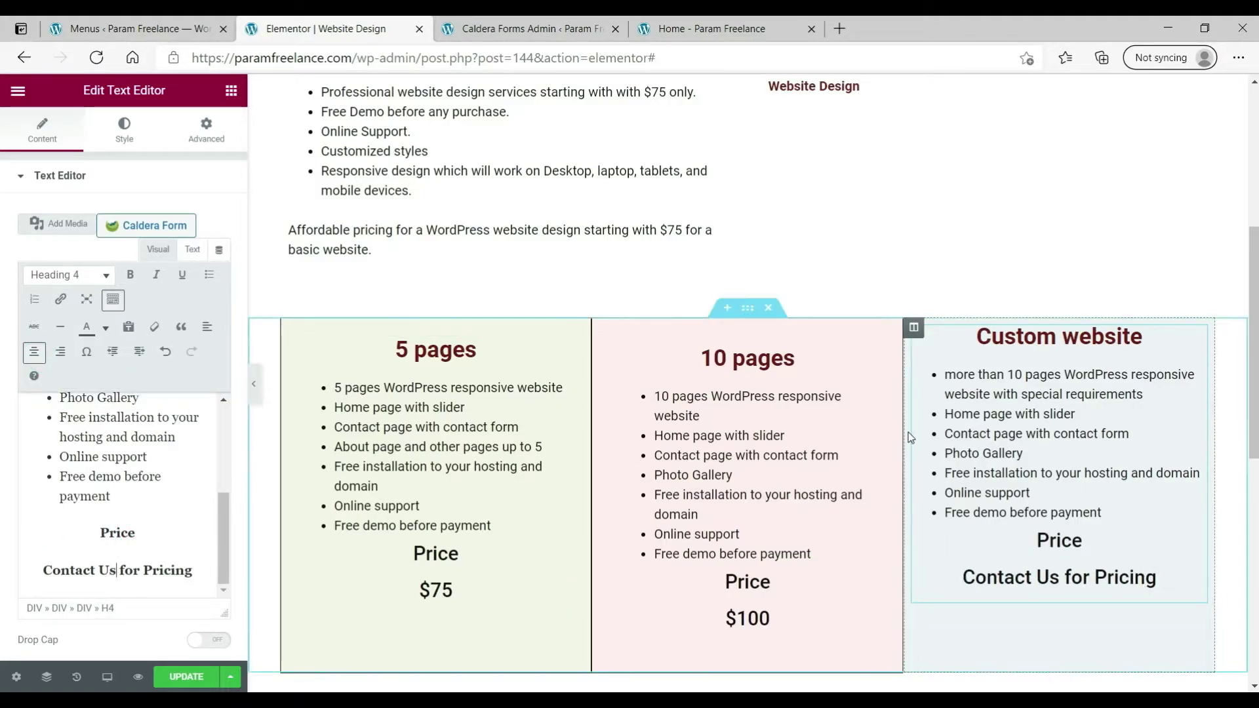
- Set the padding of the "Custom website" text widget to 25 px on all sides
left_click(209, 133)
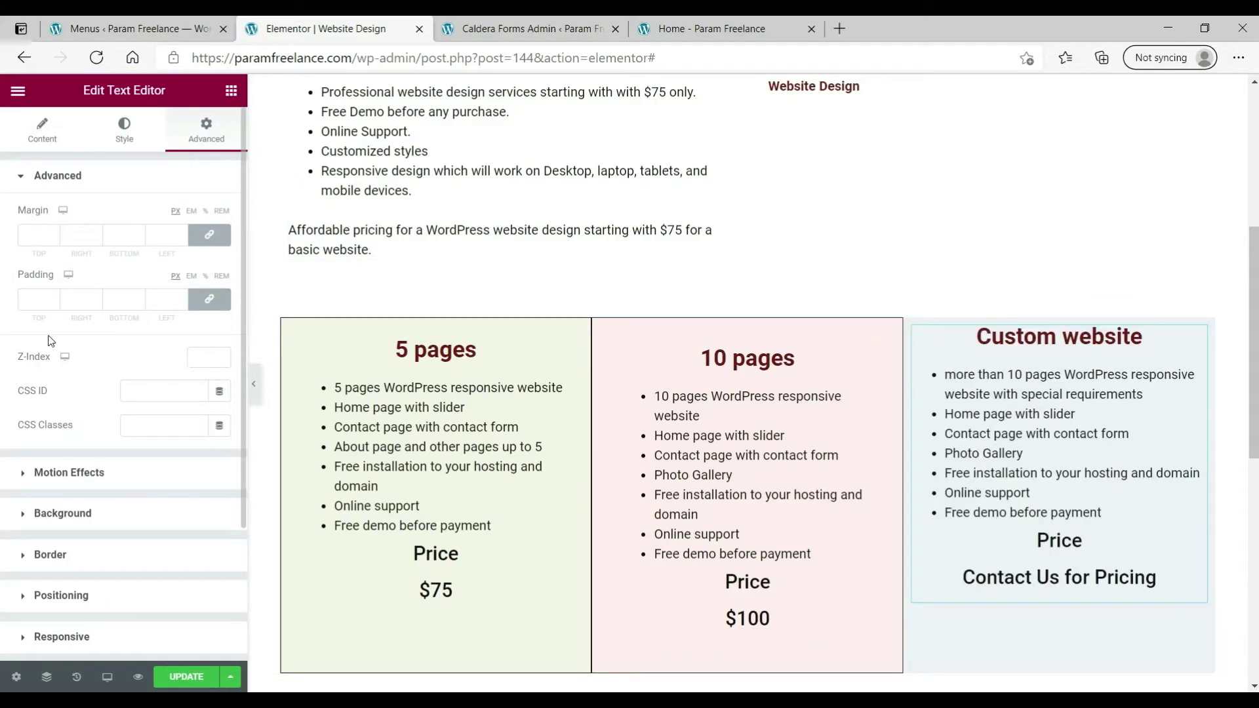
left_click(35, 300)
type("25")
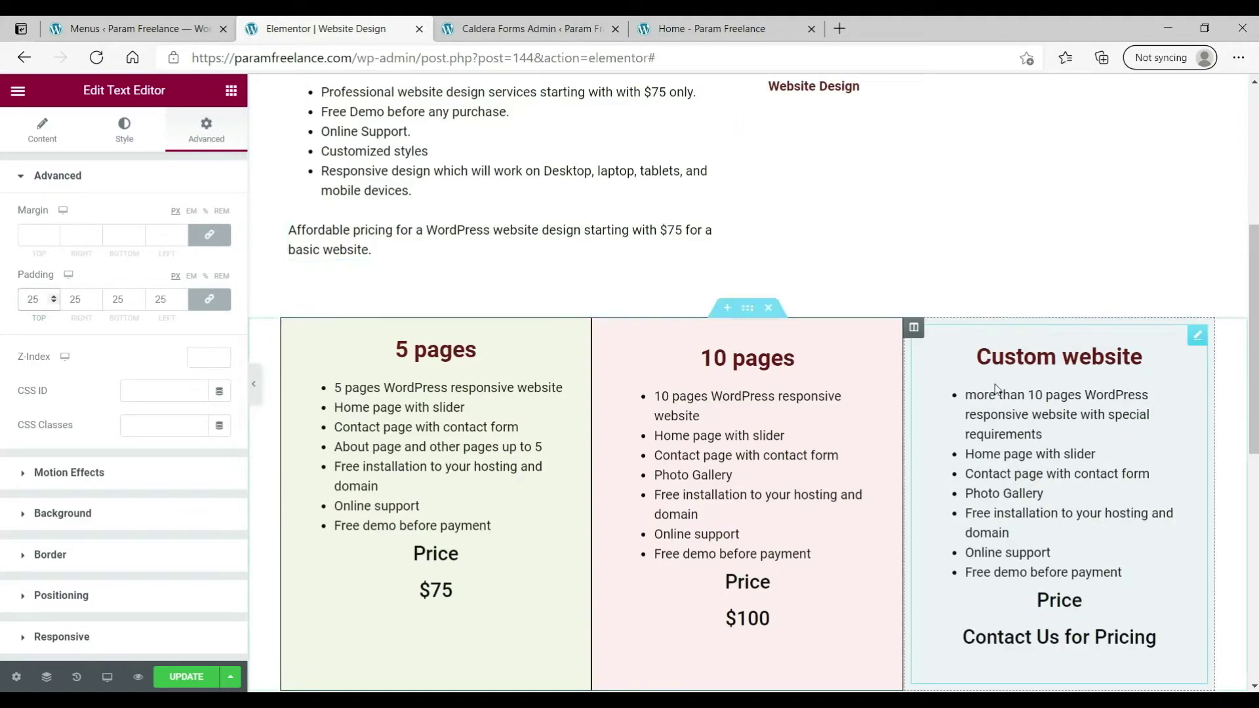
- Give the "Custom website" pricing column a solid 1 px border in near-black #1E1C1C
left_click(914, 329)
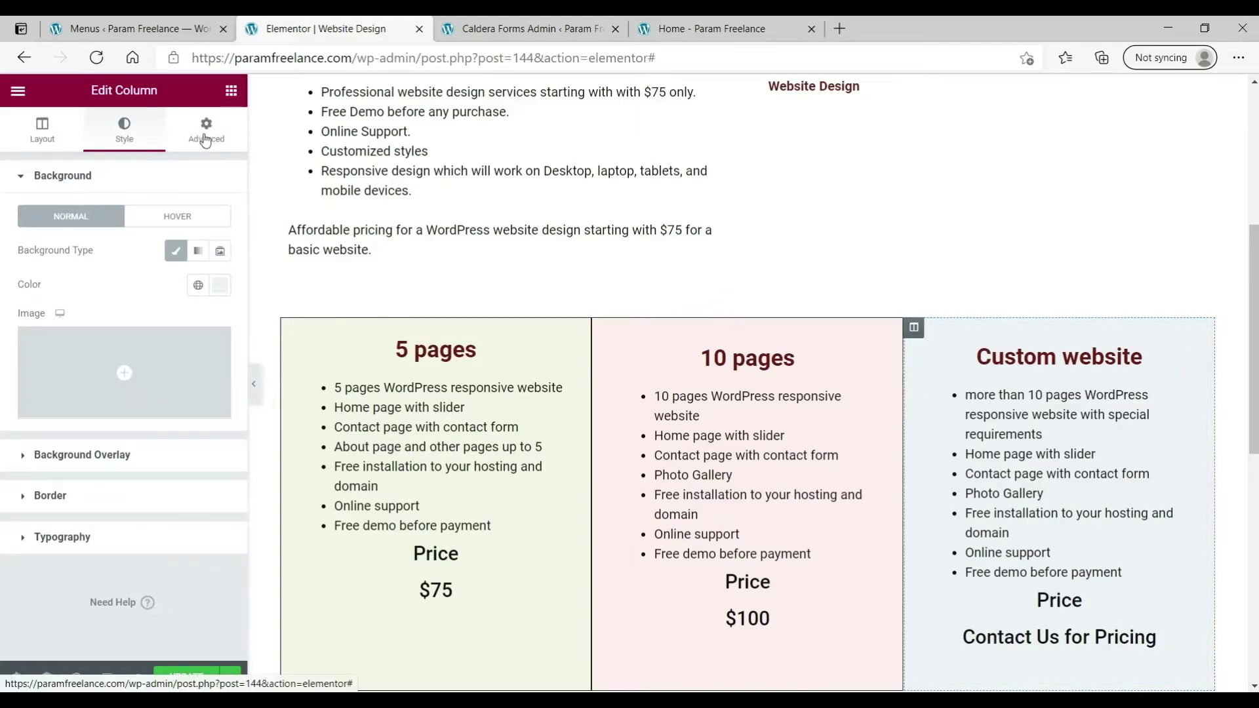
left_click(107, 496)
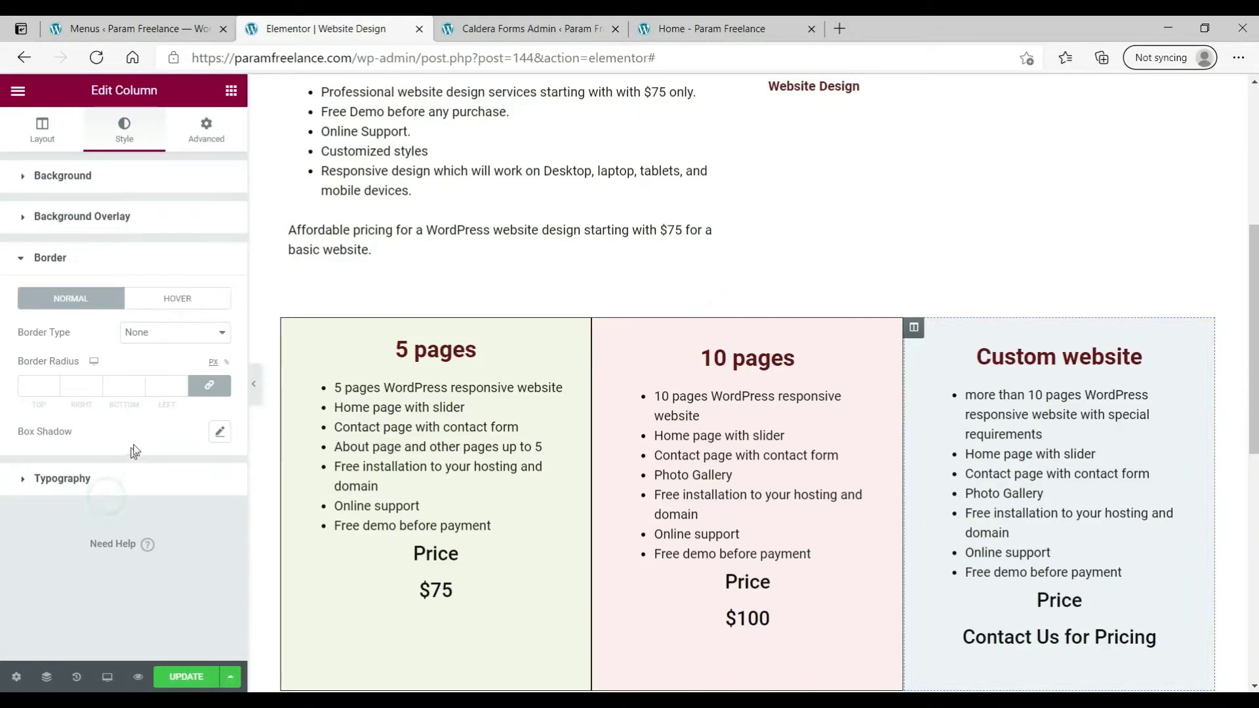
left_click(156, 331)
left_click(159, 359)
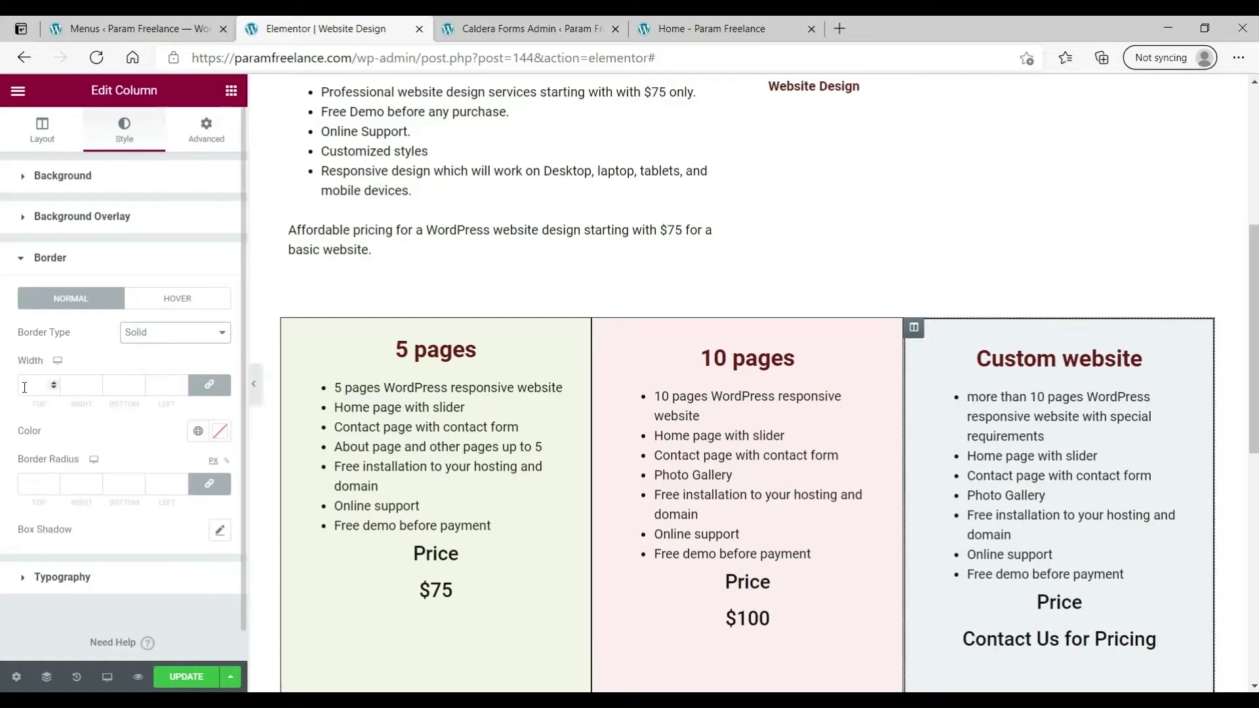
left_click(54, 386)
left_click(220, 431)
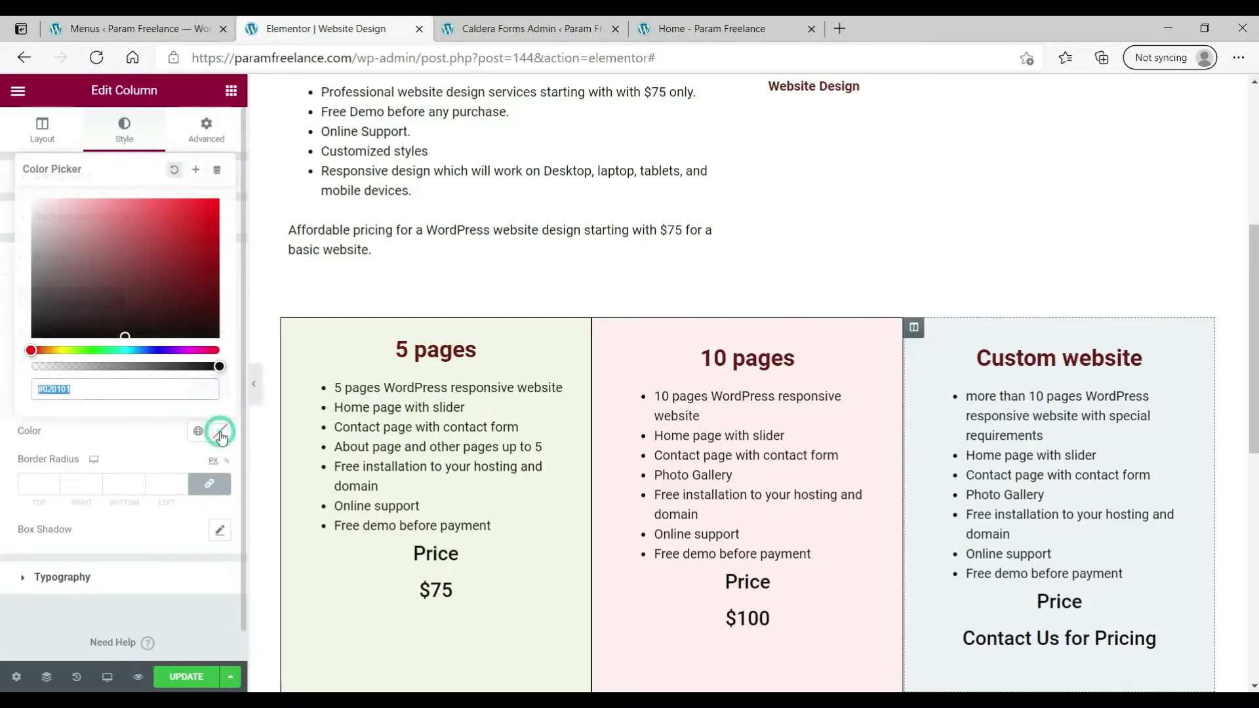
left_click(44, 320)
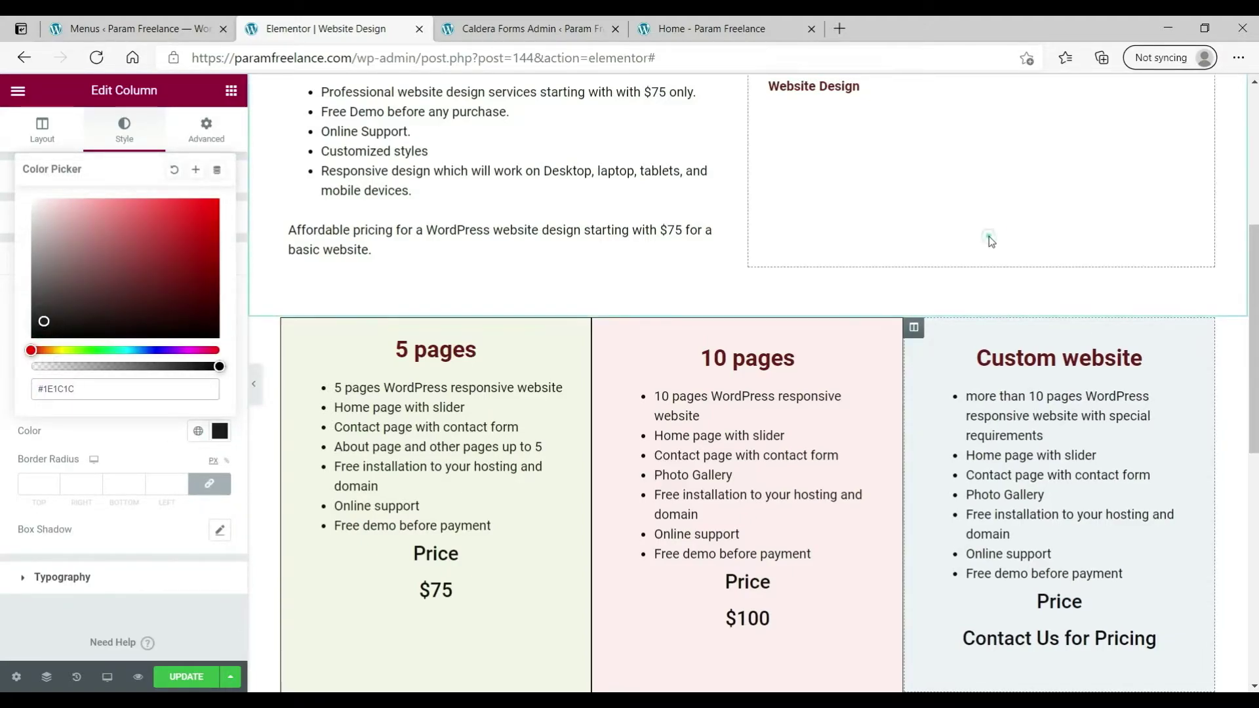
scroll(995, 295, "down", 4)
scroll(910, 441, "down", 2)
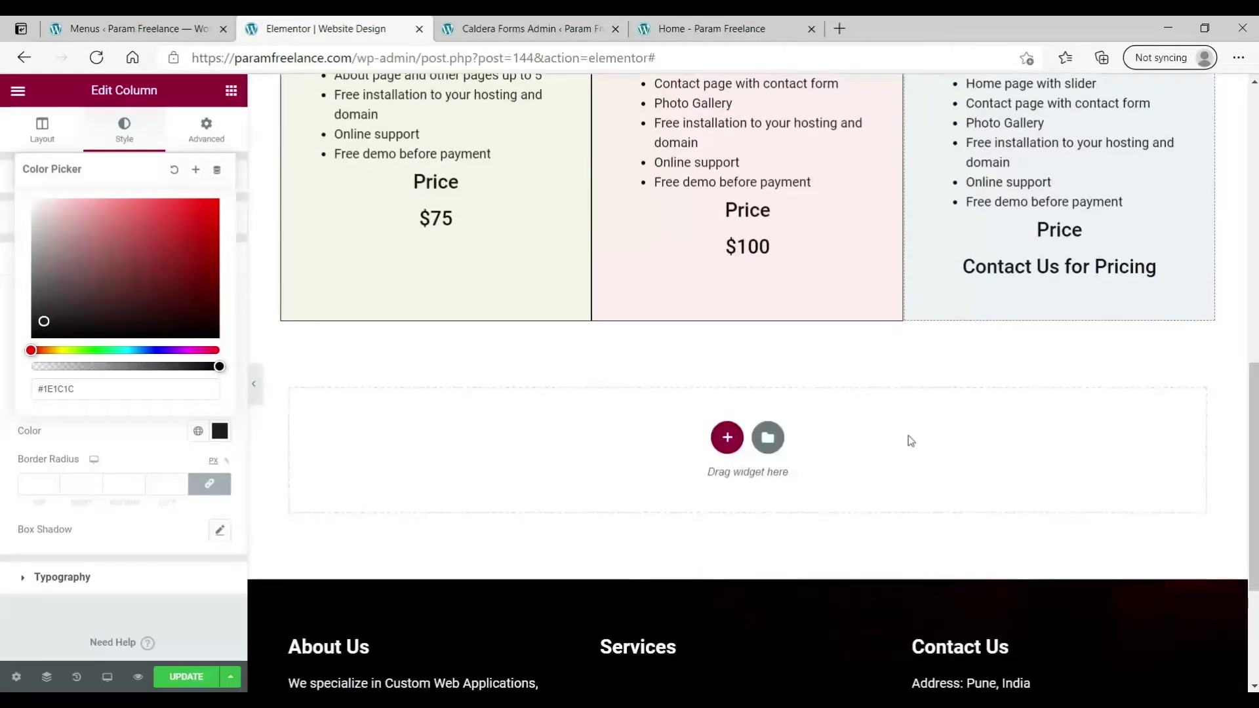
- Update the page and open the live Website Design page in a new tab to review the pricing columns
left_click(172, 678)
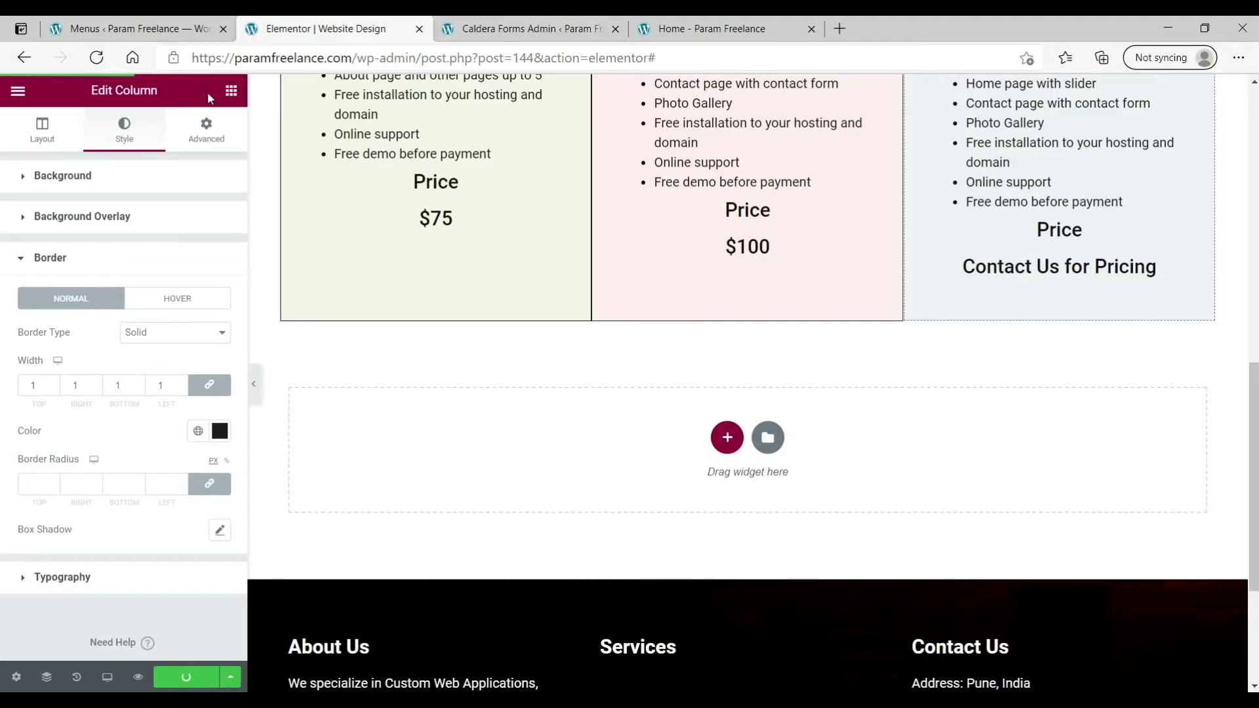
left_click(19, 97)
right_click(65, 414)
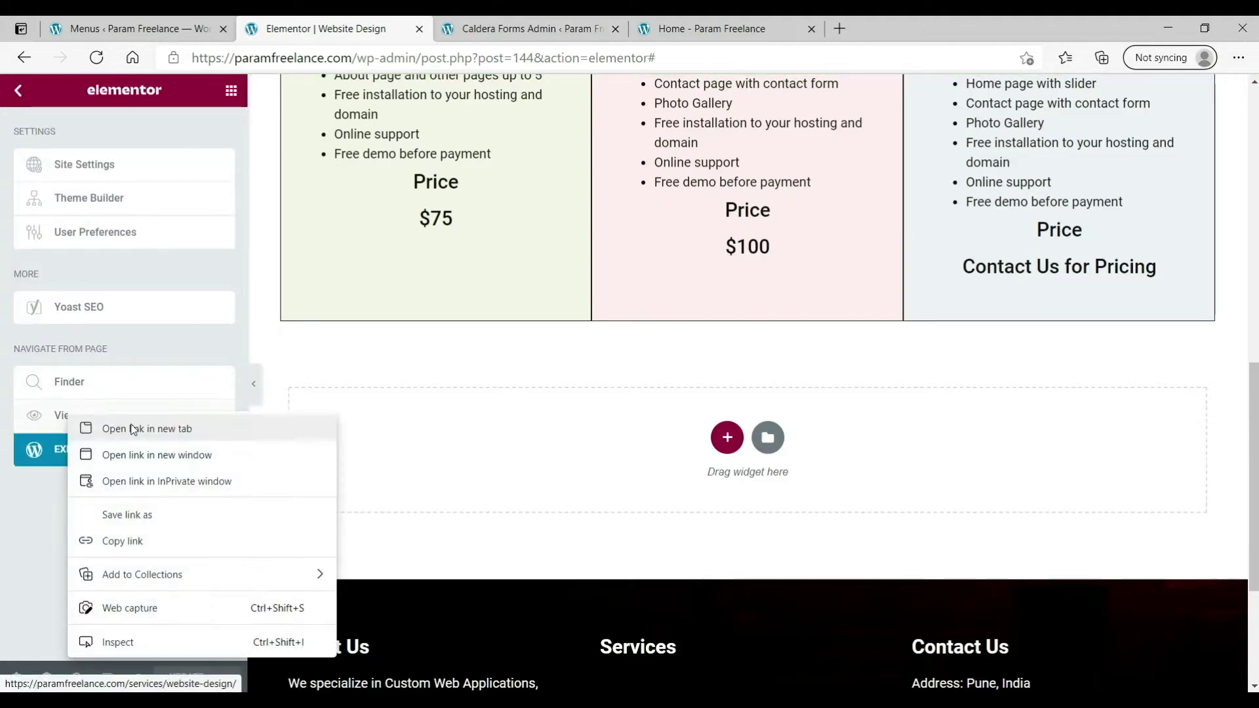
left_click(131, 427)
left_click(509, 30)
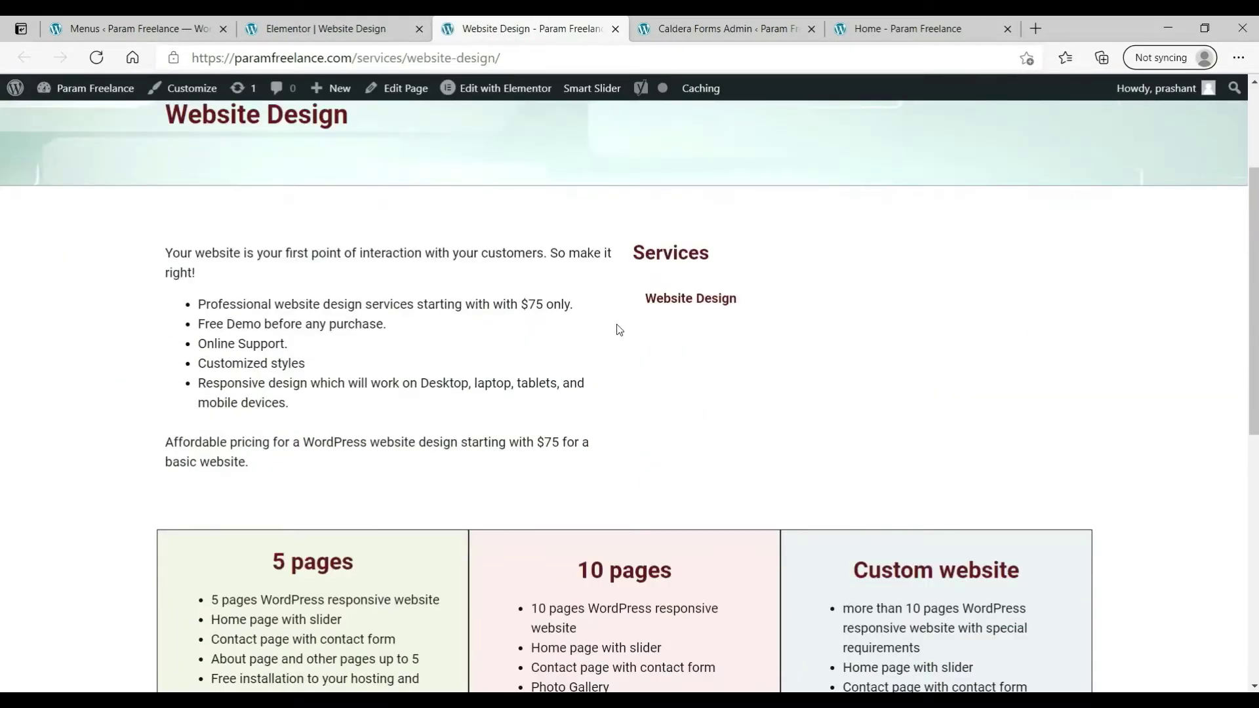
scroll(654, 345, "down", 7)
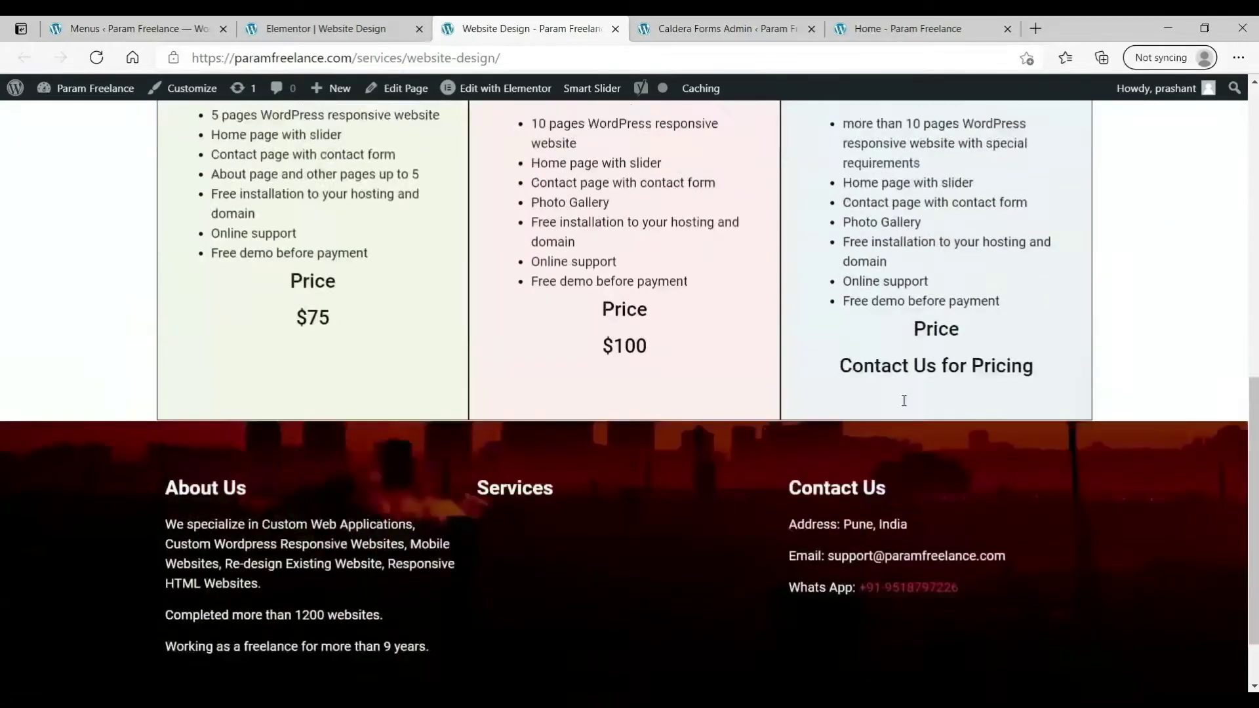
scroll(519, 145, "up", 8)
- Back in the Elementor editor, set the structure of the section holding the intro text and Services list to 66, 33
left_click(325, 29)
scroll(517, 198, "up", 2)
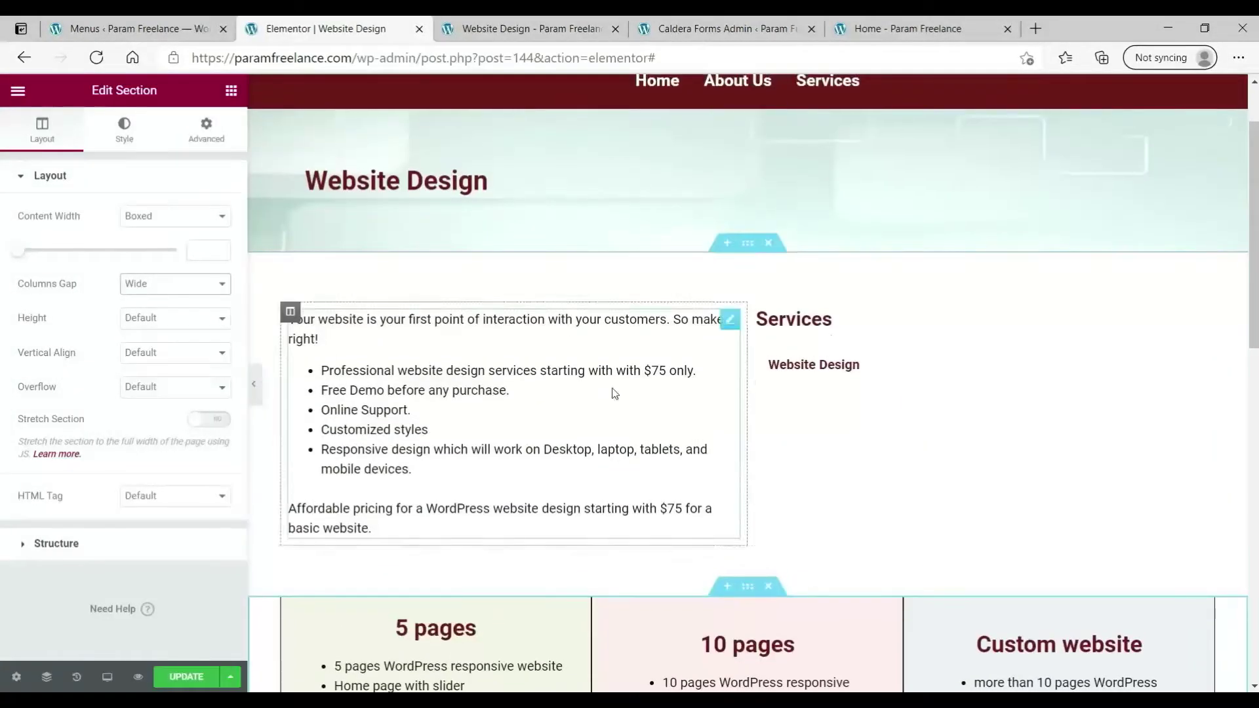
left_click(748, 244)
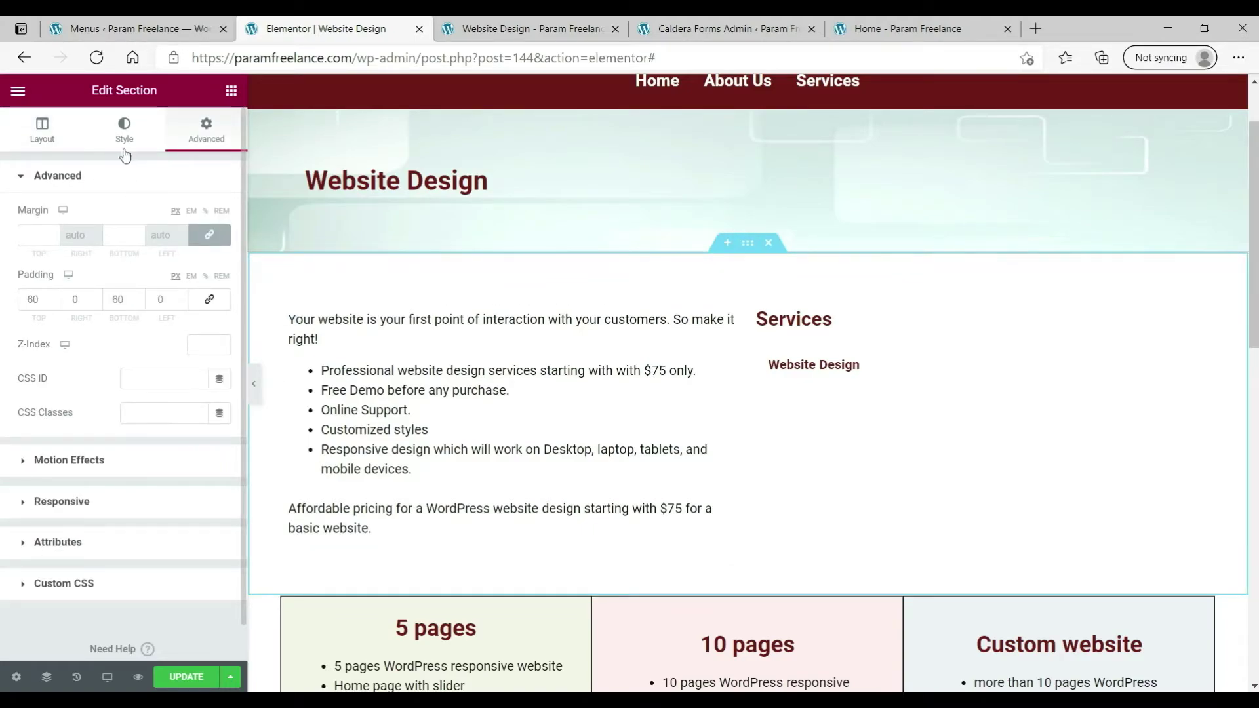
left_click(49, 137)
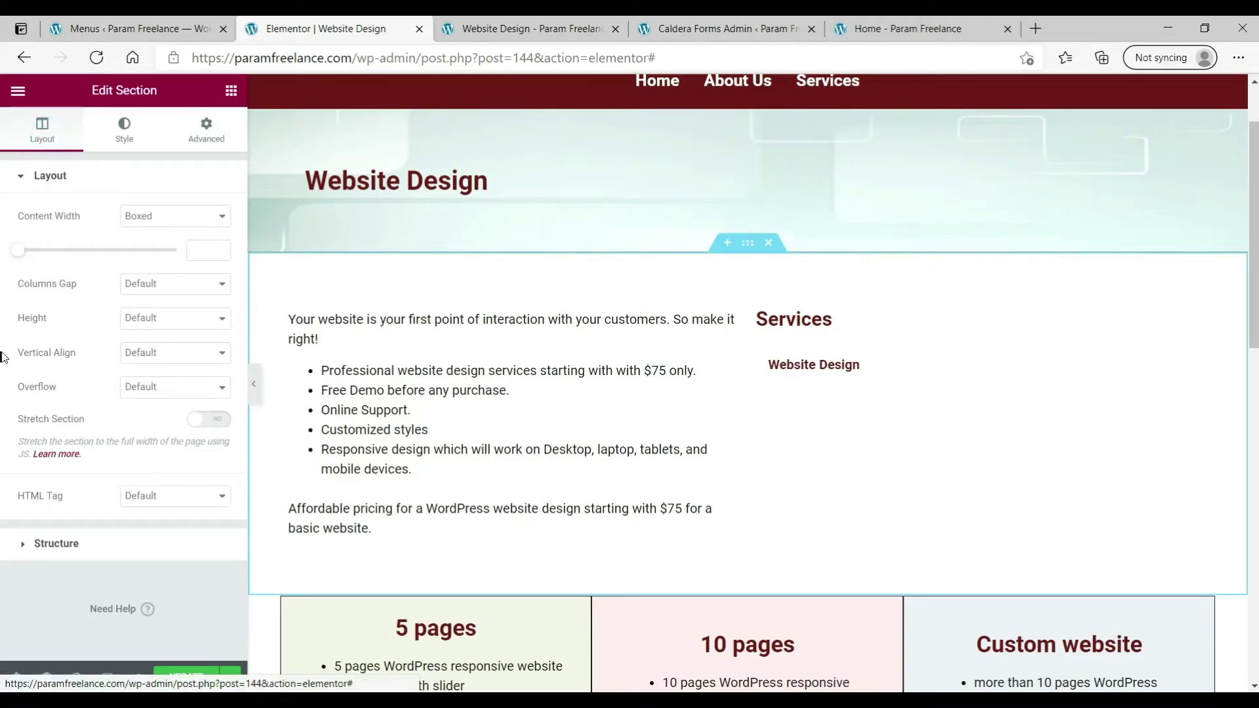
left_click(100, 547)
left_click(60, 341)
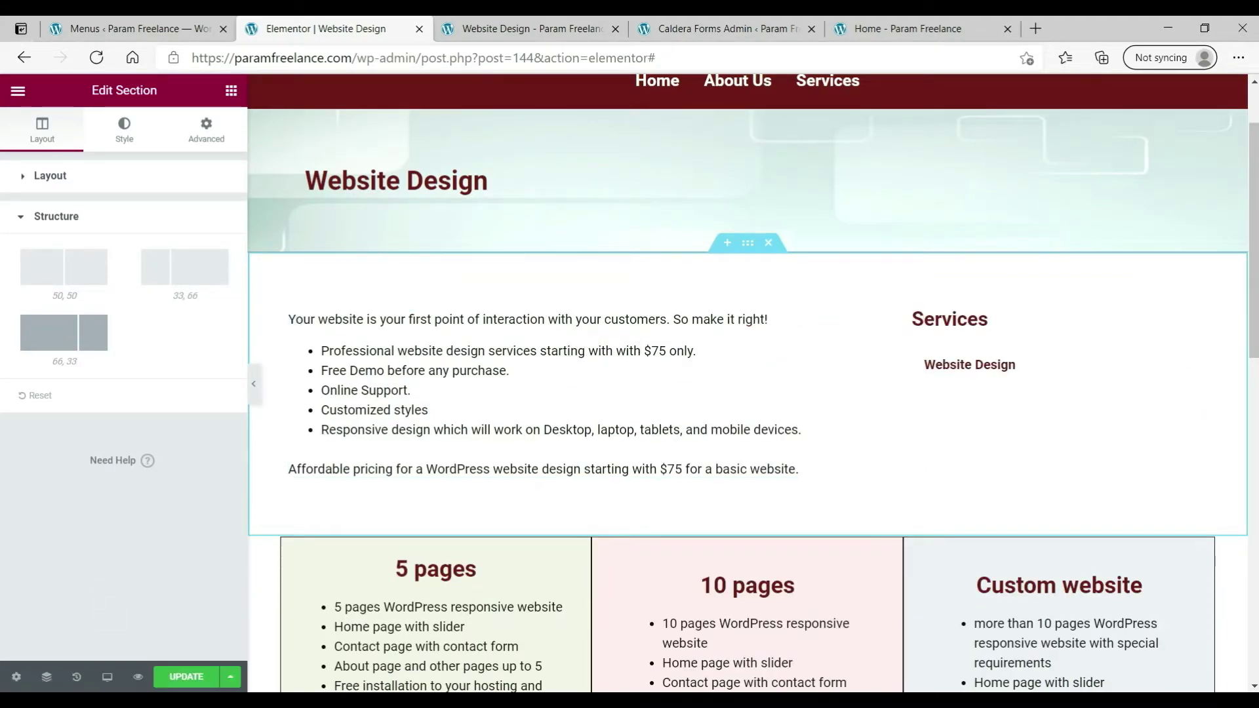
- Reload the live Website Design page and check the layout of the intro and pricing sections
left_click(489, 29)
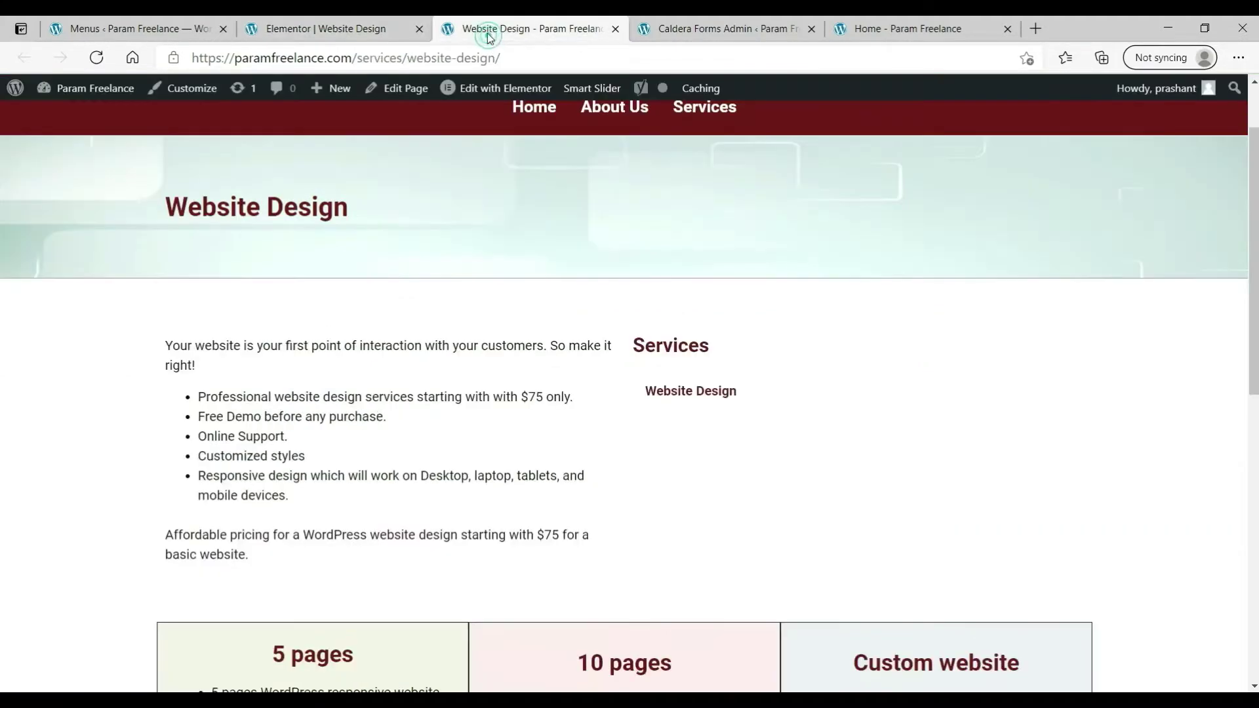
left_click(95, 58)
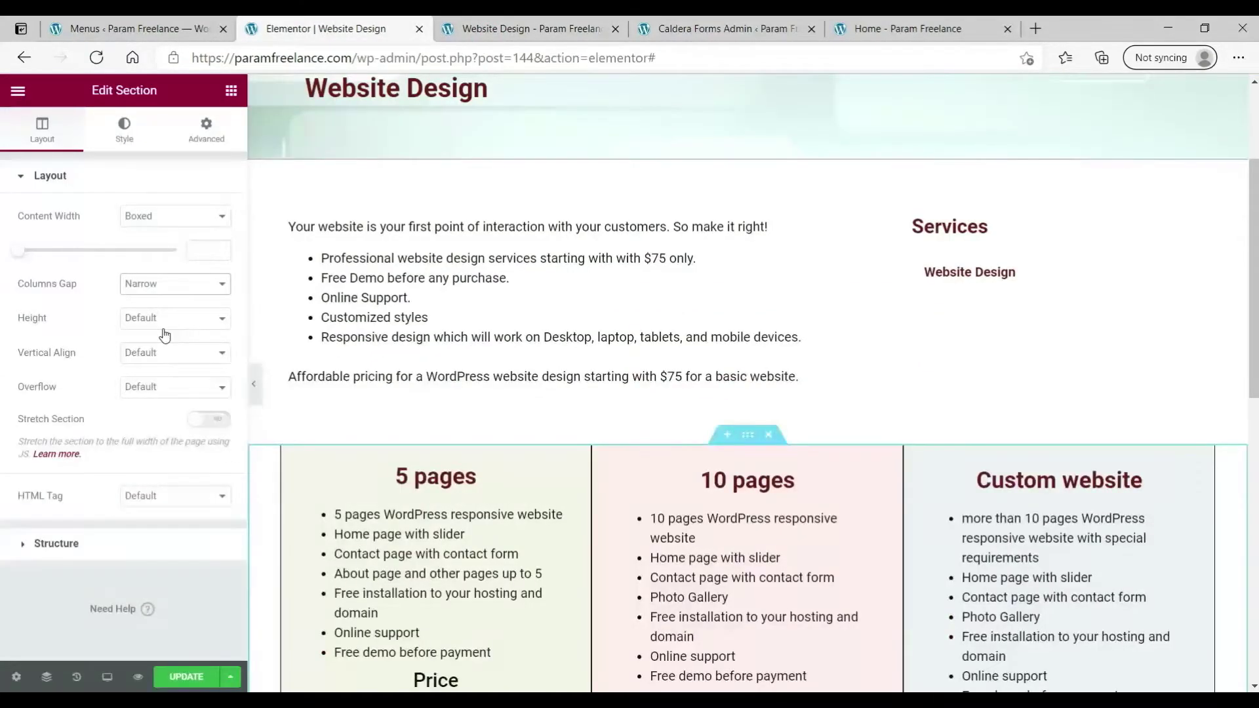
left_click(508, 29)
scroll(590, 273, "down", 3)
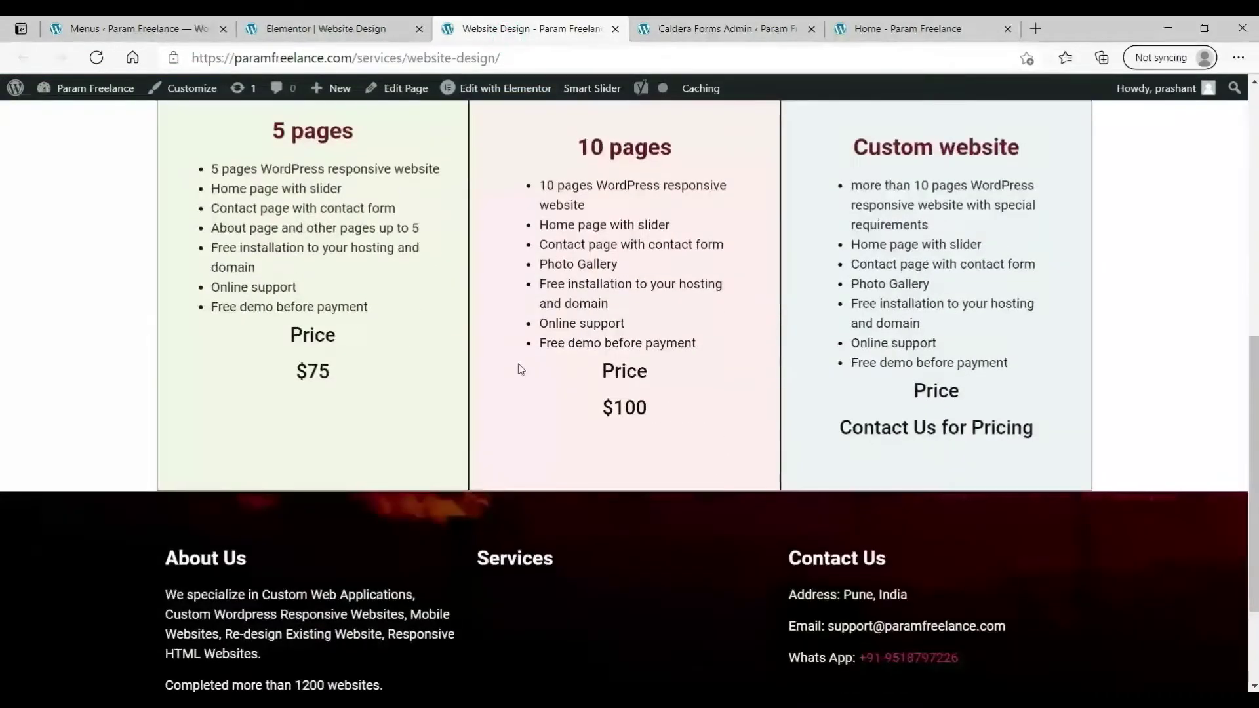
scroll(520, 365, "up", 4)
left_click(307, 29)
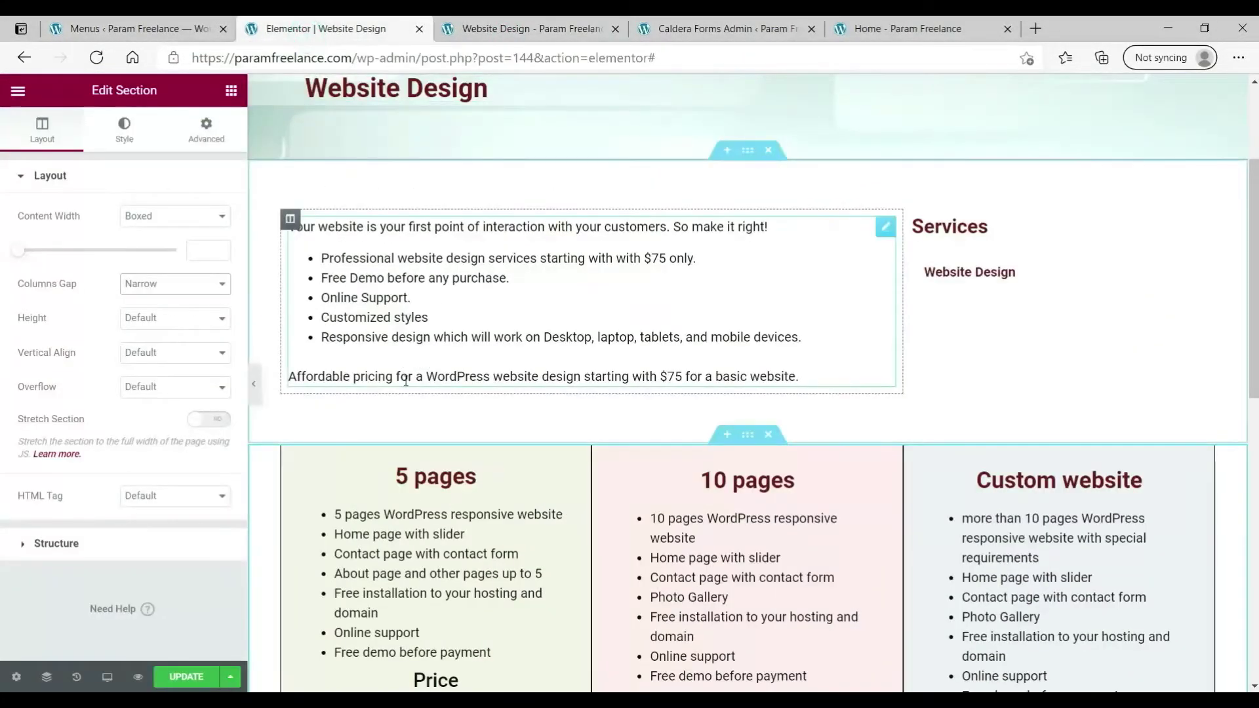
- Set the margin of the "5 pages" pricing column to 5 px on all sides
scroll(328, 341, "down", 3)
left_click(289, 269)
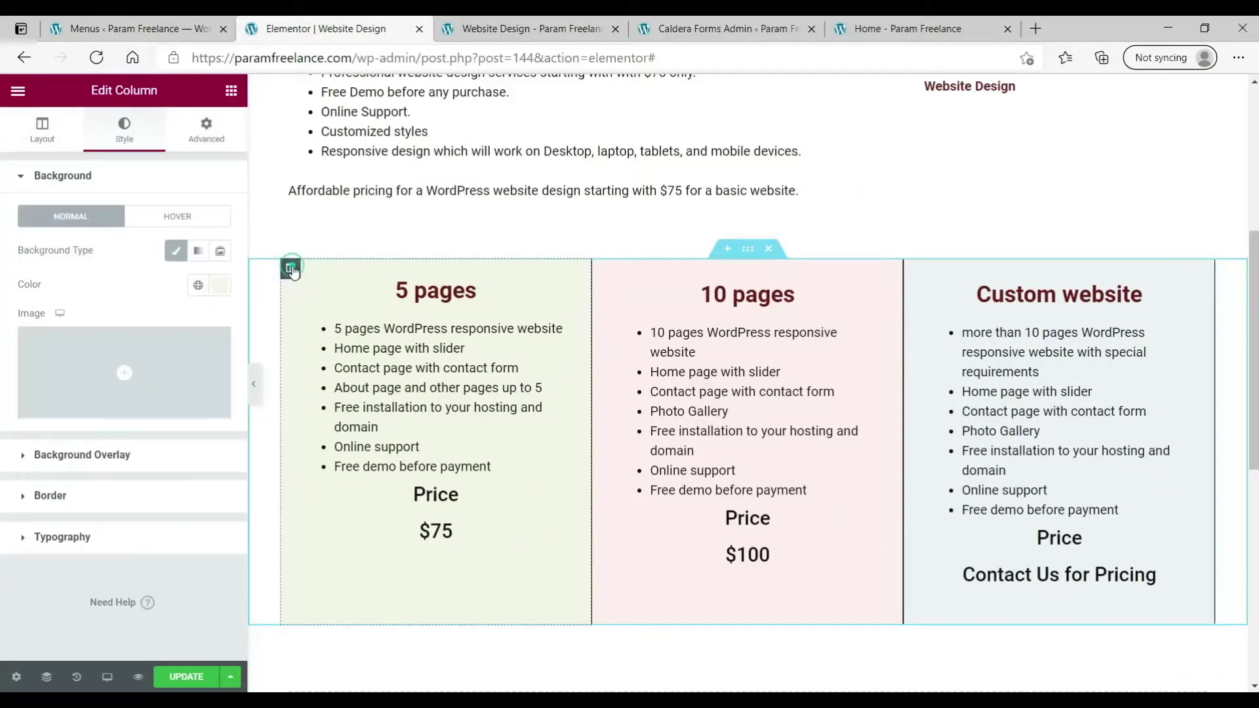
left_click(200, 136)
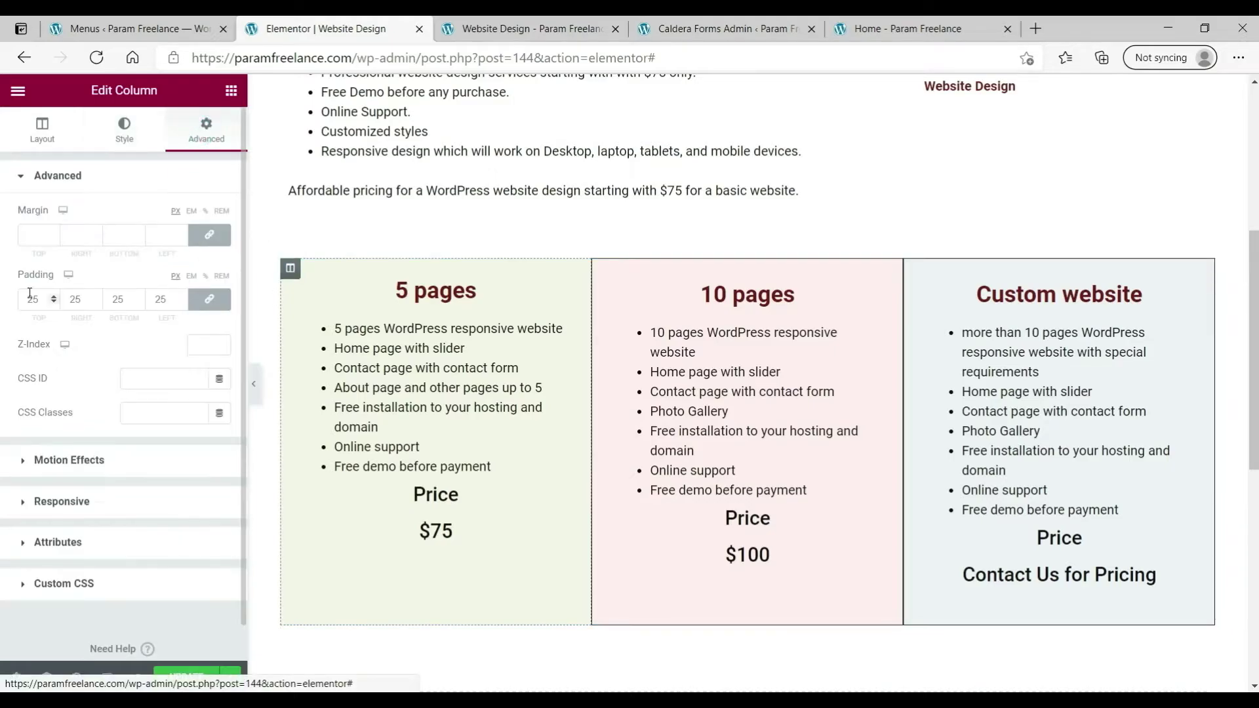
left_click(44, 233)
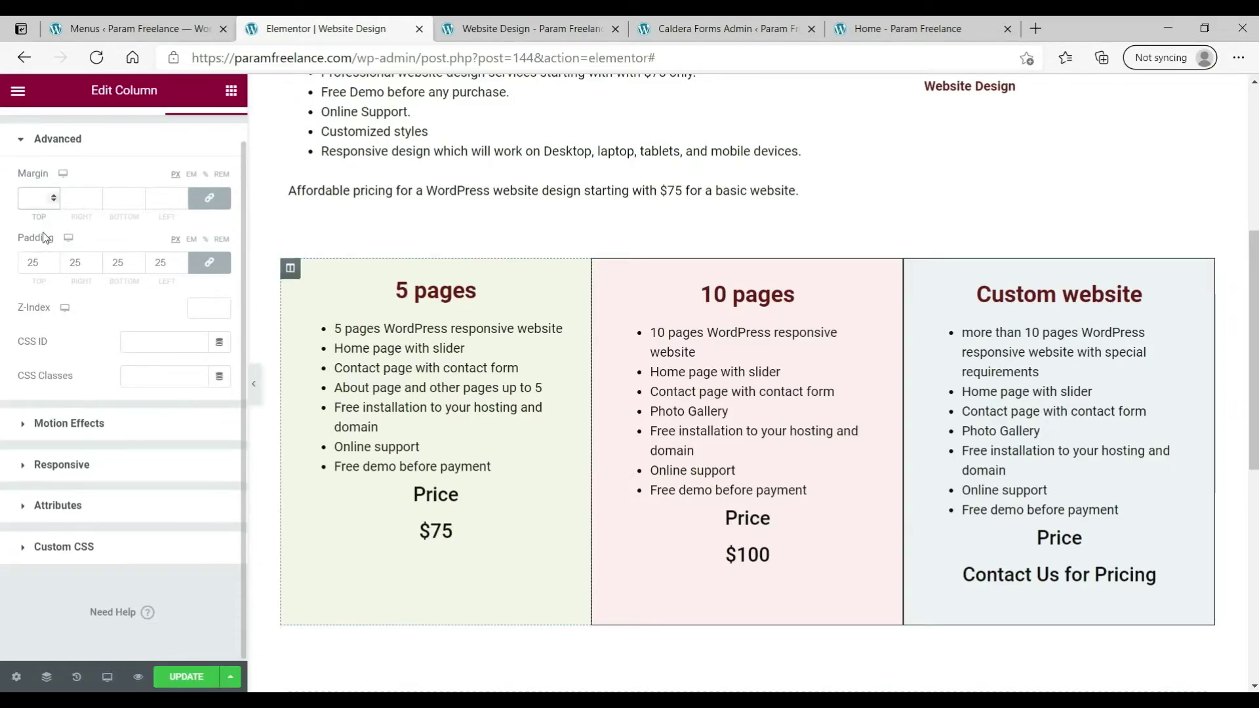
type("5")
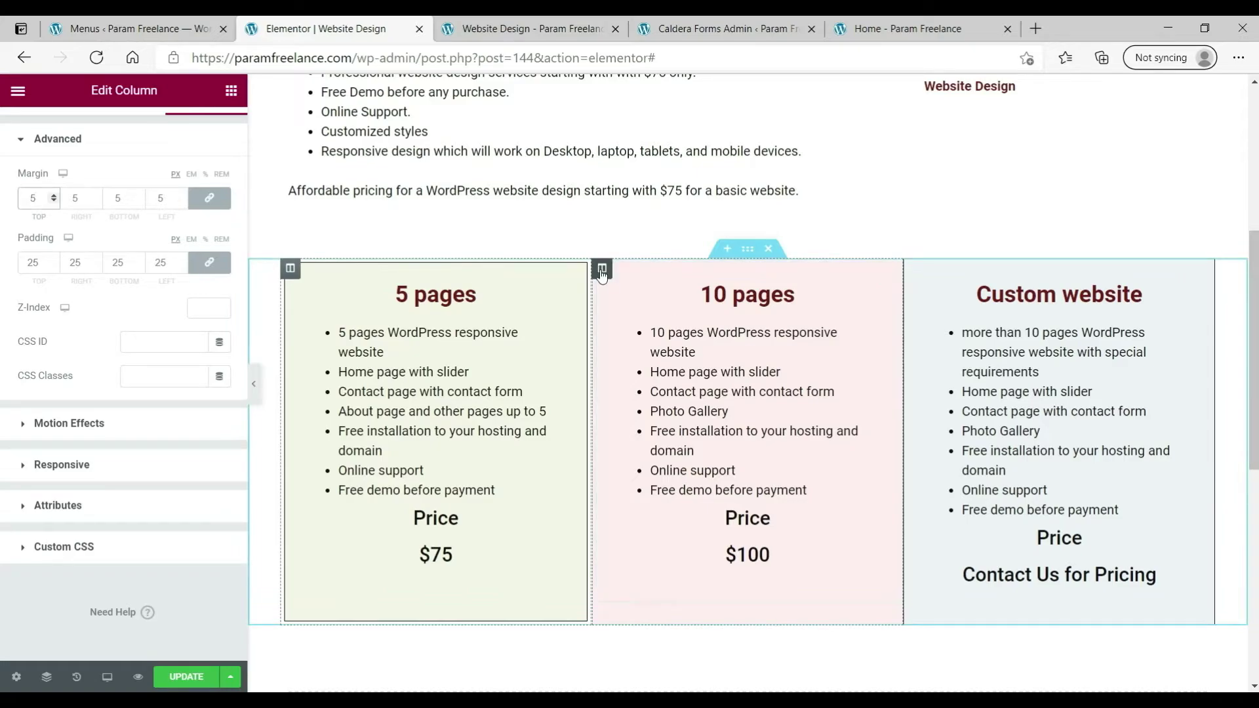
- Set the margin of the "10 pages" pricing column to 5 px on all sides
left_click(601, 270)
left_click(207, 140)
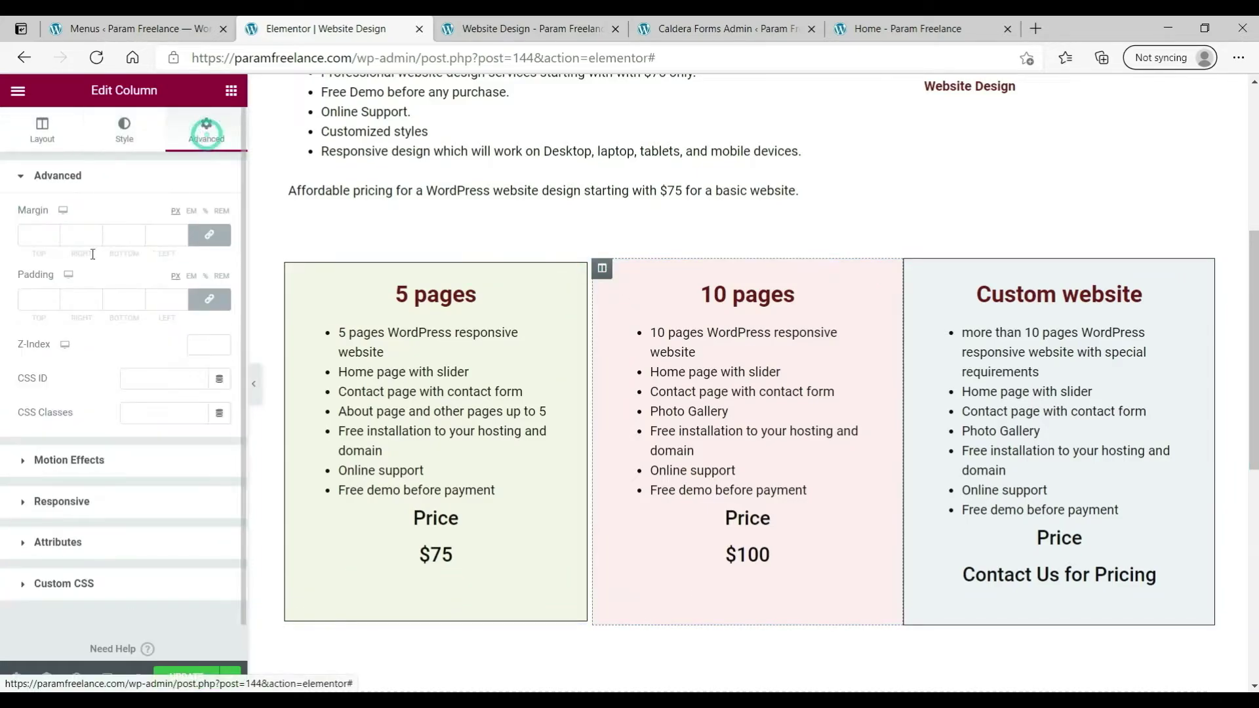
left_click(36, 234)
type("5")
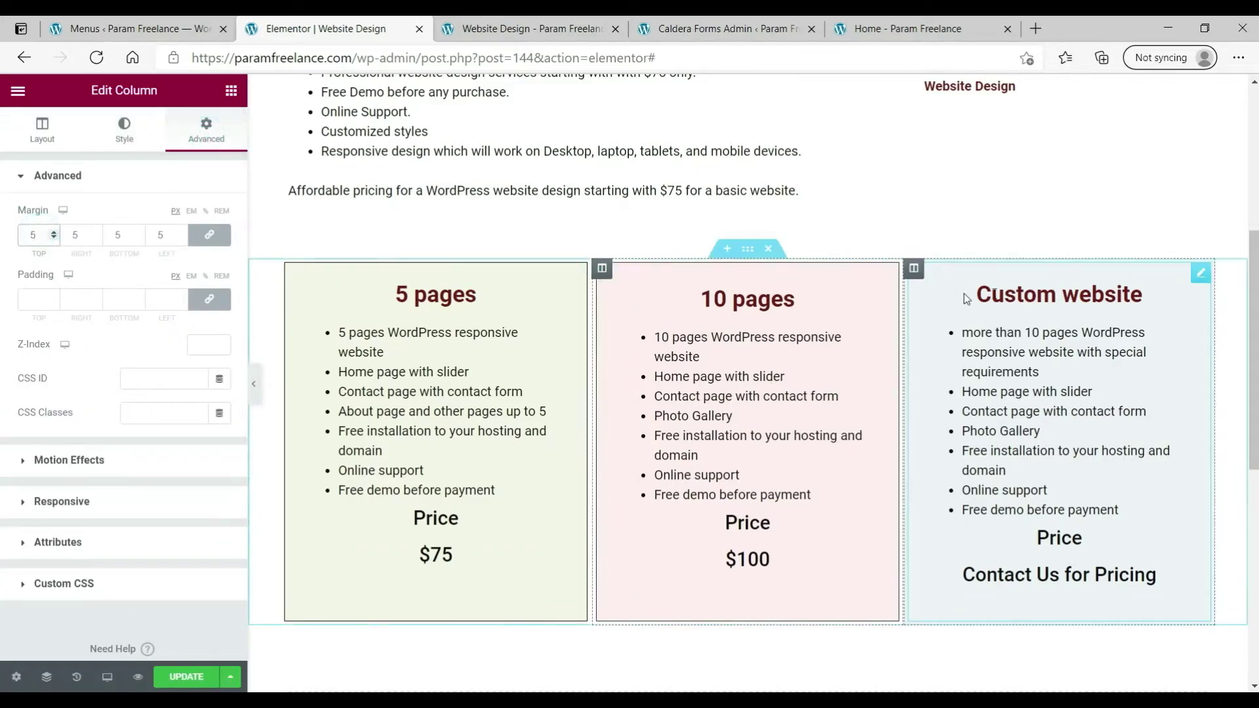
- Set the margin of the "Custom website" column to 5 px on all sides and update the page
left_click(913, 268)
left_click(207, 139)
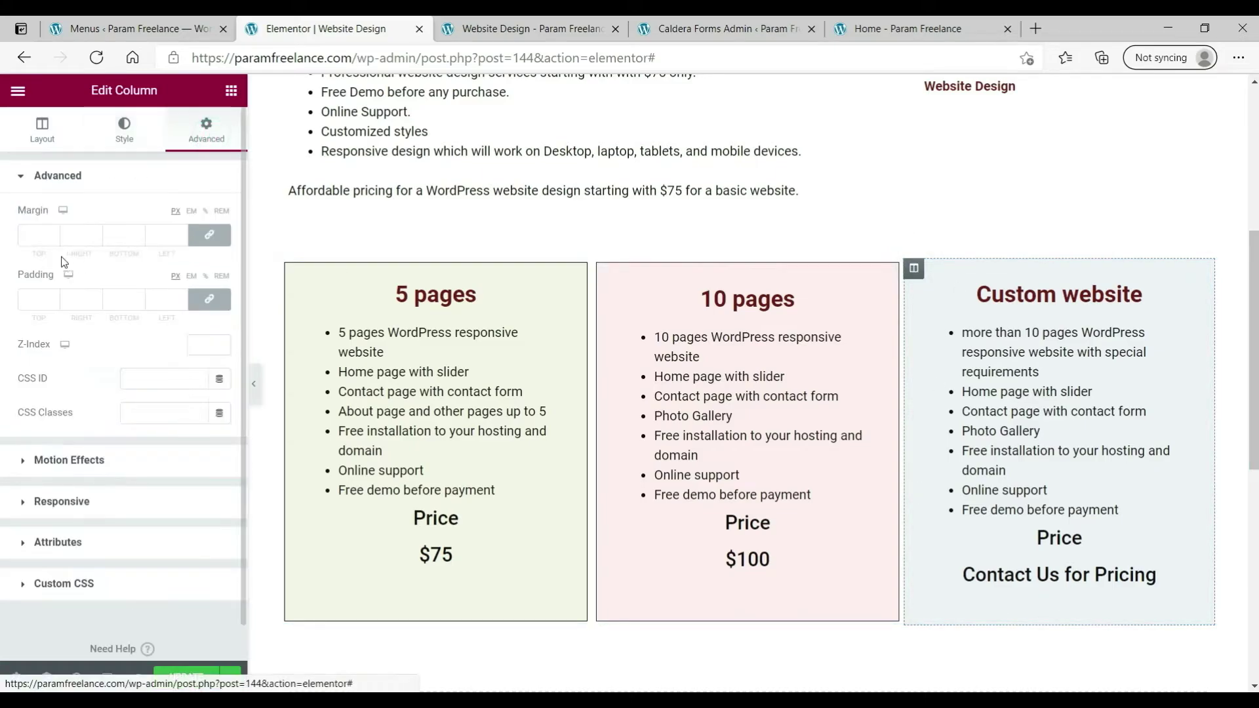
left_click(36, 234)
type("5")
left_click(207, 674)
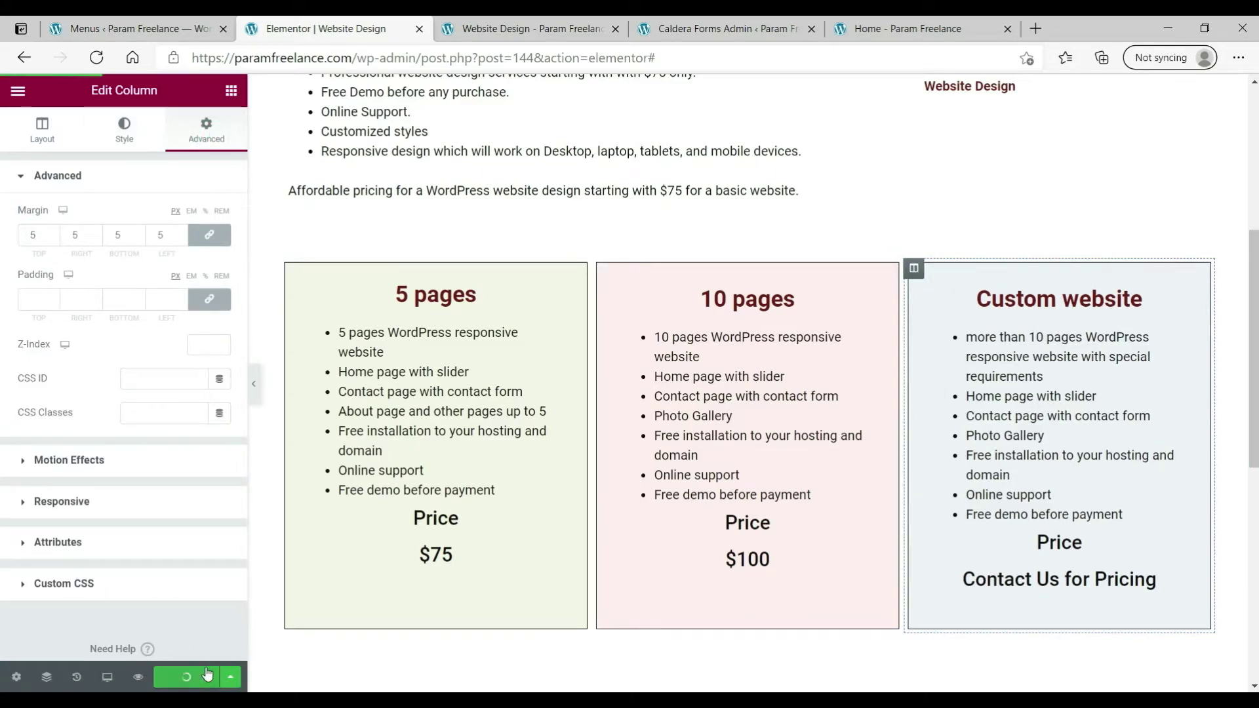
- Reload the live Website Design page and examine the spacing between the three pricing columns and above the footer
left_click(532, 29)
key("F5")
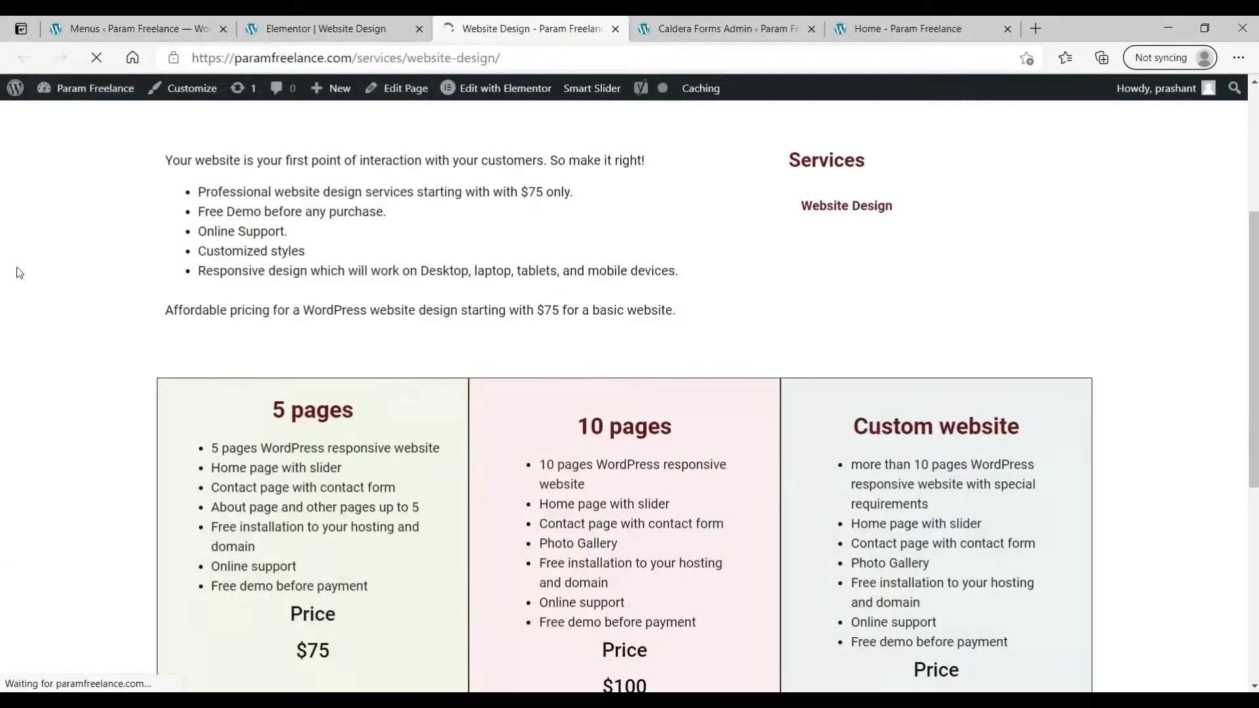
scroll(19, 272, "down", 6)
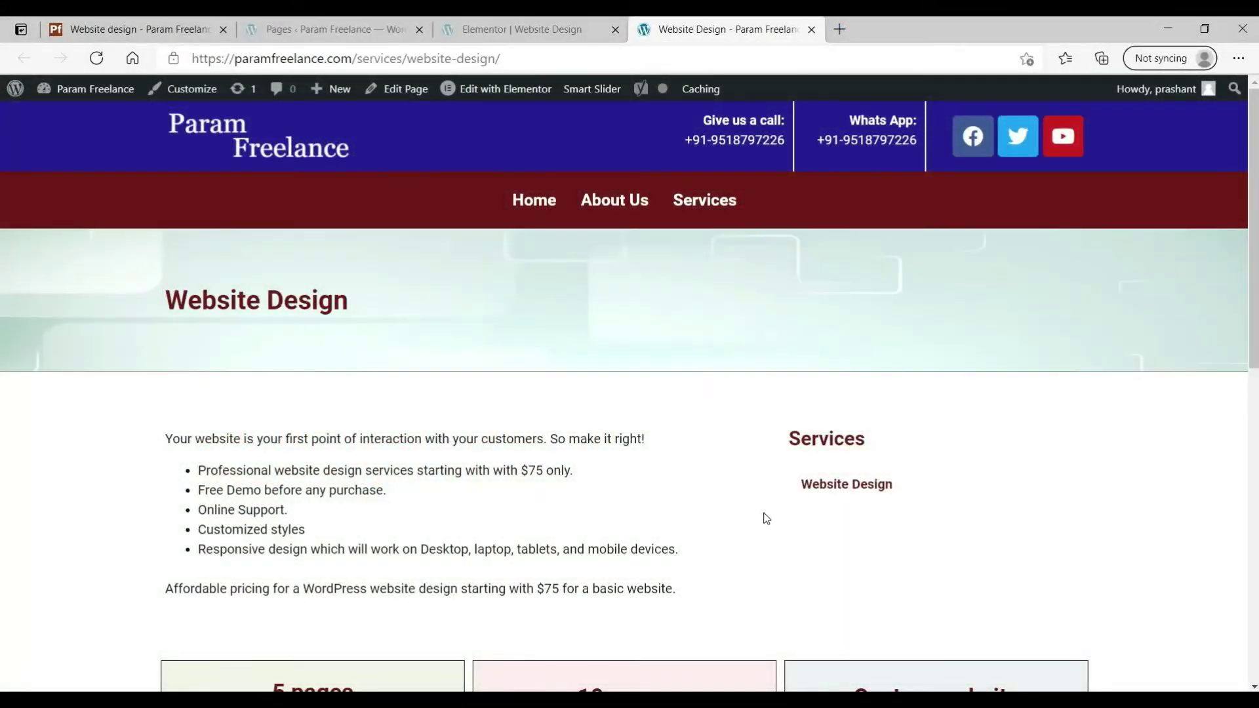
scroll(729, 452, "down", 3)
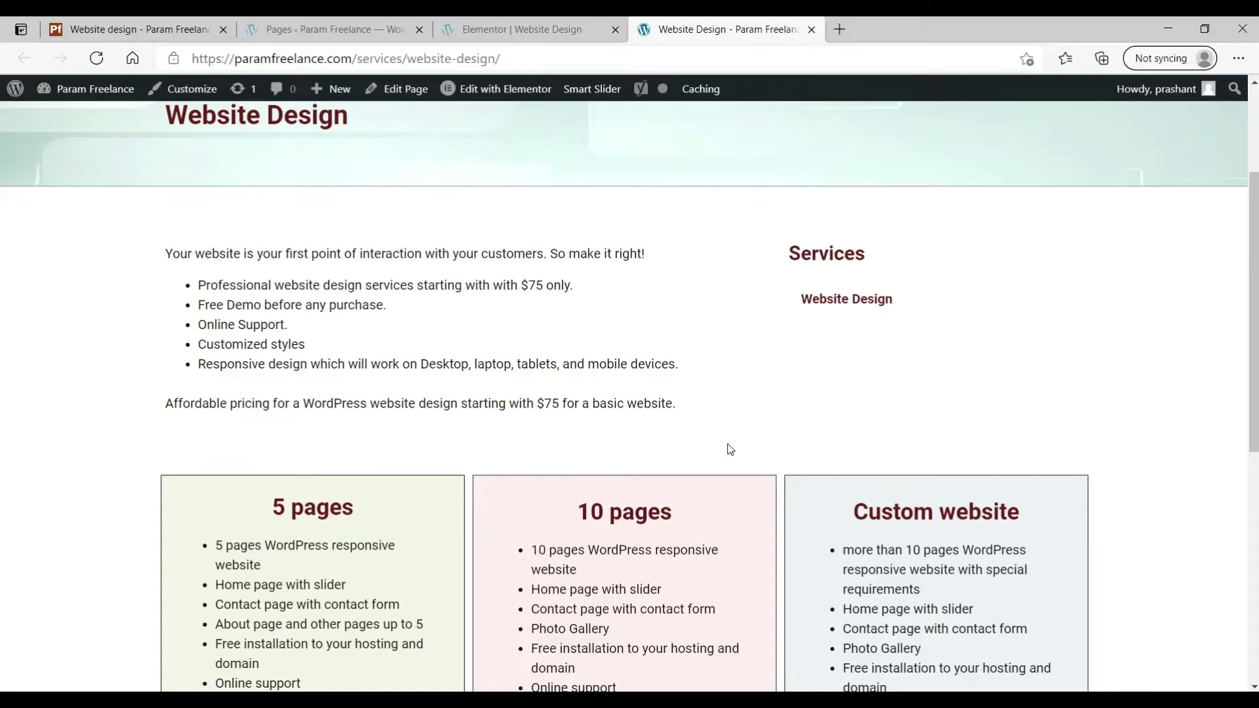
scroll(730, 450, "down", 4)
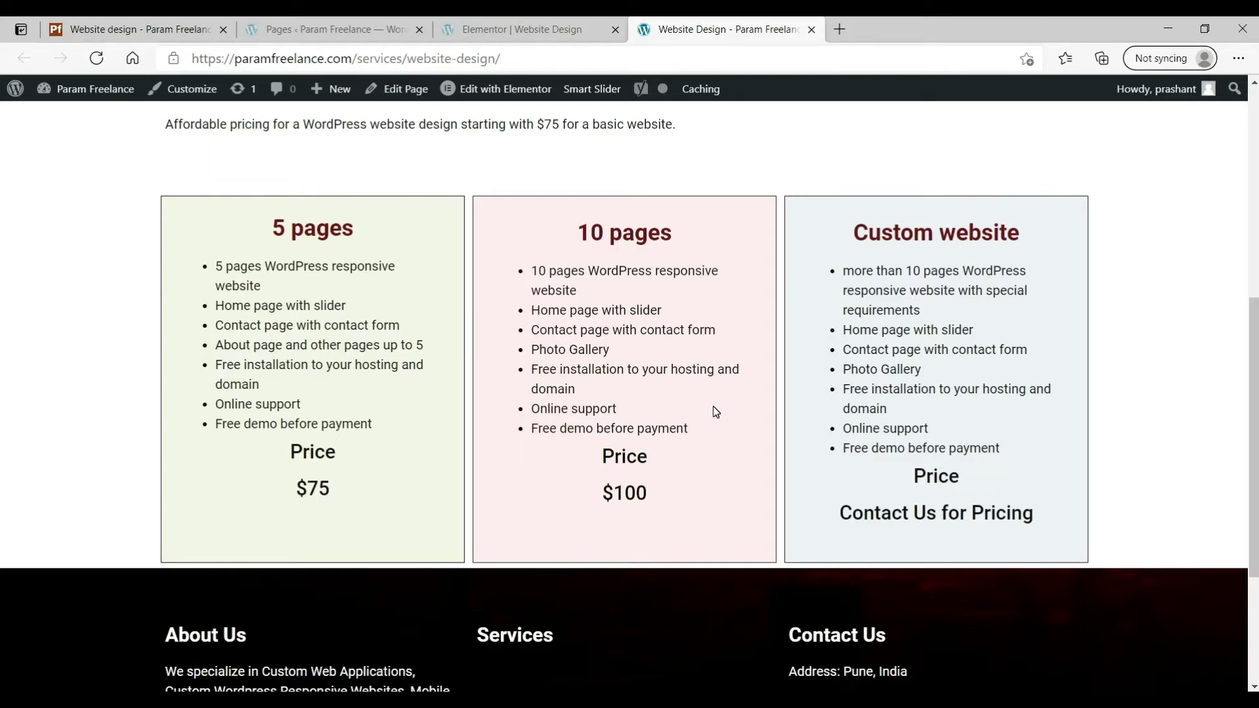
- Return to the Elementor editor and set the pricing section's padding to 40 px on all sides
left_click(515, 38)
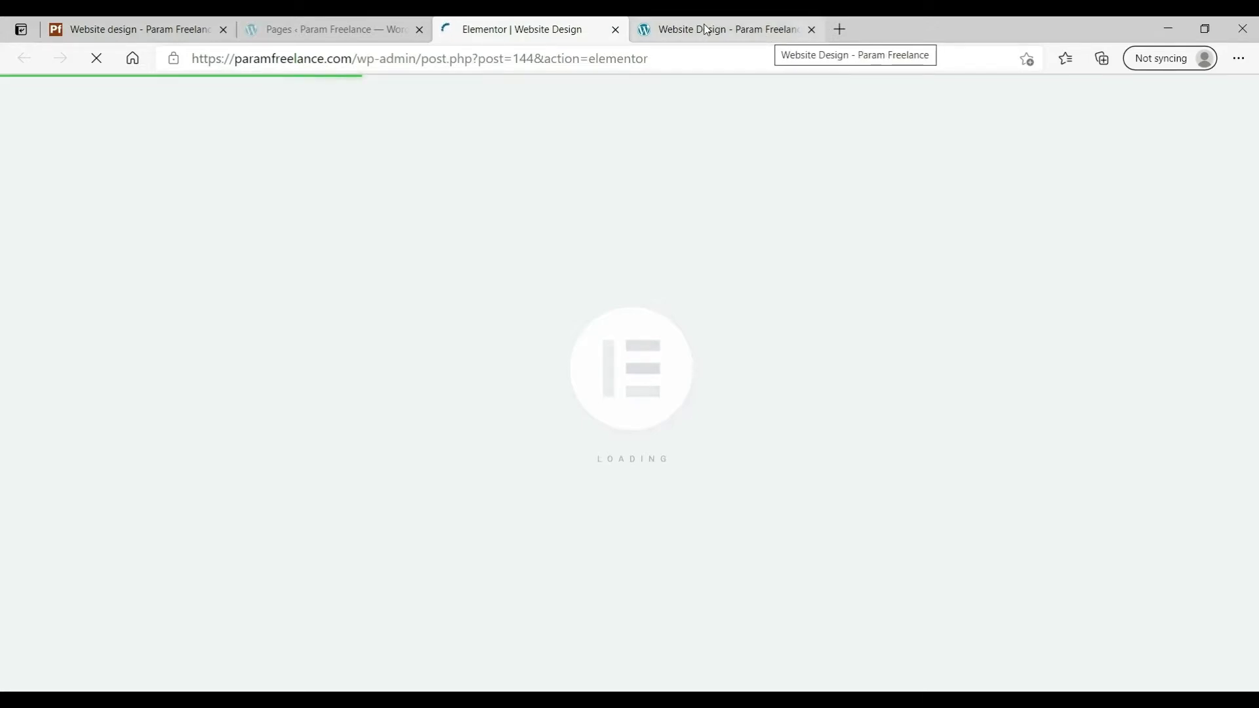
scroll(898, 326, "down", 10)
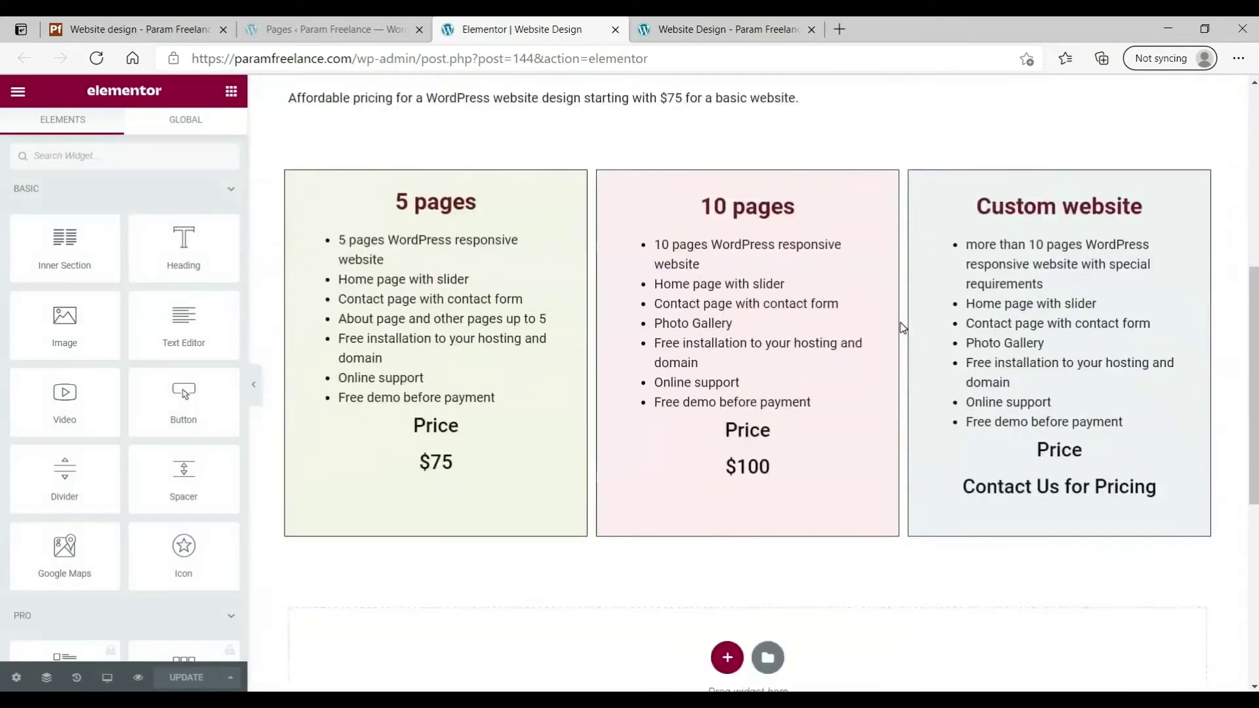
scroll(680, 491, "up", 4)
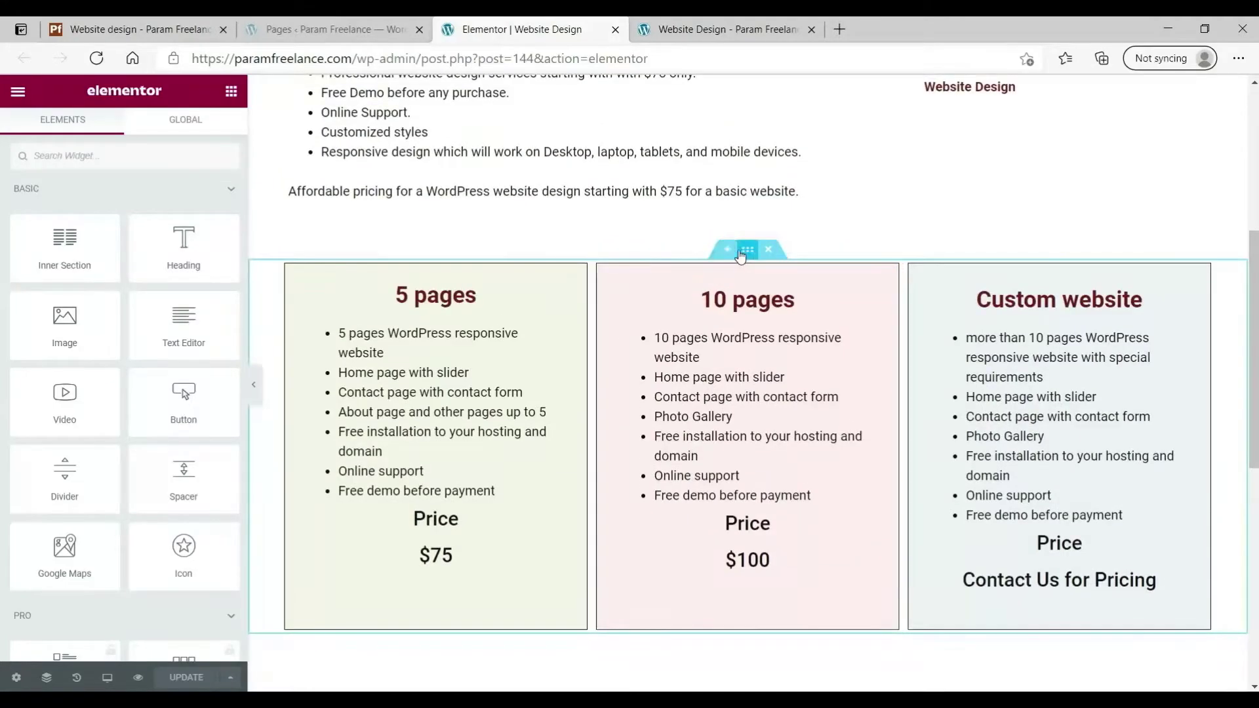
left_click(747, 250)
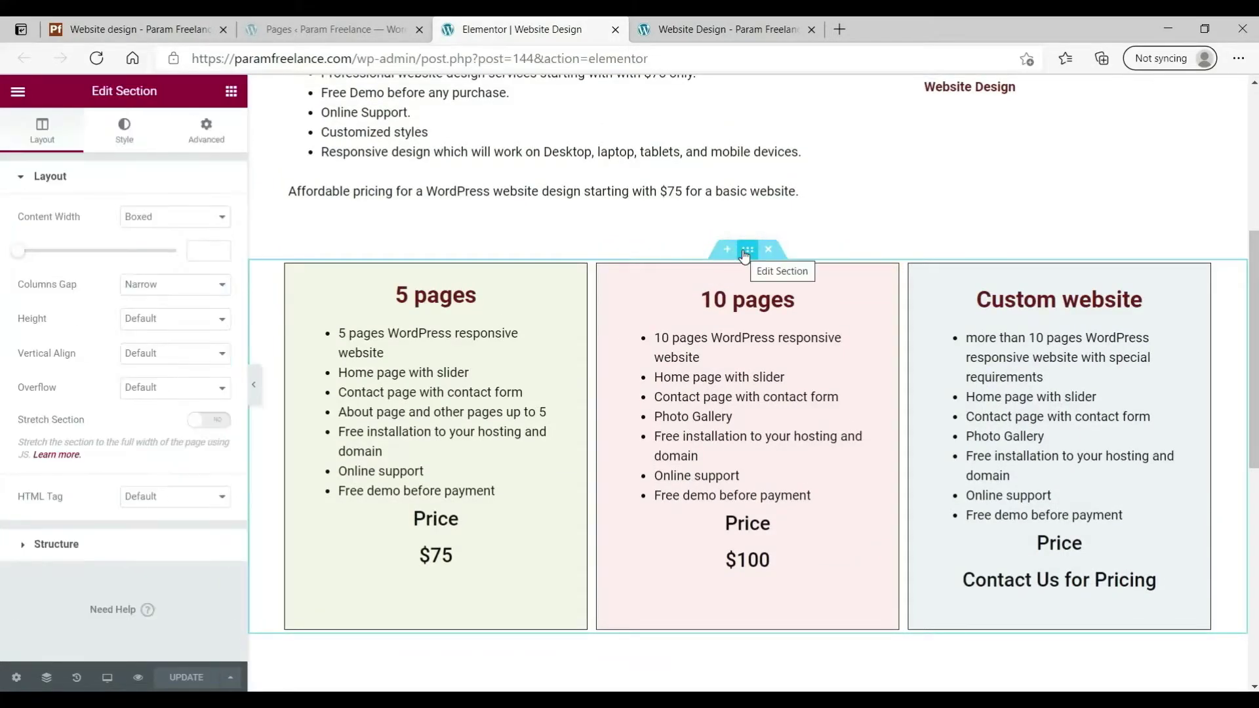
left_click(205, 131)
left_click(39, 302)
type("4")
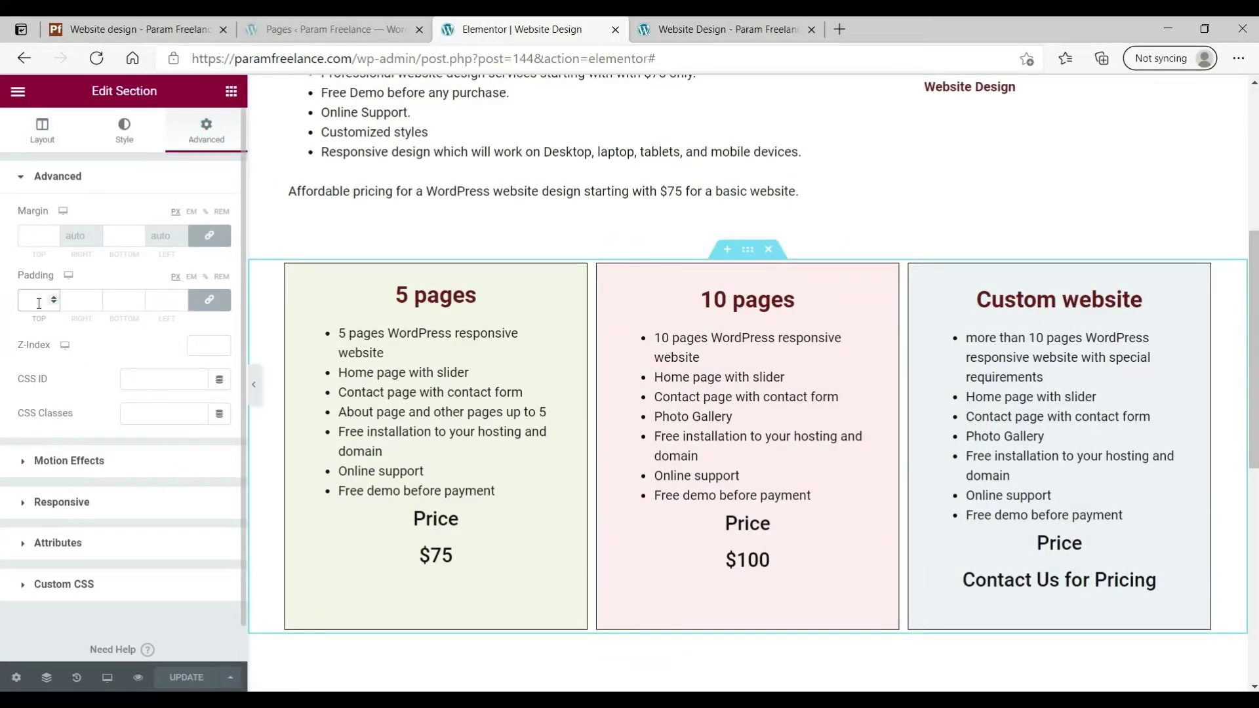
type("0")
- Unlink the pricing section's padding values and set the right and left padding to 0 px
left_click(209, 299)
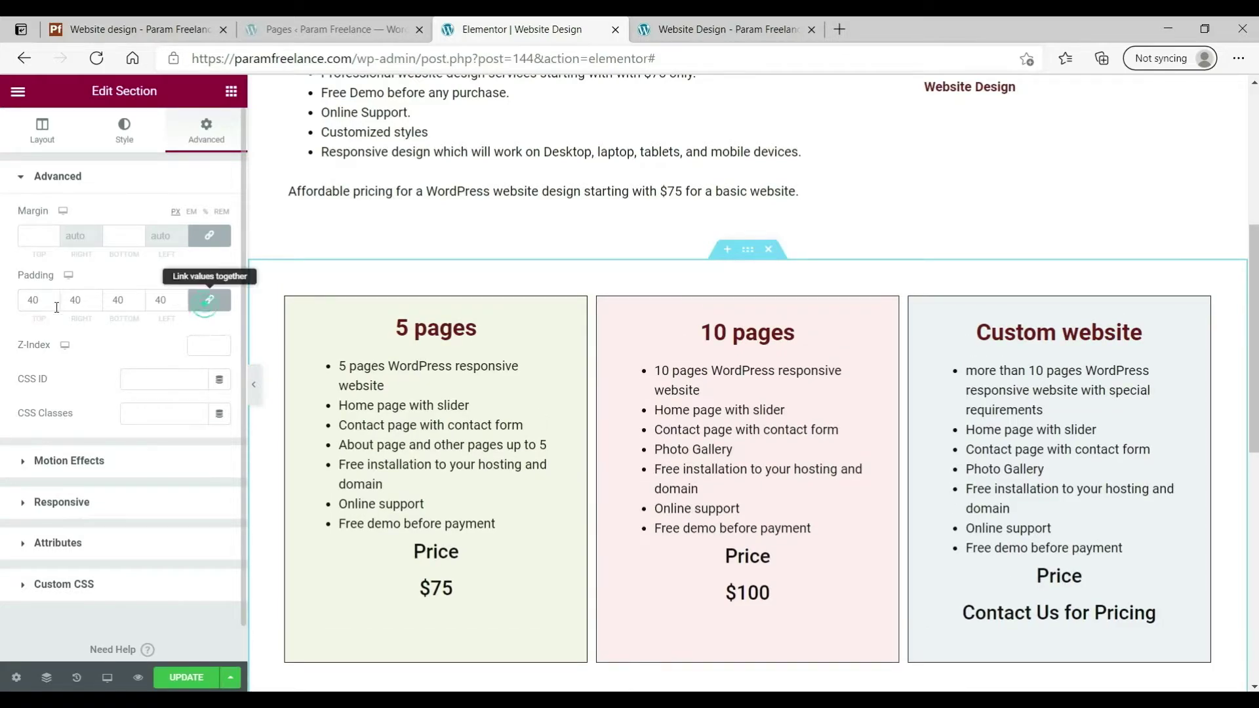
double_click(69, 303)
type("0")
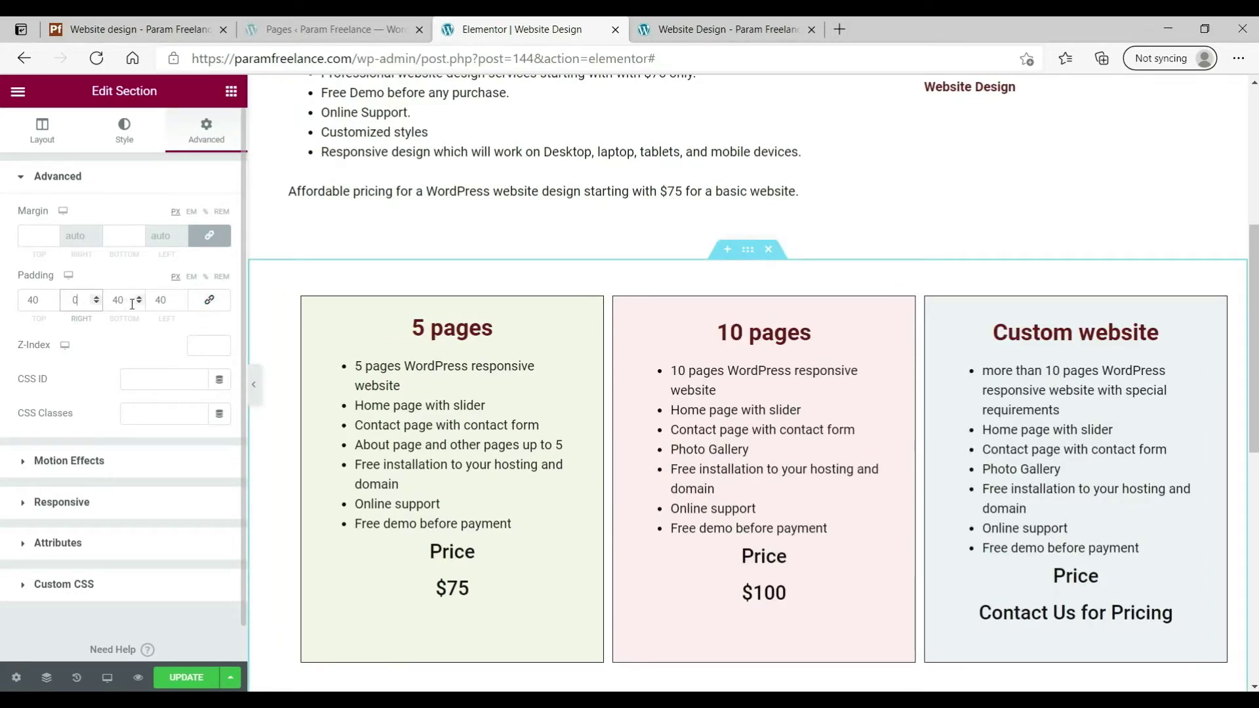
double_click(160, 301)
type("0")
scroll(955, 295, "down", 3)
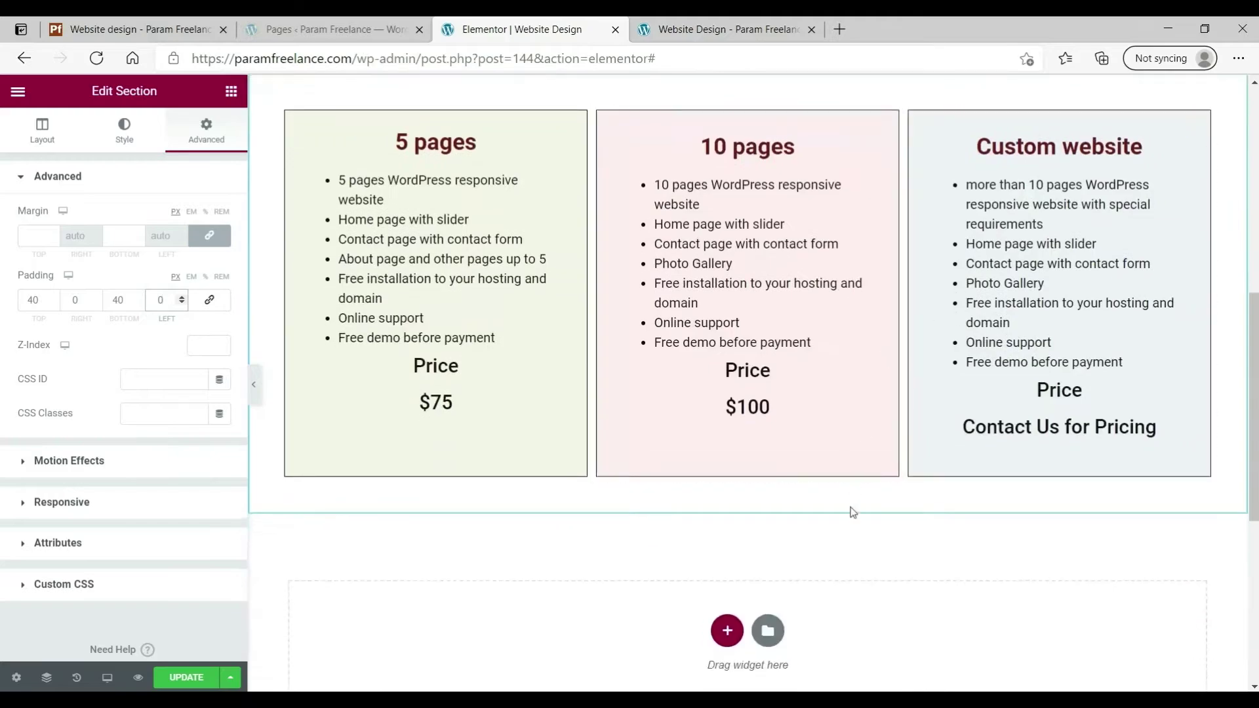
- Add a new single-column section below the three pricing columns
left_click(727, 630)
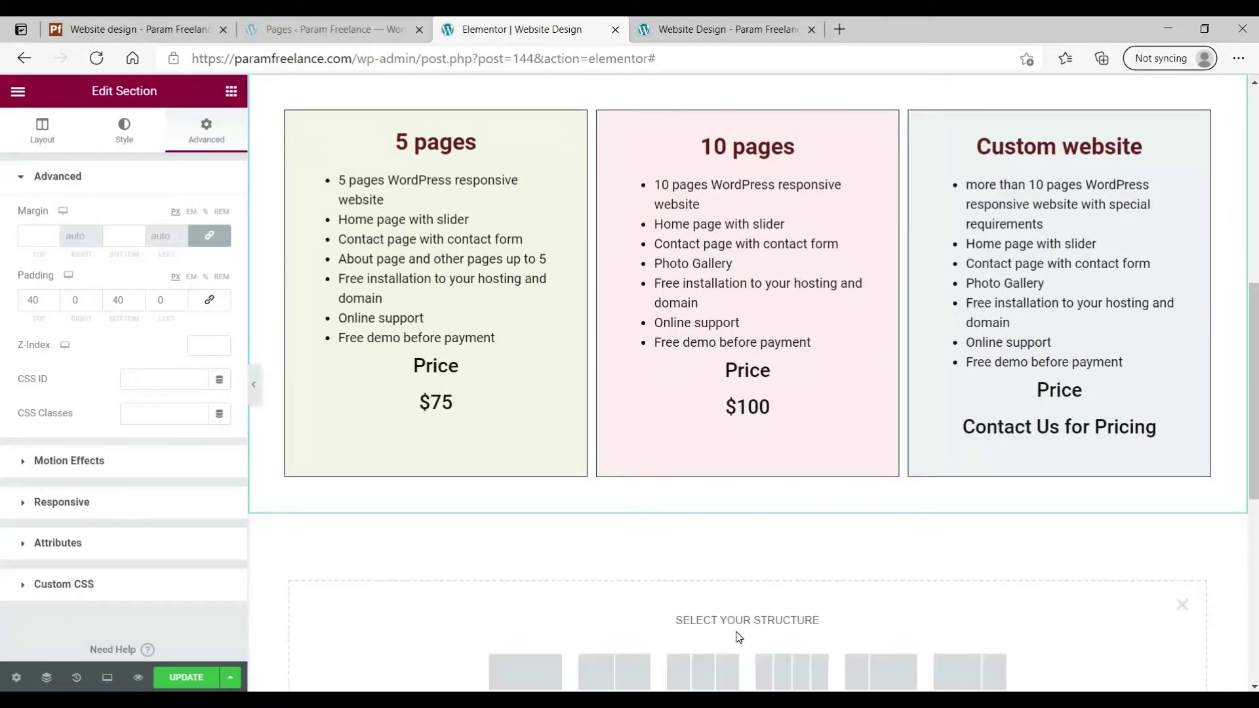
left_click(548, 679)
scroll(794, 455, "down", 2)
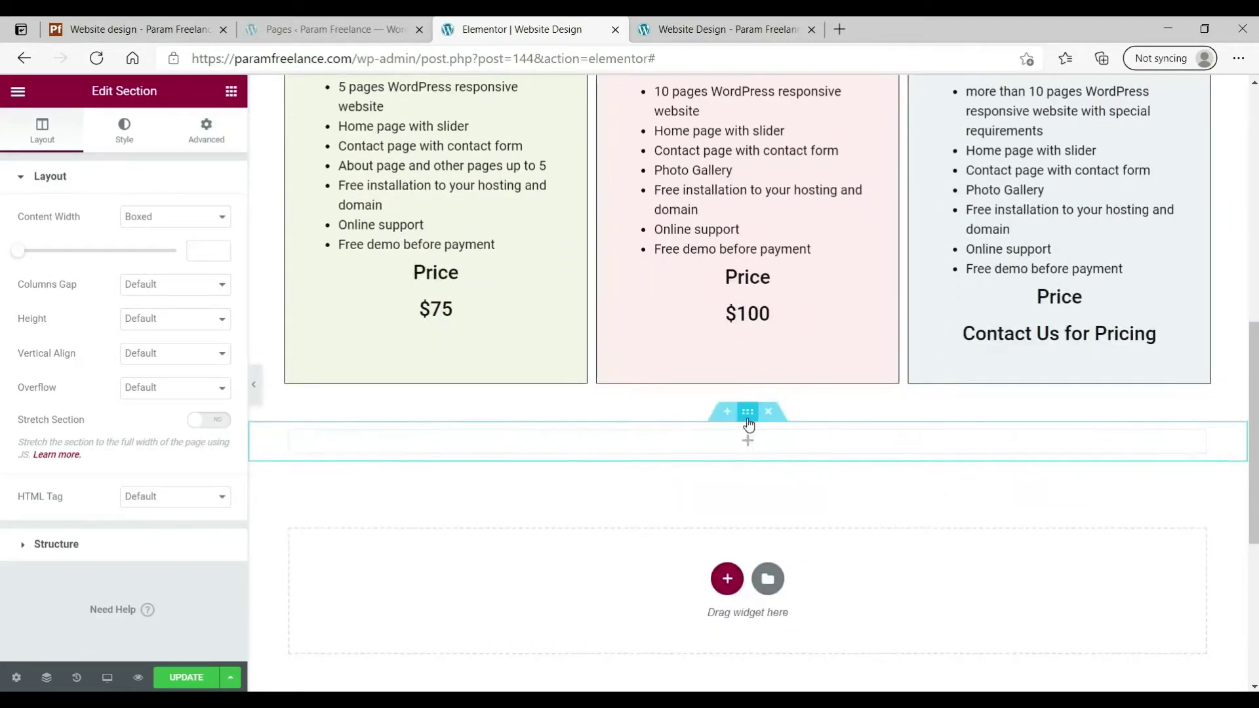
- Set the new section's padding to 60 px at top and bottom and 0 px at right and left
left_click(205, 131)
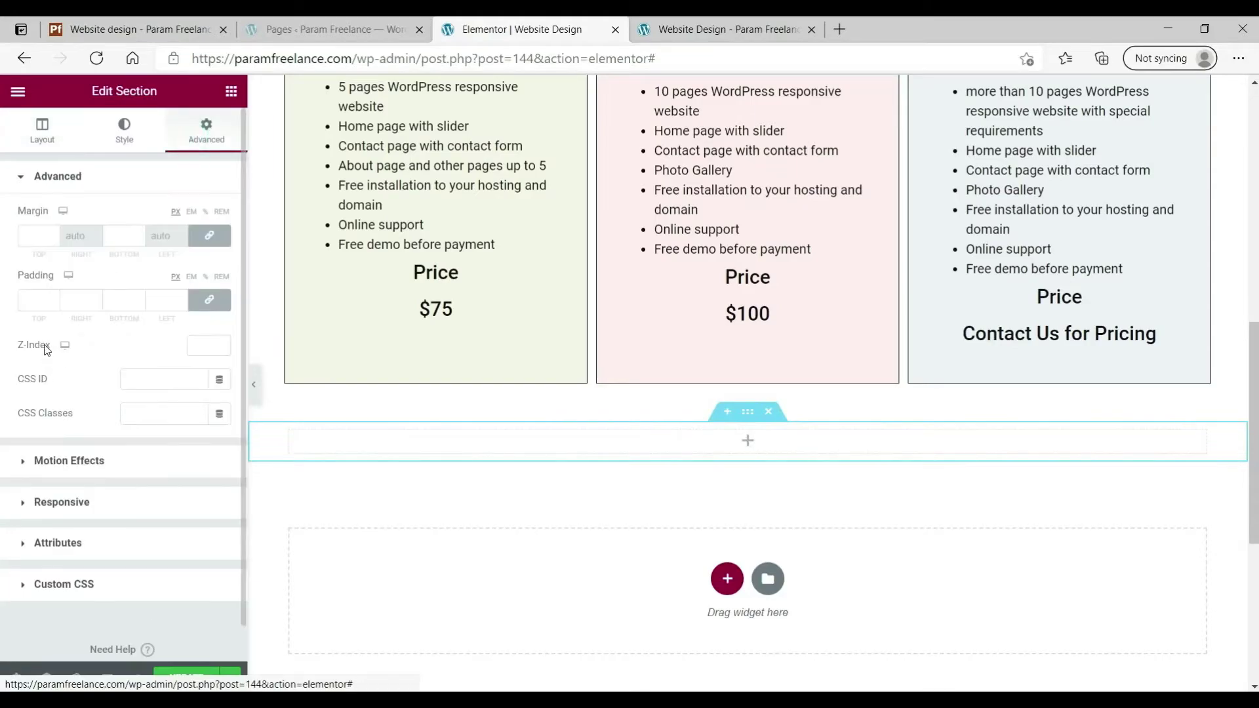
left_click(43, 303)
type("60")
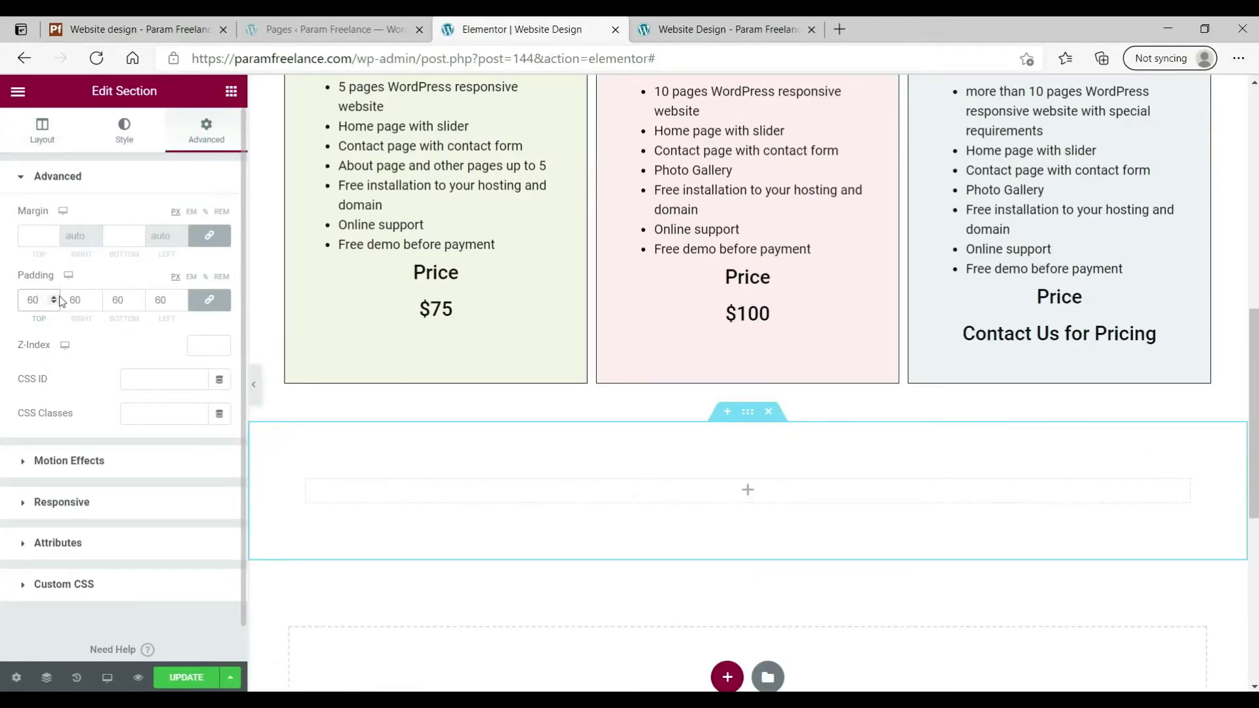
left_click(209, 300)
left_click(75, 302)
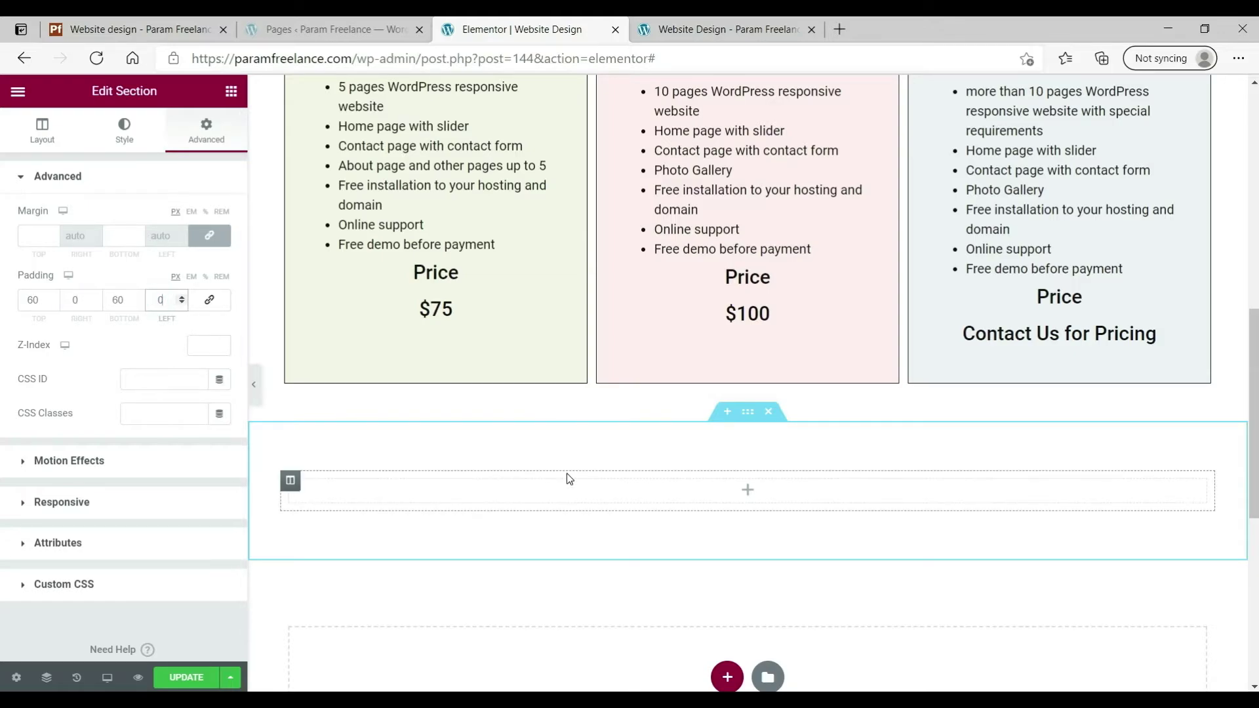
- Find the Accordion widget and place it in the new empty section below the pricing columns
left_click(733, 496)
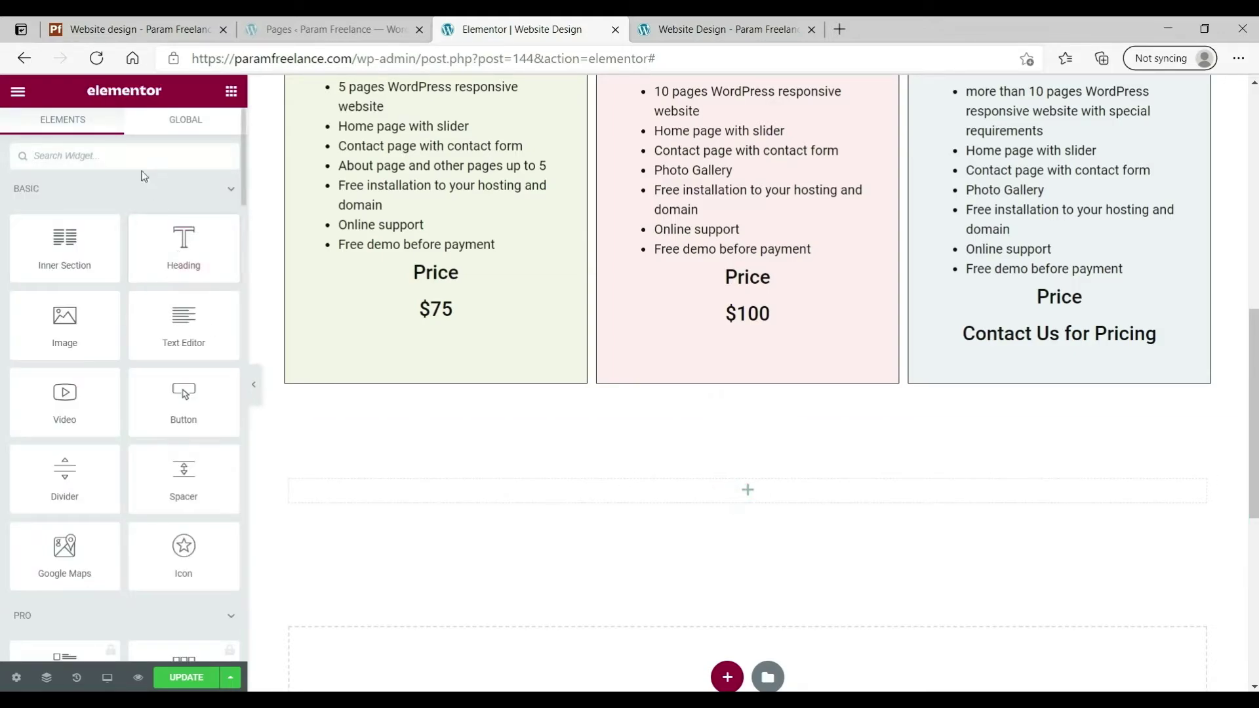
type("acco")
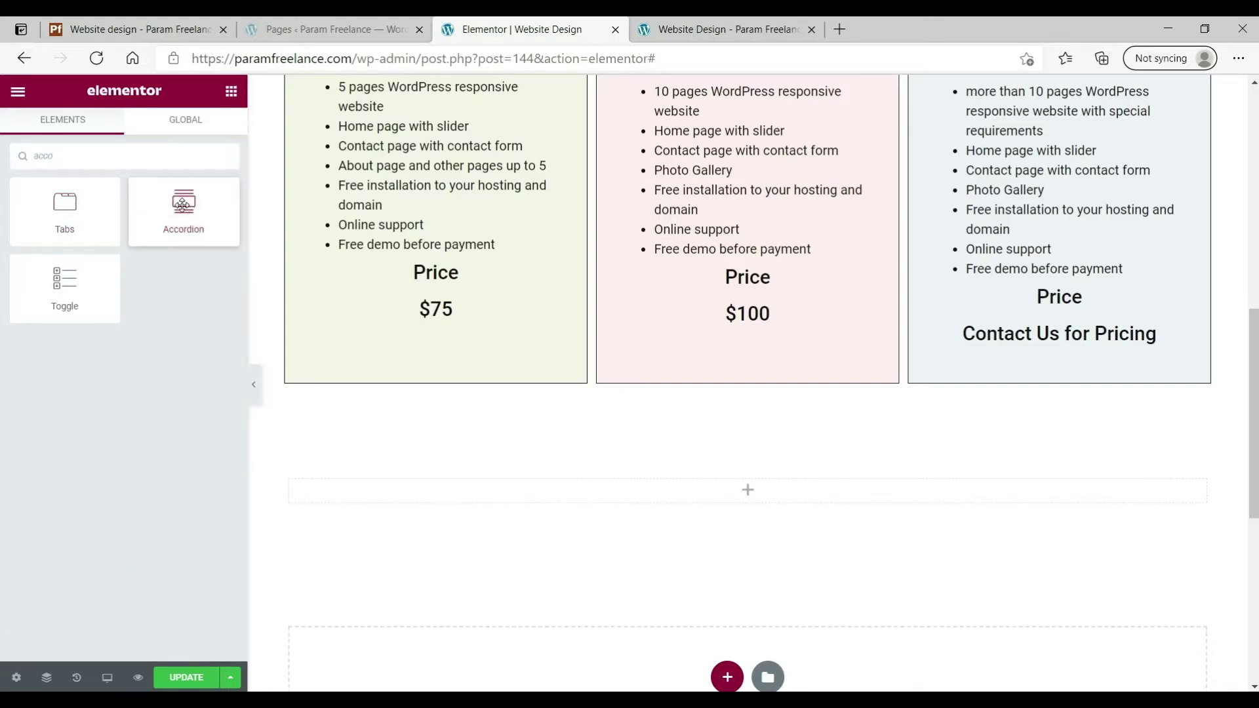
left_click_drag(183, 205, 583, 486)
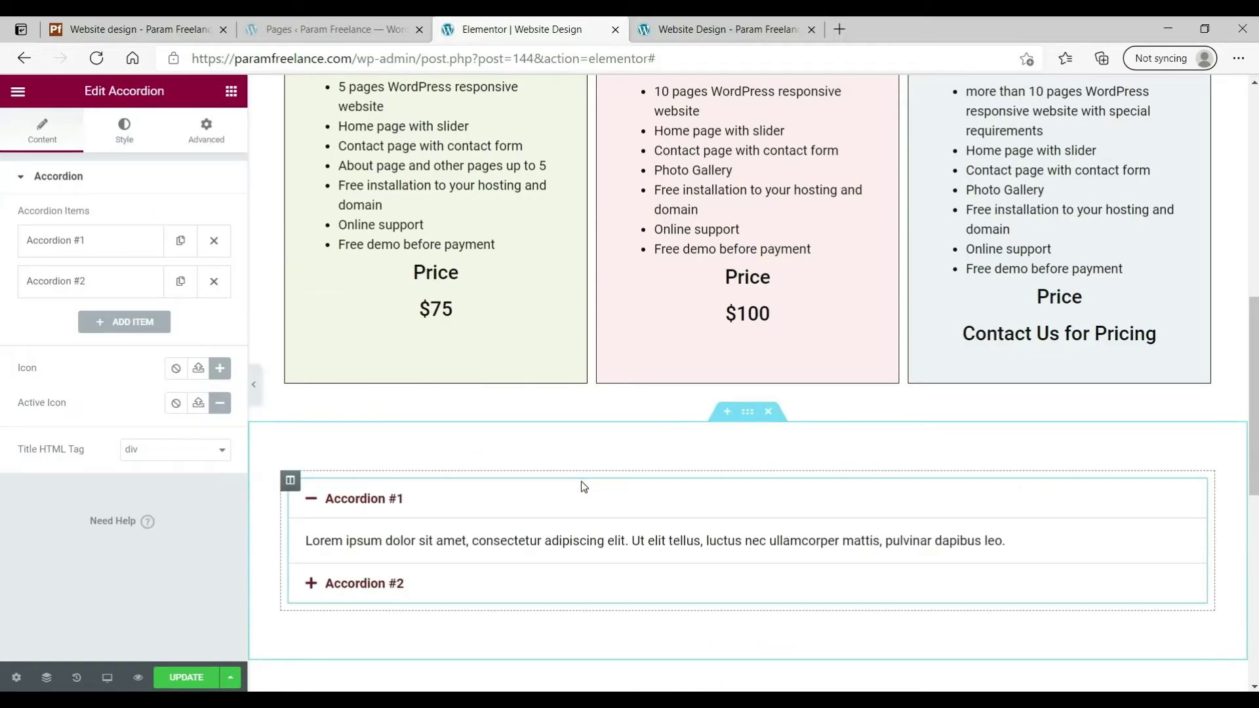
- Add a Heading widget above the accordion with the title "Frequently Asked Questions"
left_click(231, 94)
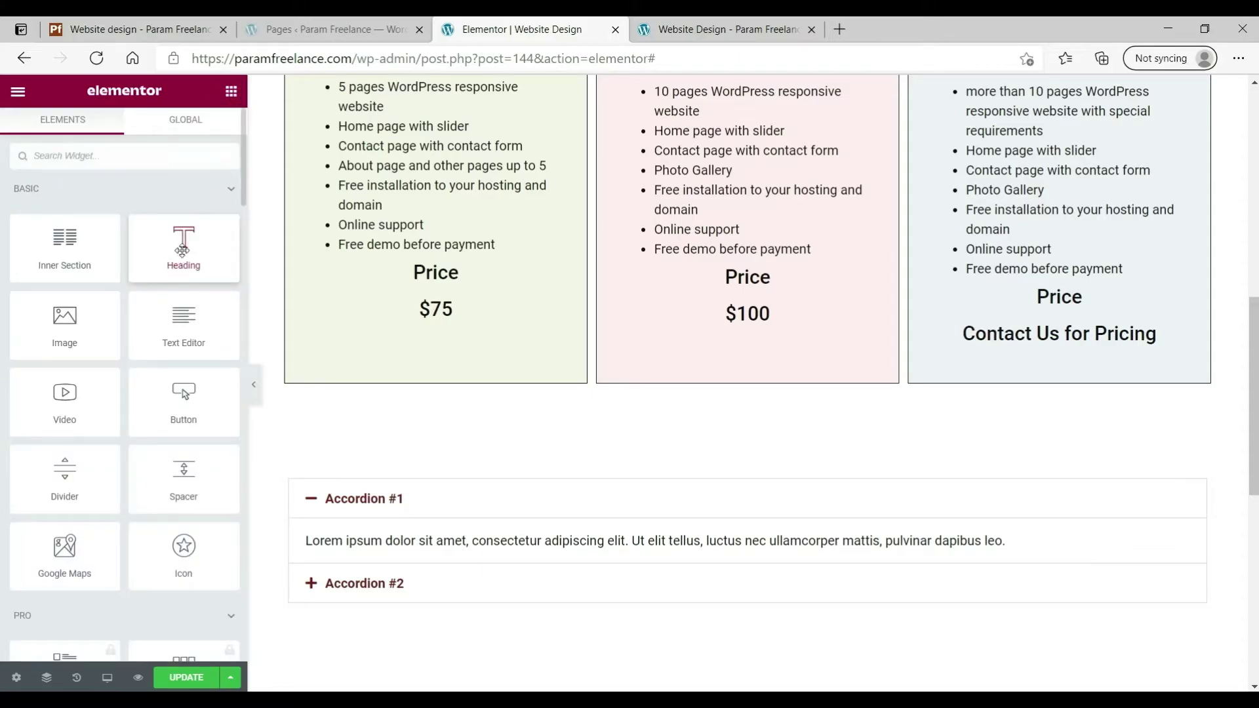
left_click_drag(180, 247, 653, 502)
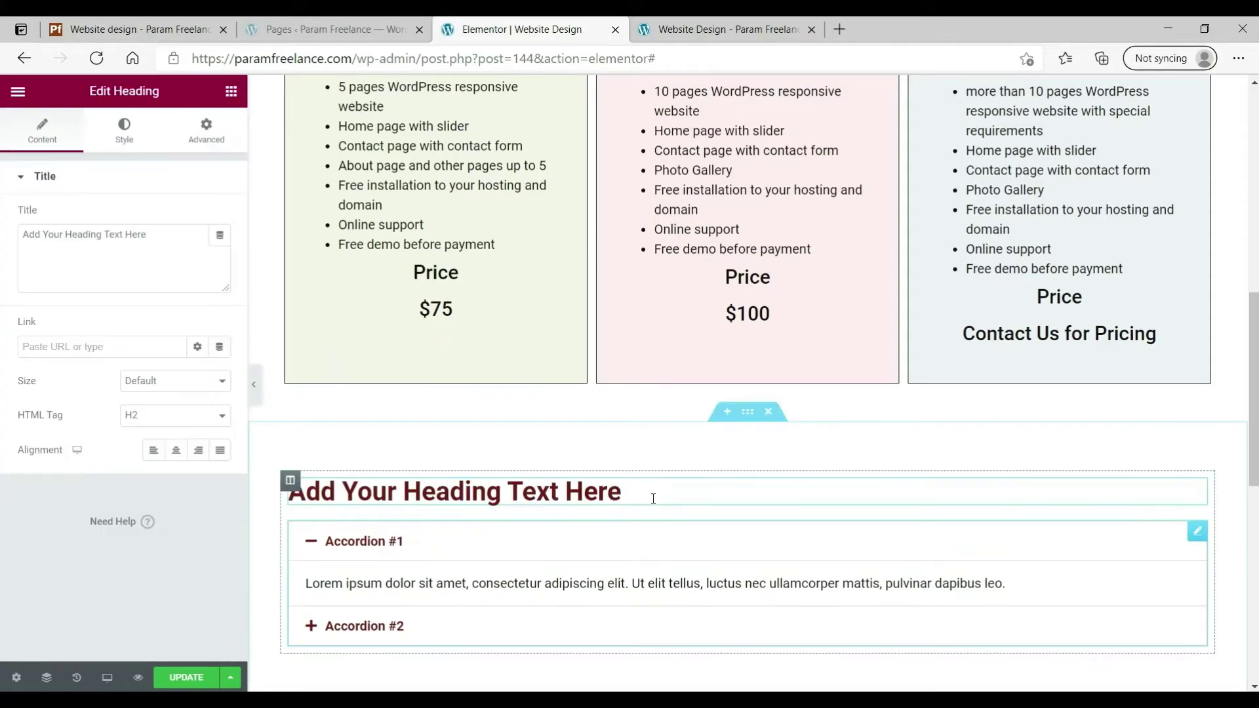
triple_click(653, 498)
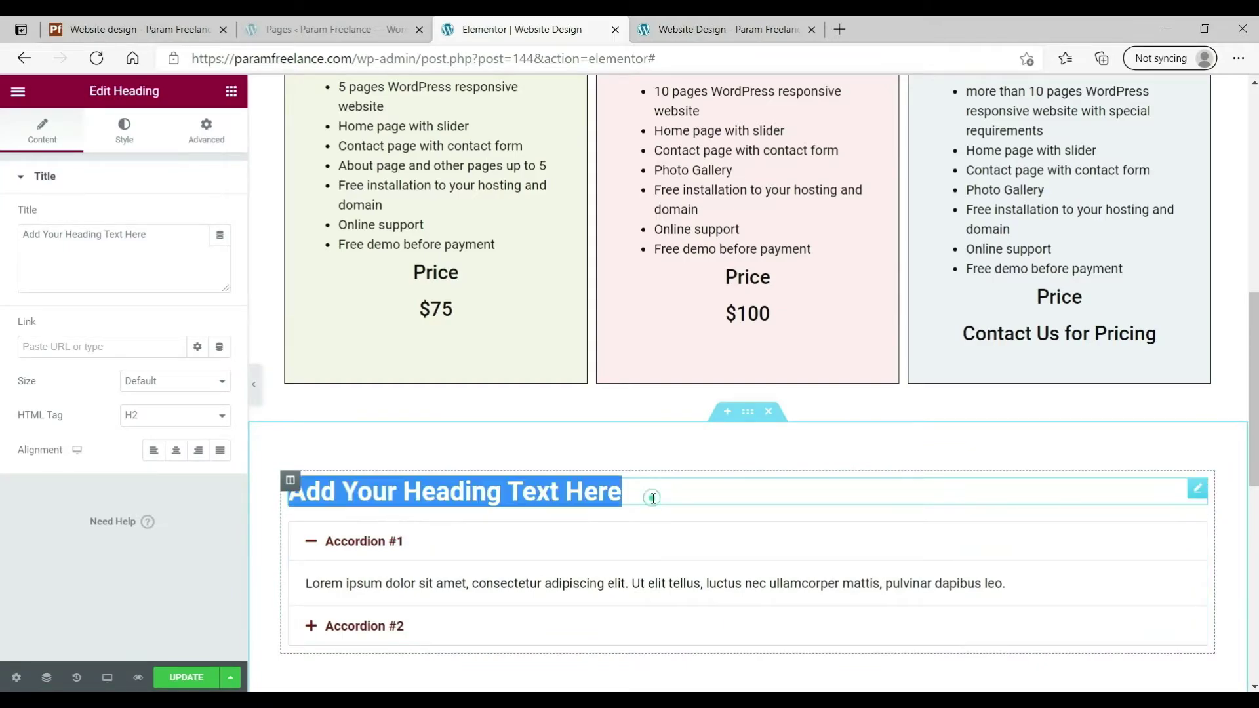
type("Frequ")
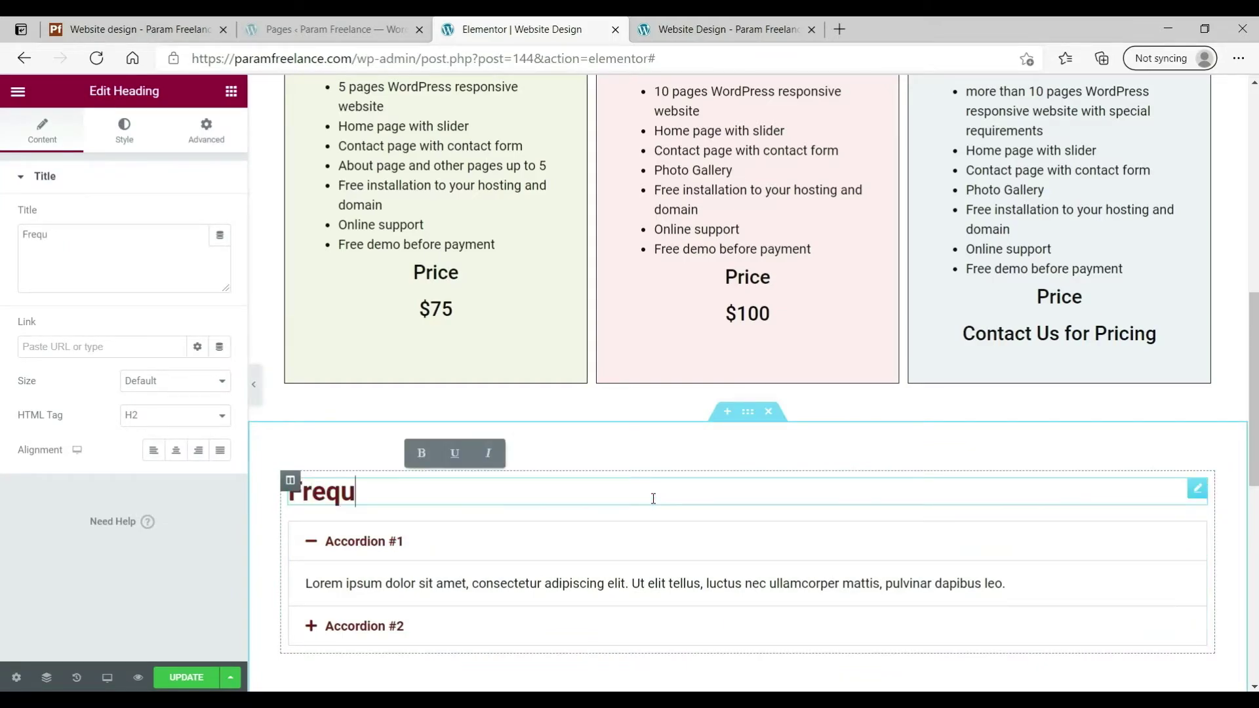
type("ently Asked Questions")
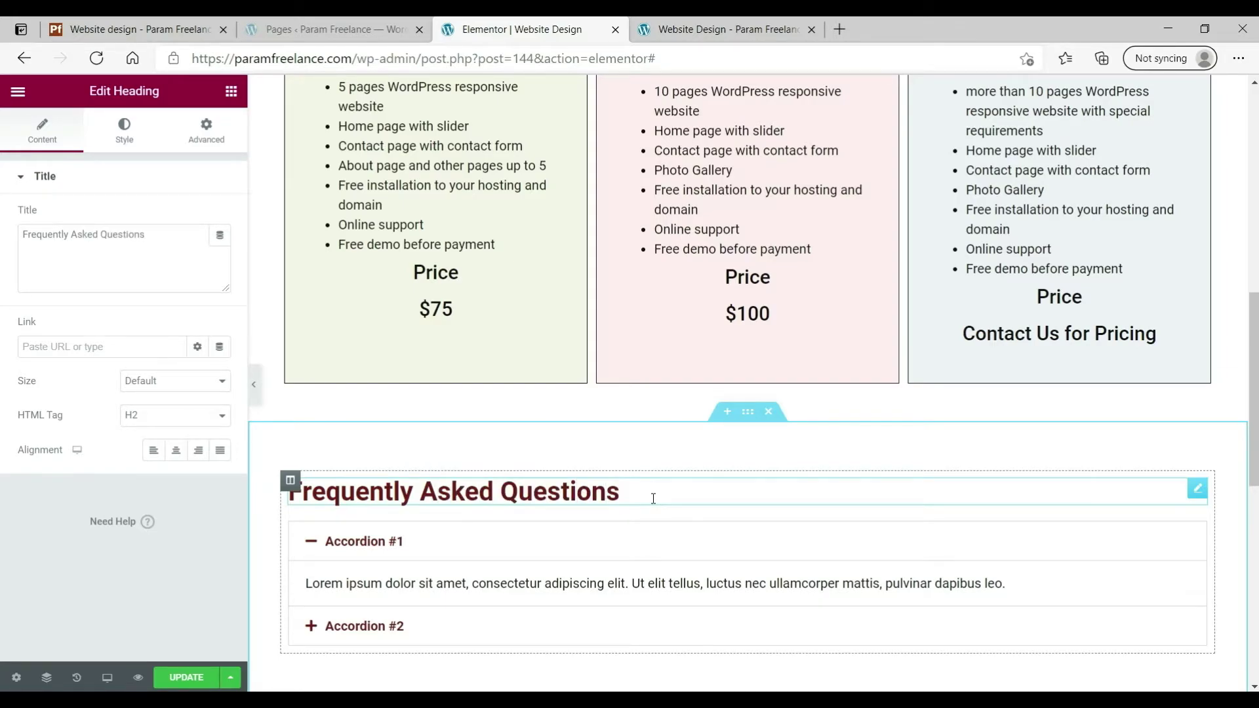
- Center the "Frequently Asked Questions" heading and set its padding to 40 px on all sides
left_click(176, 450)
left_click(134, 129)
left_click(205, 130)
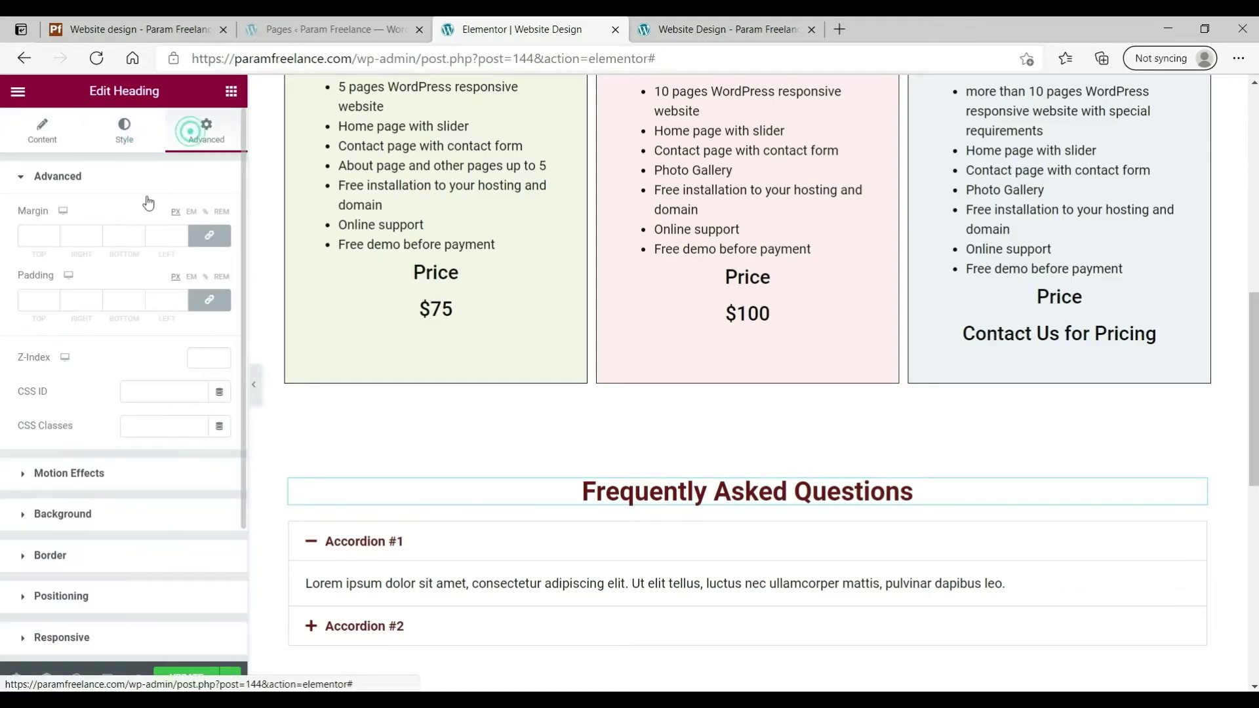
left_click(31, 295)
type("40")
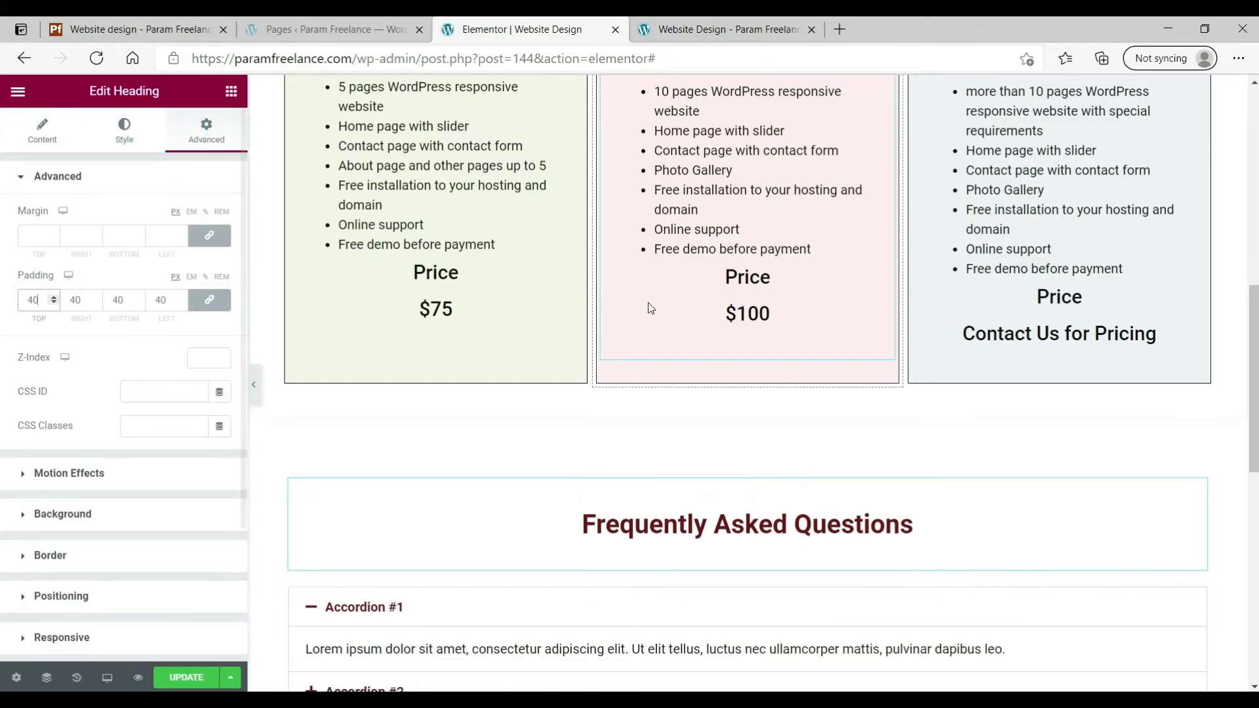
scroll(649, 315, "down", 6)
scroll(617, 322, "up", 3)
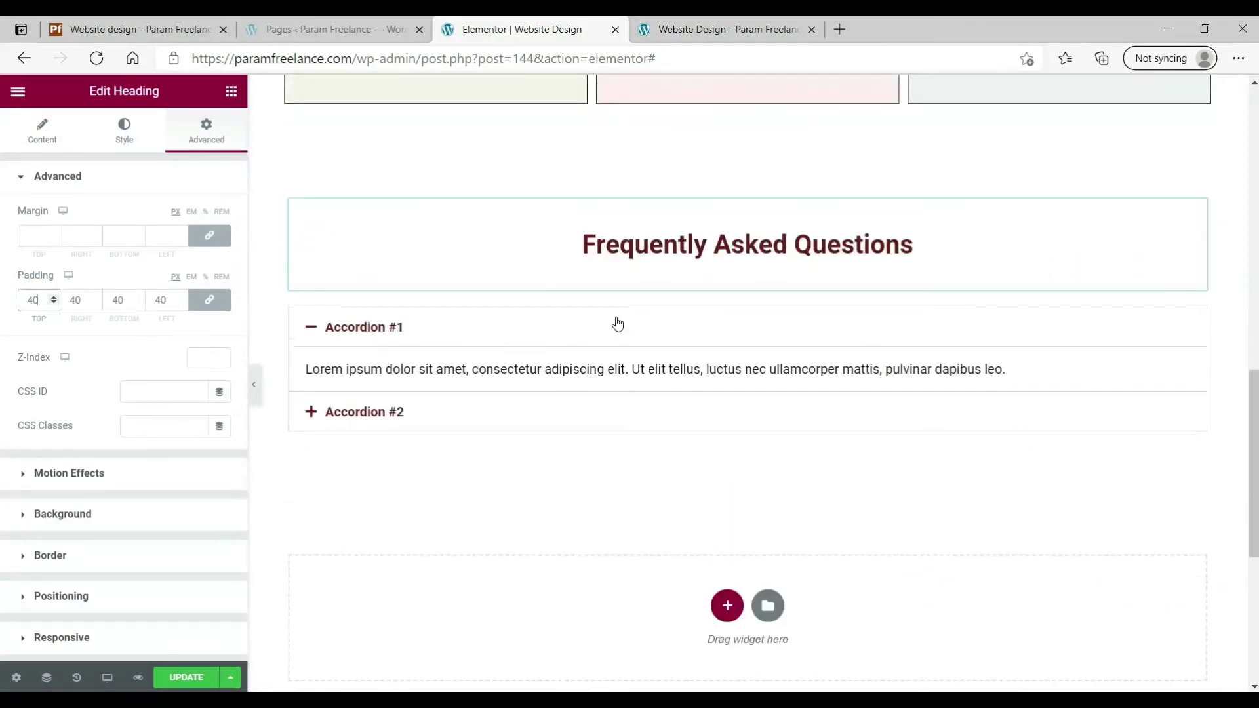
- Set the first accordion item's title to "I am ready to purchase! What do I need to get started?"
left_click(443, 327)
left_click(443, 329)
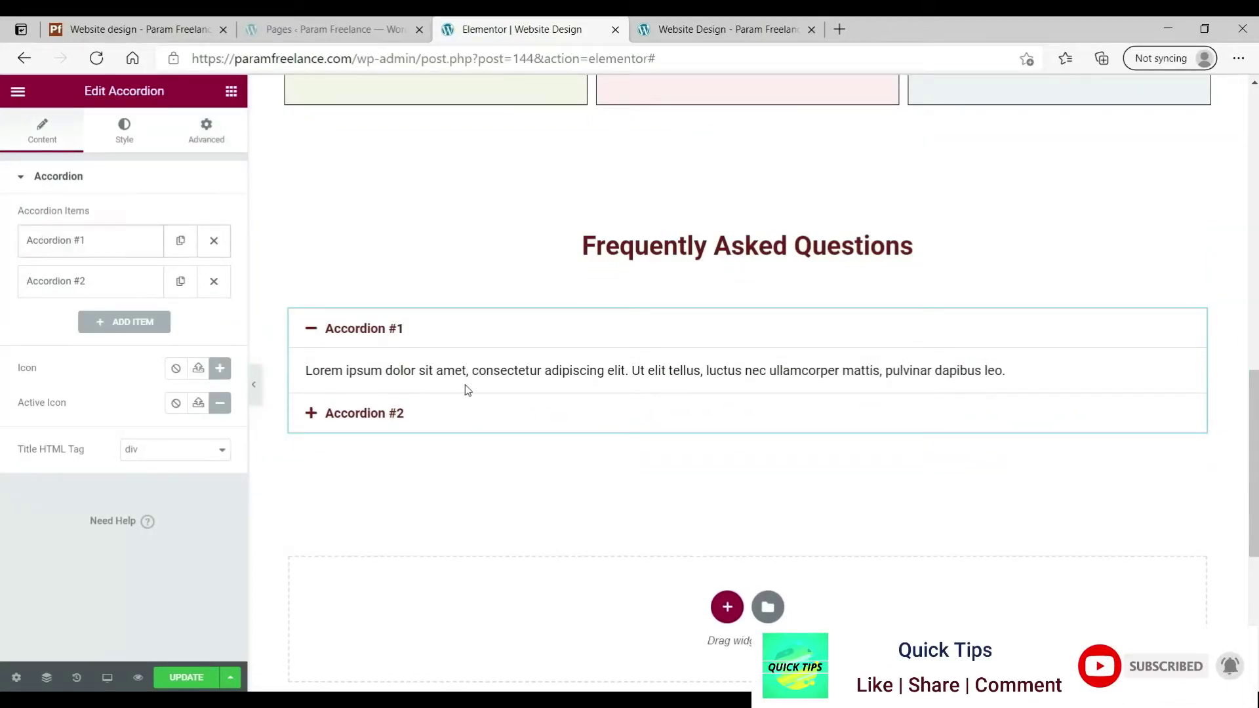
left_click(94, 247)
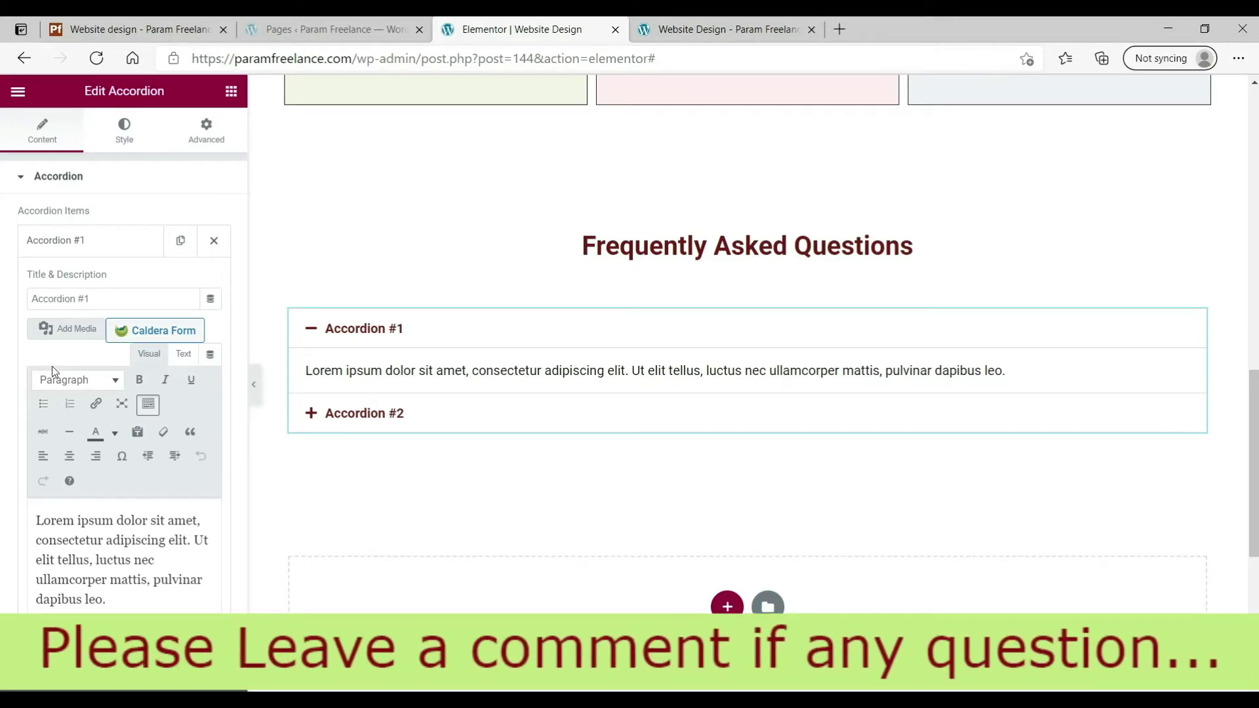
triple_click(129, 296)
type("I am ready to purchase! What do I need to get started?")
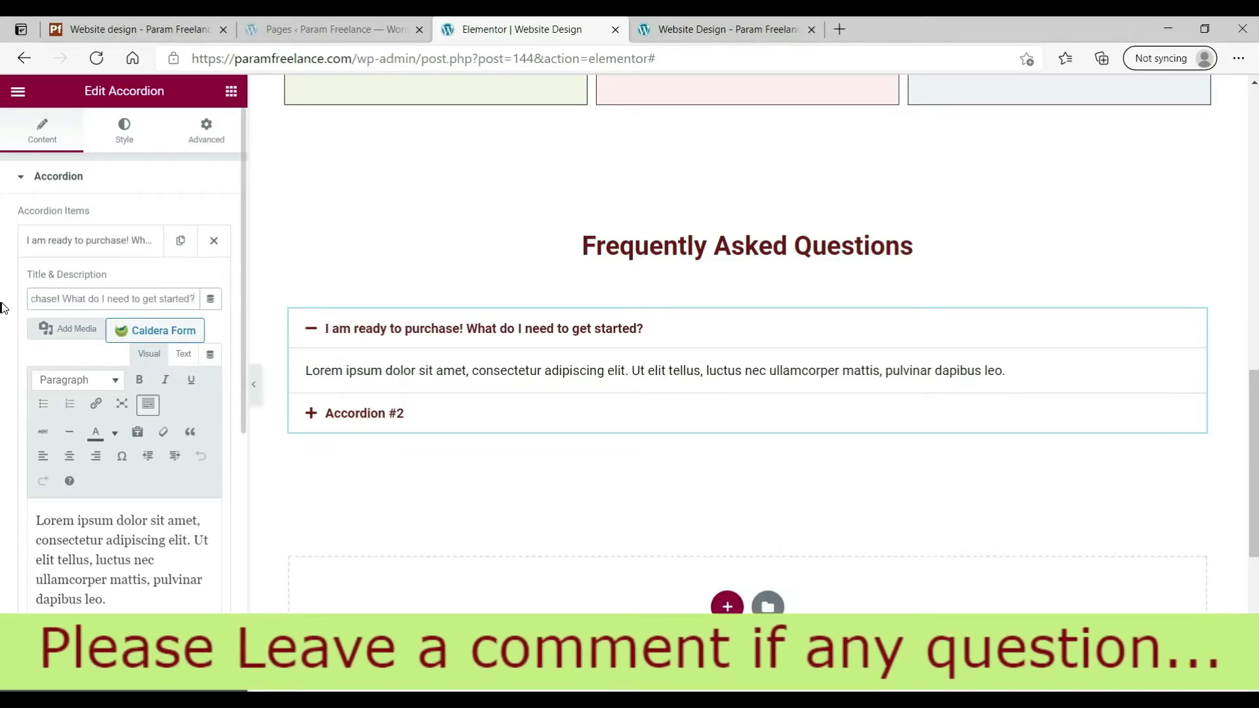
- Replace the first accordion item's placeholder text with the copied answer beginning "Okay. SO you are ready to purchase a website."
left_click(69, 546)
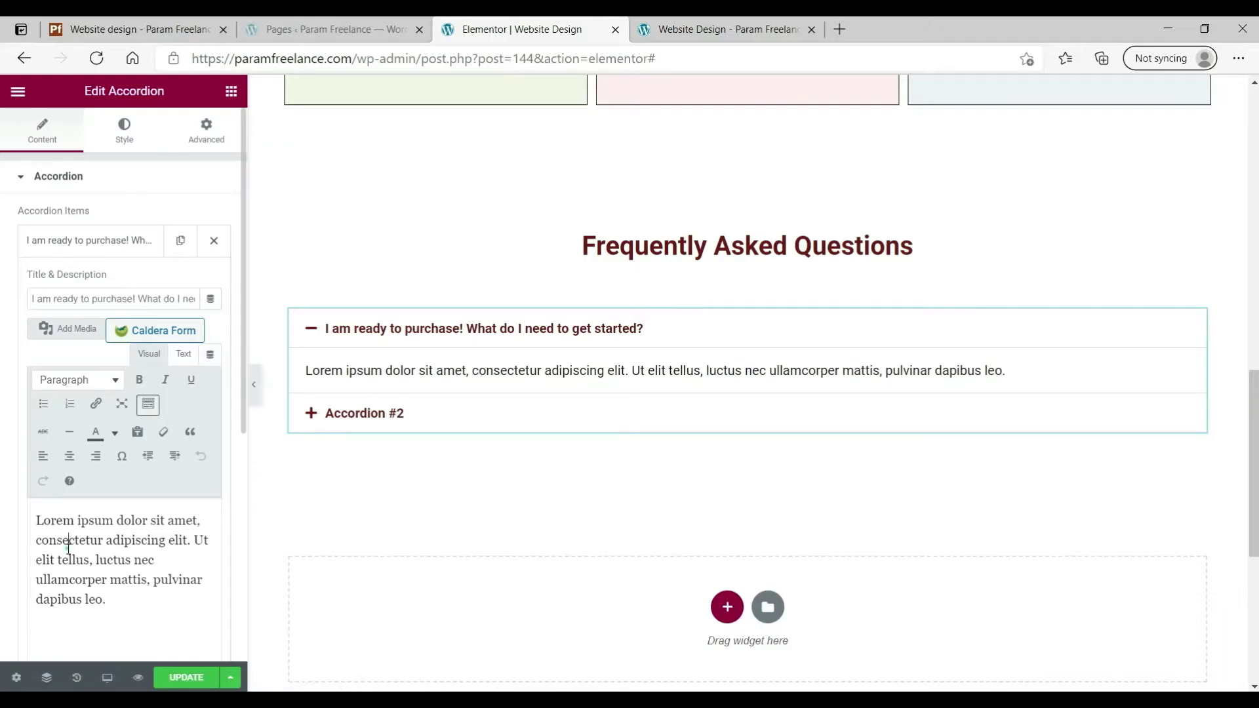
key("ctrl+a")
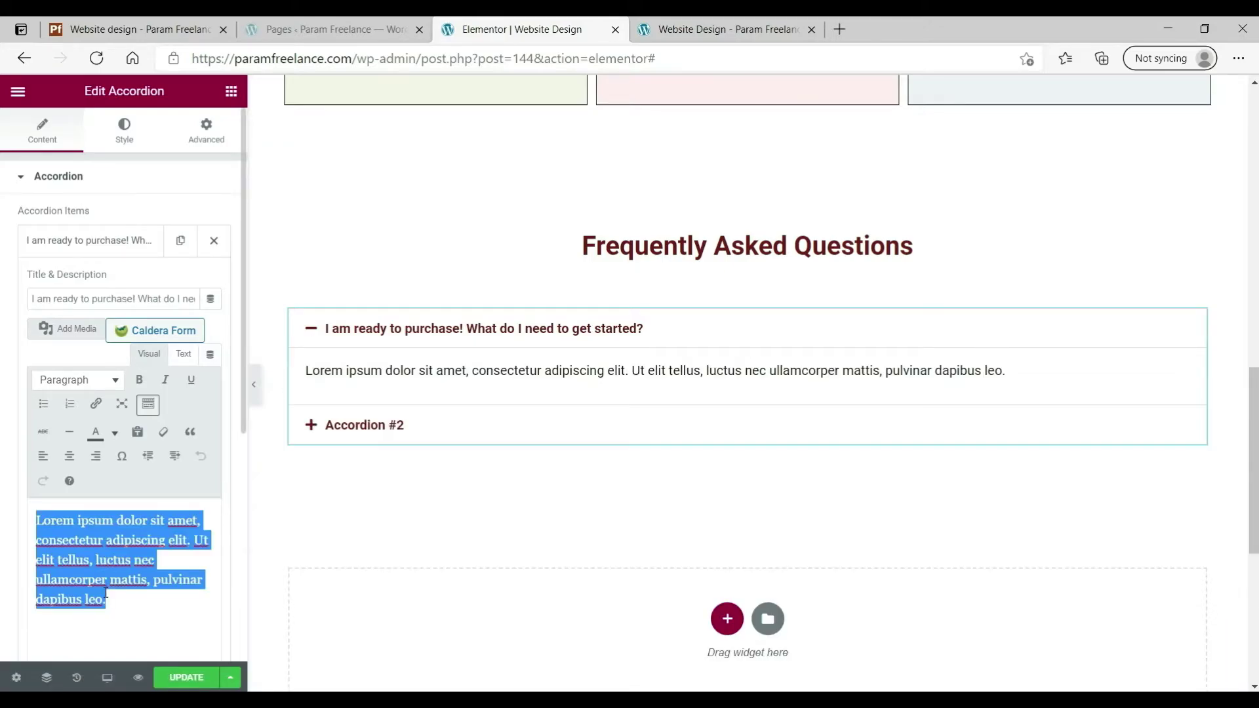
key("ctrl+v")
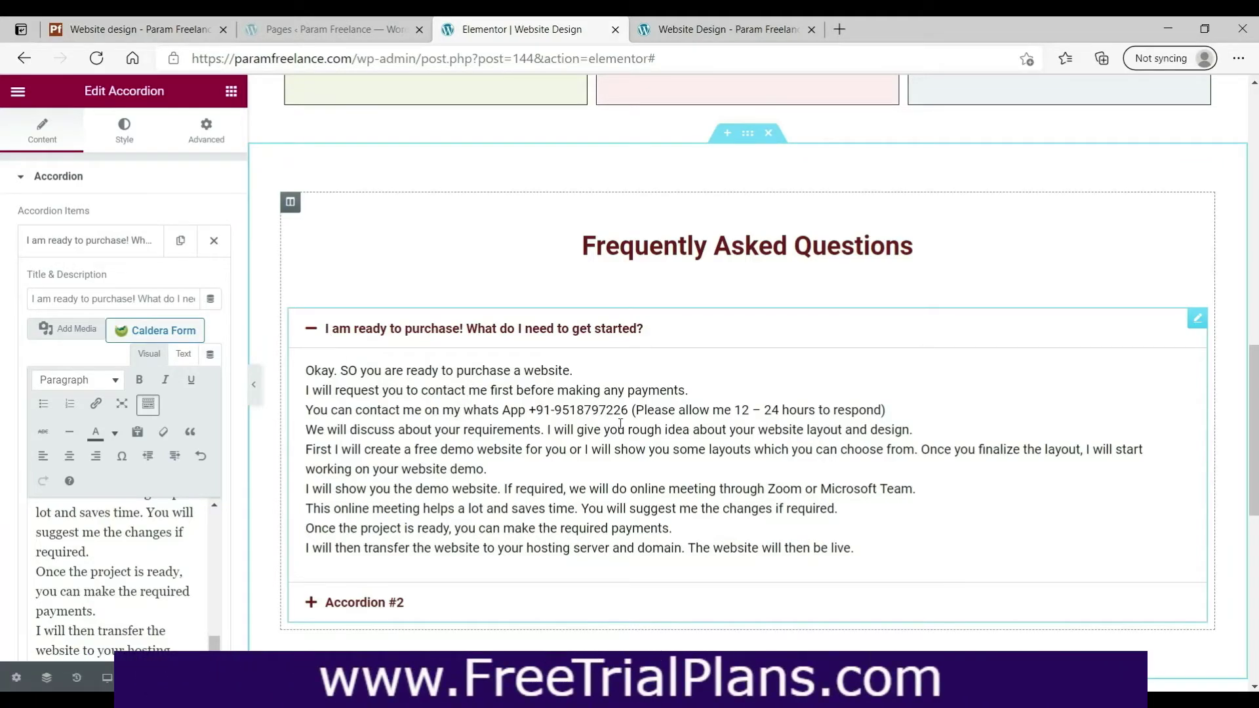
scroll(620, 424, "down", 2)
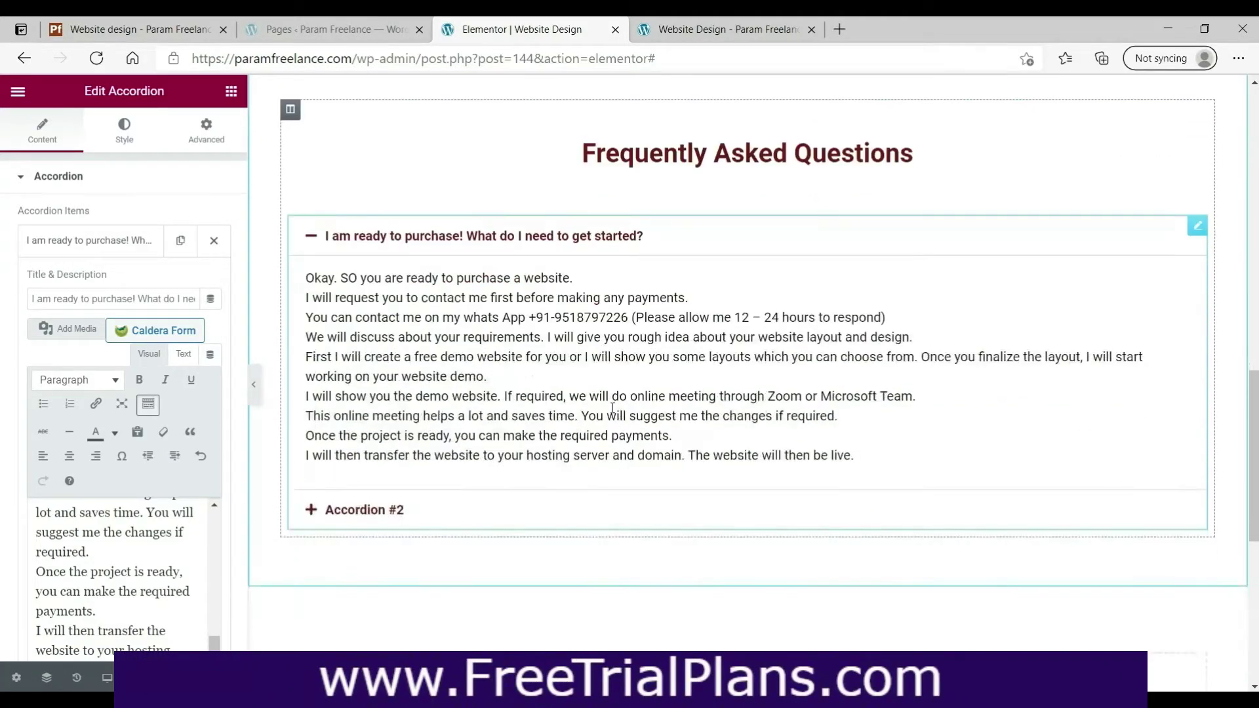
- Title the second accordion item "Do you provide hosting / domain name registration?" and replace its text with the answer starting "No, We do not provide hosting"
left_click(82, 248)
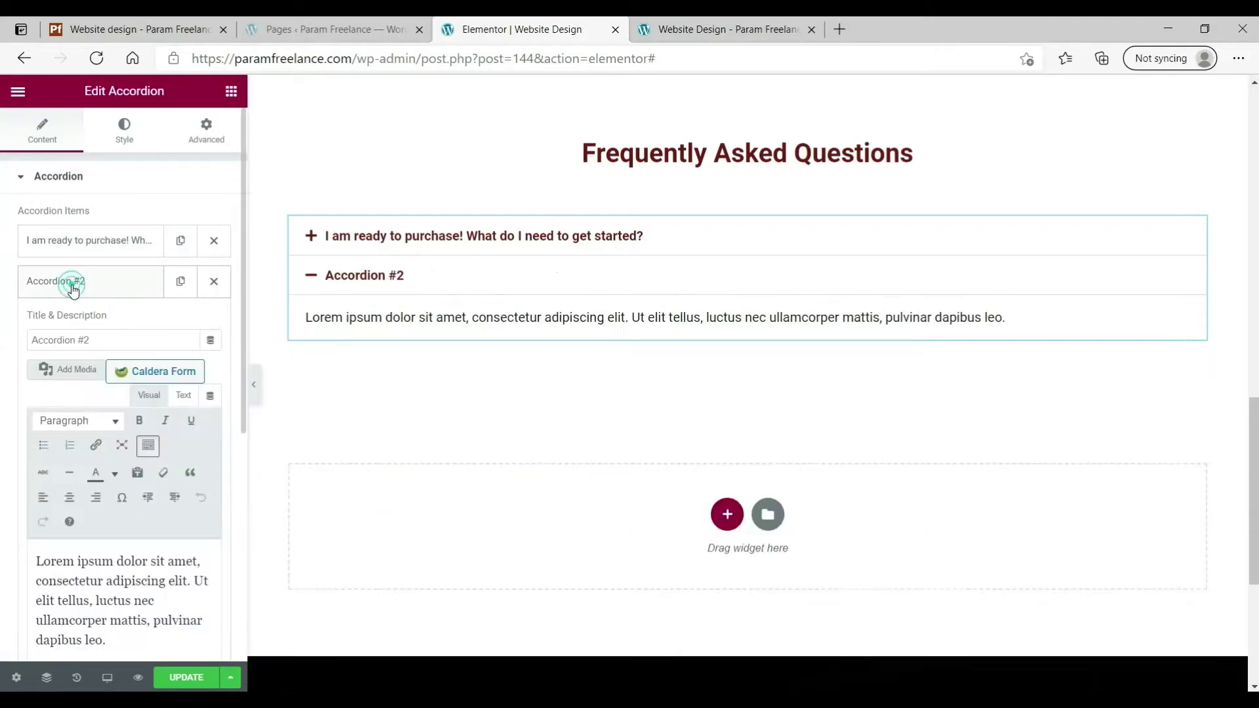
left_click(73, 287)
key("ctrl+a")
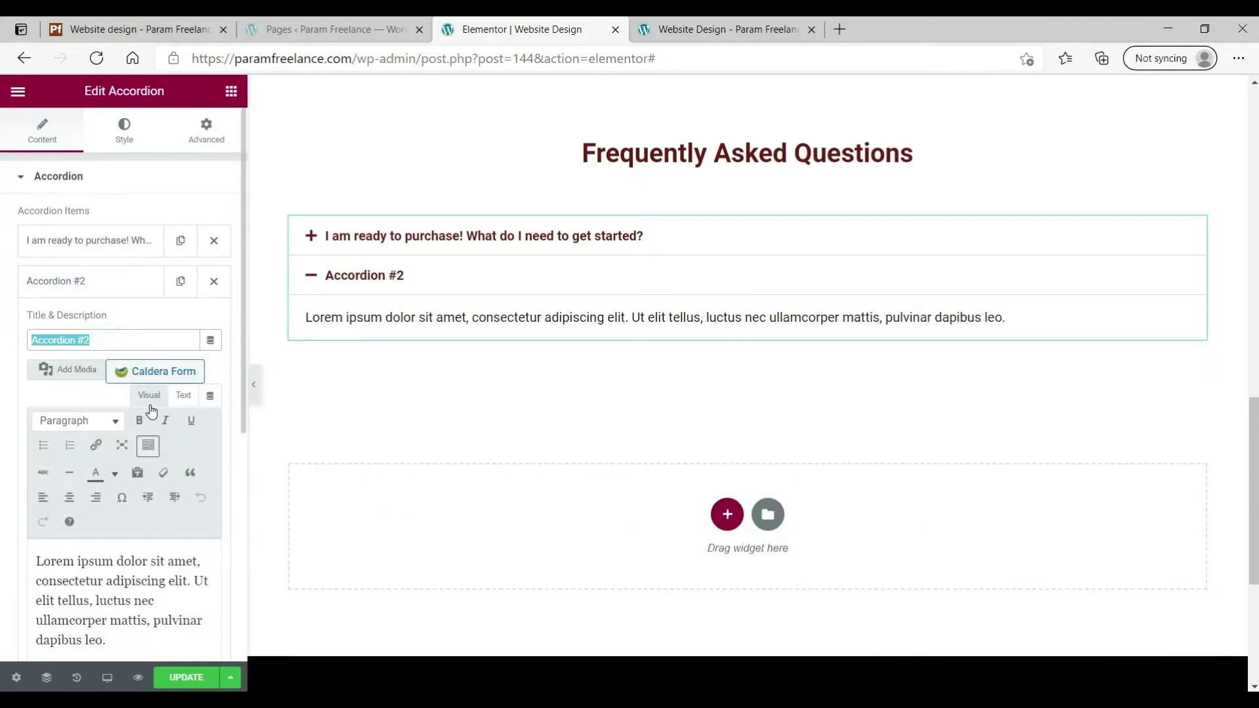
type("Do you provide hosting / domain name registration?")
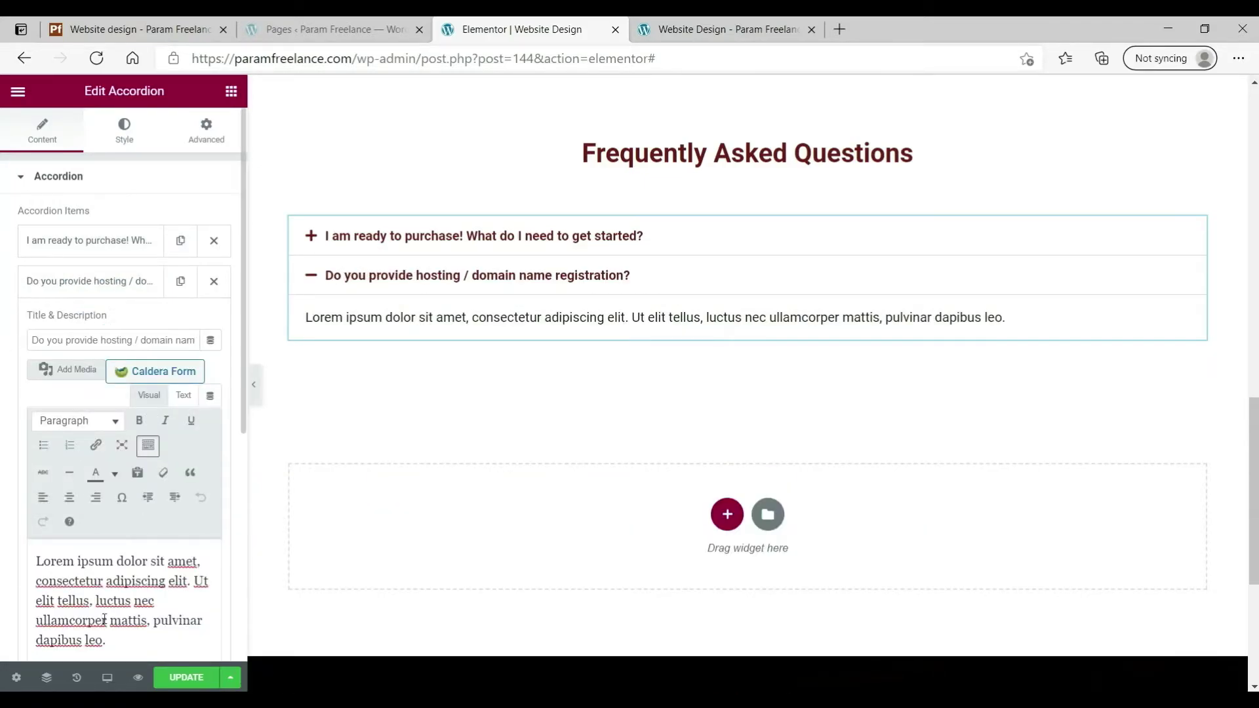
key("ctrl+a")
type("No, We do not provide hosting / domain name registration. In order to have full control over the website, it is highly recommended that you purchase these yourself in your name. If I purchase the domain name for you then it will under my name and I will be the owner of that domain. Its your website, your business. So, I will suggest you to buy it on your own. Below are the links to best hosting service providers which I have been using for years without any major issues.")
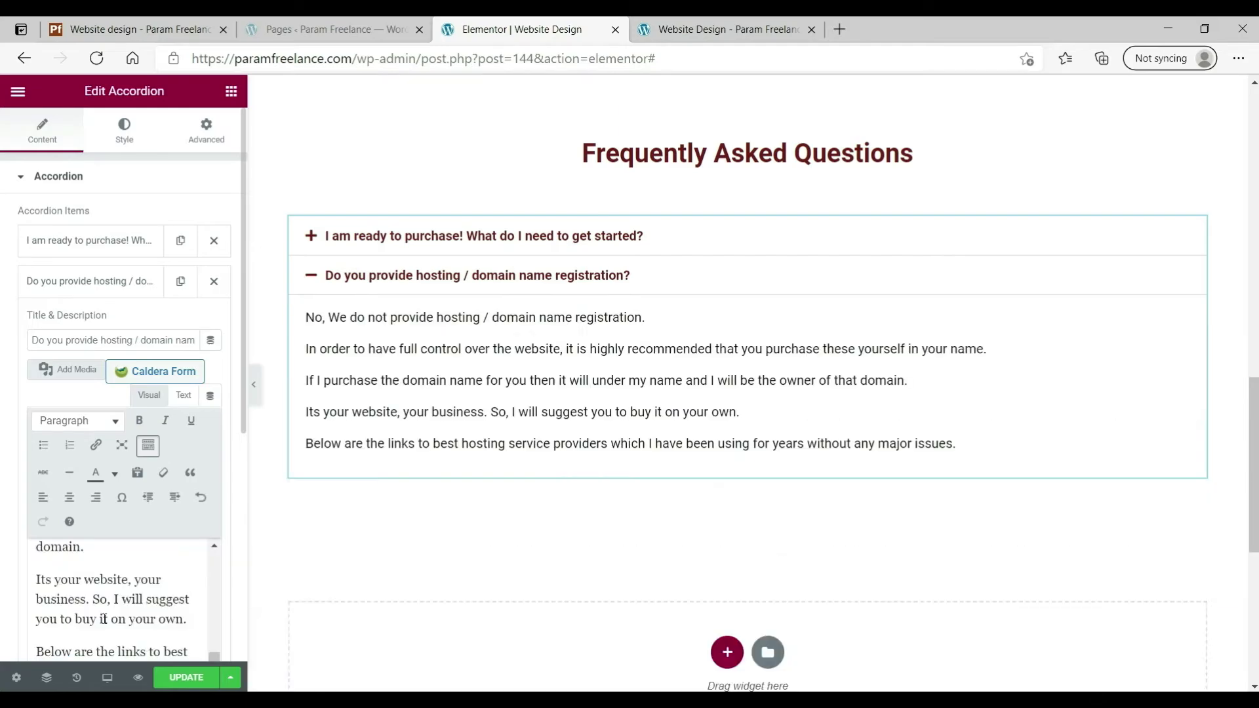
- Add a third accordion item titled "Do you upload the website on my hosting to make it live?" with the answer beginning "Yes, I will do this for you"
left_click(419, 291)
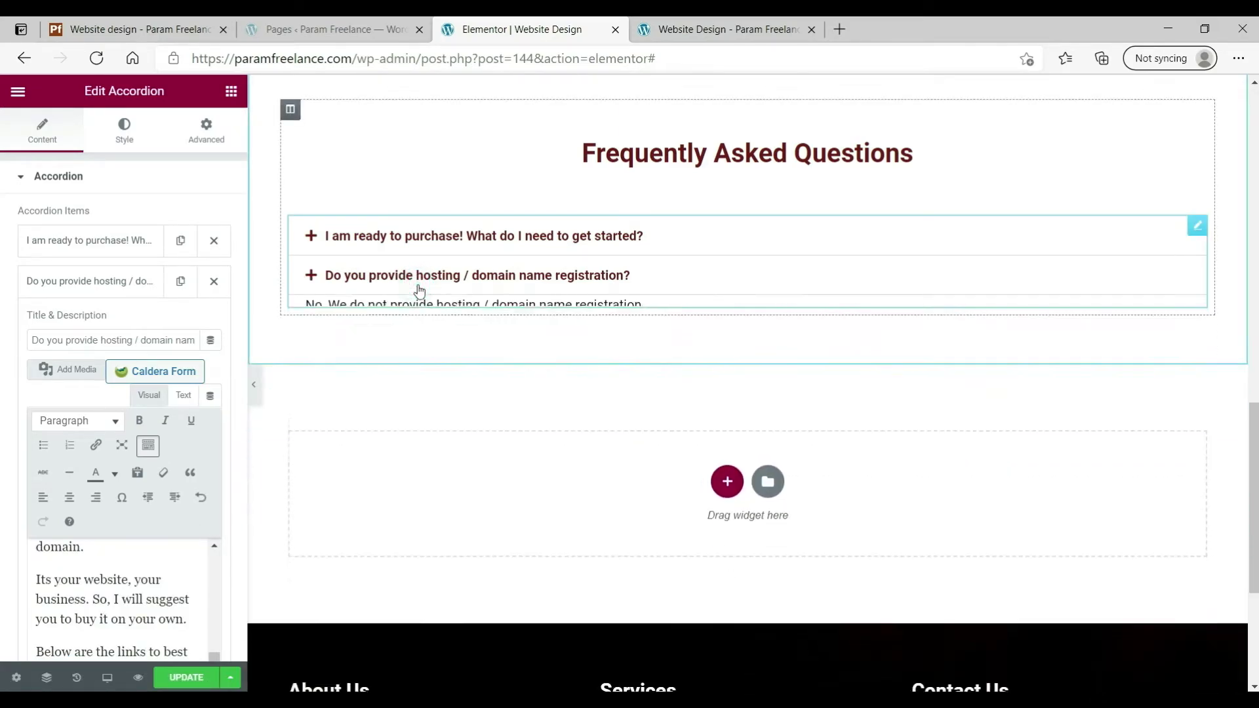
left_click(59, 281)
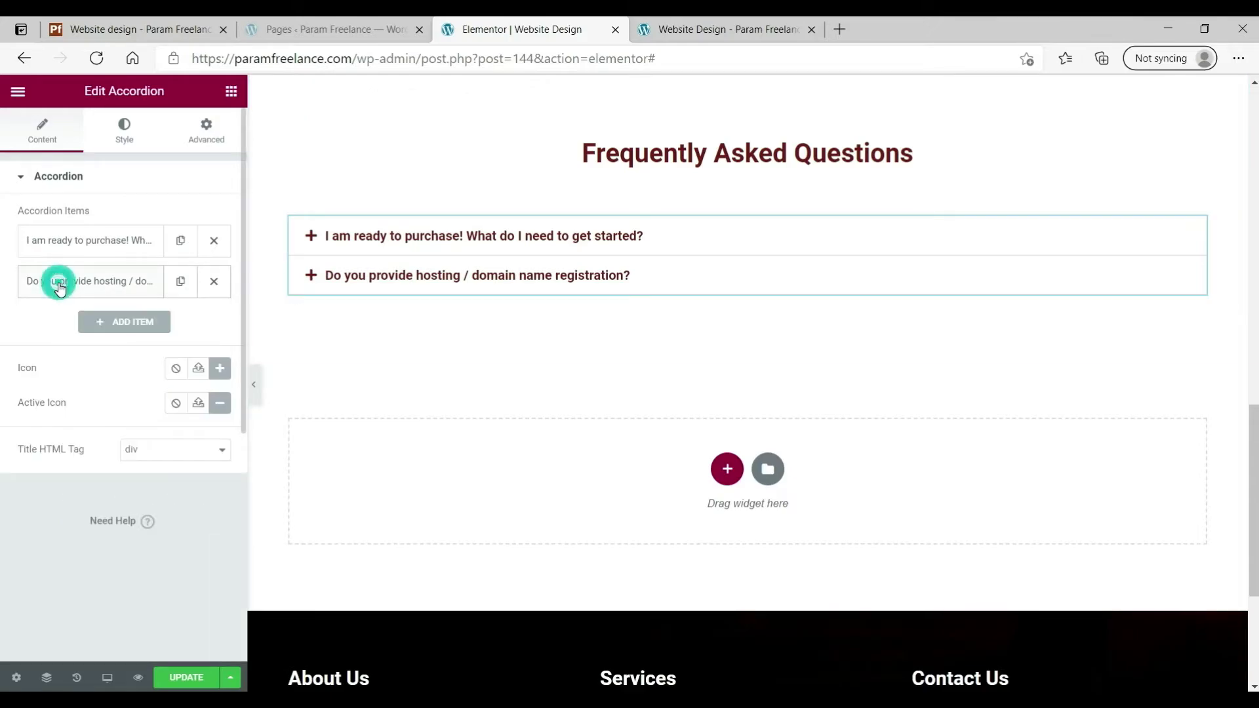
left_click(119, 323)
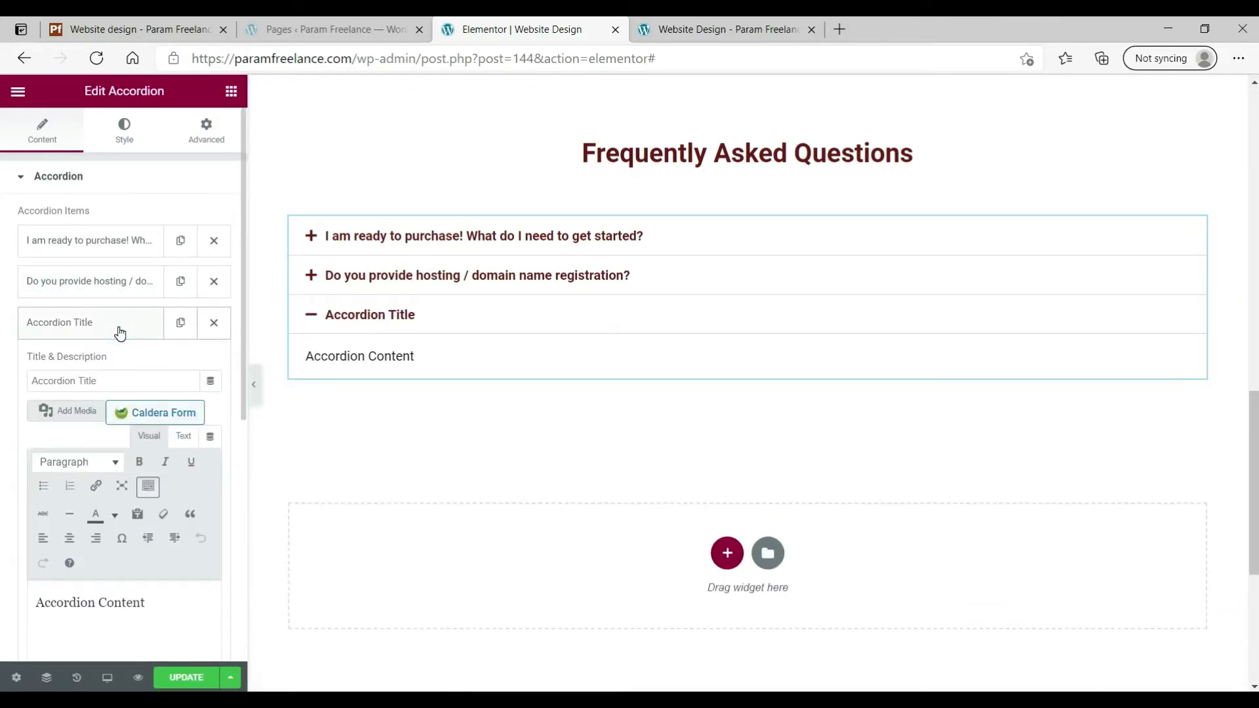
triple_click(125, 376)
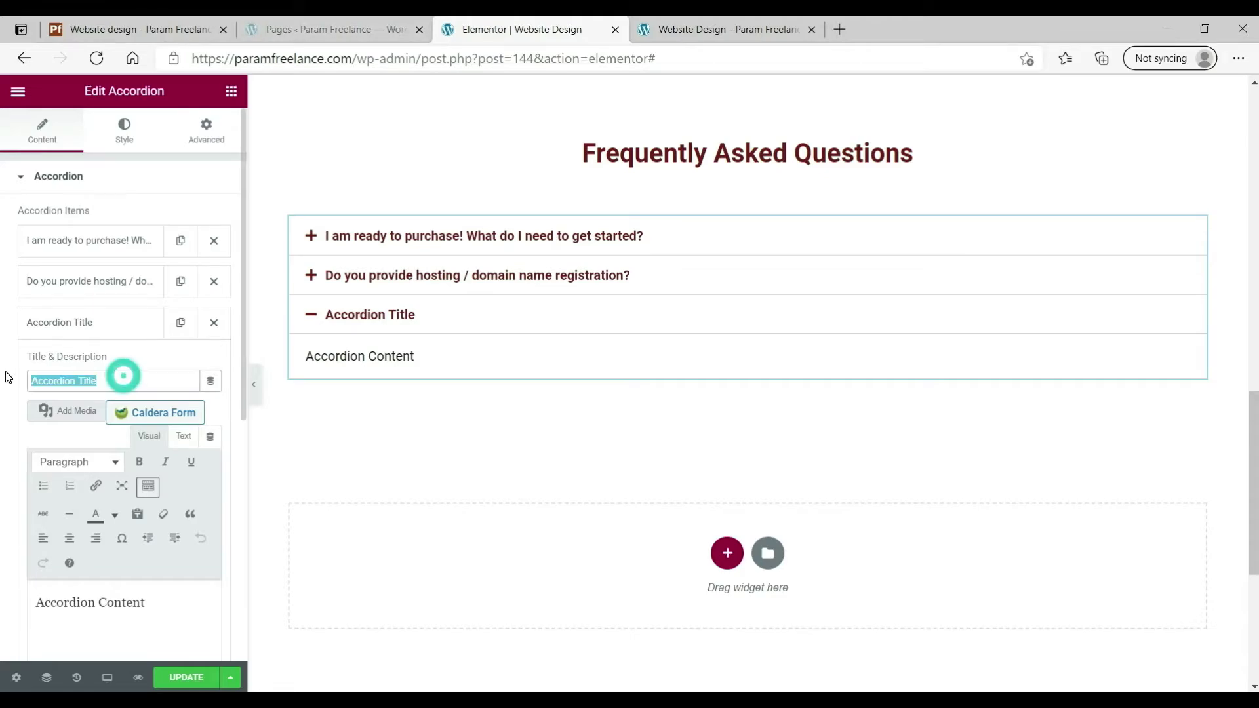
type("Do you upload the website on my hosting to make it live?")
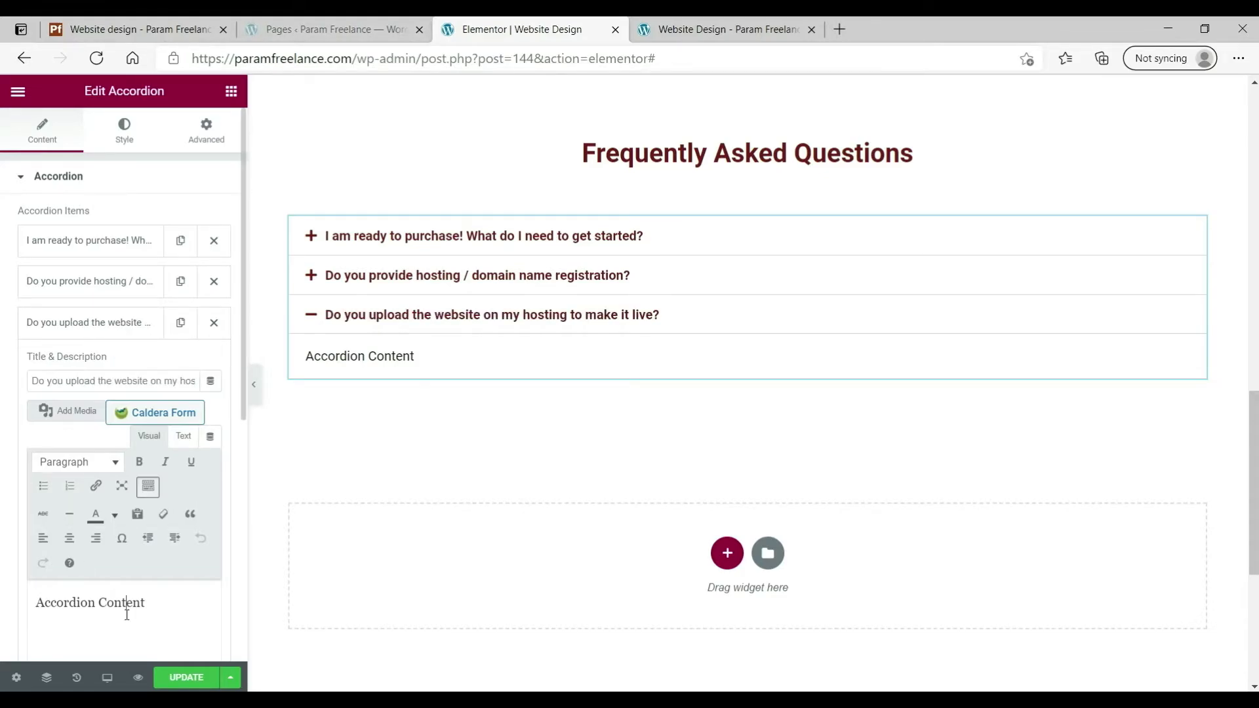
triple_click(127, 603)
type("Yes, I will do this for you *at no additional cost*. You will need to give temporary access to your hosting account. Once the work is done, you can change the credientials.")
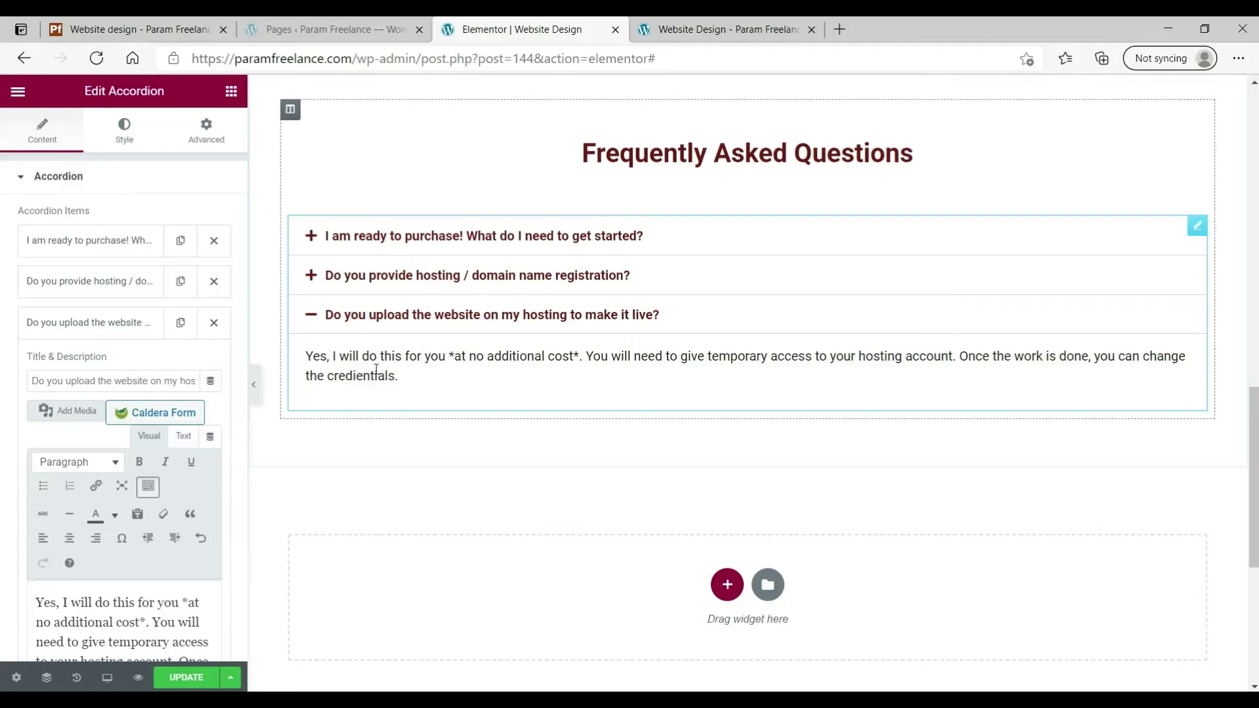
- Add a fourth accordion item titled "How long does it take?" with the answer beginning "The Process is not time consuming"
left_click(40, 322)
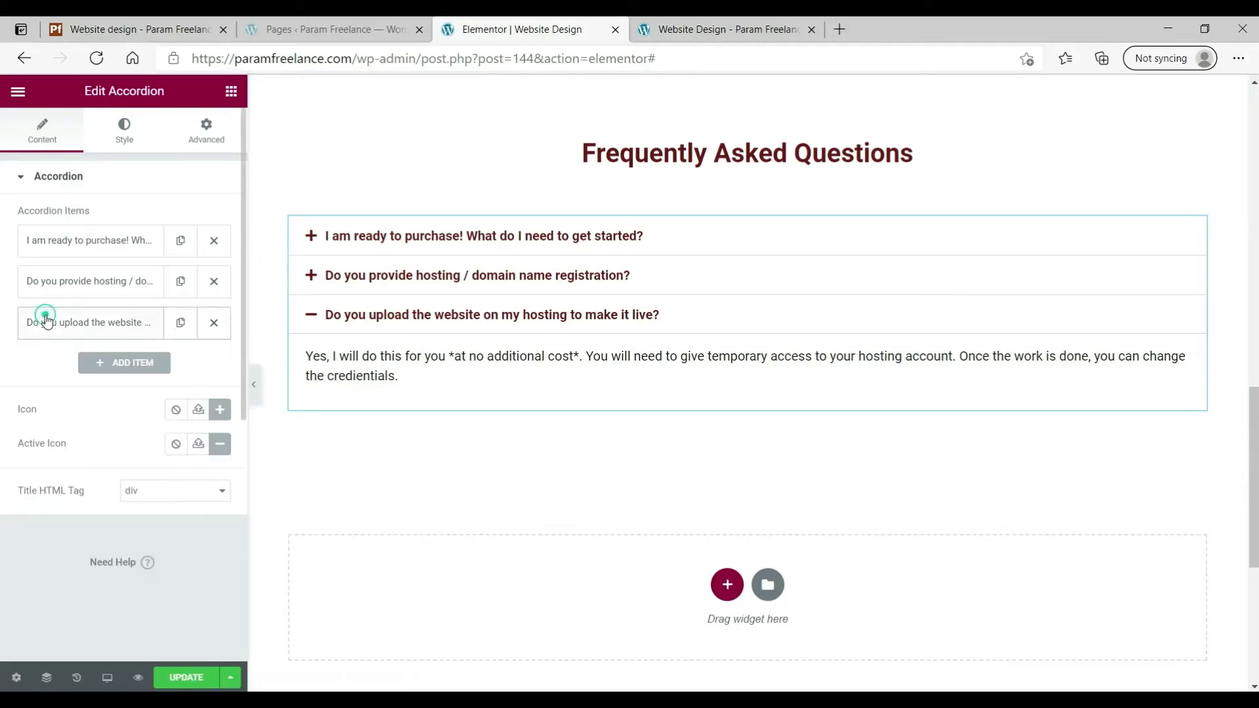
left_click(118, 361)
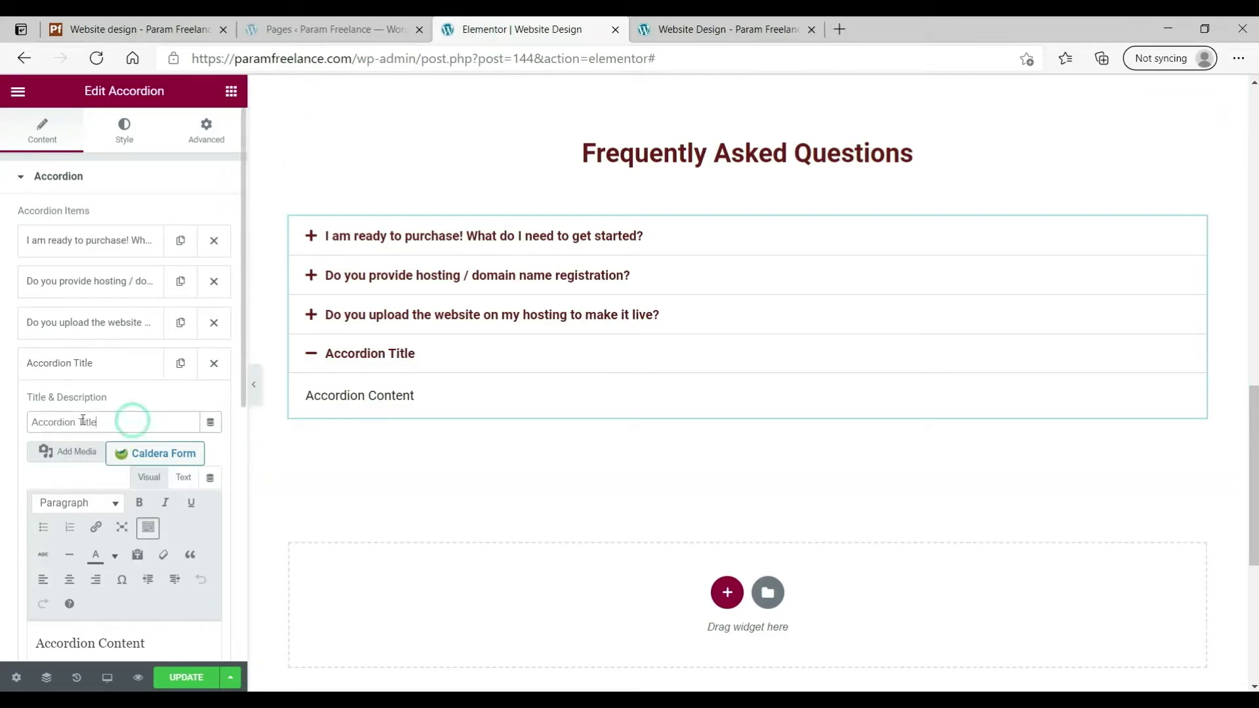
triple_click(133, 422)
type("How long does it take?")
triple_click(90, 643)
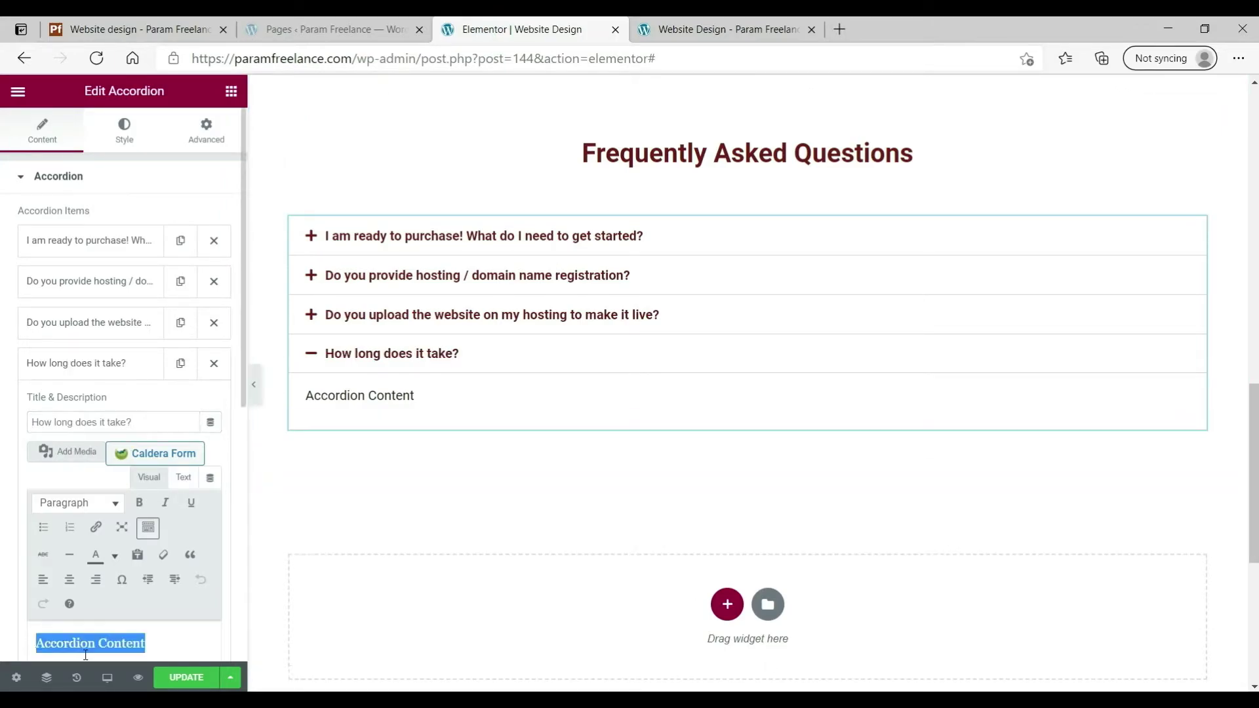
type("The Process is not time consuming. Once you contact me, My team amd I will start working on your website. Usually the website should be ready in 24 to 72 hours provided you give me all the details. It also depends on the work in queue. I will give you time line when you contact me.")
- Add a fifth accordion item titled "Will I be able to edit my website easily? I do not know programming?"
left_click(444, 355)
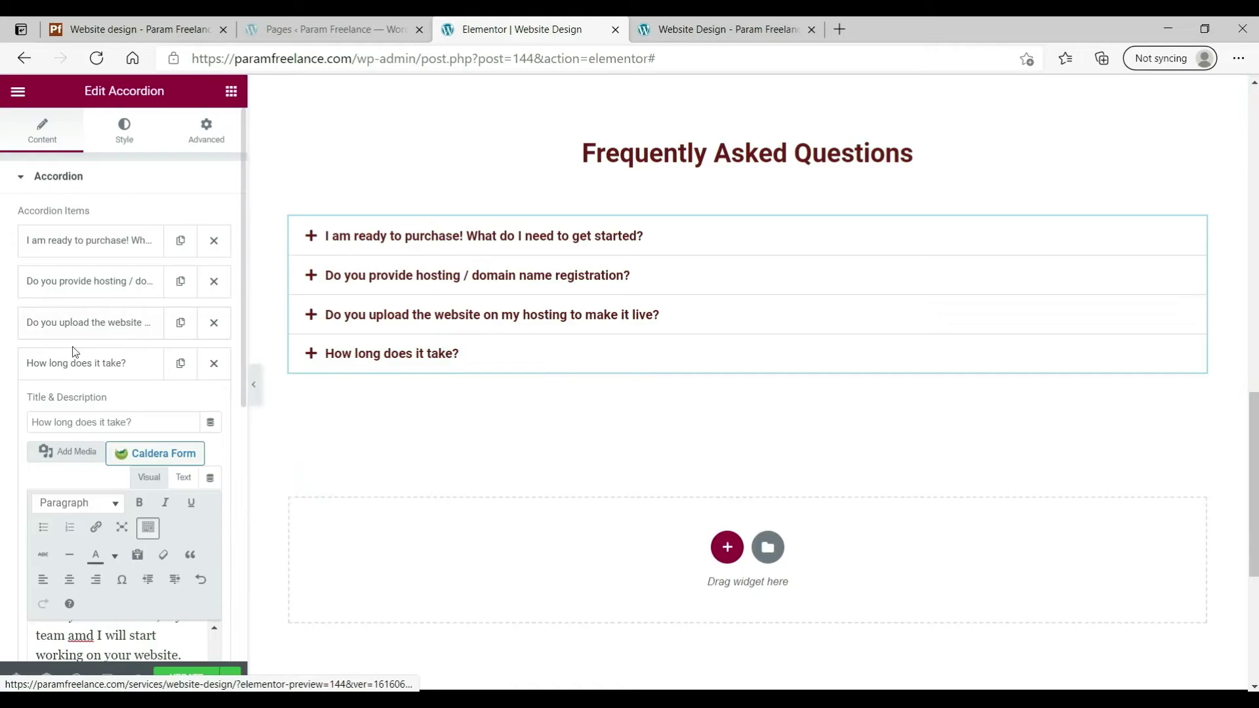
left_click(65, 364)
left_click(121, 415)
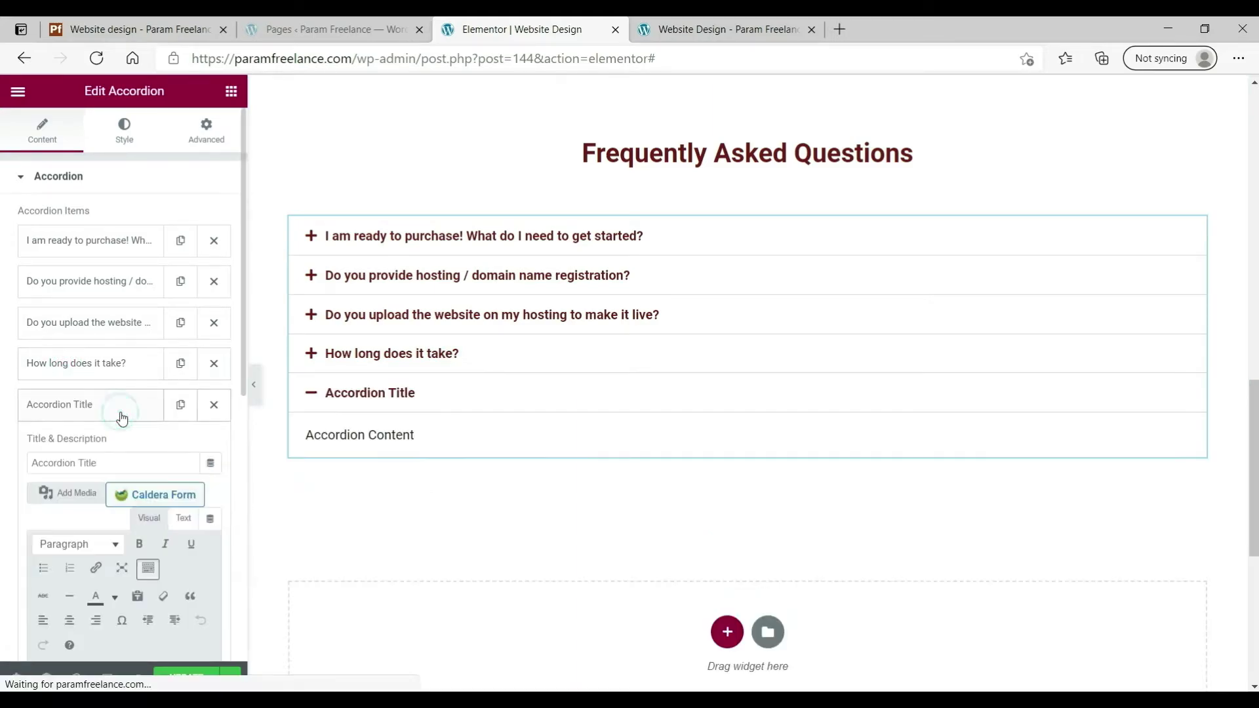
triple_click(115, 463)
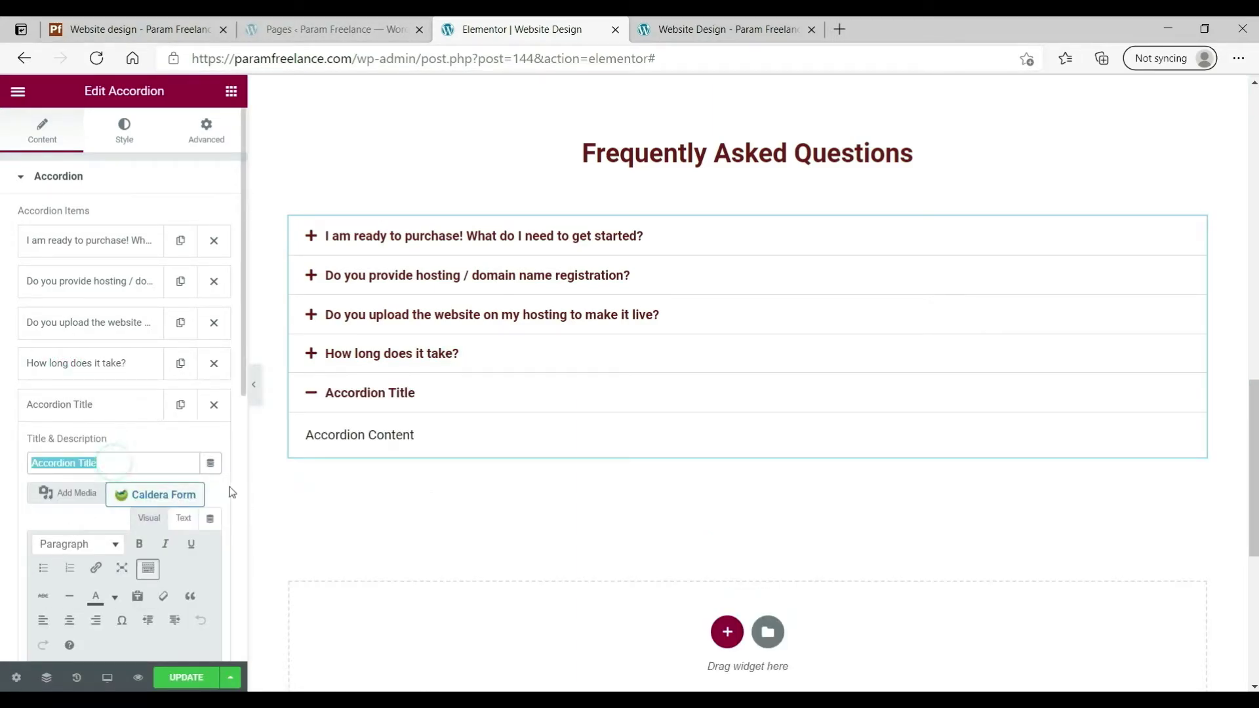
type("Will I be able to edit my website easily? I do not know programming!")
key("BackSpace")
type("?")
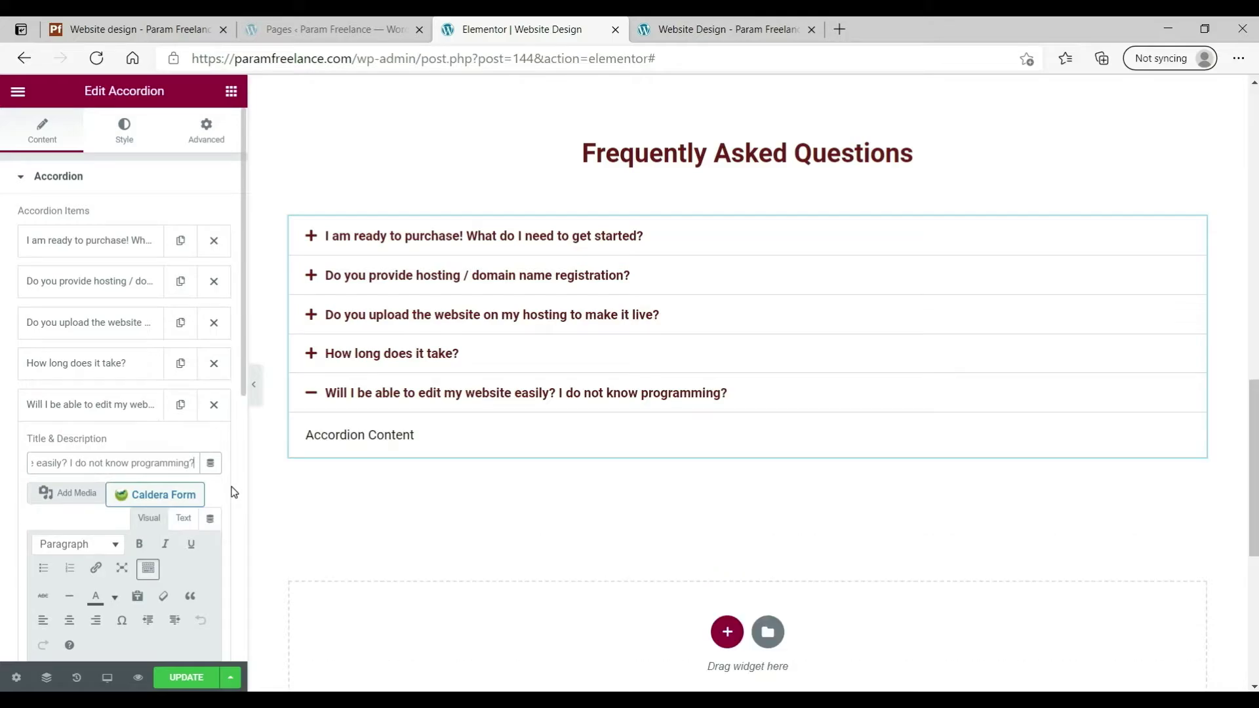
- Replace the fifth accordion item's placeholder text with the copied answer beginning "Your website will be fully editable!" and collapse the item in the preview
scroll(124, 459, "down", 4)
left_click(145, 496)
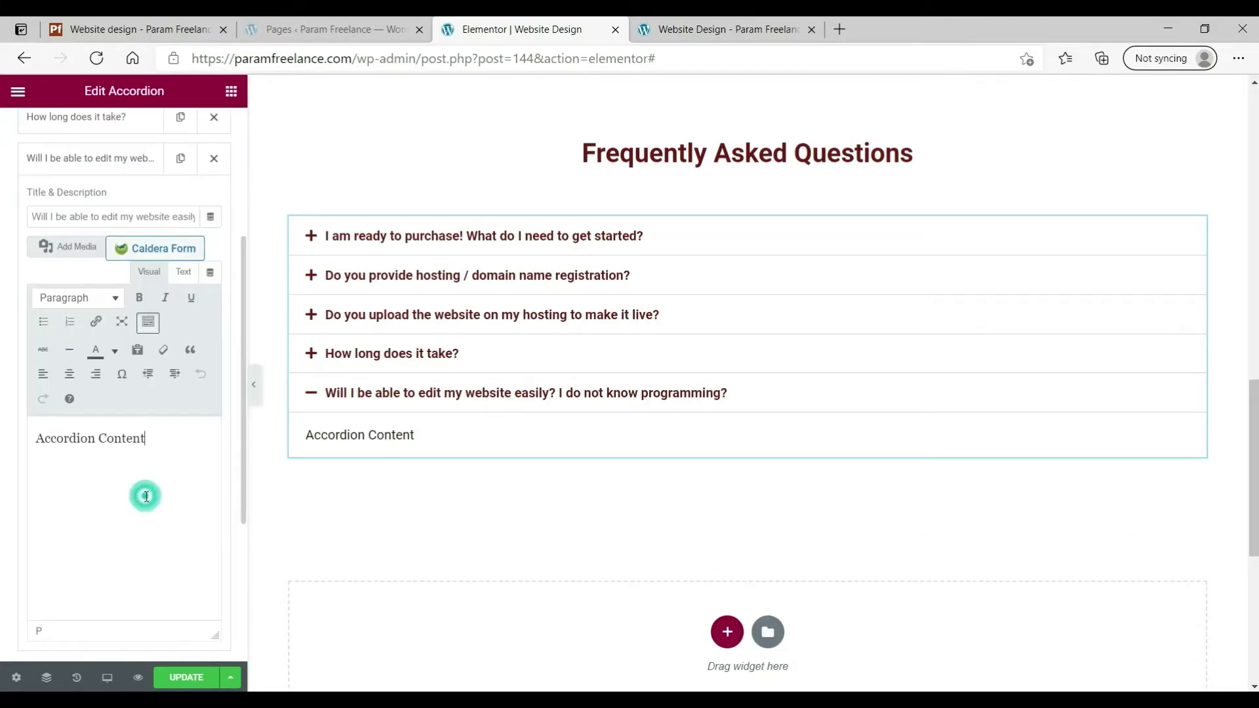
key("ctrl+v")
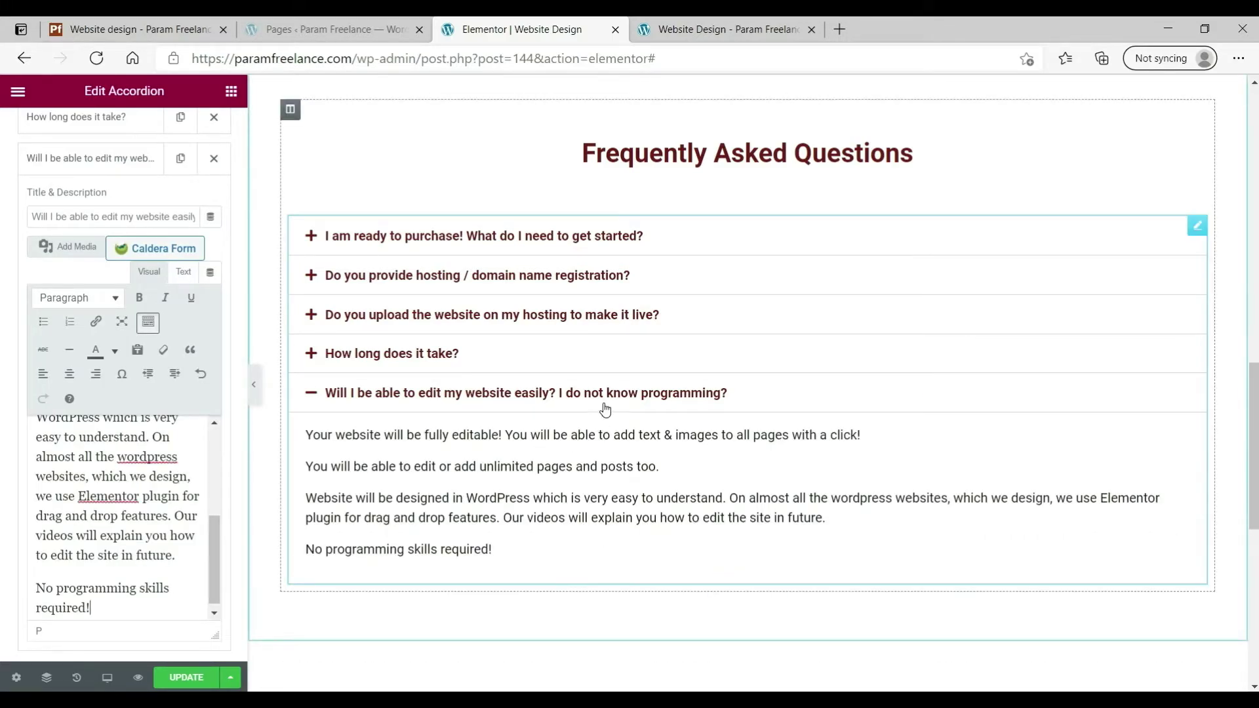
left_click(603, 402)
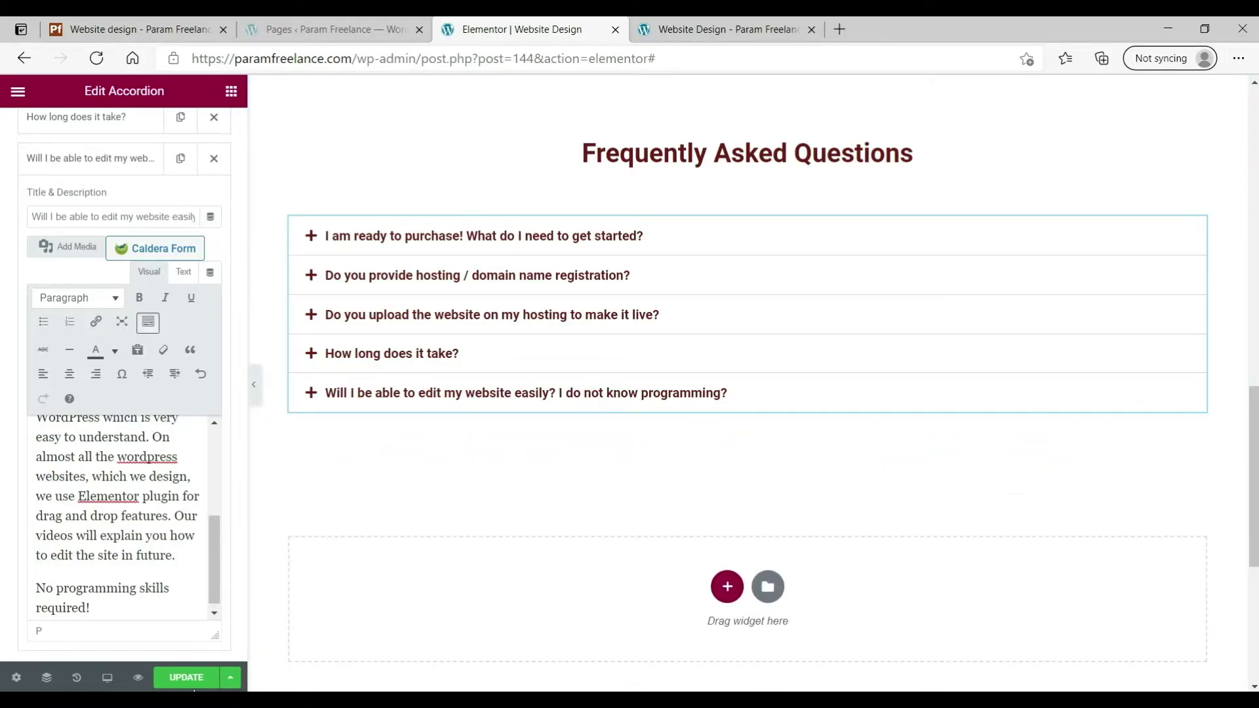
- Reload the live Website Design page and review its FAQ accordion by expanding several answers, along with the pricing section and page layout
left_click(722, 29)
left_click(95, 59)
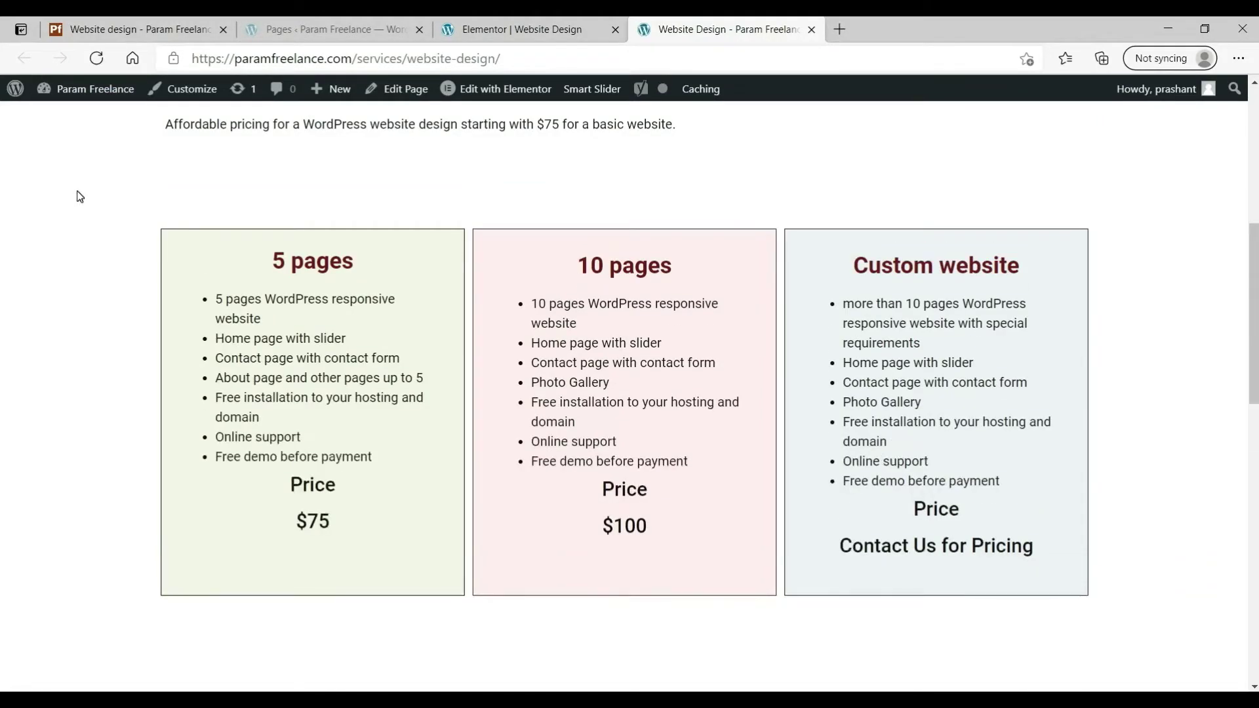
scroll(77, 197, "down", 7)
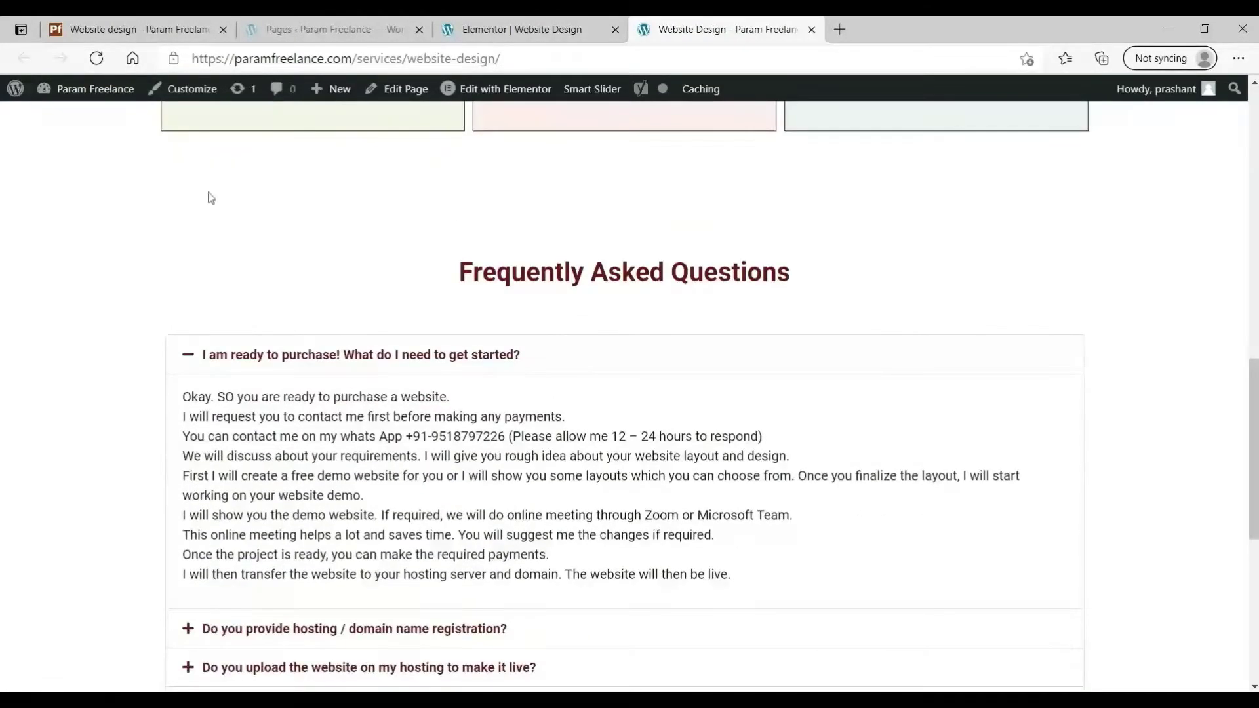
scroll(505, 248, "down", 3)
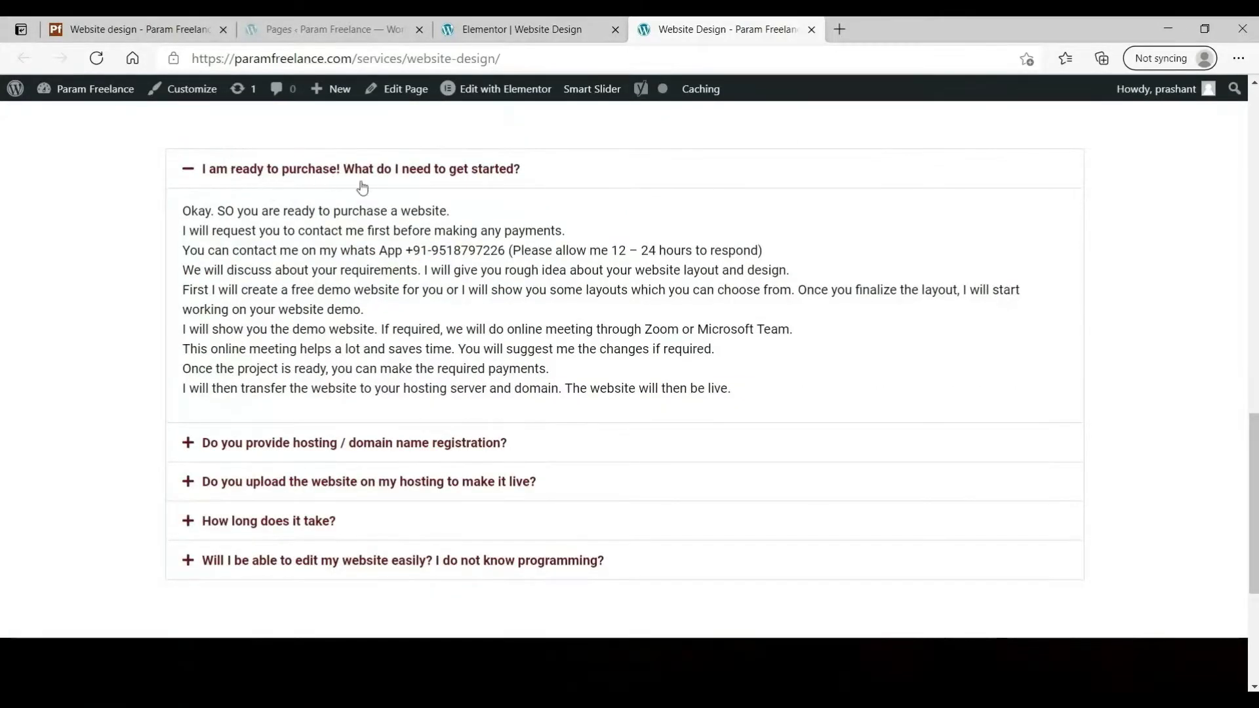
left_click(367, 172)
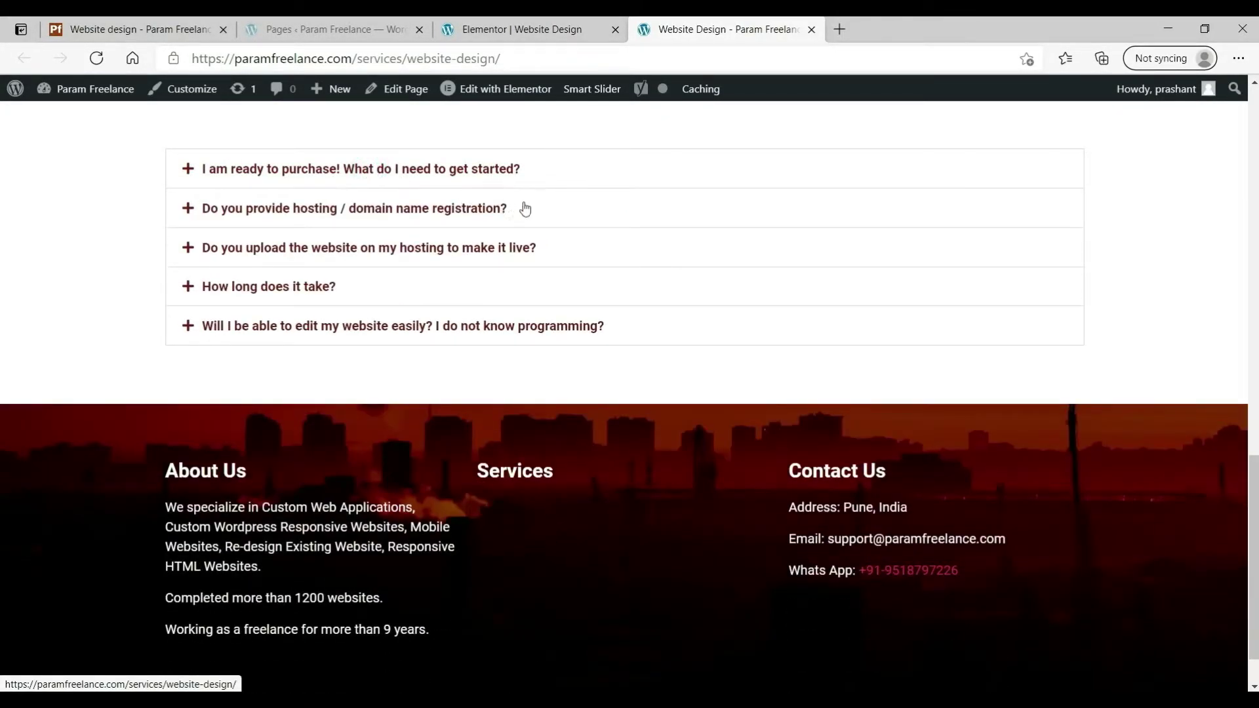
left_click(552, 209)
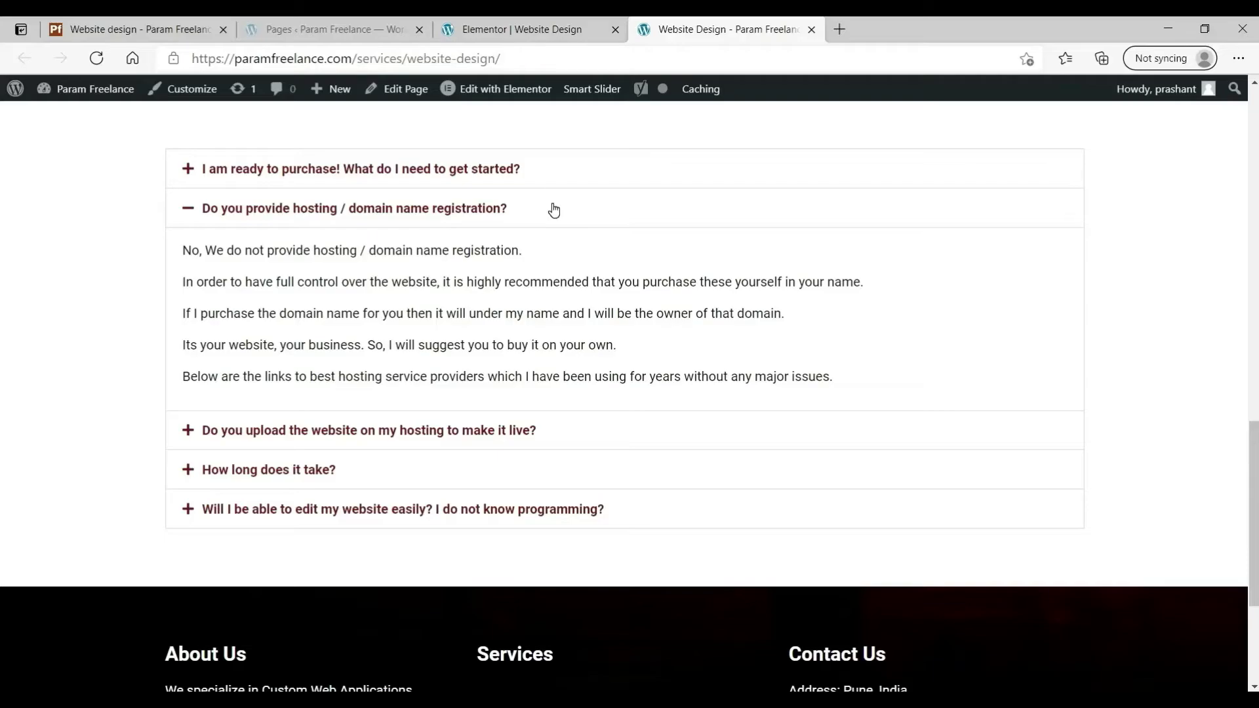
left_click(554, 209)
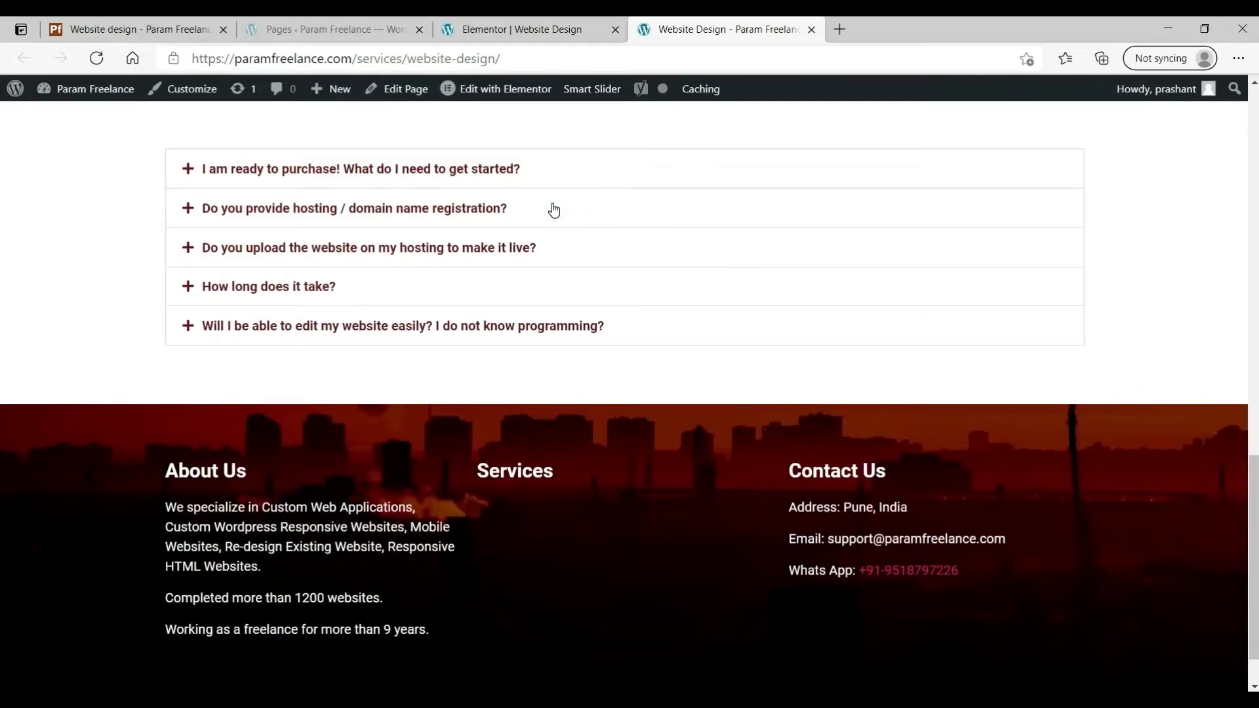
left_click(553, 207)
left_click(565, 439)
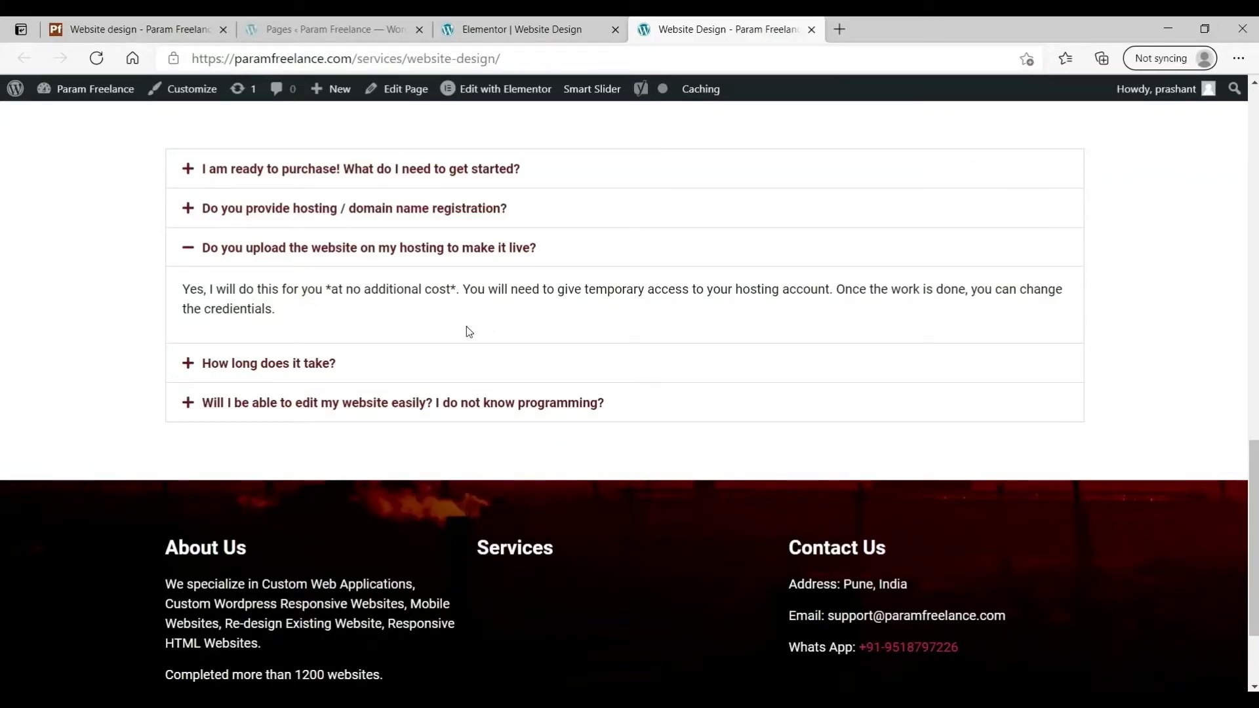
scroll(468, 331, "up", 15)
scroll(468, 345, "down", 3)
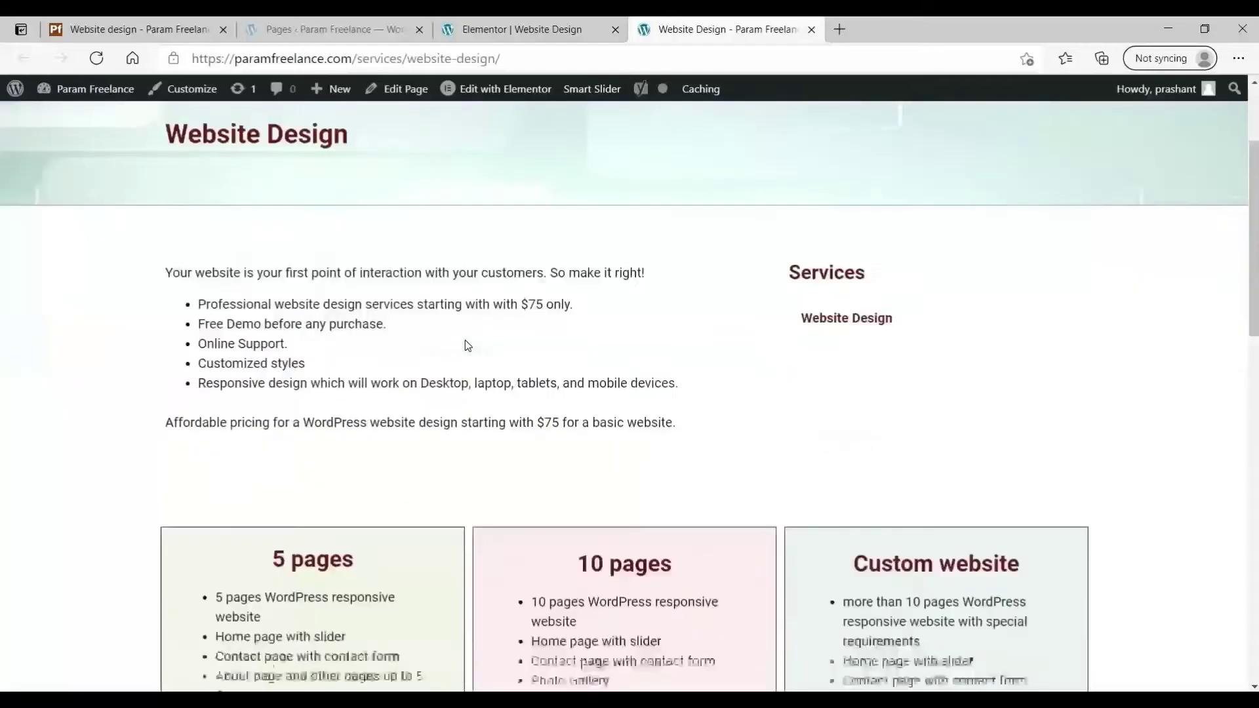
scroll(468, 345, "down", 3)
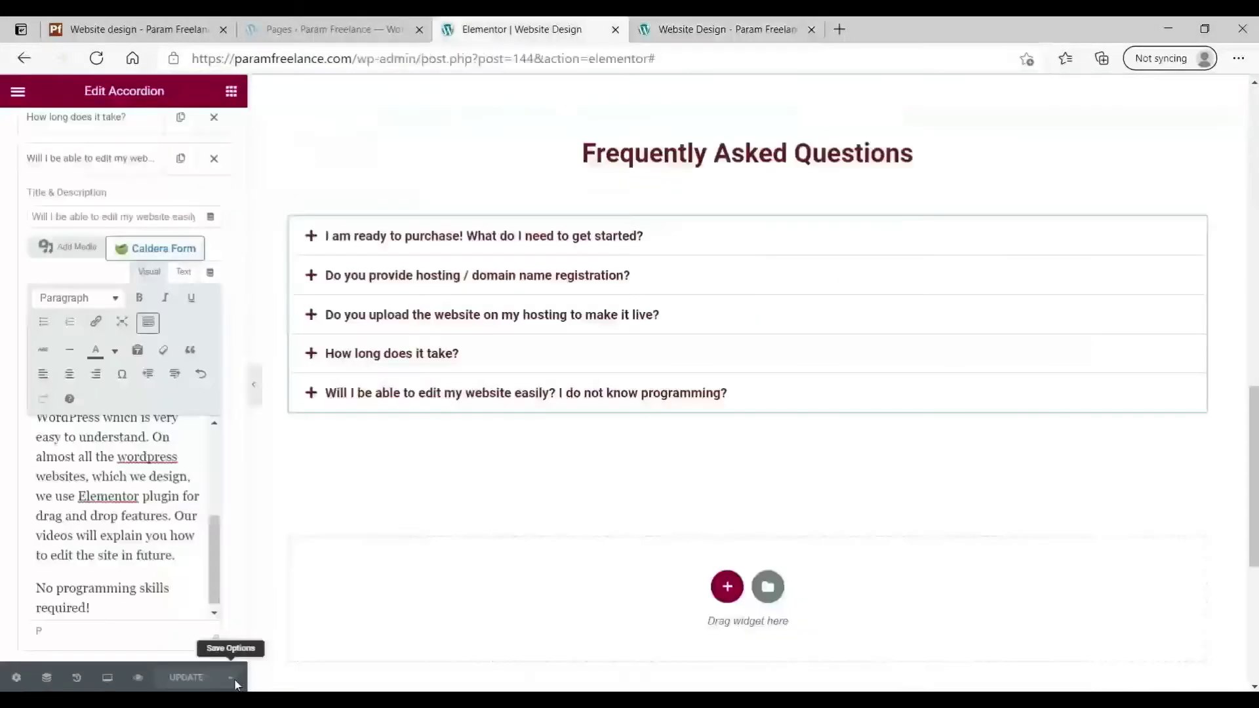
- Save the Website Design page to the Elementor library as a template named "Services page" and close the library
left_click(230, 677)
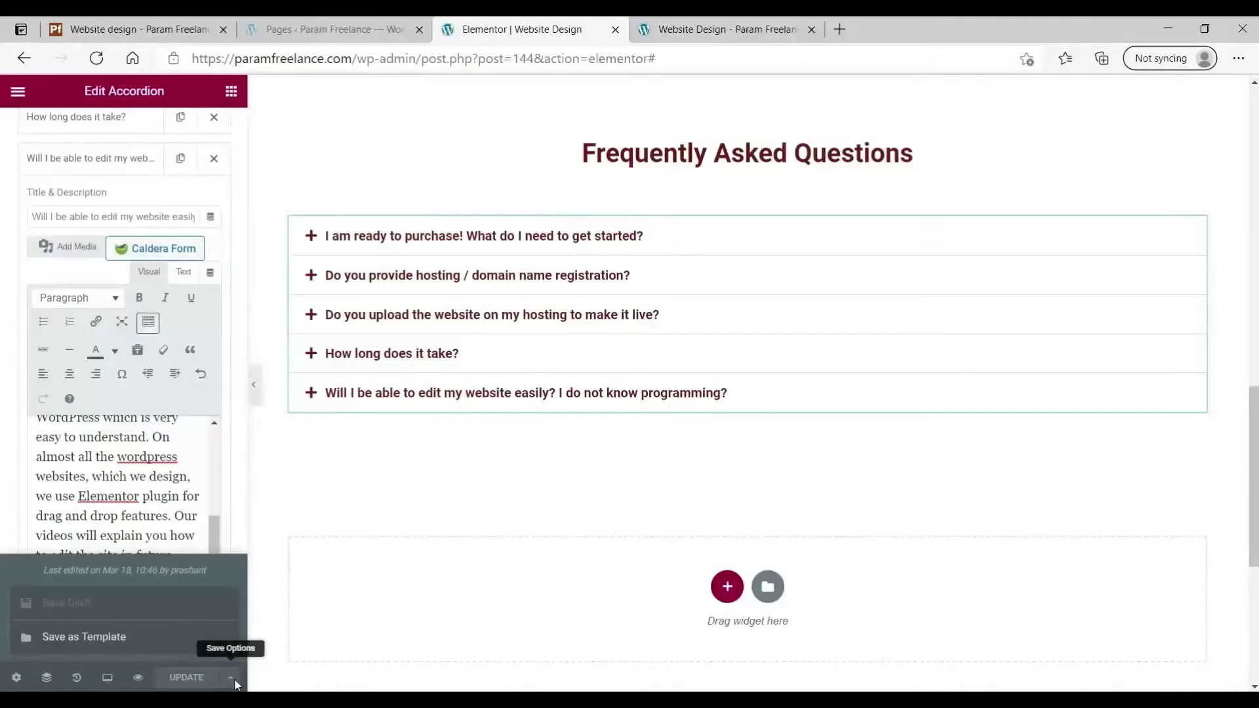
left_click(109, 637)
left_click(475, 411)
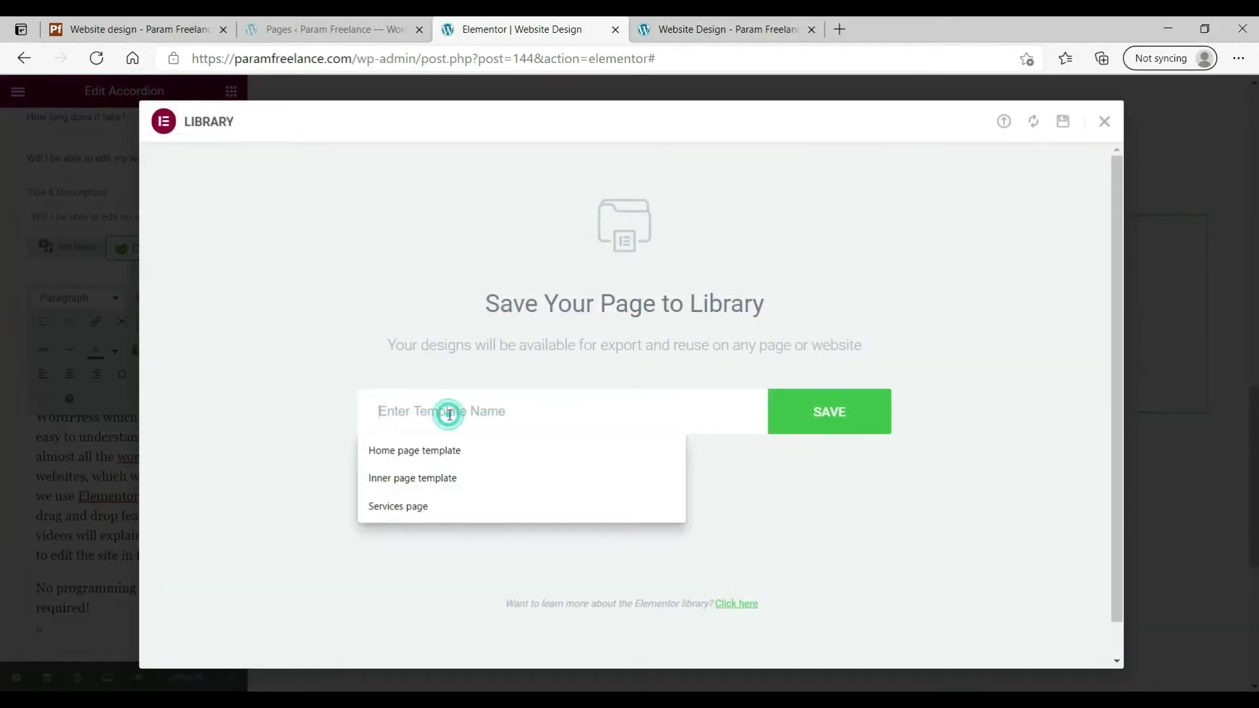
left_click(425, 507)
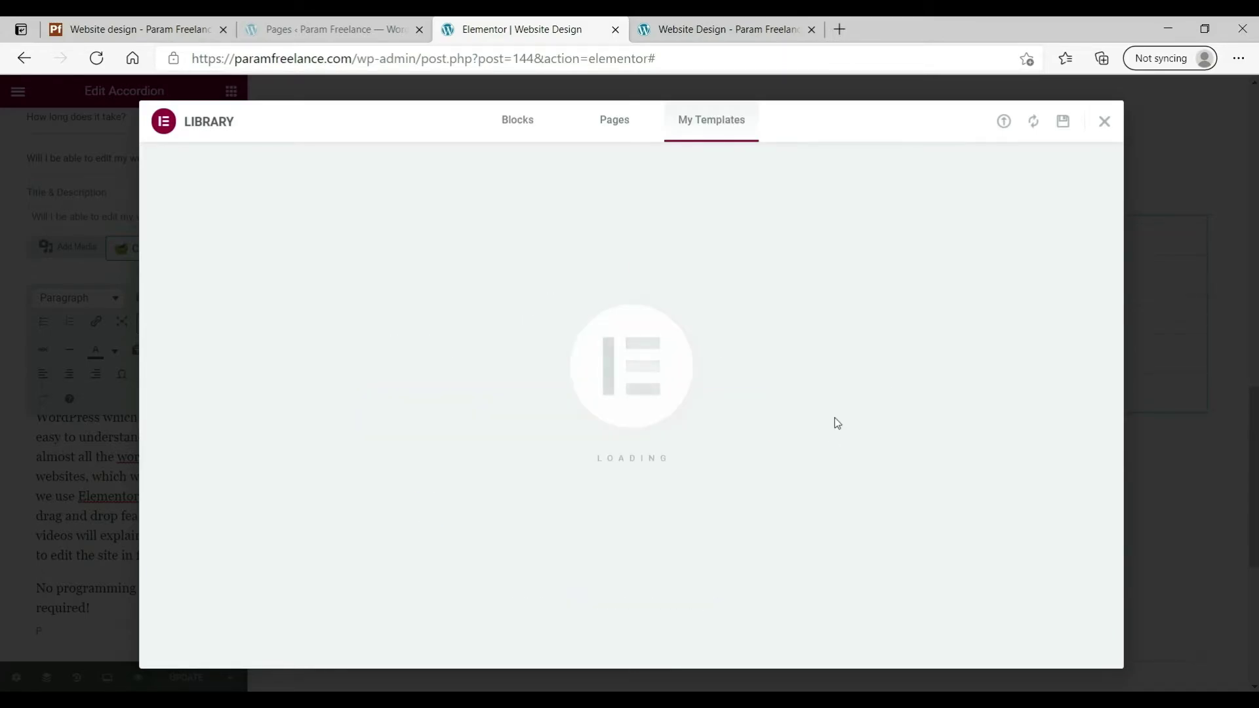
left_click(1106, 131)
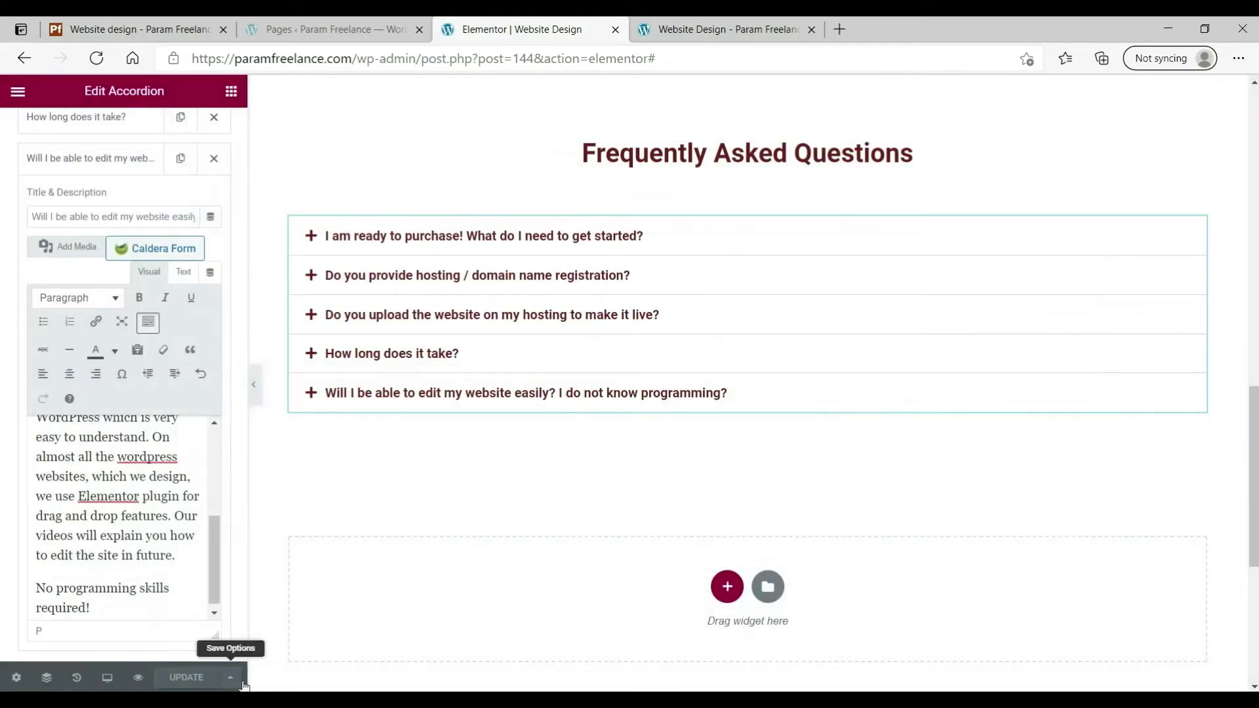
left_click(235, 677)
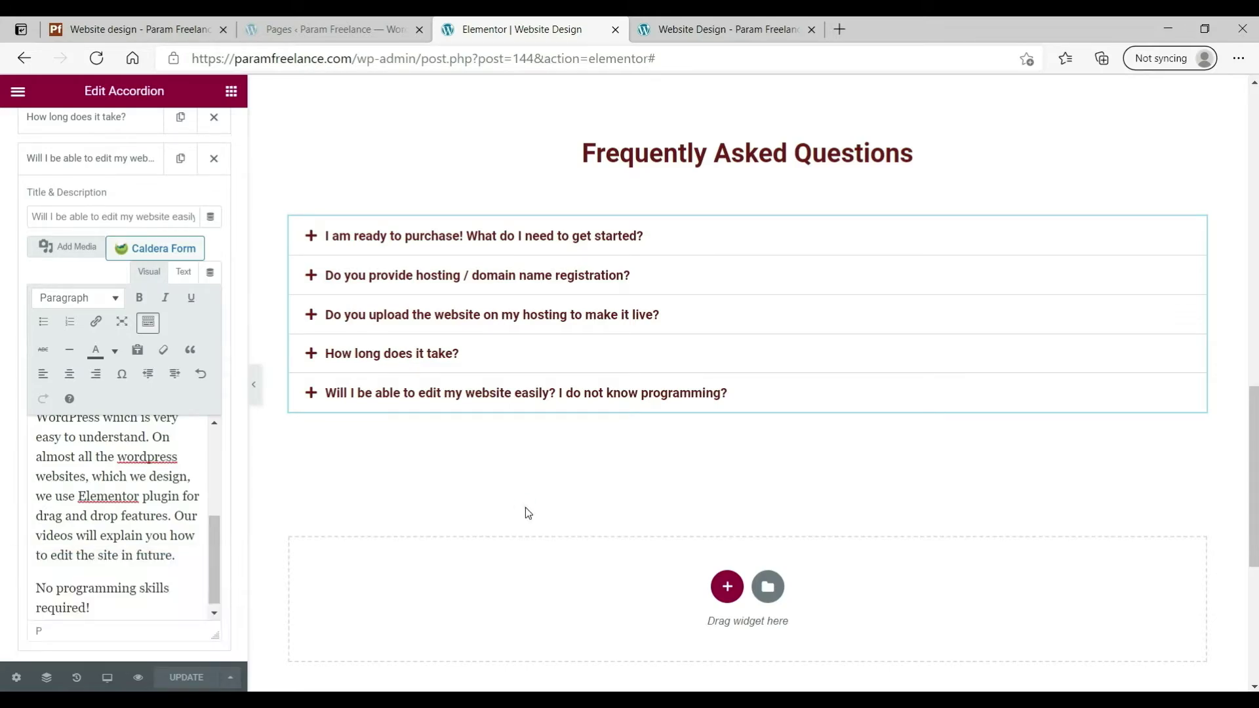
- Create a new WordPress page from the live site and title it "E-commerce Website"
left_click(721, 29)
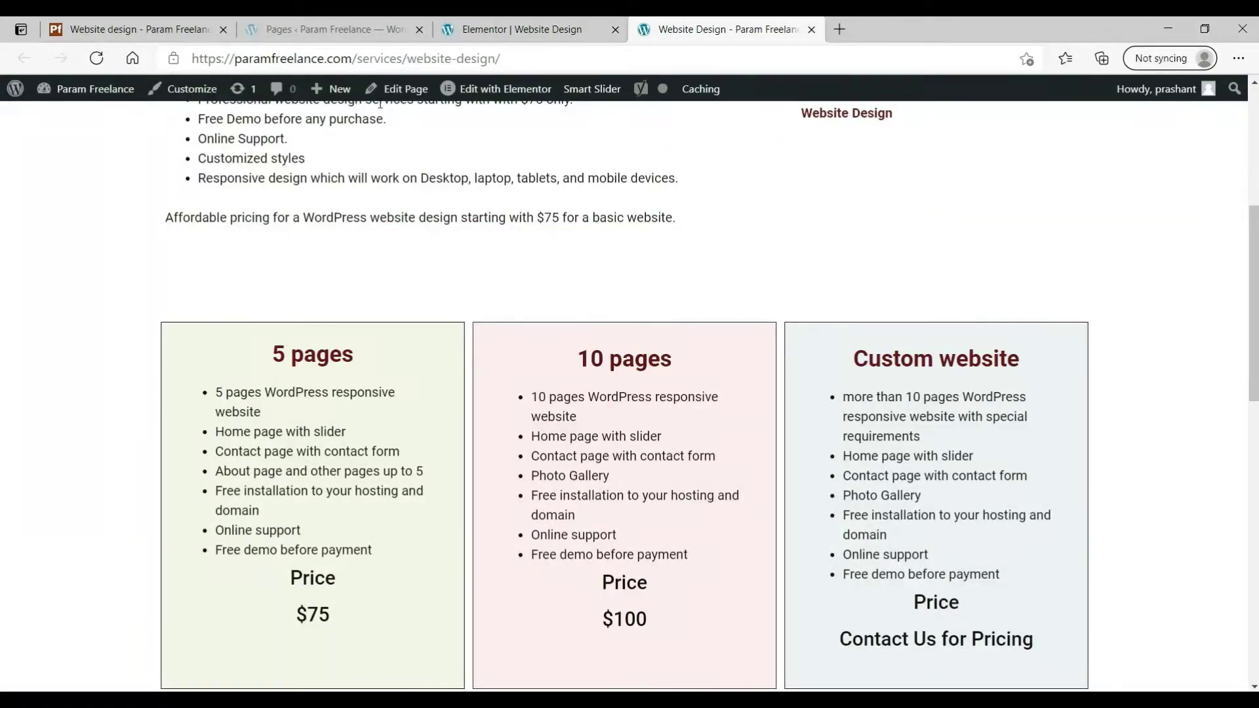
mouse_move(334, 92)
left_click(330, 162)
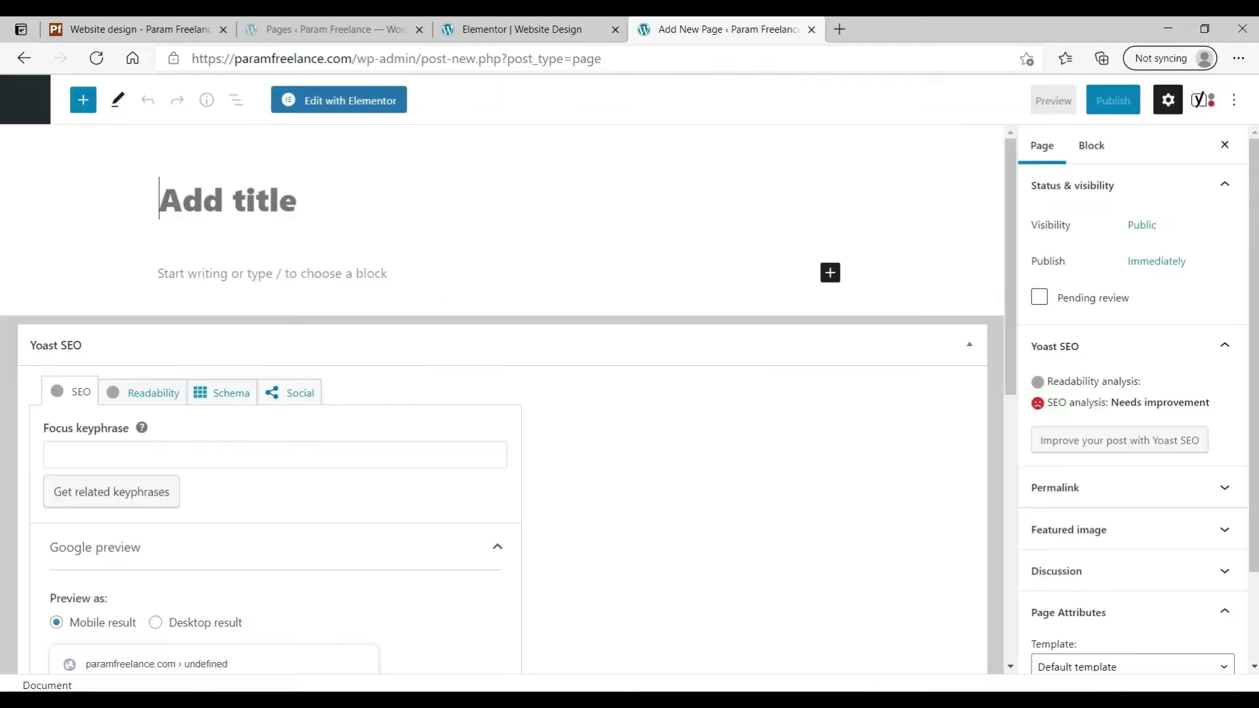
mouse_move(572, 683)
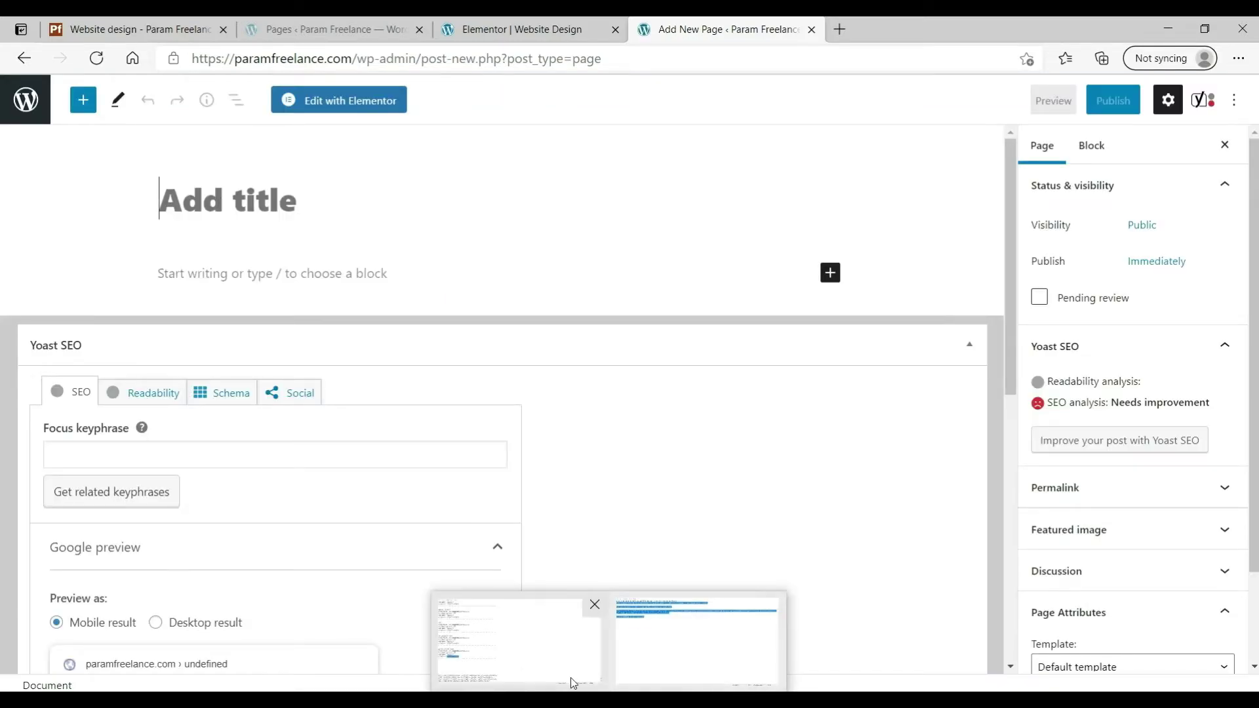
left_click(348, 183)
type("E-co")
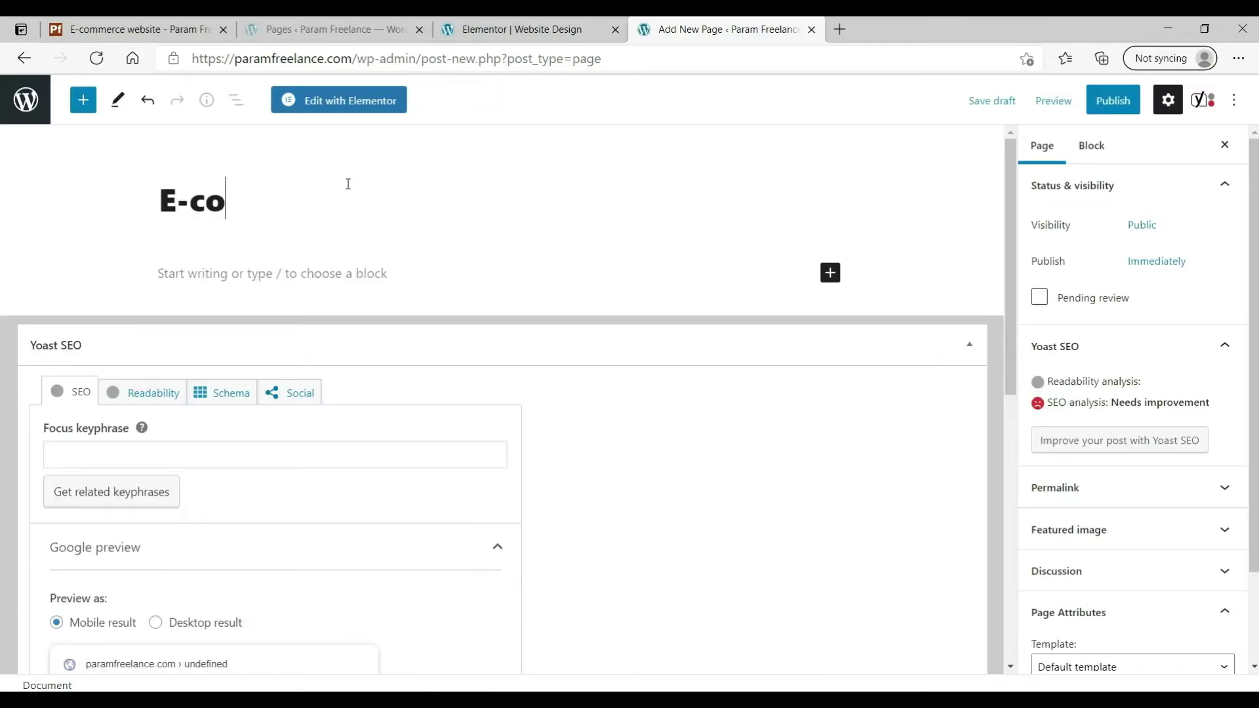
type("mmerce Website")
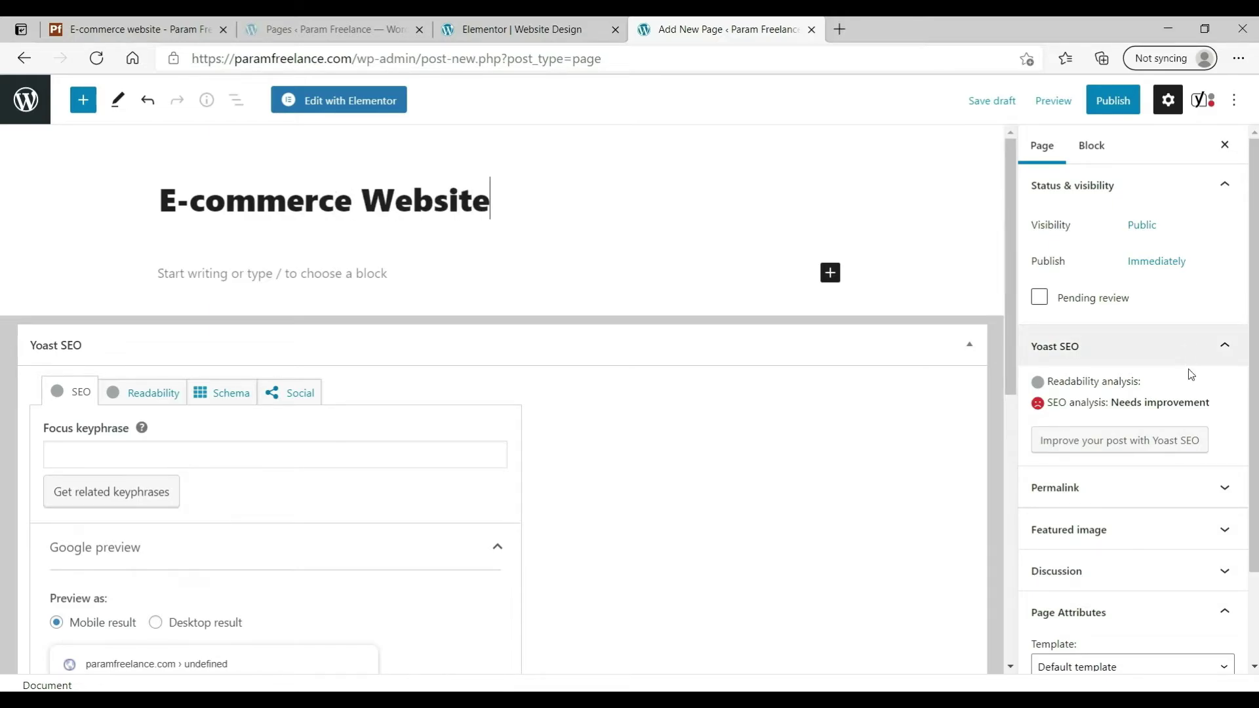
- Publish the page with the Elementor Full Width template and Services as its parent page
scroll(1186, 373, "down", 2)
left_click(1116, 563)
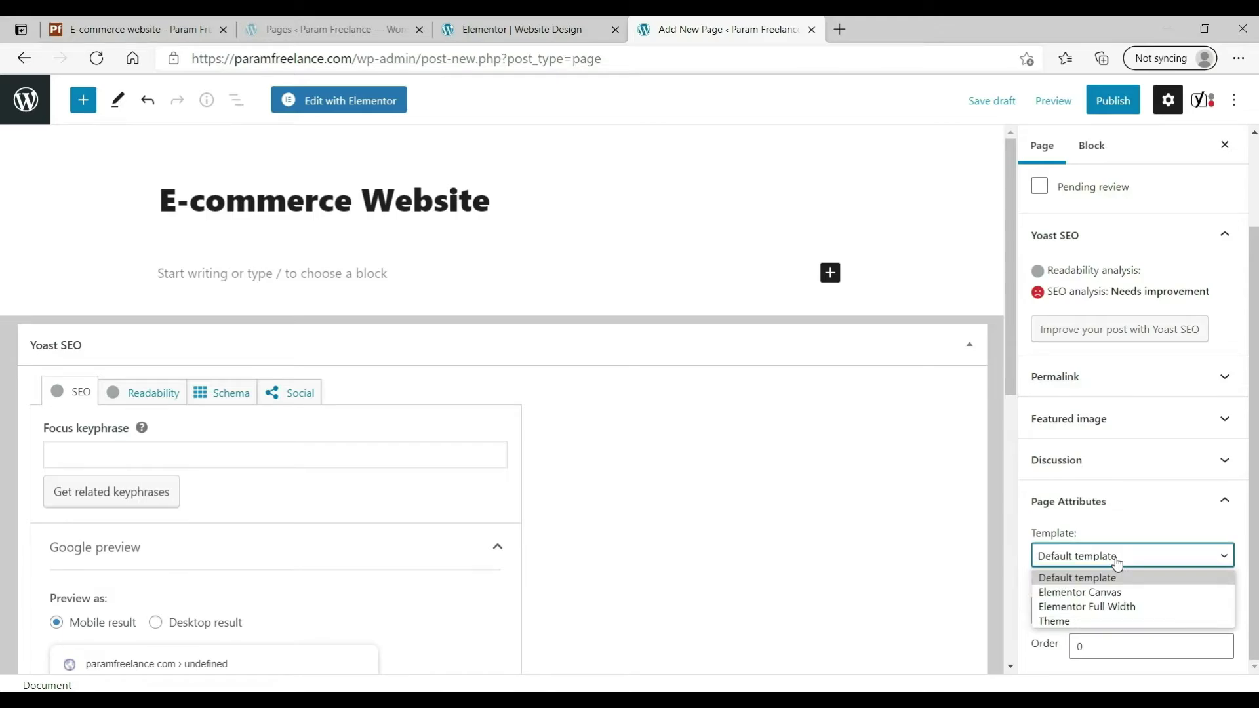
left_click(1137, 608)
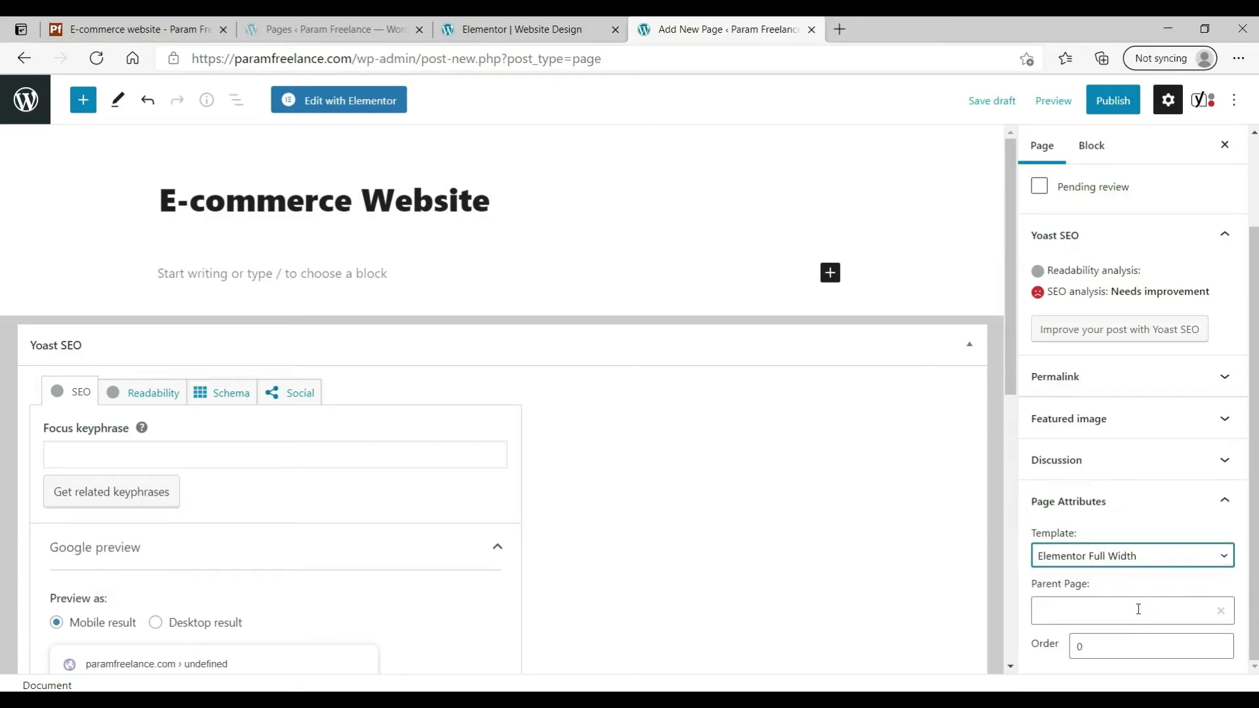
left_click(1139, 609)
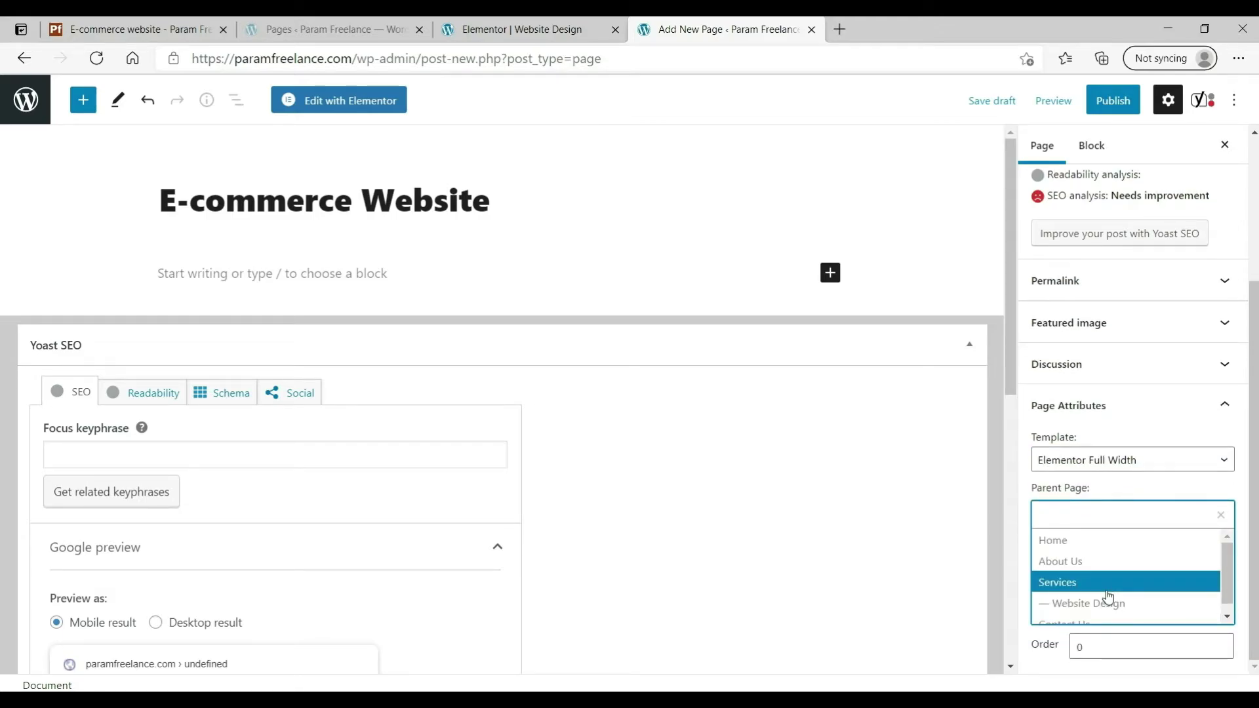
left_click(1104, 585)
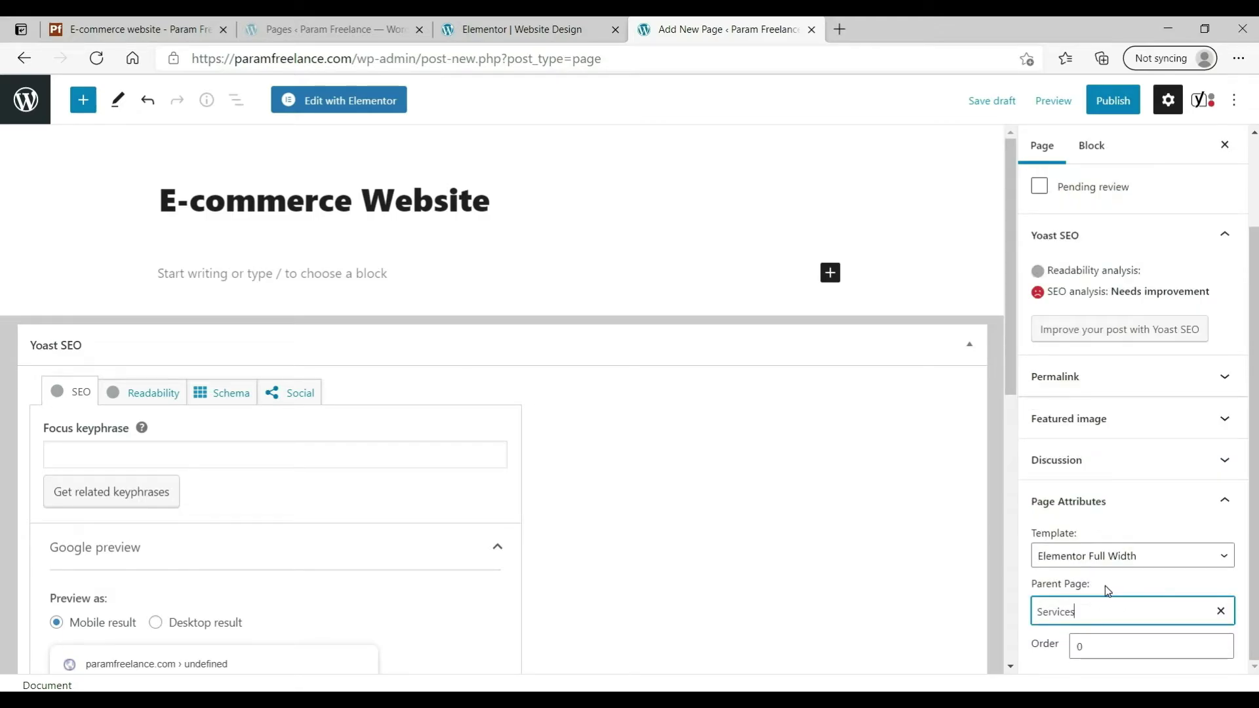
left_click(1123, 107)
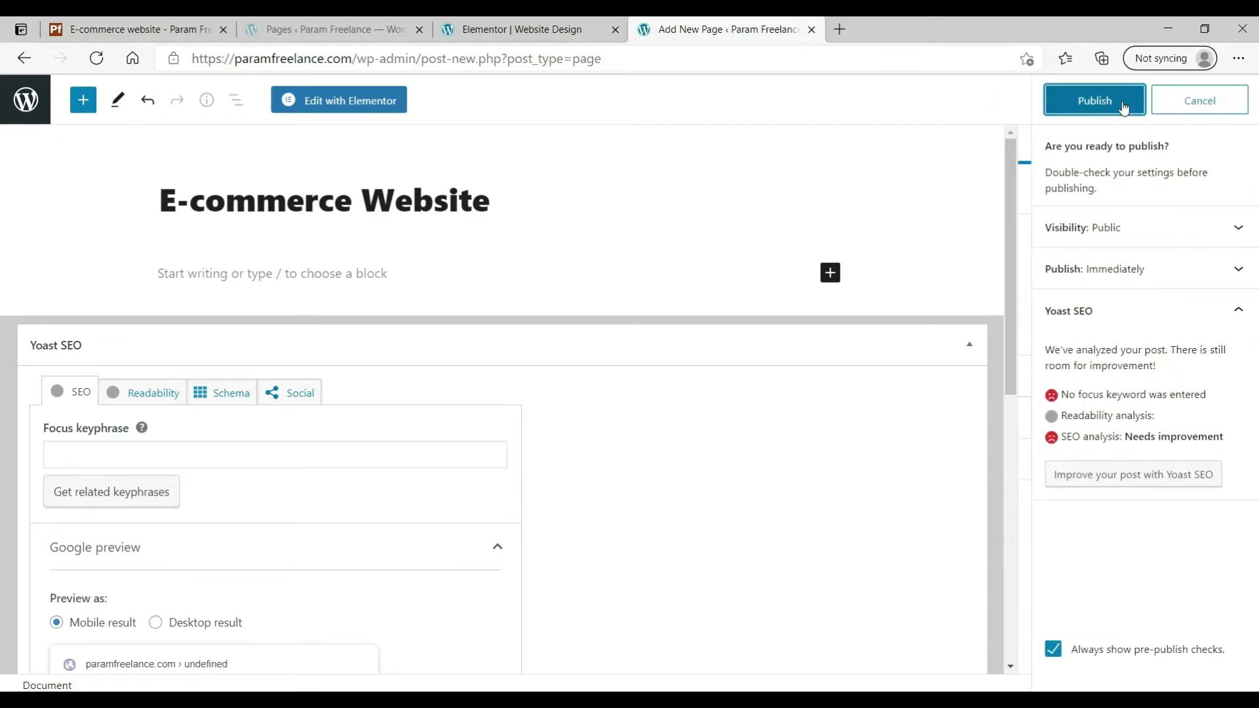
left_click(1122, 104)
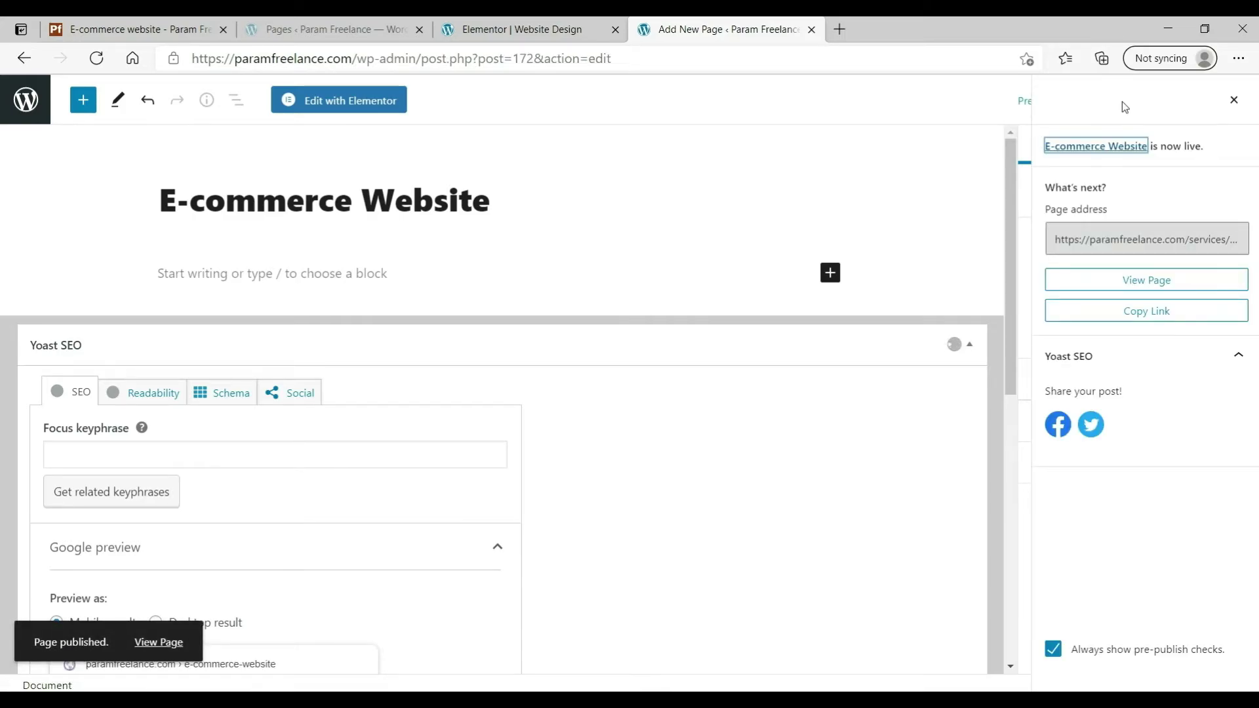
- Open the page in Elementor and insert the saved "Services page" template, including its document settings
left_click(346, 105)
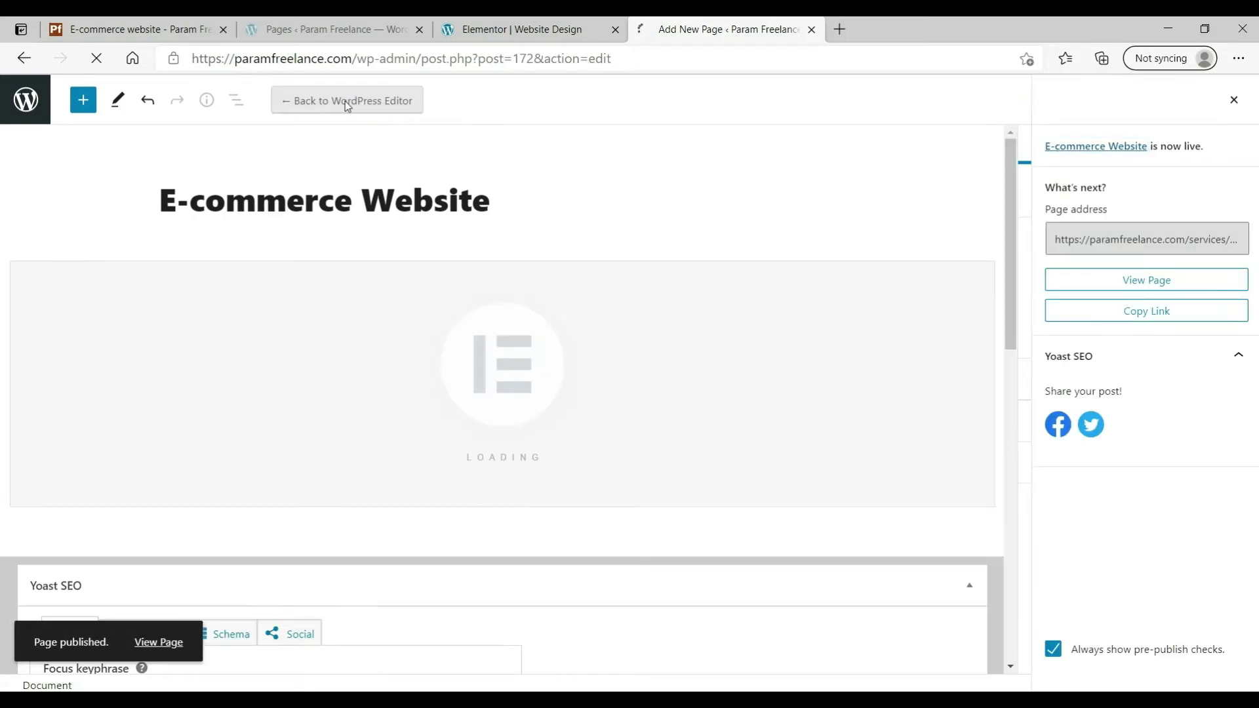
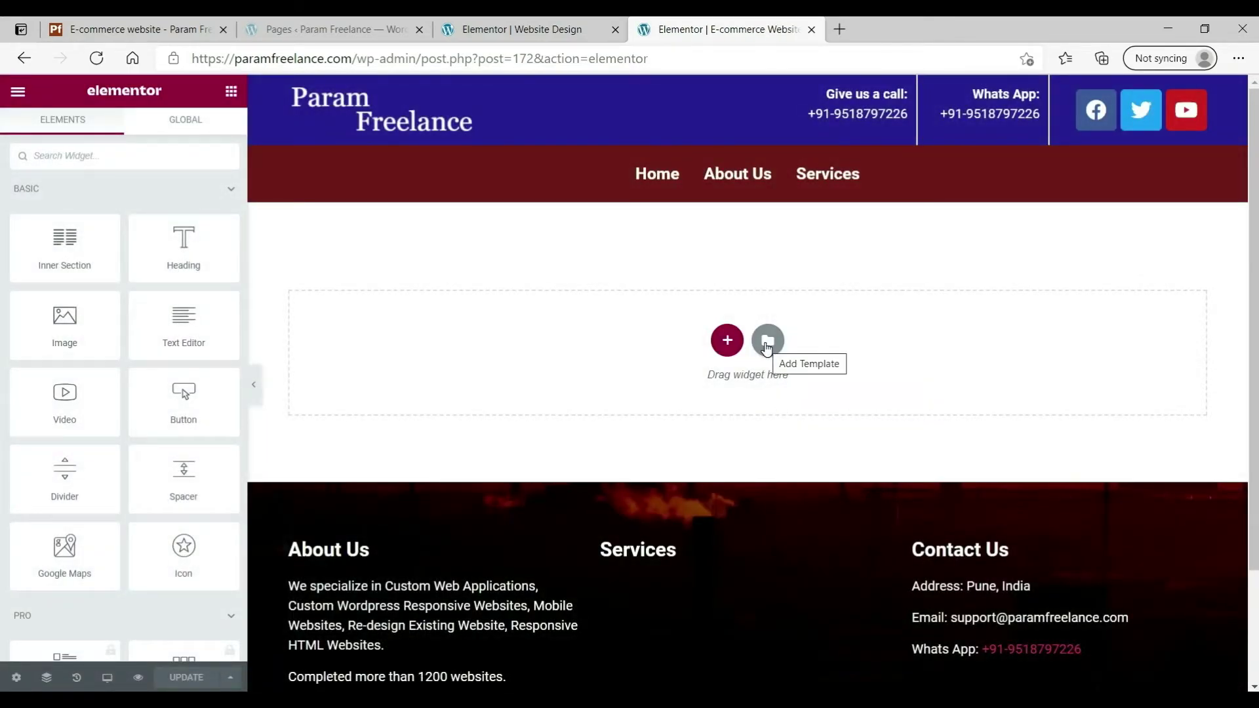
left_click(766, 344)
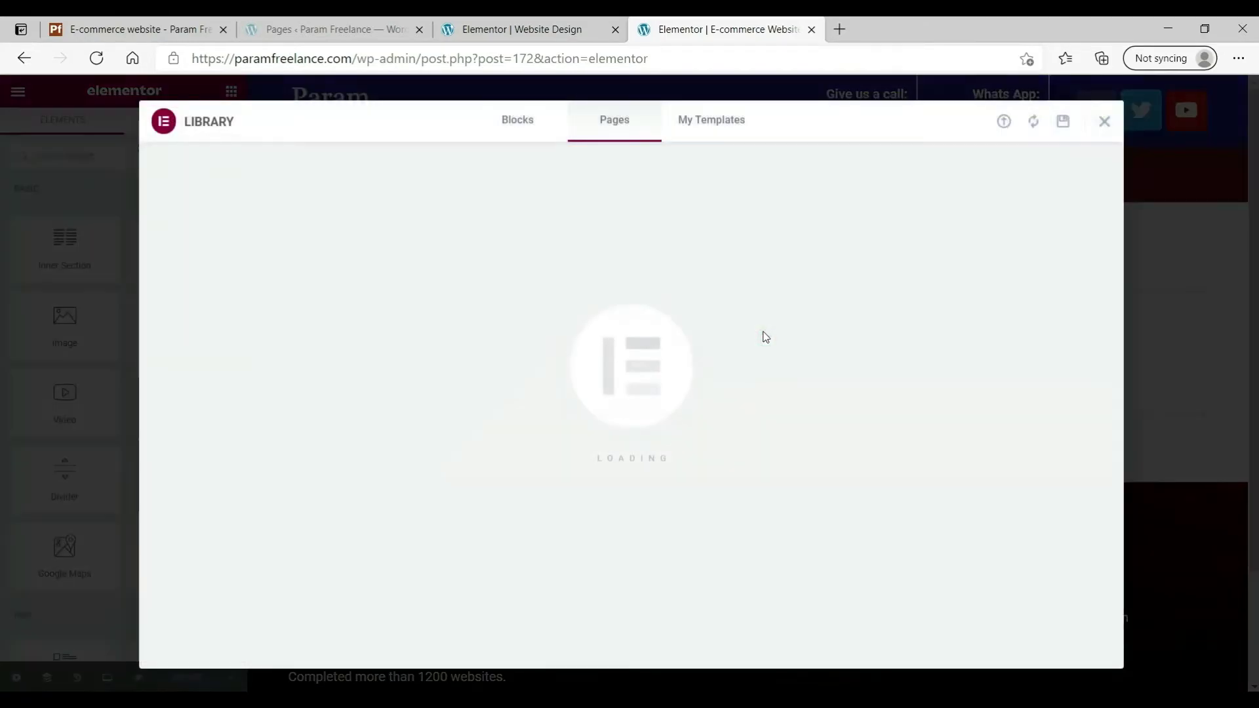
left_click(726, 135)
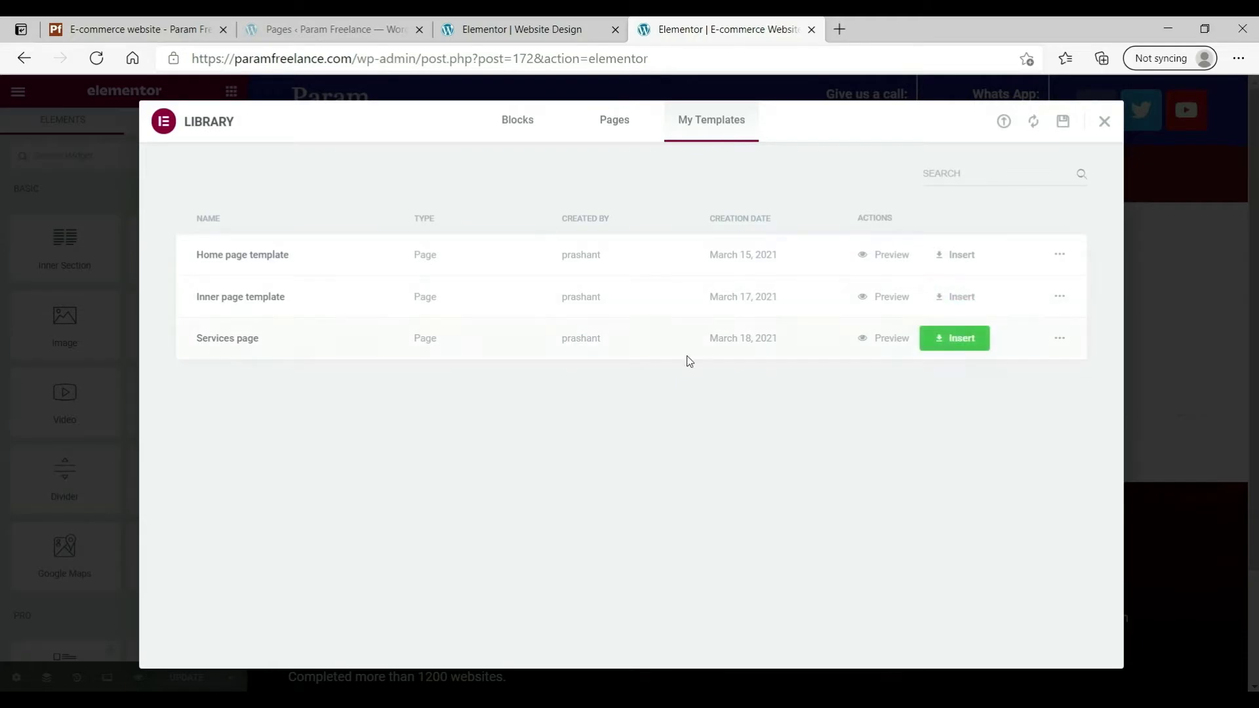
left_click(945, 347)
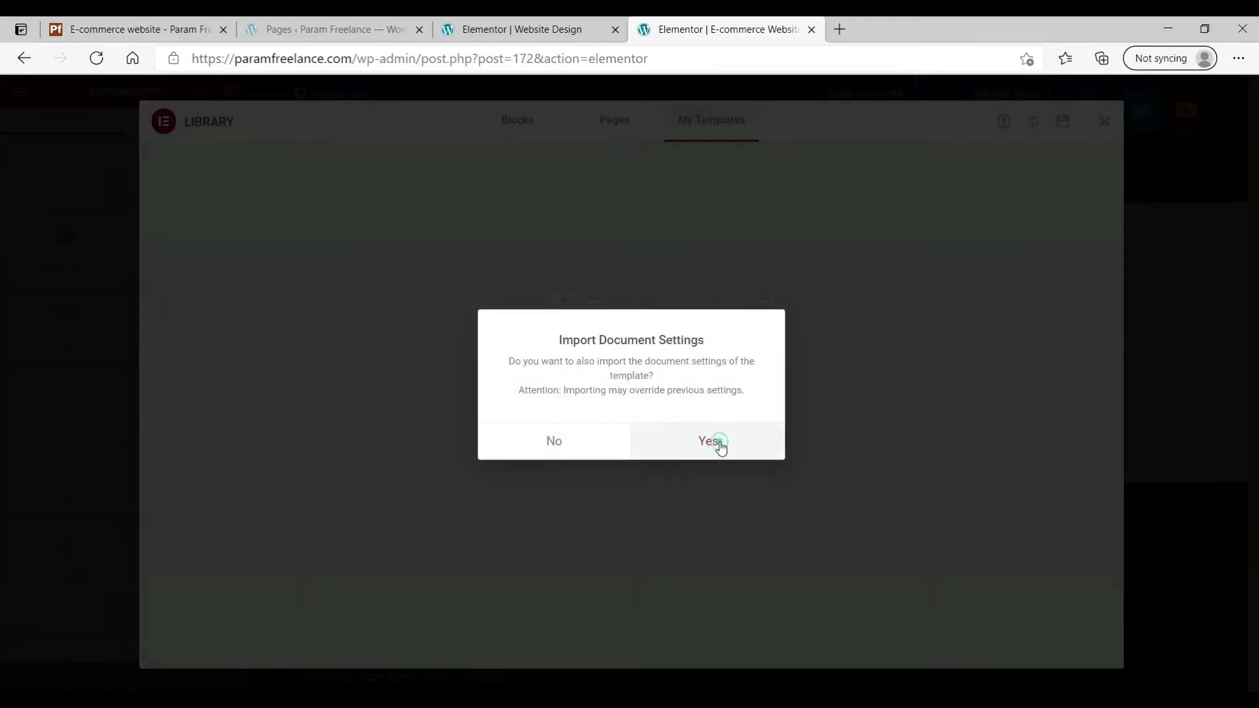
left_click(718, 444)
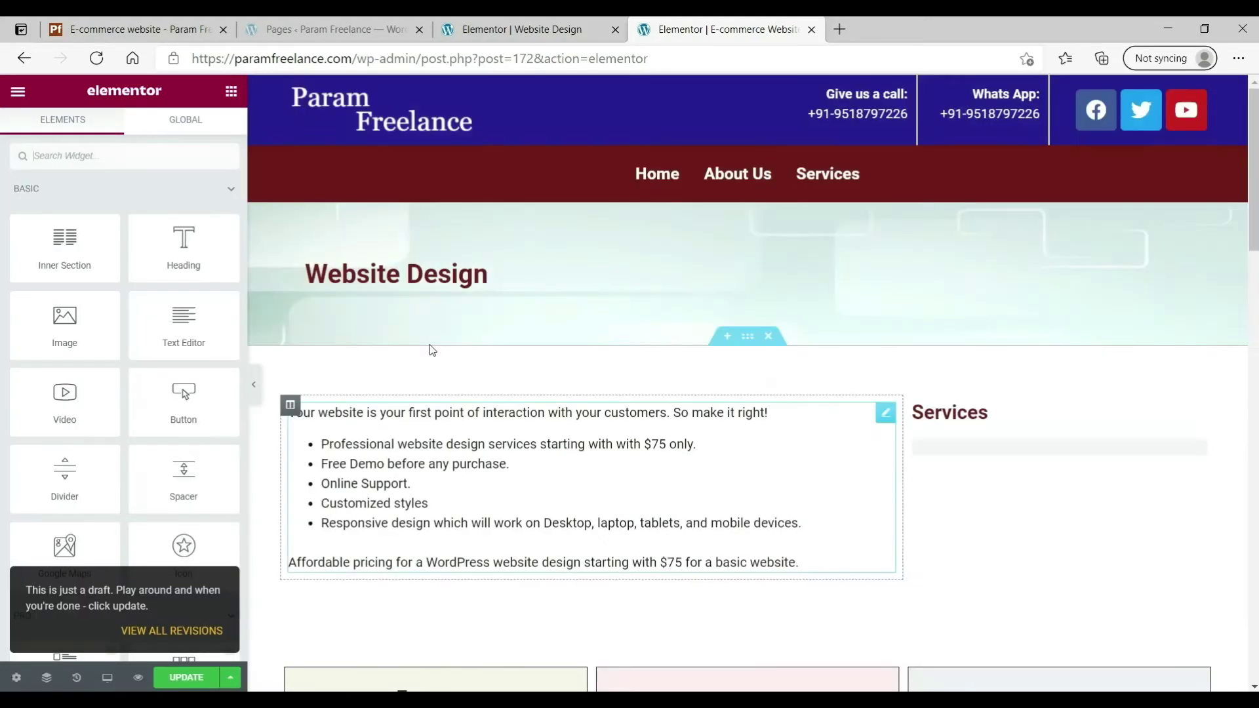
- Change the banner heading from the template to "E-commerce Websites"
left_click(421, 279)
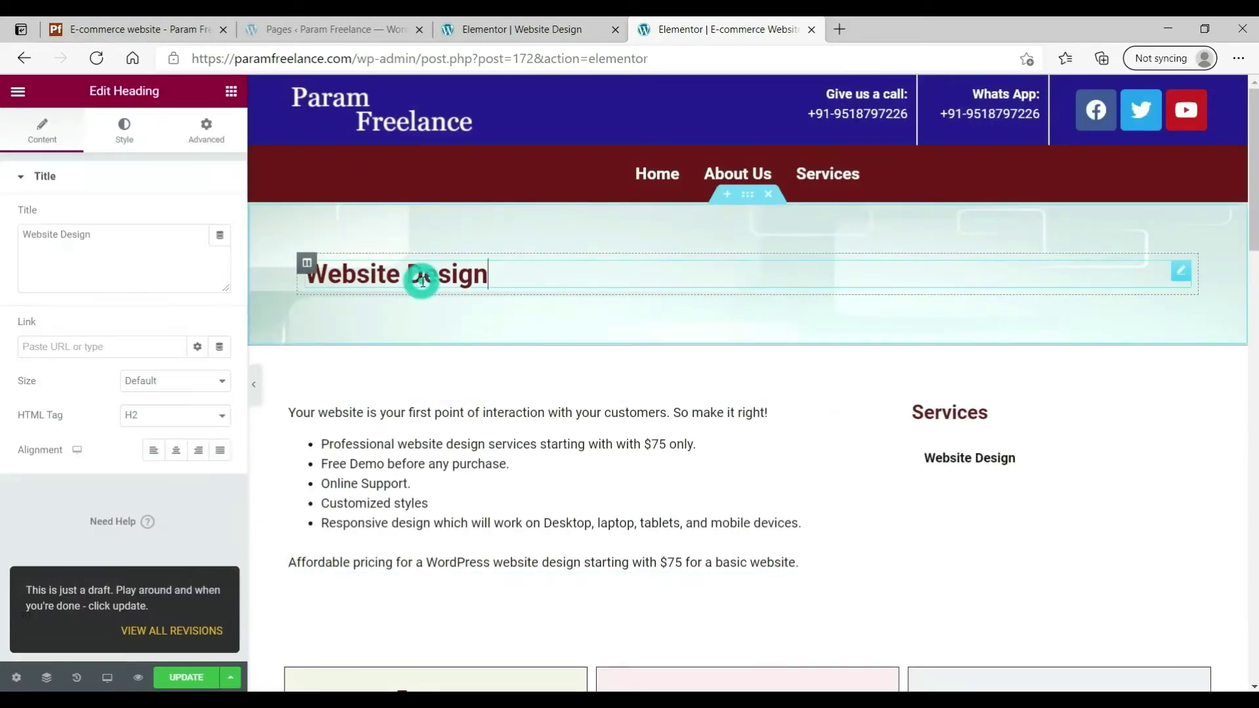
triple_click(132, 236)
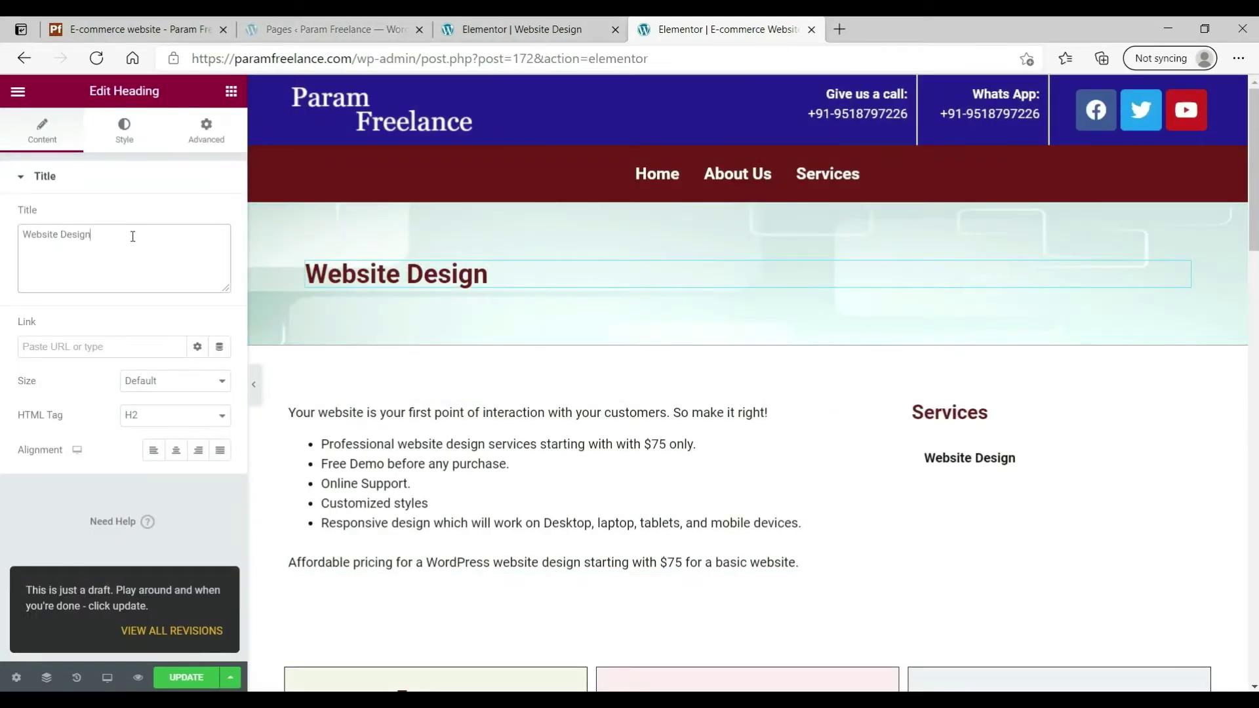
type("E-commerce Websites")
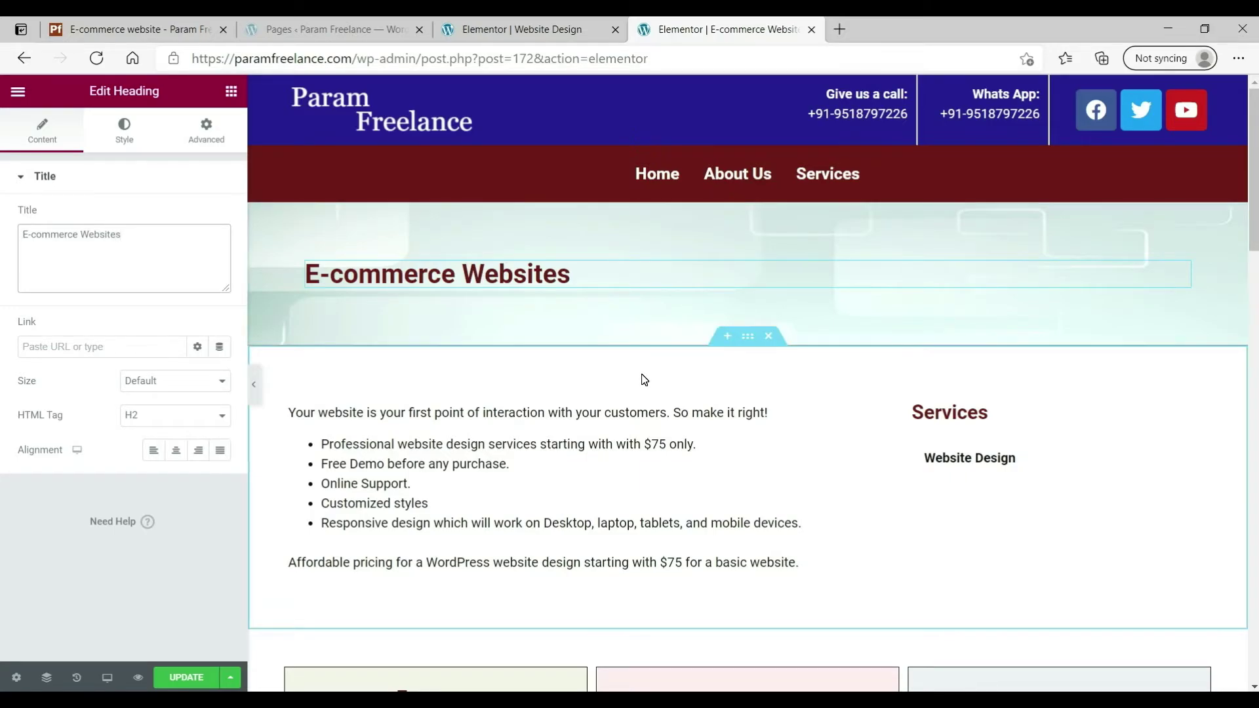
- Replace the introductory text block below the banner with the copied e-commerce description beginning "Are you planning to start selling your products online?"
scroll(644, 379, "down", 1)
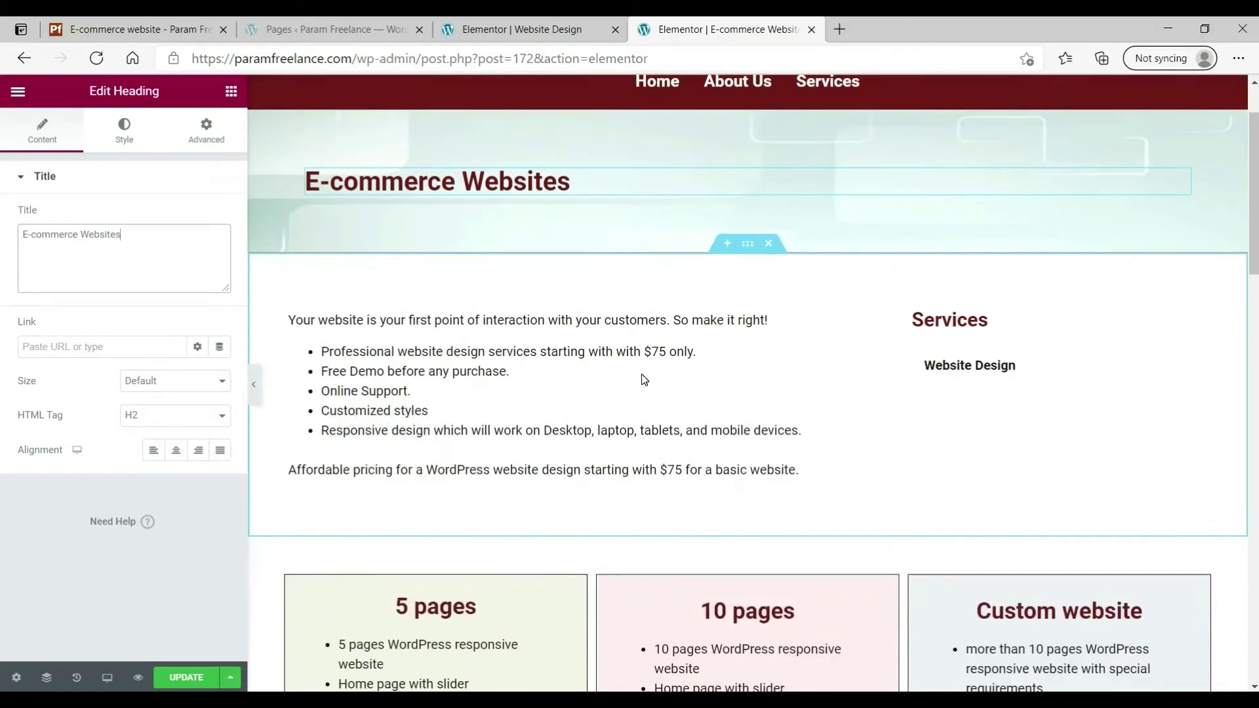
left_click(472, 328)
left_click(118, 467)
key("ctrl+a")
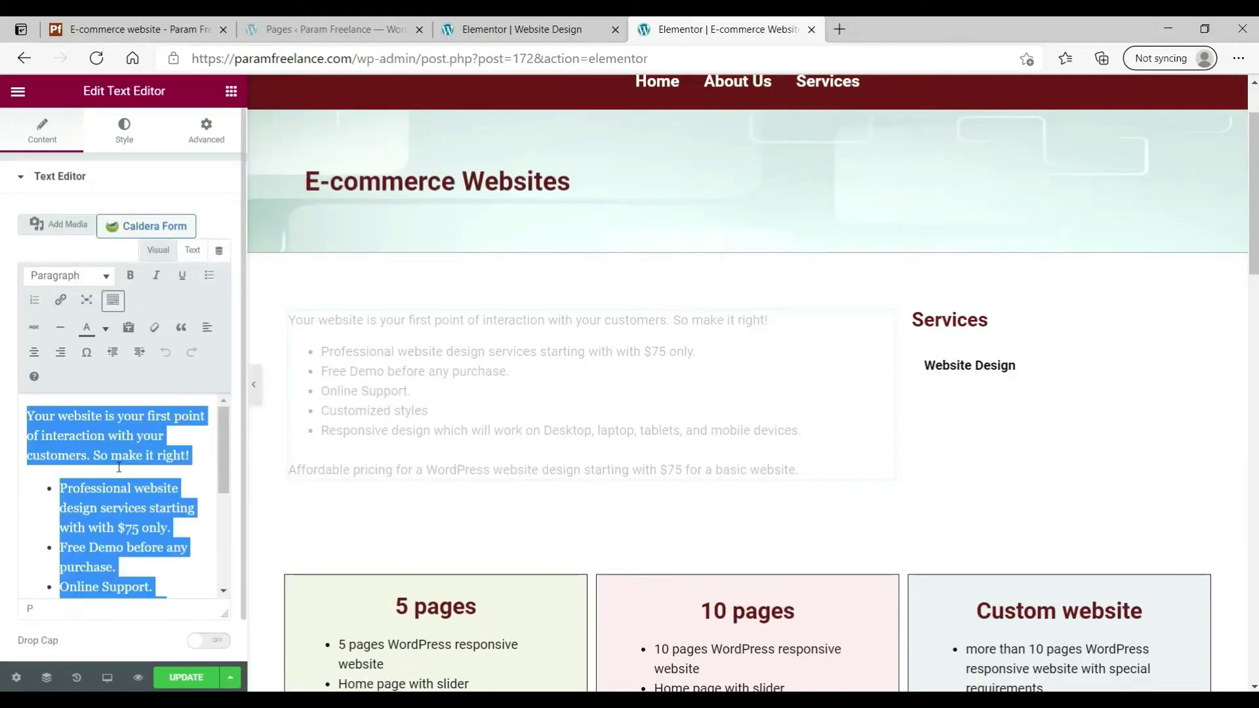
key("ctrl+v")
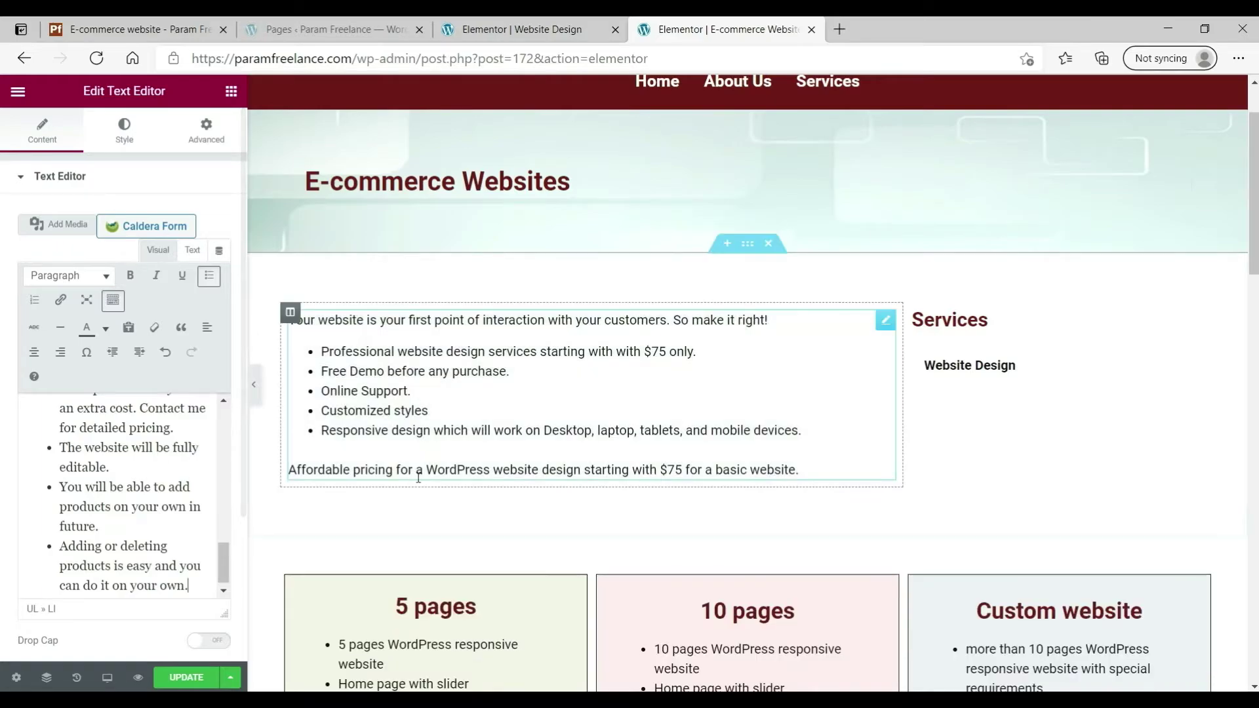
left_click(114, 486)
- Delete the three-column pricing section above the FAQ and update the page
scroll(723, 445, "down", 4)
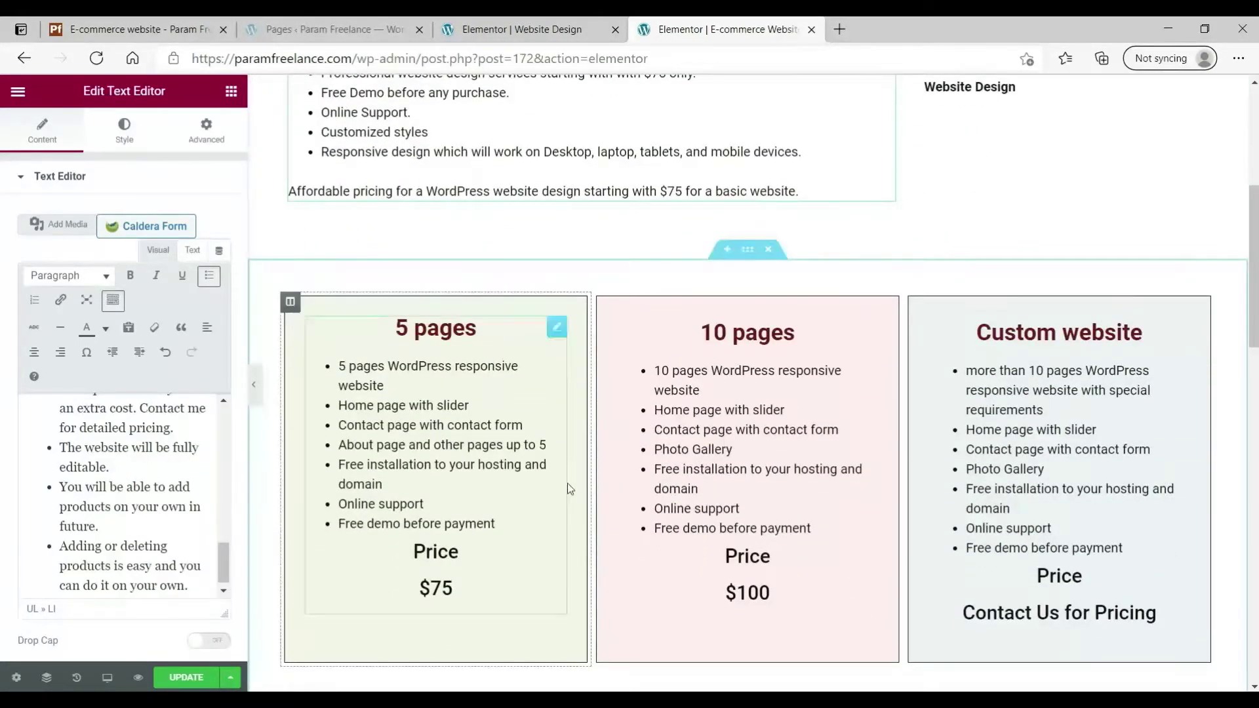
left_click(768, 250)
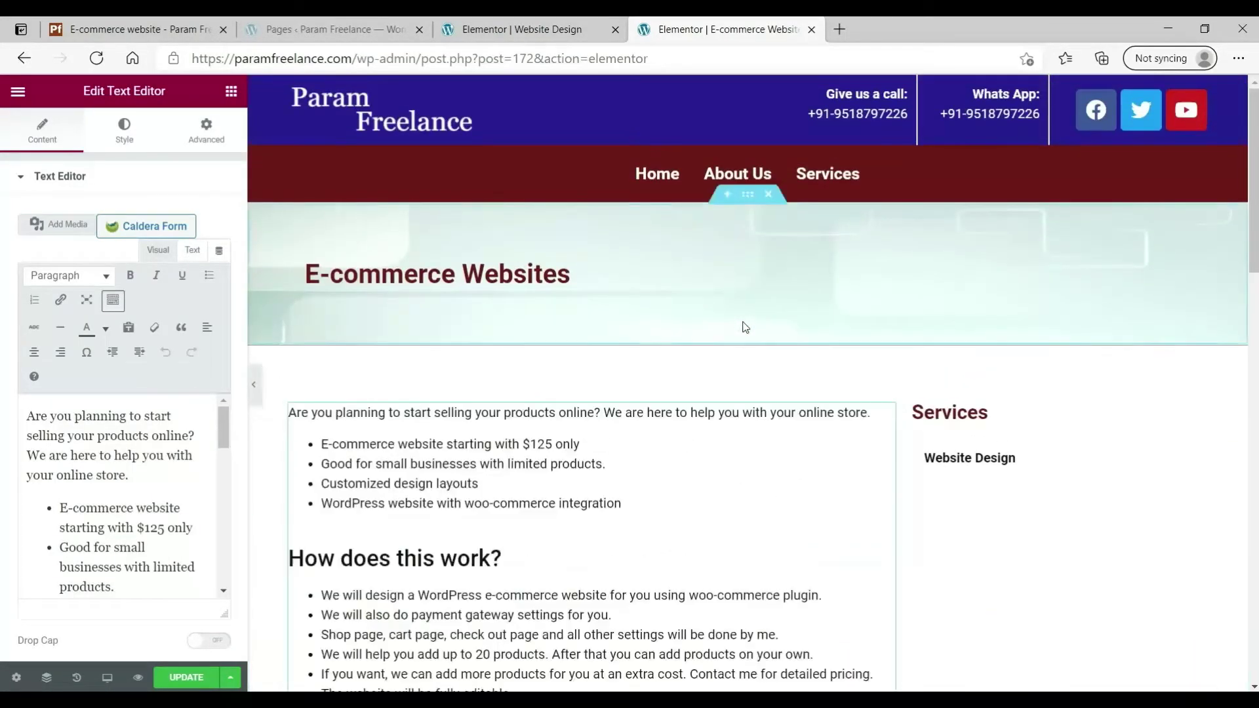
scroll(745, 326, "down", 10)
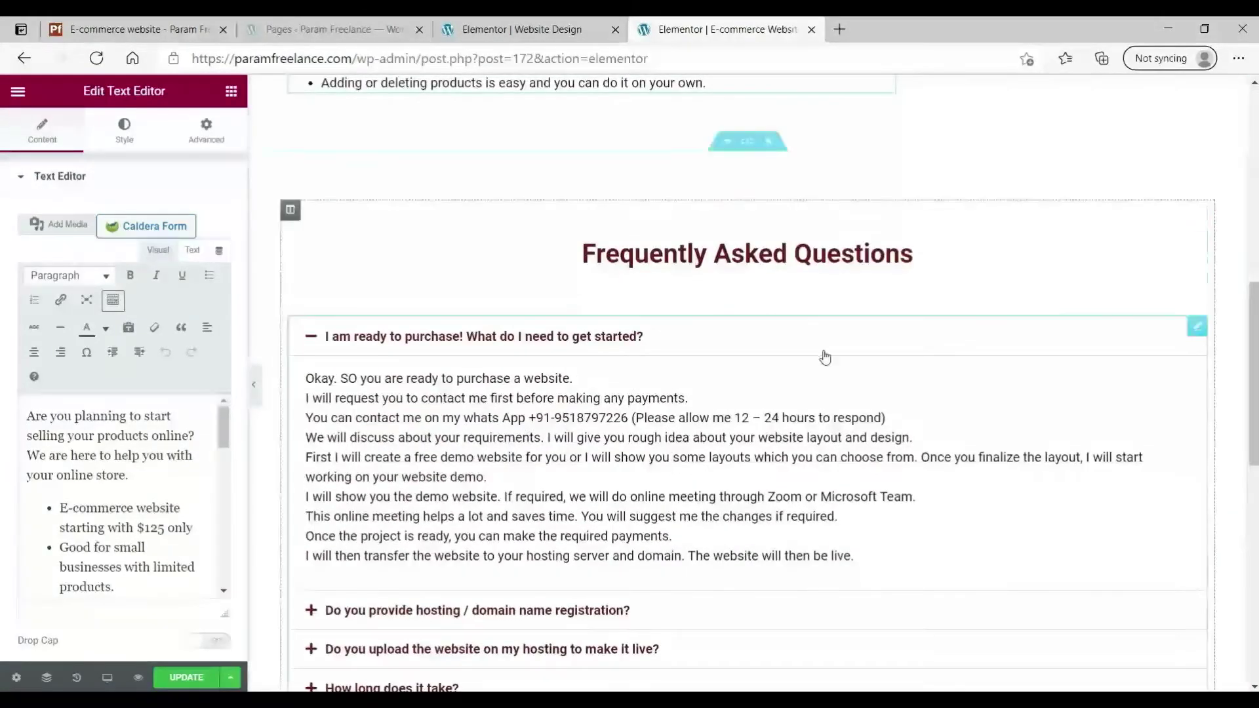
scroll(269, 576, "down", 8)
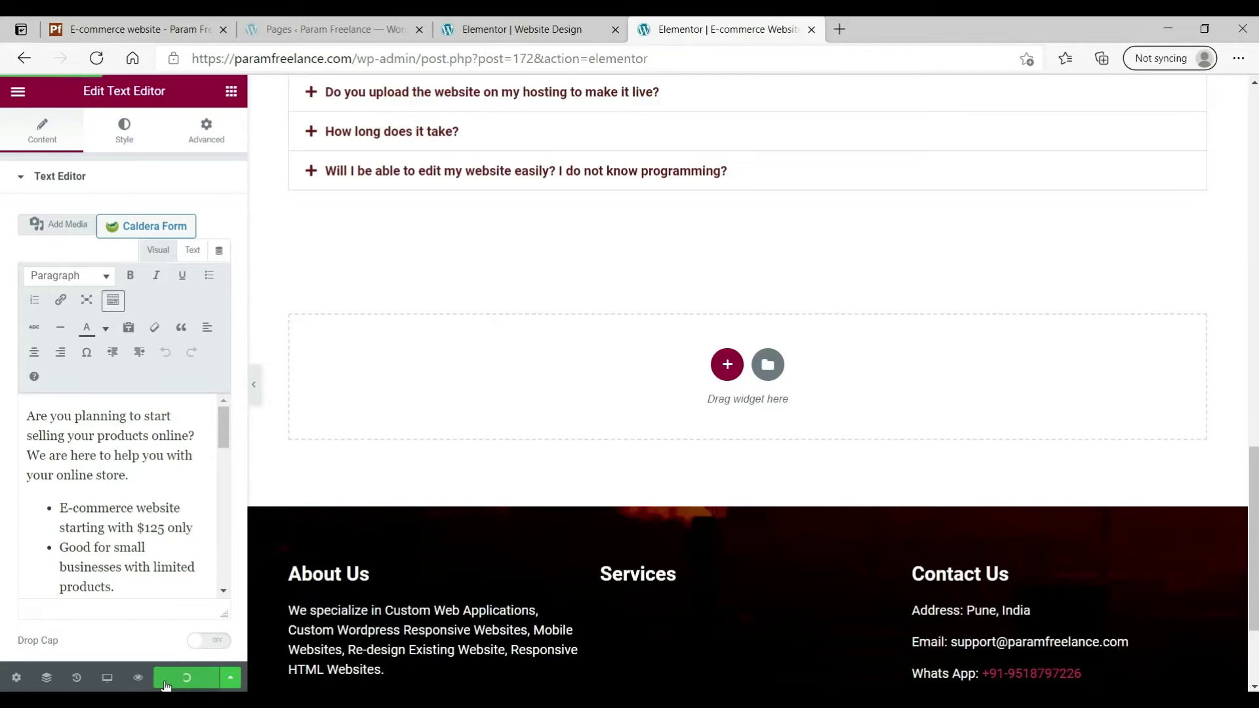
- Open the live E-commerce Website page and review its banner, description, Services sidebar and FAQ section
left_click(17, 91)
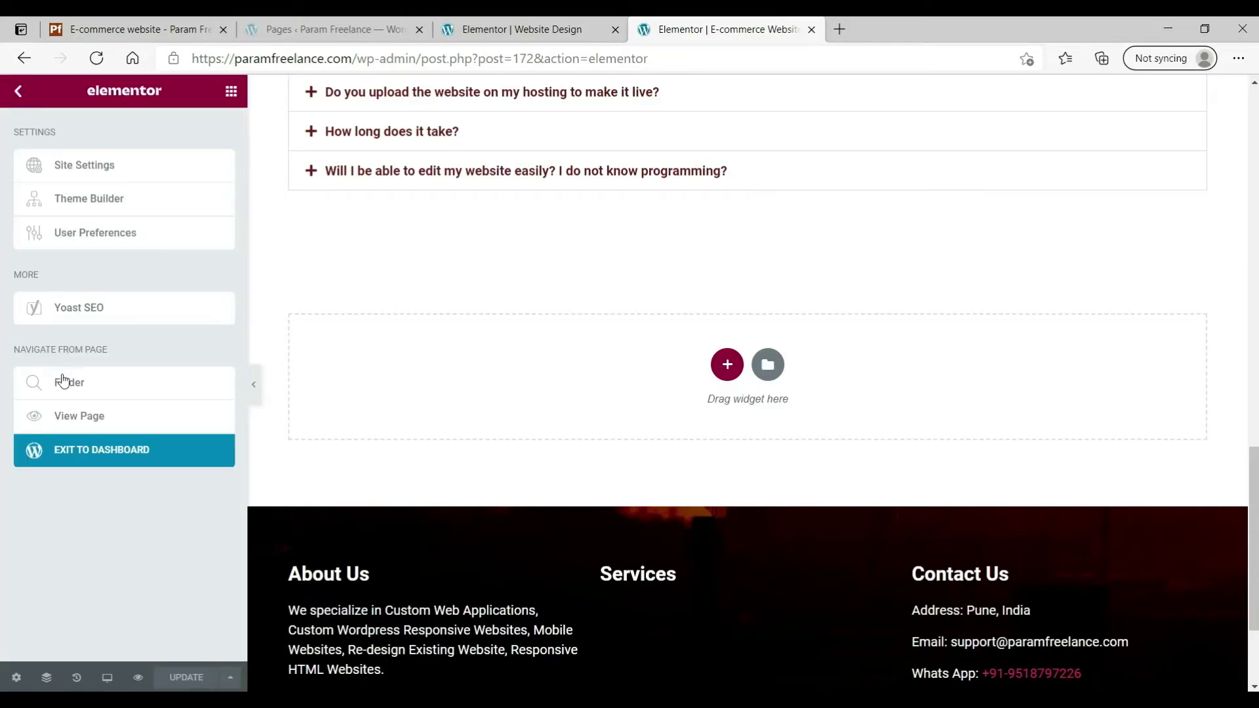
left_click(78, 423)
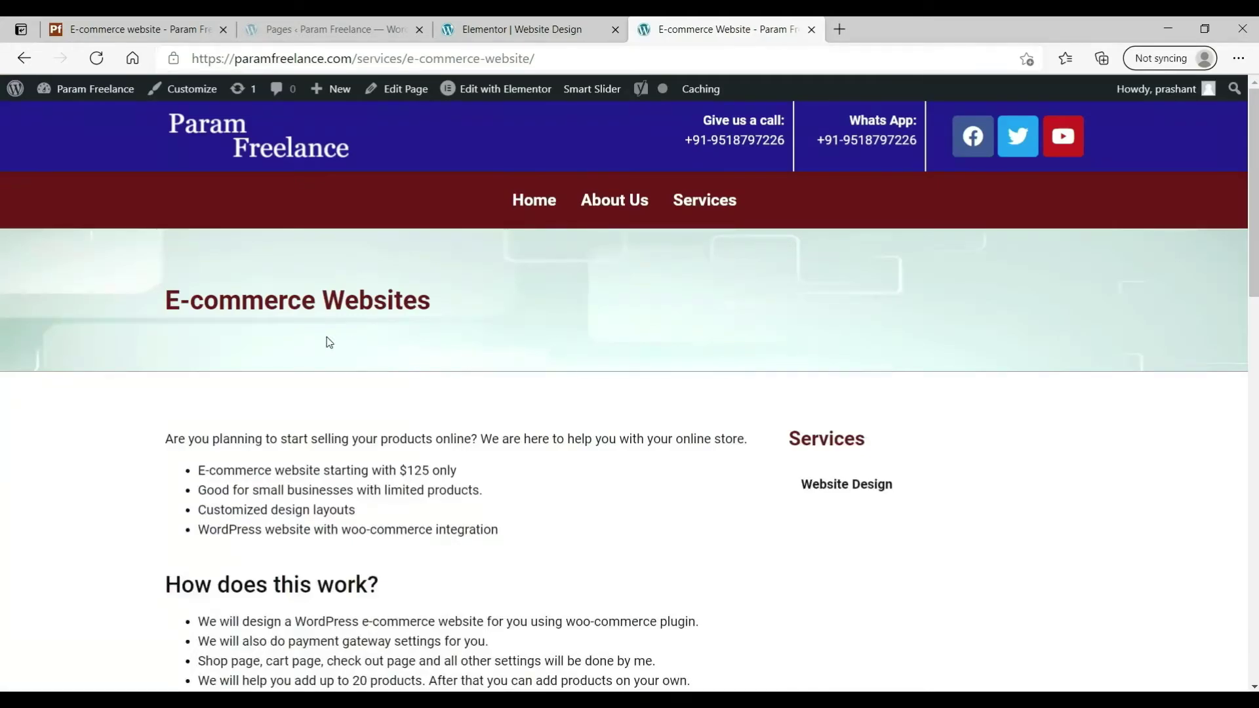
scroll(329, 342, "down", 5)
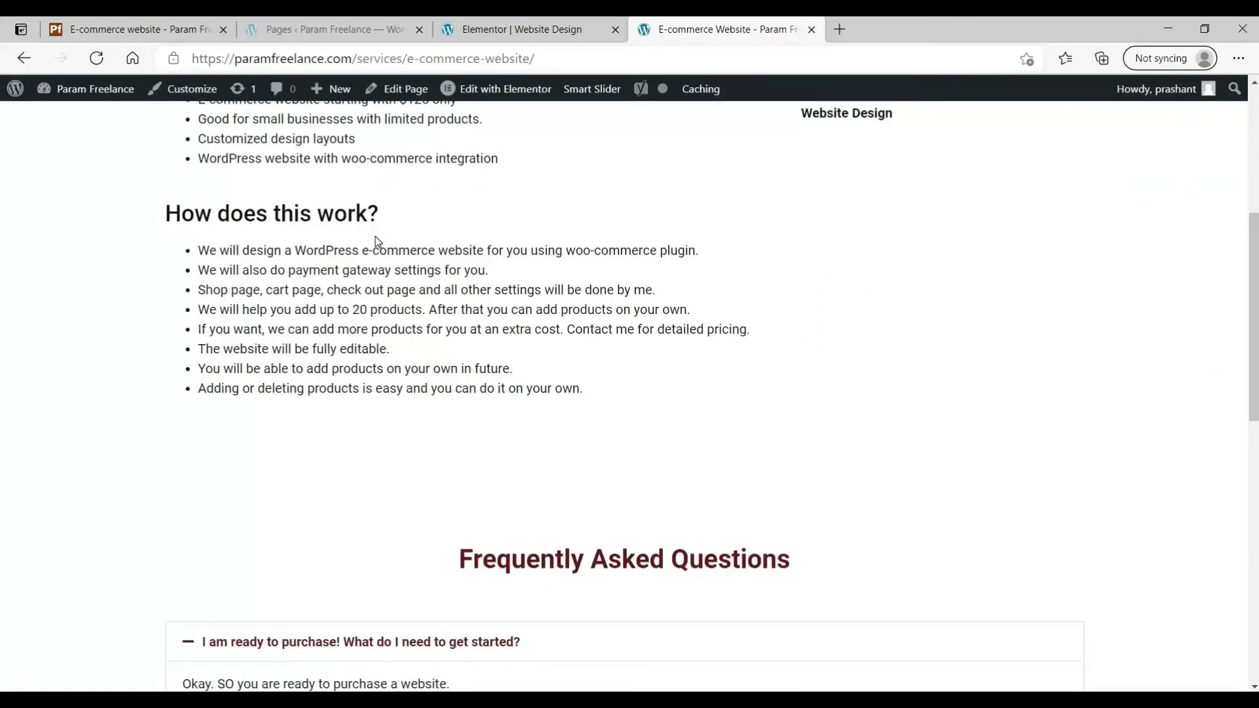
scroll(375, 238, "up", 5)
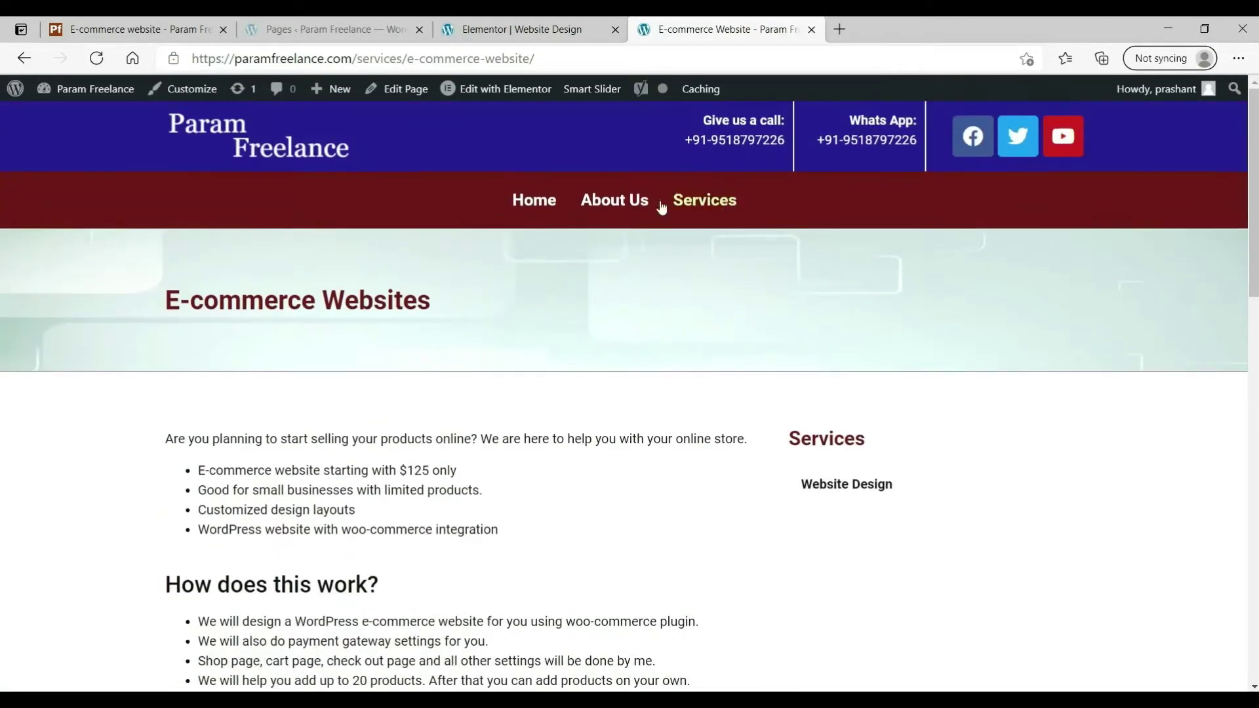
scroll(847, 321, "down", 3)
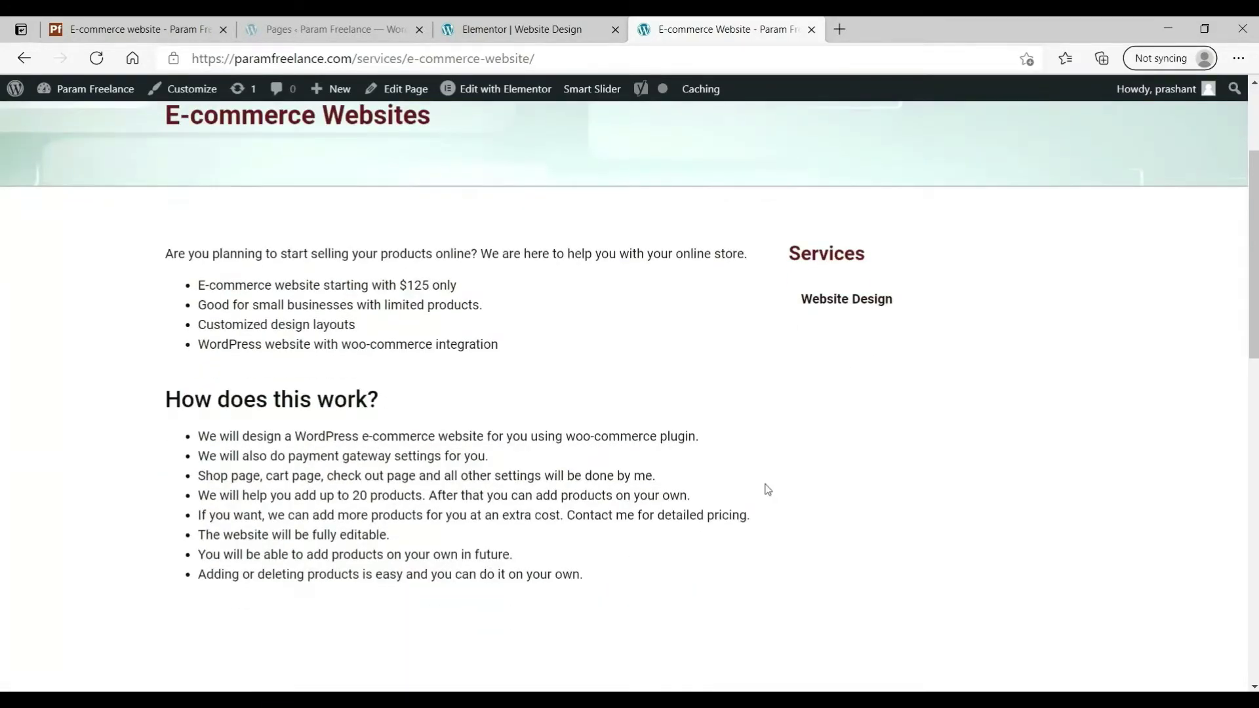
scroll(767, 488, "down", 4)
scroll(846, 401, "up", 5)
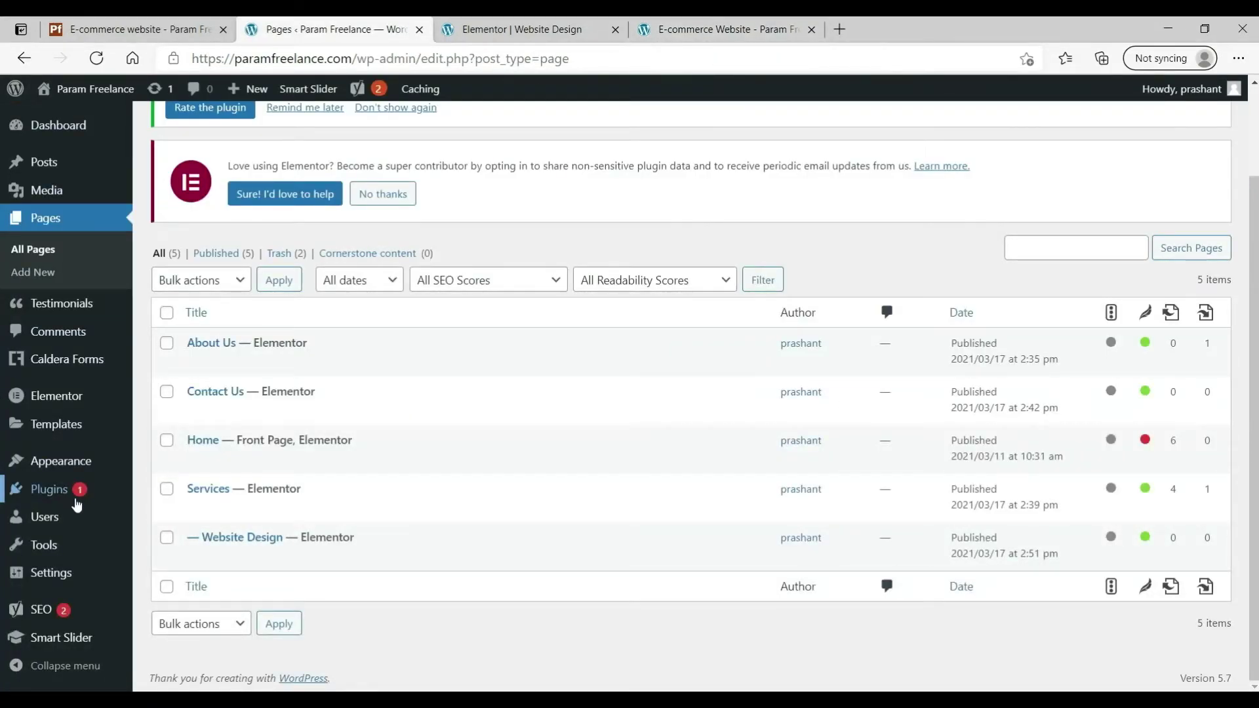
- Add the E-commerce Website page to the Services menu in the WordPress dashboard and save the menu
mouse_move(76, 472)
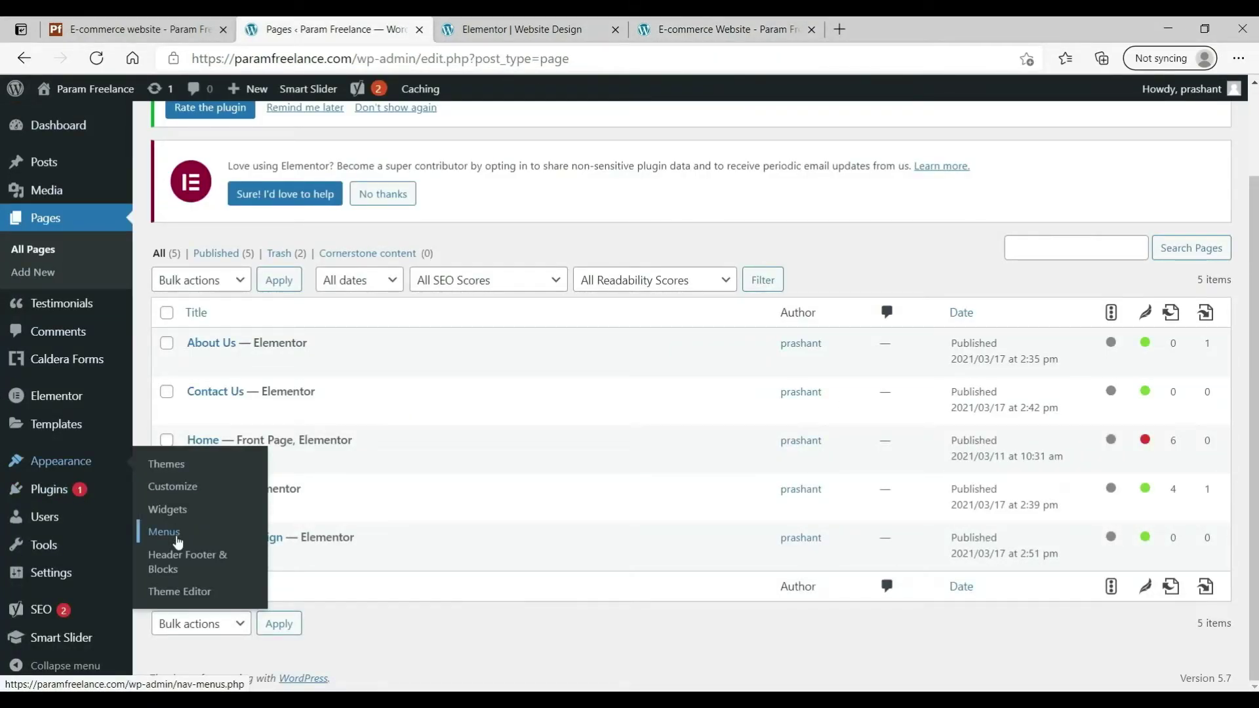
left_click(177, 542)
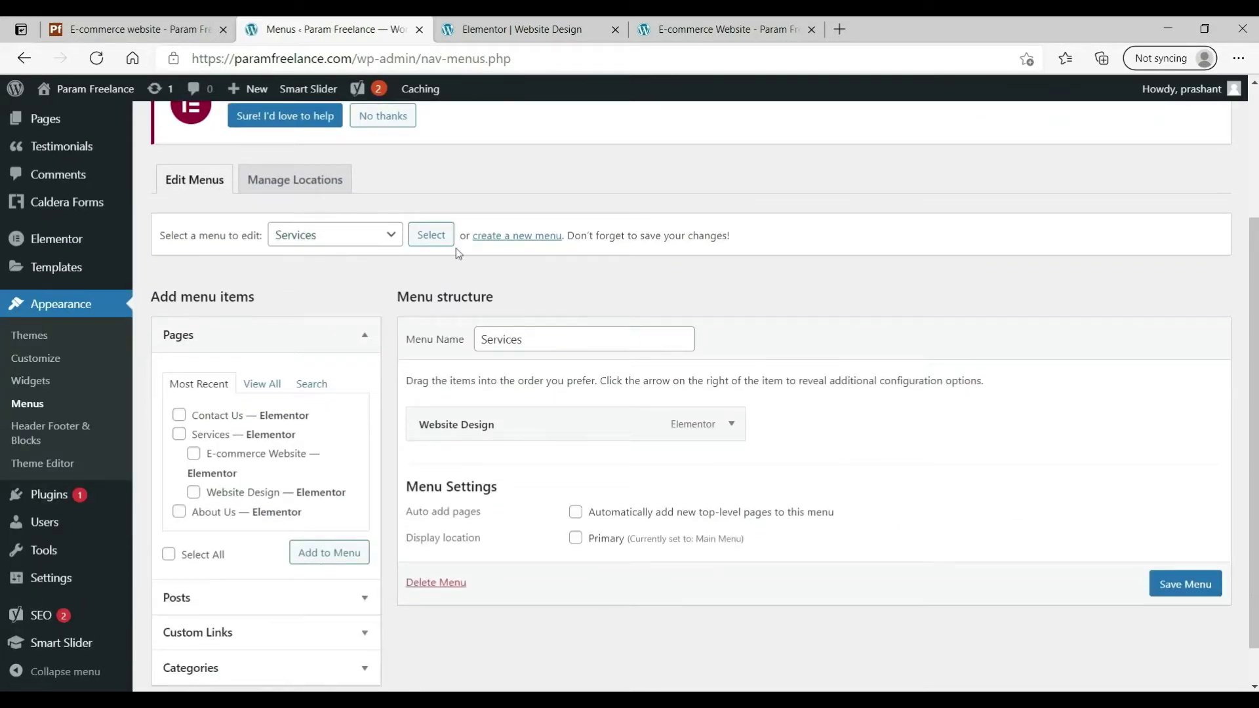
left_click(194, 455)
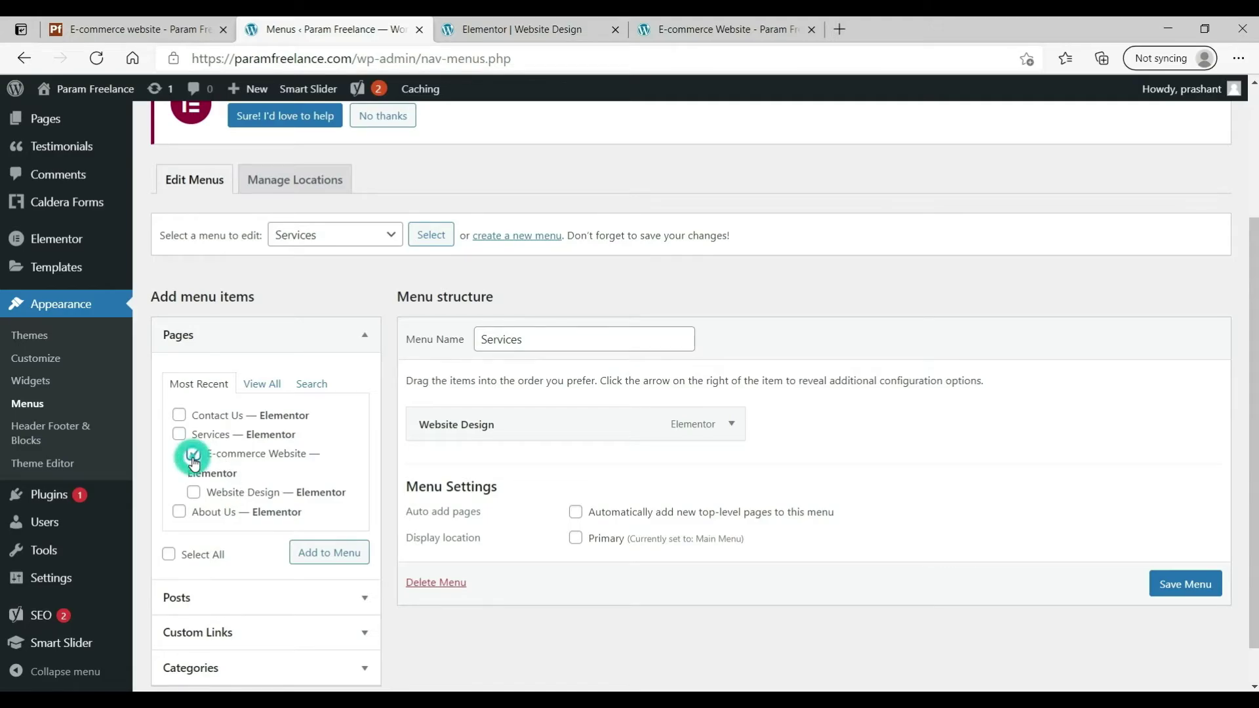
left_click(332, 555)
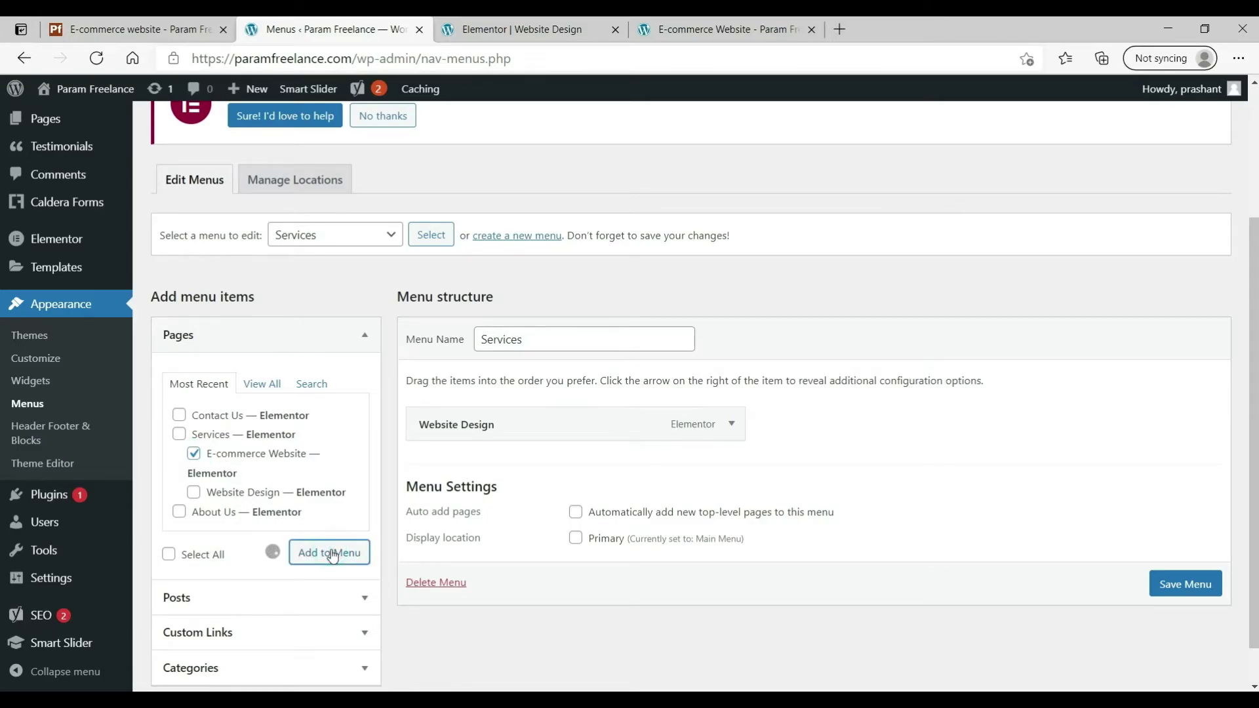
left_click(1179, 628)
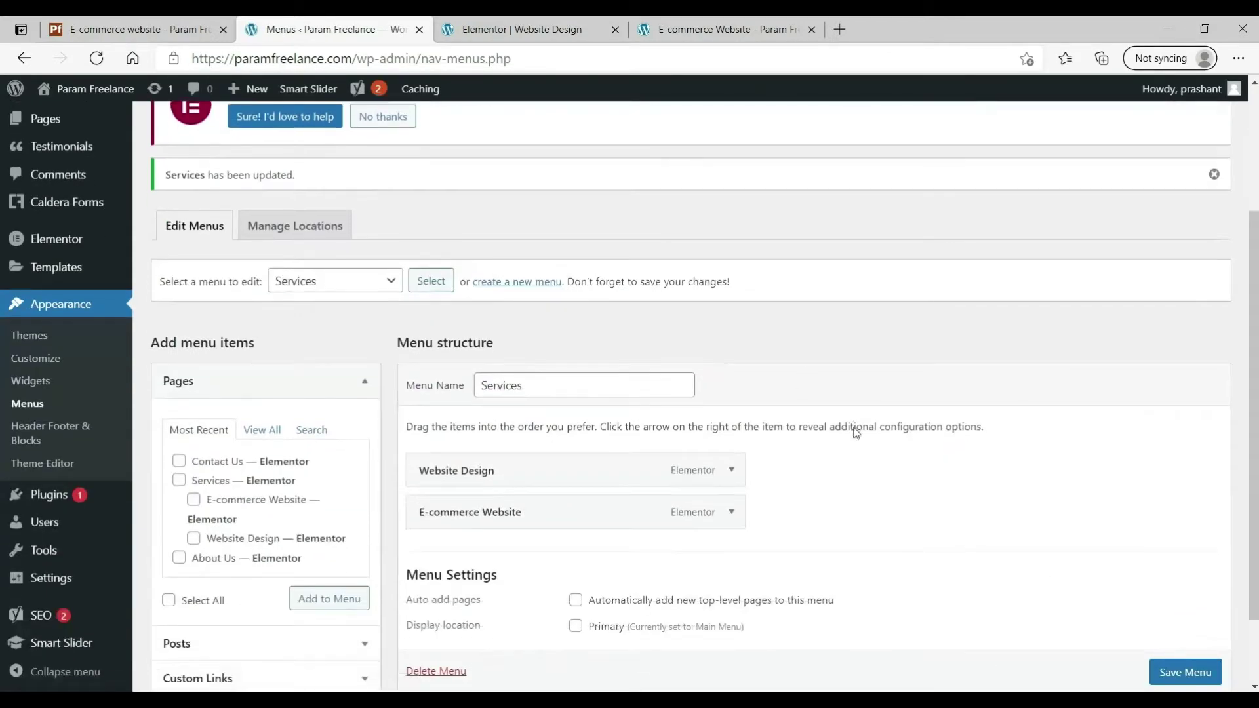
- Reload the live E-commerce Website page to check the links in its Services sidebar
left_click(695, 26)
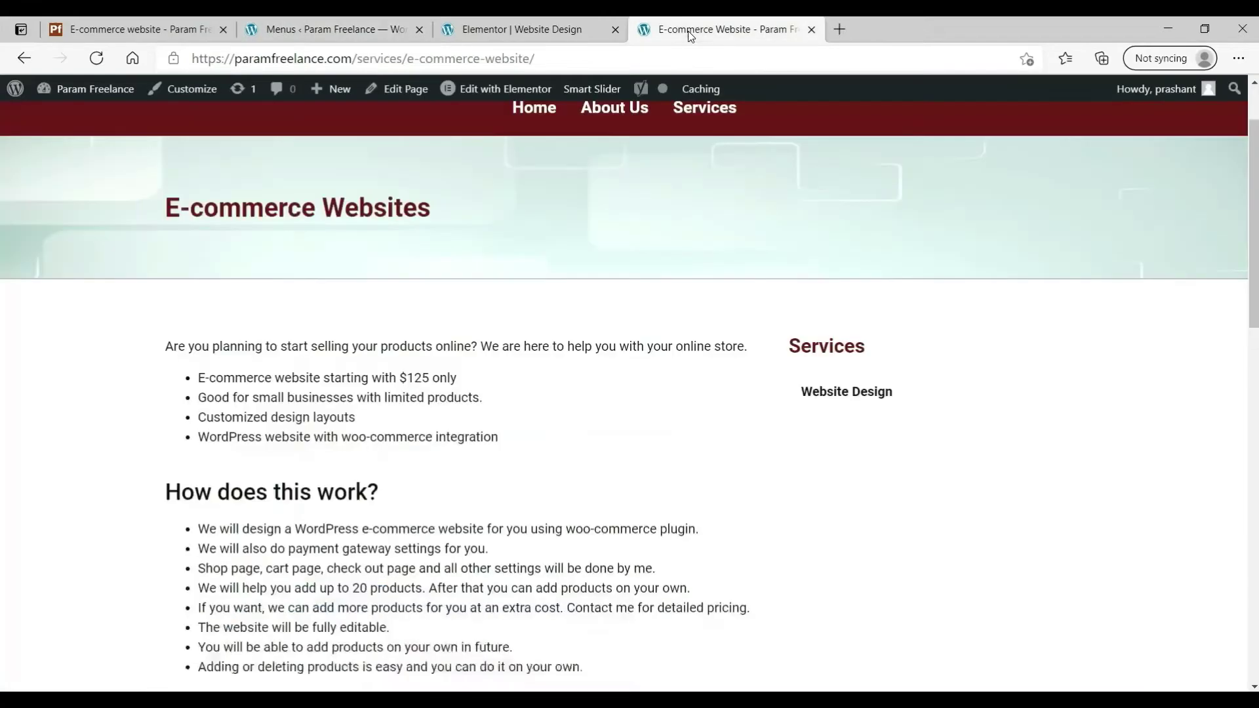
left_click(96, 59)
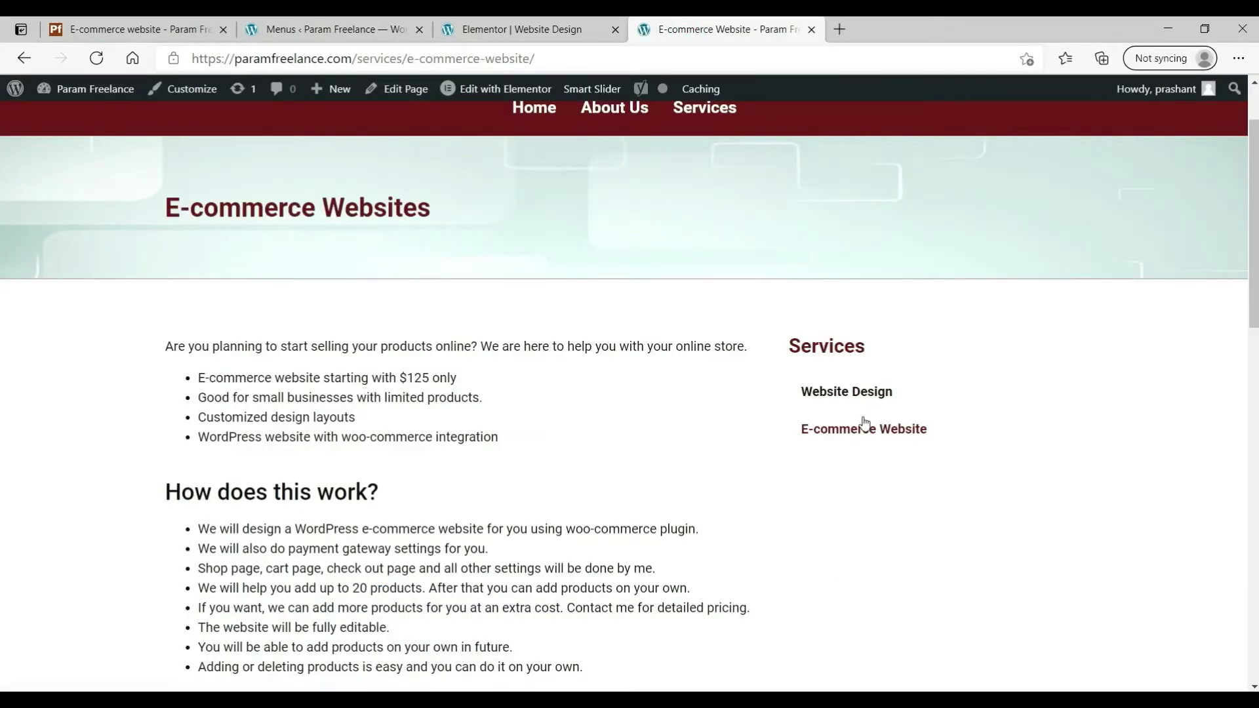
- Open the live Website Design page from the Services sidebar and review its content and main navigation
left_click(847, 395)
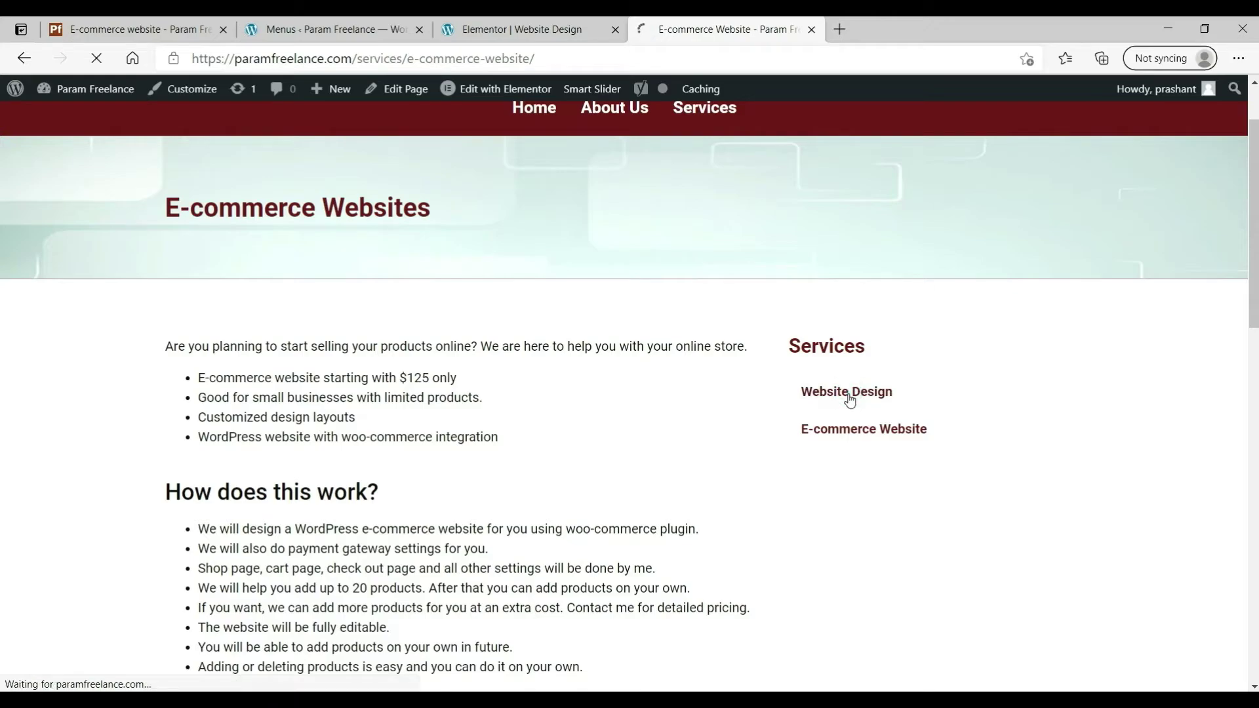
scroll(850, 400, "down", 1)
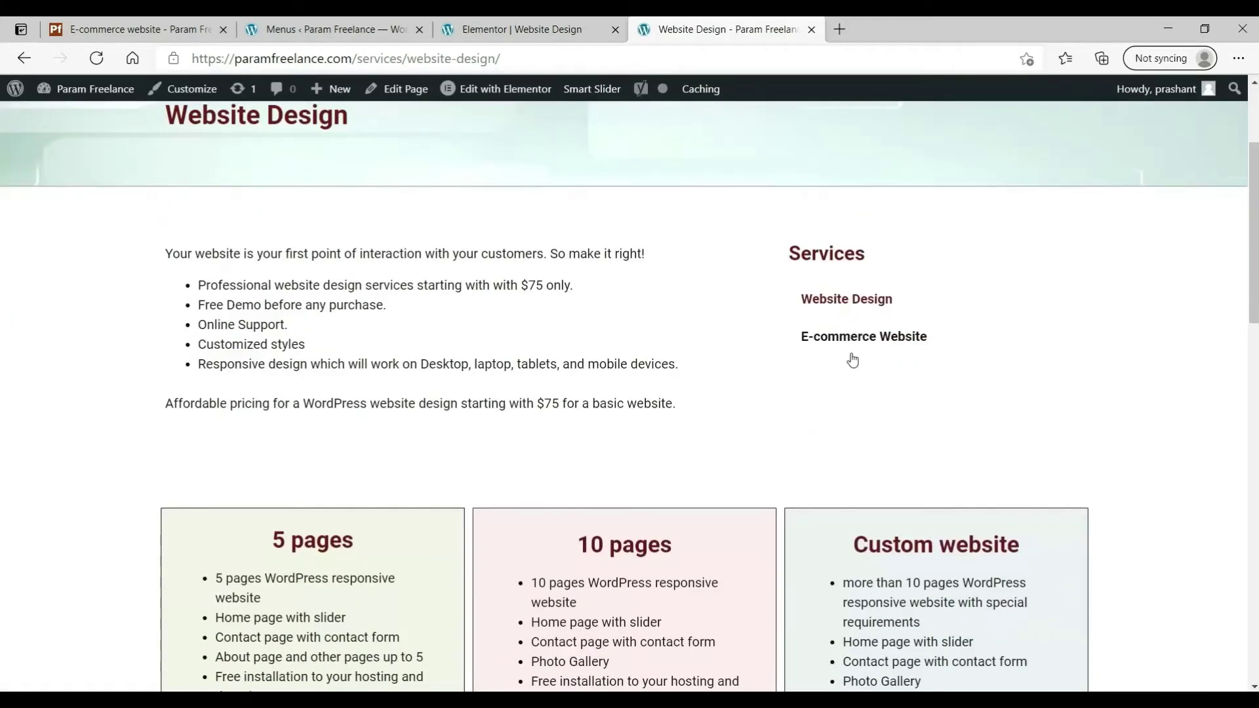
scroll(860, 360, "up", 3)
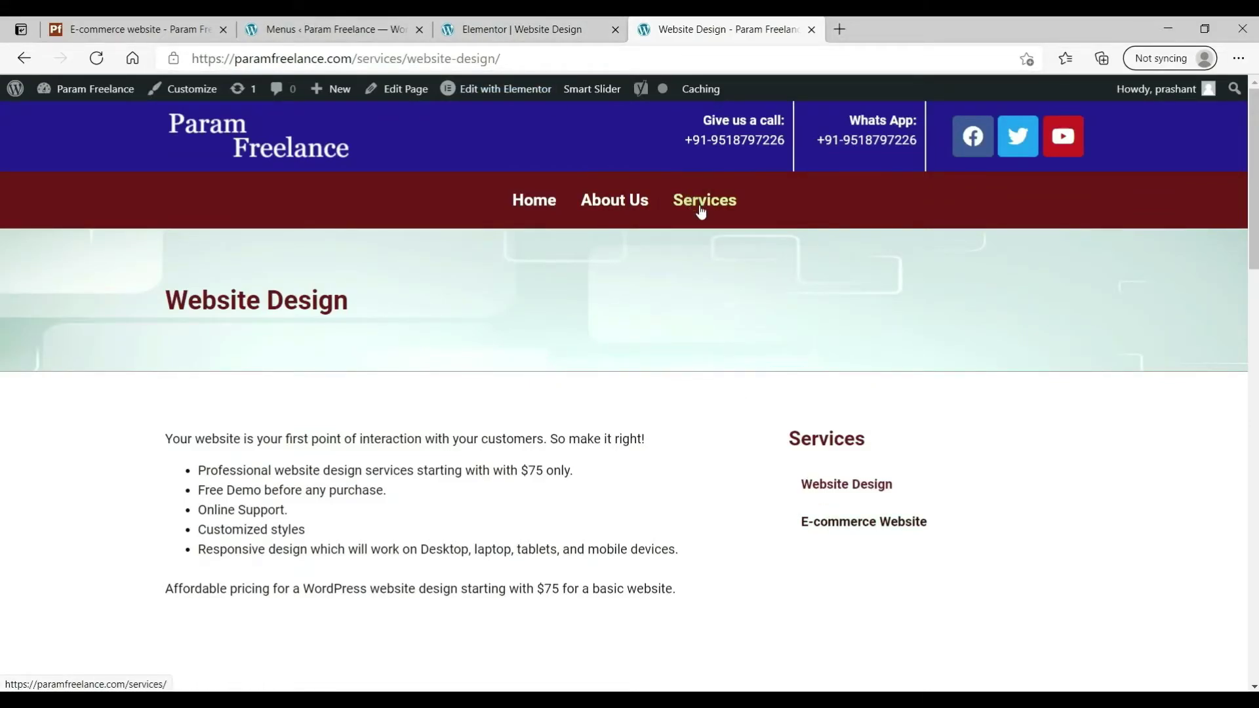
- Return to the WordPress menu settings and load Main Menu (Primary) for editing
left_click(332, 31)
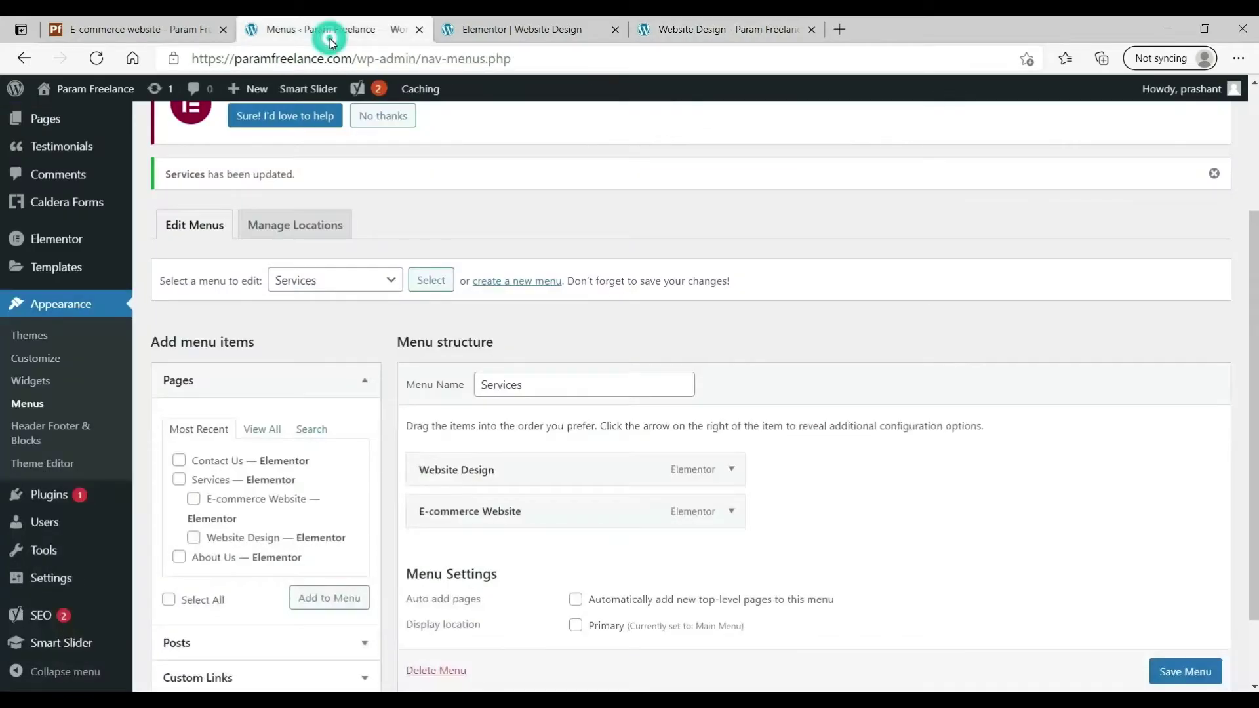
left_click(349, 280)
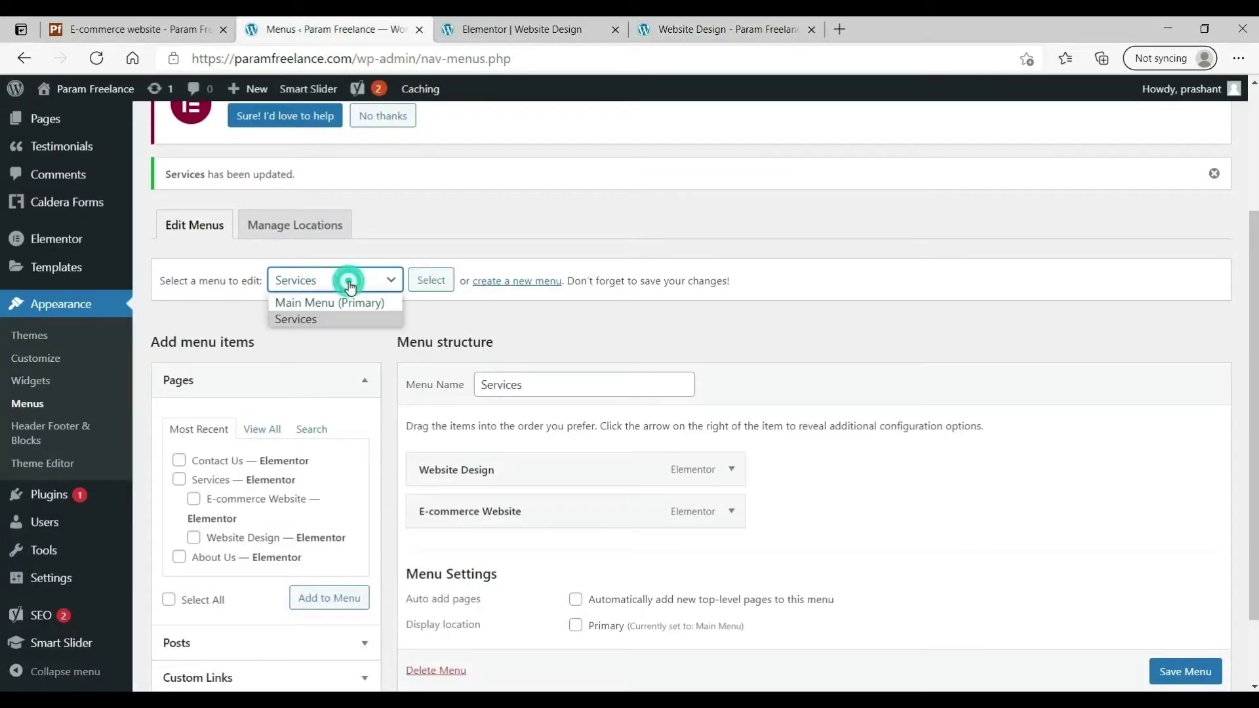
left_click(344, 303)
left_click(432, 281)
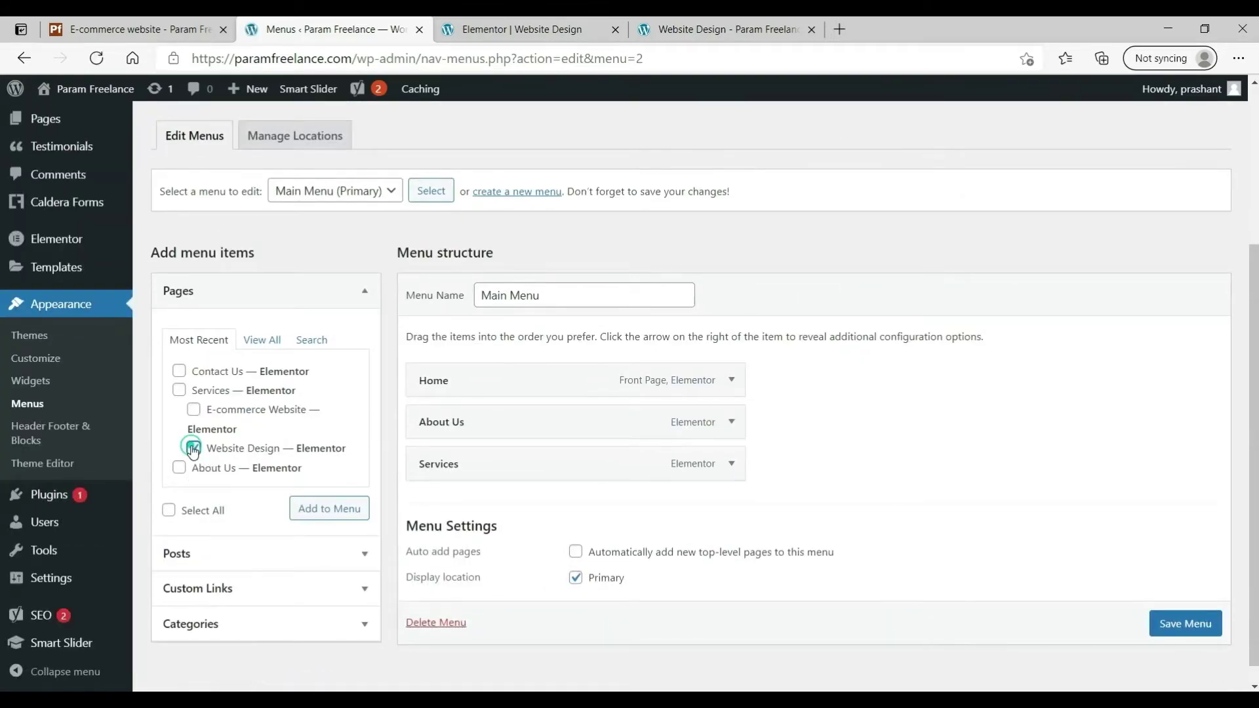
- Add the E-commerce Website and Website Design pages to the Main Menu
left_click(193, 409)
left_click(318, 506)
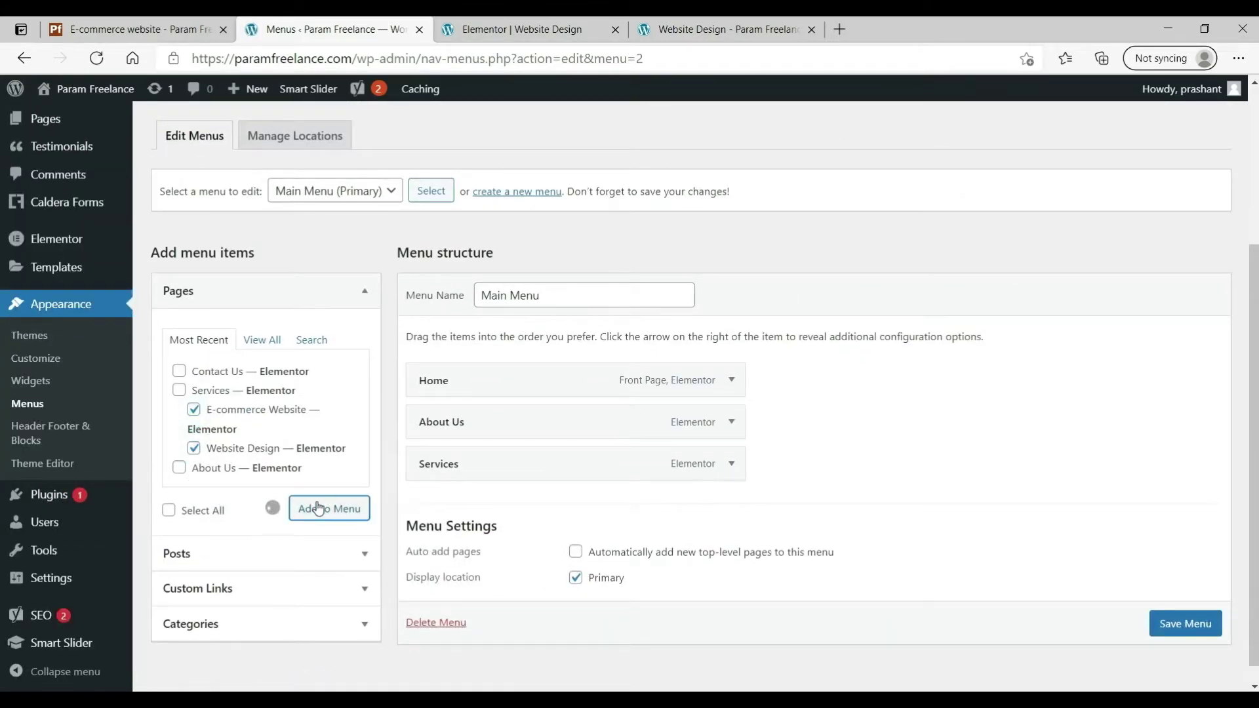
scroll(905, 387, "down", 2)
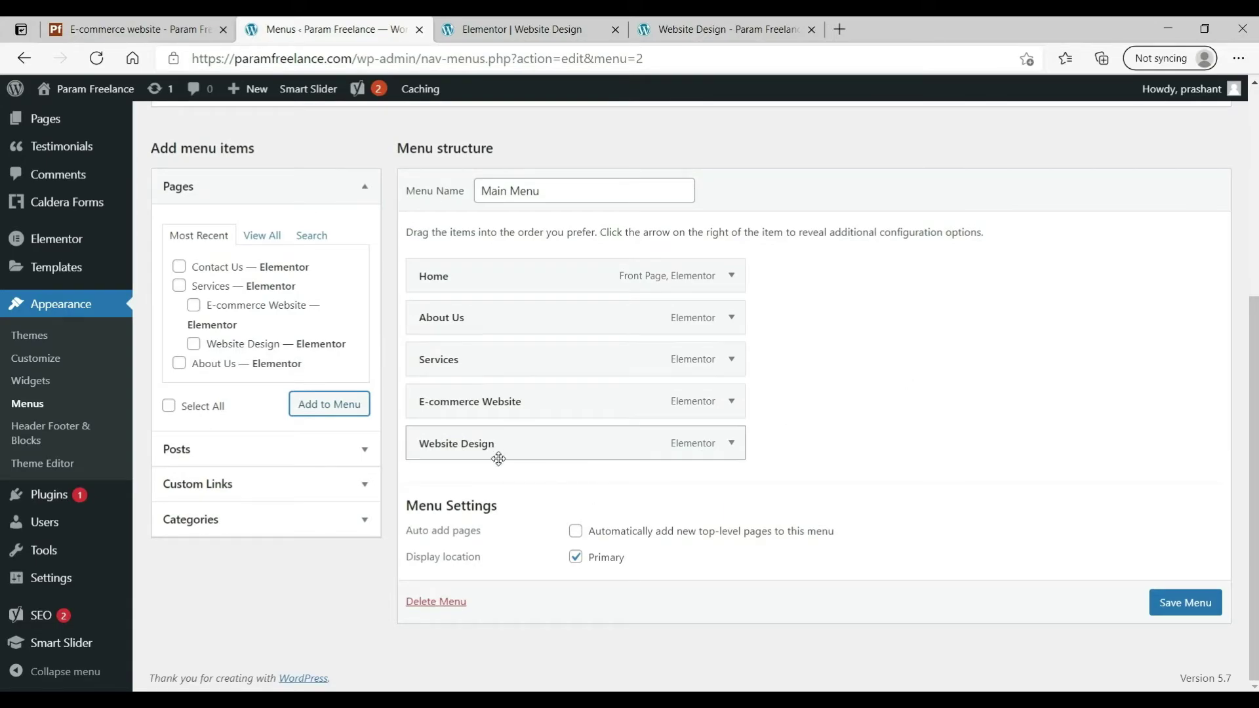
- Nest Website Design and E-commerce Website, in that order, as sub-items under Services and save the menu
mouse_move(485, 448)
left_mouse_down()
mouse_move(511, 415)
mouse_move(510, 441)
left_mouse_up()
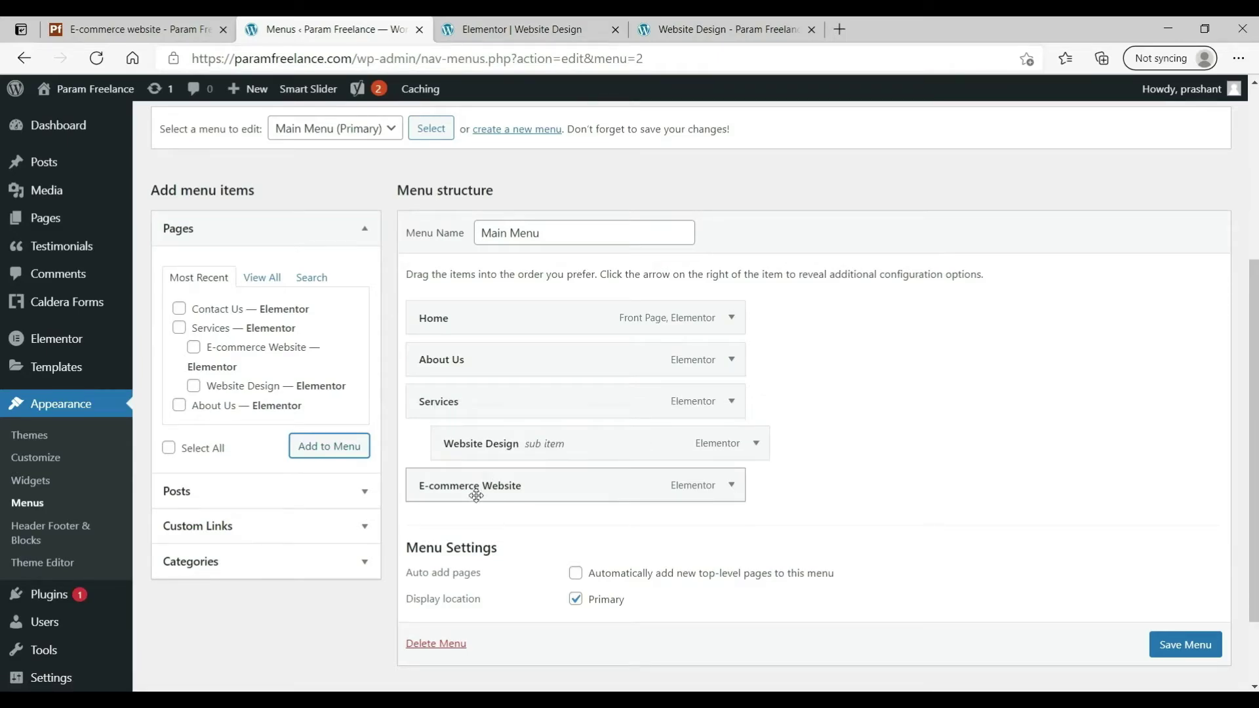
left_click_drag(469, 487, 494, 486)
scroll(817, 478, "down", 1)
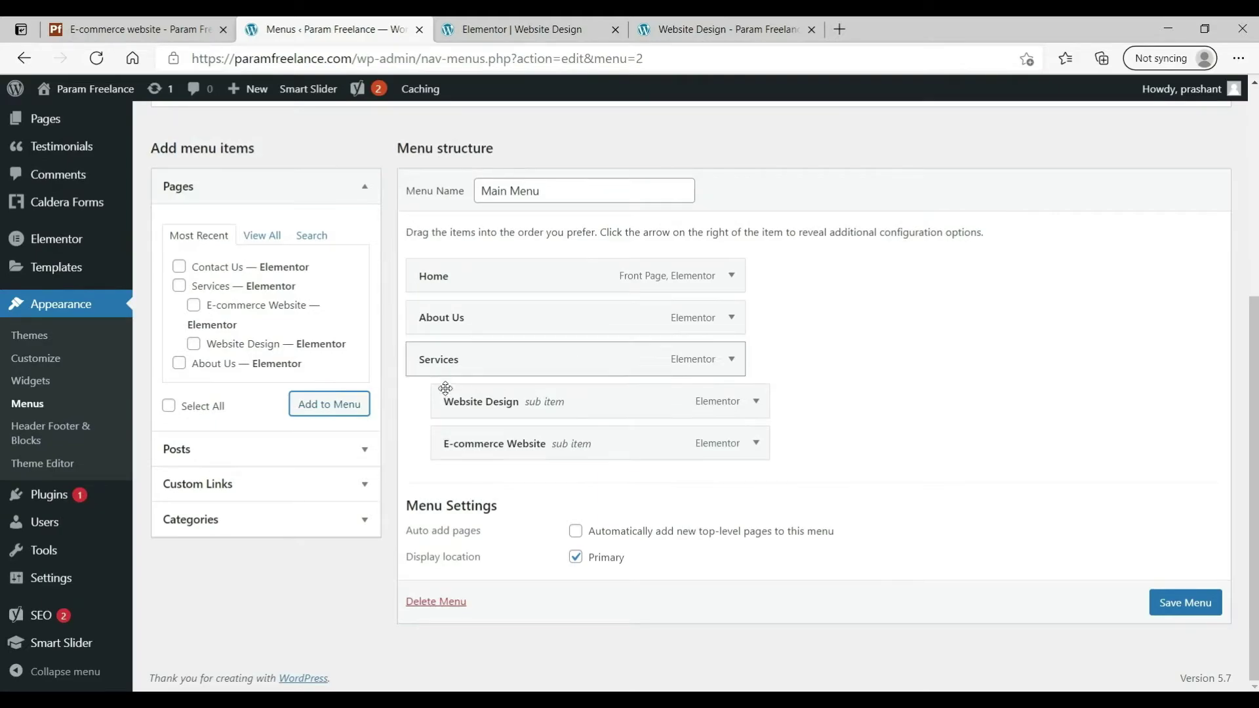
left_click(1190, 611)
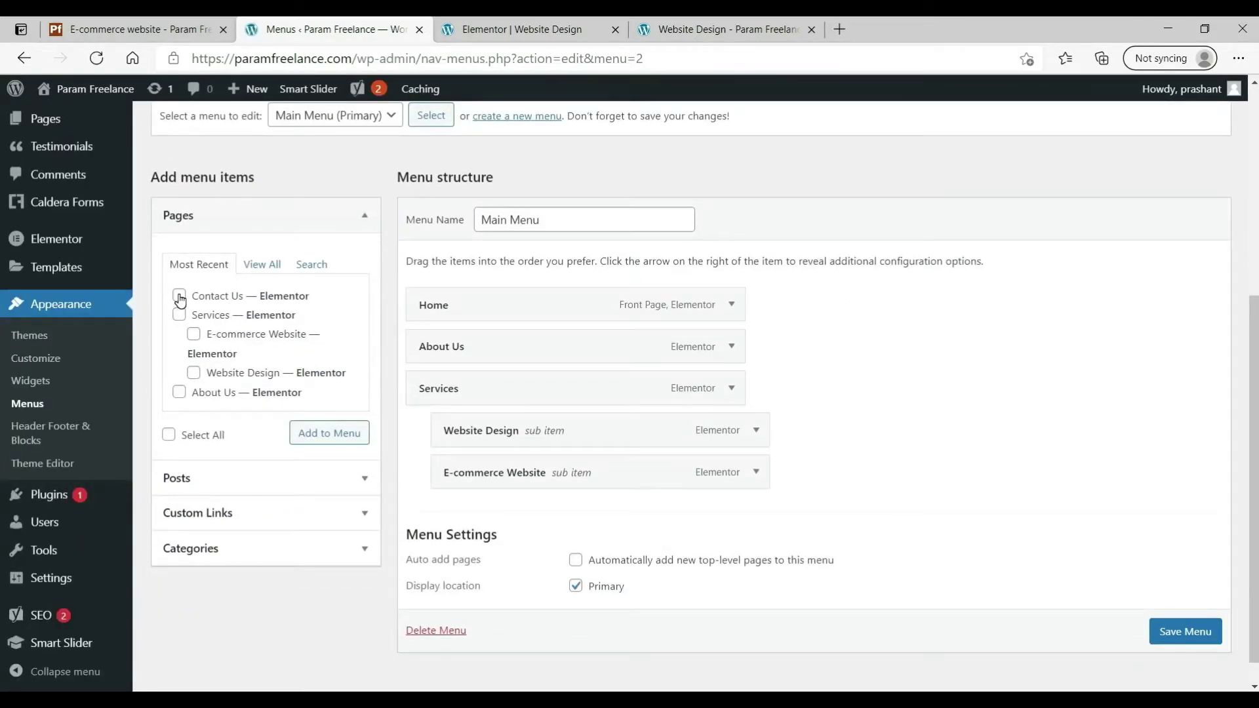
- Add the Contact Us page as the last top-level item of the Main Menu and save the menu
left_click(179, 296)
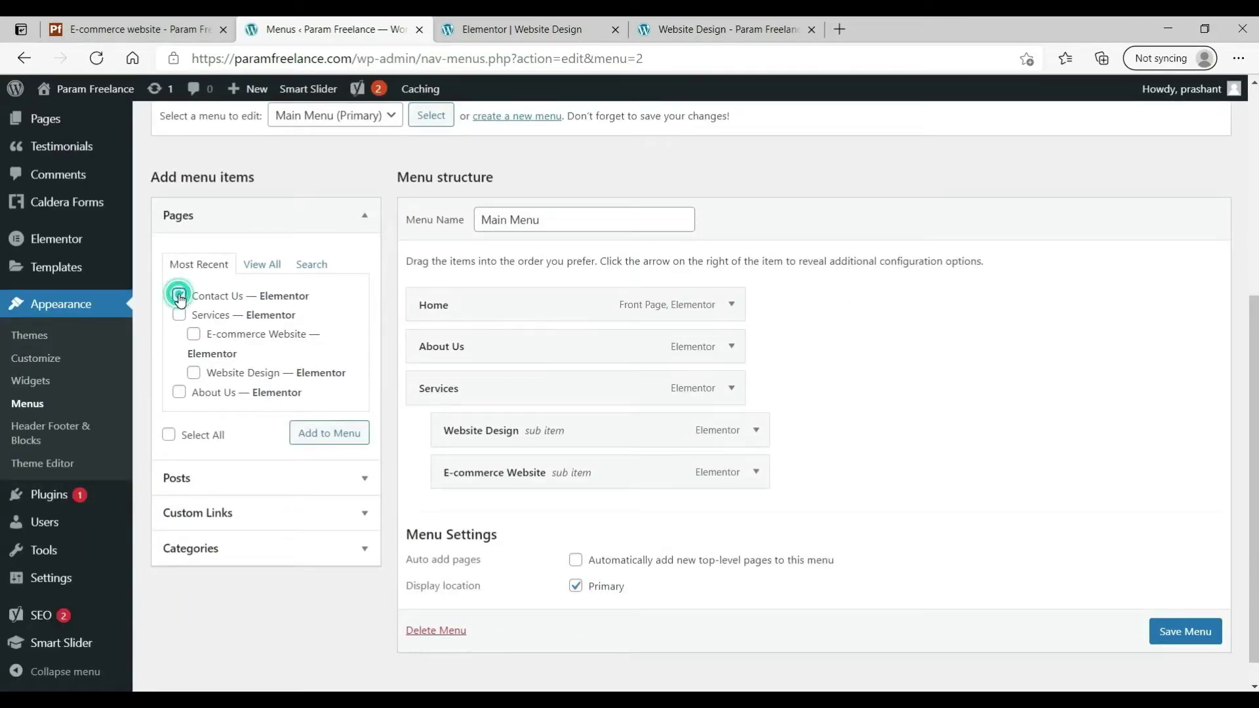
left_click(330, 433)
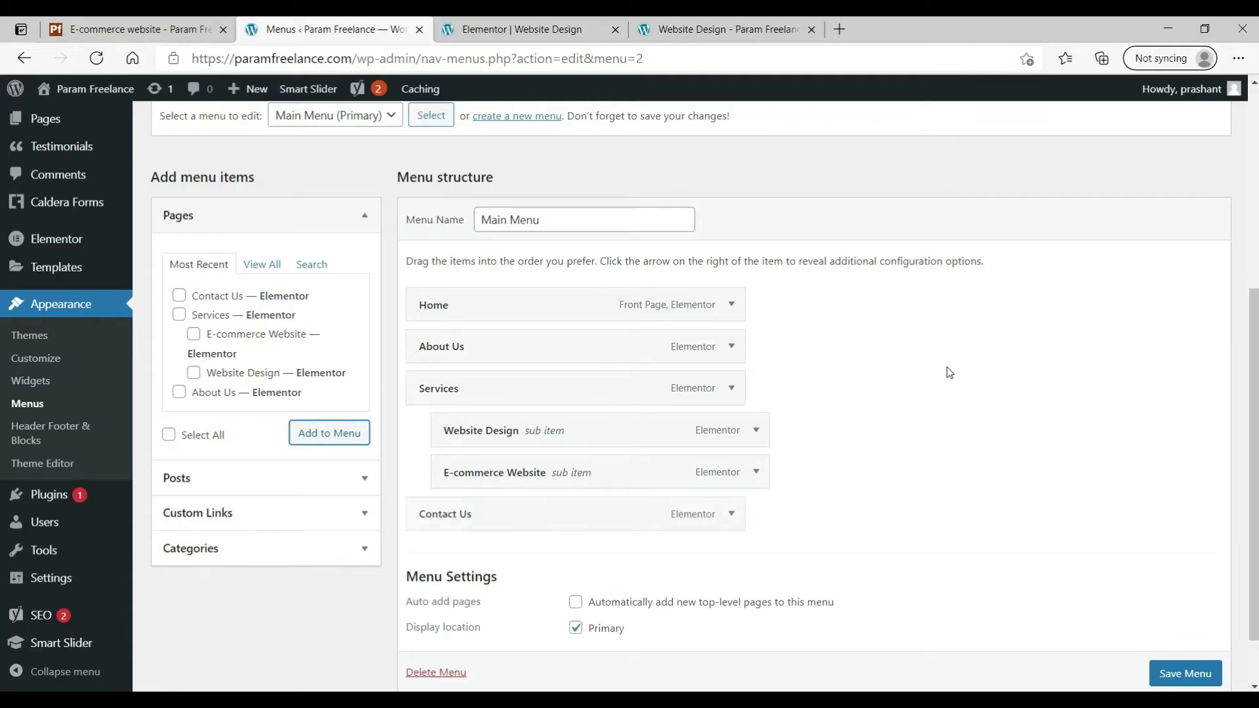
scroll(947, 459, "down", 2)
left_click(1175, 616)
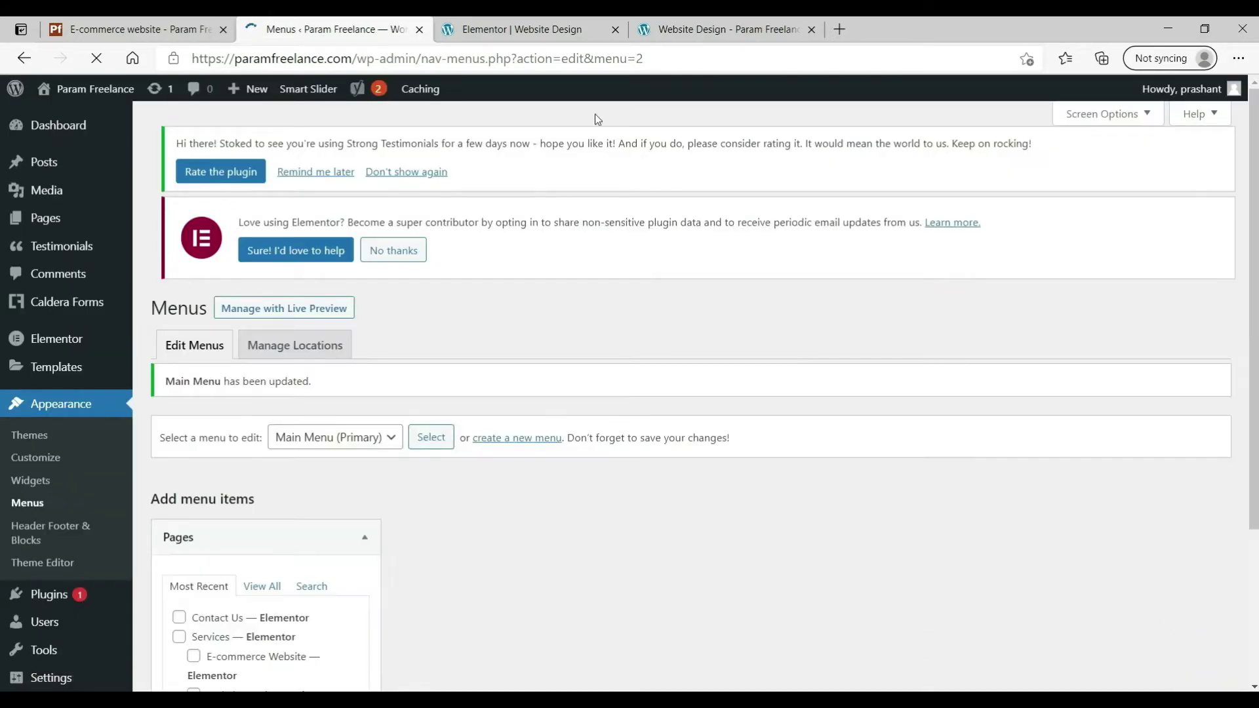
- Reload the live Website Design page and examine the updated navigation, including the Services submenu
left_click(721, 29)
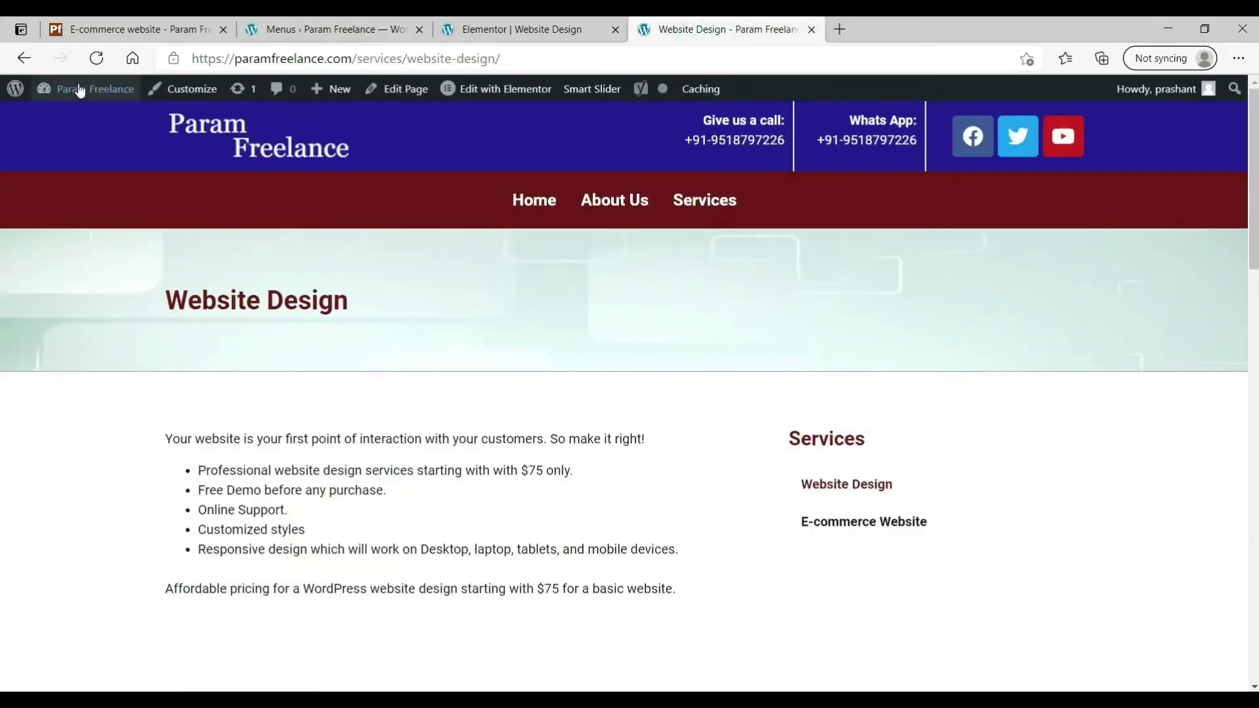
left_click(94, 60)
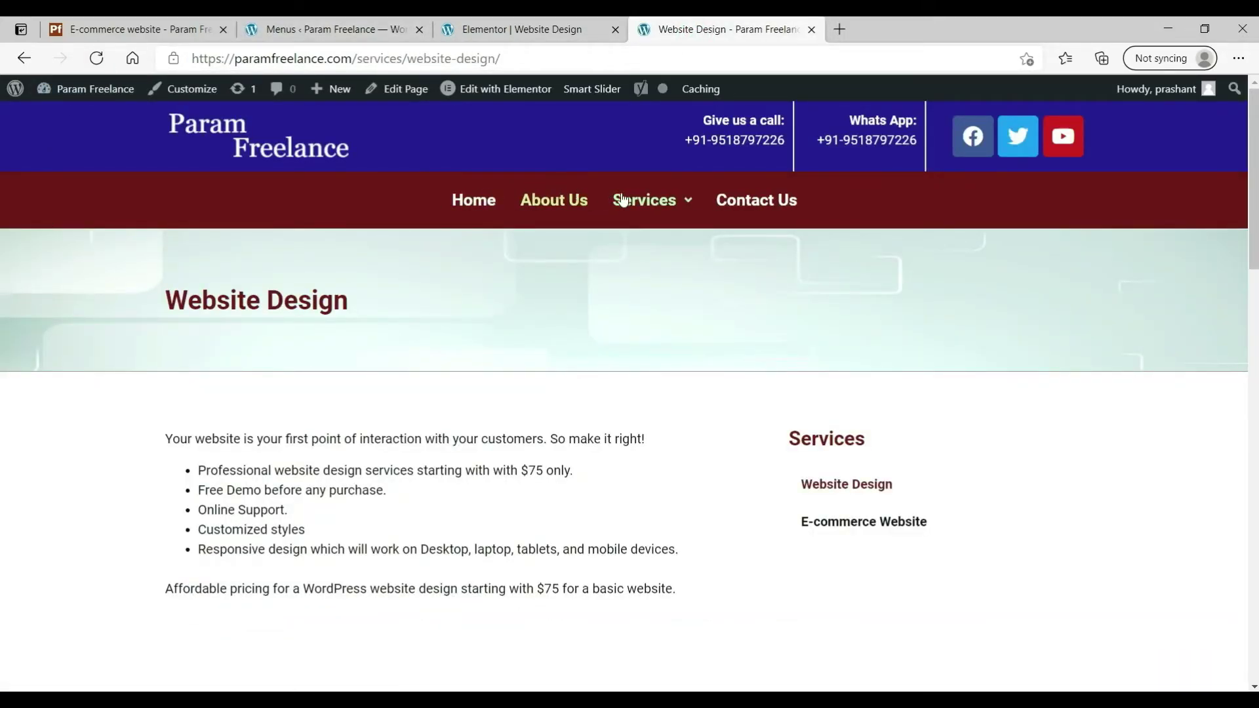
mouse_move(643, 202)
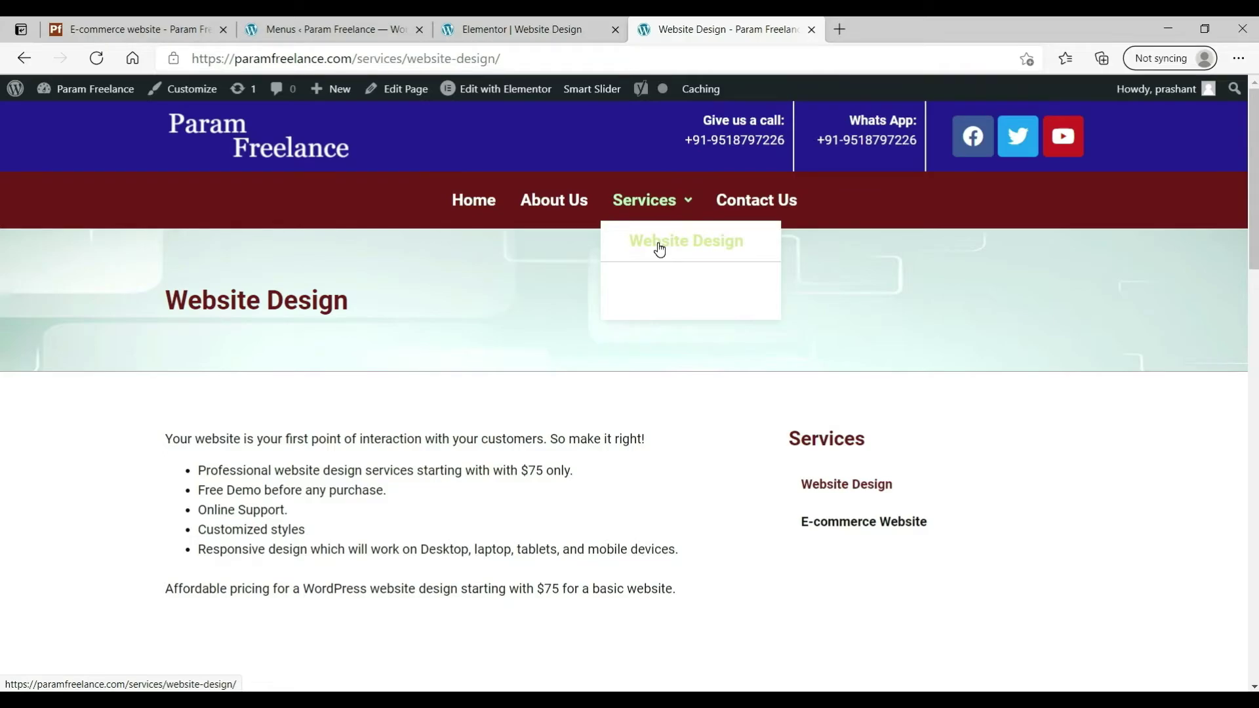
- Open the site's Header template for editing with Elementor from the Header Footer & Blocks list
left_click(321, 29)
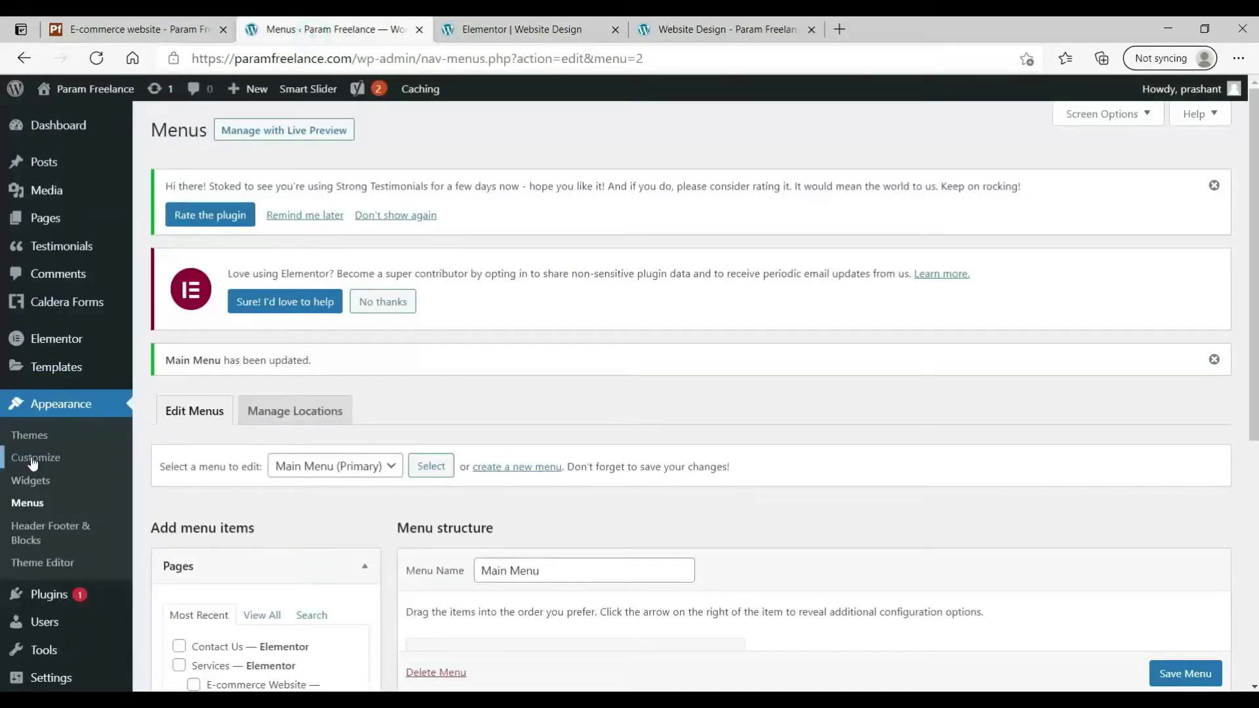
left_click(51, 531)
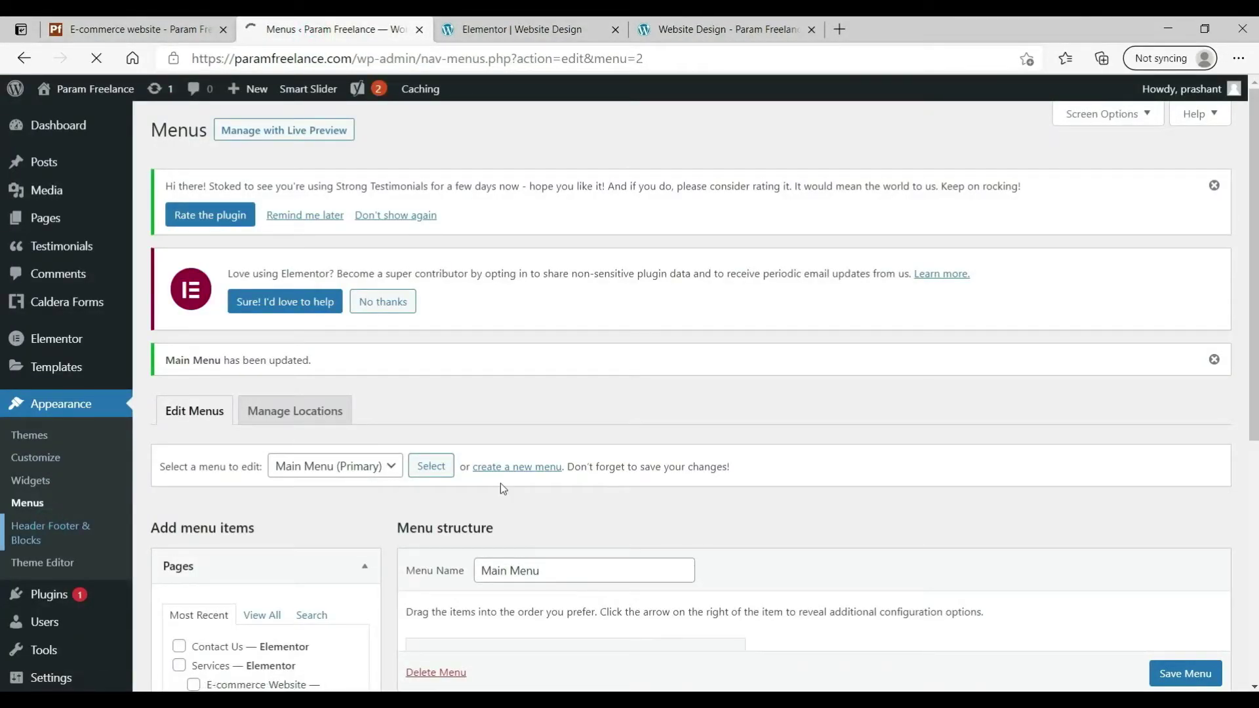
scroll(501, 487, "down", 2)
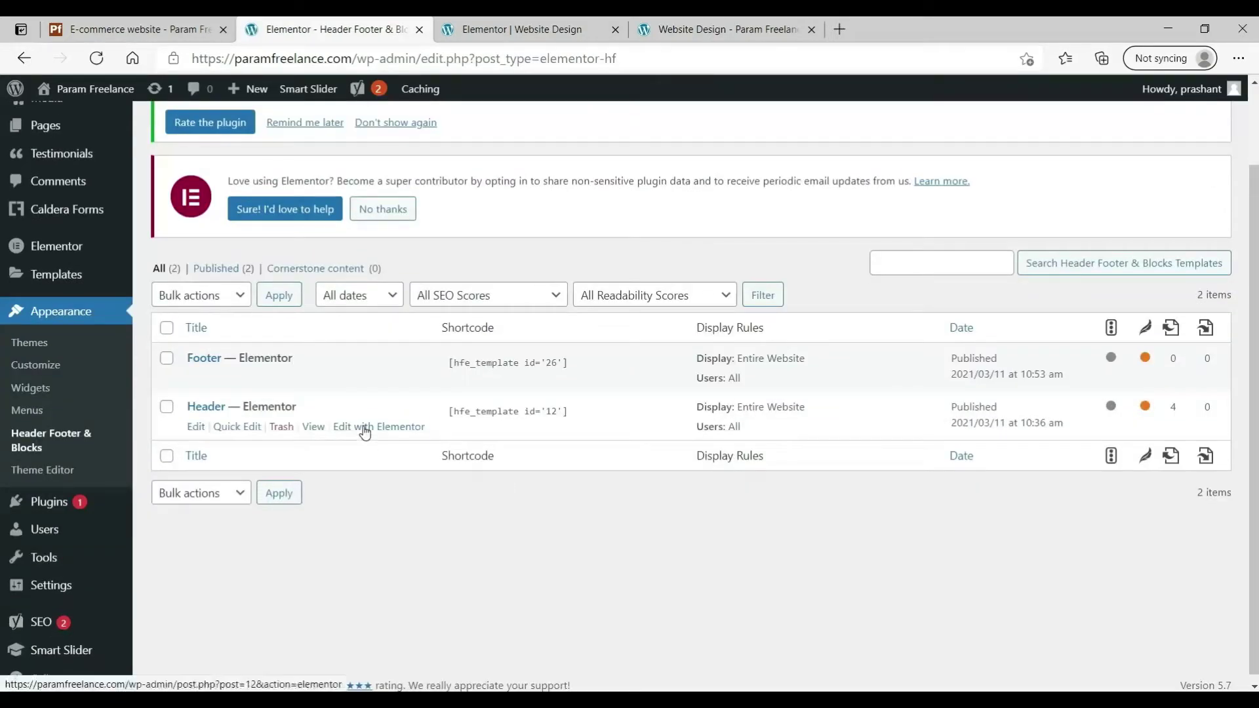
left_click(365, 428)
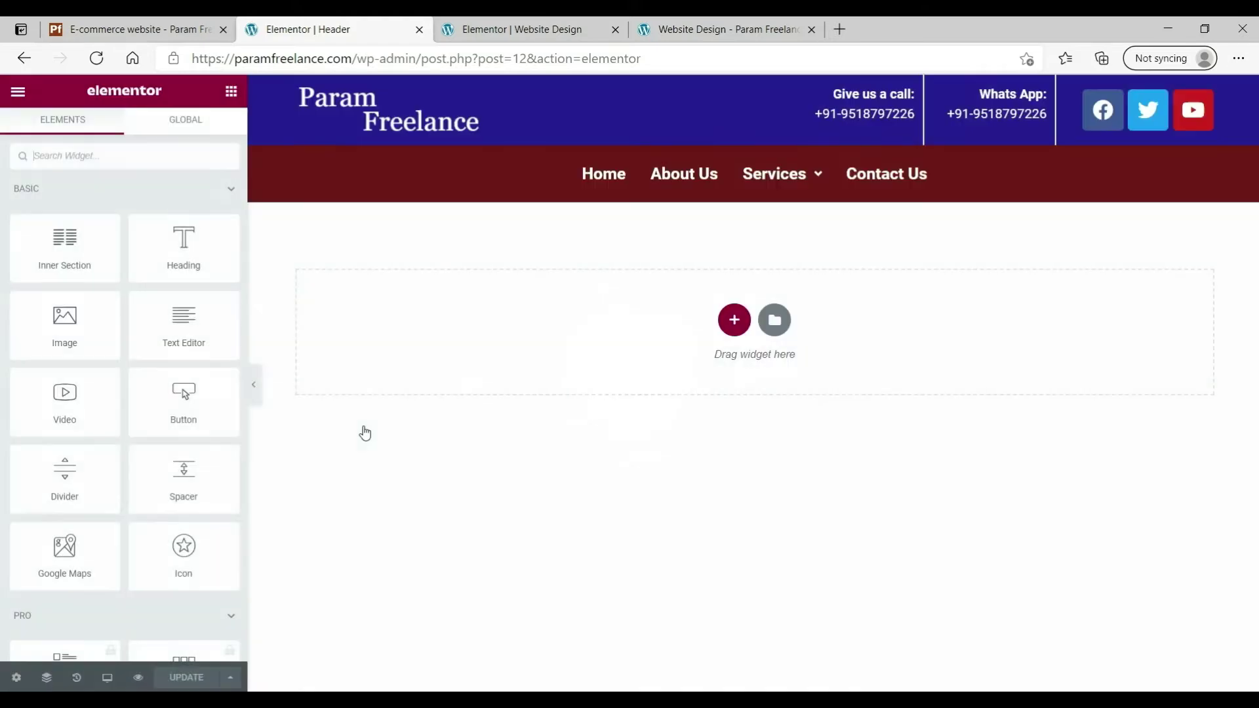
- Set the header navigation menu's normal dropdown text color to #151111 and update the template
left_click(1202, 173)
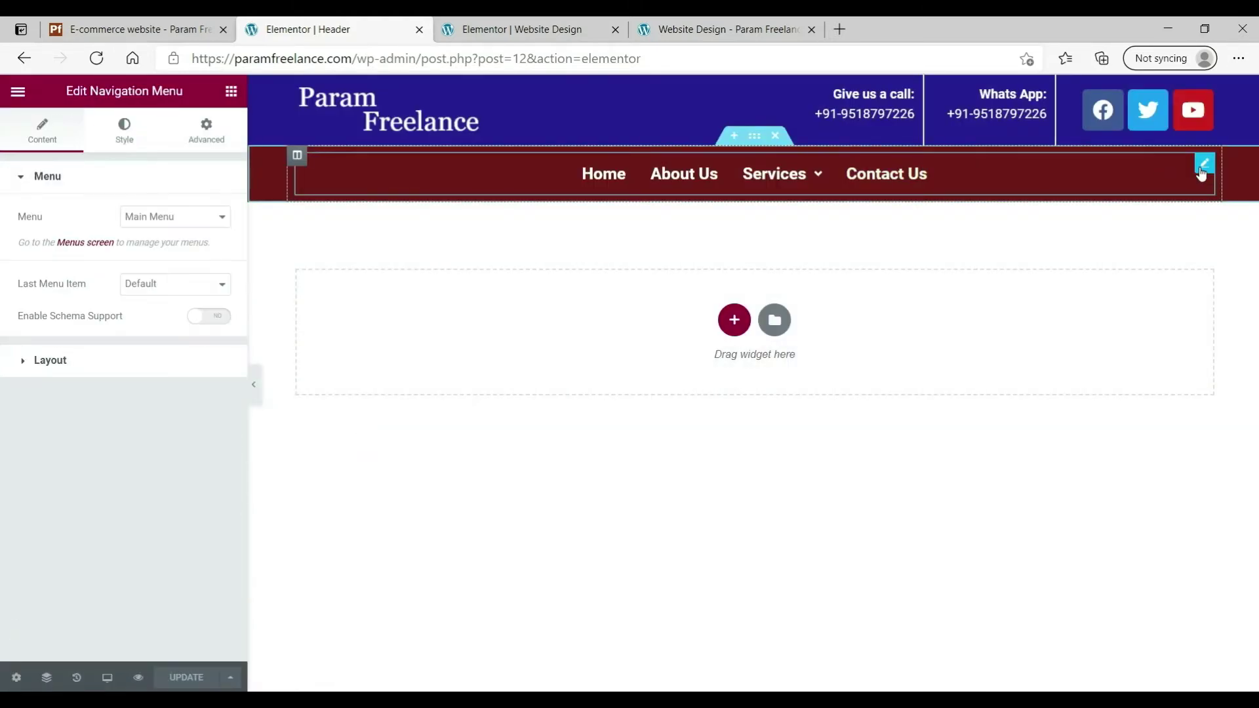
left_click(202, 375)
scroll(145, 359, "down", 3)
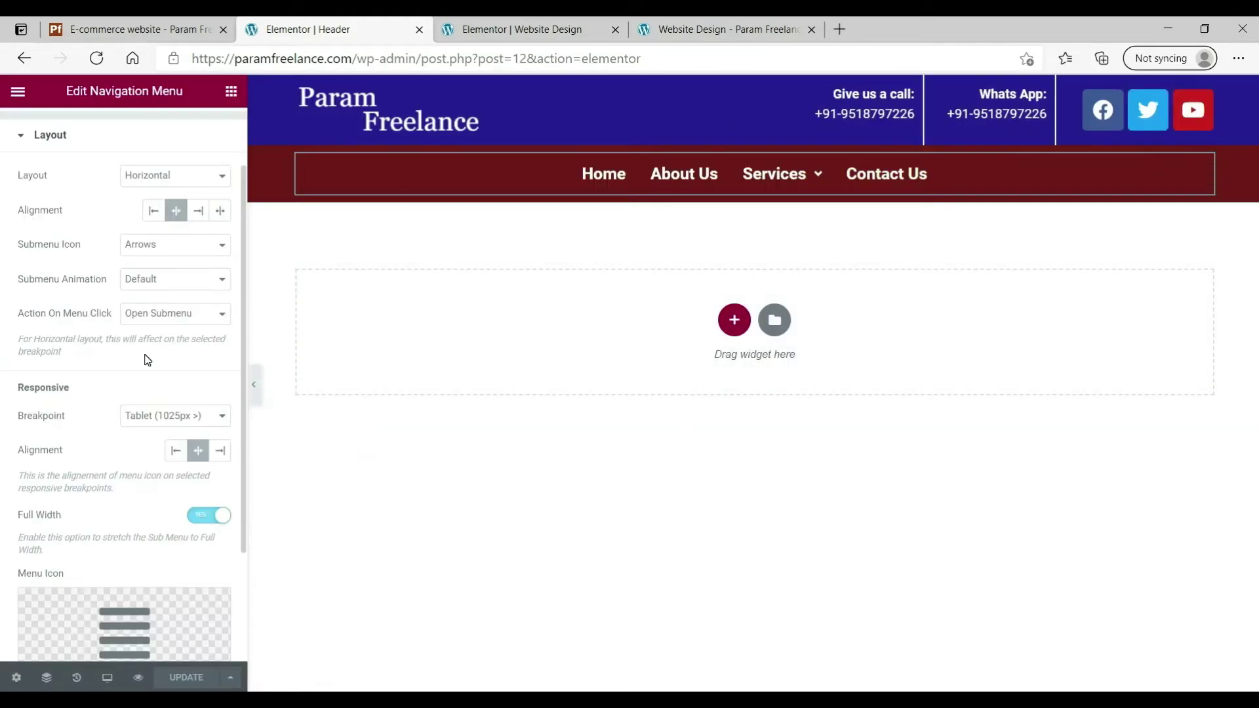
scroll(146, 361, "up", 3)
left_click(121, 140)
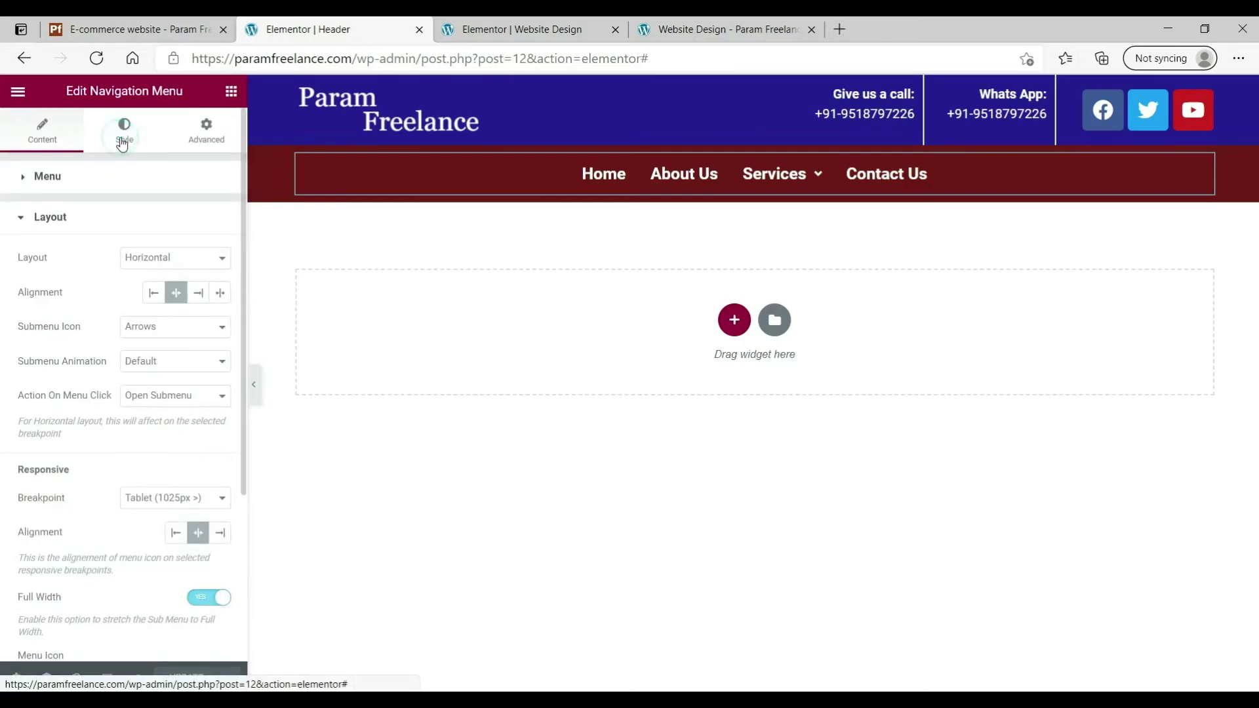
scroll(135, 384, "down", 1)
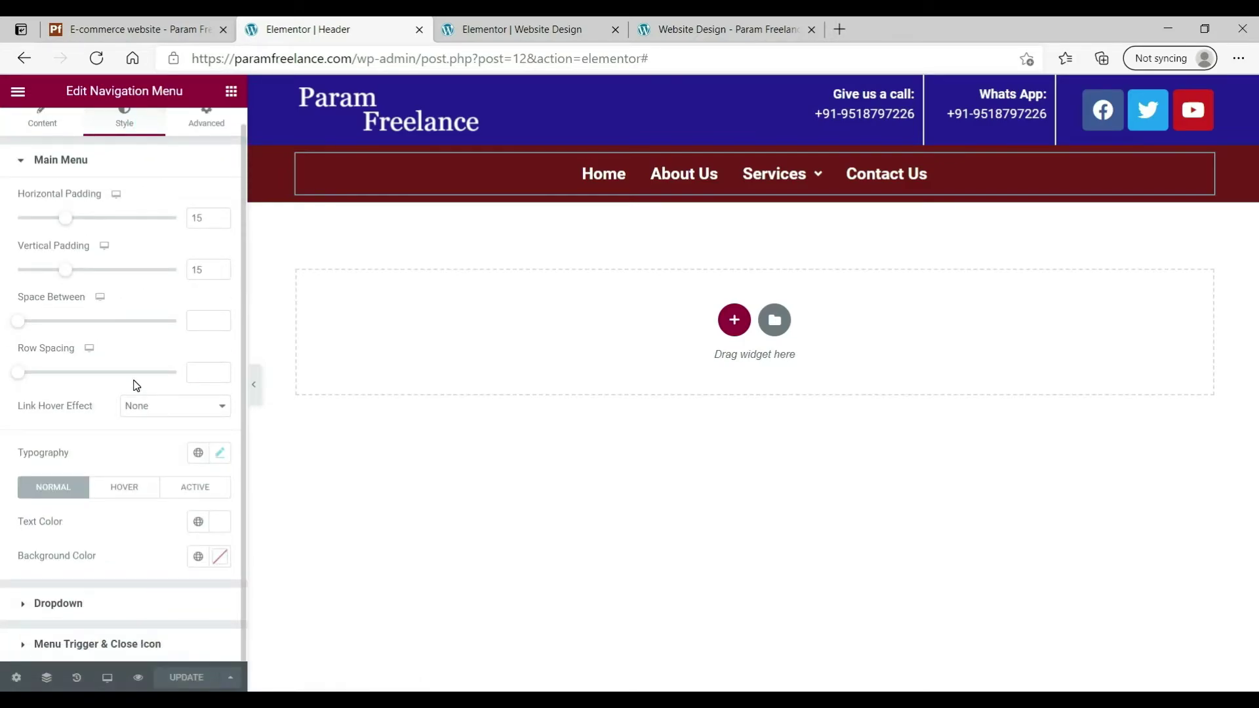
left_click(53, 606)
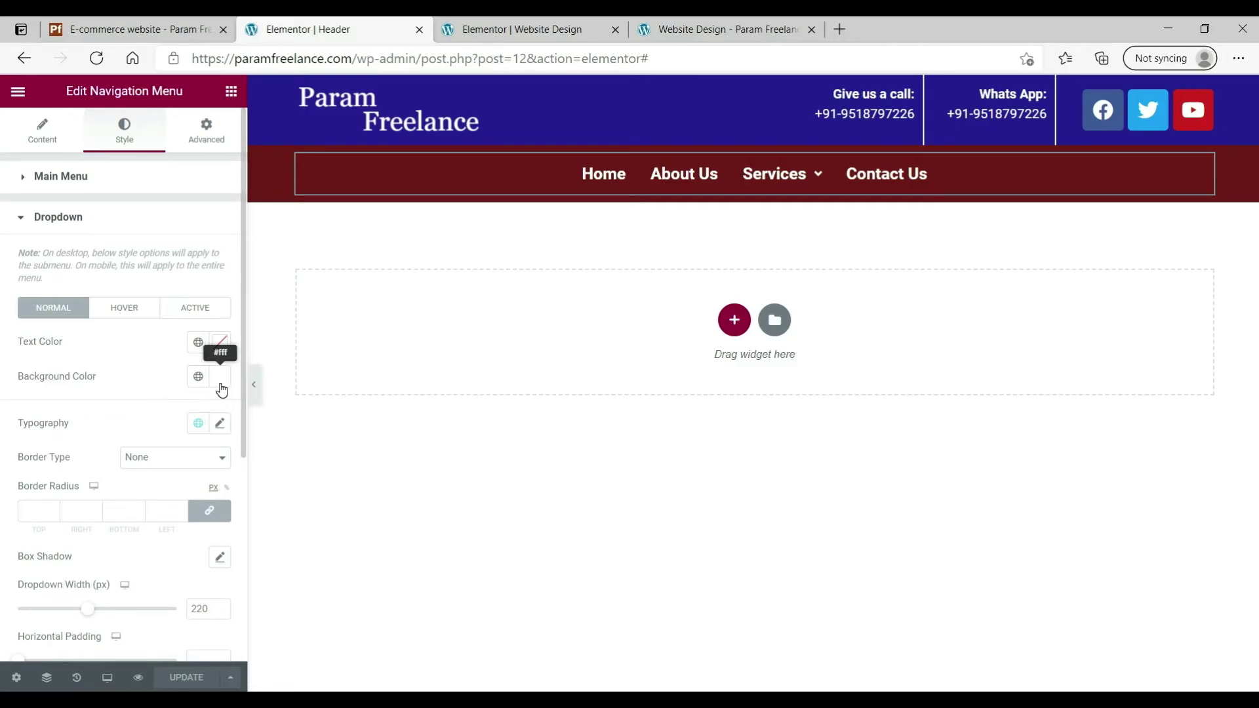
left_click(219, 342)
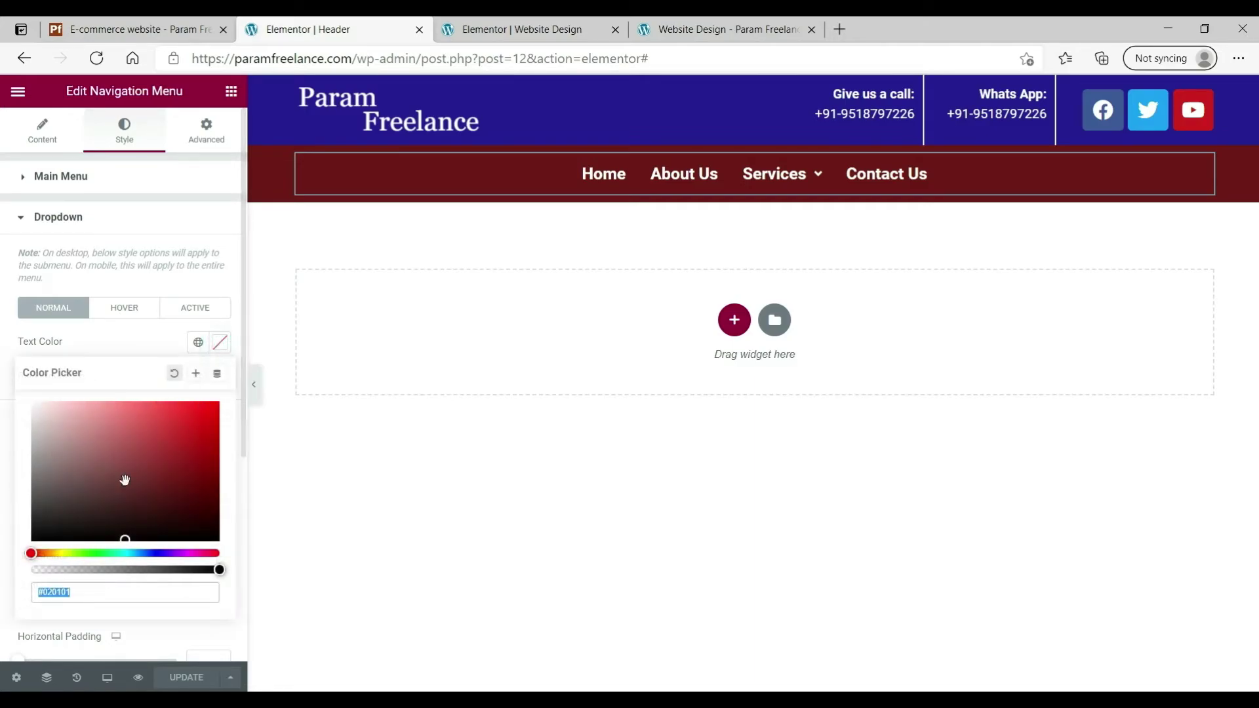
left_click(62, 528)
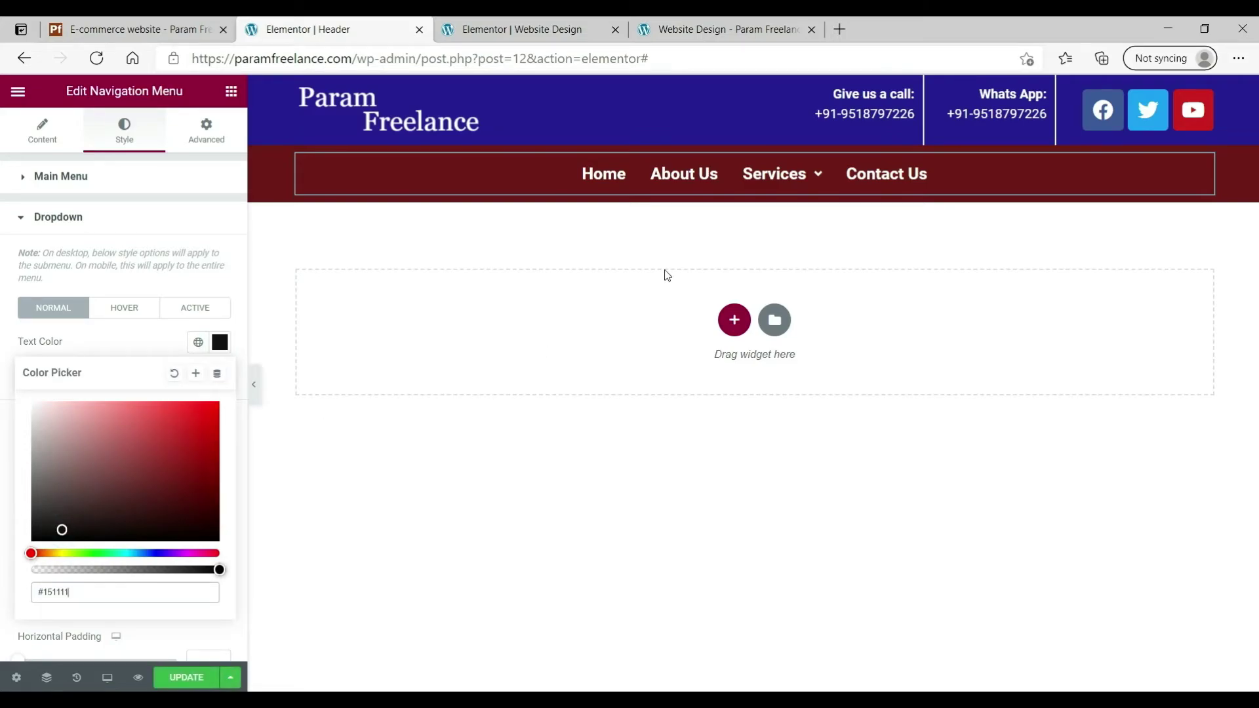
left_click(172, 677)
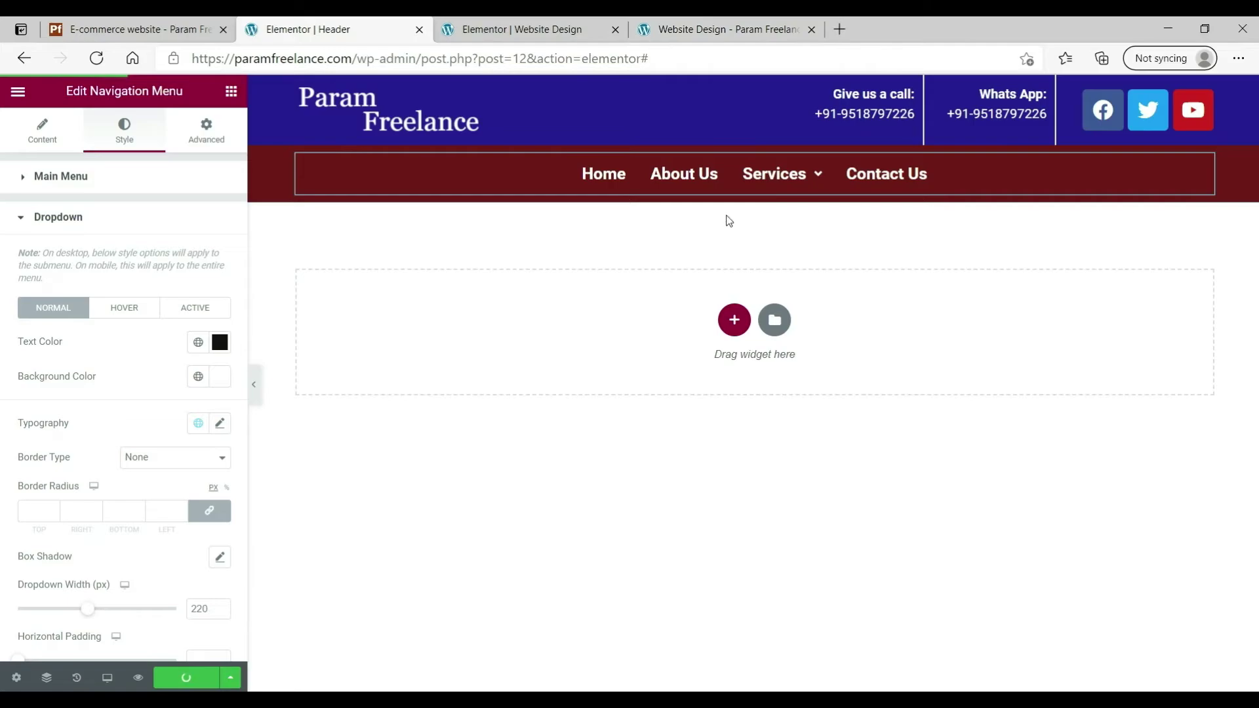
- Check the Services submenu in the editor and on the reloaded live Website Design page, and return to the E-commerce website reference page
mouse_move(779, 190)
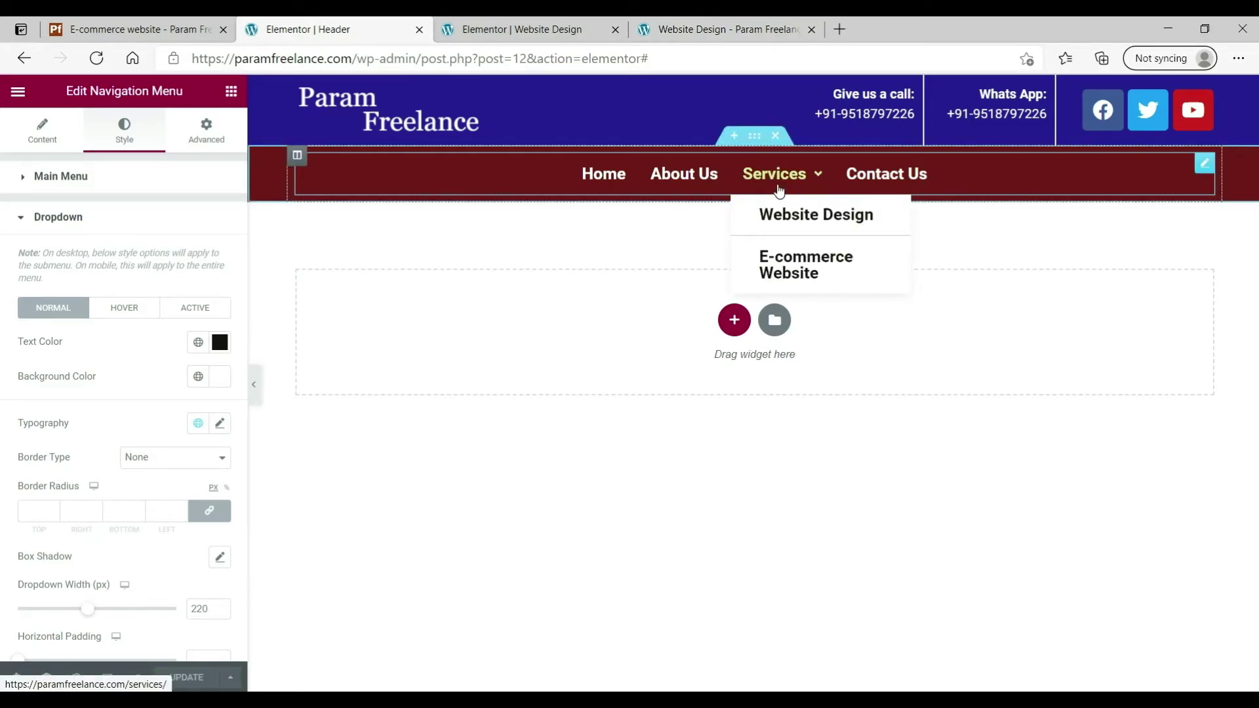
left_click(721, 29)
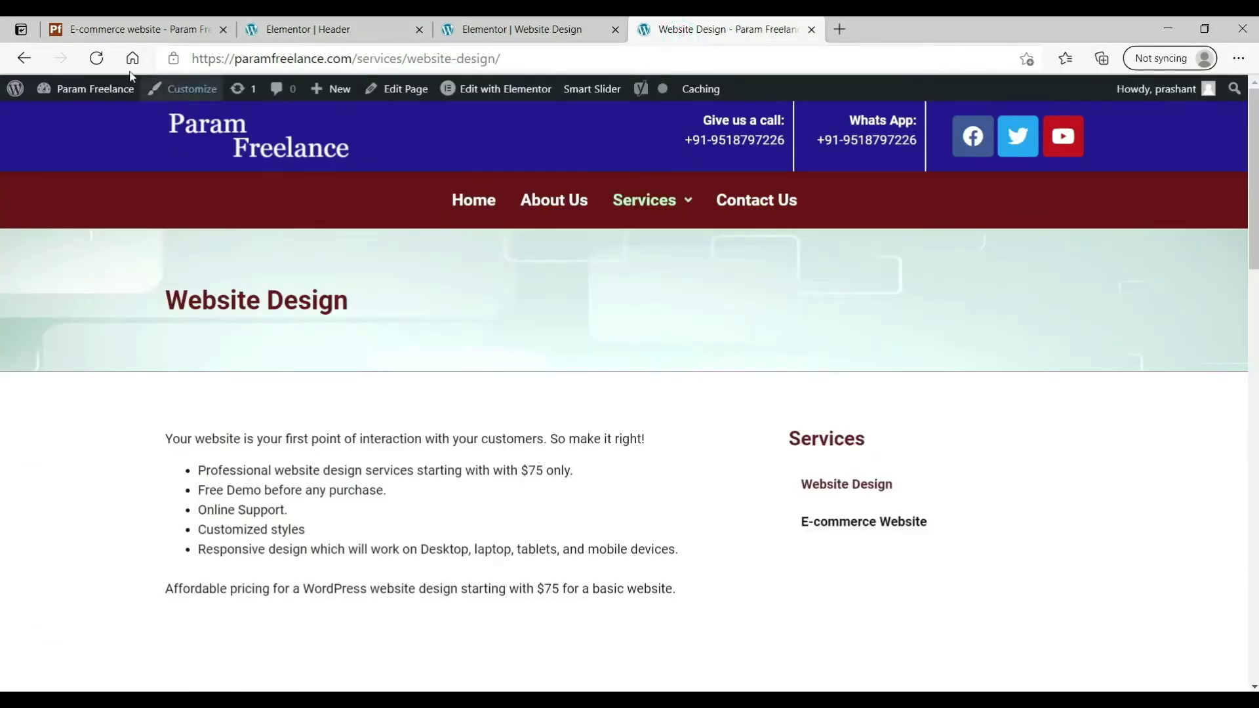
left_click(103, 61)
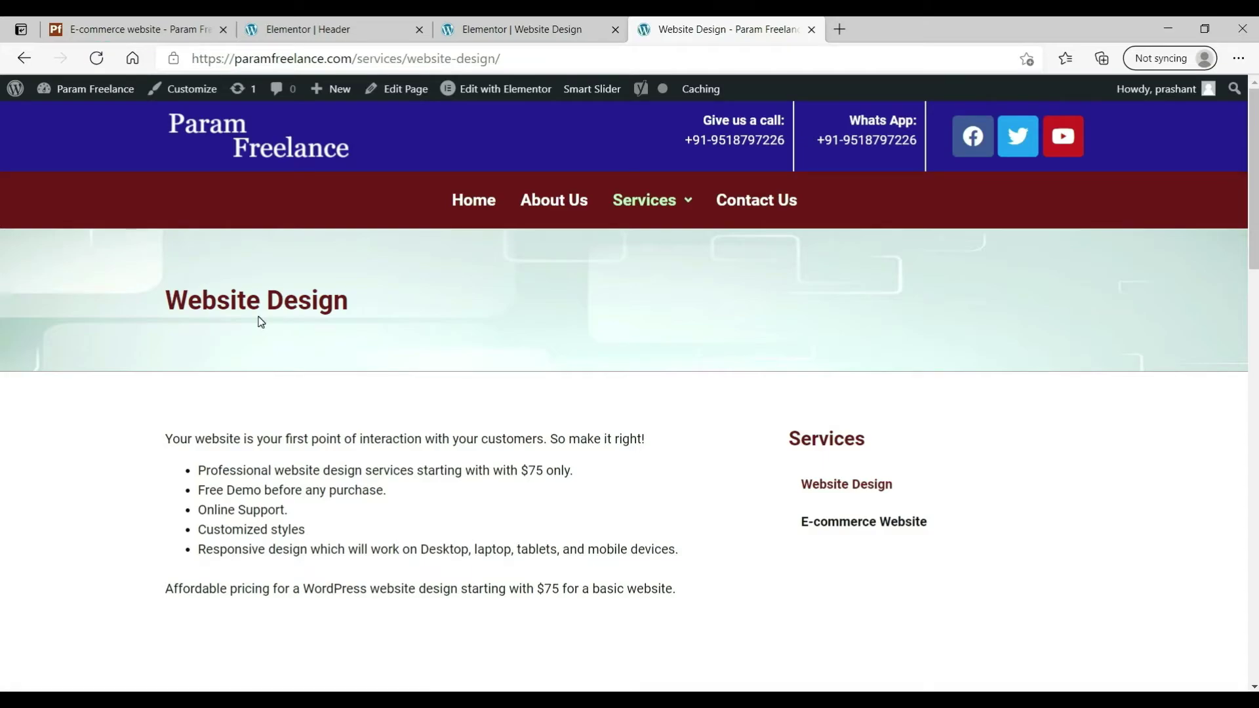
mouse_move(685, 247)
left_click(137, 29)
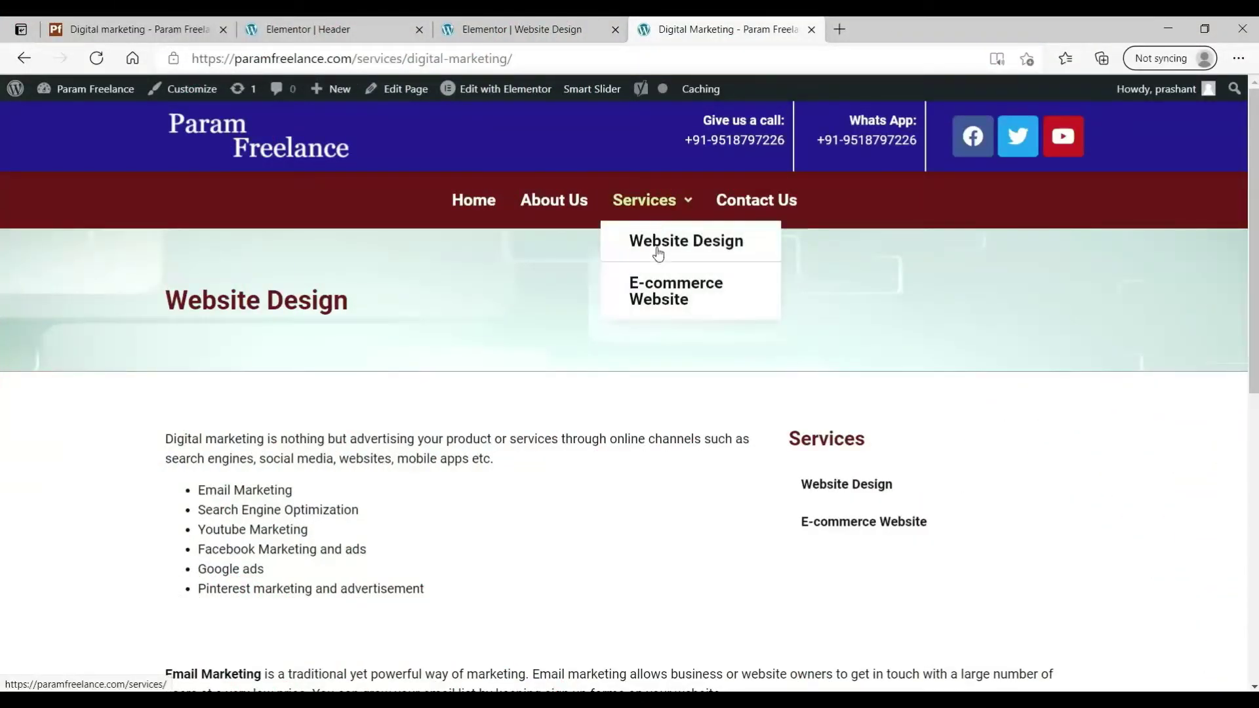
- Open the menu editor from the dashboard and add the Local SEO and Digital Marketing pages to the Main Menu
left_click(88, 118)
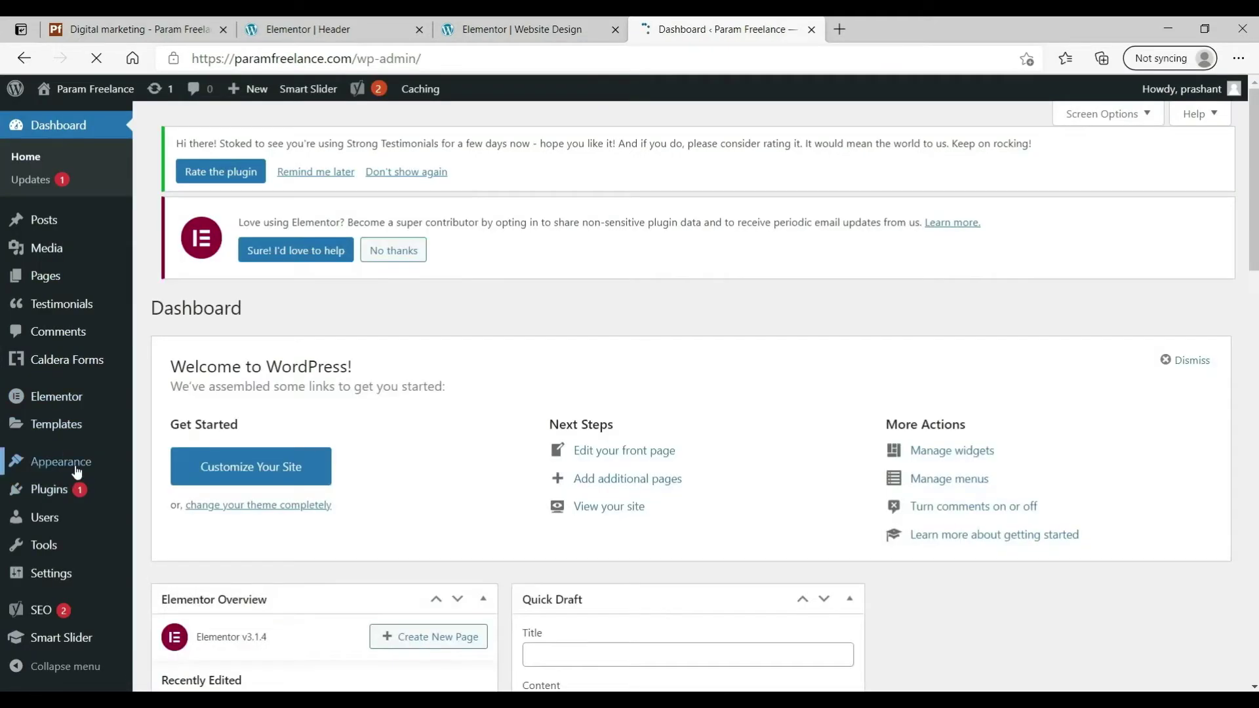
mouse_move(76, 467)
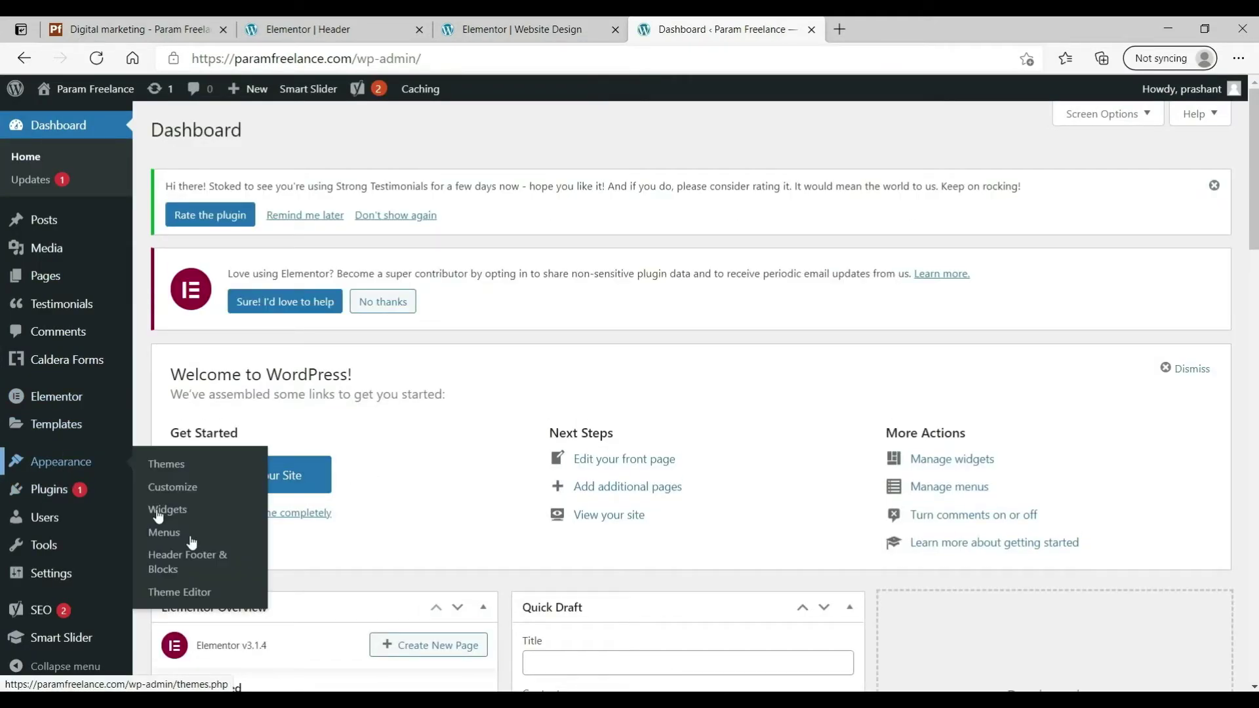
left_click(165, 531)
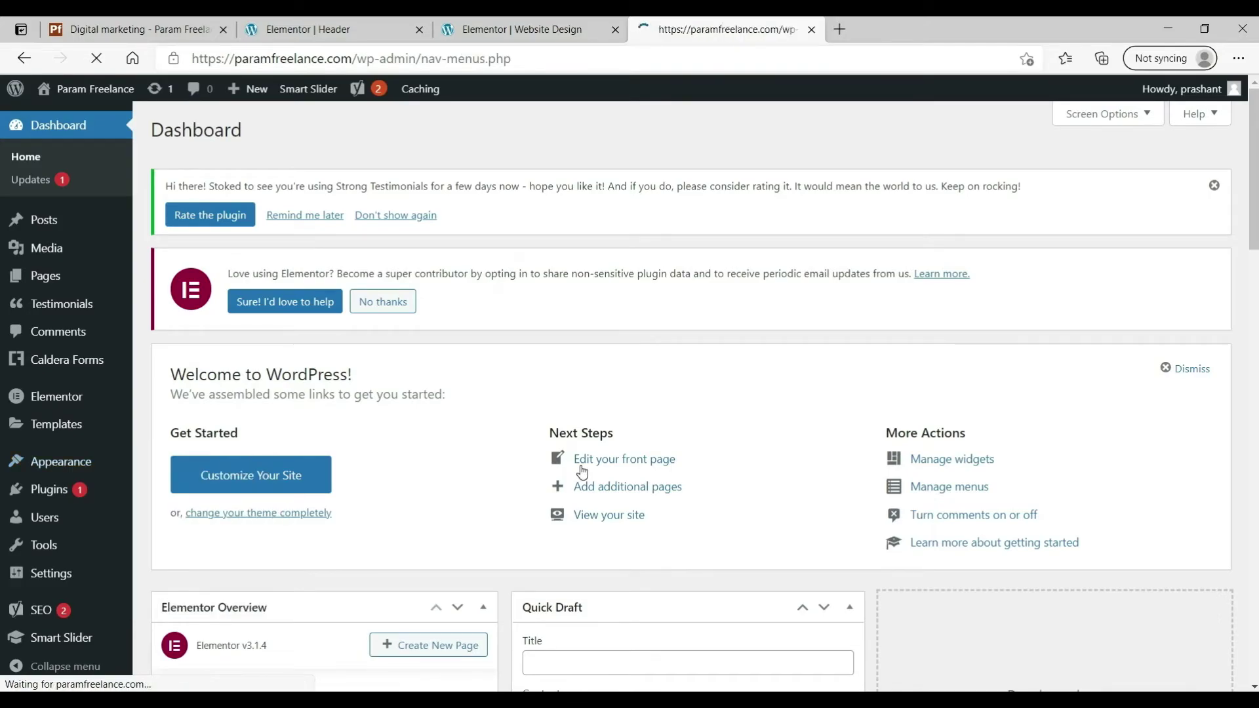
scroll(580, 453, "down", 5)
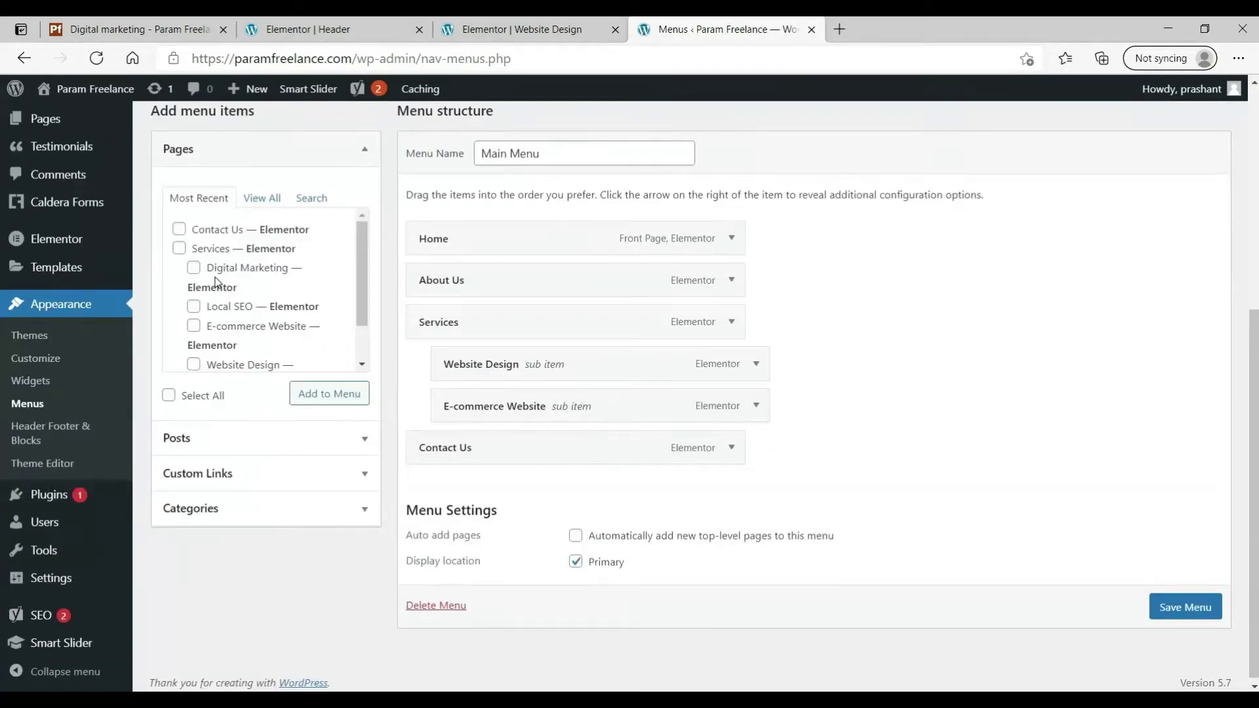
left_click(194, 308)
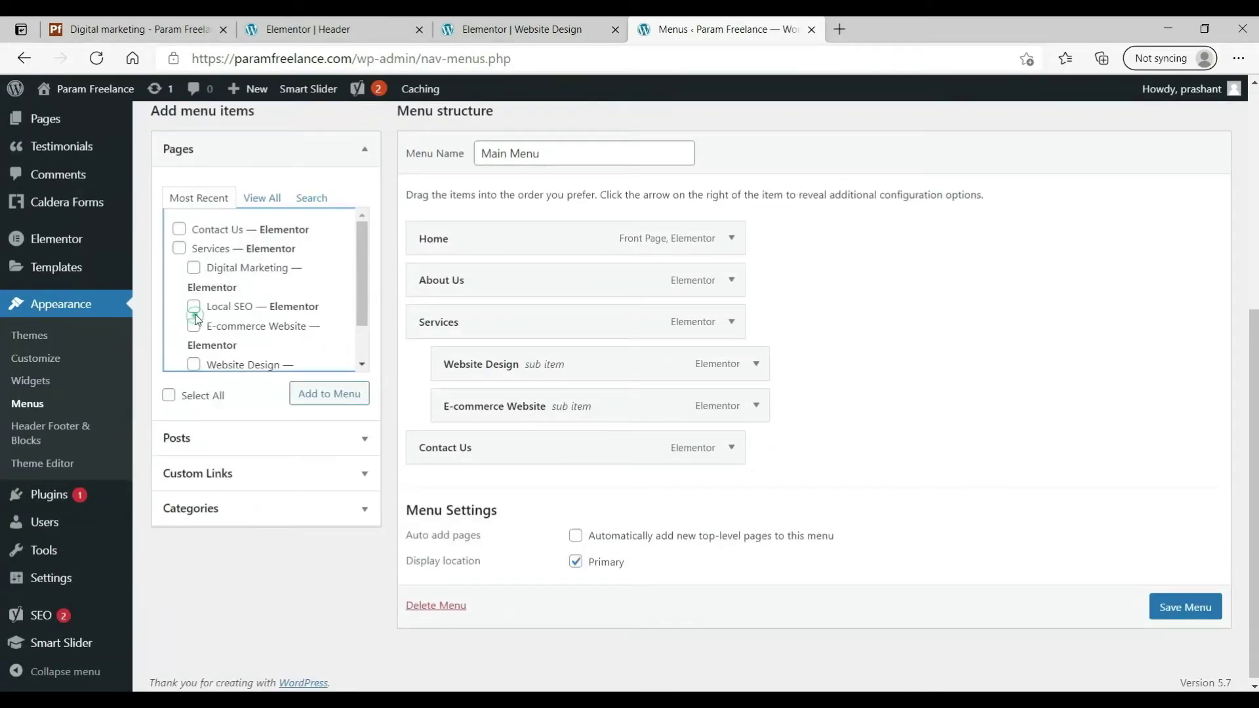
left_click(193, 268)
left_click(329, 393)
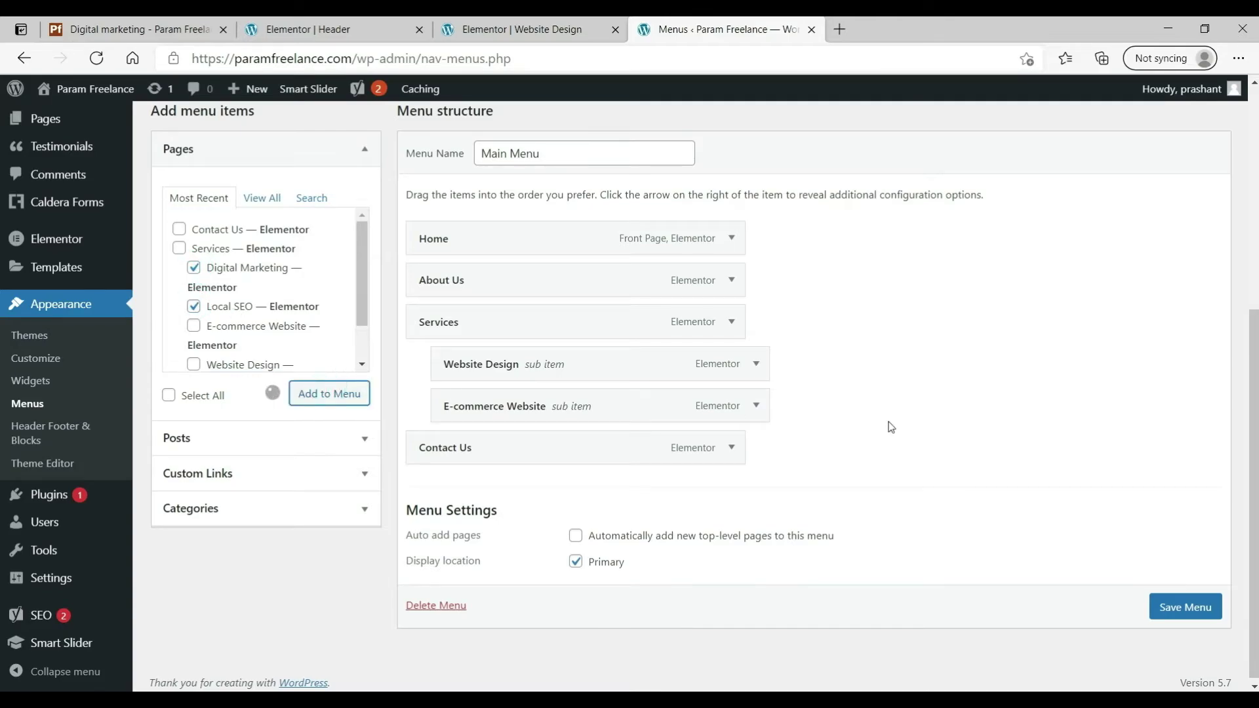
- Nest Local SEO and Digital Marketing under Services, below E-commerce Website, and save the menu
left_click_drag(508, 537, 554, 494)
scroll(853, 571, "down", 1)
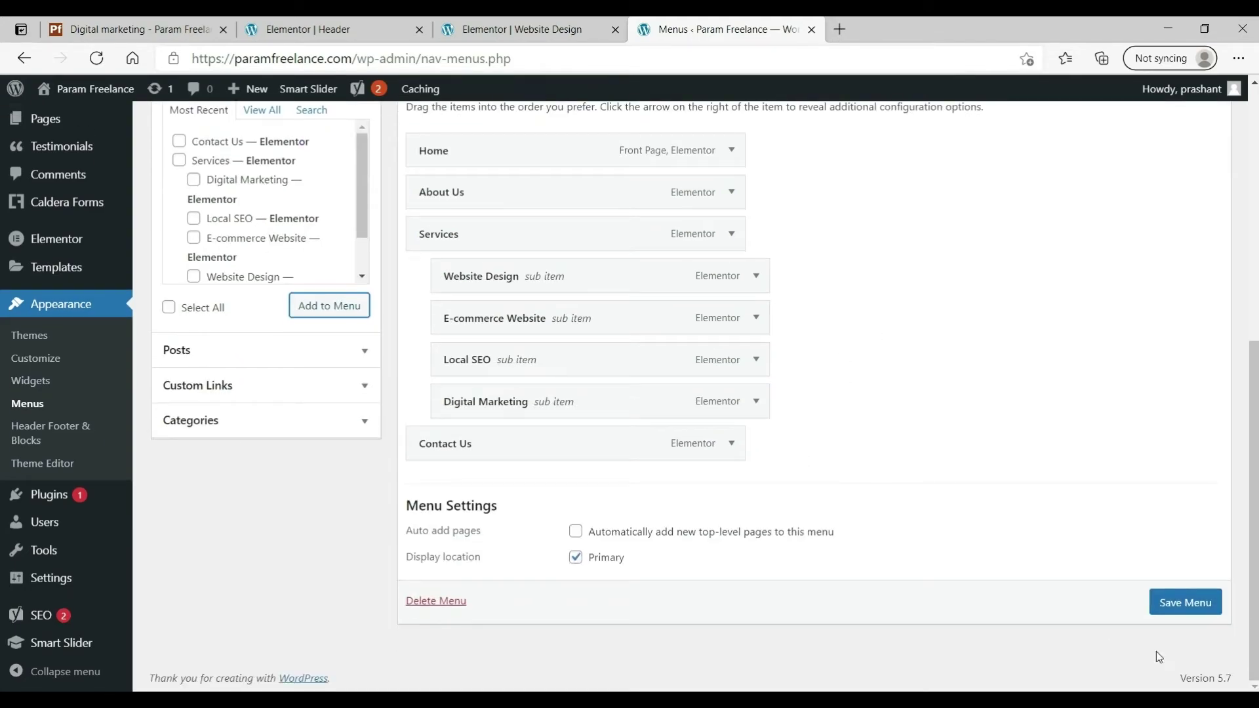
left_click(1164, 608)
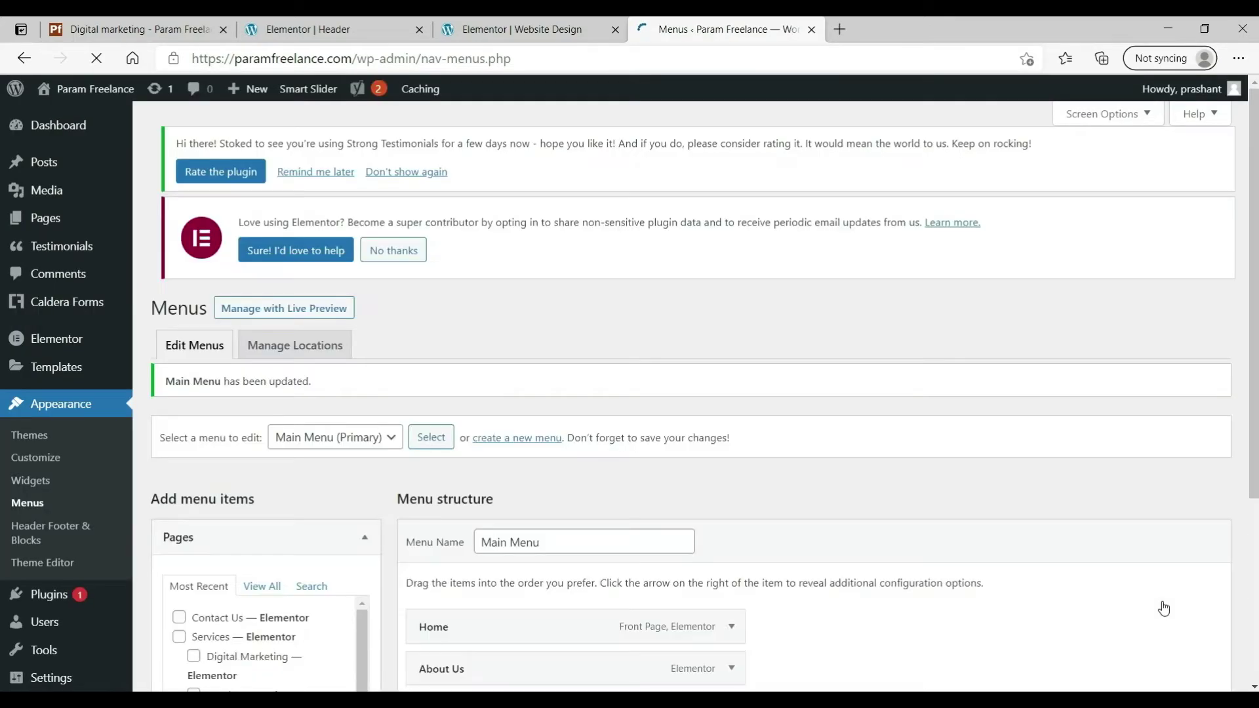
- Add the Local SEO and Digital Marketing pages to the Services menu below E-commerce Website and save that menu
scroll(694, 399, "down", 5)
scroll(376, 222, "up", 3)
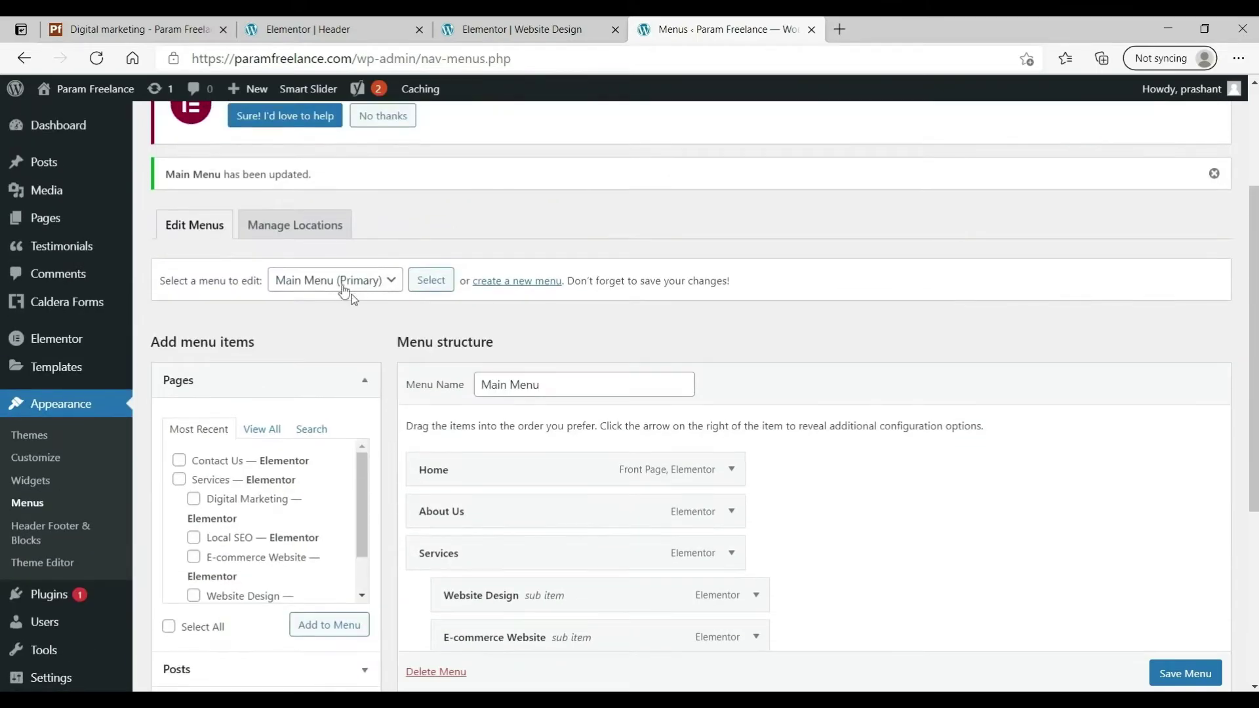
left_click(339, 280)
left_click(335, 317)
left_click(431, 280)
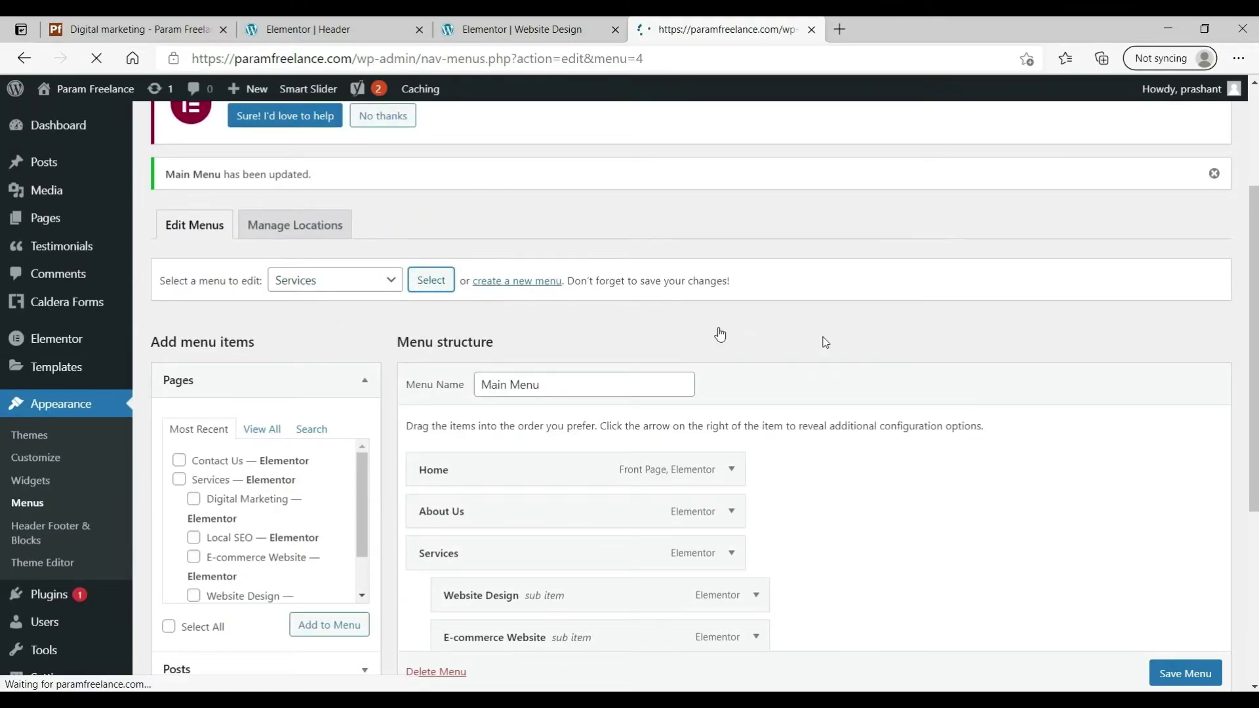
scroll(274, 344, "down", 3)
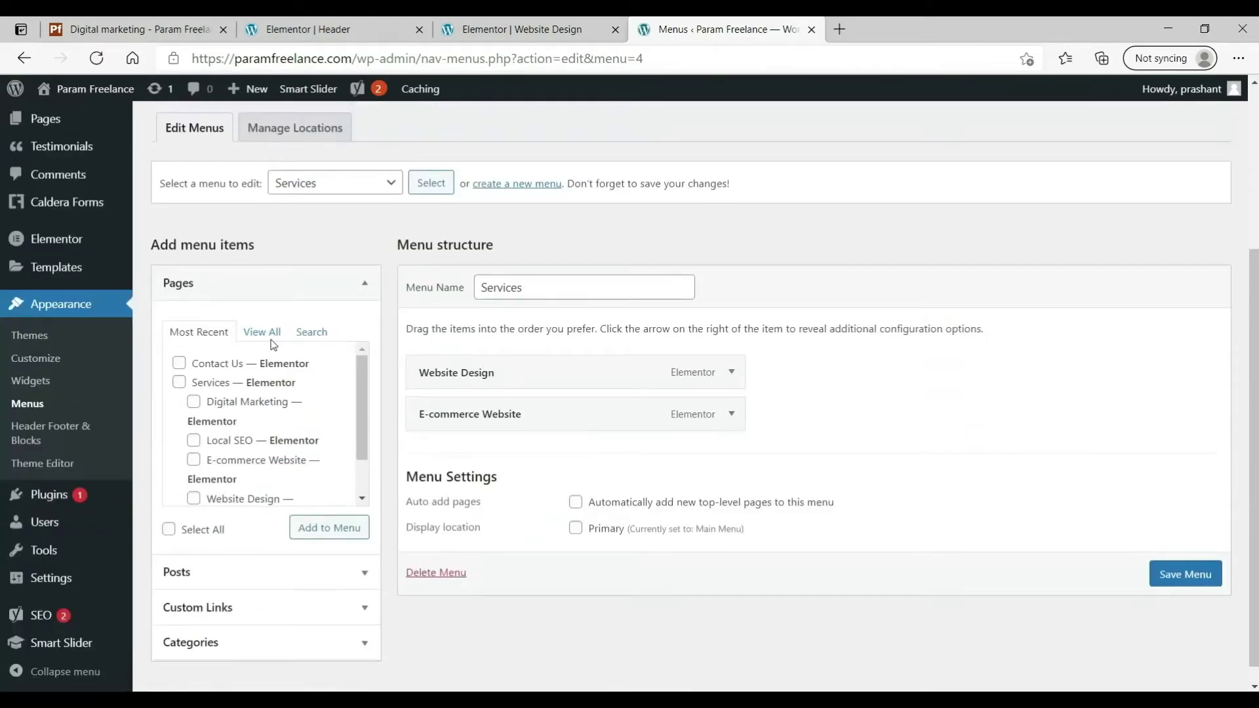
left_click(194, 440)
left_click(193, 401)
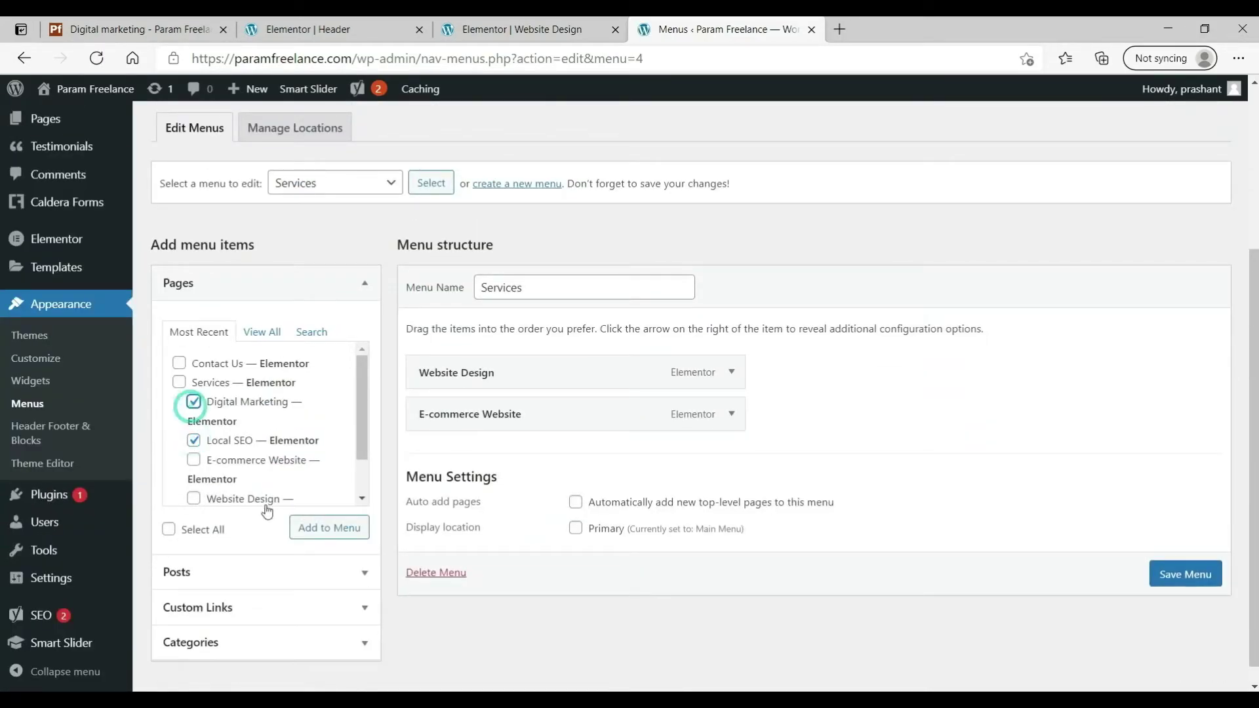
left_click(325, 528)
left_click_drag(562, 493, 553, 455)
scroll(1180, 656, "down", 1)
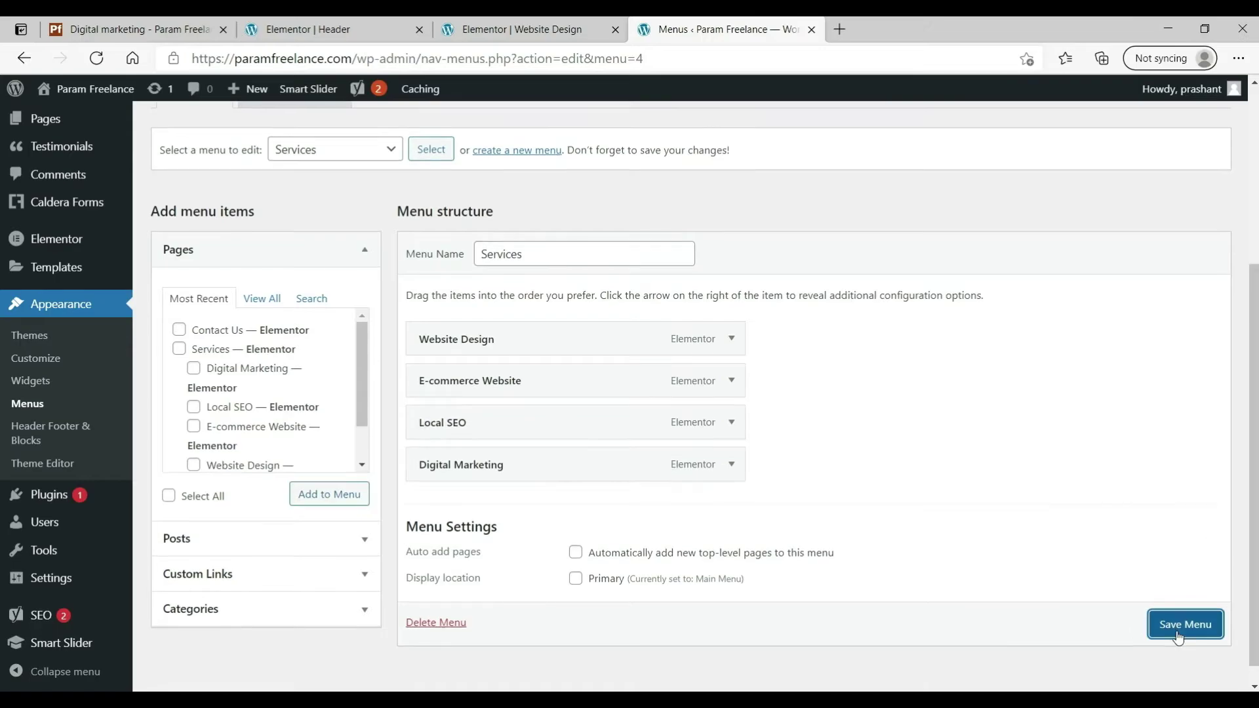
left_click(1177, 632)
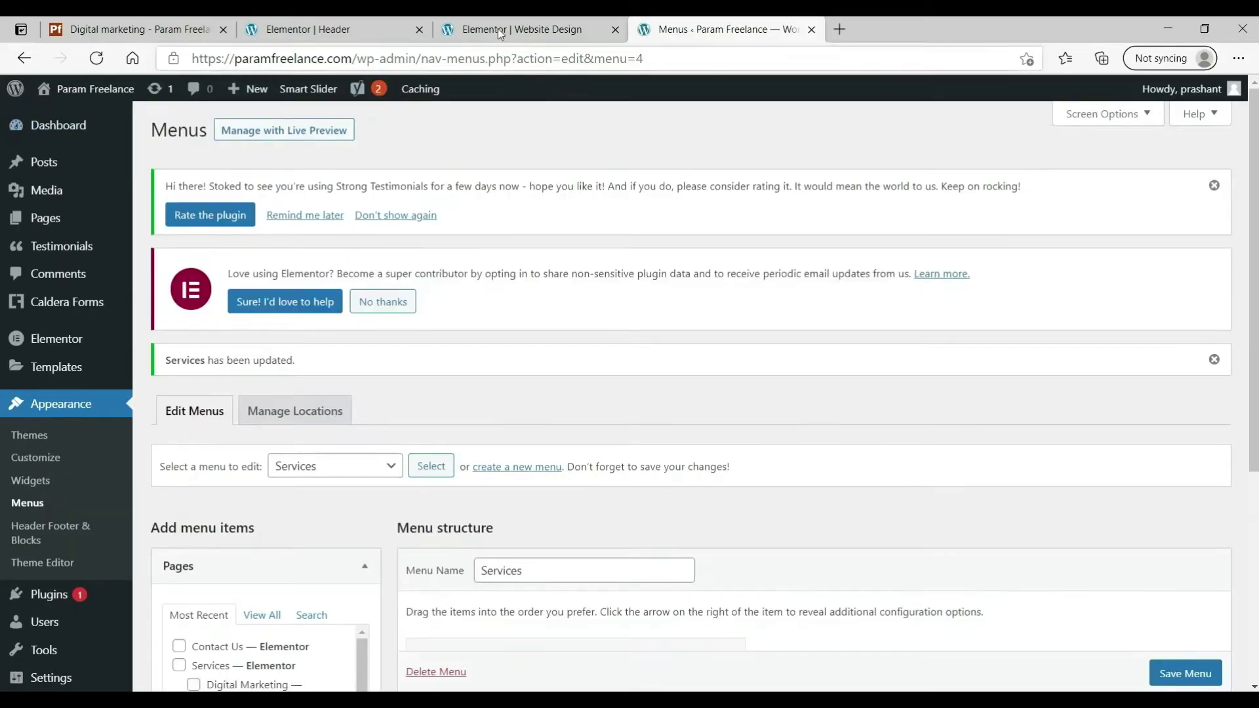
- View the live Website Design page from its editor and check the sidebar Services list and header Services dropdown
left_click(498, 29)
left_click(20, 96)
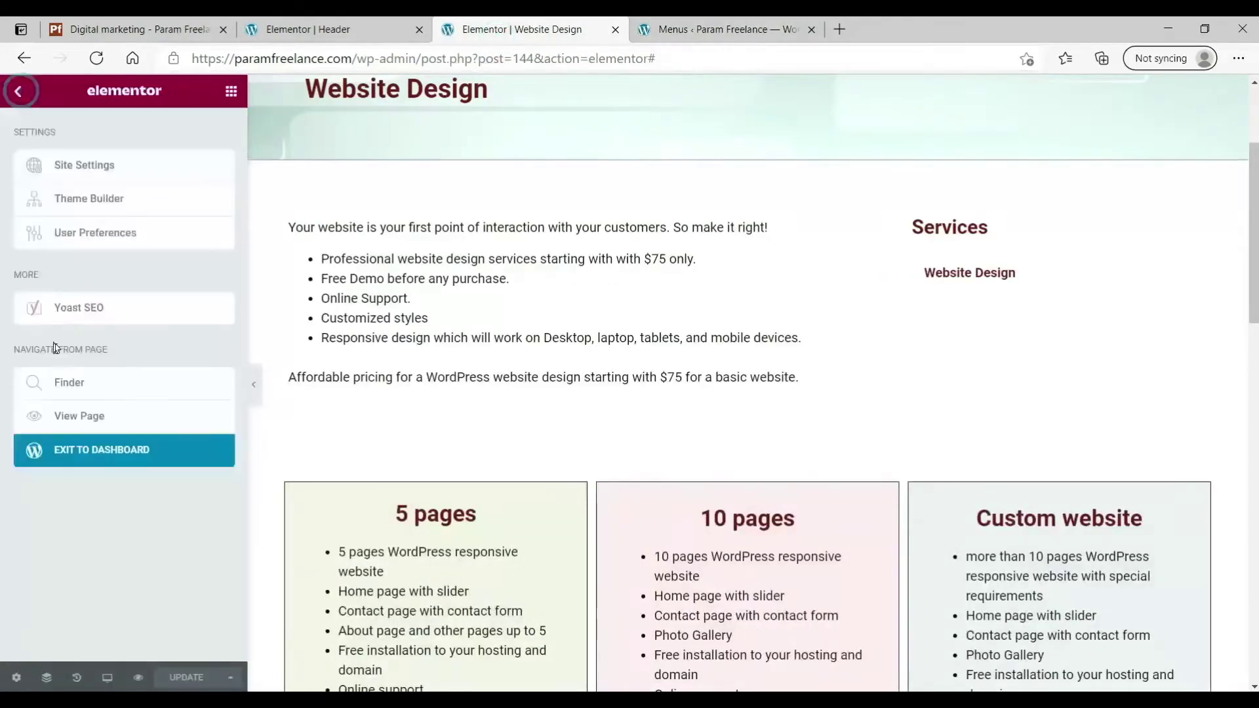
left_click(59, 413)
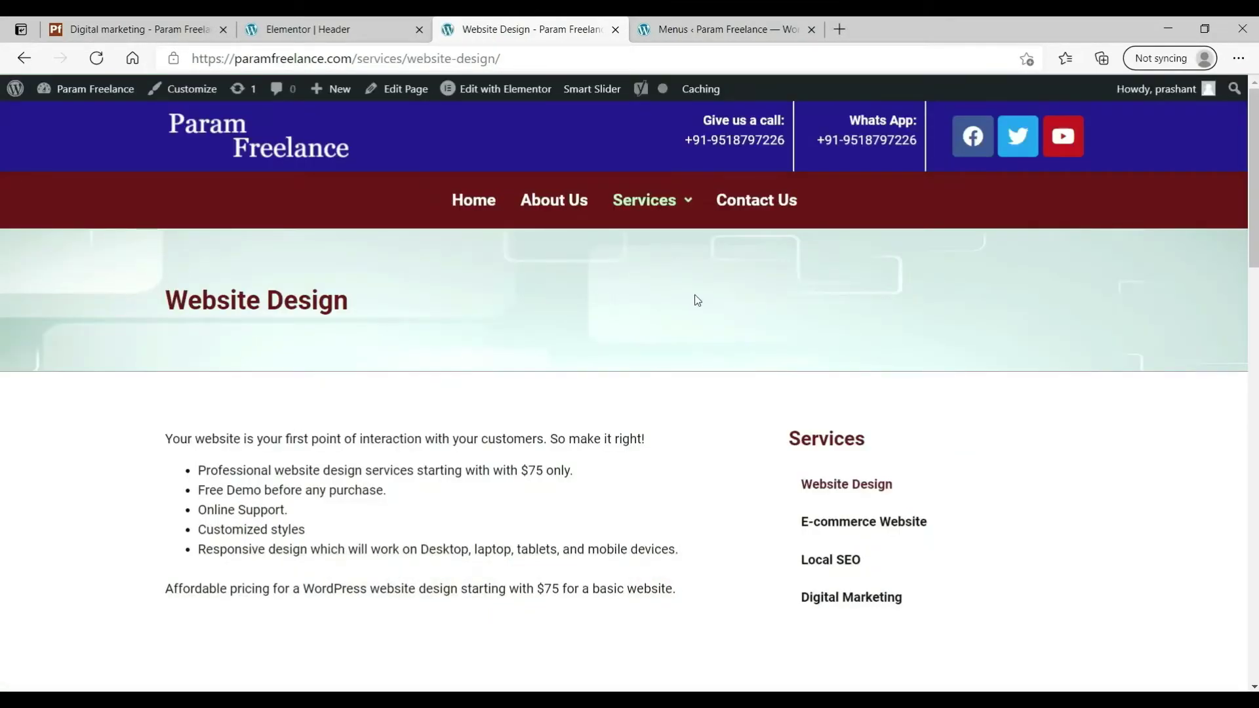
mouse_move(659, 208)
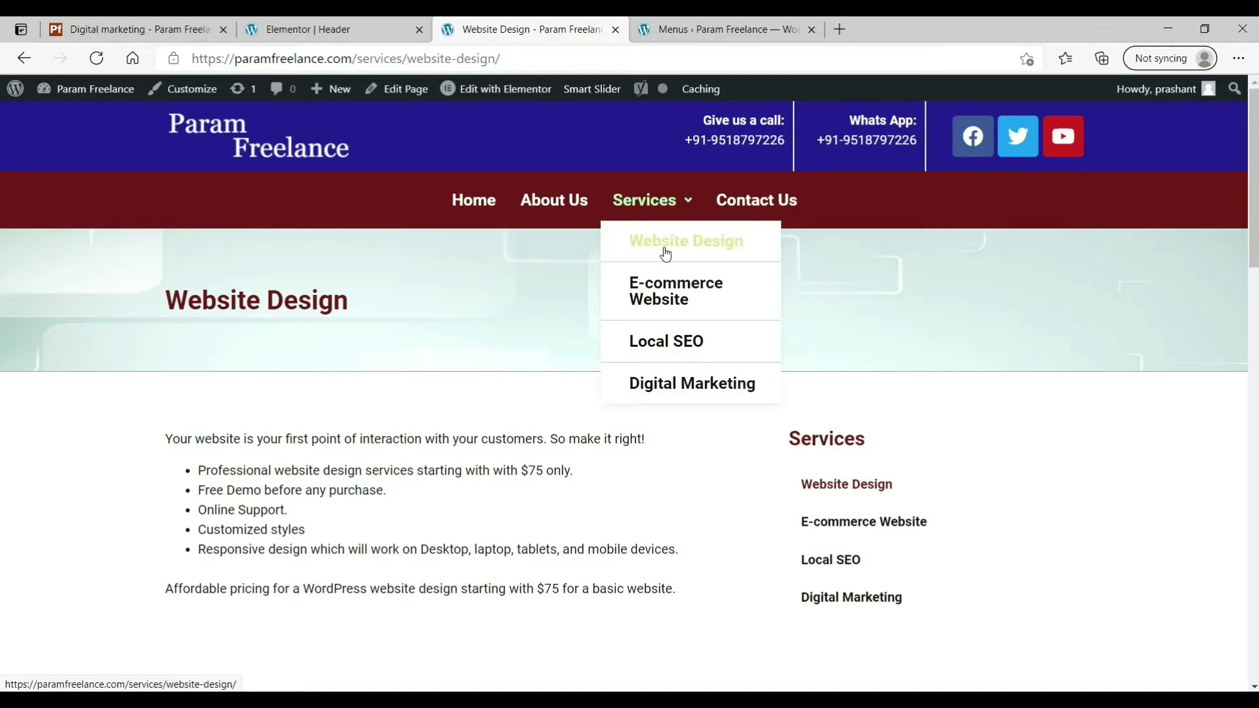
scroll(881, 459, "down", 2)
scroll(872, 485, "up", 2)
- Set the dropdown typography size of the header's navigation menu to 18 px
left_click(320, 30)
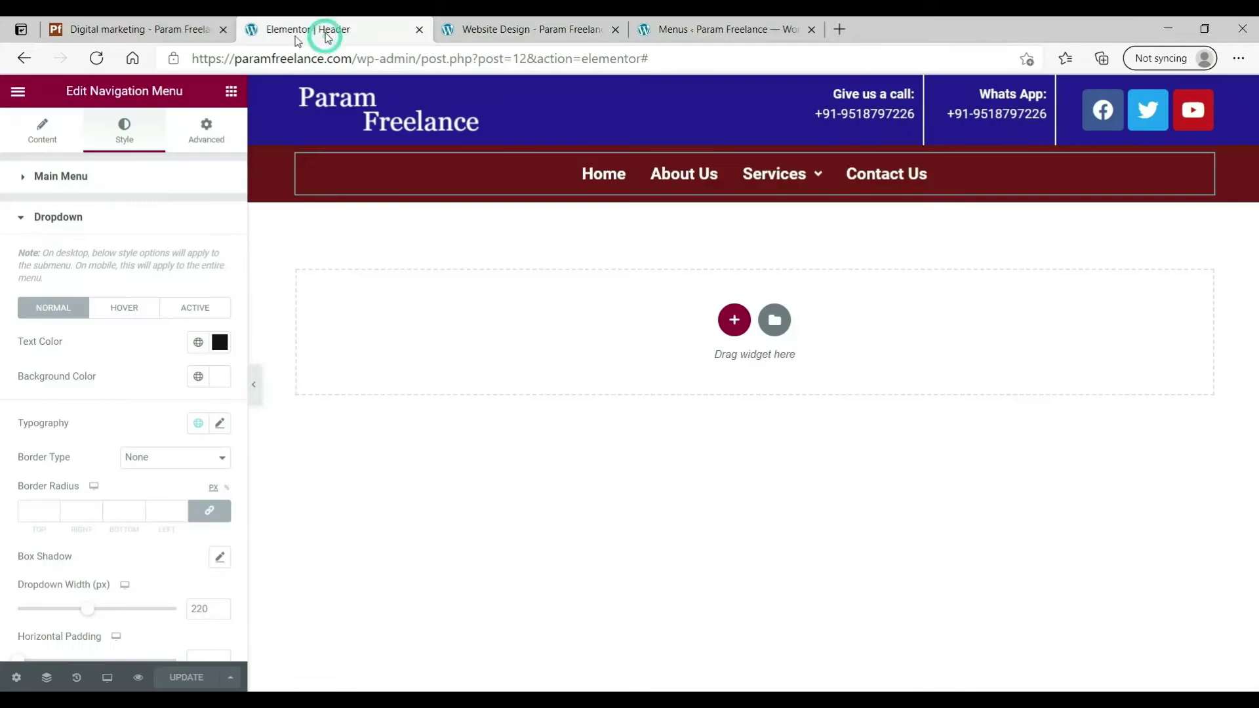
scroll(168, 446, "down", 3)
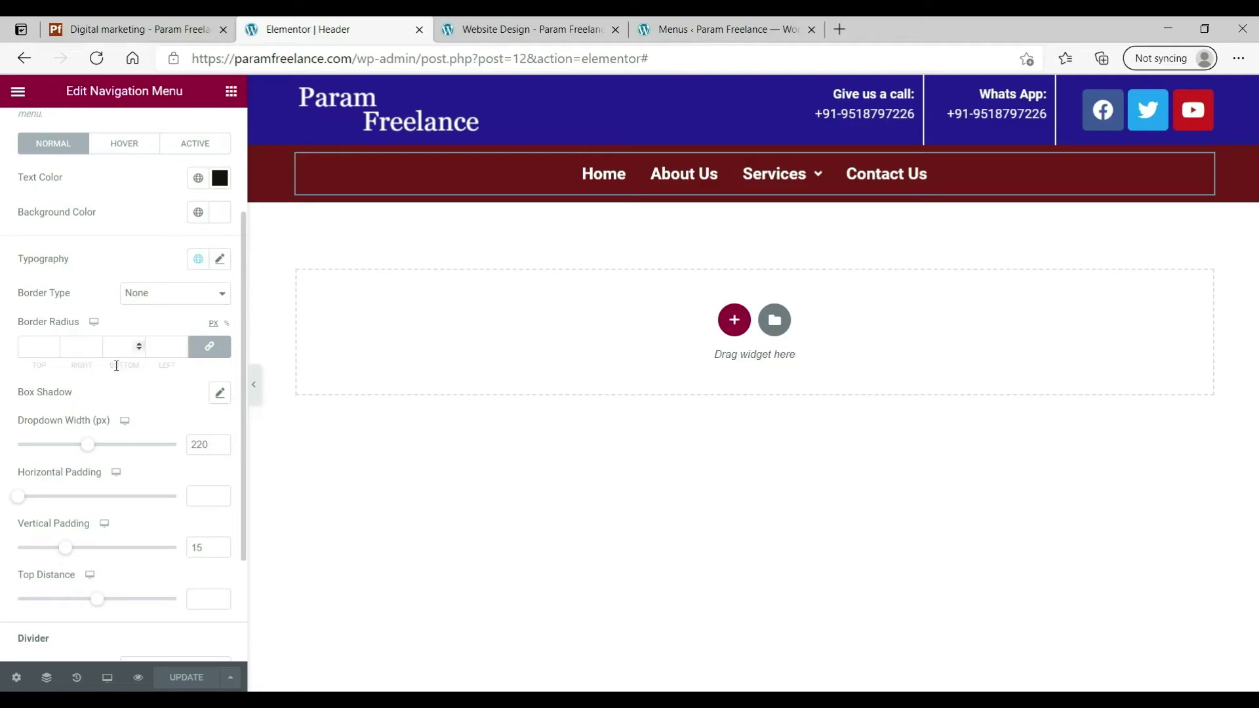
scroll(112, 330, "up", 3)
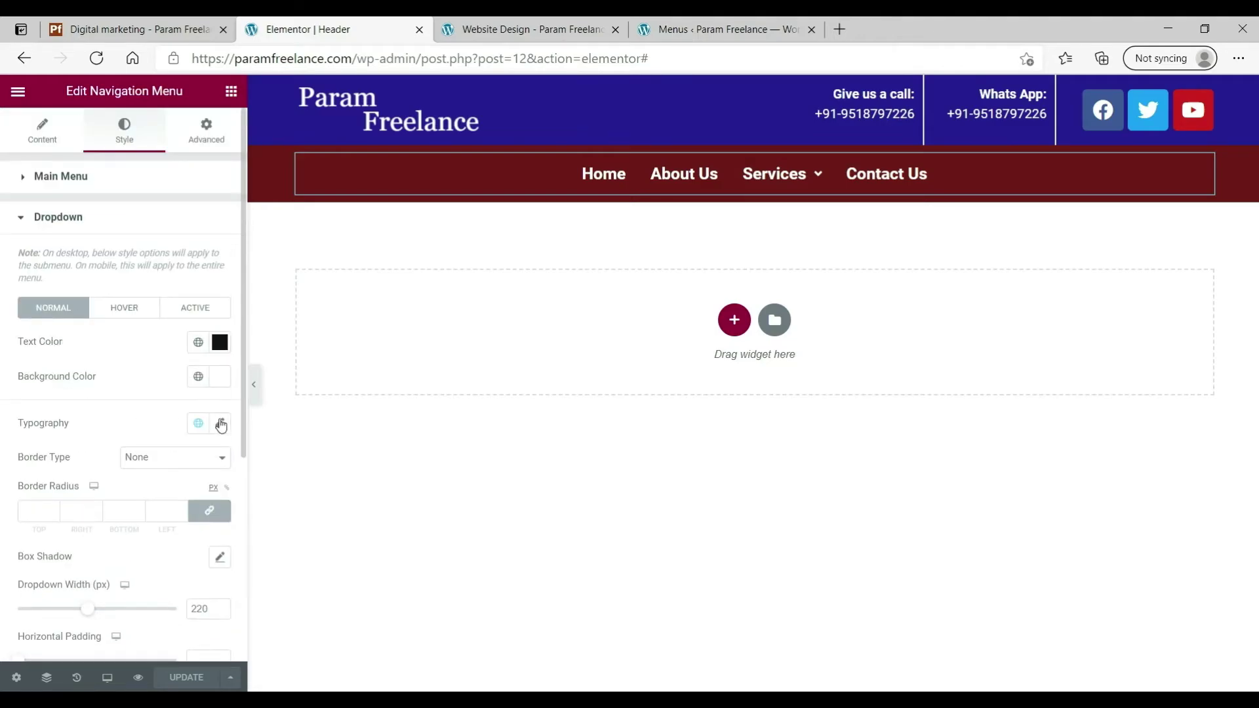
left_click(221, 424)
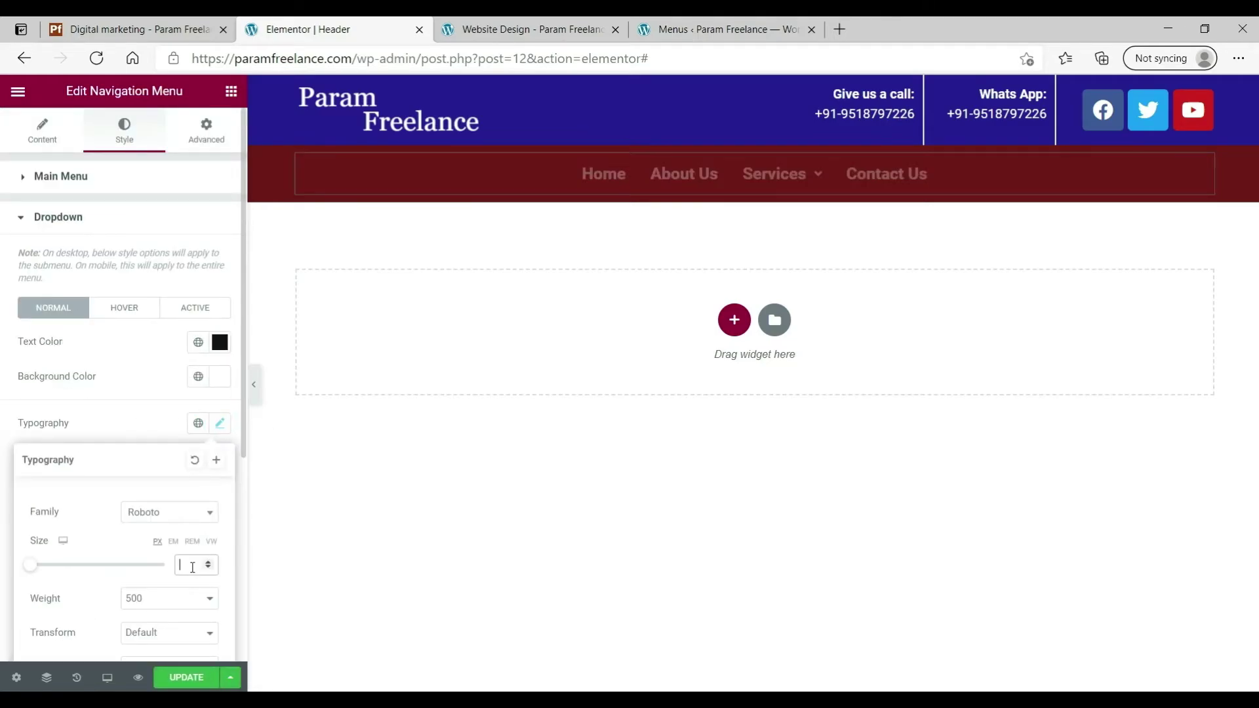
type("18")
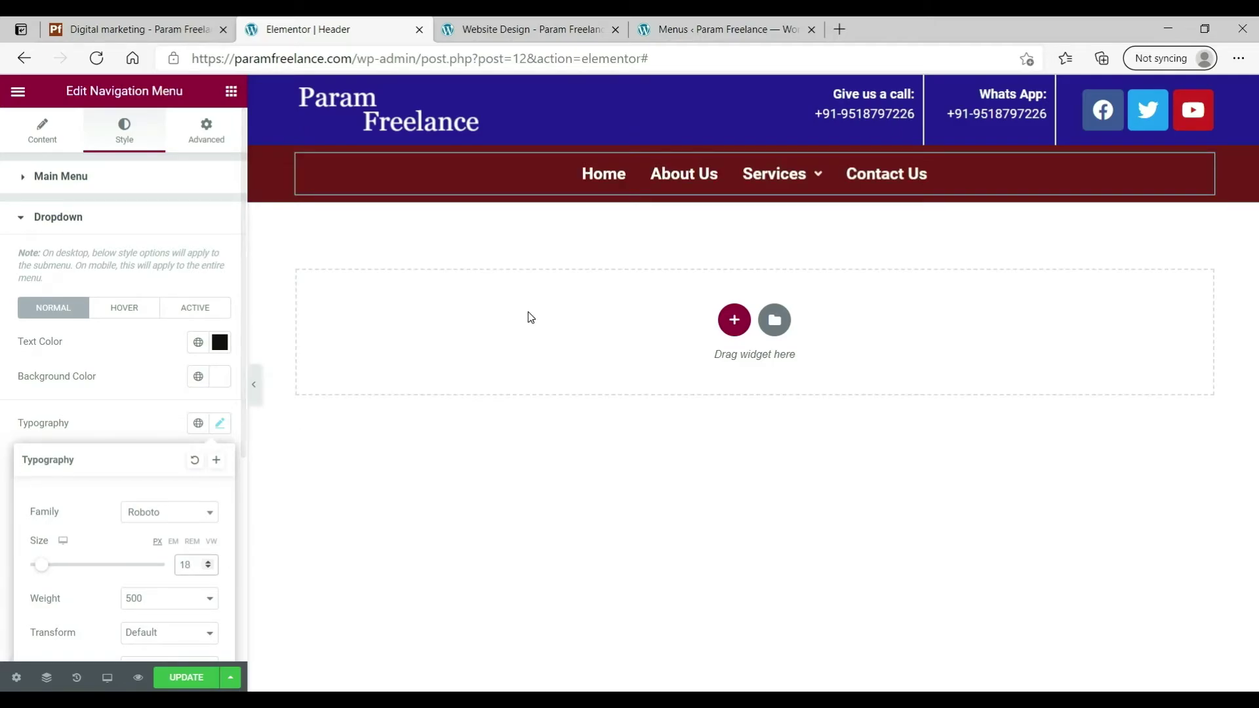
mouse_move(773, 181)
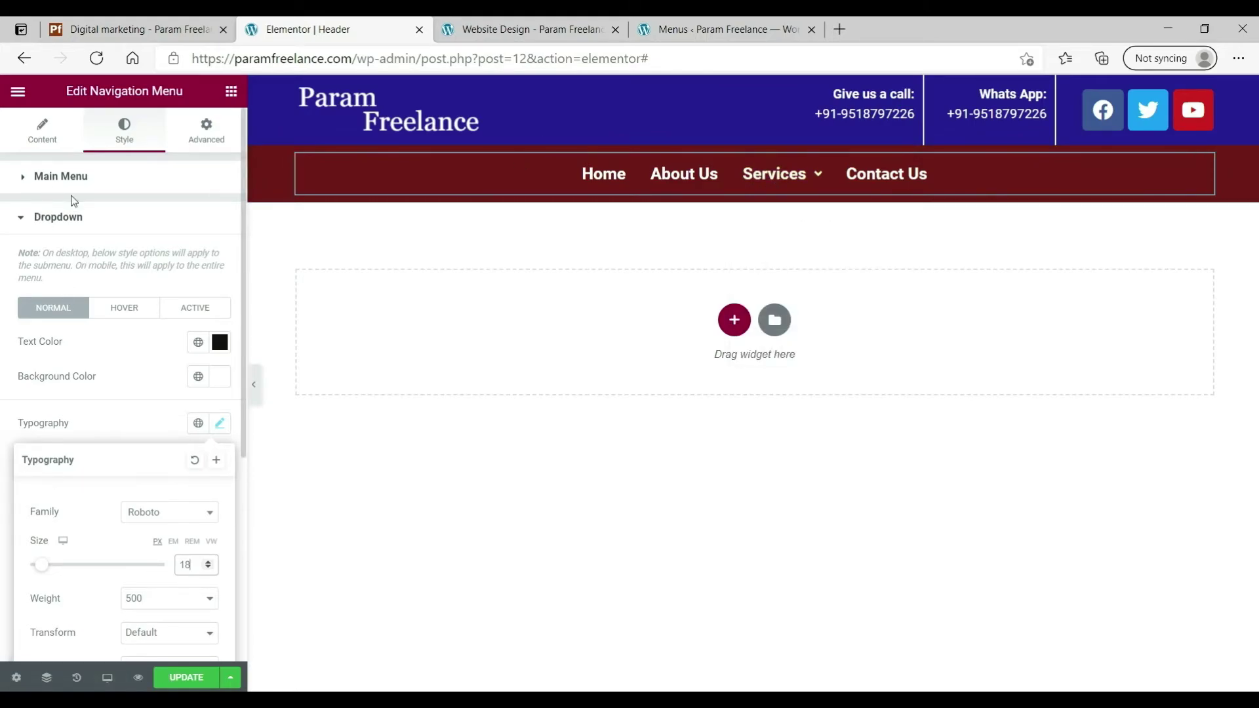
- Set the main menu typography size of the header navigation to 18 px and update the template
left_click(77, 176)
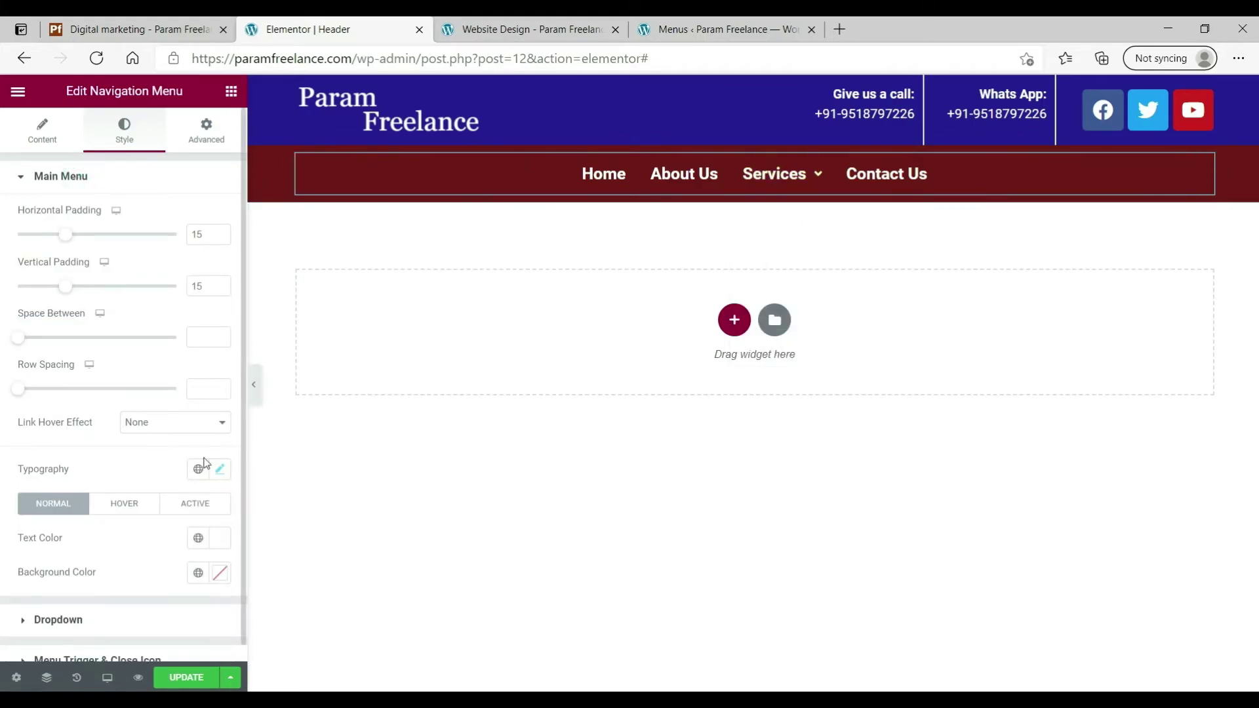
left_click(221, 470)
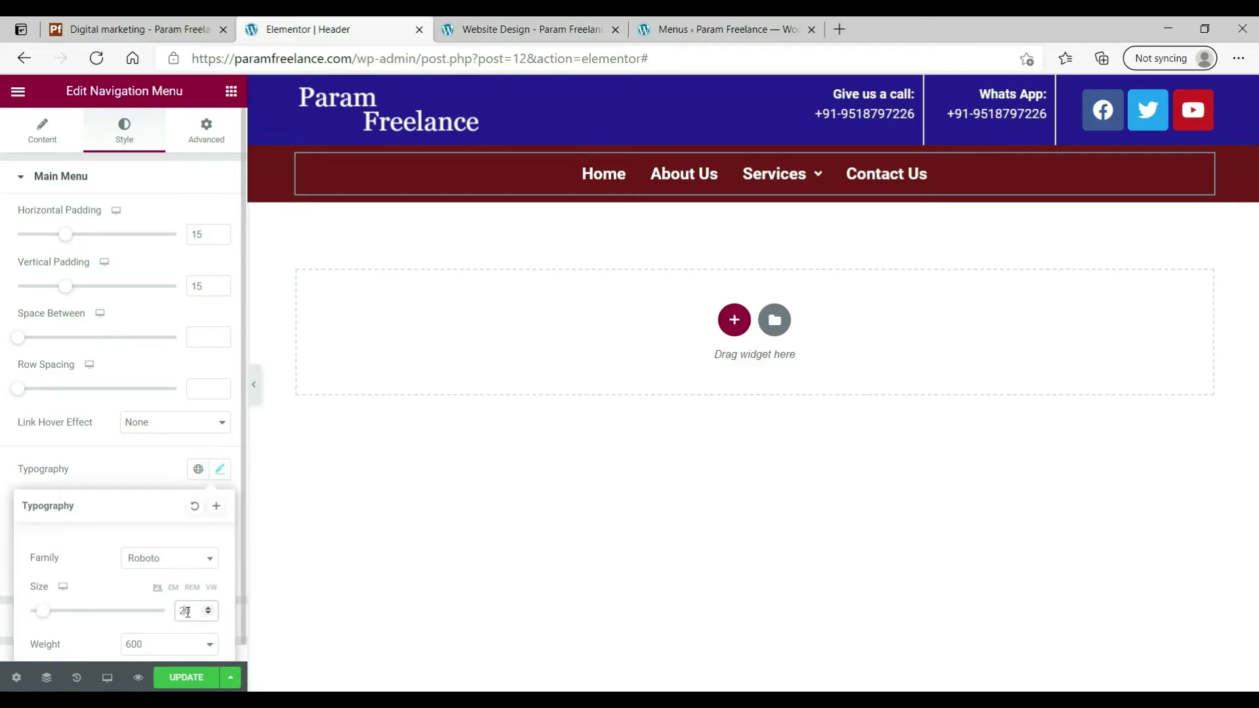
type("18")
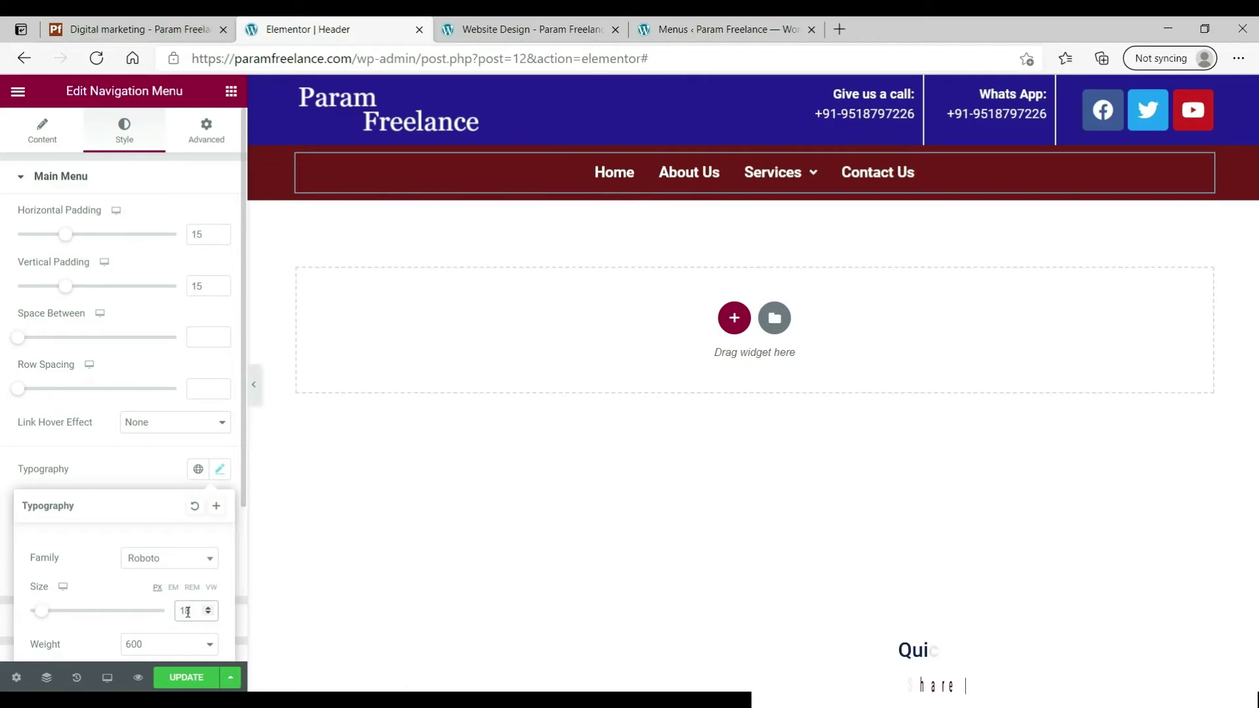
left_click(190, 679)
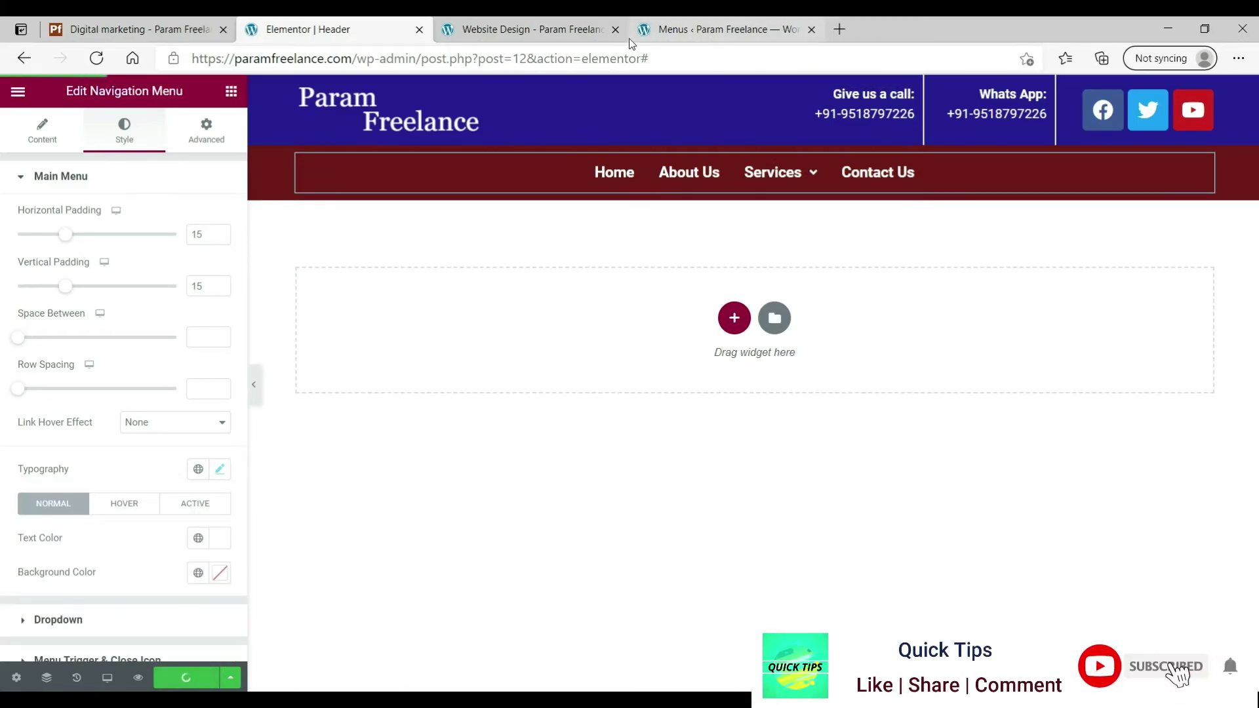
- Reload the live Website Design page and check the text size of the header menu and Services dropdown
left_click(543, 30)
key("F5")
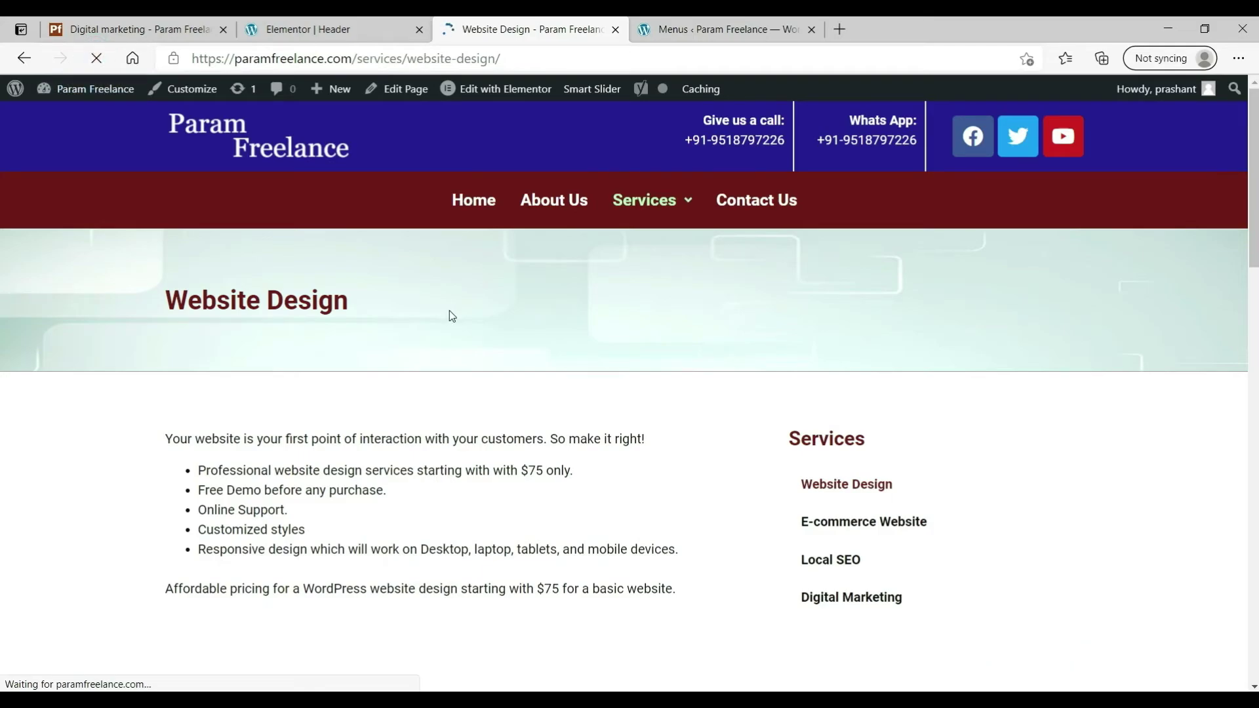
mouse_move(642, 198)
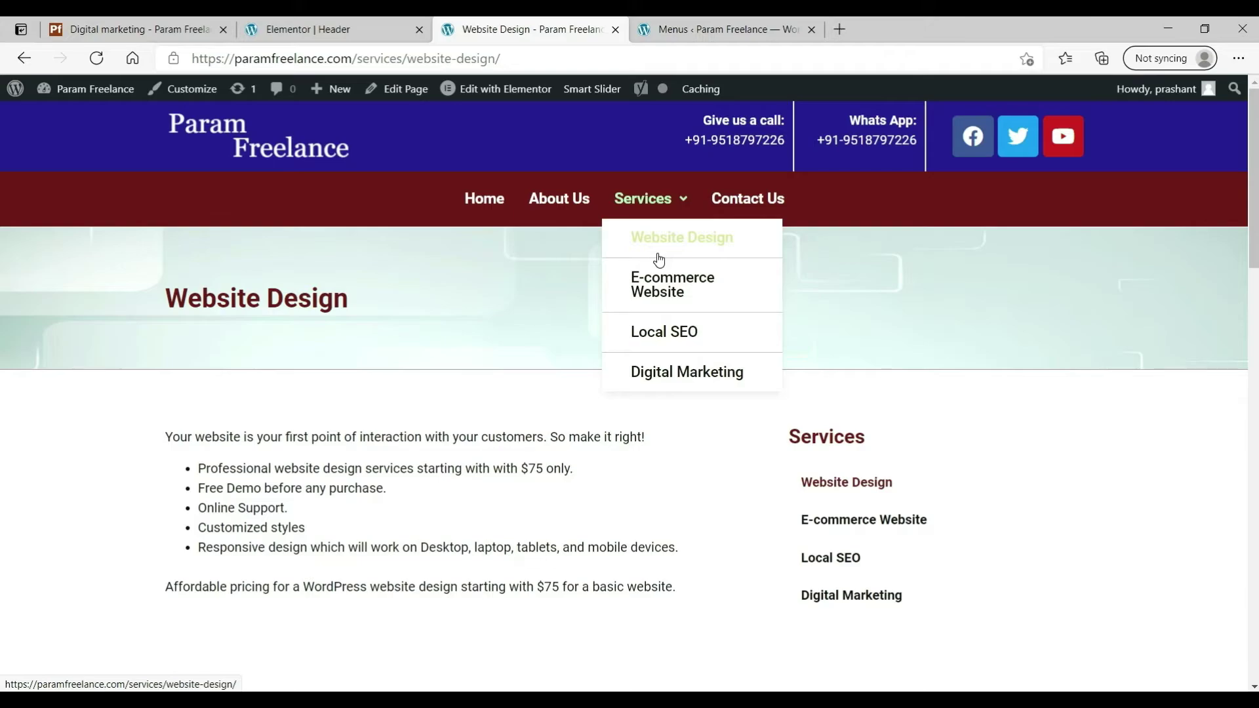
- Open the live Home page, close the menu editor, and review the page's banner and Contact Us call-to-action section
left_click(495, 208)
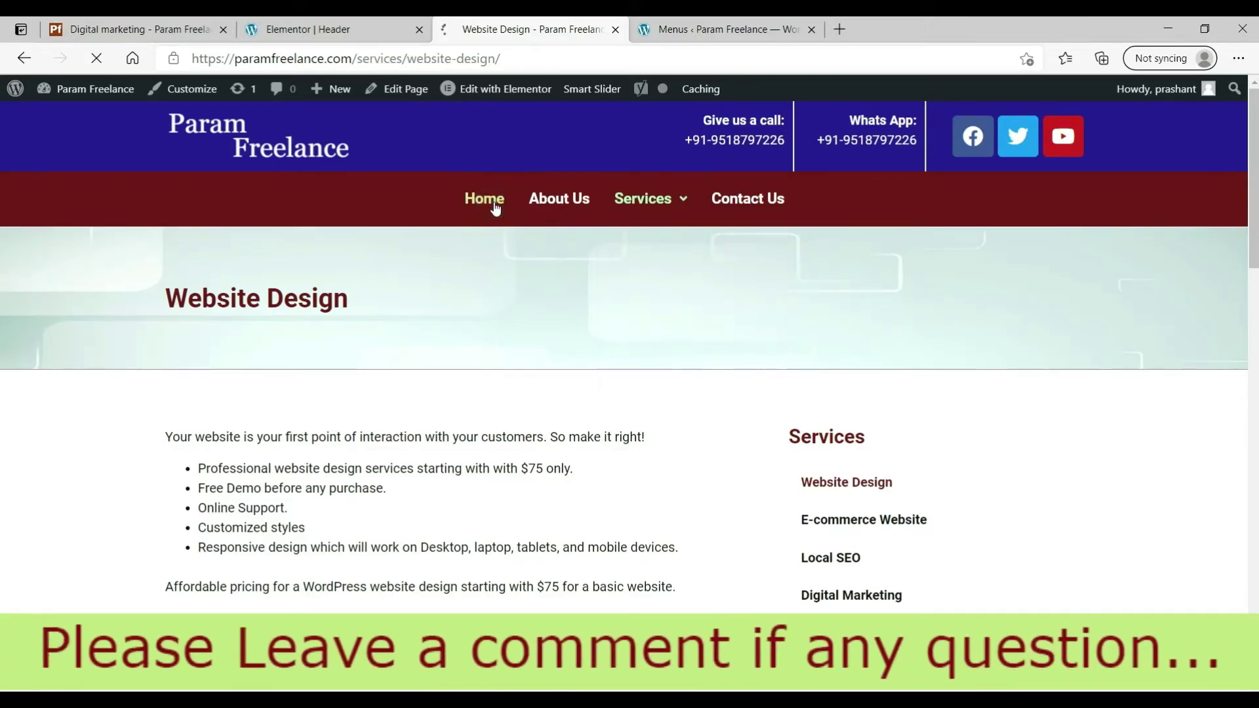
left_click(810, 31)
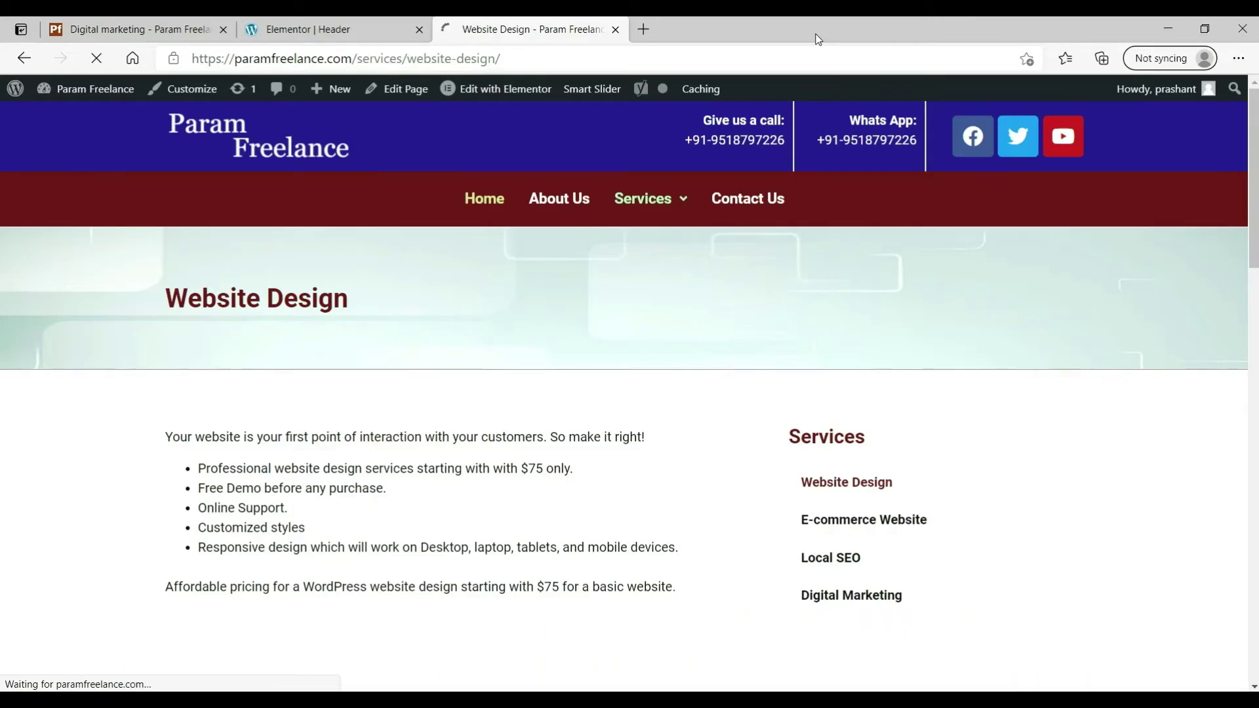
scroll(654, 258, "down", 8)
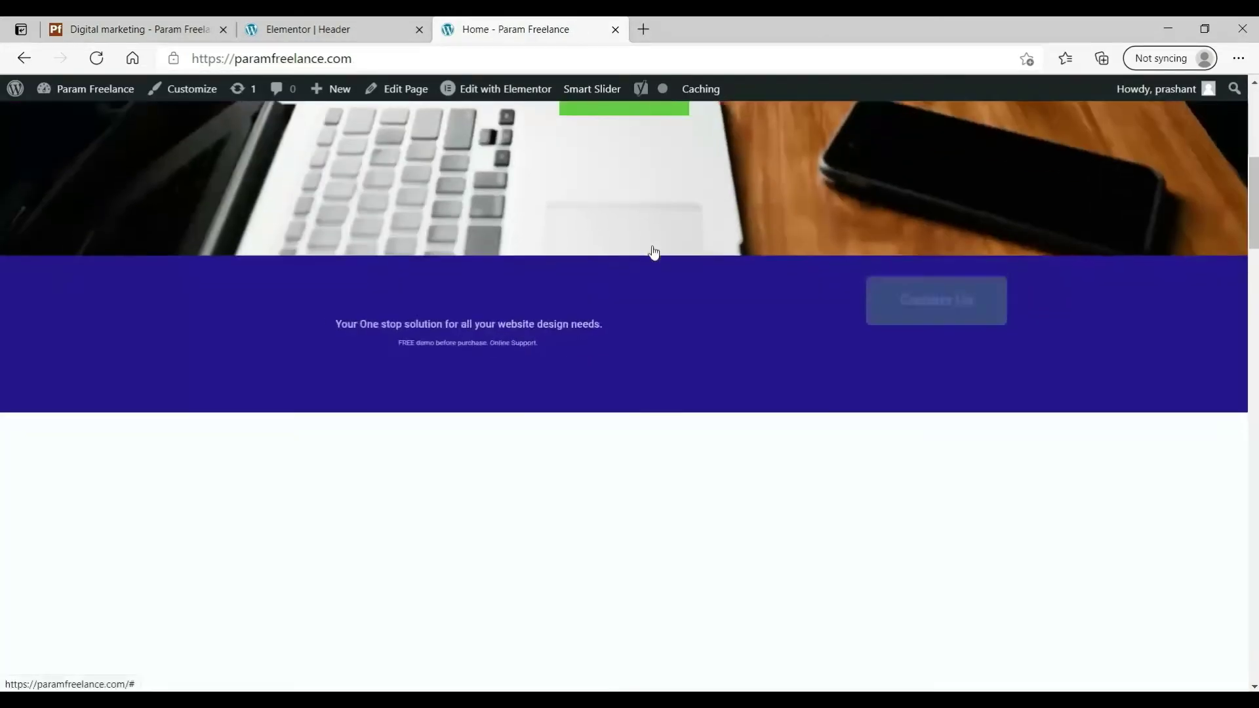
scroll(654, 258, "down", 2)
scroll(938, 243, "up", 3)
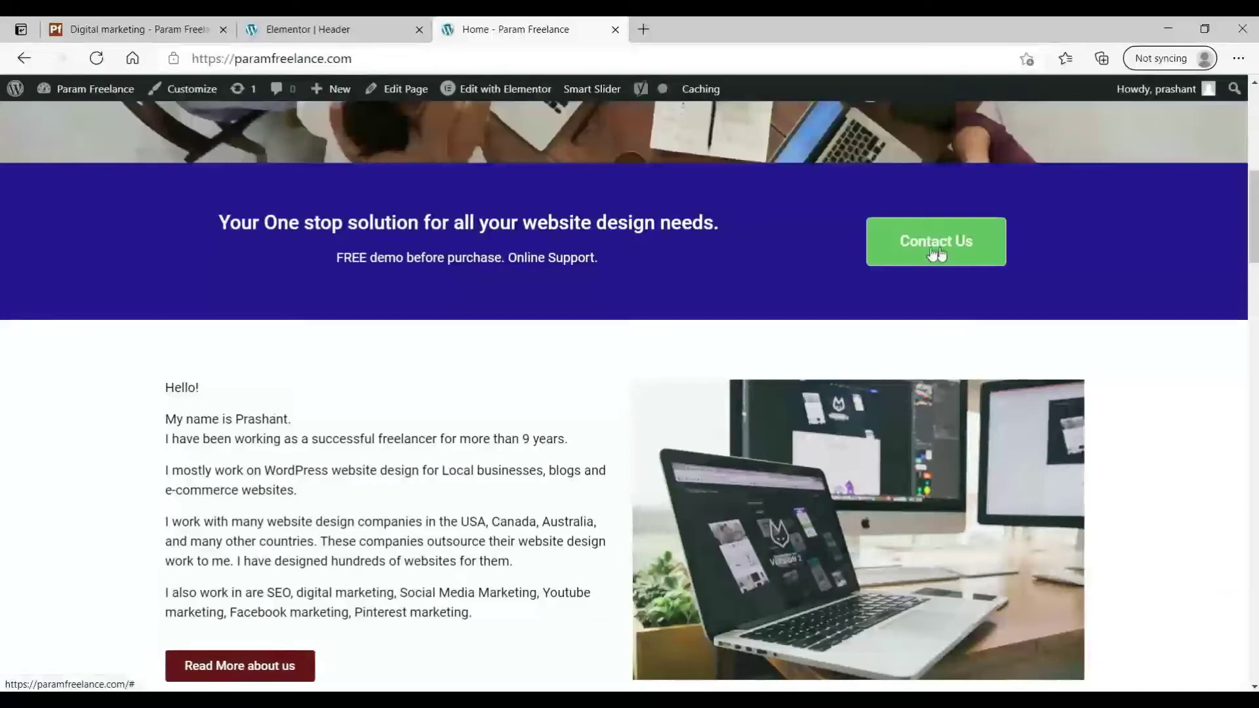
scroll(363, 444, "up", 8)
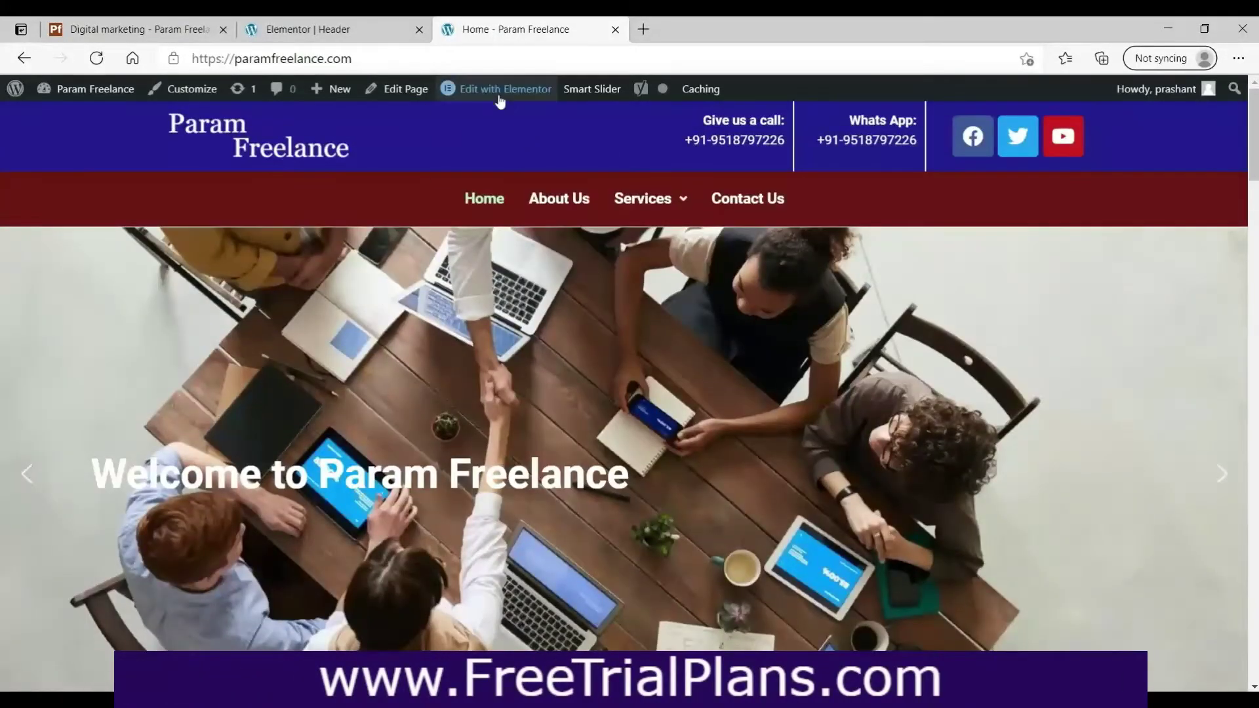
- Open the Home page in the Elementor editor in a new tab, keeping the live page open after it
right_click(499, 97)
left_click(538, 107)
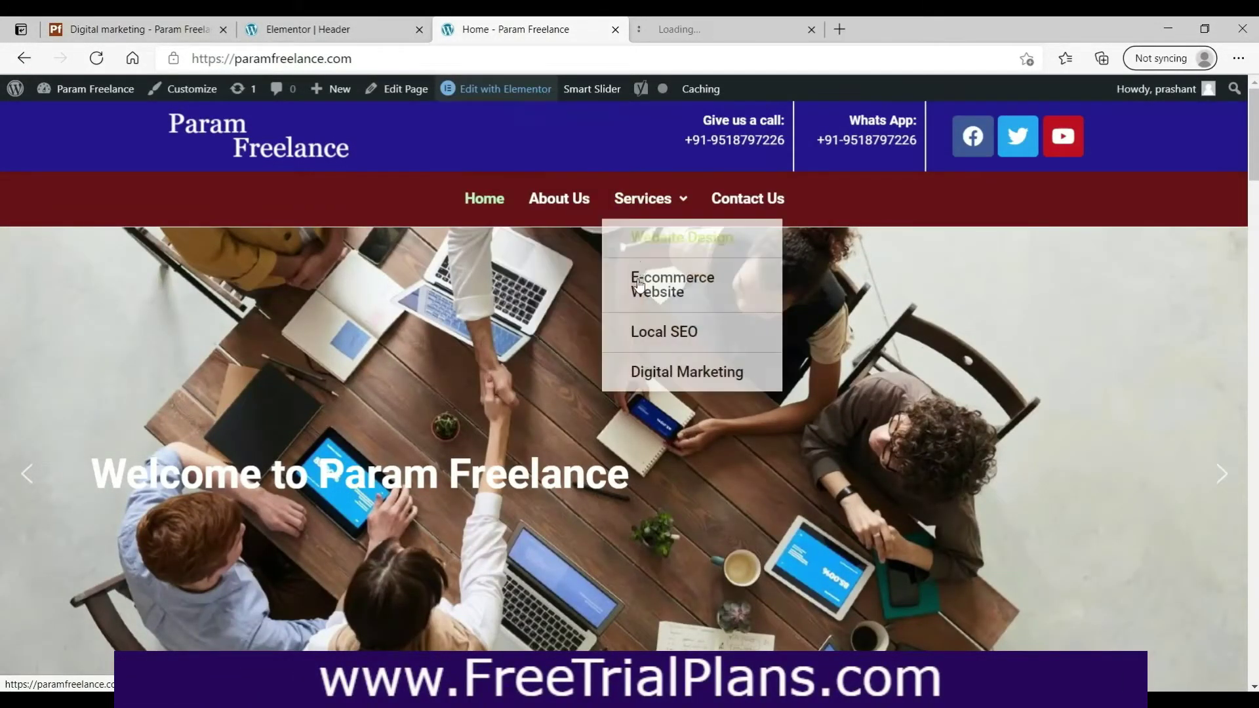
left_click_drag(515, 36, 711, 33)
left_click(518, 29)
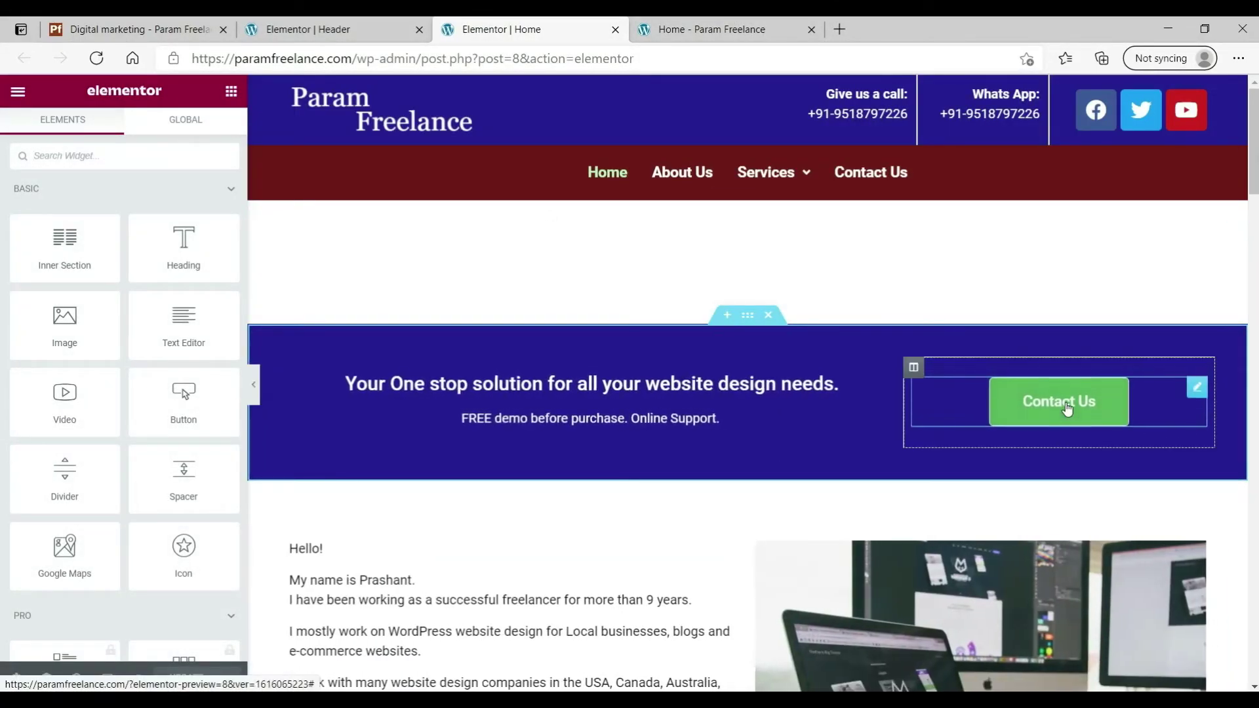
left_click(1062, 414)
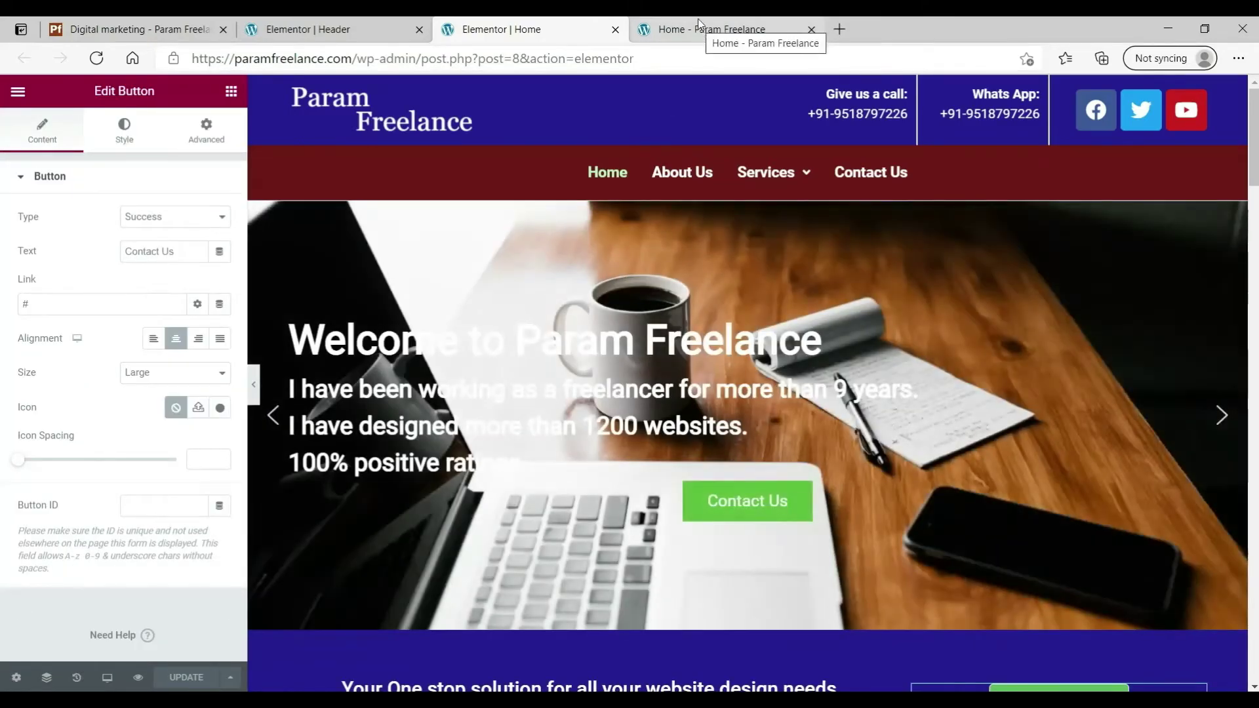
left_click(701, 31)
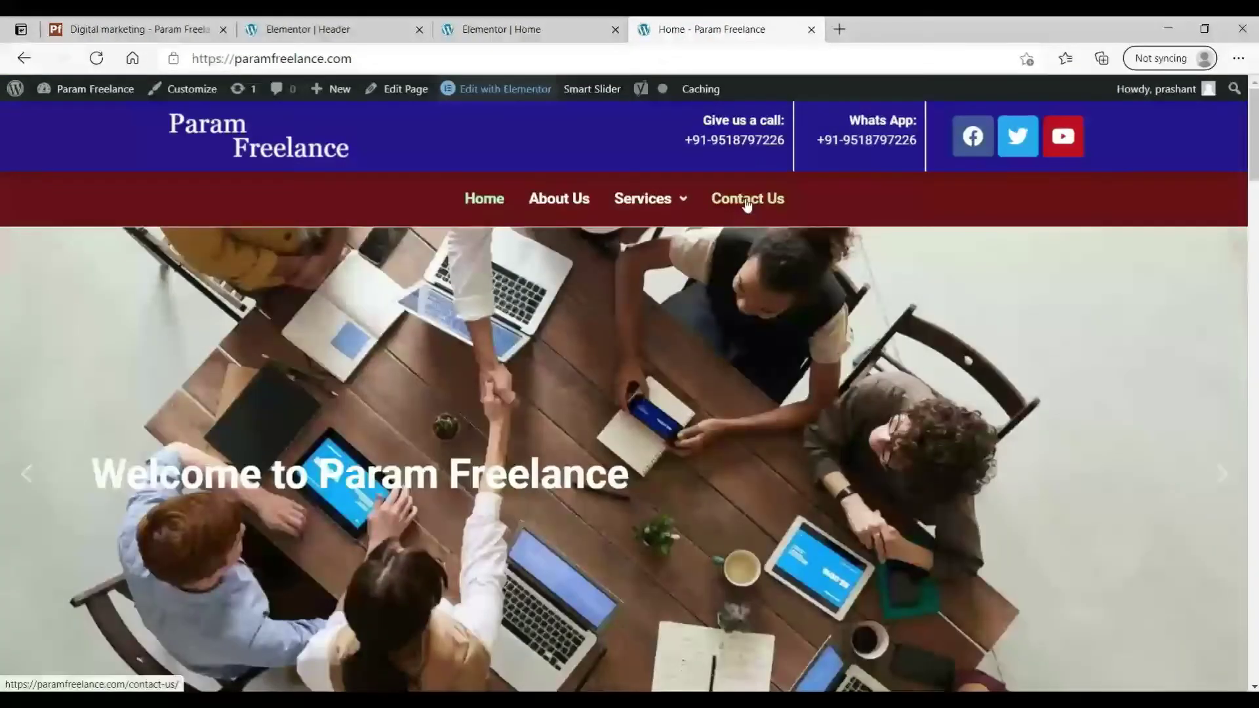
right_click(744, 201)
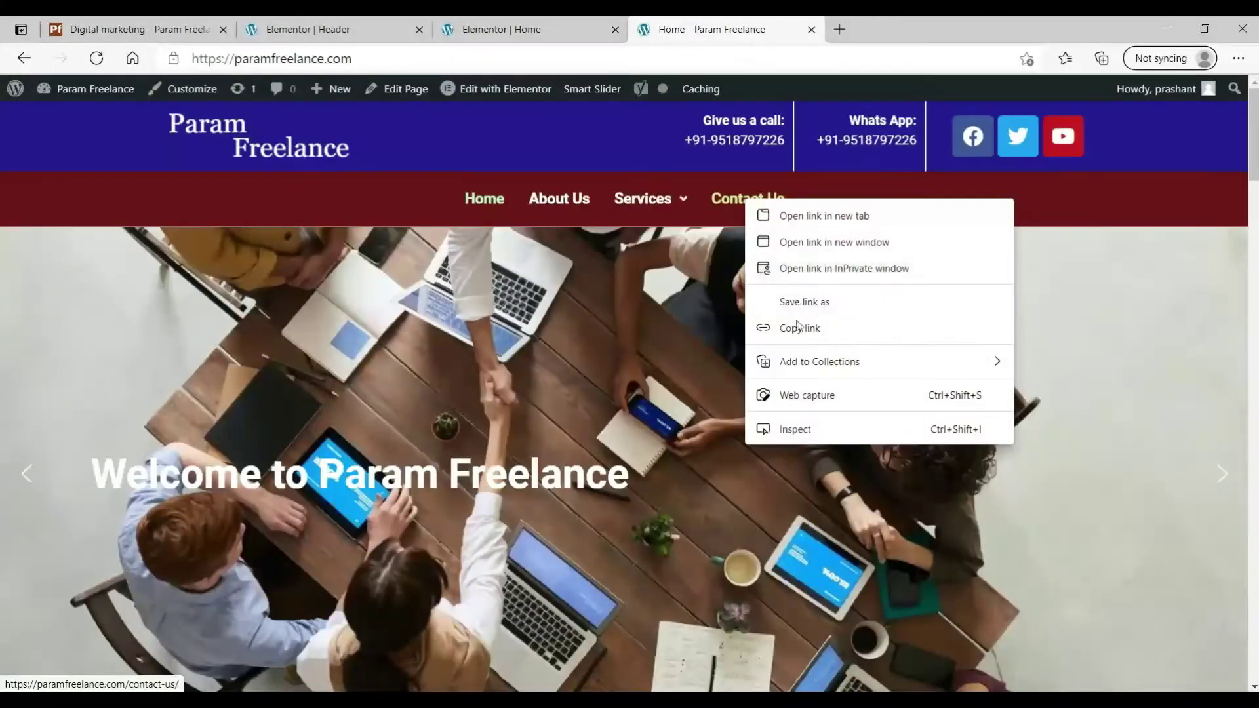
left_click(820, 330)
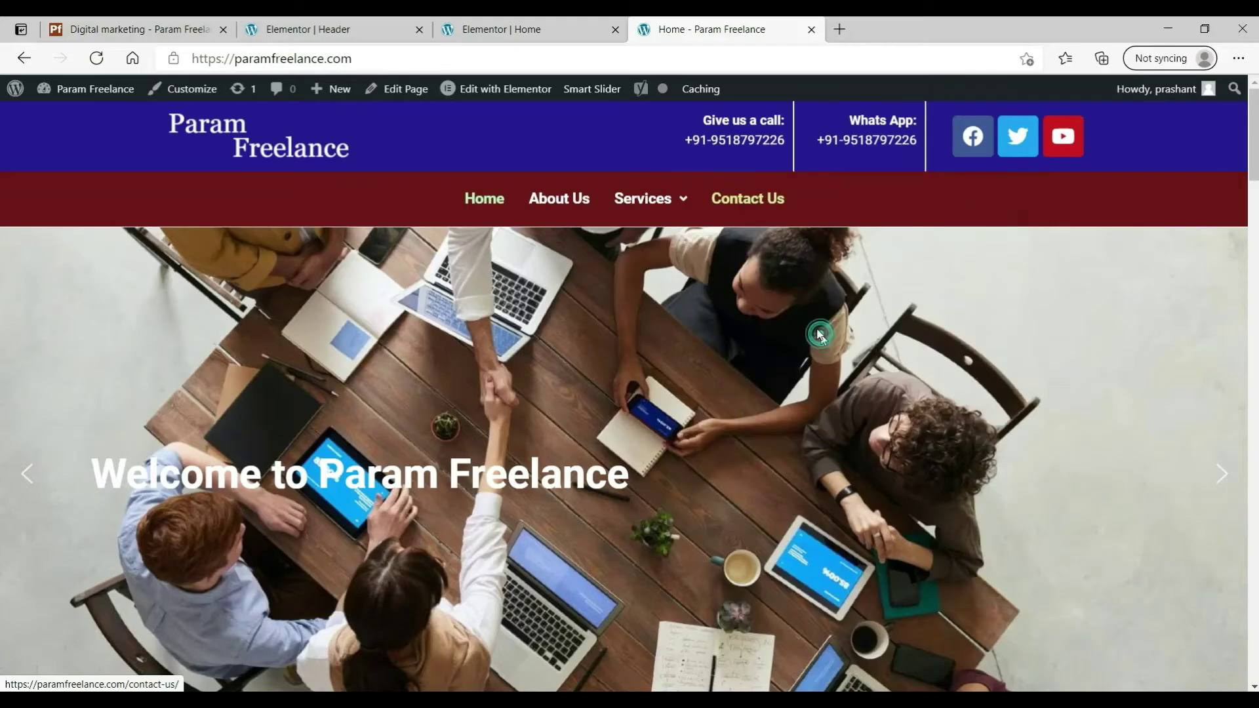
left_click(493, 28)
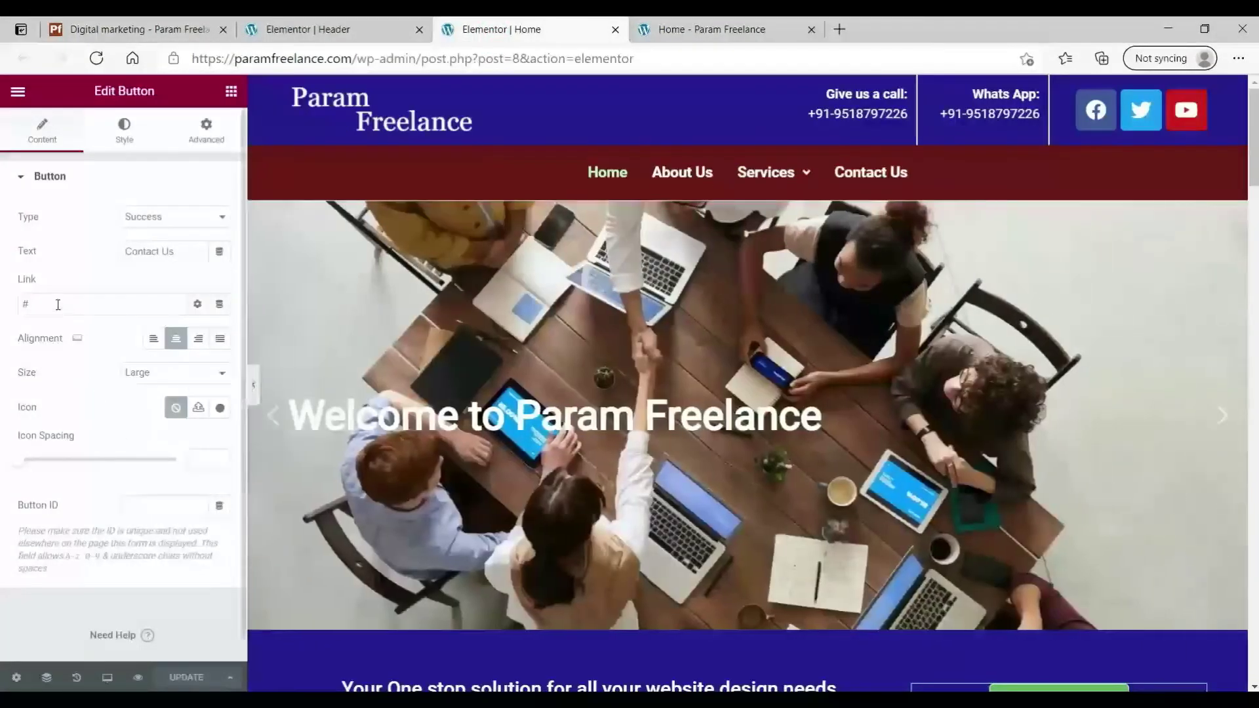
type("https://paramfreelance.com/contact-us/")
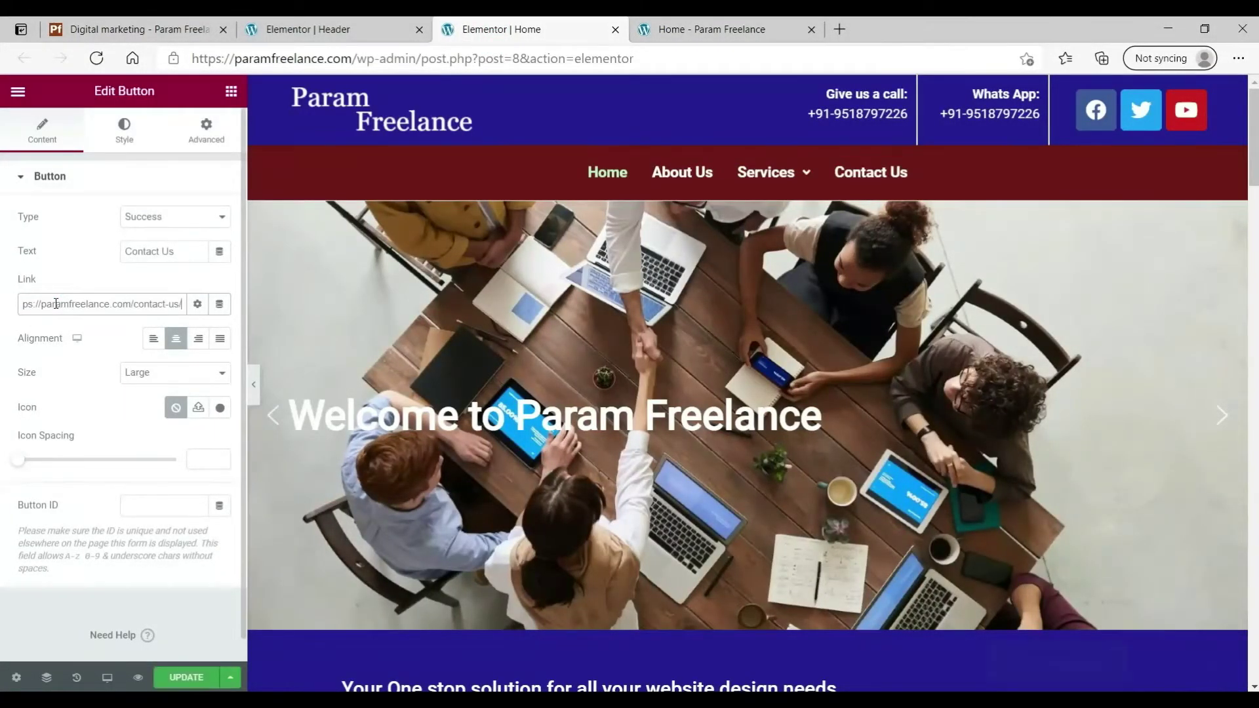
scroll(776, 347, "down", 6)
scroll(776, 348, "down", 2)
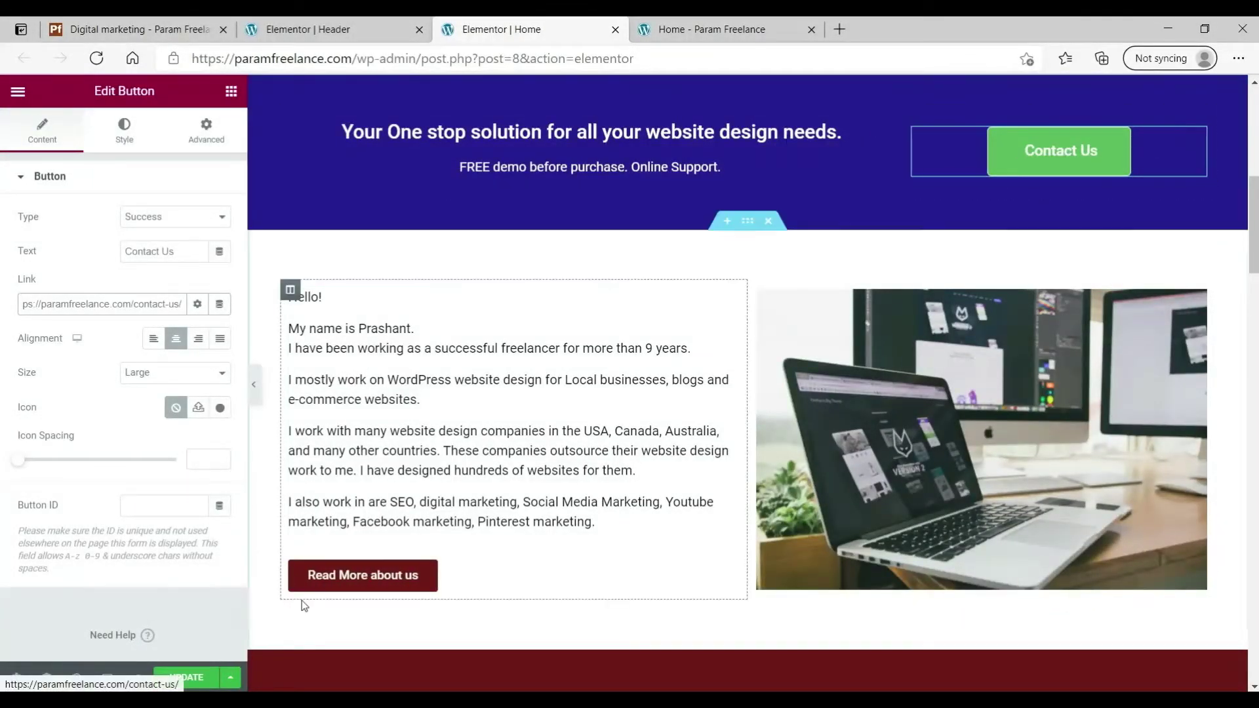
left_click(679, 35)
right_click(553, 200)
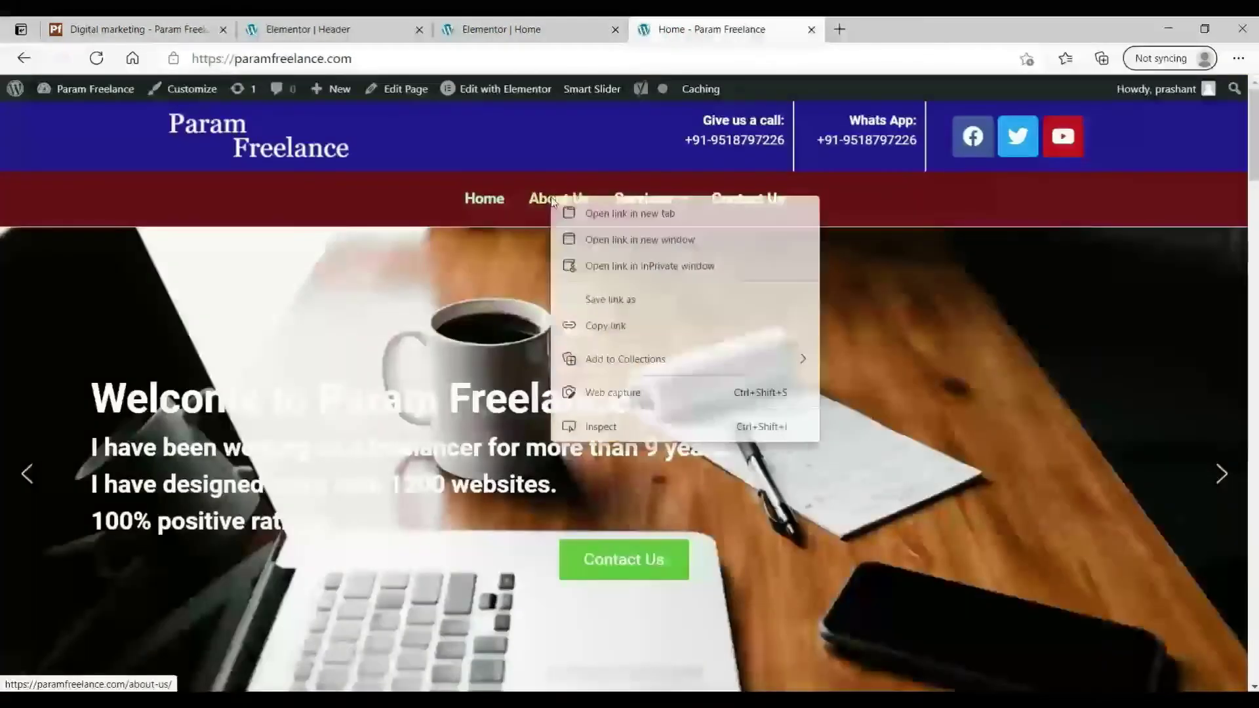
left_click(606, 326)
left_click(531, 38)
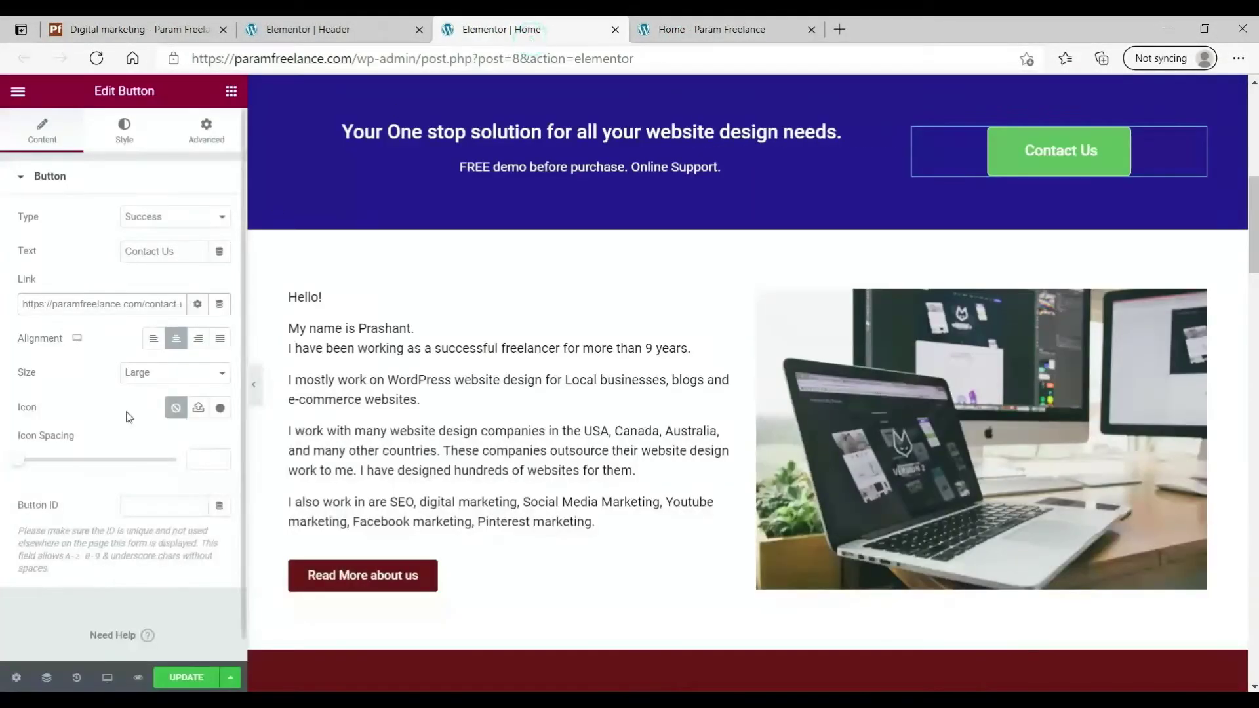
left_click(352, 583)
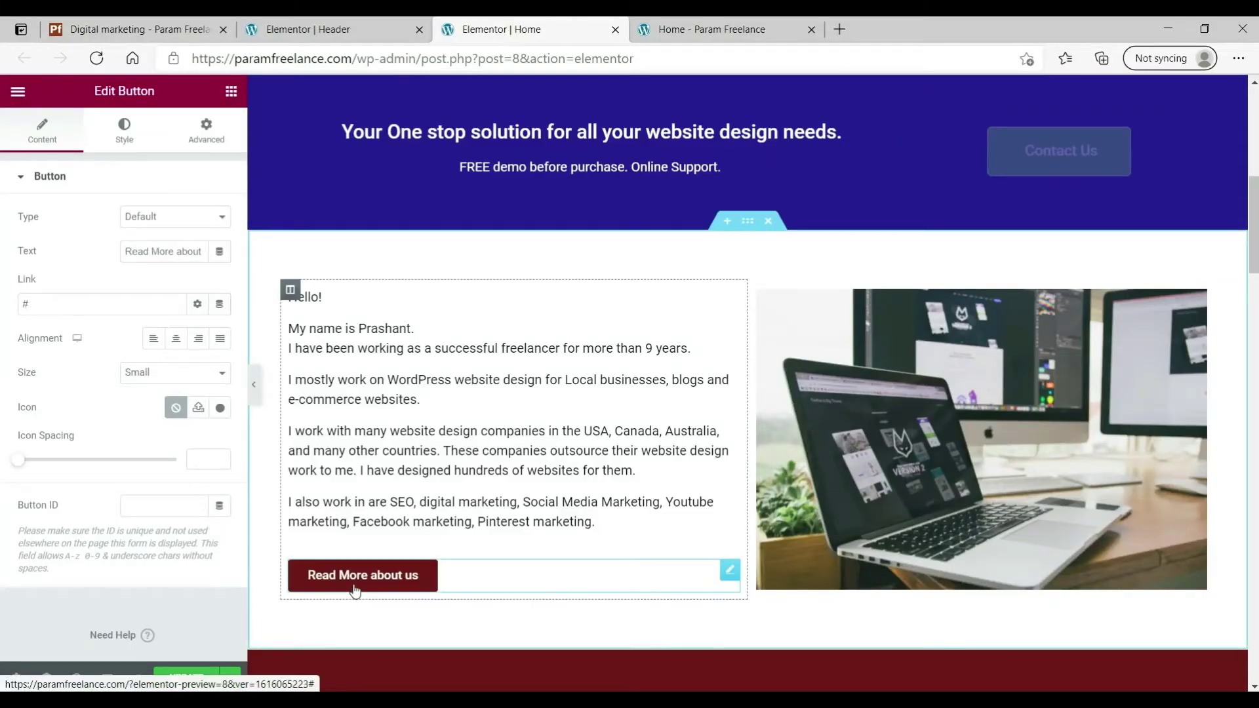
left_click(40, 303)
key("ctrl+v")
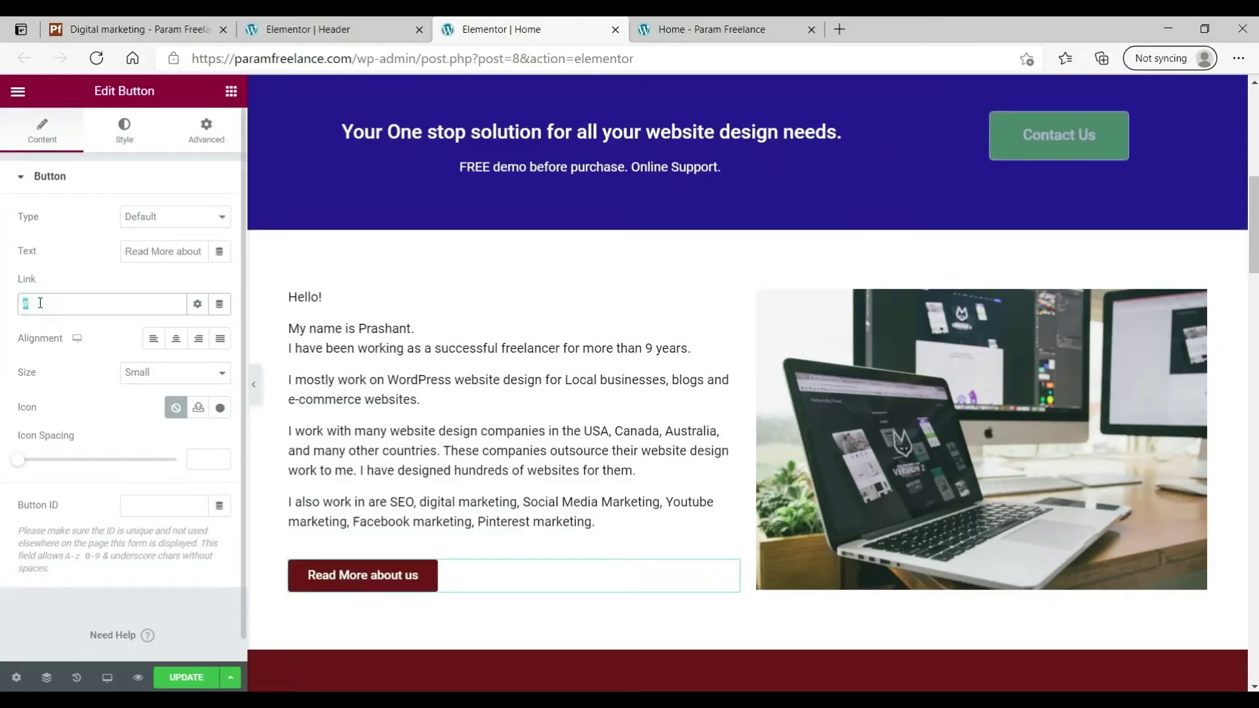
scroll(641, 345, "down", 9)
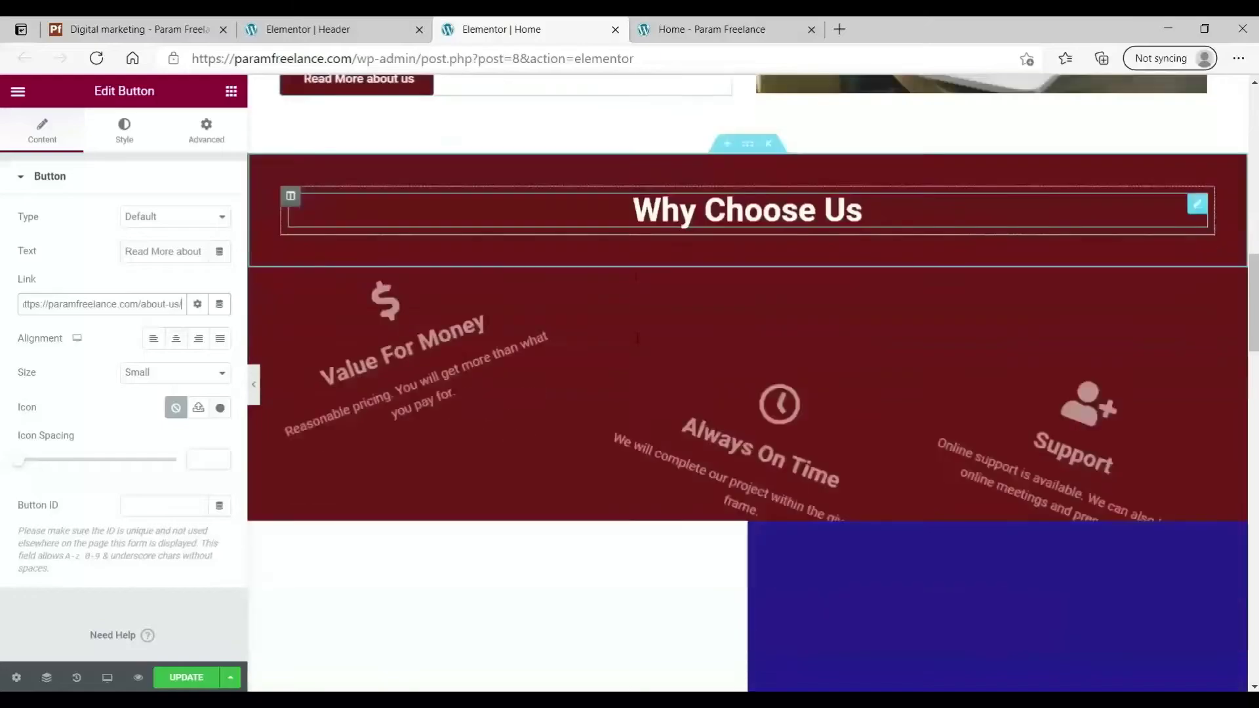
scroll(718, 229, "down", 7)
scroll(931, 277, "up", 3)
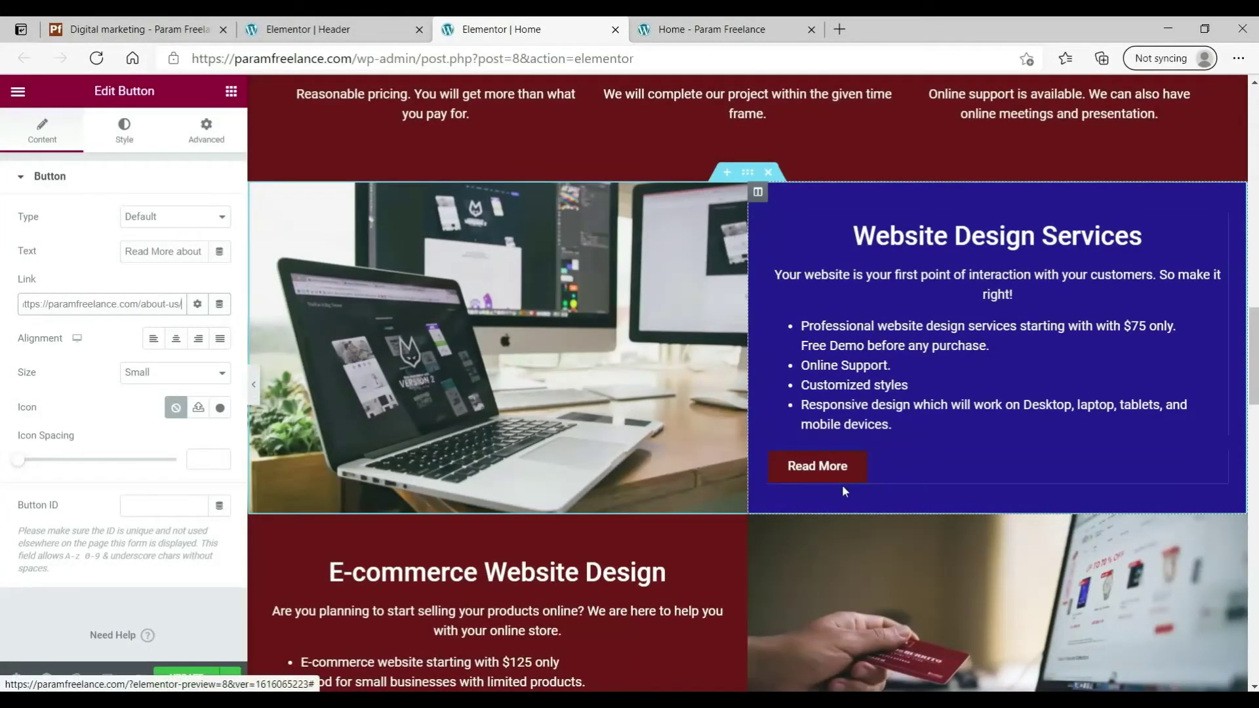
left_click(714, 25)
mouse_move(642, 198)
right_click(651, 239)
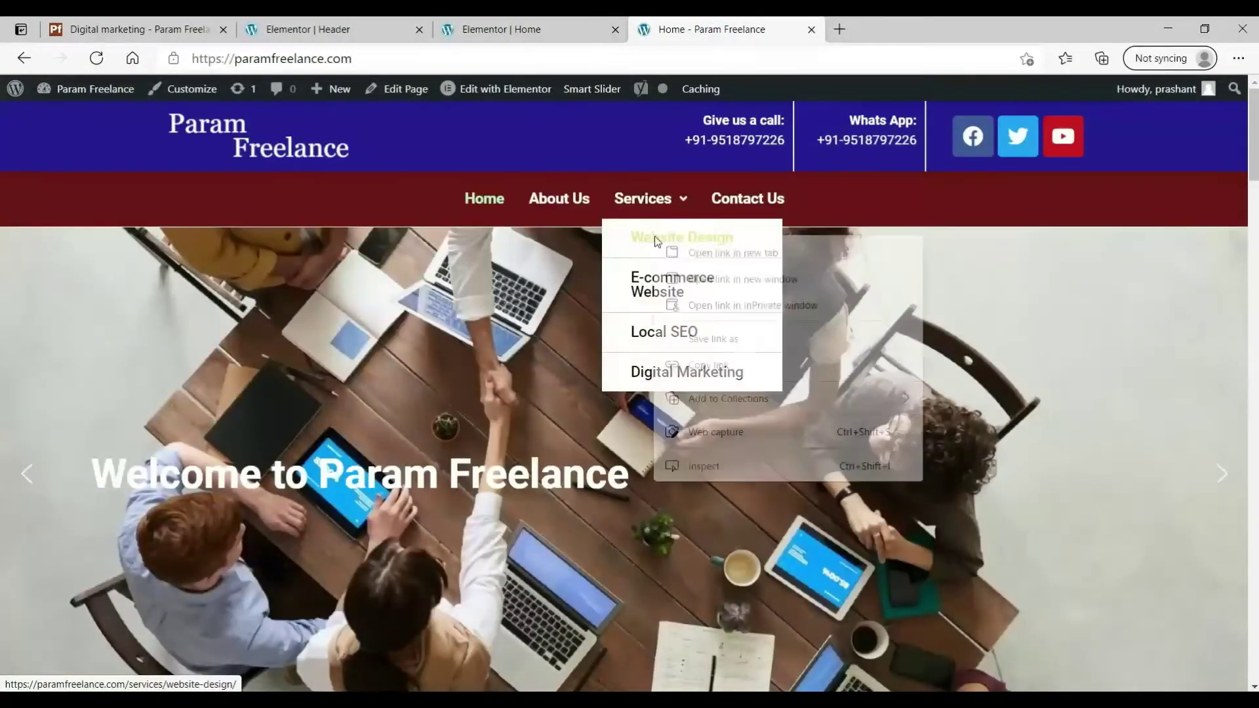
left_click(703, 365)
left_click(522, 30)
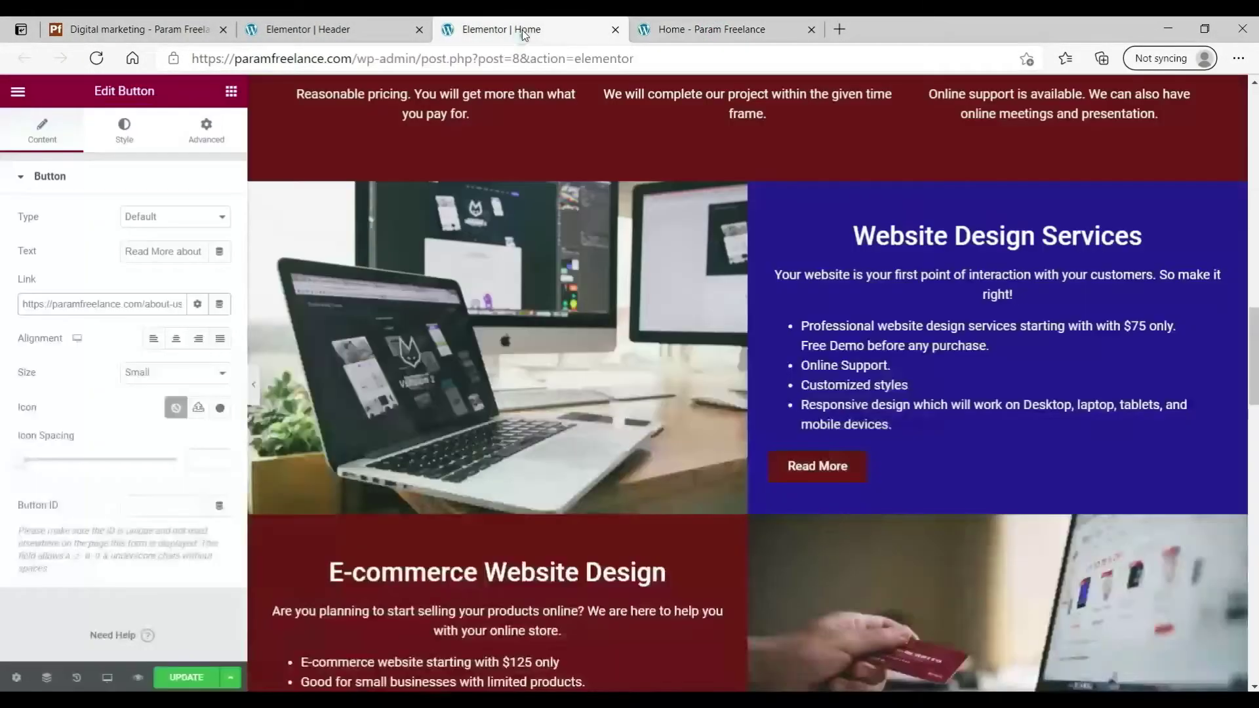
left_click(860, 477)
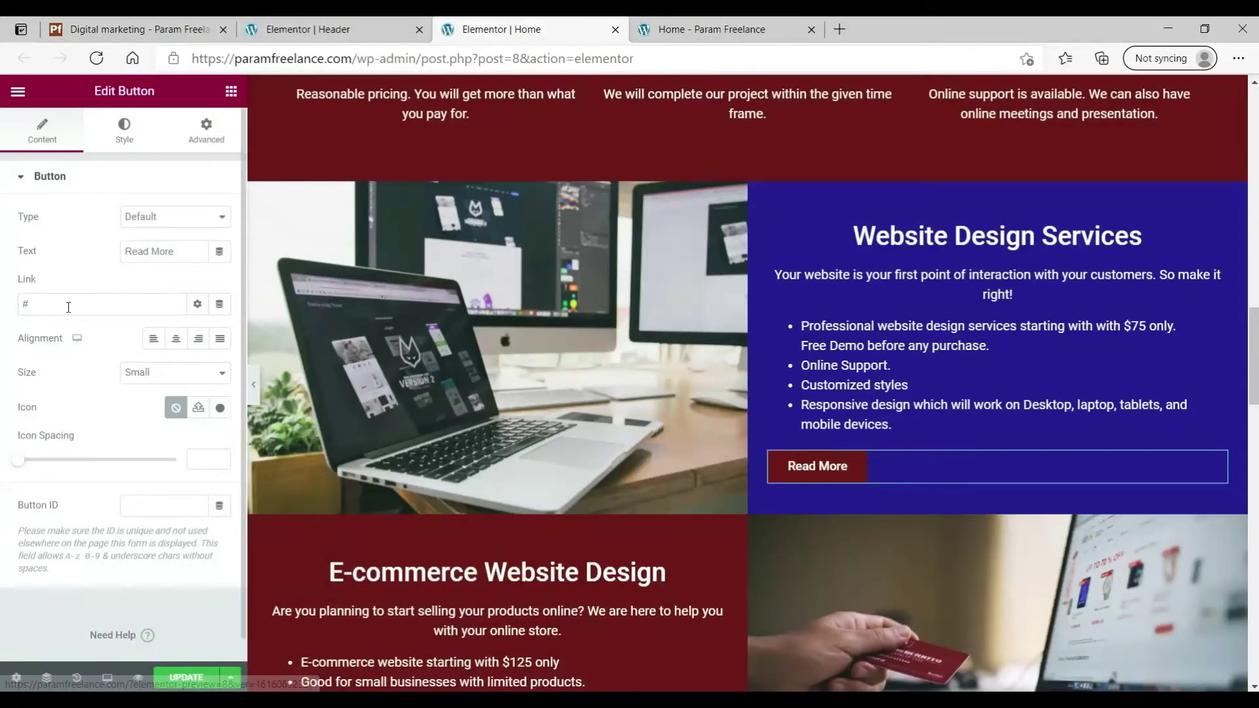
left_click(65, 303)
key("ctrl+v")
scroll(833, 265, "down", 5)
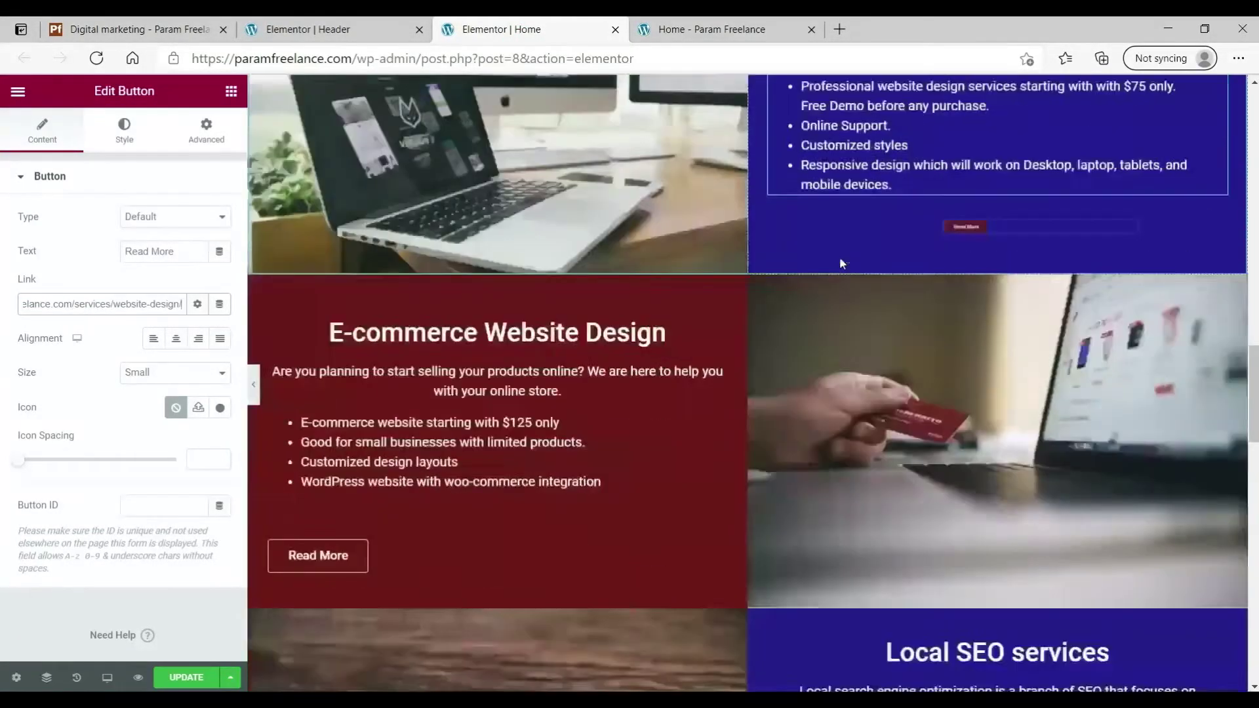
left_click(353, 424)
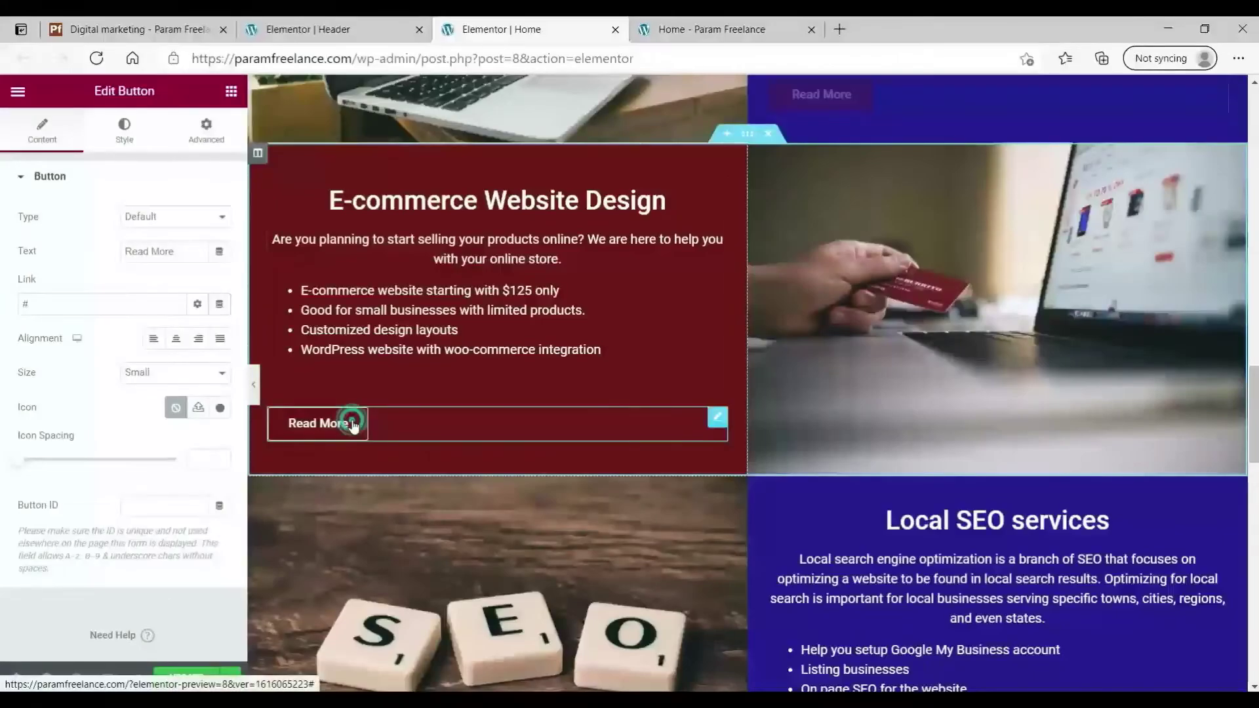
left_click(674, 31)
mouse_move(642, 199)
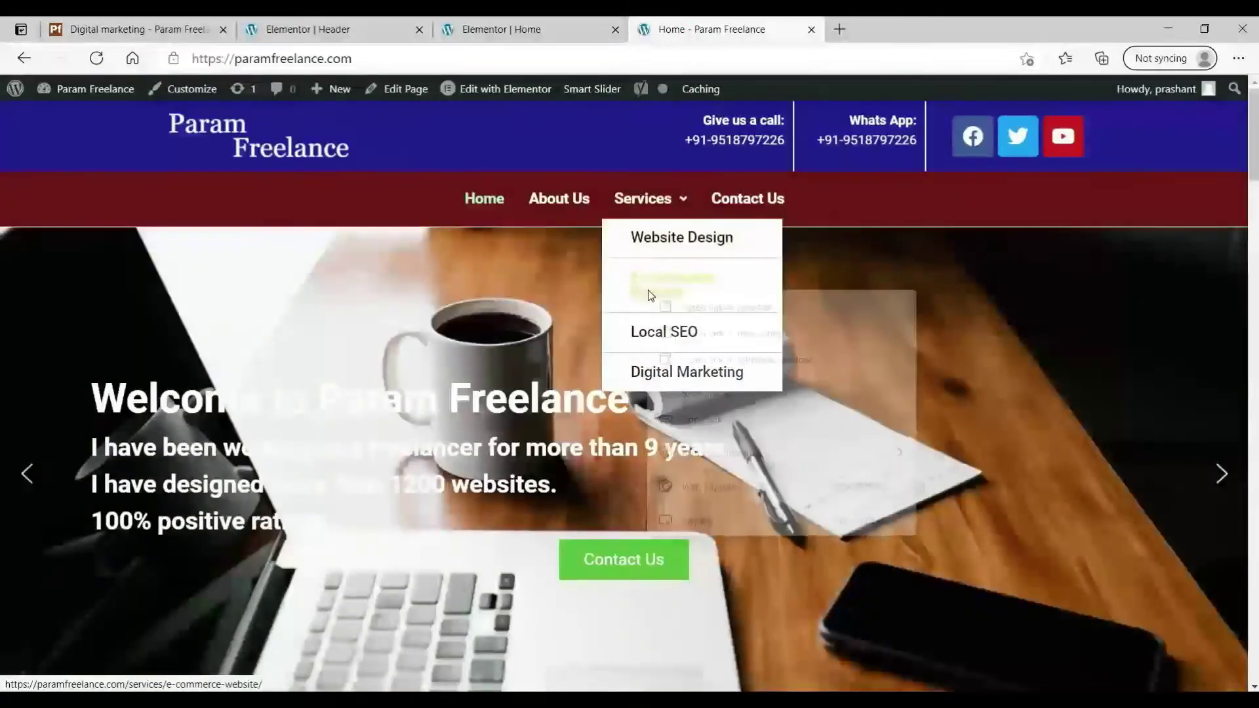
right_click(647, 289)
left_click(731, 423)
left_click(537, 26)
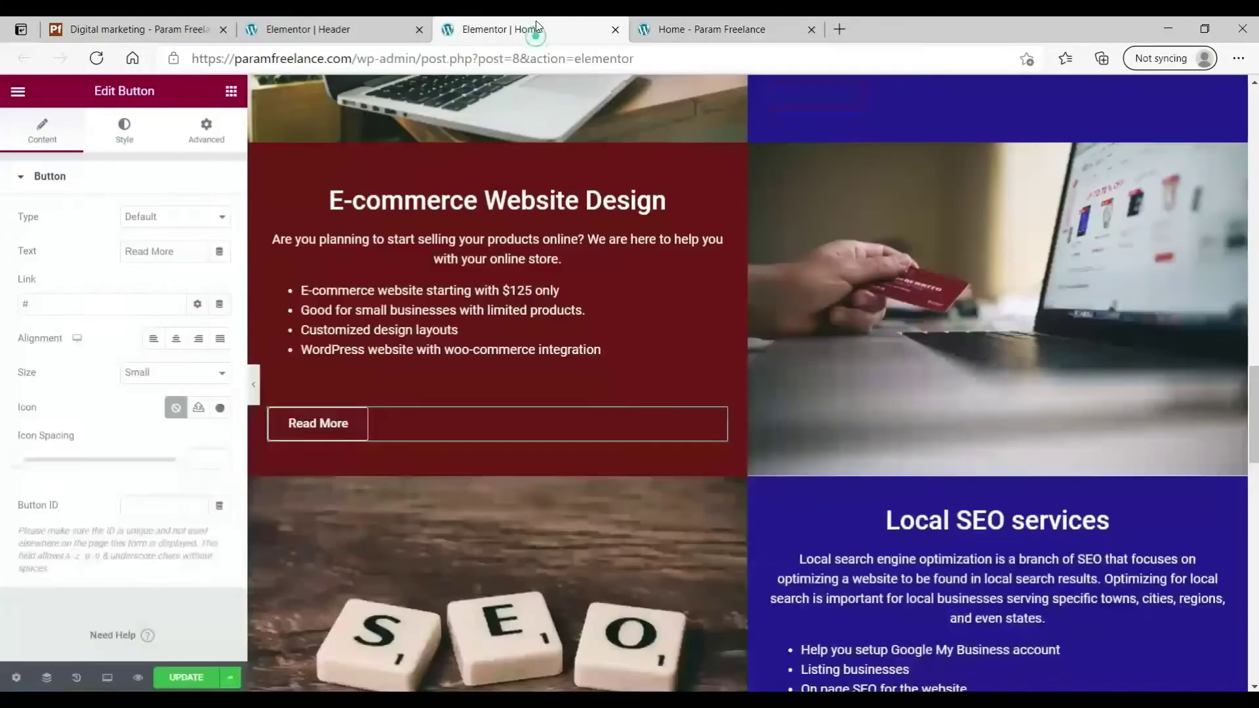
left_click(289, 422)
left_click(64, 303)
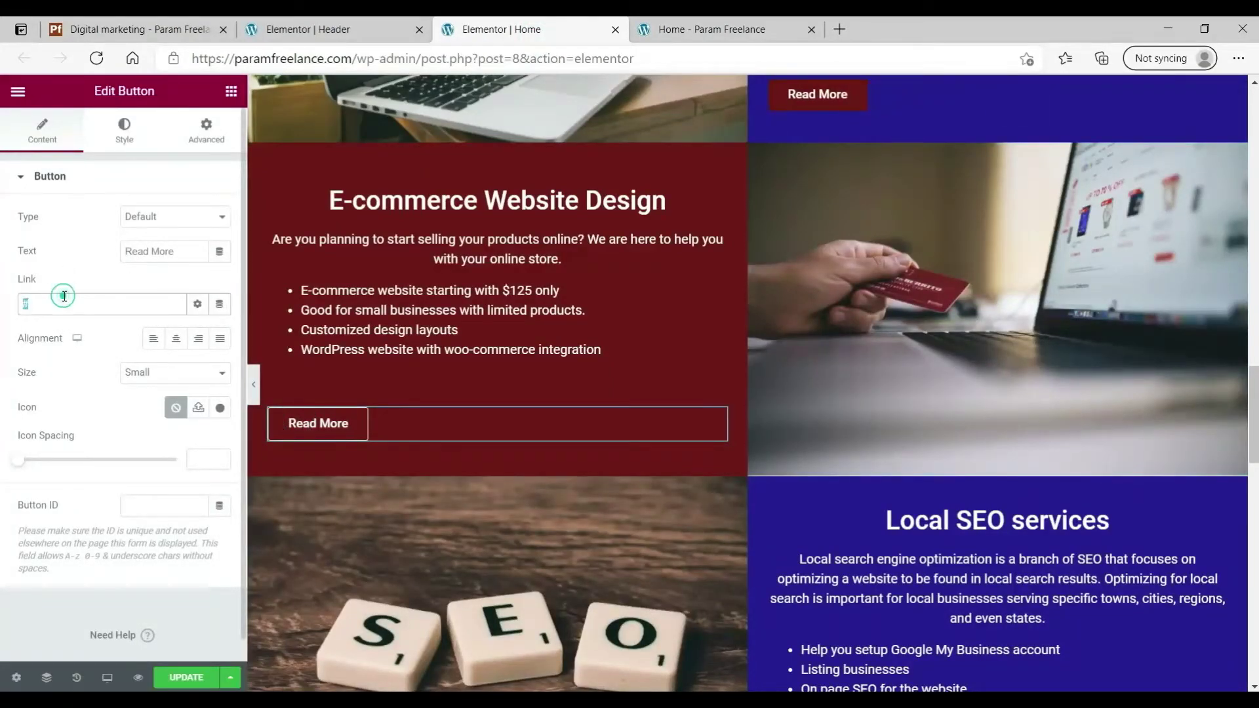
key("ctrl+v")
scroll(981, 320, "down", 5)
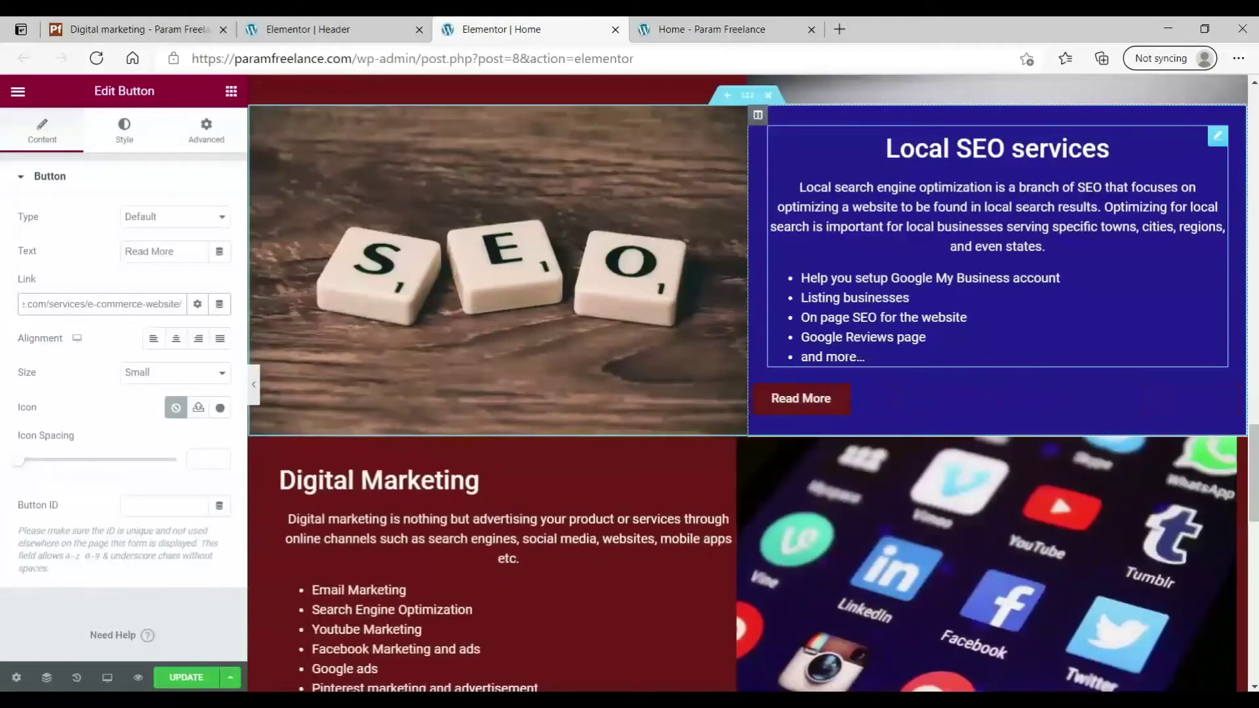
left_click(800, 399)
left_click(664, 33)
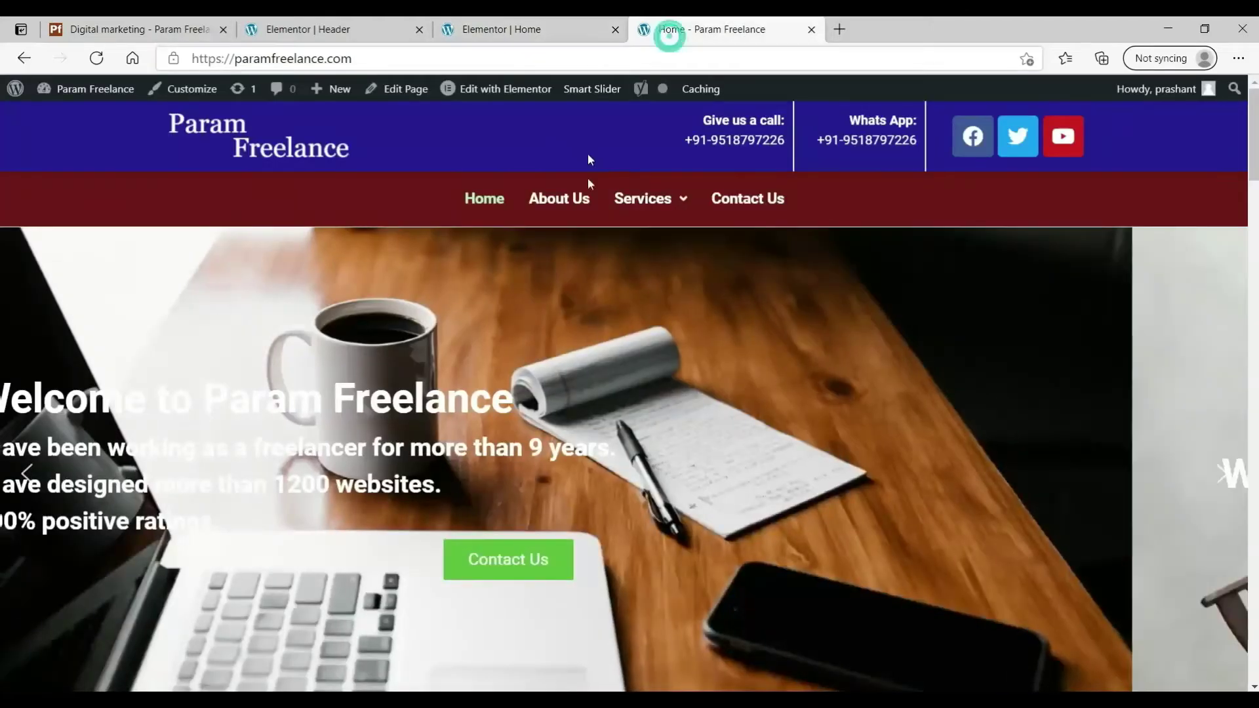
mouse_move(646, 198)
right_click(651, 335)
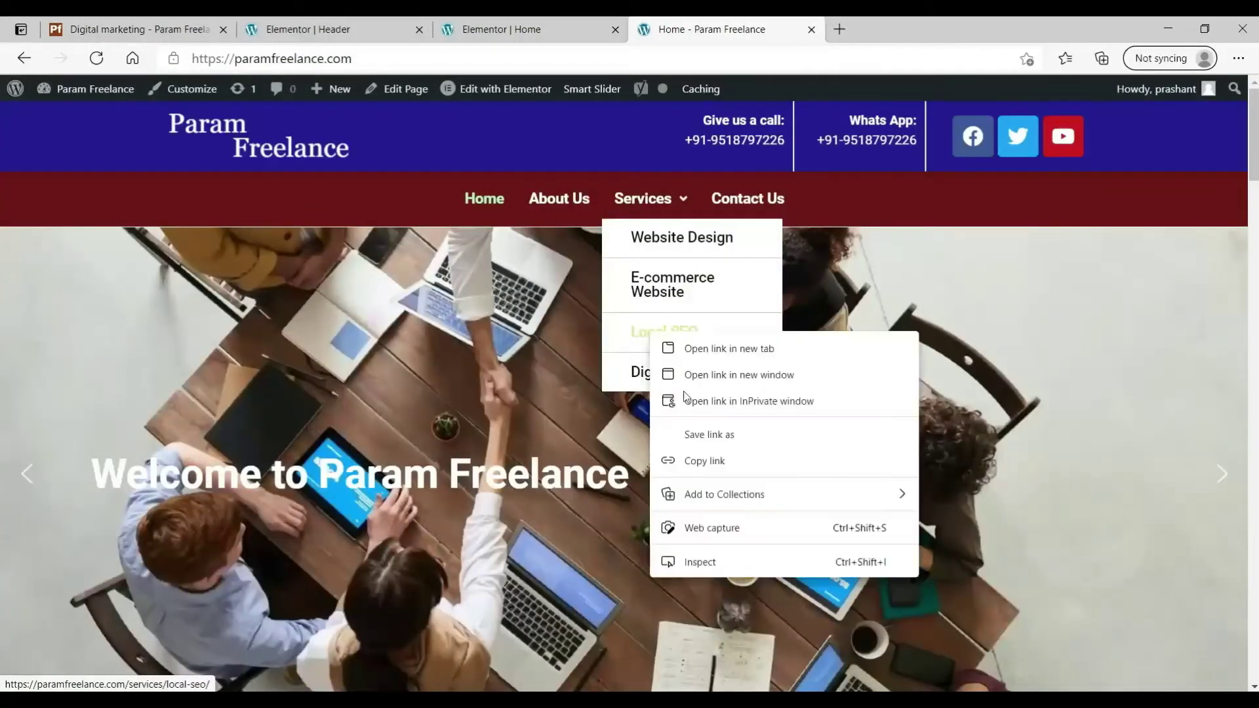
left_click(730, 466)
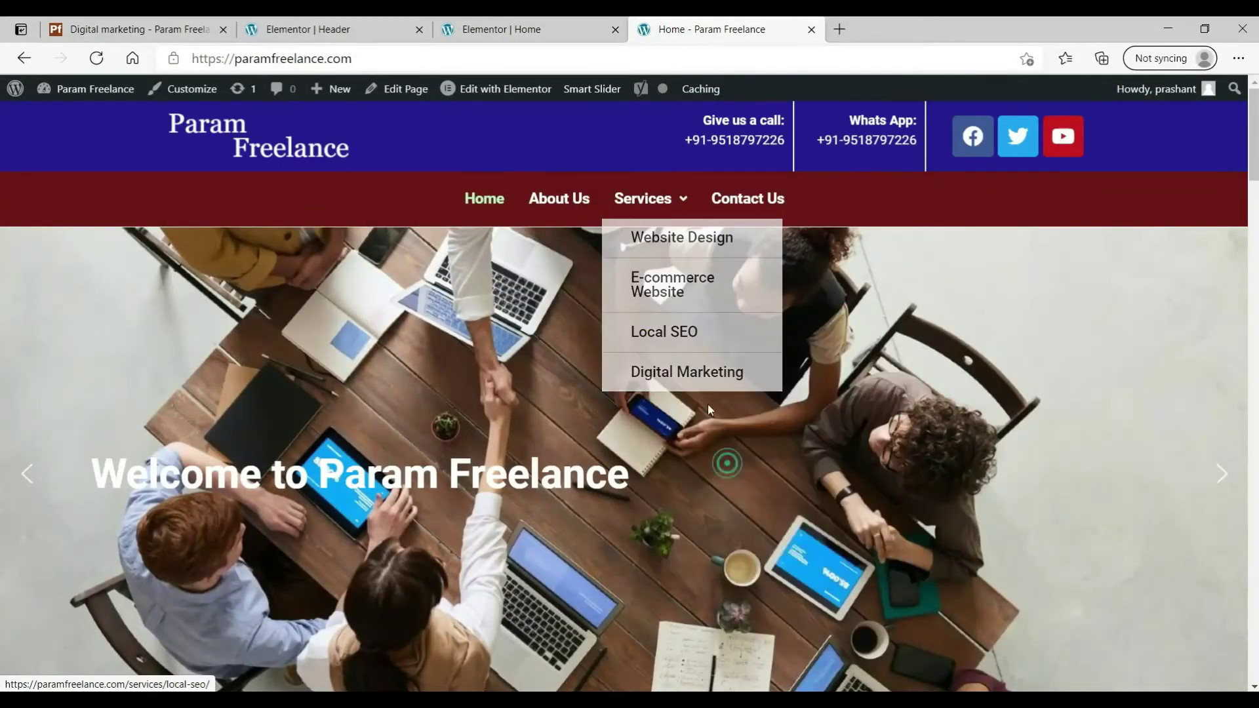
left_click(493, 33)
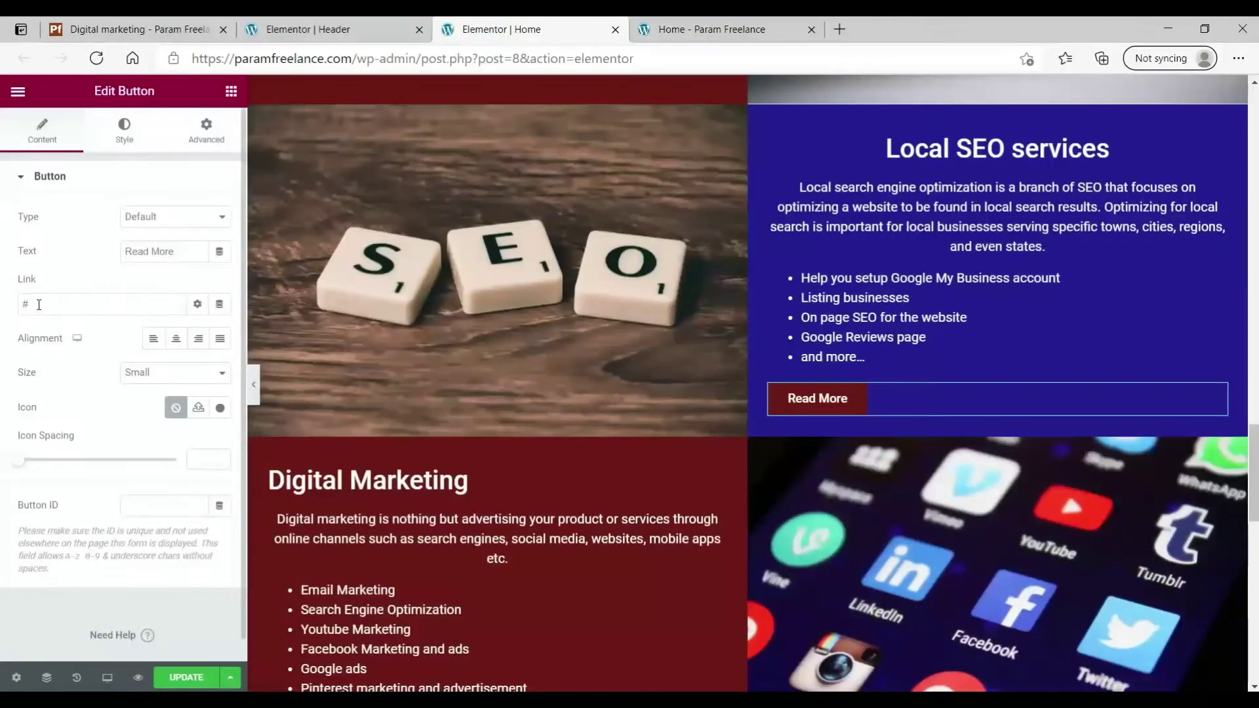
key("ctrl+v")
scroll(552, 330, "down", 5)
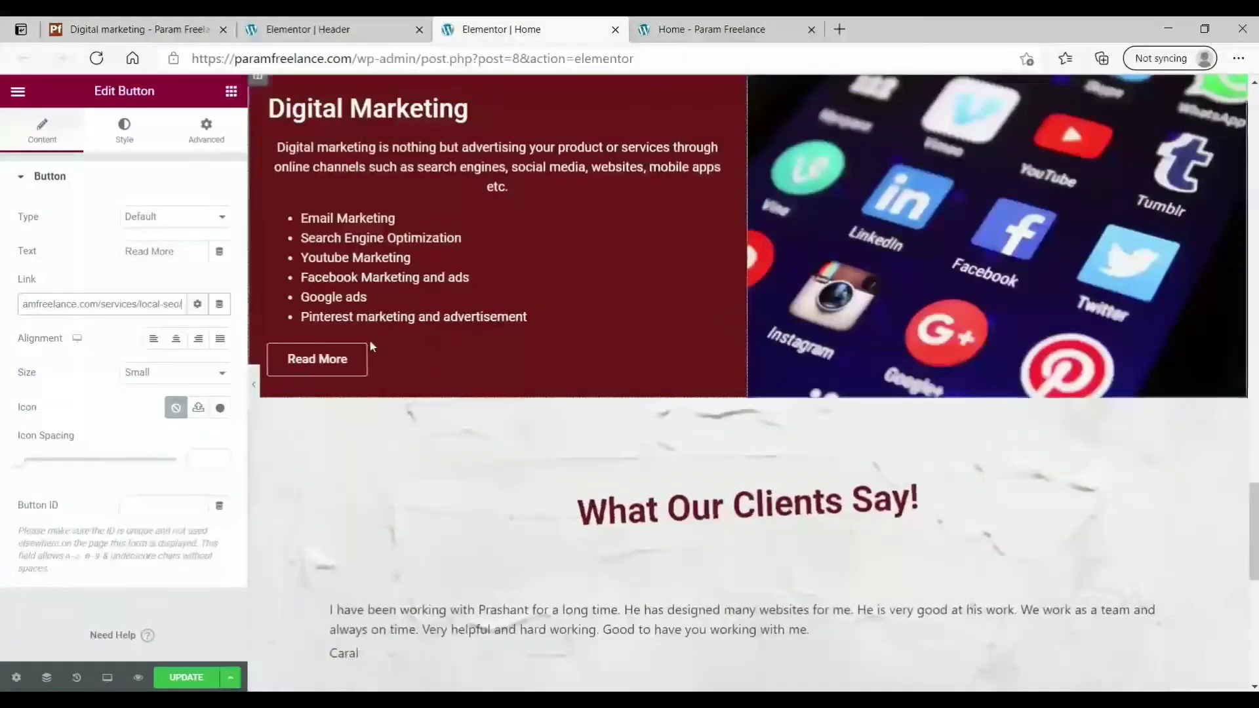
left_click(712, 29)
mouse_move(643, 198)
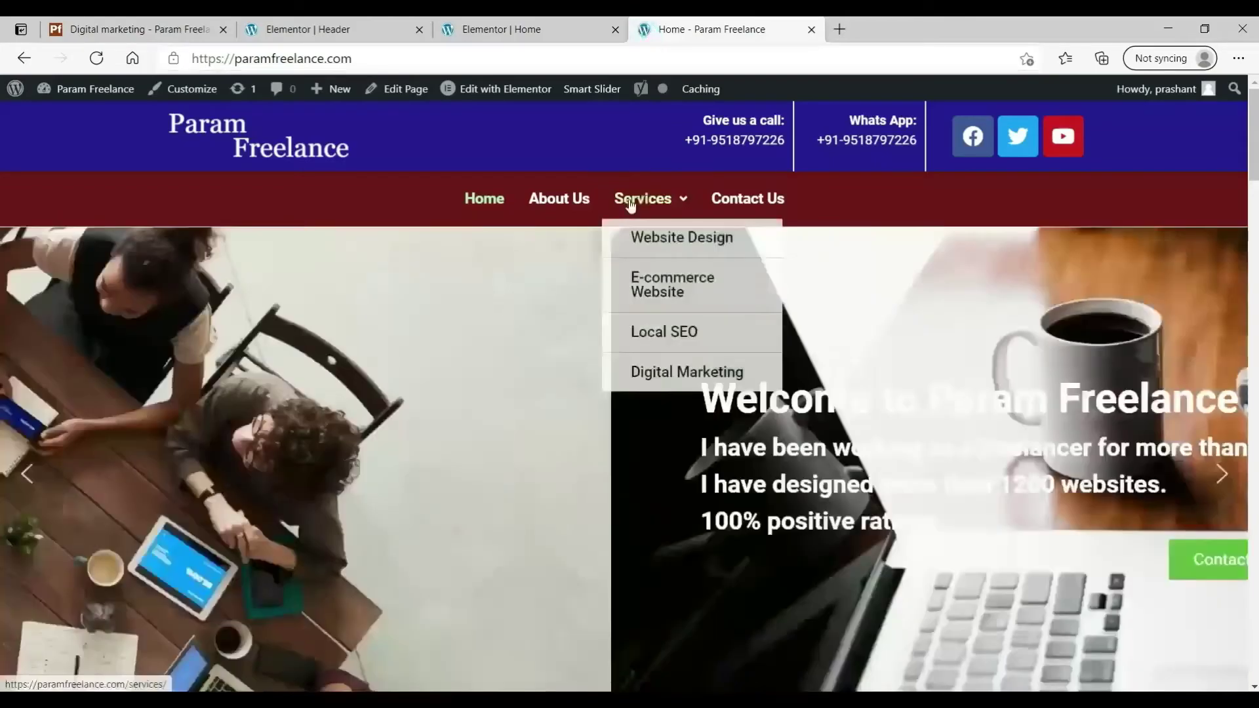
right_click(654, 371)
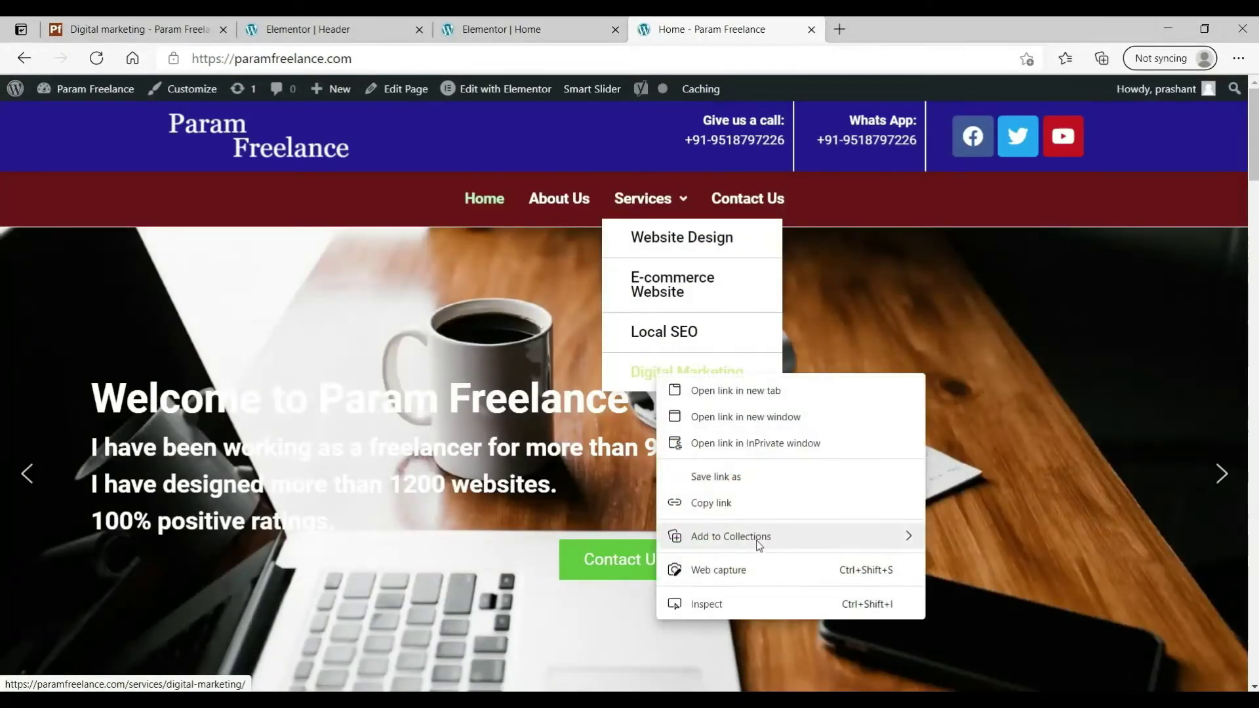
left_click(745, 502)
left_click(532, 30)
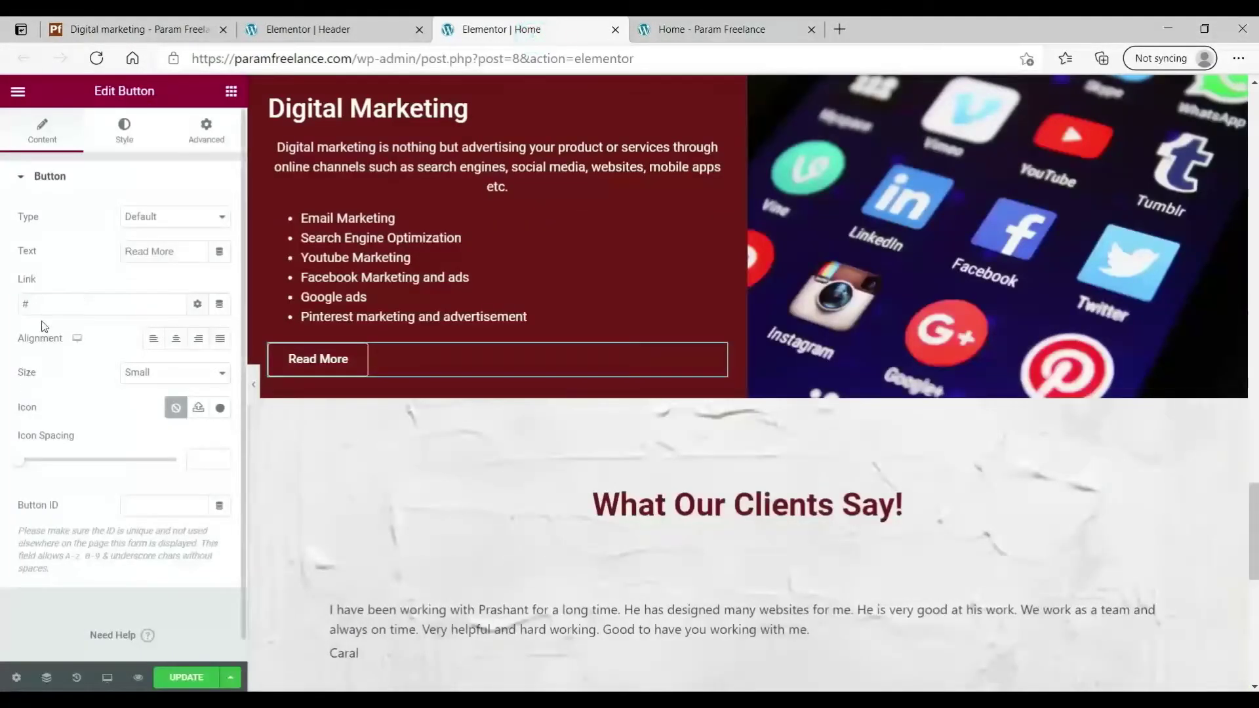
key("ctrl+a")
key("ctrl+v")
left_click(188, 676)
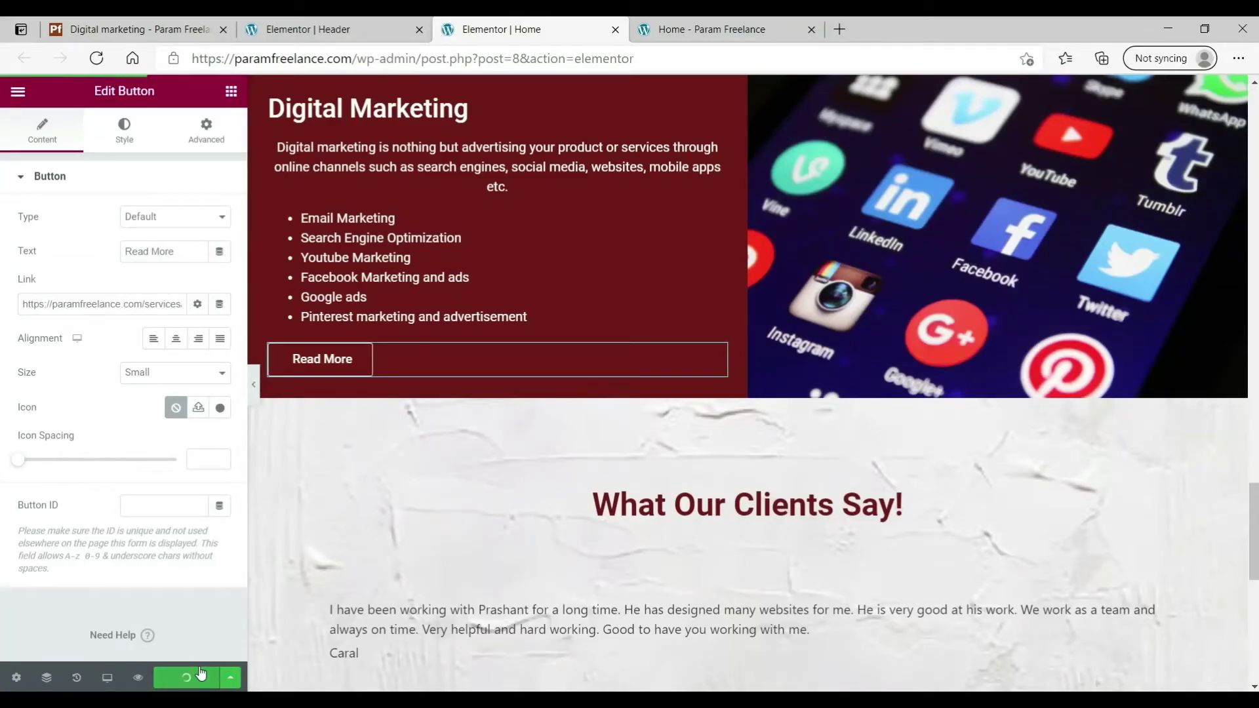
- Reload the live Home page and test the Contact Us button in the call-to-action section
left_click(708, 29)
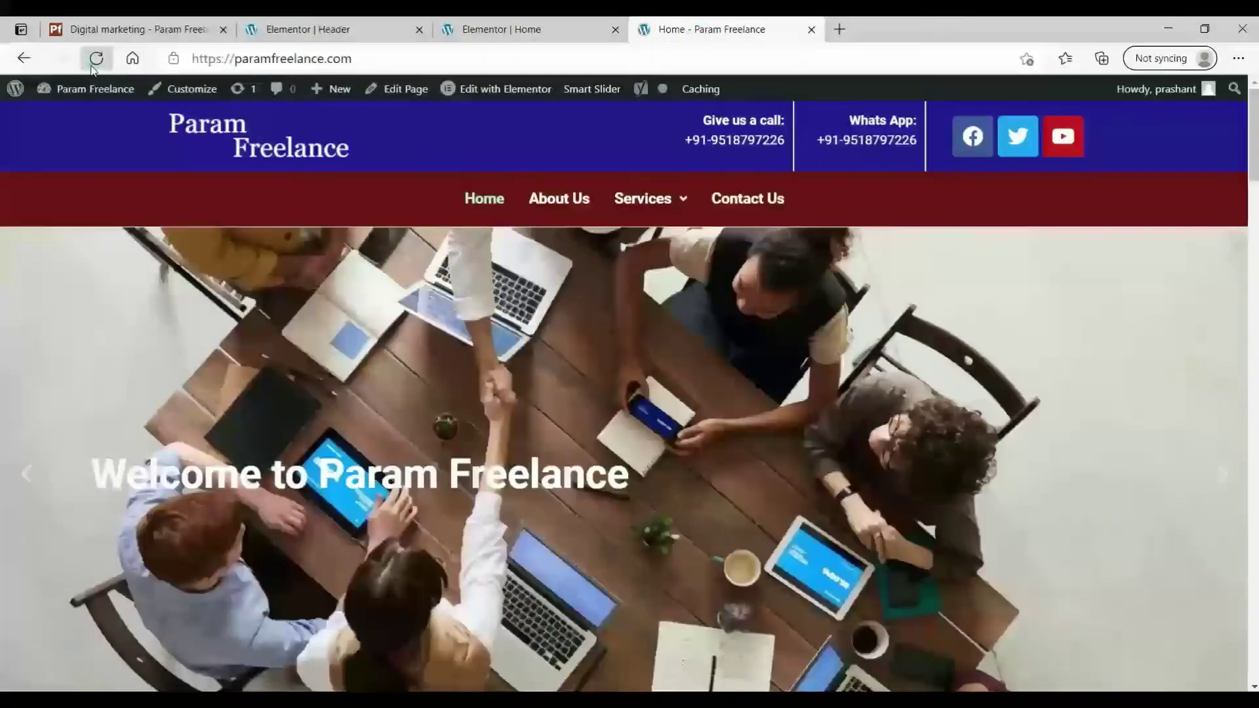
left_click(96, 58)
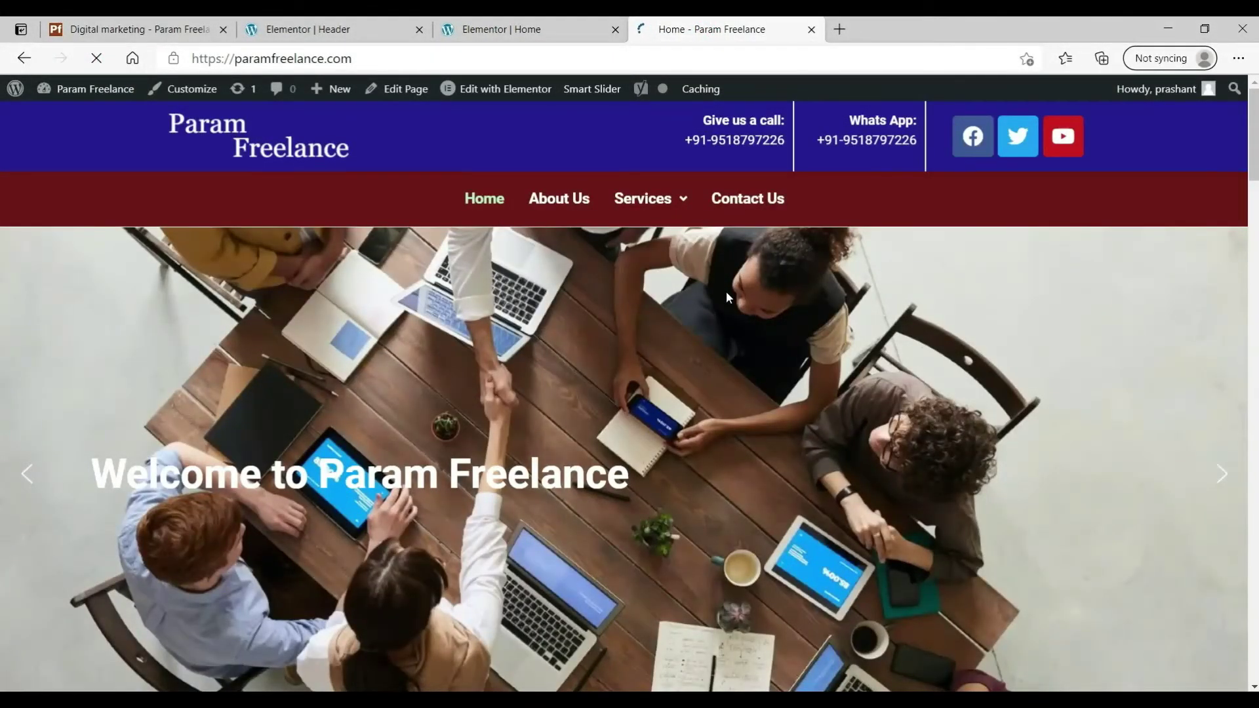
scroll(726, 291, "down", 7)
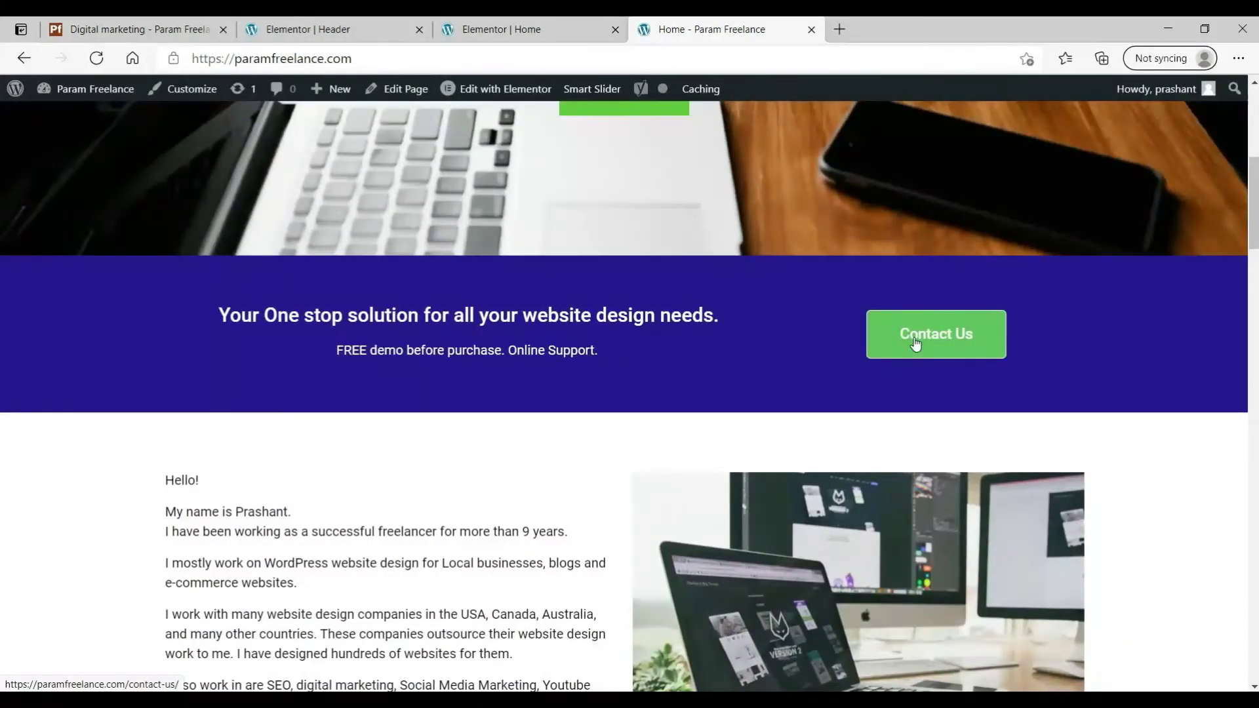
left_click(915, 344)
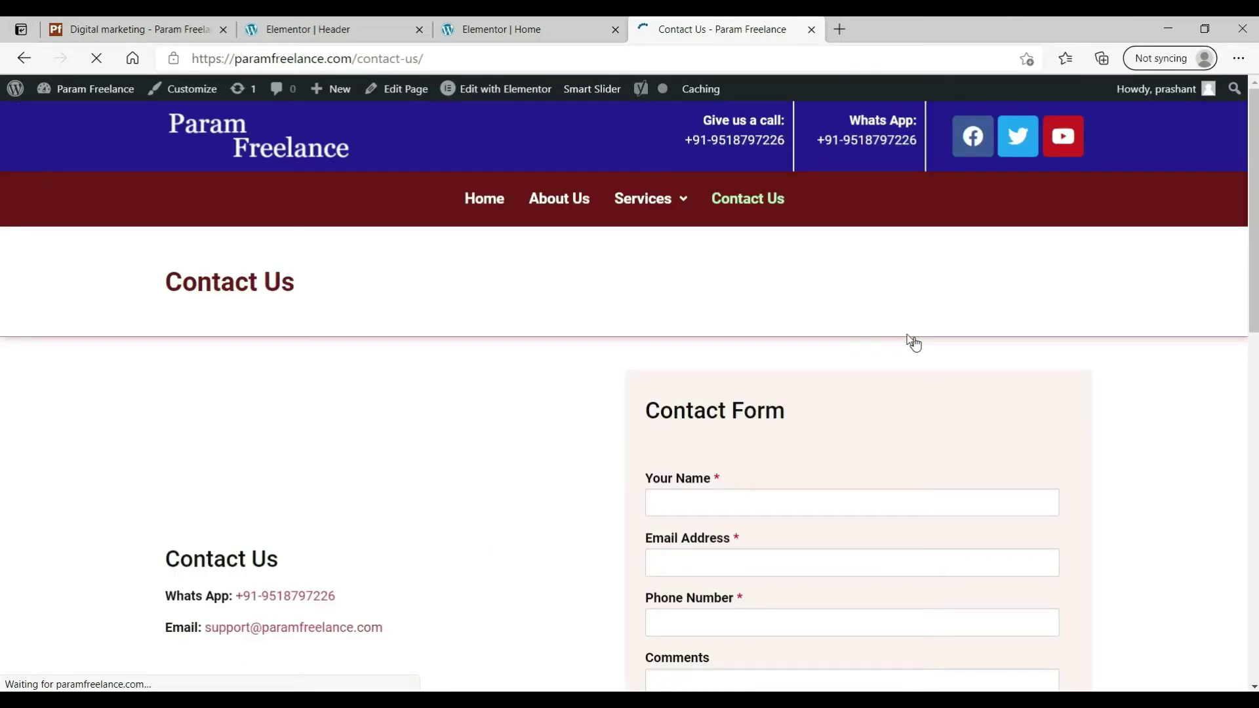
- Open the live Services page and check the link targets of each service section's Read More button, down to the footer
mouse_move(658, 199)
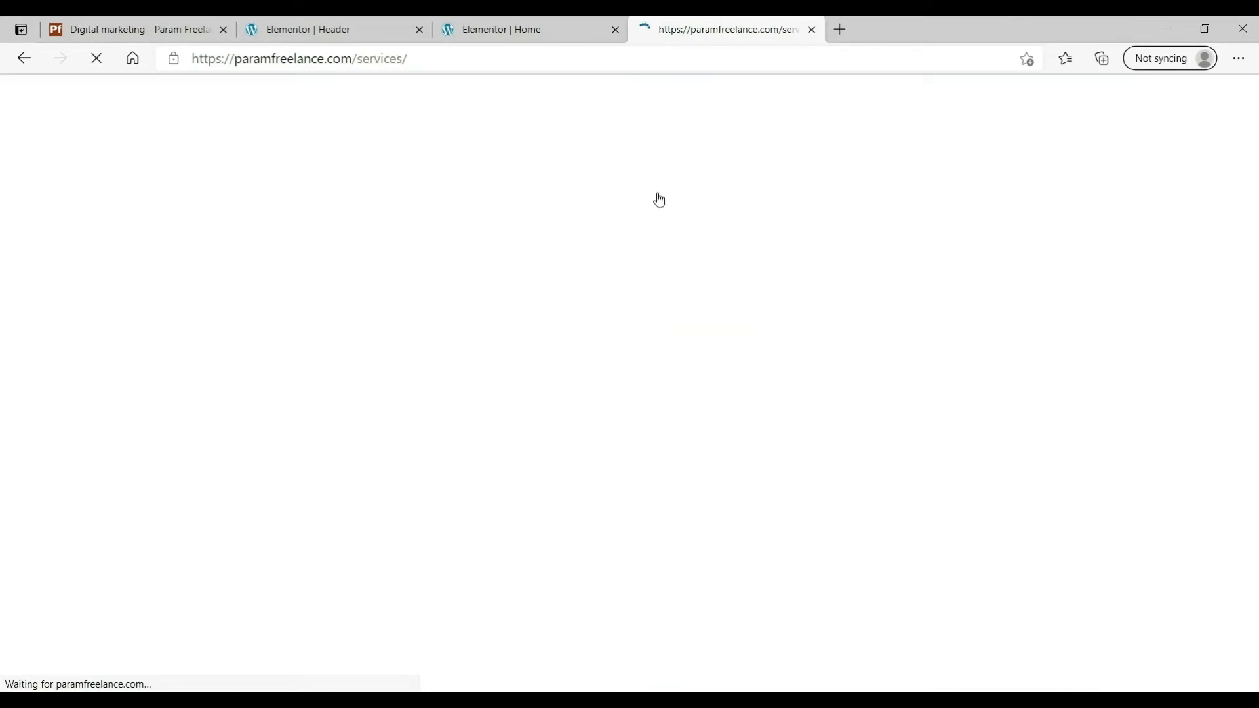
scroll(629, 208, "down", 5)
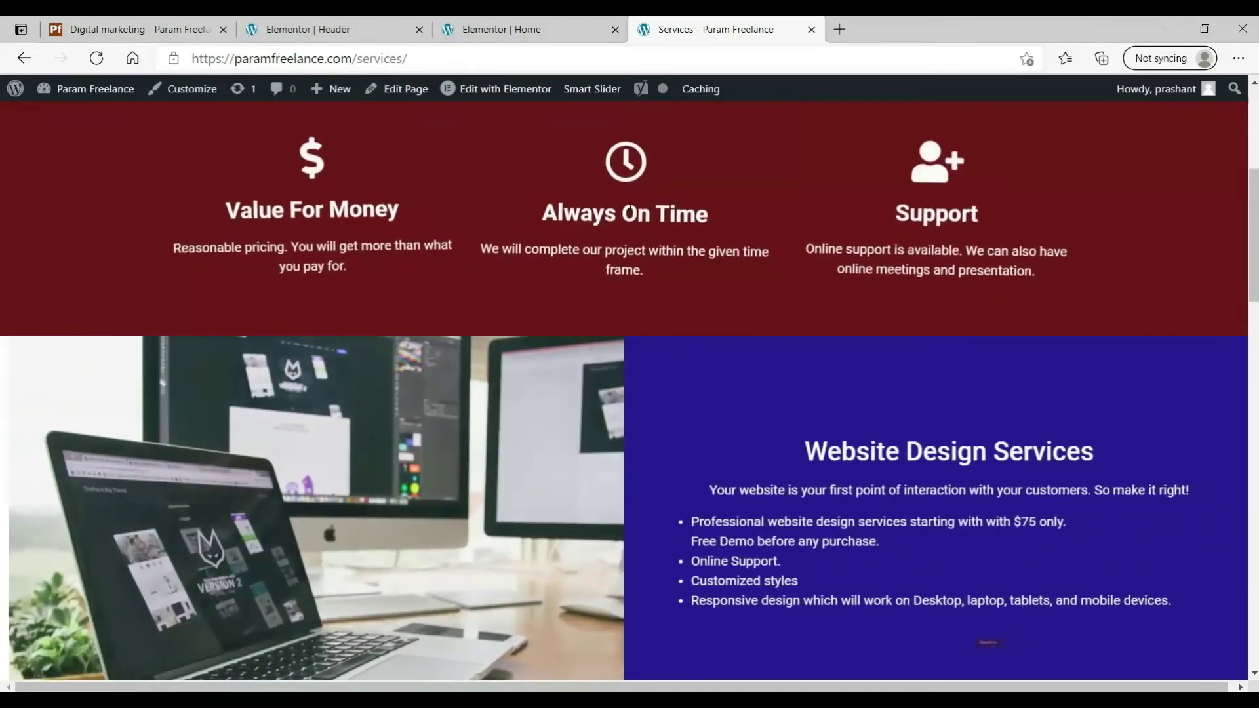
scroll(628, 207, "down", 5)
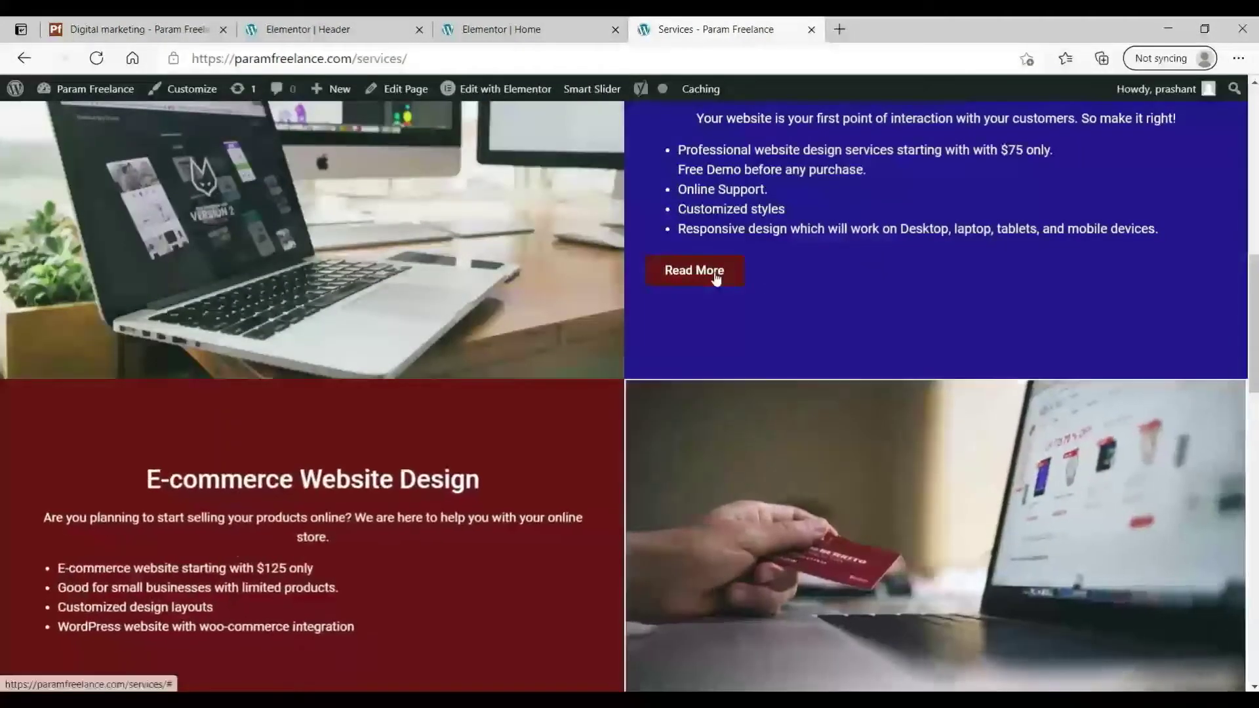
scroll(371, 401, "down", 4)
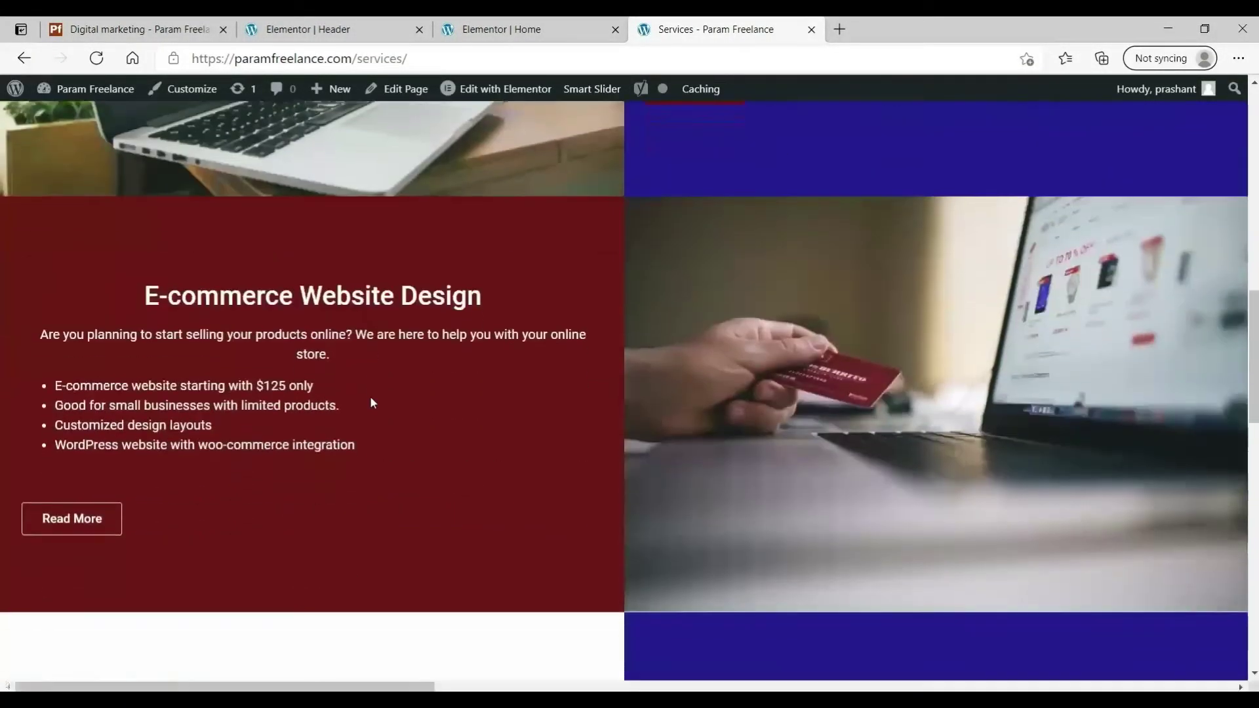
scroll(1095, 433, "down", 5)
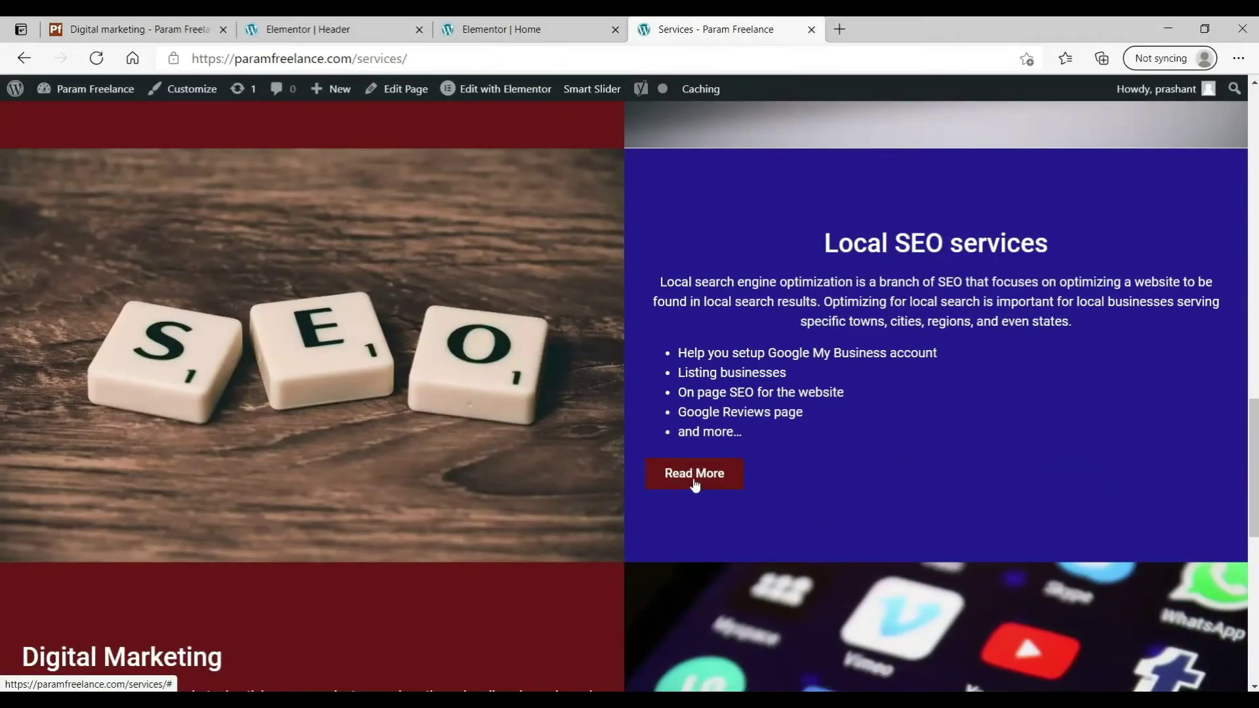
scroll(694, 505, "down", 4)
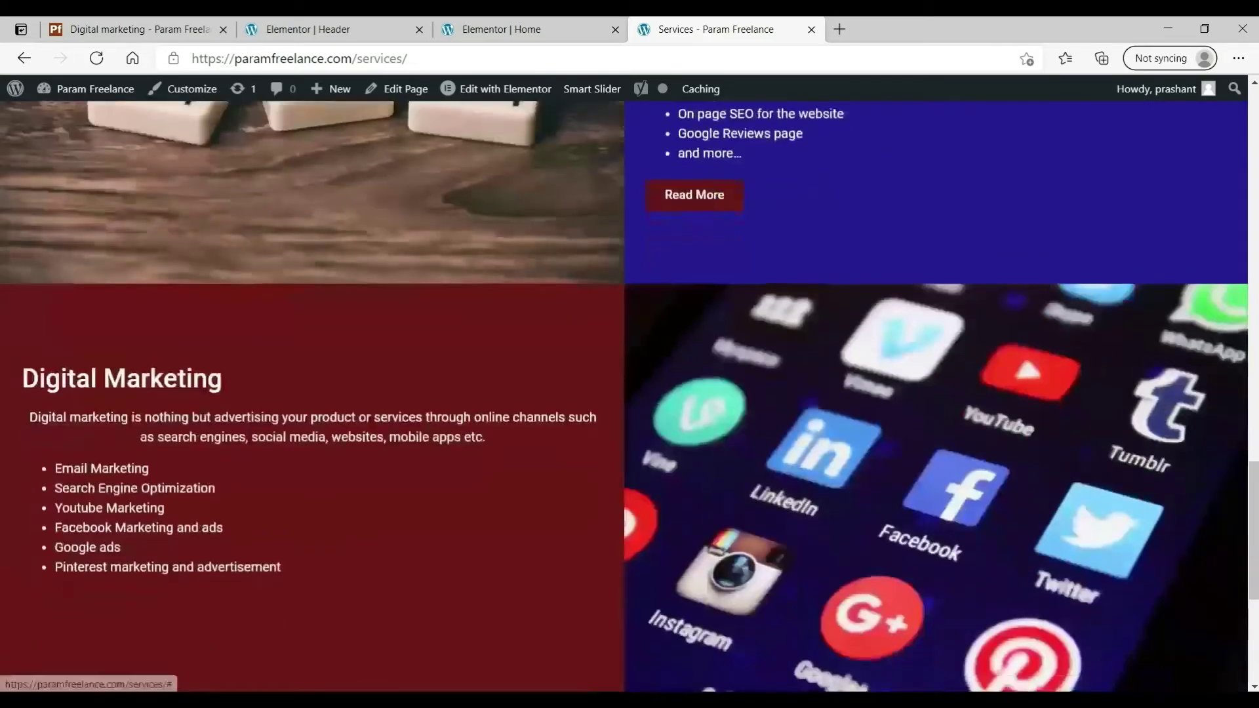
scroll(411, 360, "down", 6)
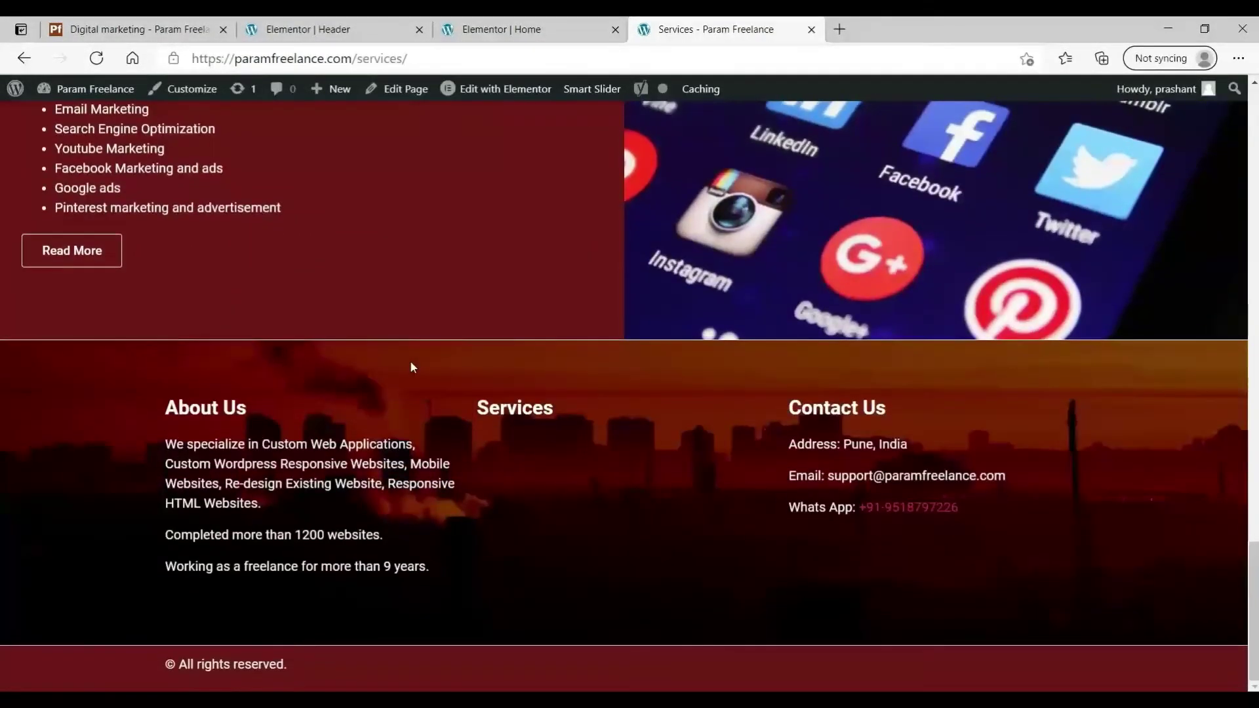
- Create a new page titled Blog with the default template and publish it
scroll(410, 360, "up", 20)
mouse_move(338, 89)
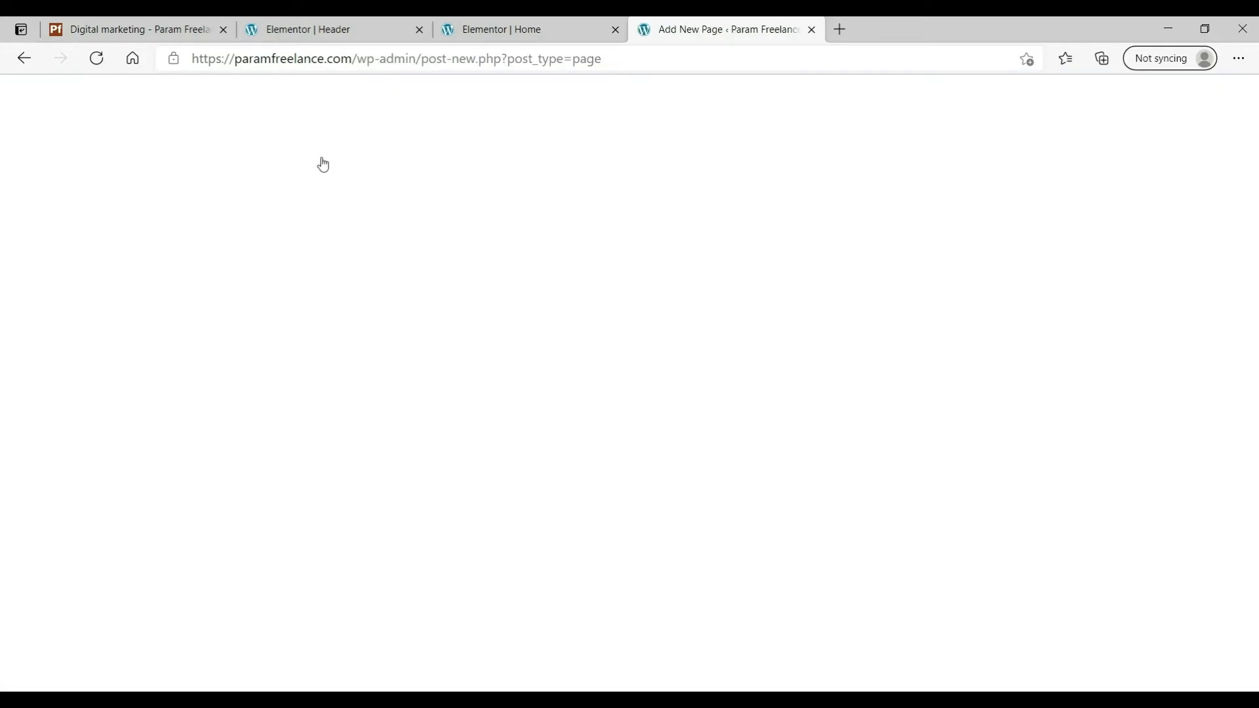
type("Blog")
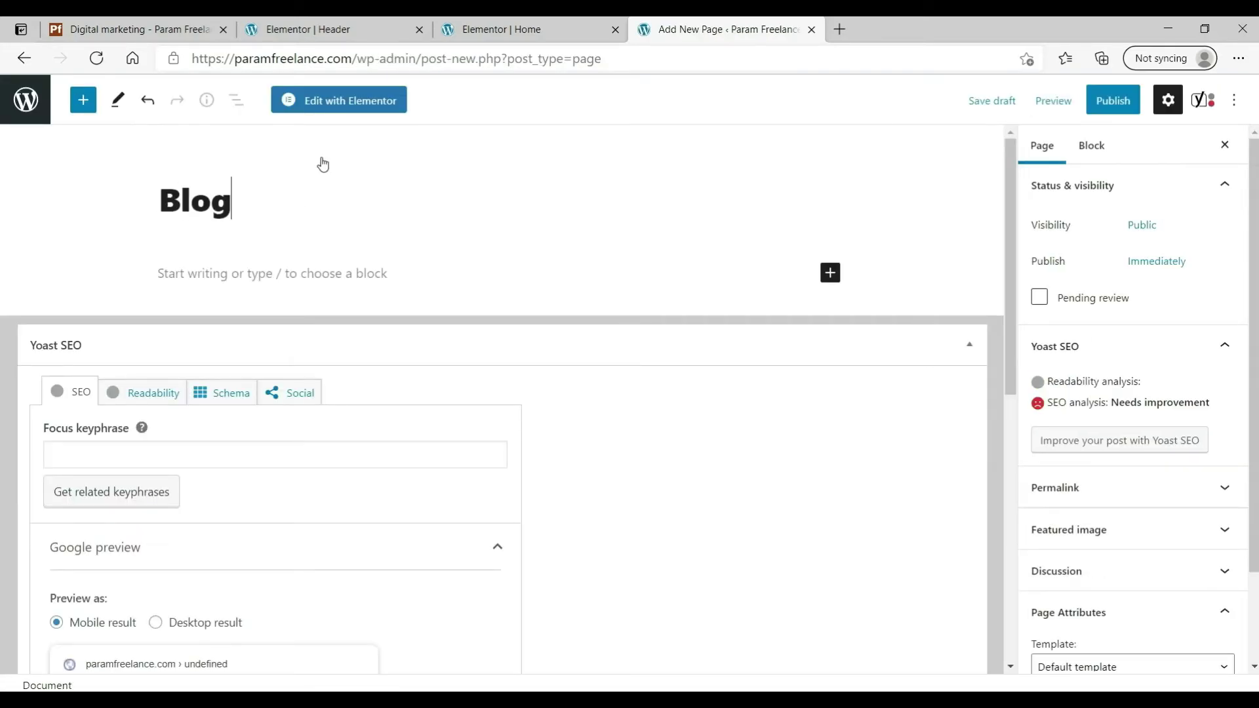
scroll(1239, 435, "down", 2)
left_click(1094, 557)
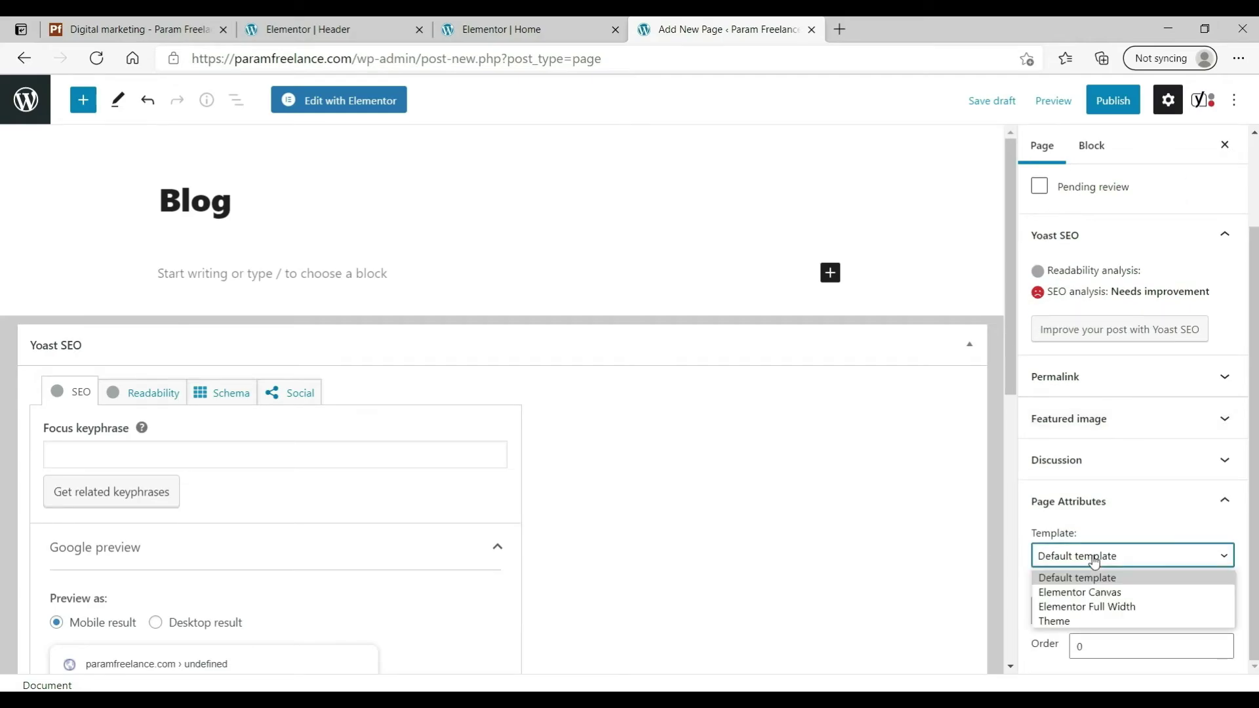
left_click(1112, 100)
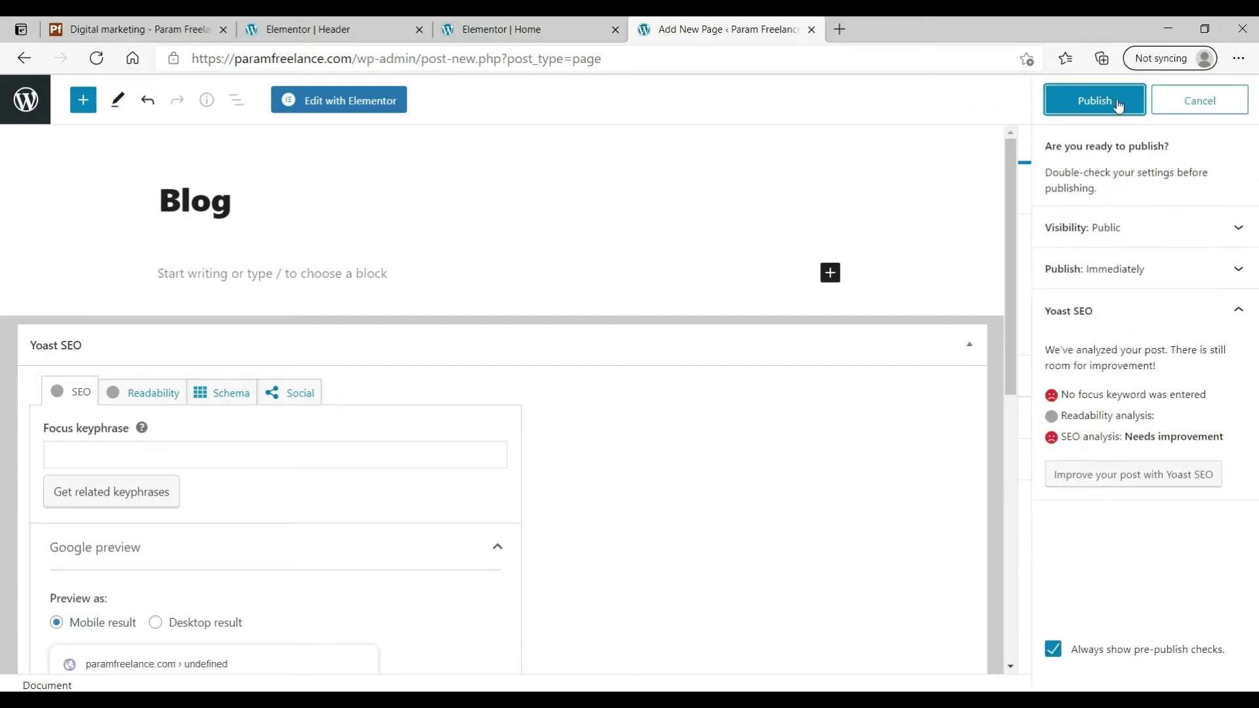
left_click(1116, 100)
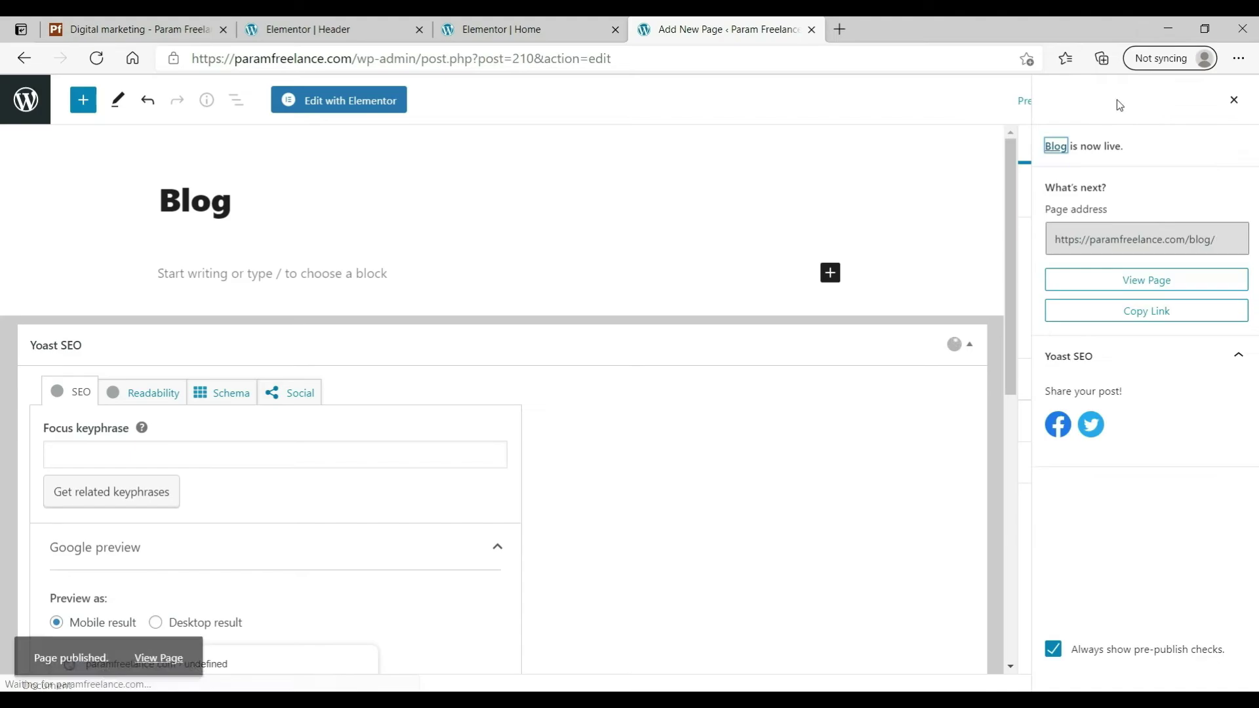
- Set the Posts page to Blog in the site's Reading settings and save the changes
left_click(26, 102)
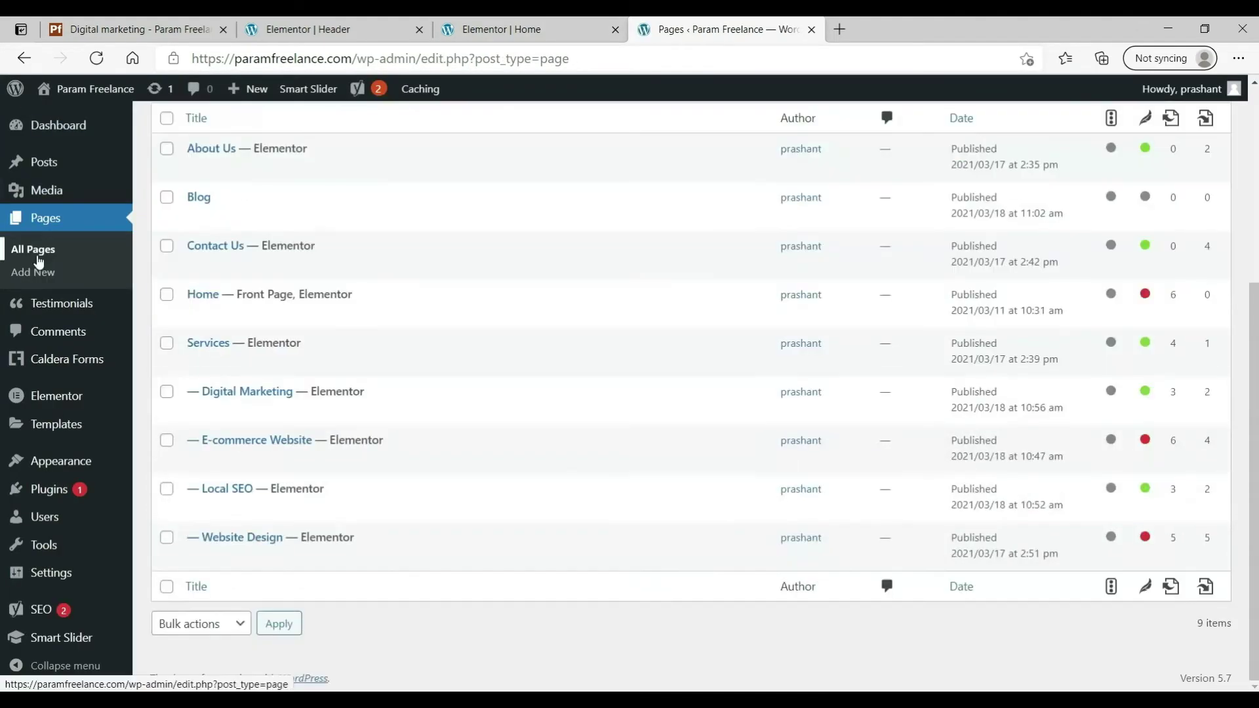
mouse_move(66, 577)
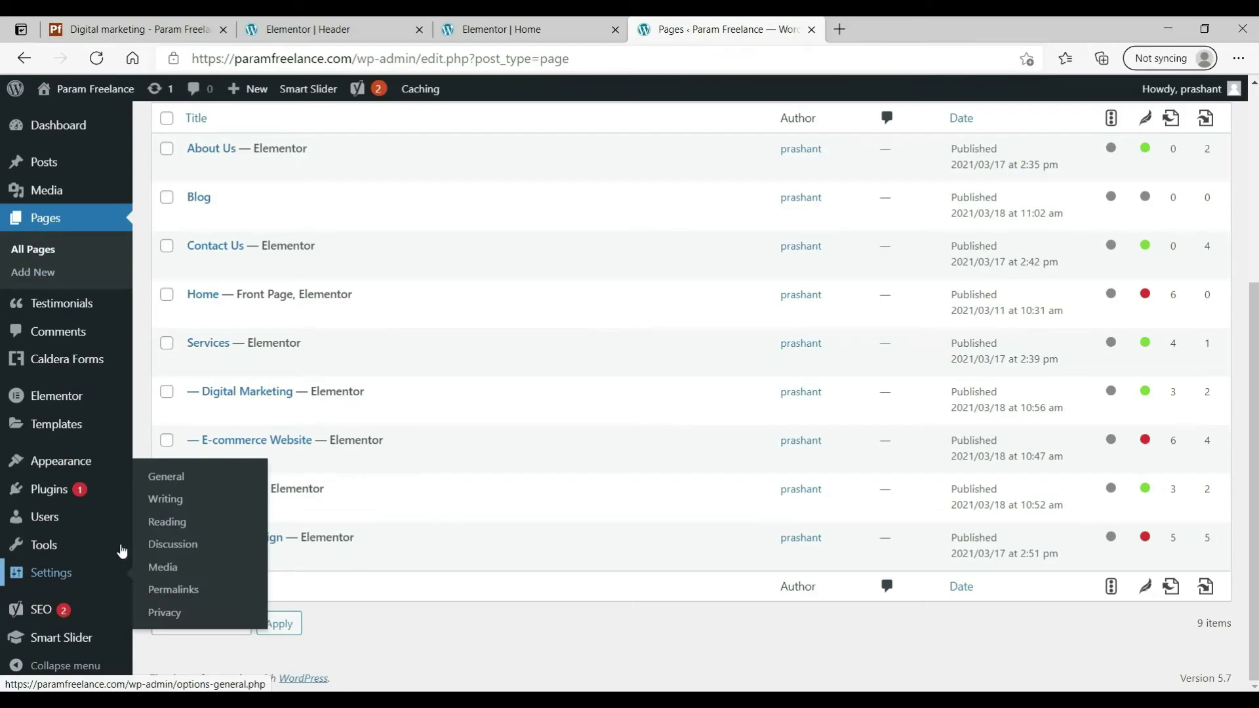
left_click(166, 523)
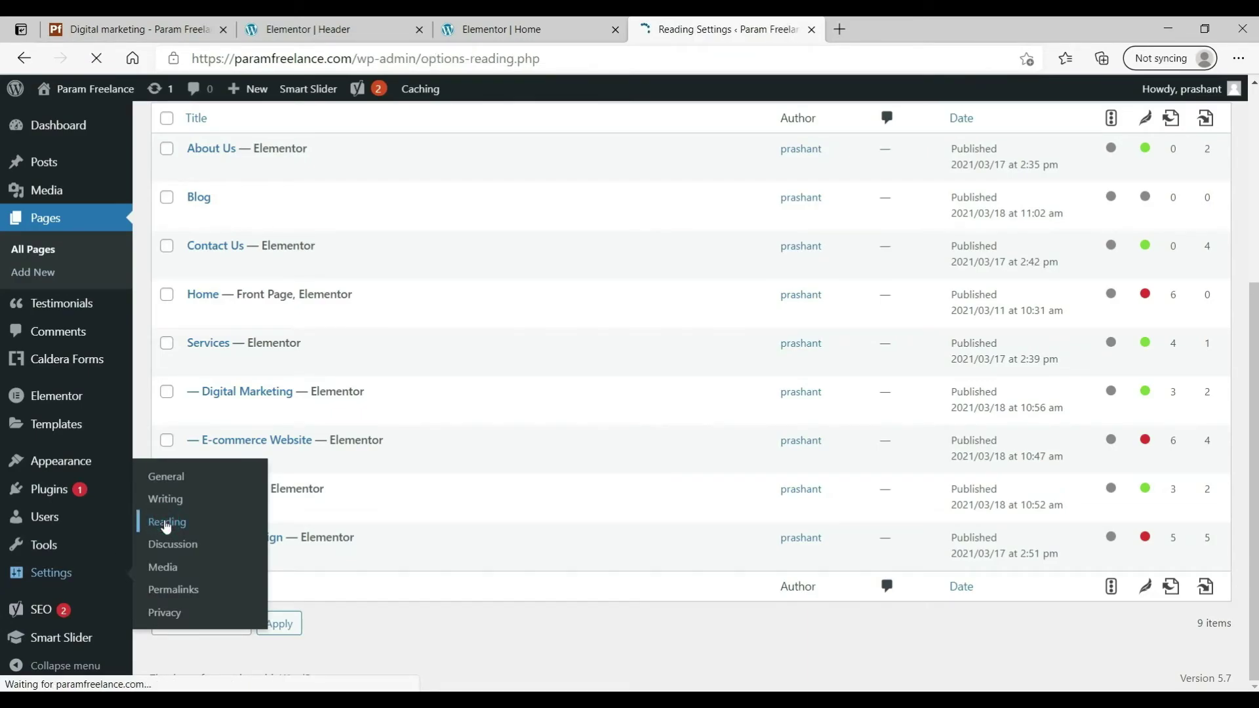
scroll(820, 414, "down", 2)
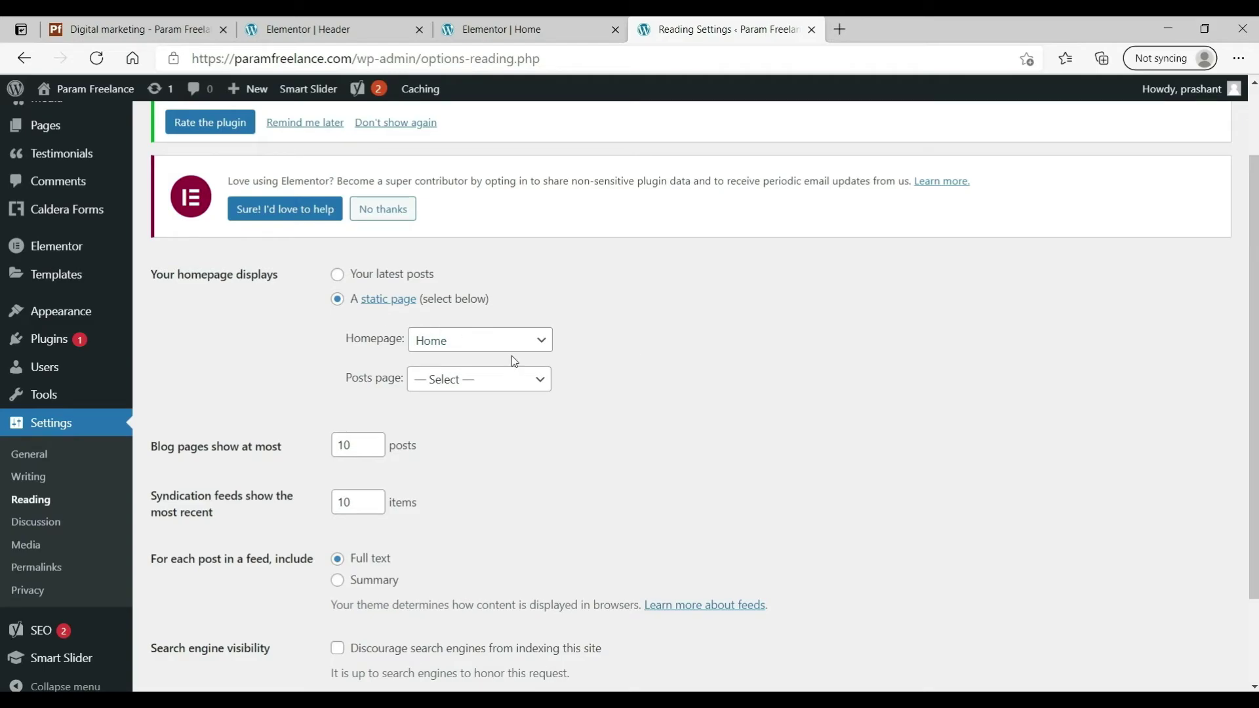
left_click(492, 385)
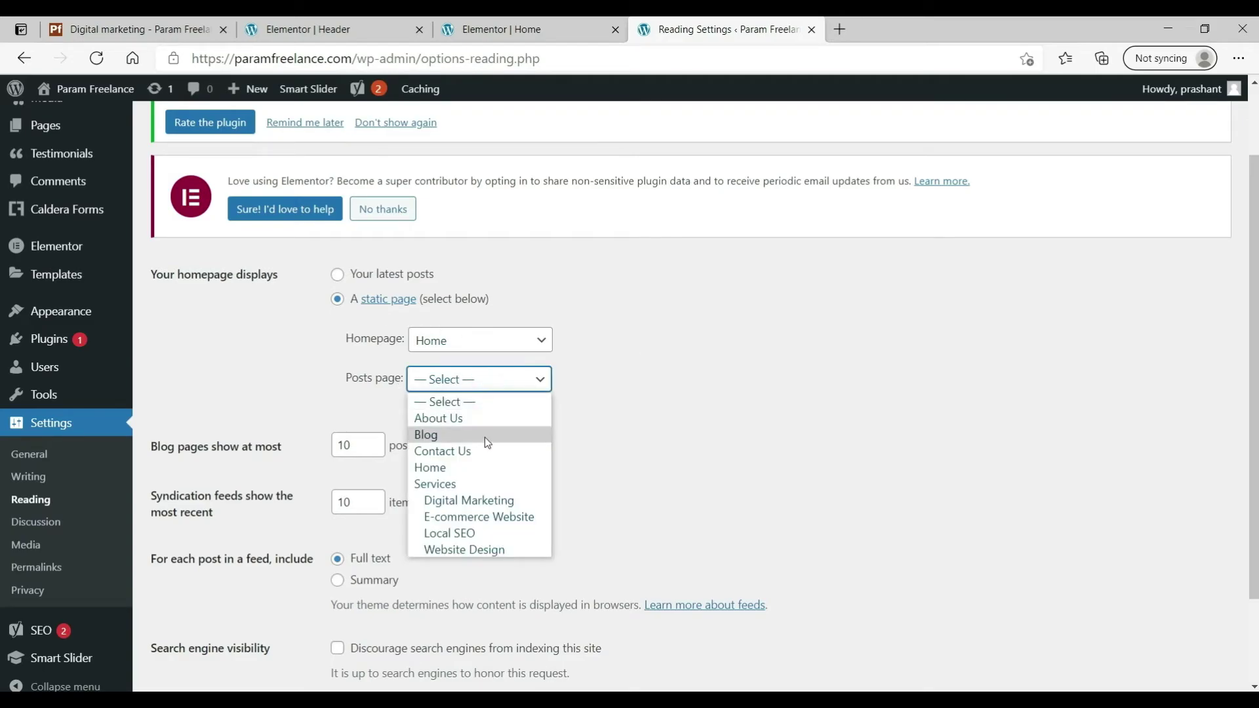
left_click(487, 435)
scroll(737, 420, "down", 2)
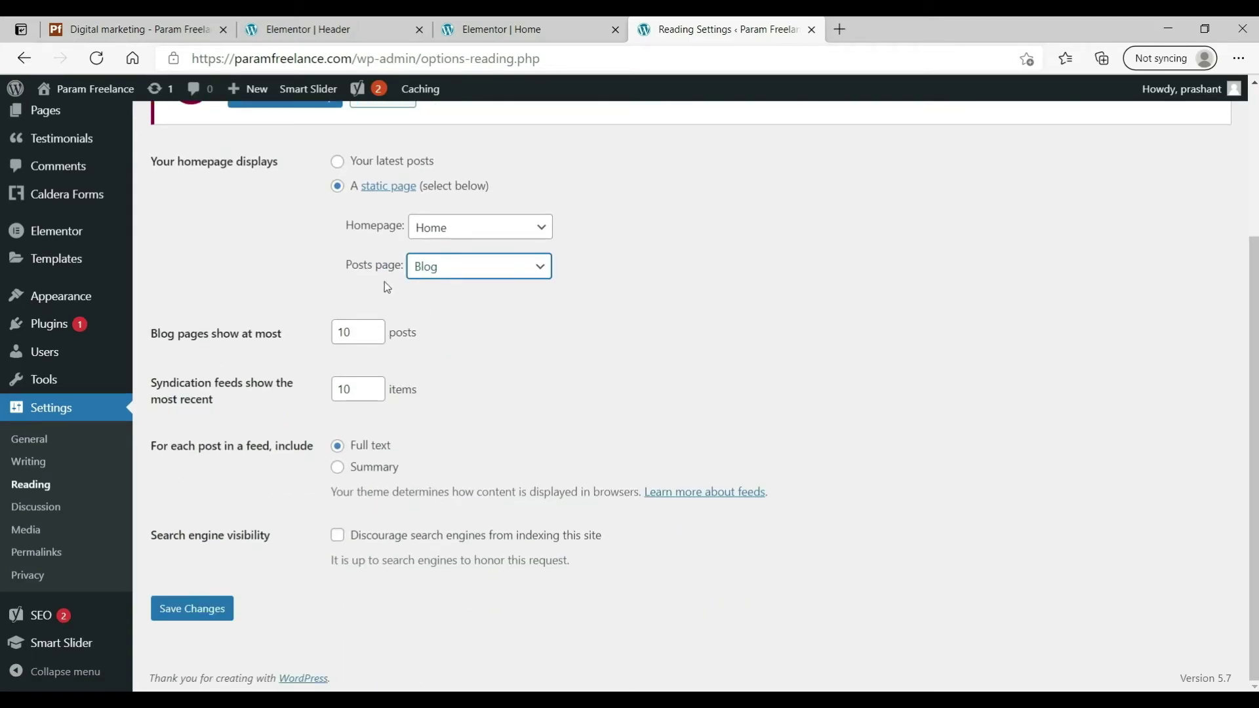
left_click(203, 613)
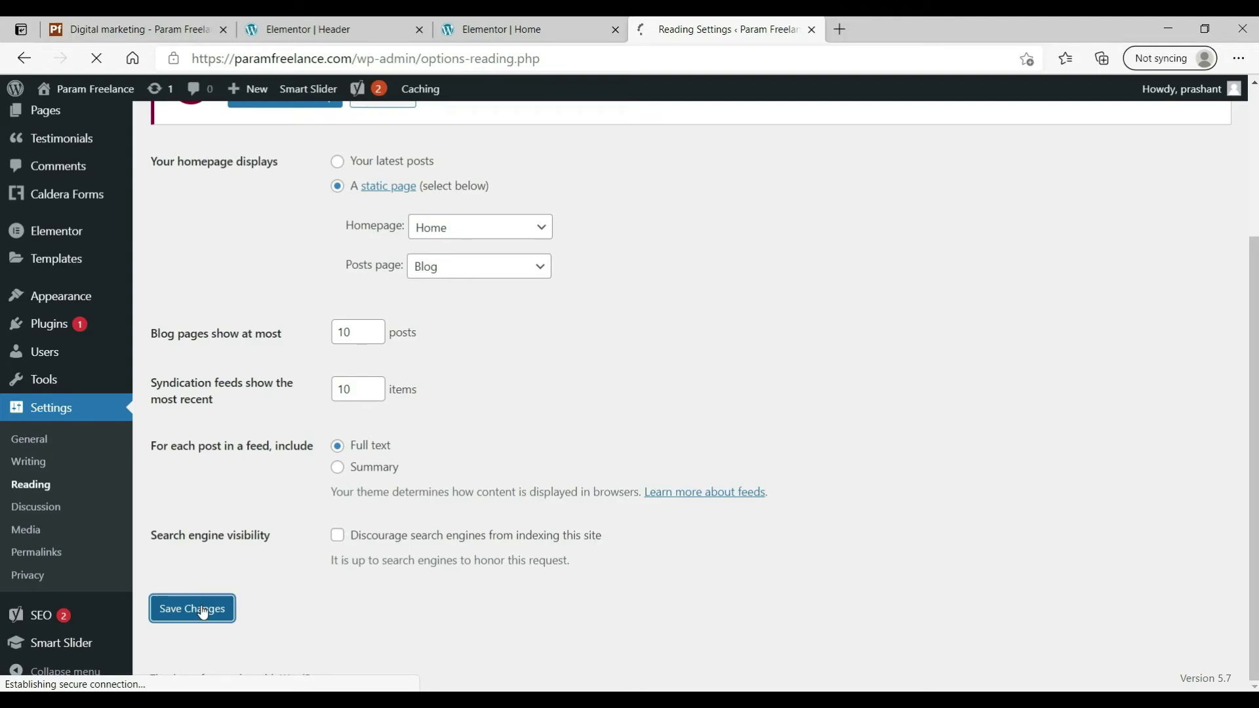
- Open the live Blog page from the list of all pages in a separate tab and view it
mouse_move(55, 228)
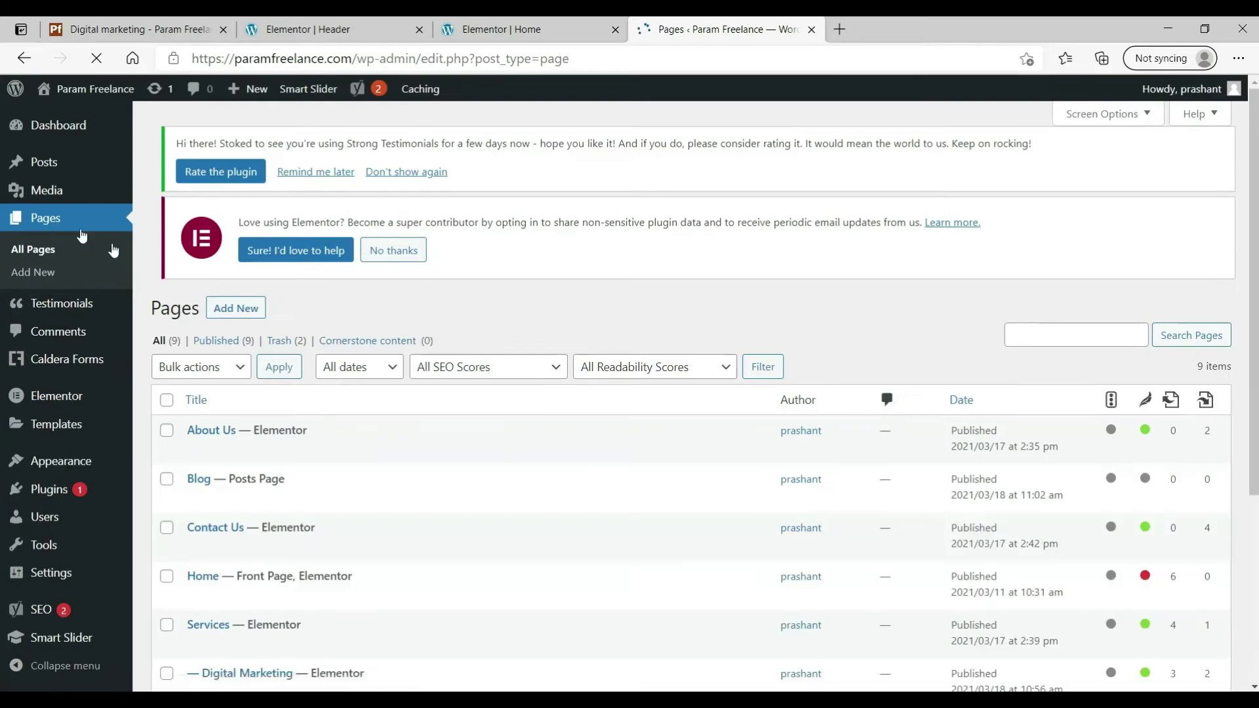
scroll(127, 284, "down", 3)
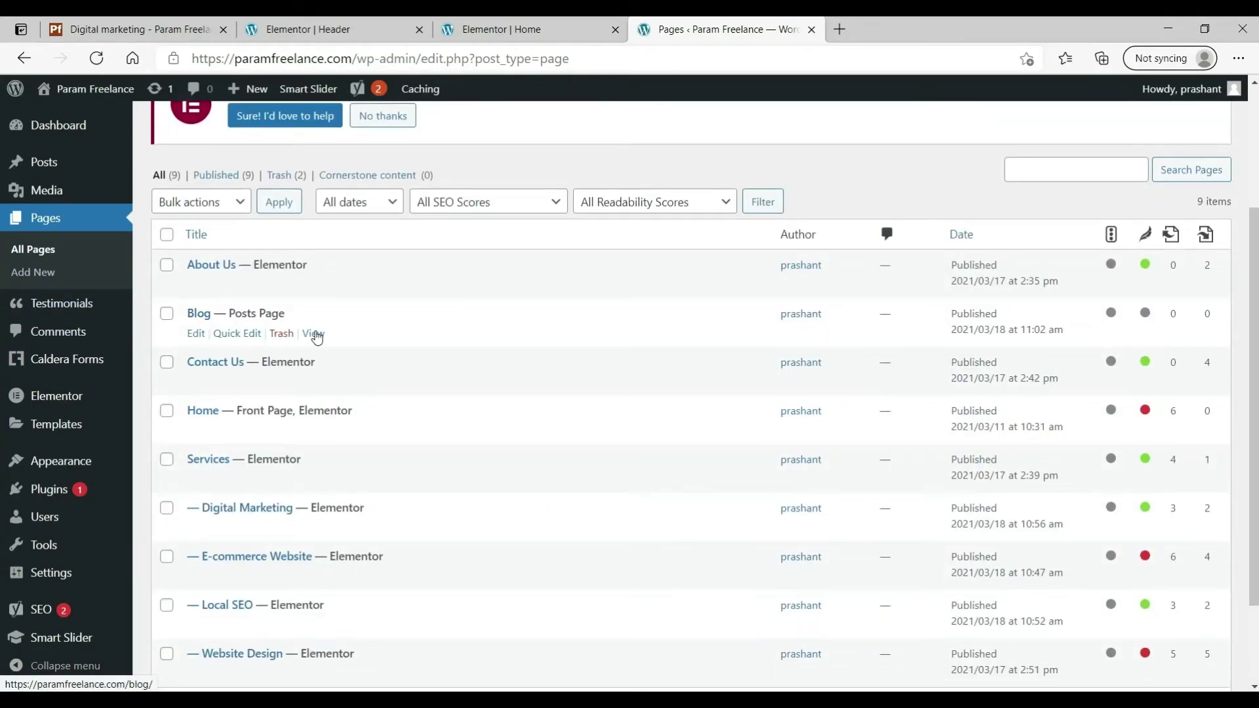
right_click(316, 335)
left_click(351, 348)
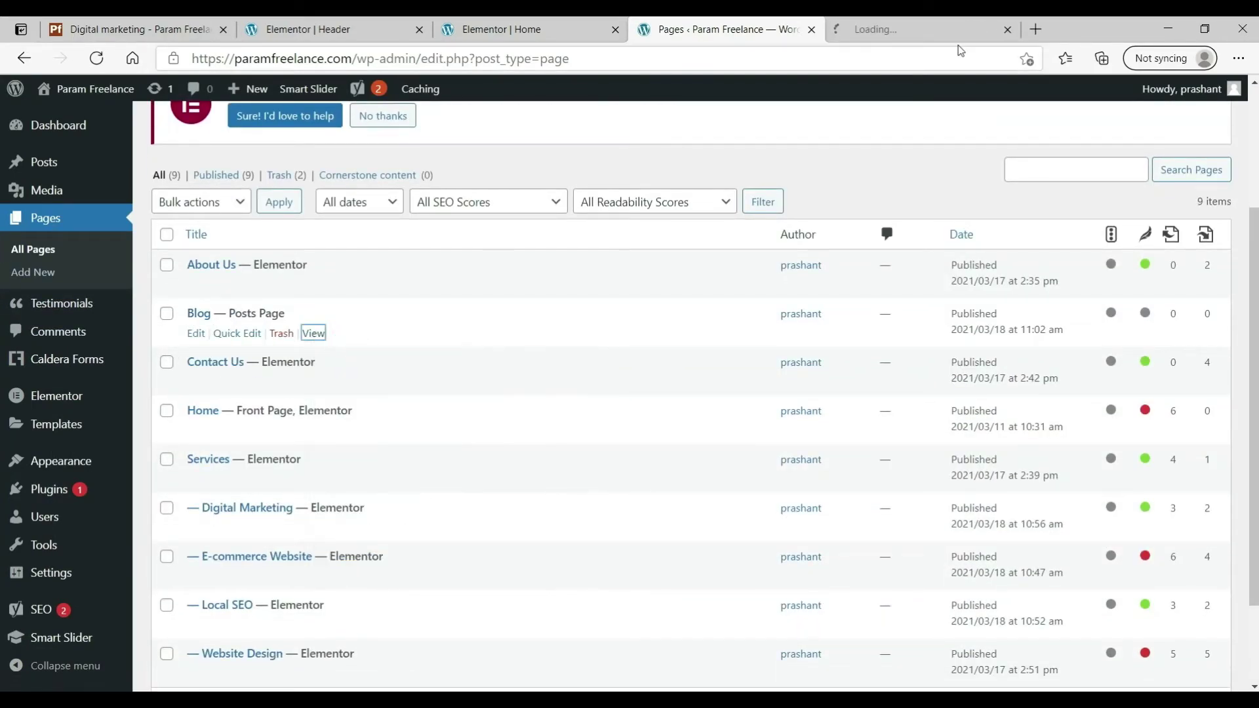
left_click(920, 34)
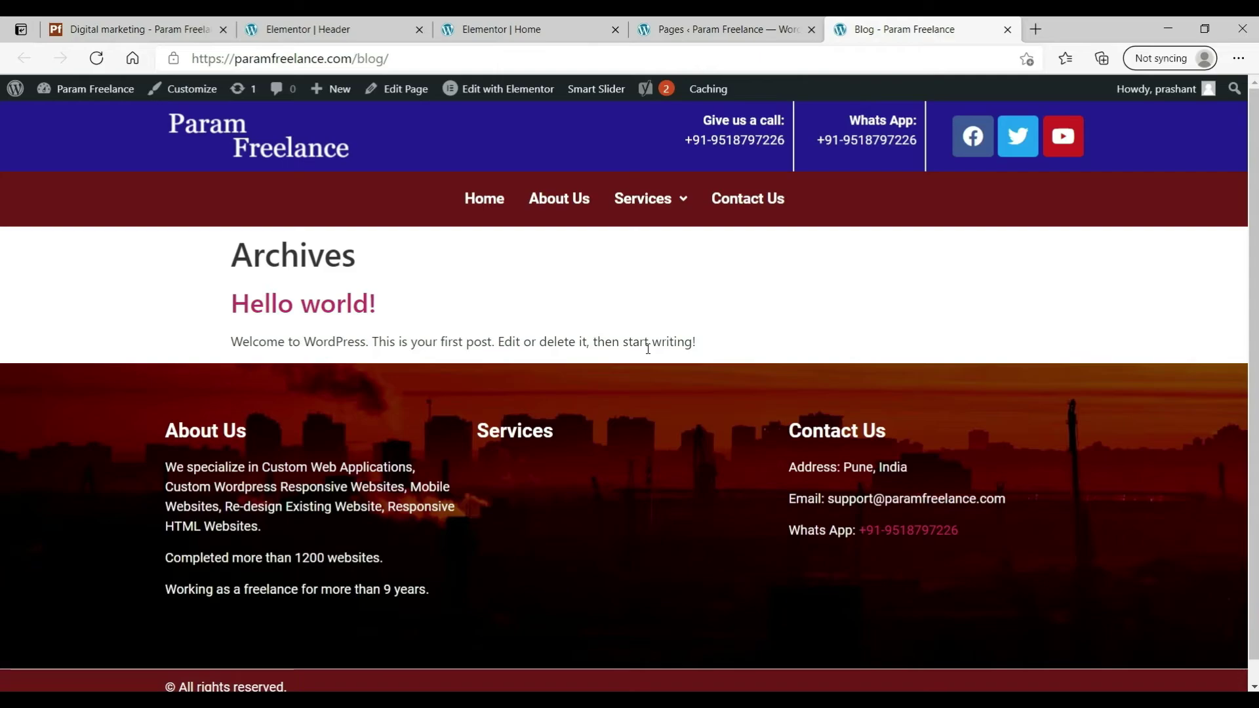
- Return to the site admin and move the "Hello world!" post to the trash
left_click(717, 32)
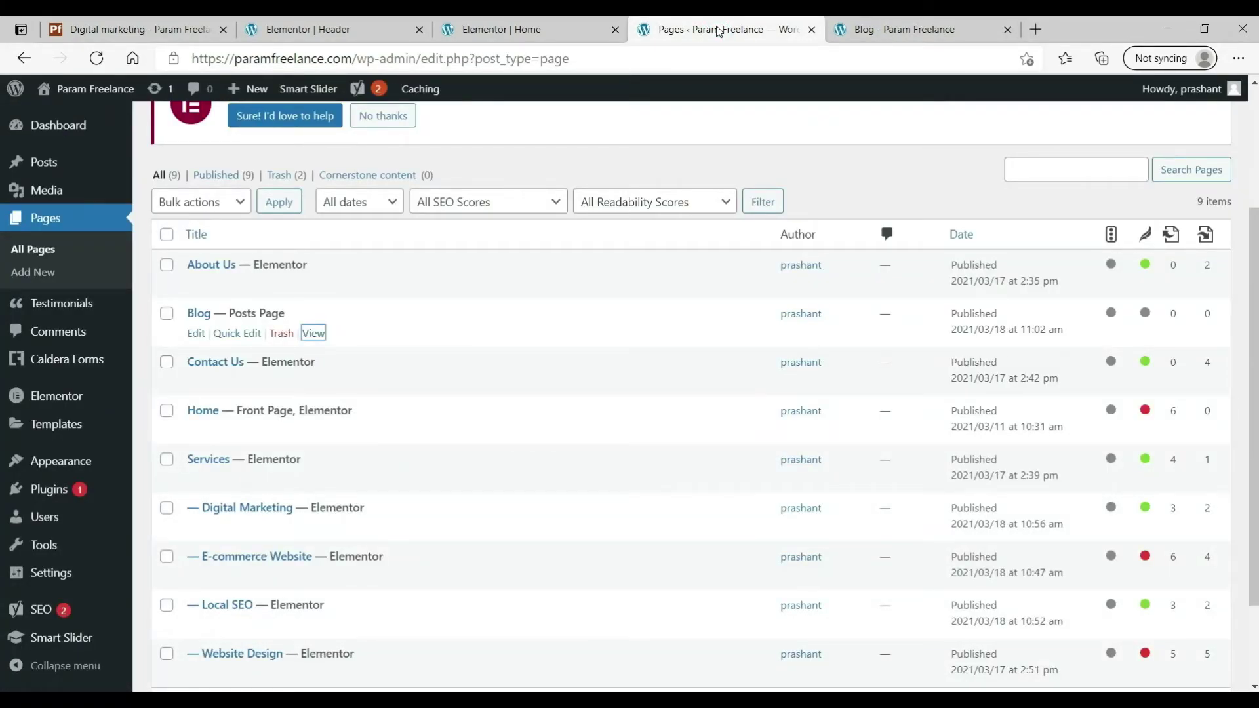
scroll(80, 243, "up", 2)
mouse_move(47, 170)
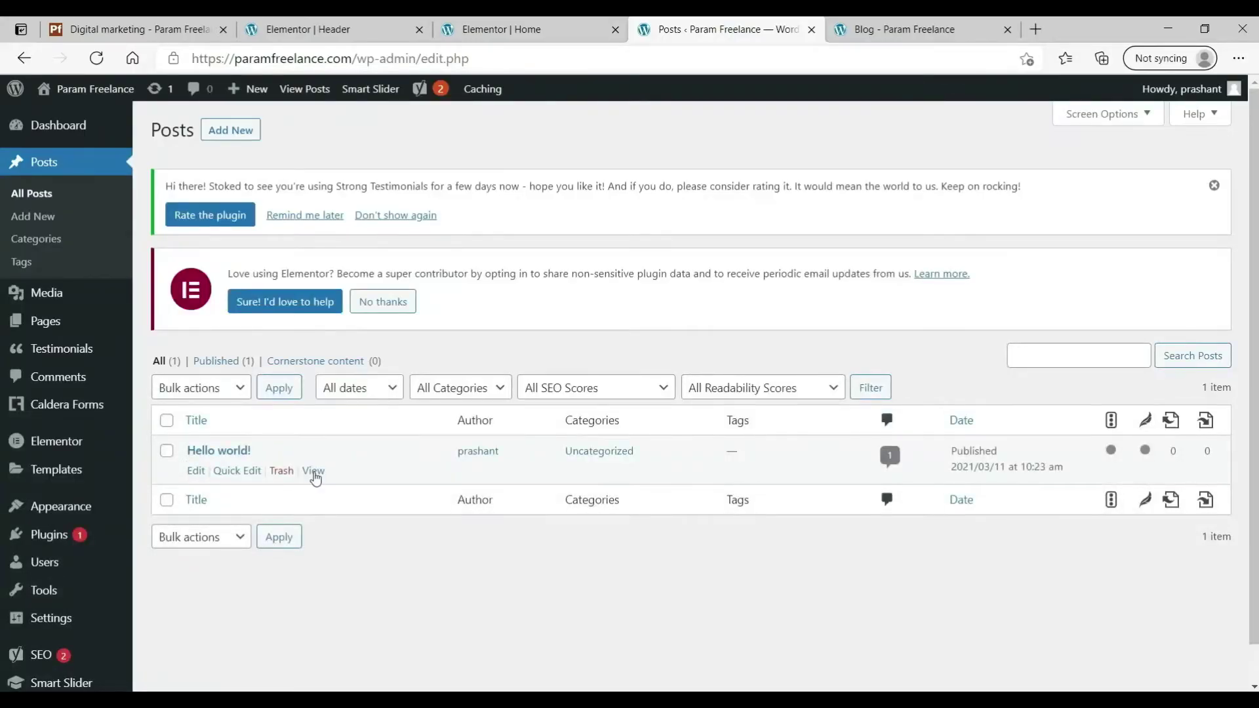
left_click(281, 471)
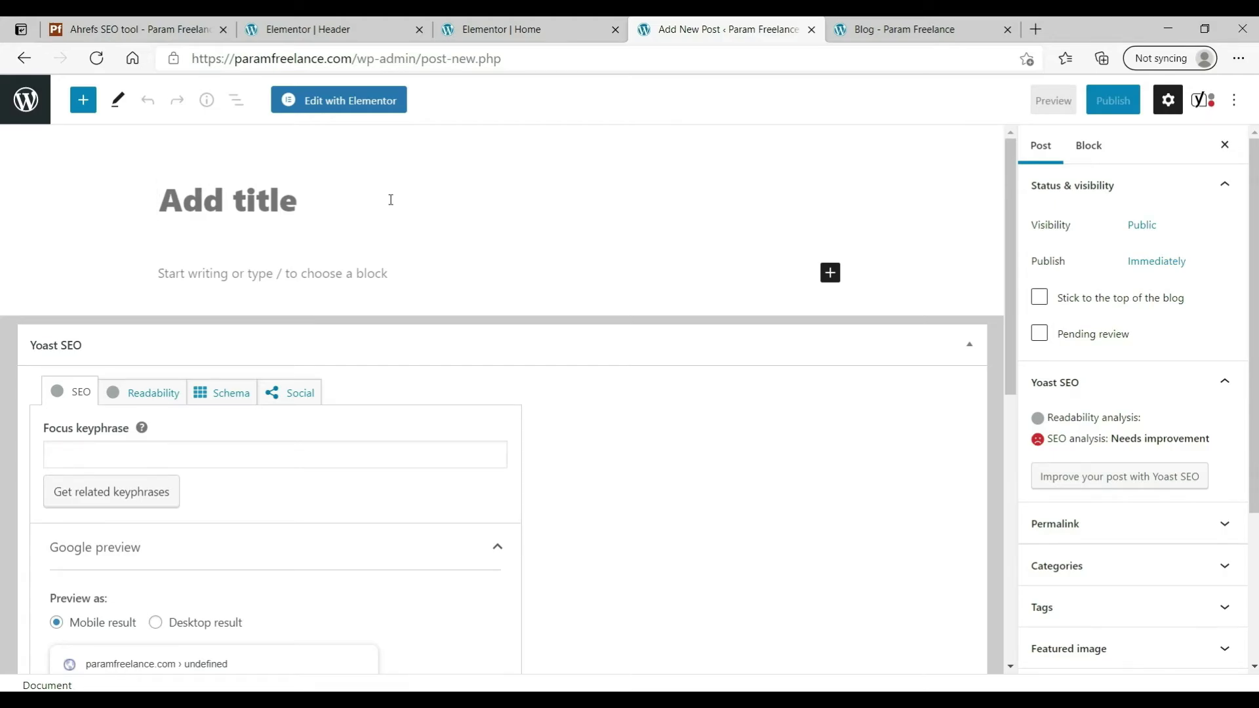
- Title the new post "AHREFS SEO tool", with the whole word AHREFS in capitals
type("AHREFs SEO tool")
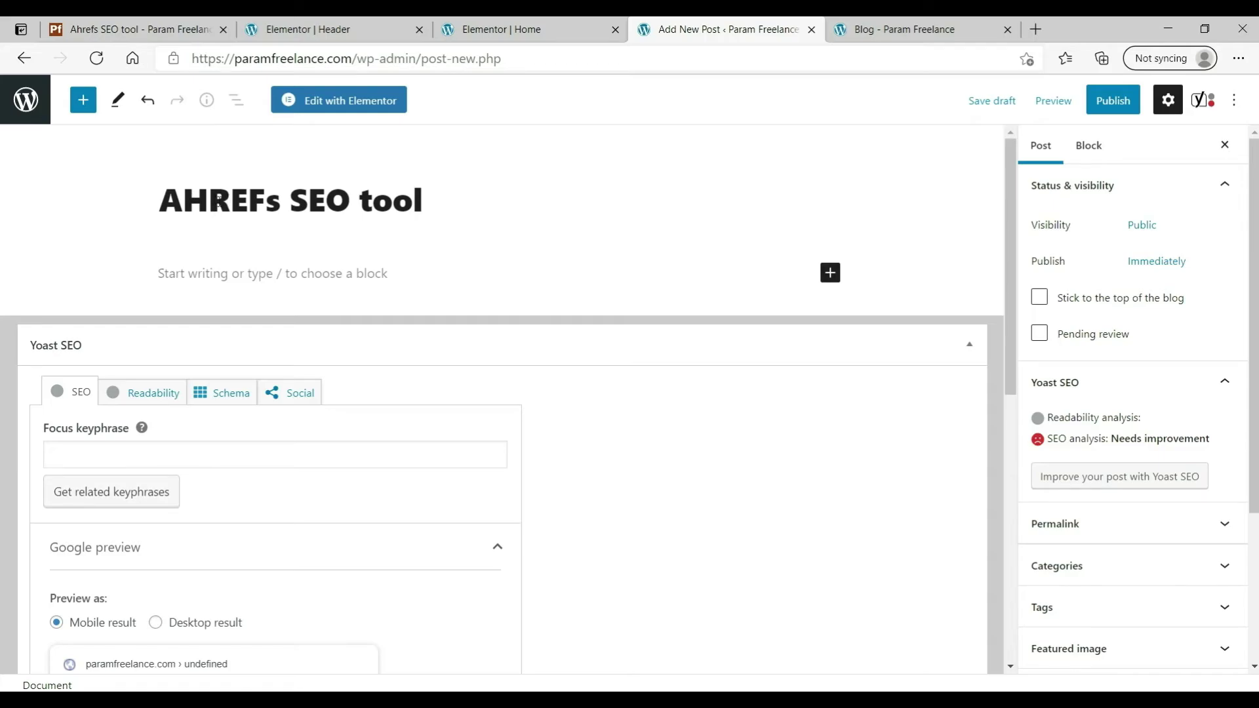
left_click_drag(265, 203, 277, 203)
type("S")
scroll(1014, 344, "down", 3)
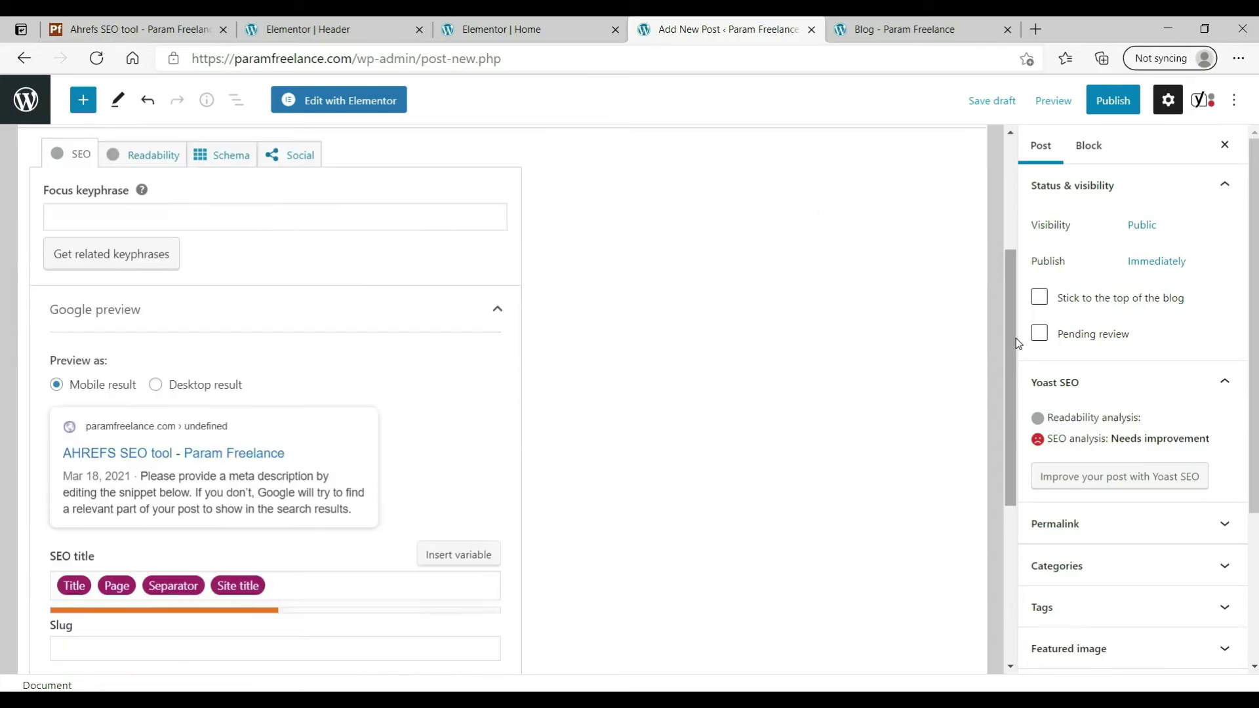
scroll(149, 190, "up", 3)
left_click(433, 197)
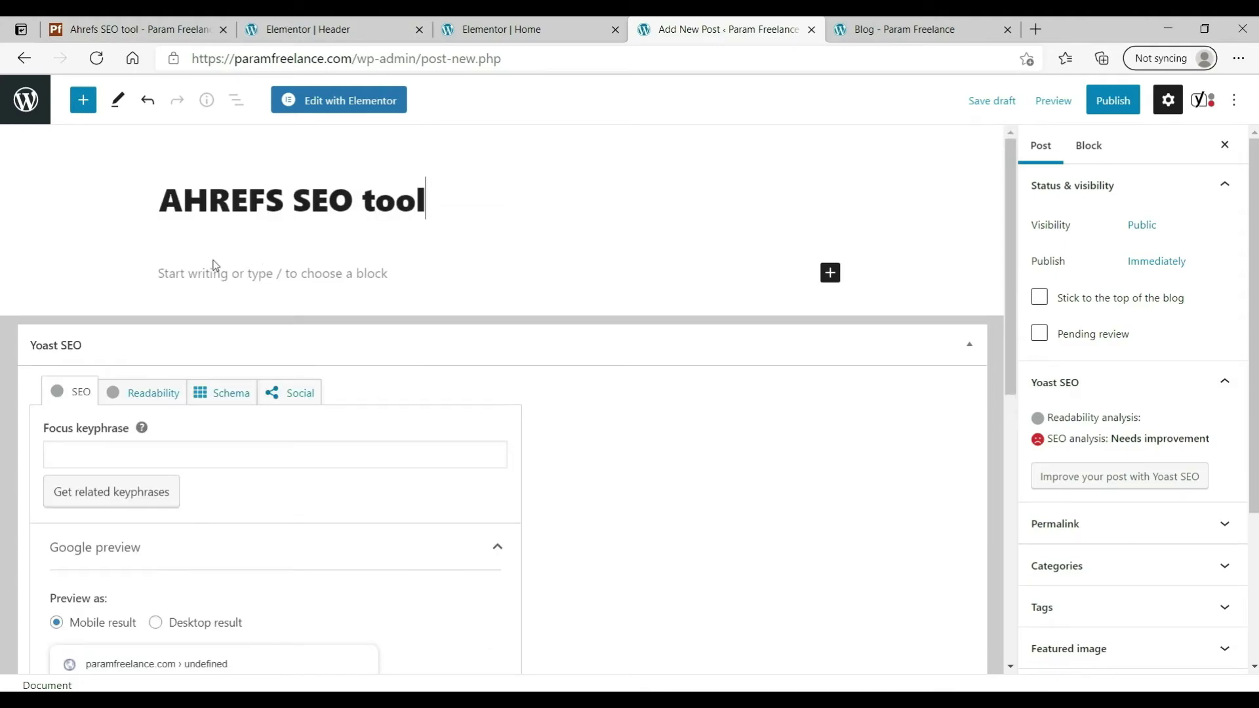
- Paste the copied Ahrefs article into the post body and check it from the introduction through the free tools list
left_click(173, 276)
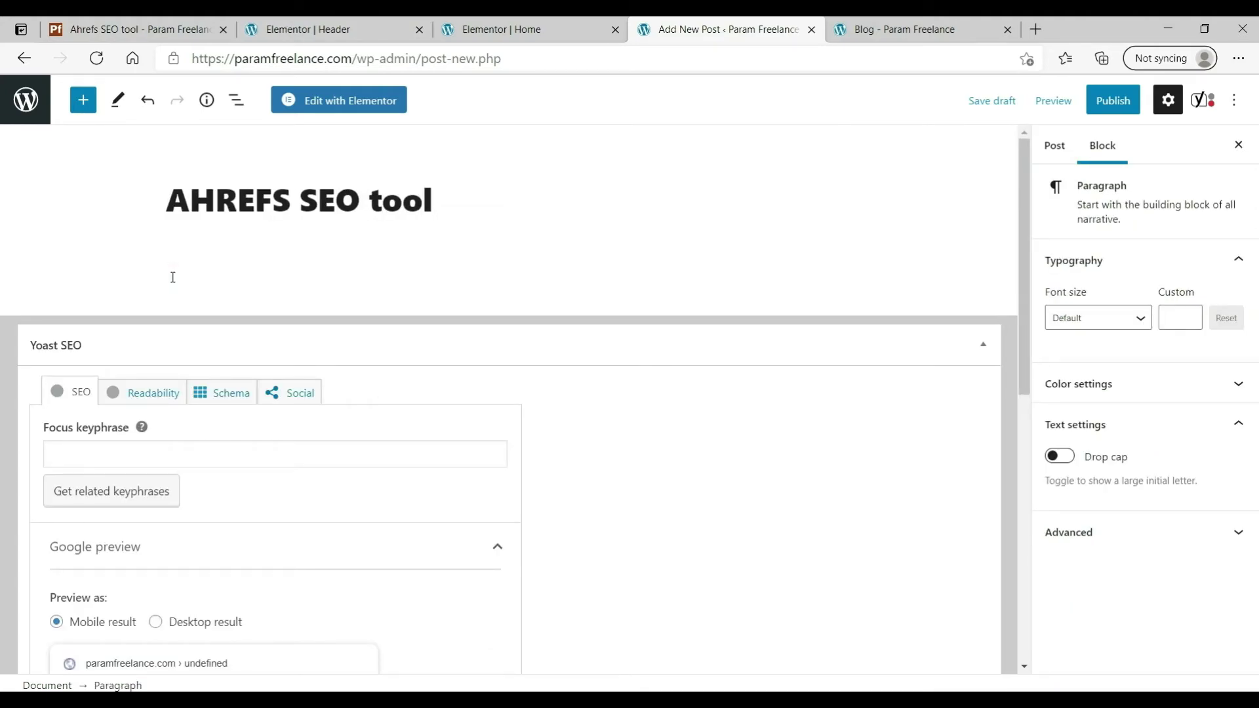
key("ctrl+v")
scroll(459, 282, "up", 10)
scroll(479, 290, "down", 1)
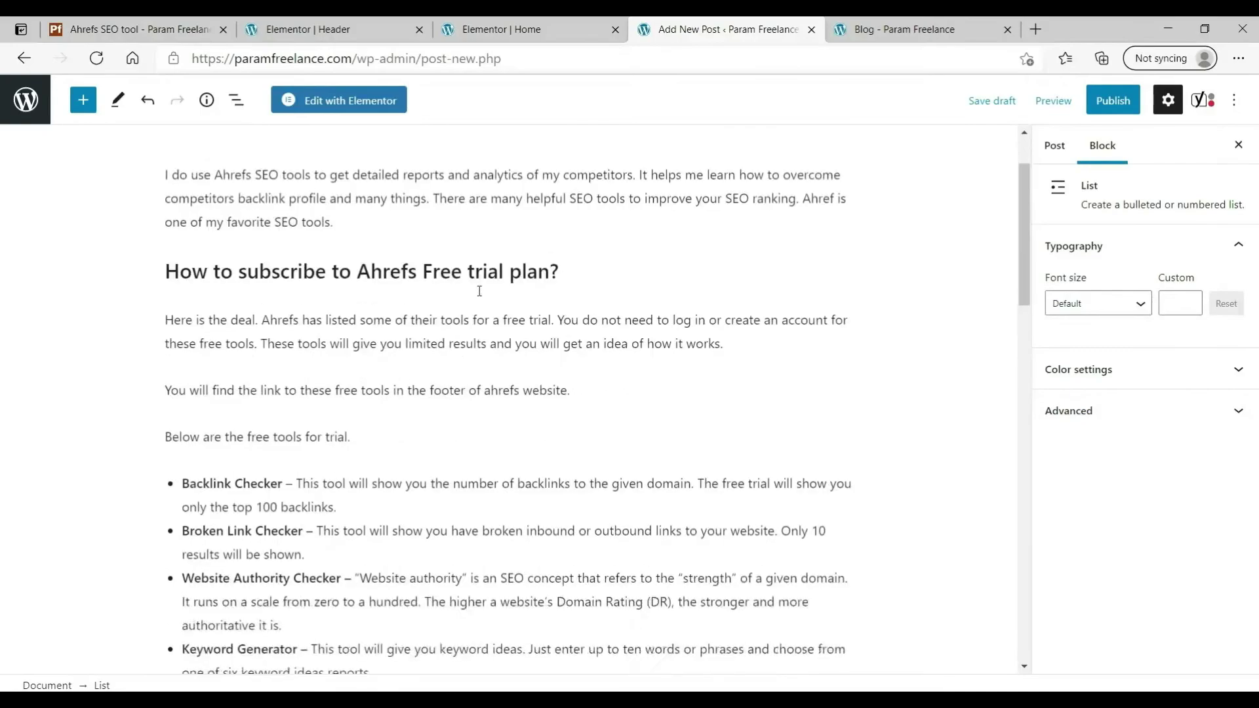
scroll(479, 290, "down", 6)
- Add a new category named Blog in the post settings and assign it to the post
left_click(1053, 148)
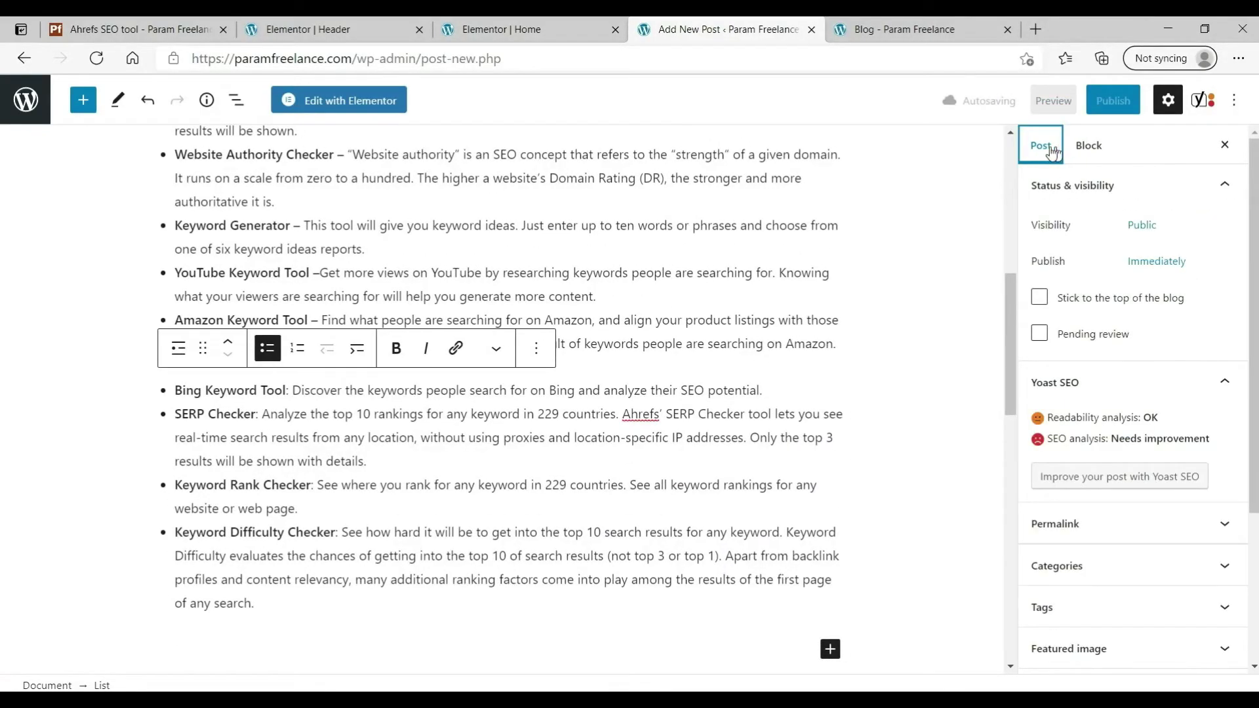
scroll(1134, 328, "down", 3)
left_click(1145, 348)
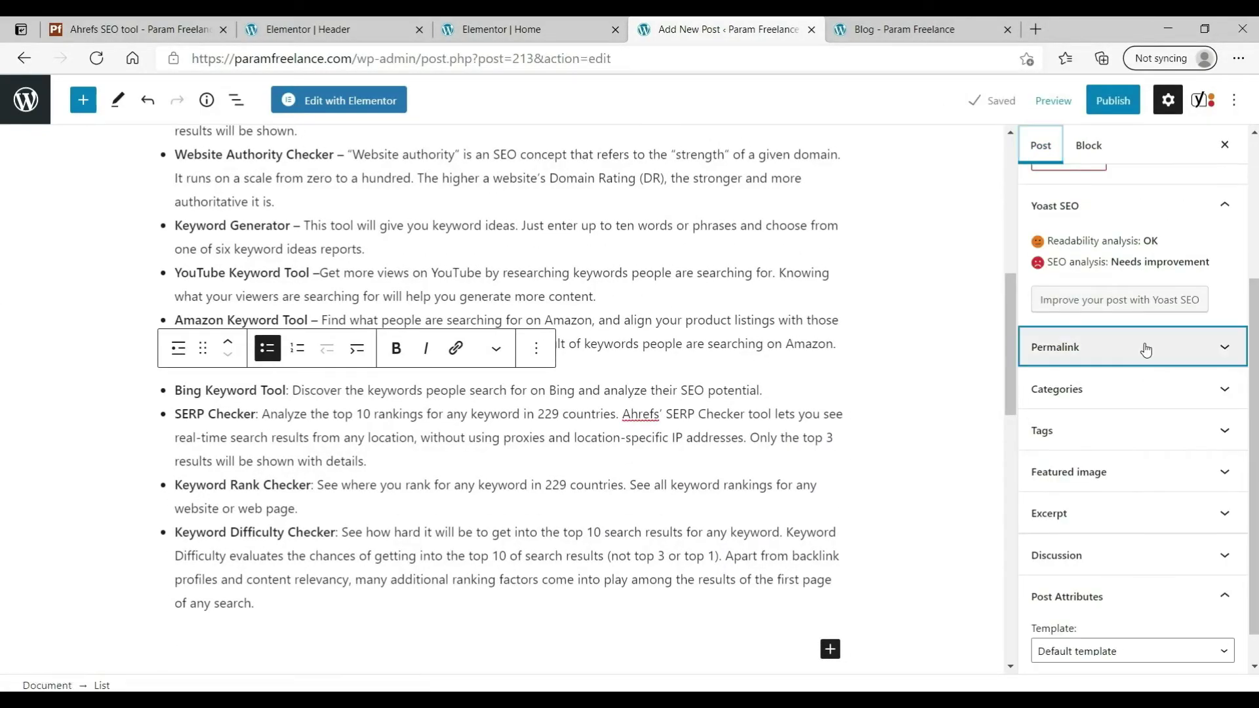
left_click(1144, 348)
left_click(1124, 402)
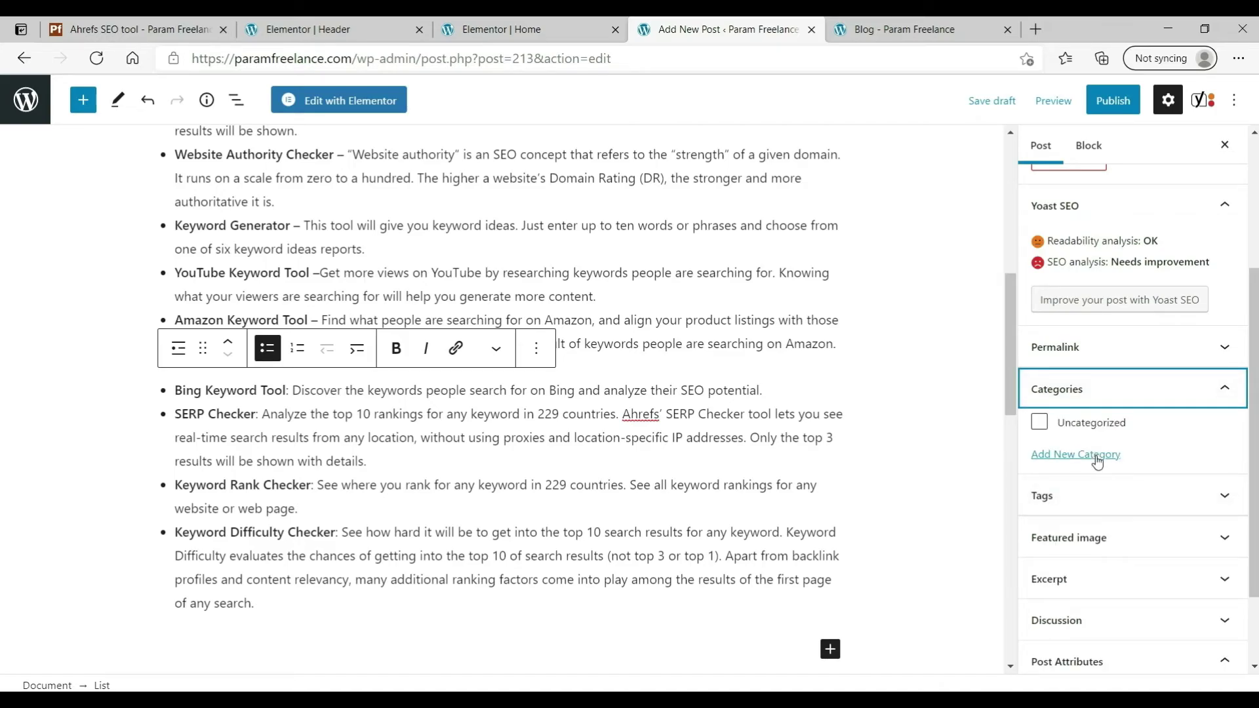
left_click(1097, 463)
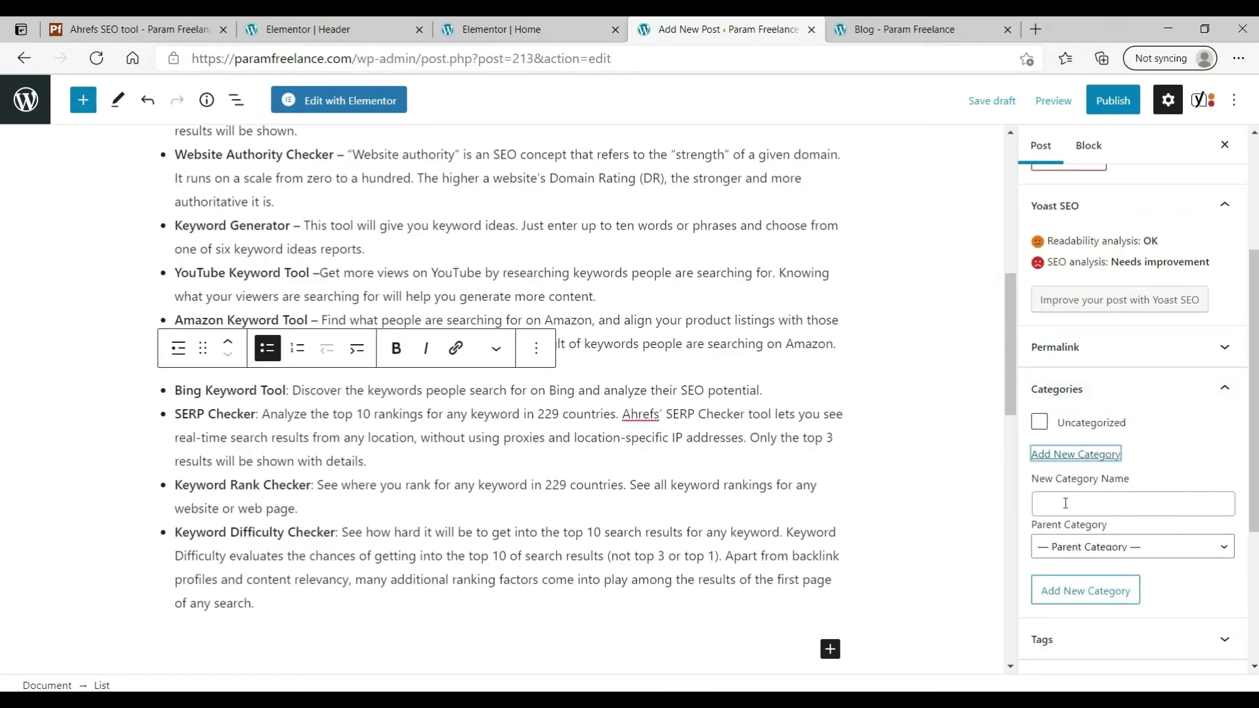
left_click(1065, 503)
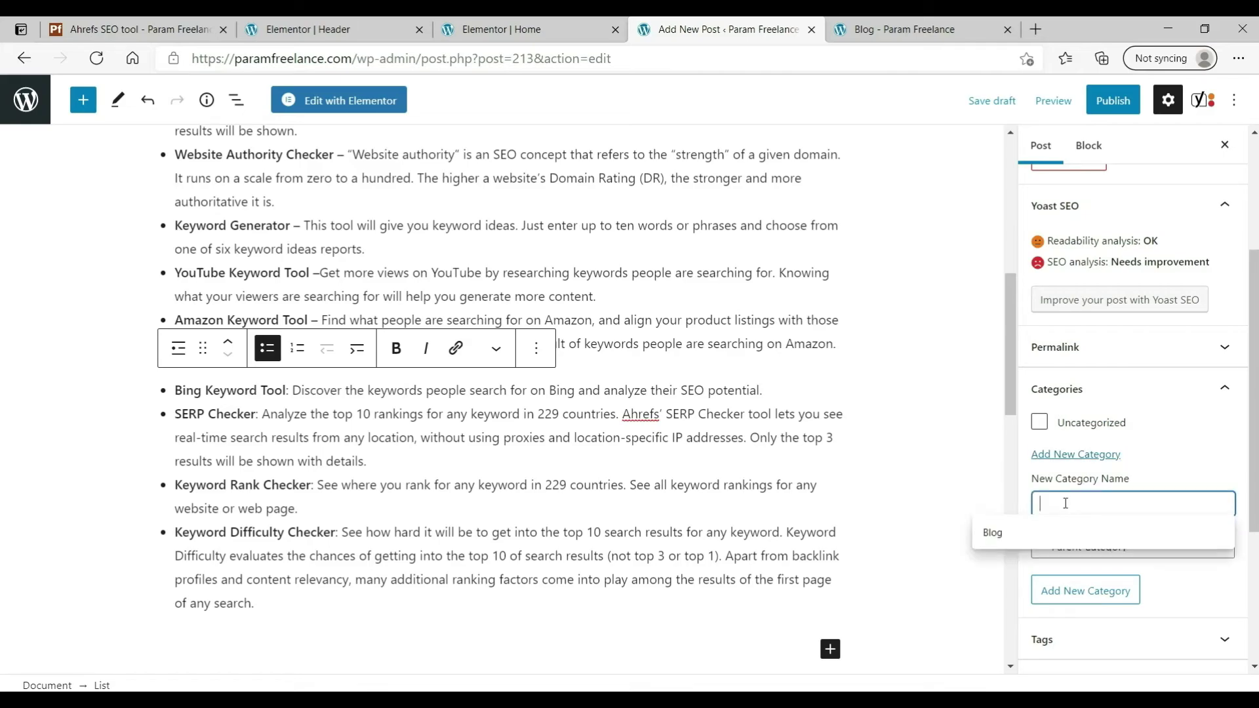
left_click(1028, 521)
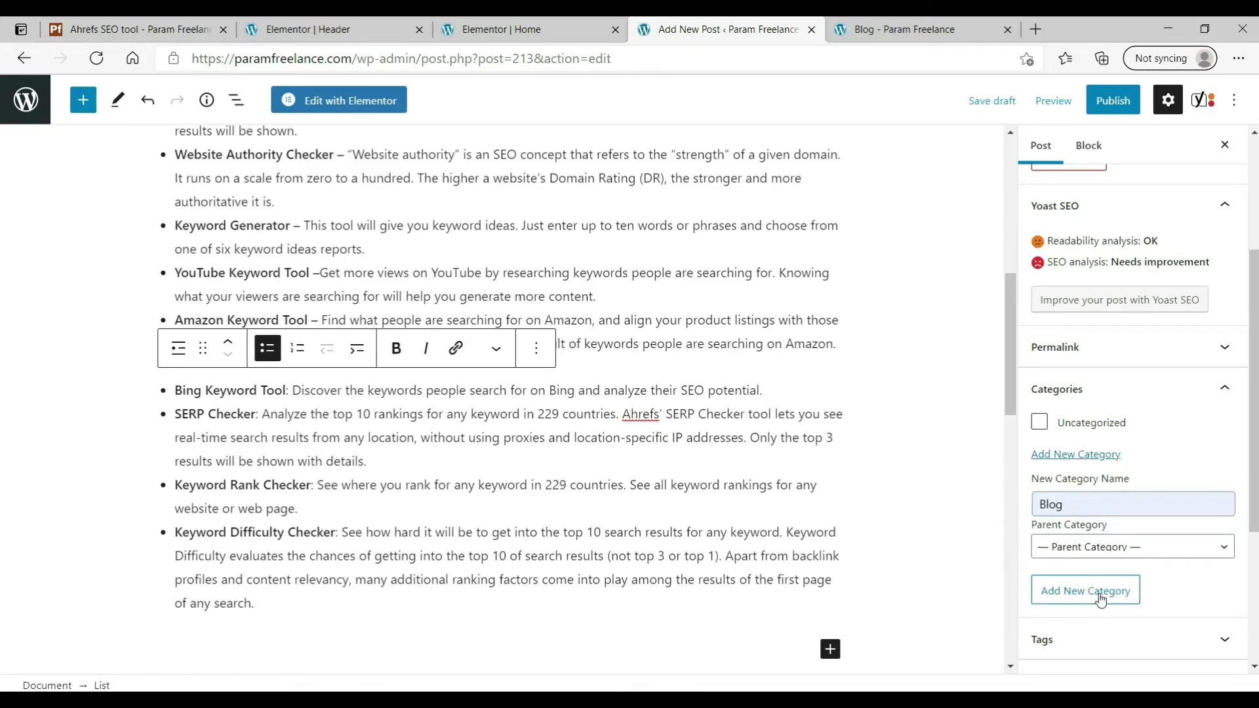
left_click(1100, 600)
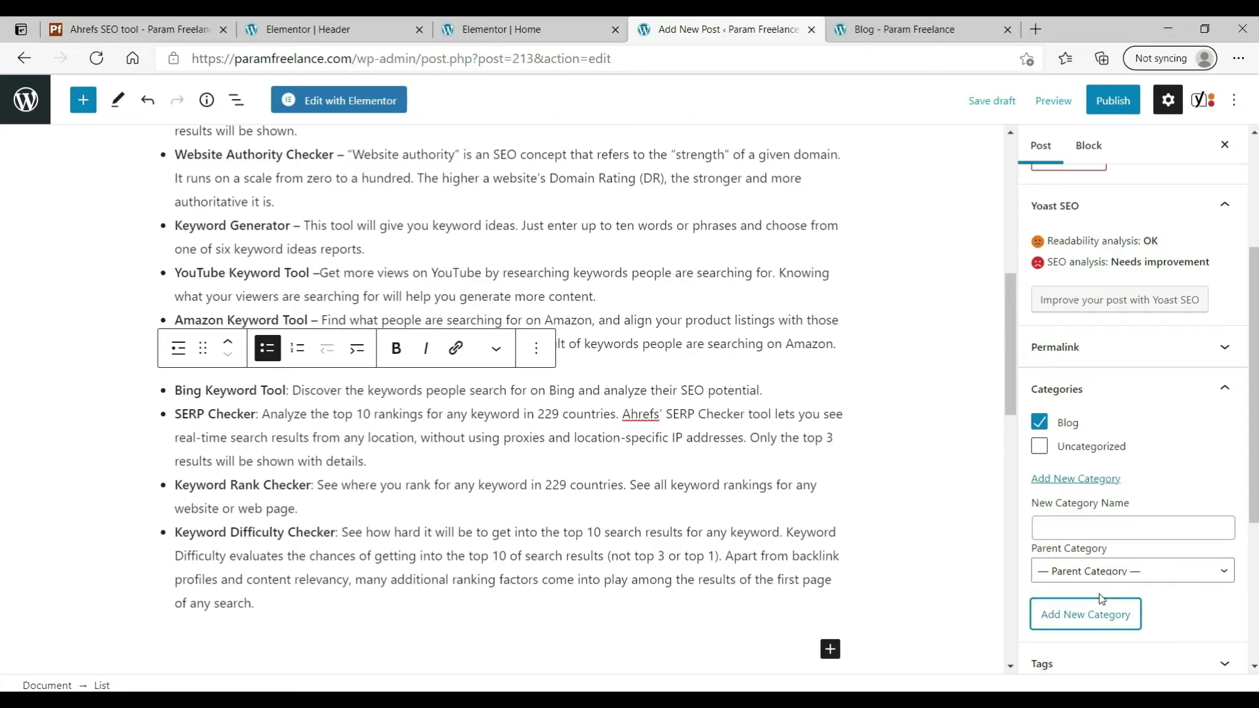
- Add a Buttons block below the free tools list and label the button "Read More about AHREFS tool"
scroll(1099, 593, "down", 3)
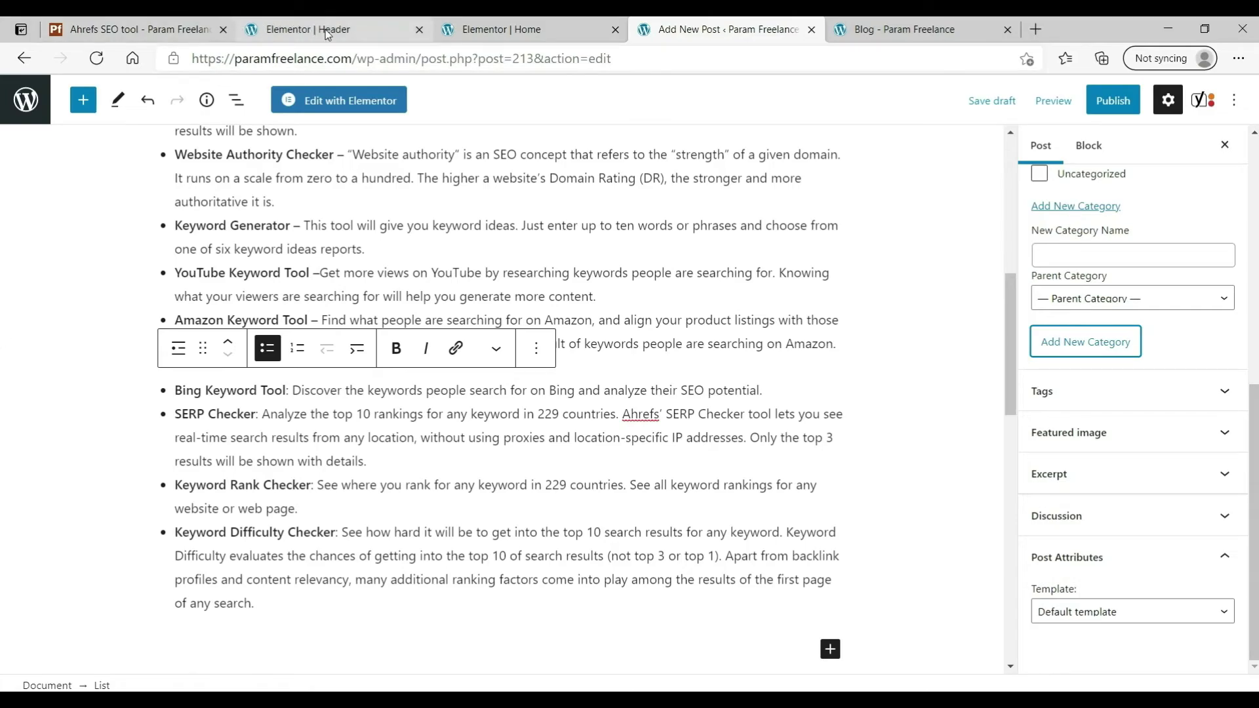
left_click(293, 597)
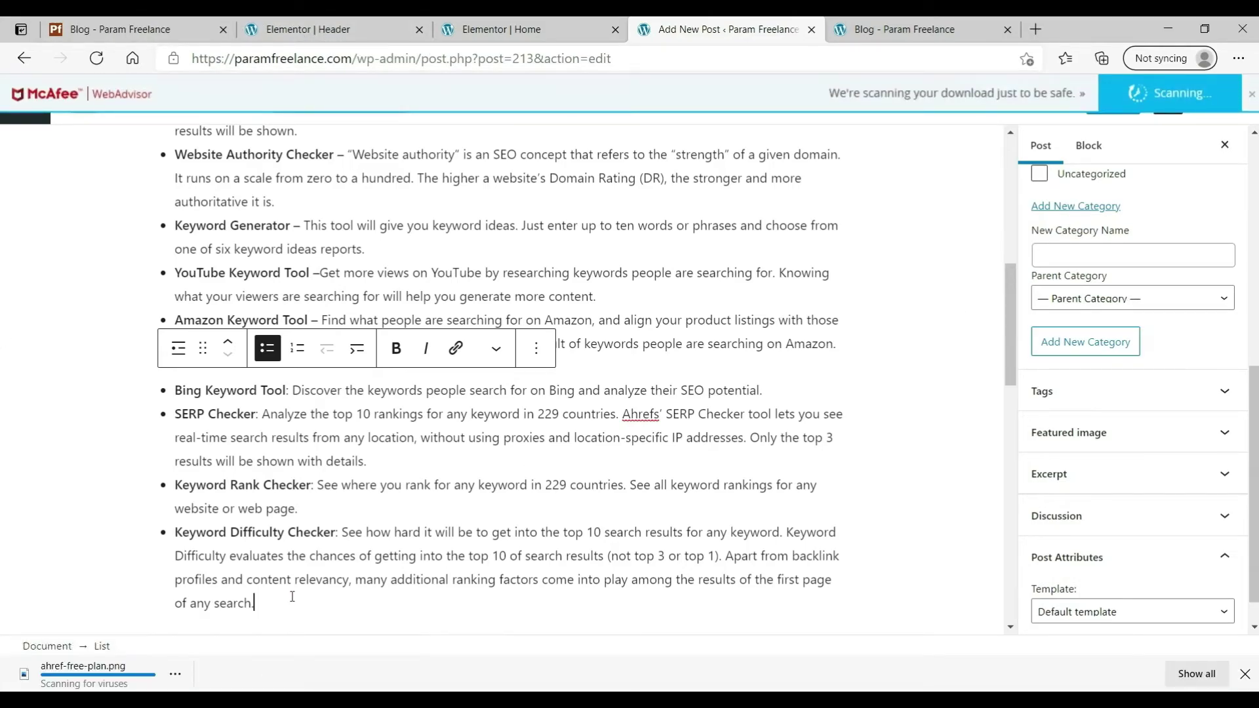
key("Return")
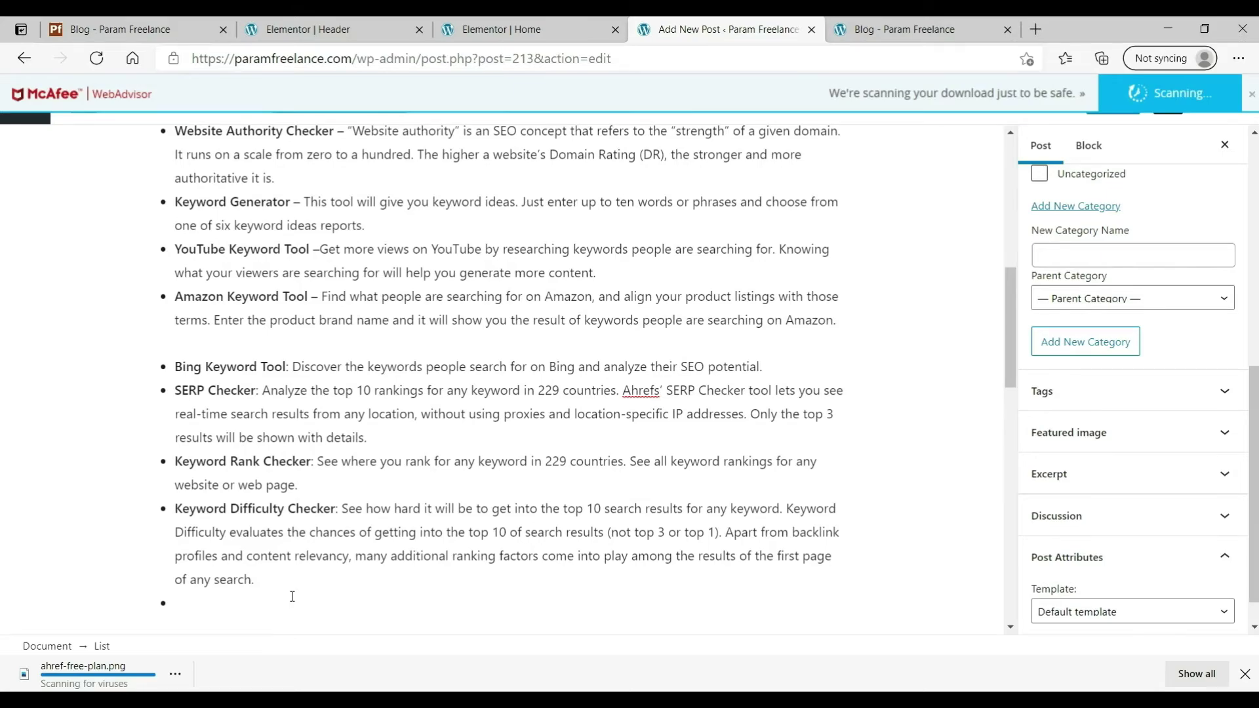
key("Return")
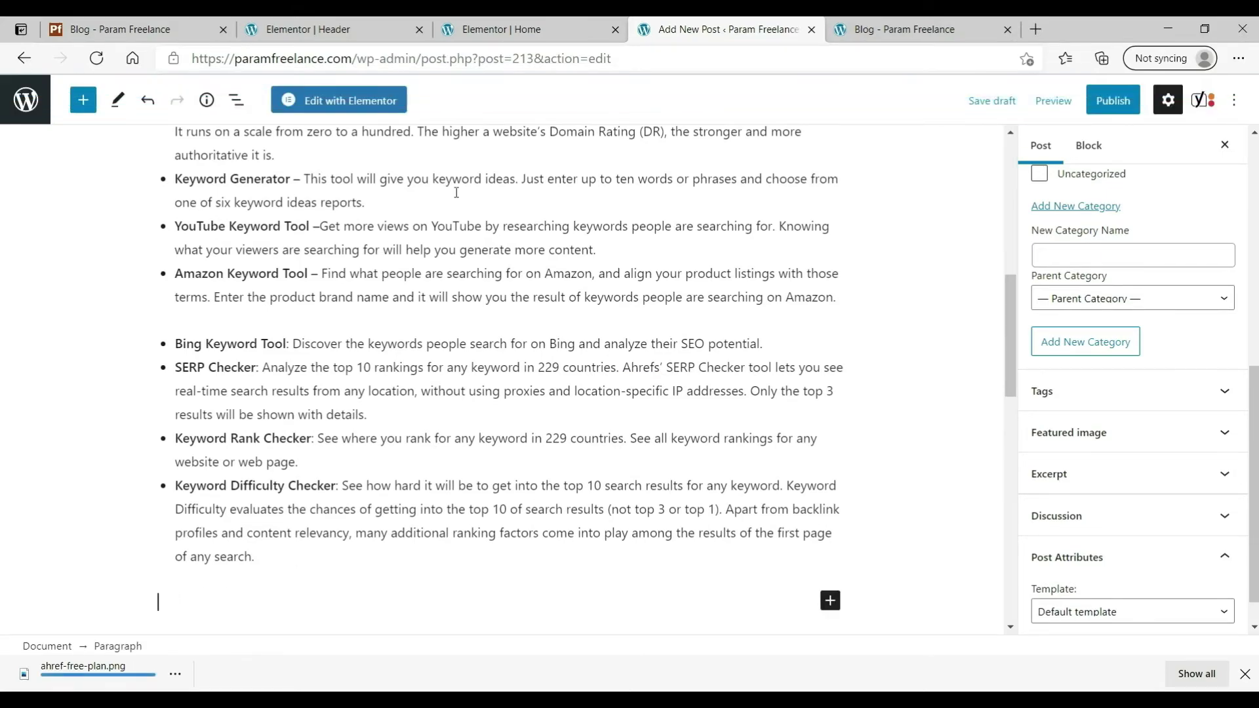
left_click(829, 600)
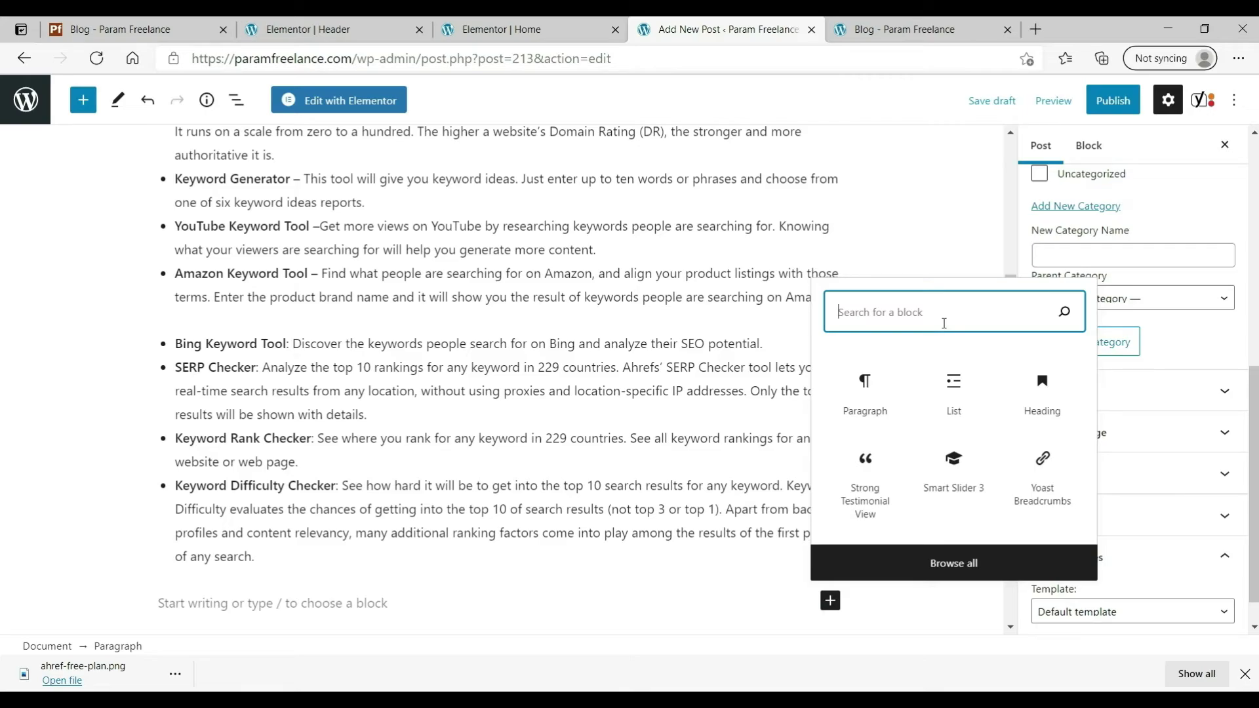
type("bu")
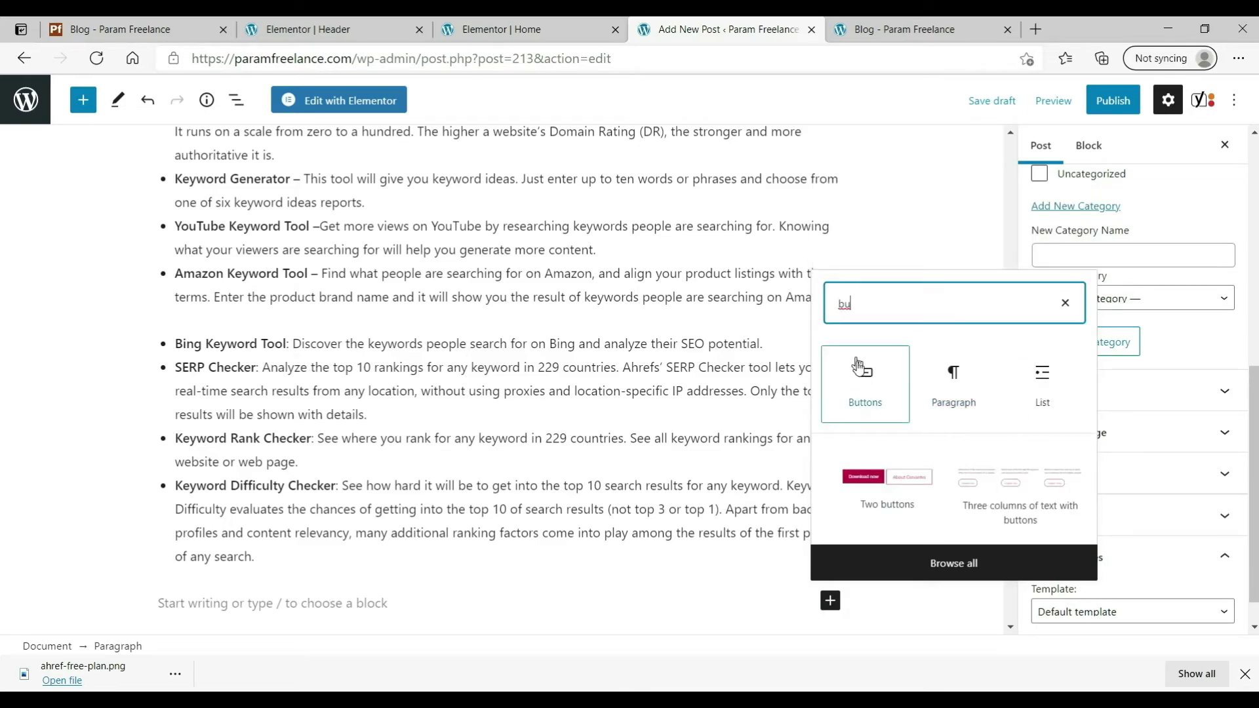
left_click(866, 381)
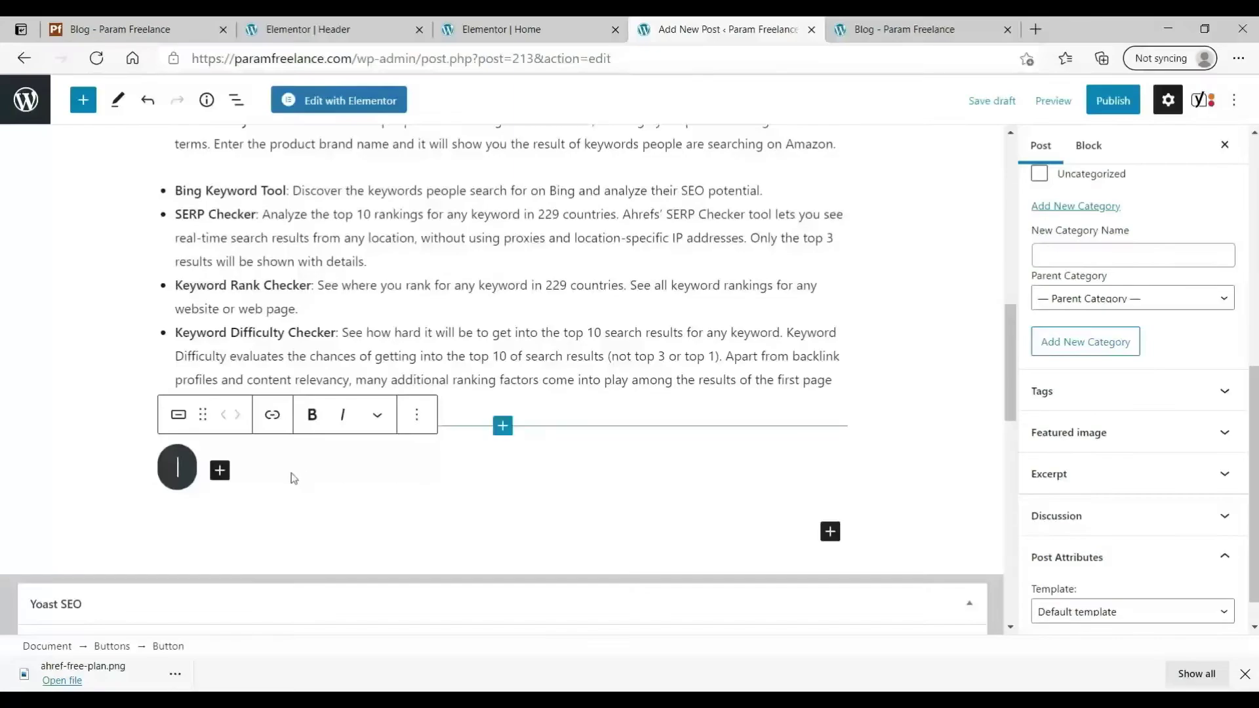
type("Read M")
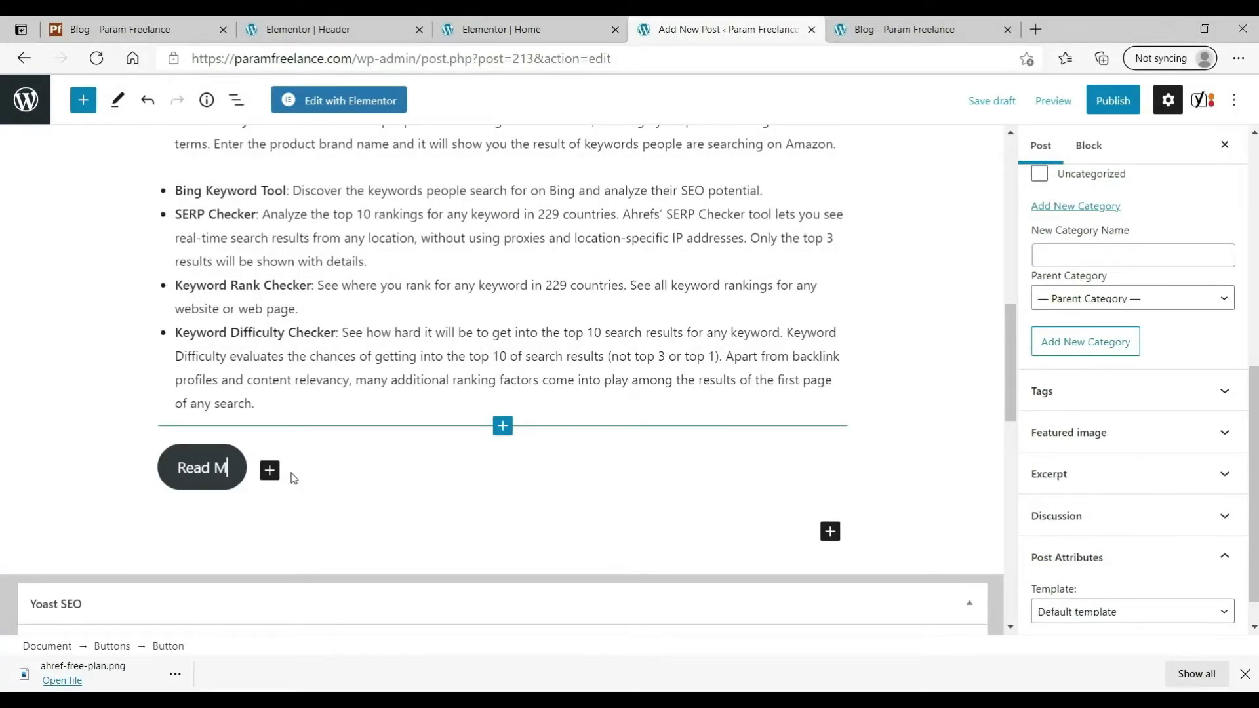
type("ore about A")
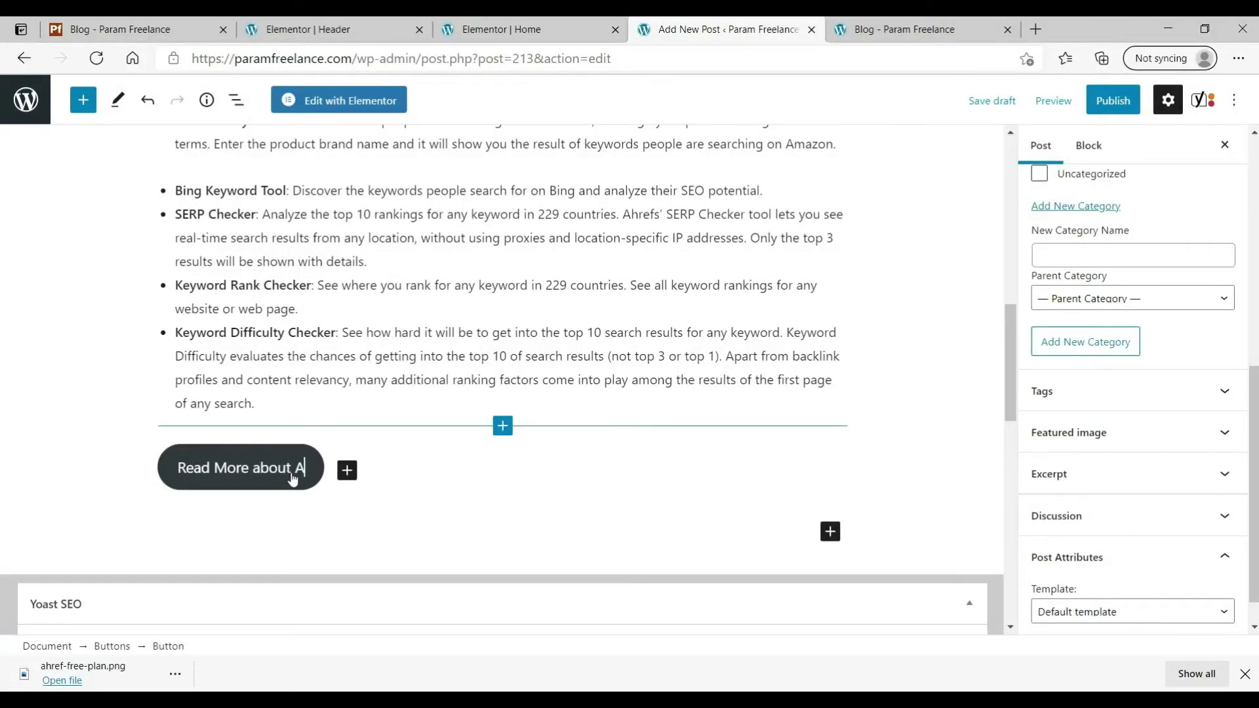
type("HREFS tool")
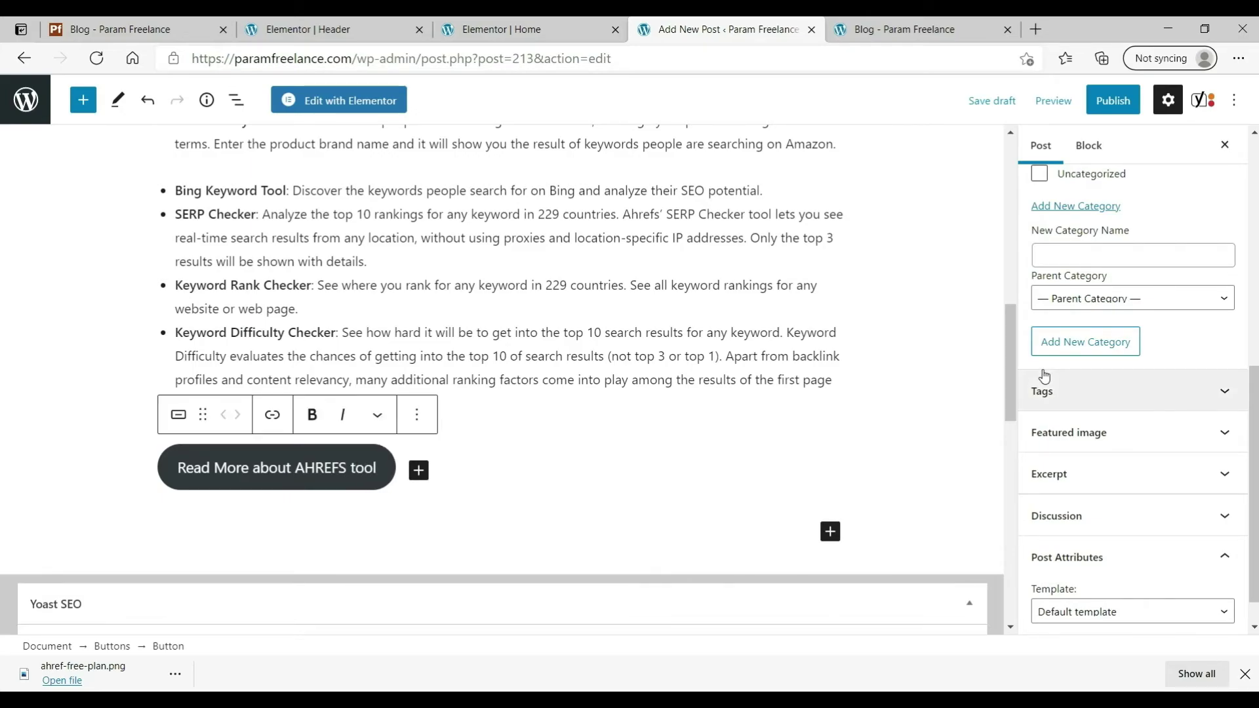
left_click(273, 415)
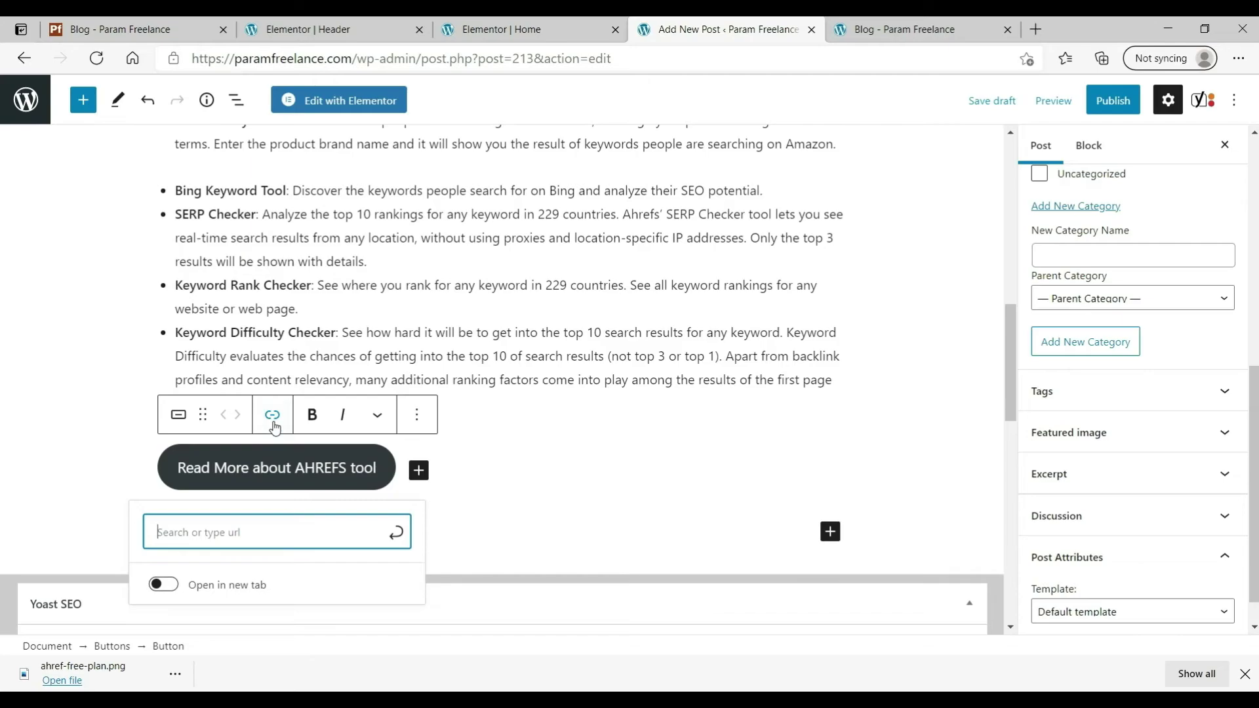
type("https://freetrialplans.com/ahrefs-free-trial/")
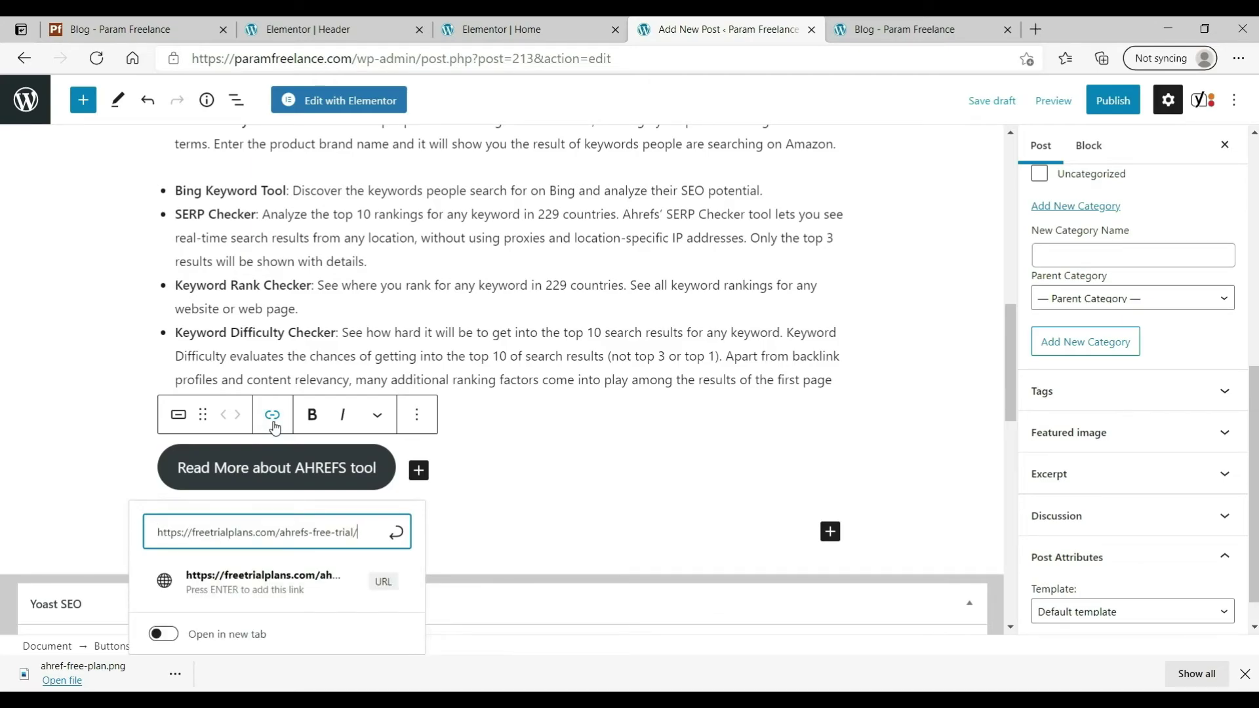
key("Return")
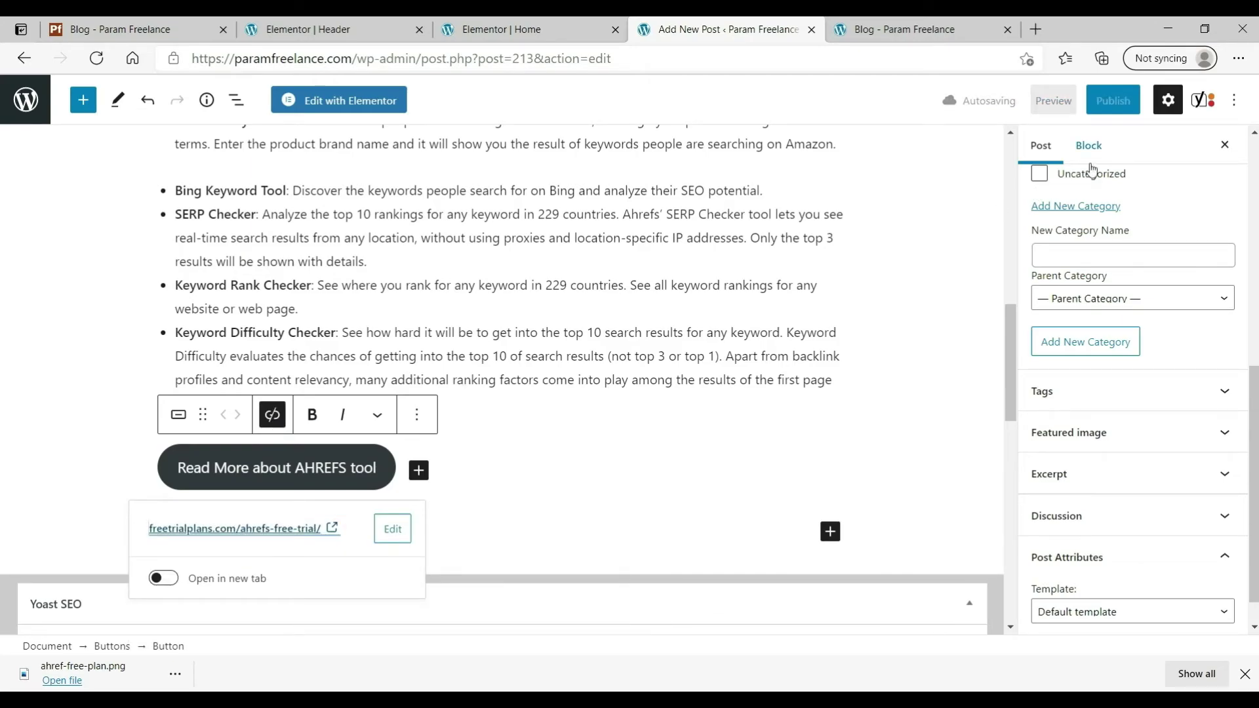
left_click(652, 264)
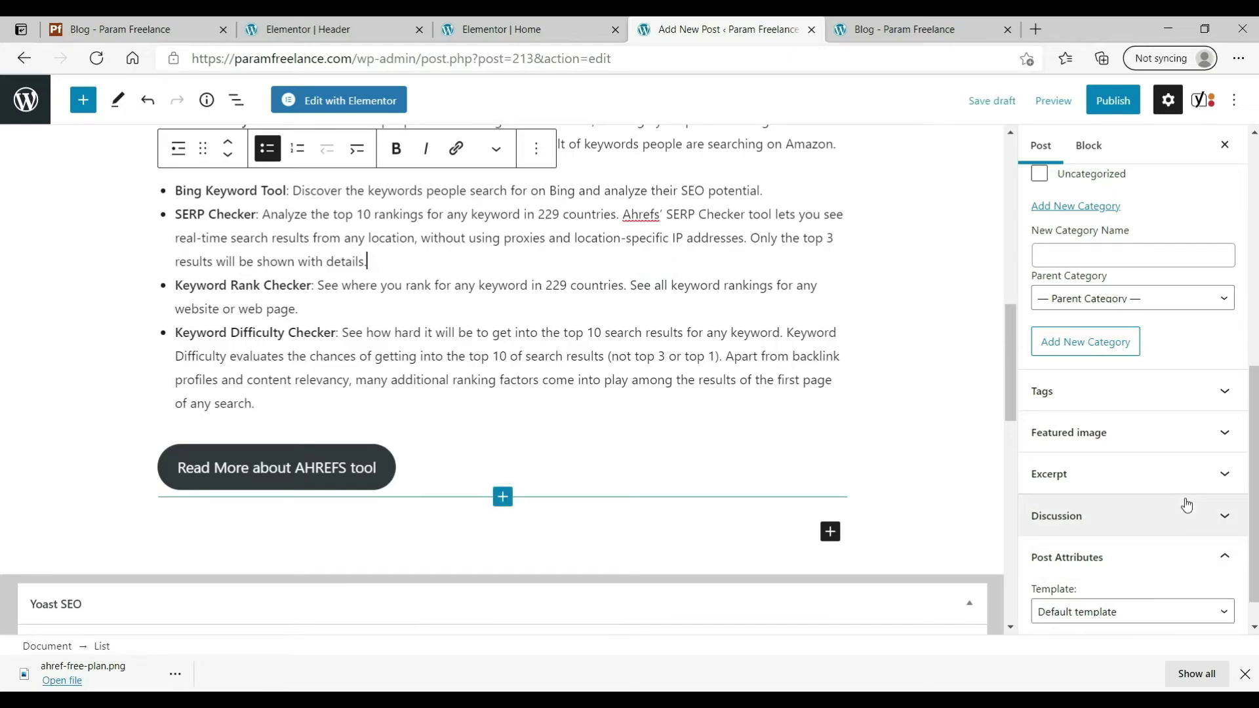
- Upload ahref-free-plan.png from the computer and set it as the post's featured image
scroll(1187, 504, "down", 1)
left_click(1142, 393)
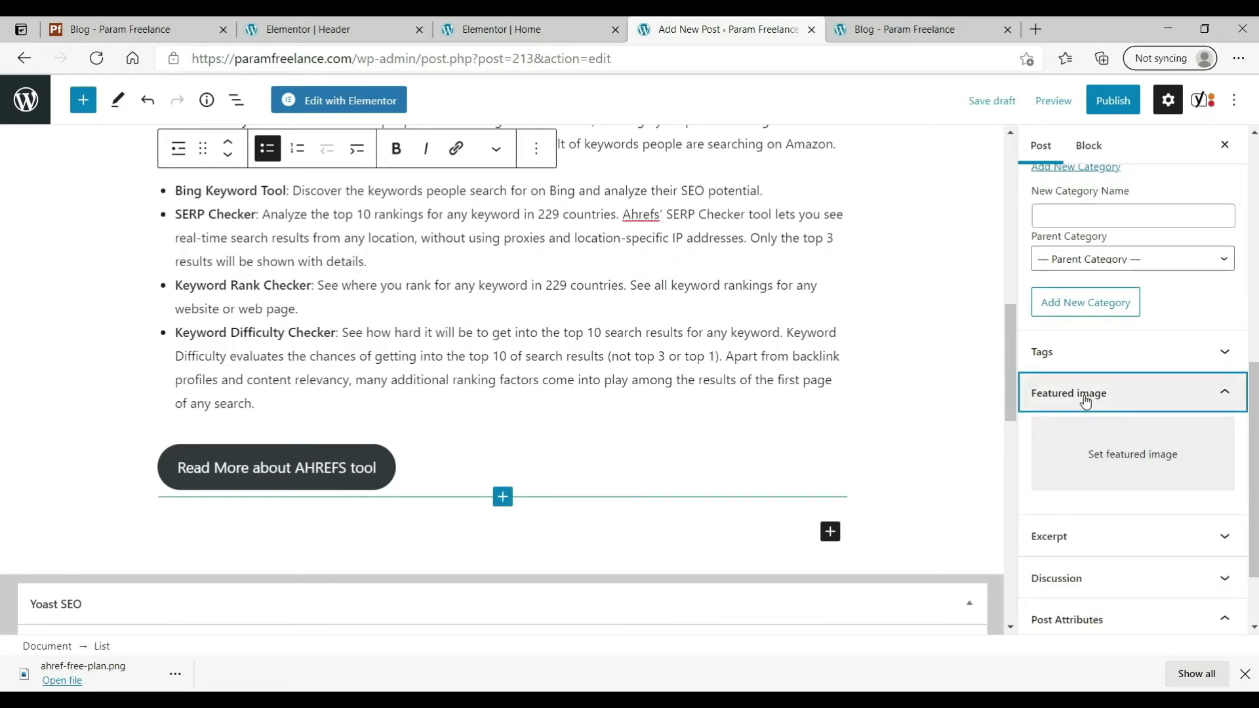
left_click(1133, 466)
left_click(71, 158)
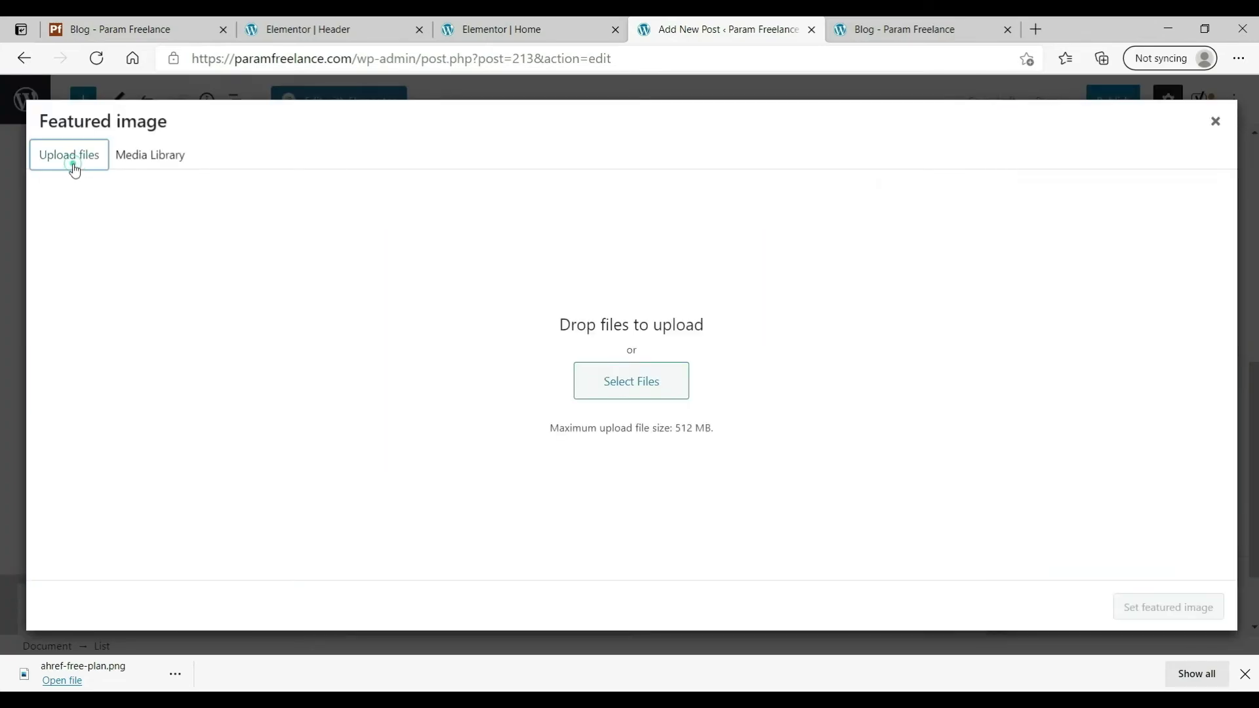
left_click(600, 383)
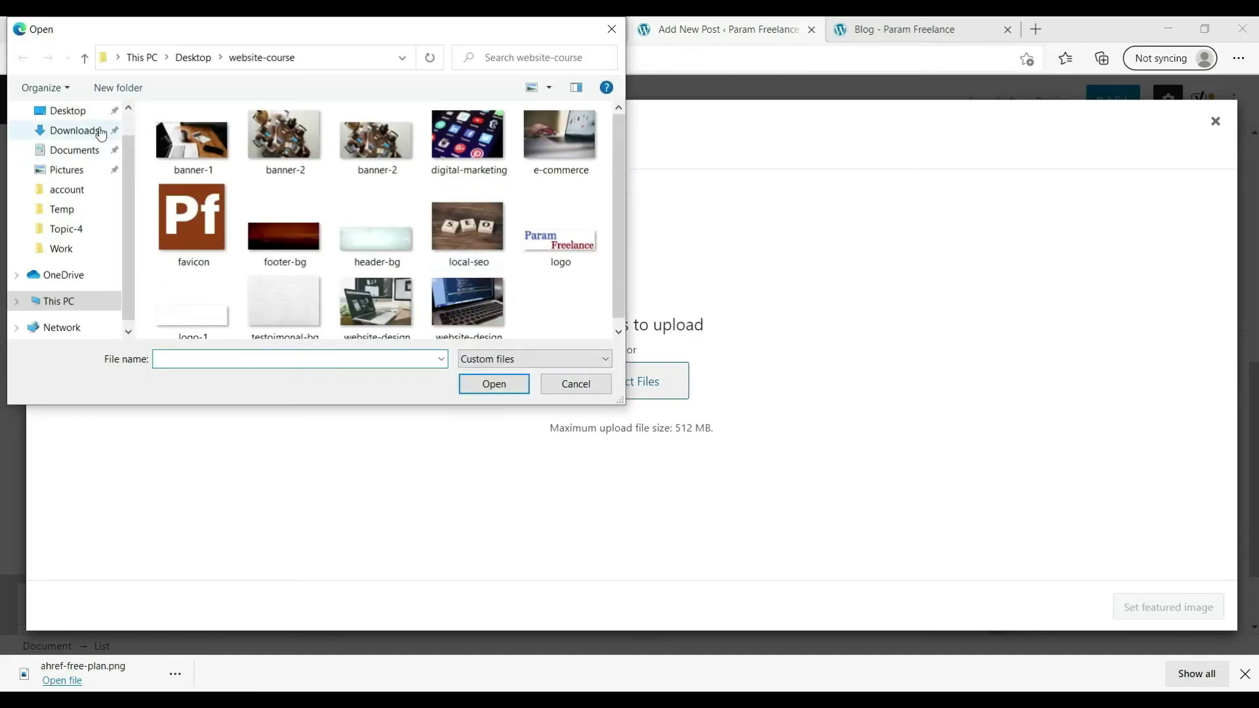
left_click(70, 110)
left_click(570, 155)
left_click(502, 386)
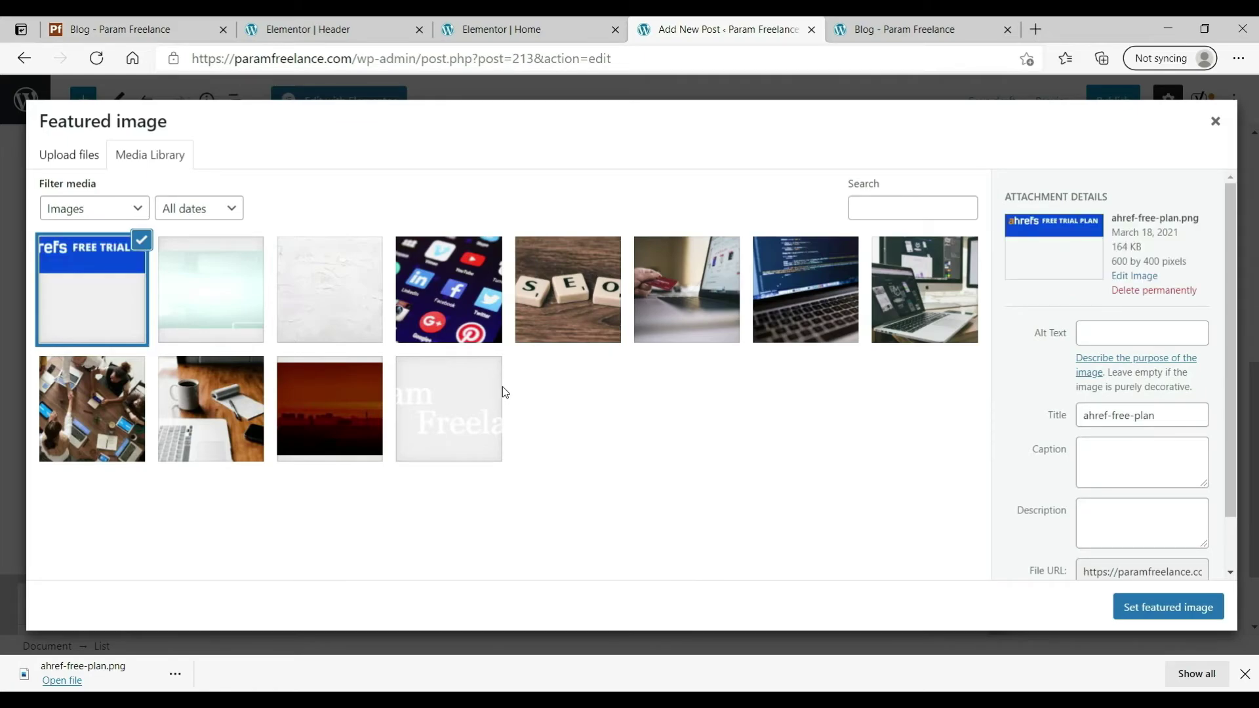
left_click(1180, 607)
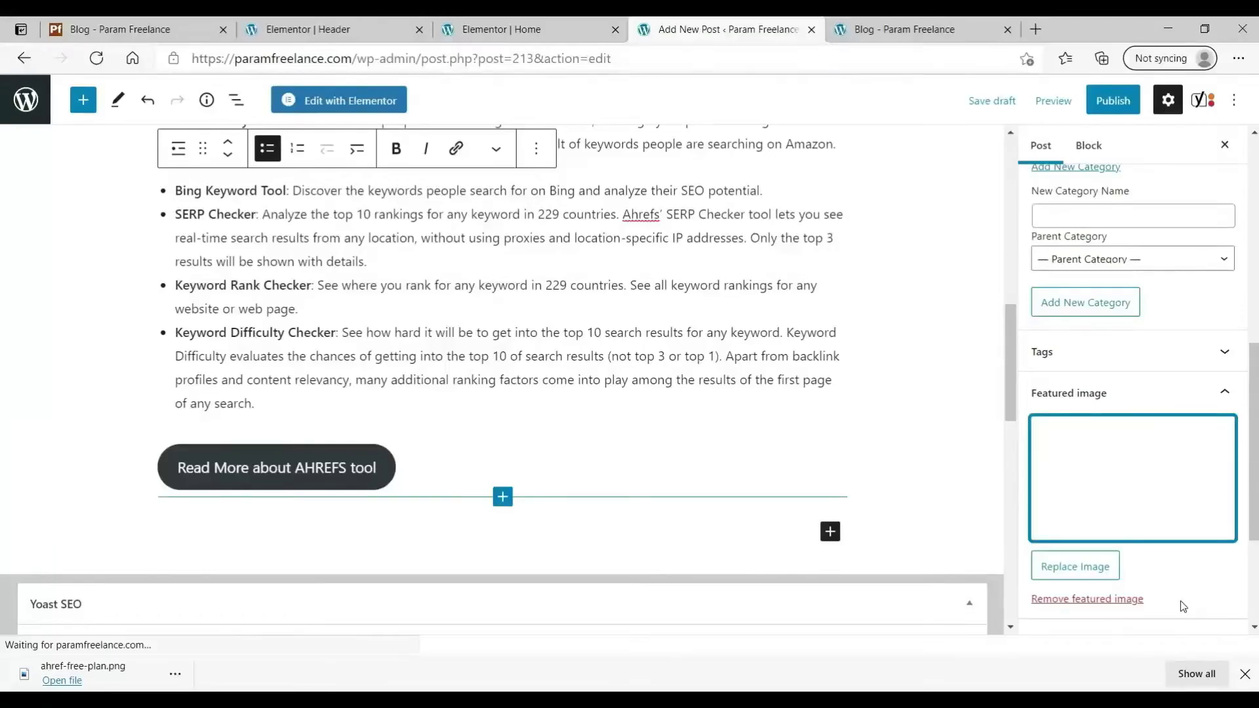
- Publish the AHREFS SEO tool post and open it in a new tab to review it from title to comment form
left_click(1125, 101)
left_click(1096, 103)
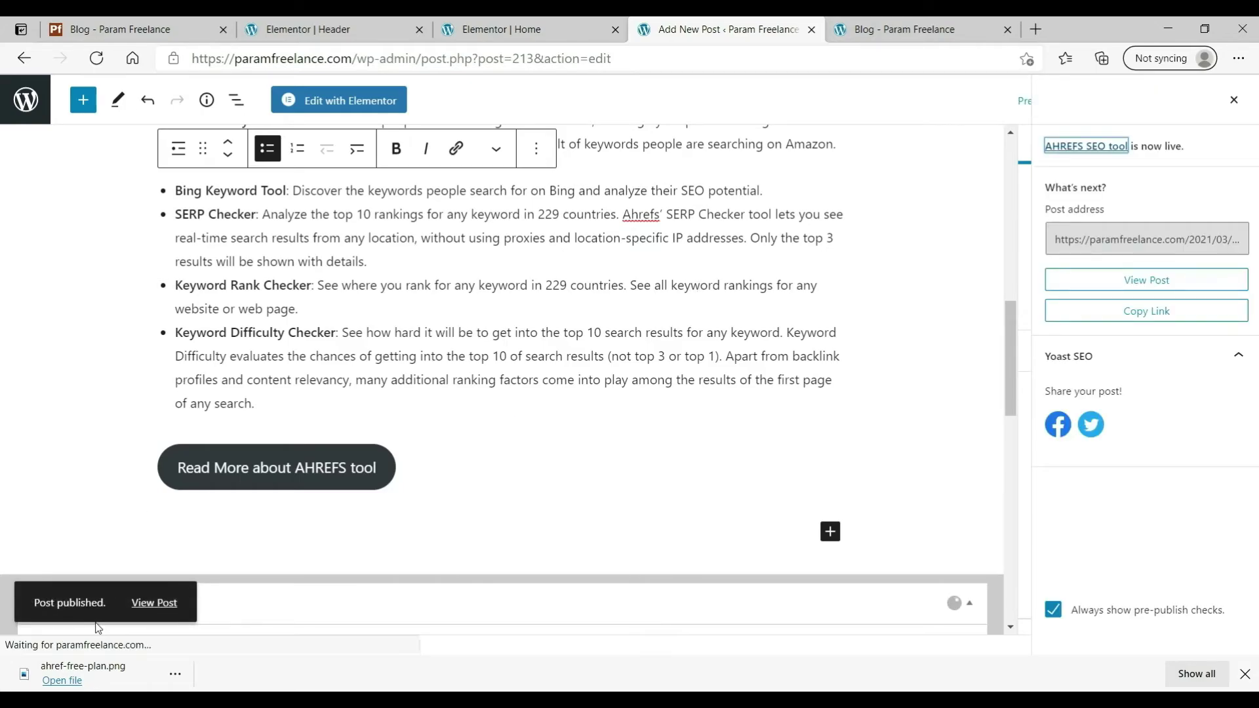
right_click(160, 603)
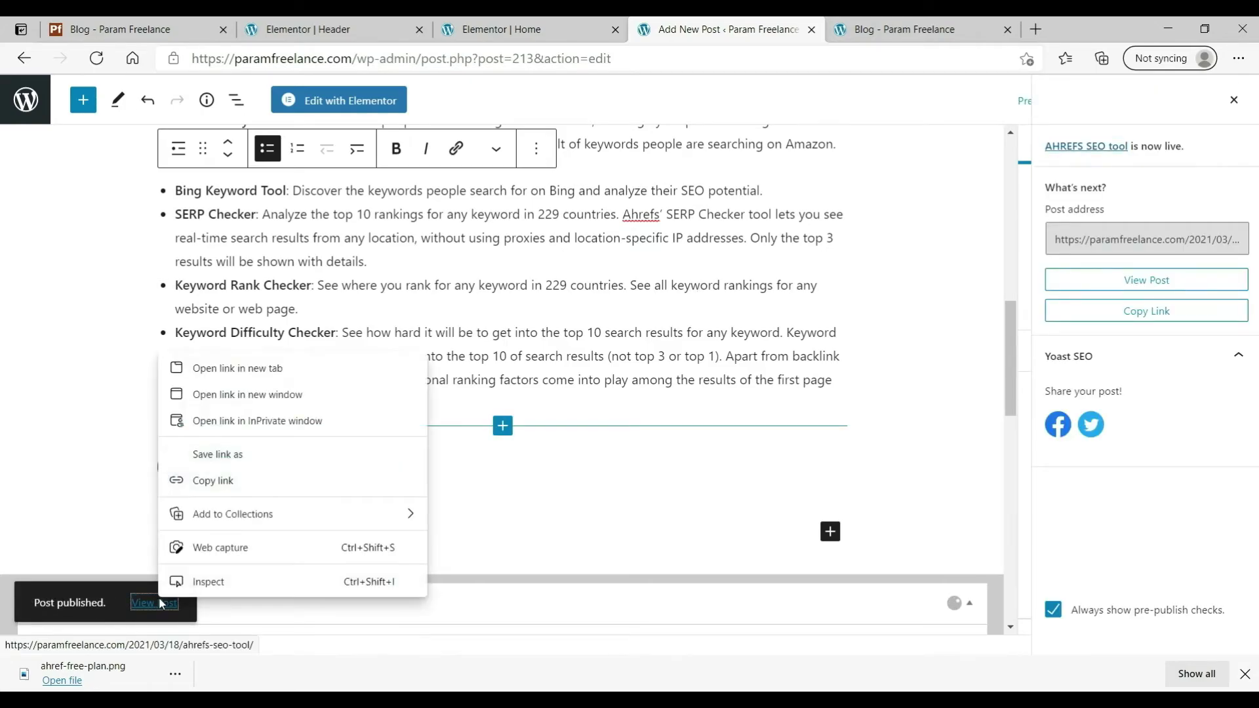
left_click(237, 368)
left_click(796, 29)
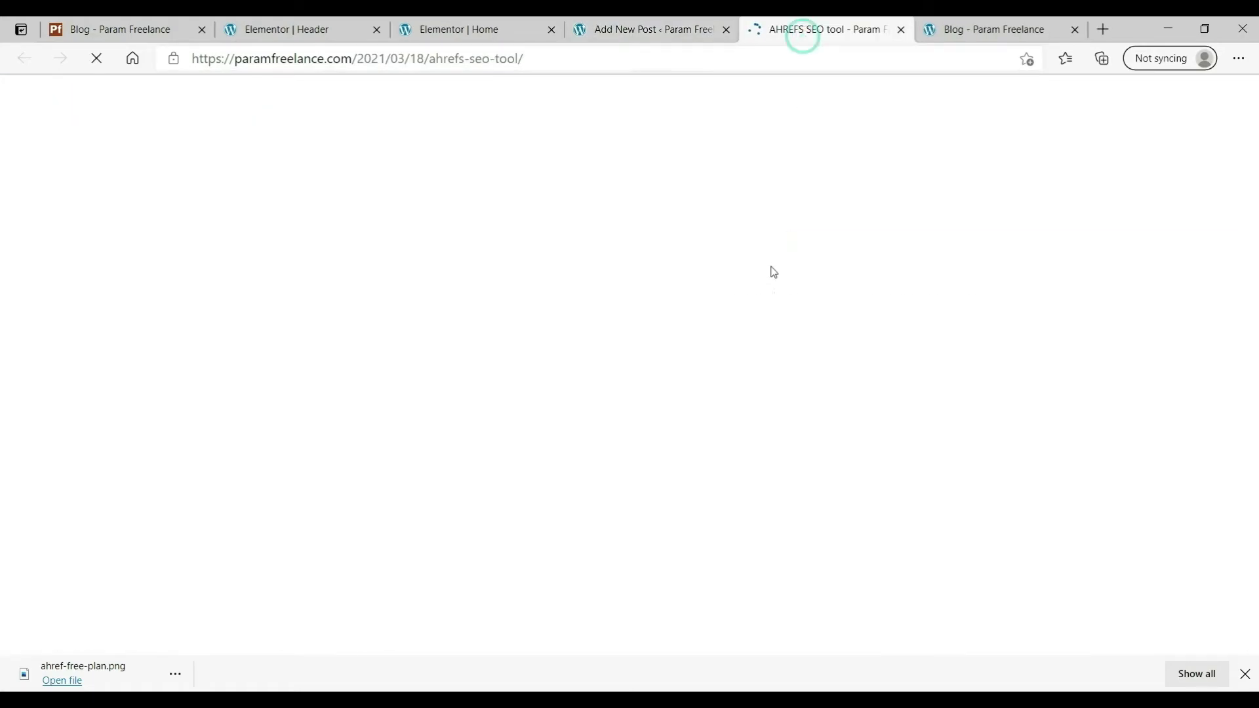
scroll(683, 309, "down", 2)
scroll(683, 308, "down", 15)
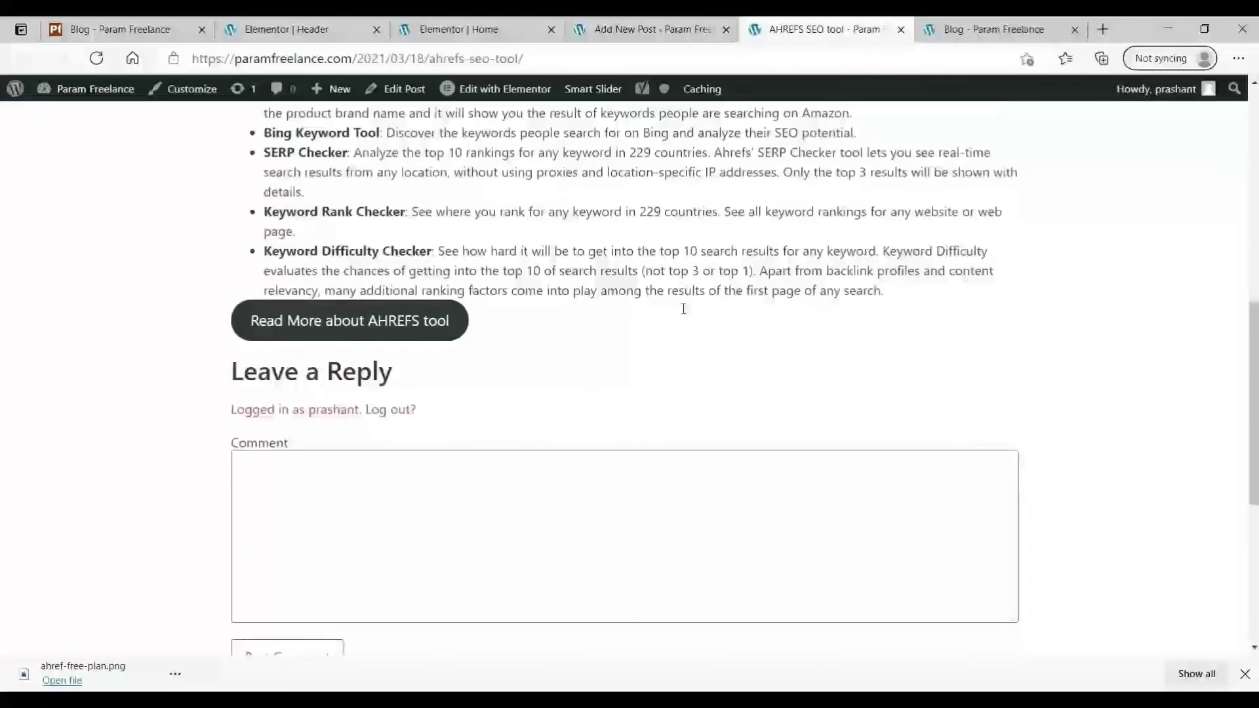
scroll(683, 310, "up", 15)
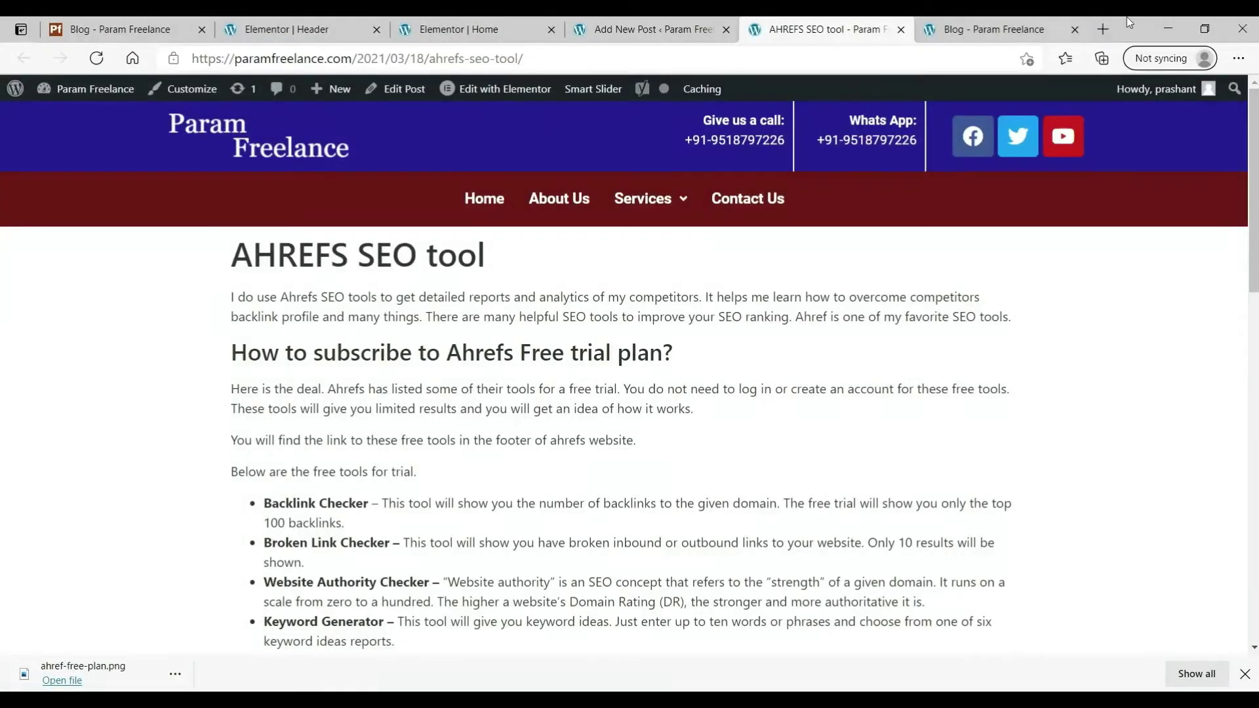
- Reload the site's Blog page and check how the AHREFS SEO tool post is listed
left_click(1001, 30)
left_click(95, 58)
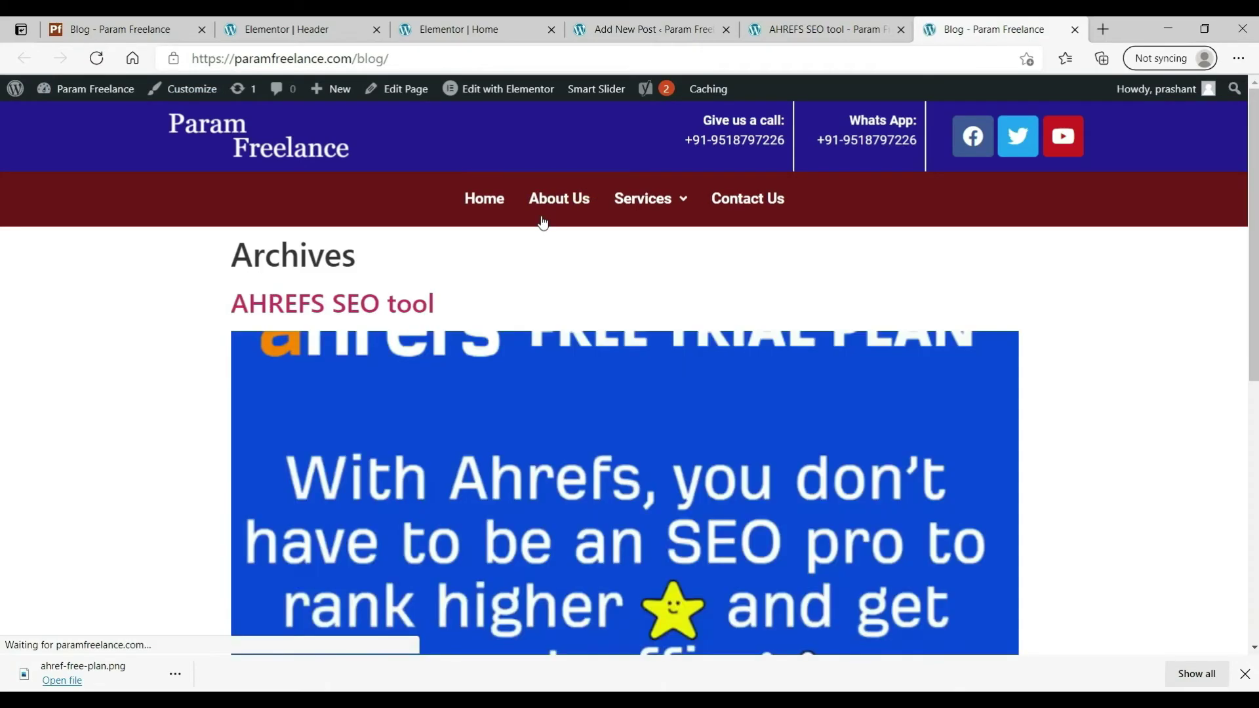
scroll(955, 337, "down", 4)
scroll(955, 337, "up", 5)
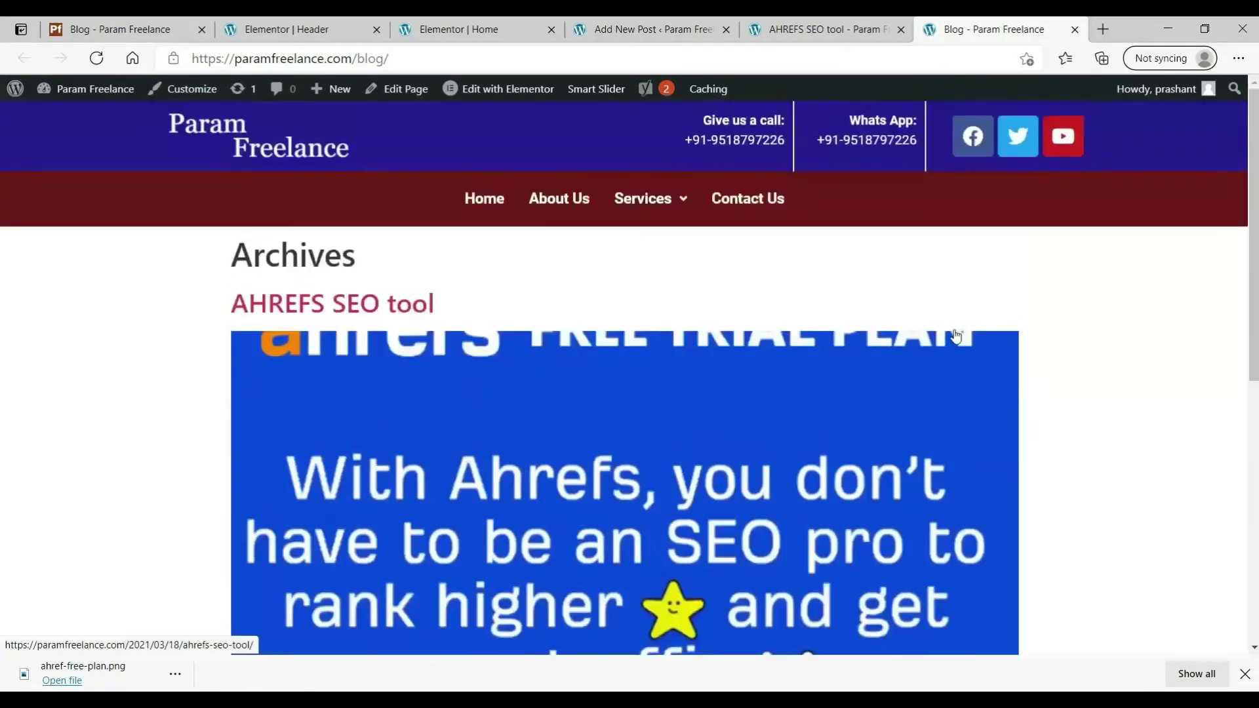
- Return to the AHREFS SEO tool post's editor and exit it to the site admin
left_click(668, 32)
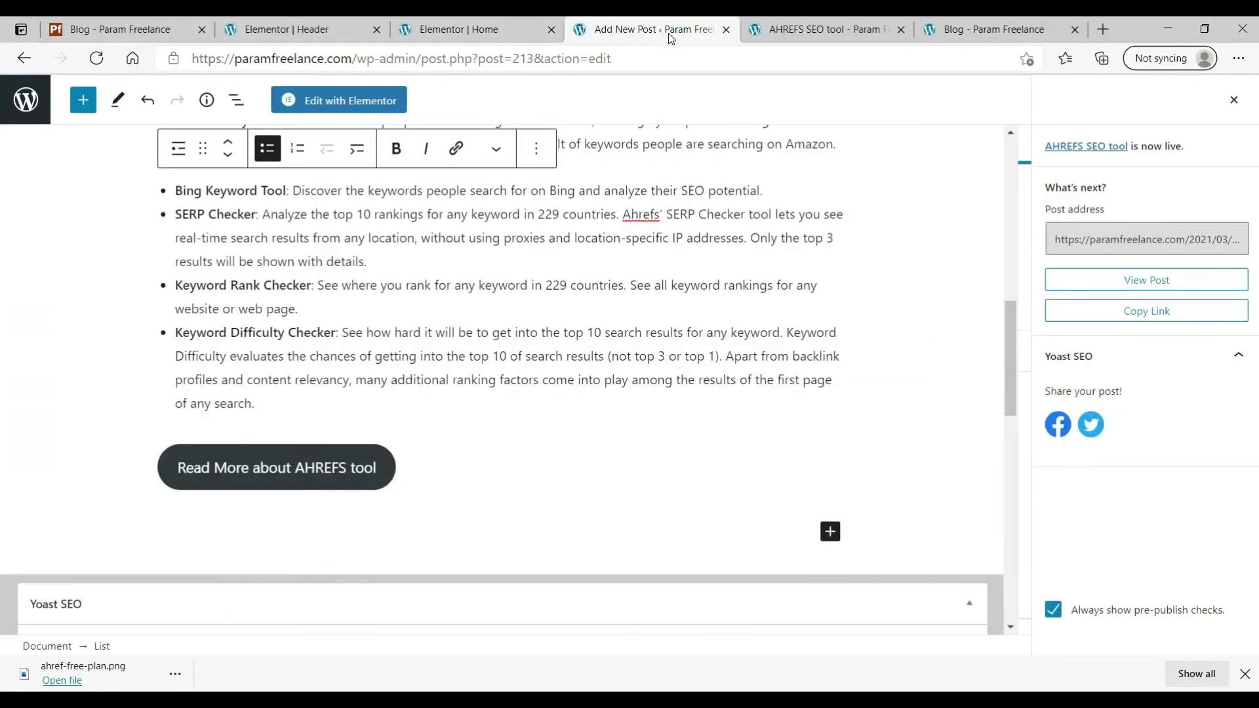
left_click(84, 99)
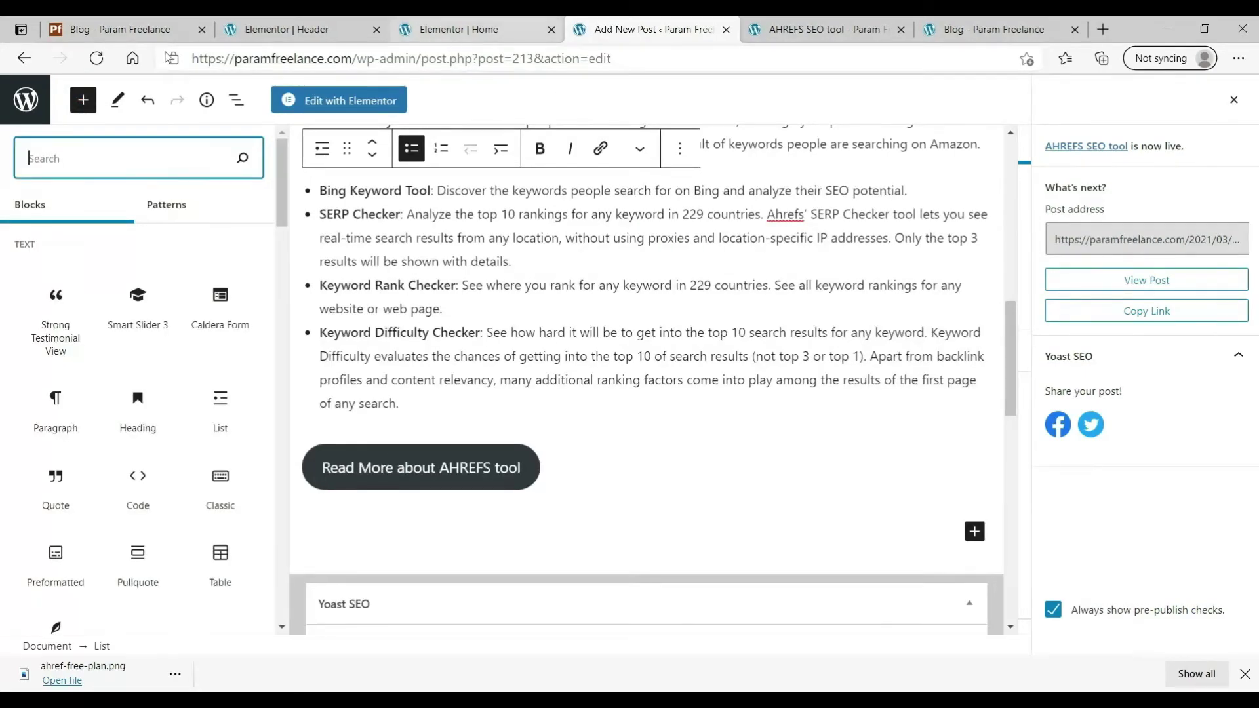
left_click(24, 99)
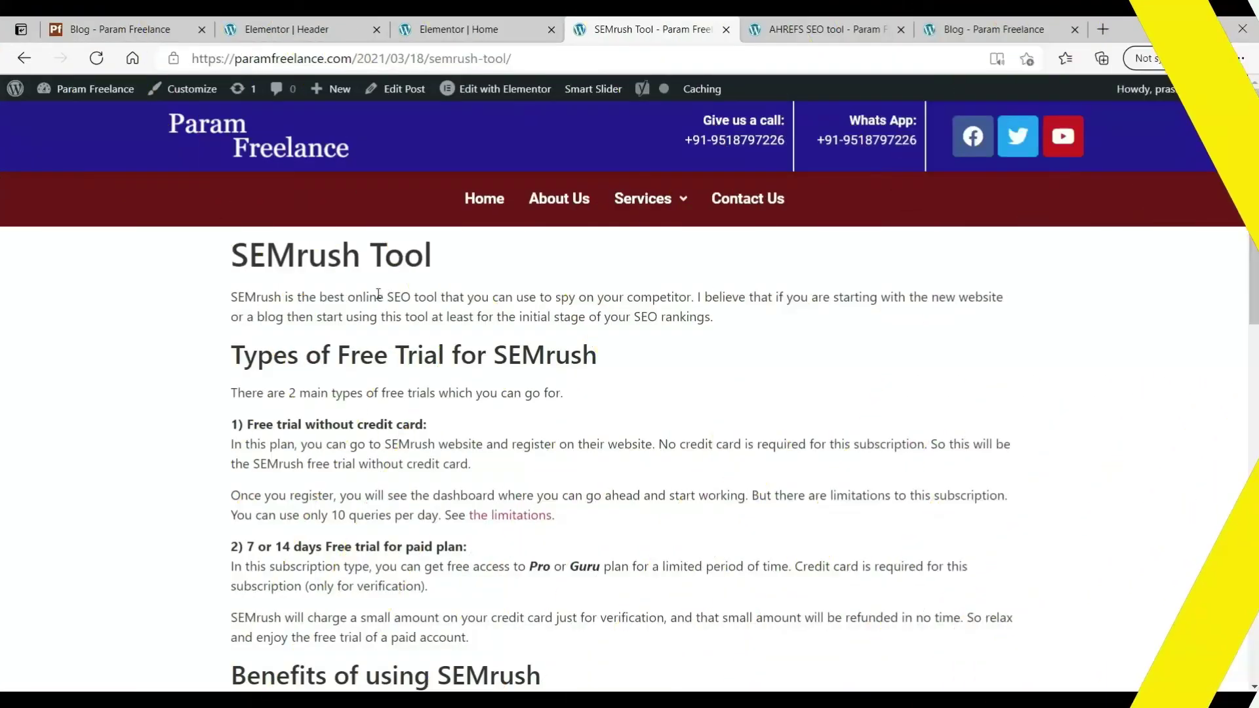
- Reload the Blog page and check the listing of the SEMrush Tool and AHREFS SEO tool posts
left_click(379, 294)
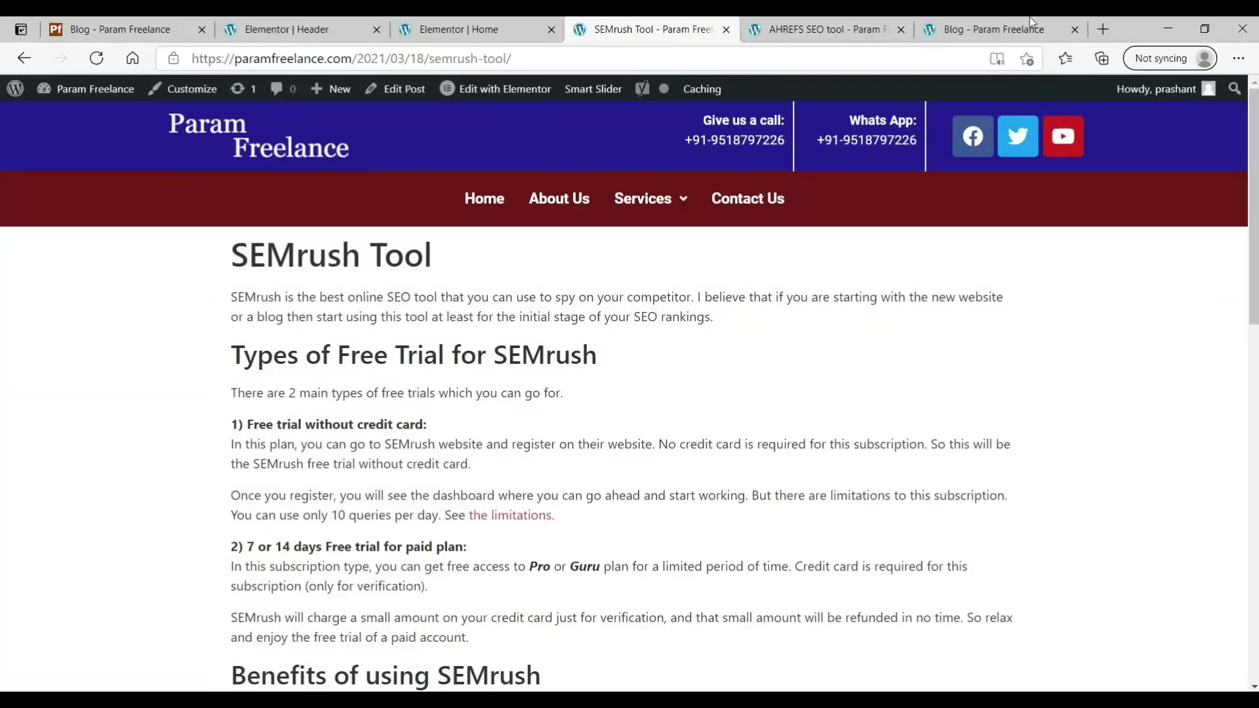
left_click(974, 29)
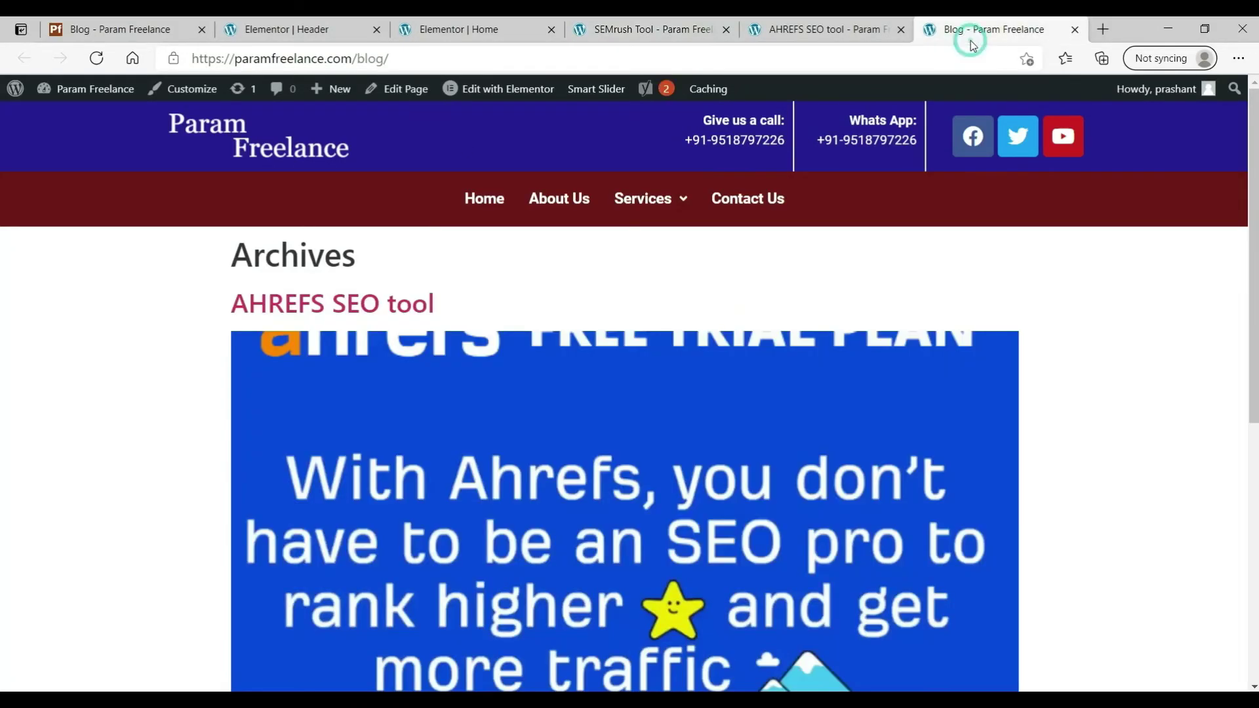
left_click(96, 59)
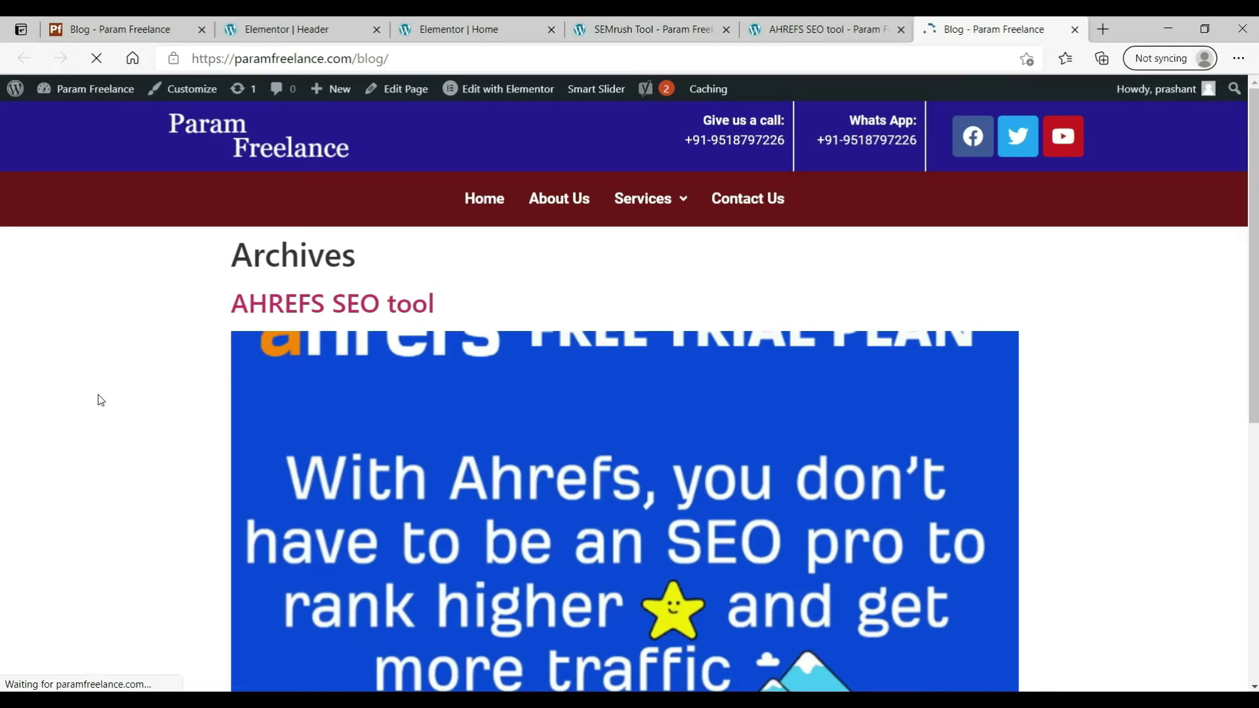
scroll(100, 400, "down", 7)
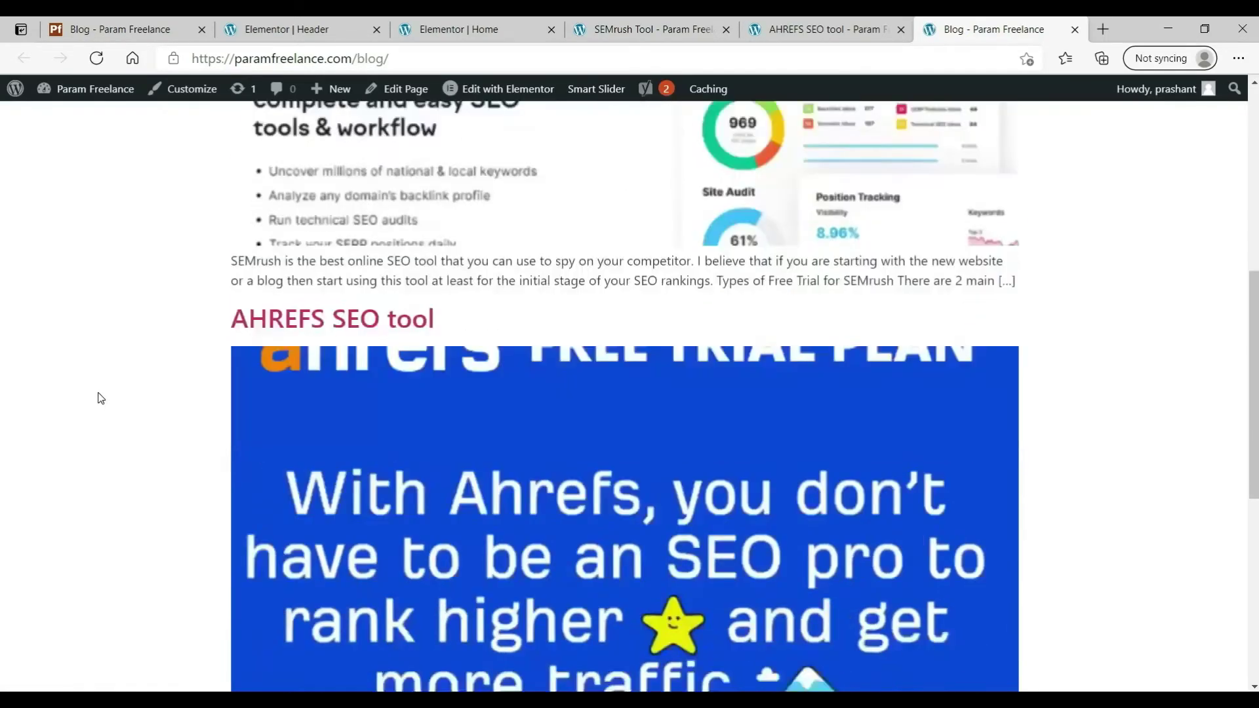
scroll(100, 398, "down", 4)
scroll(100, 398, "up", 15)
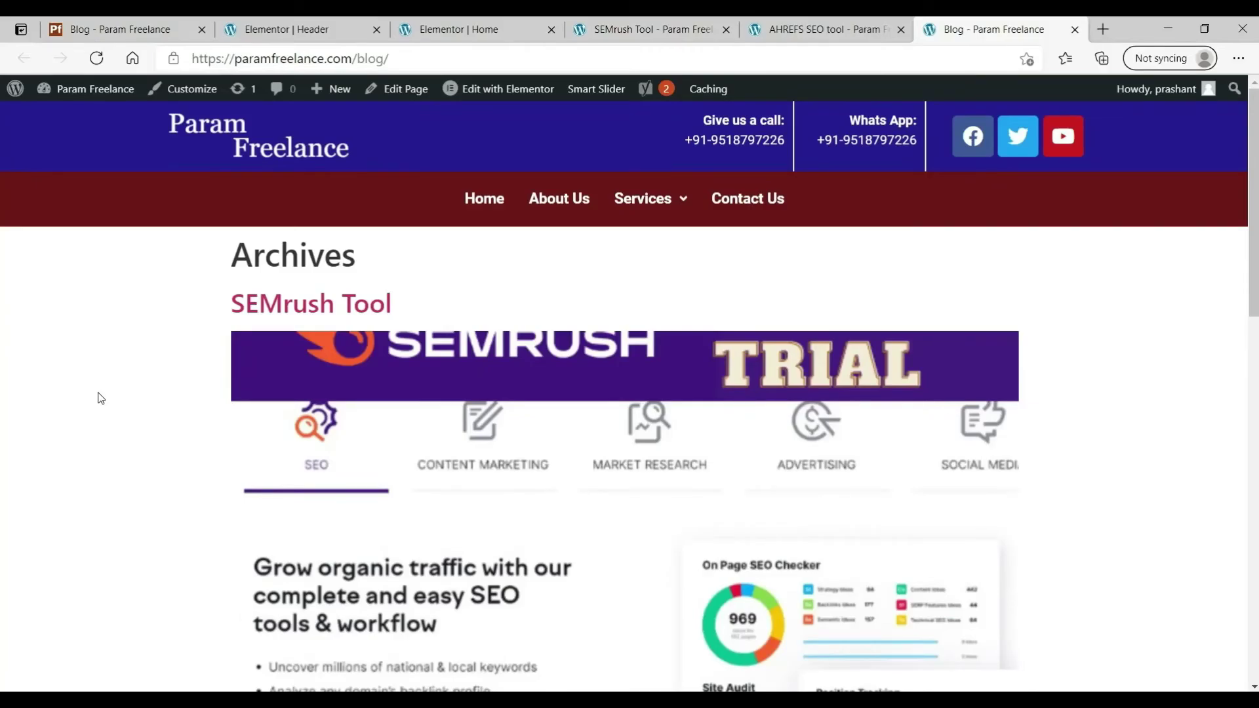
- From the SEMrush Tool post, go to the site admin and search for new plugins with "blog designer pack"
left_click(612, 32)
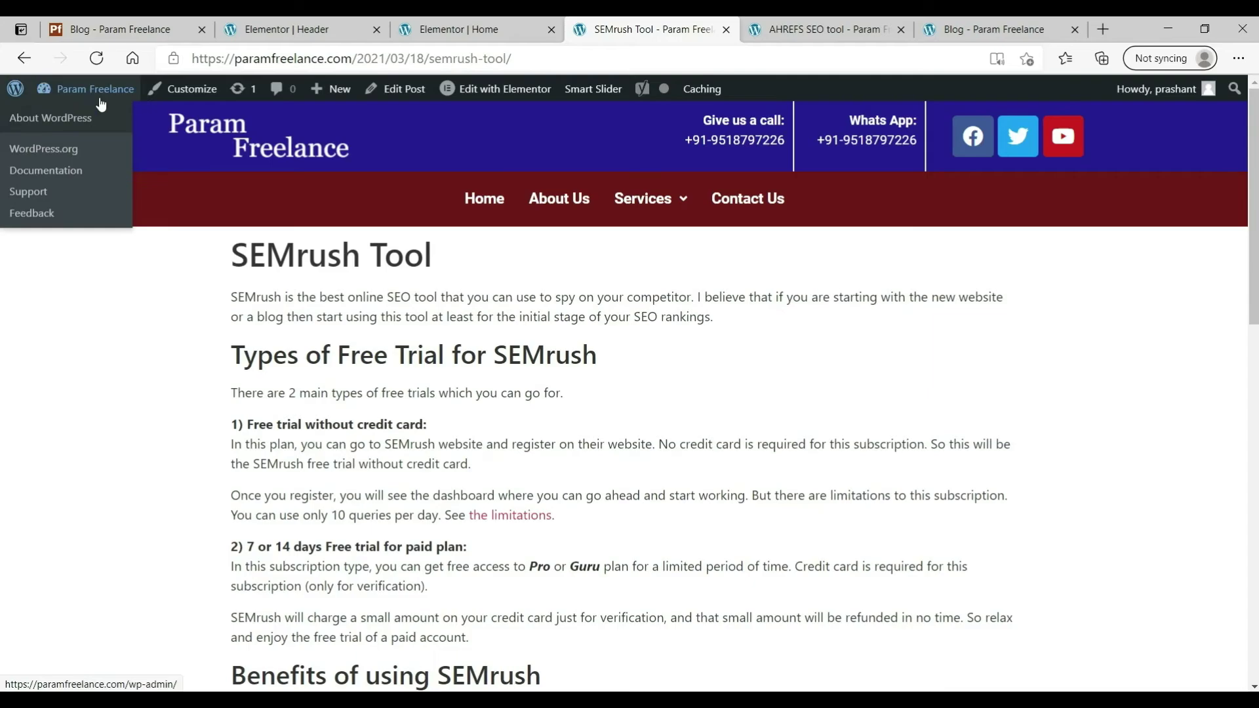
left_click(82, 117)
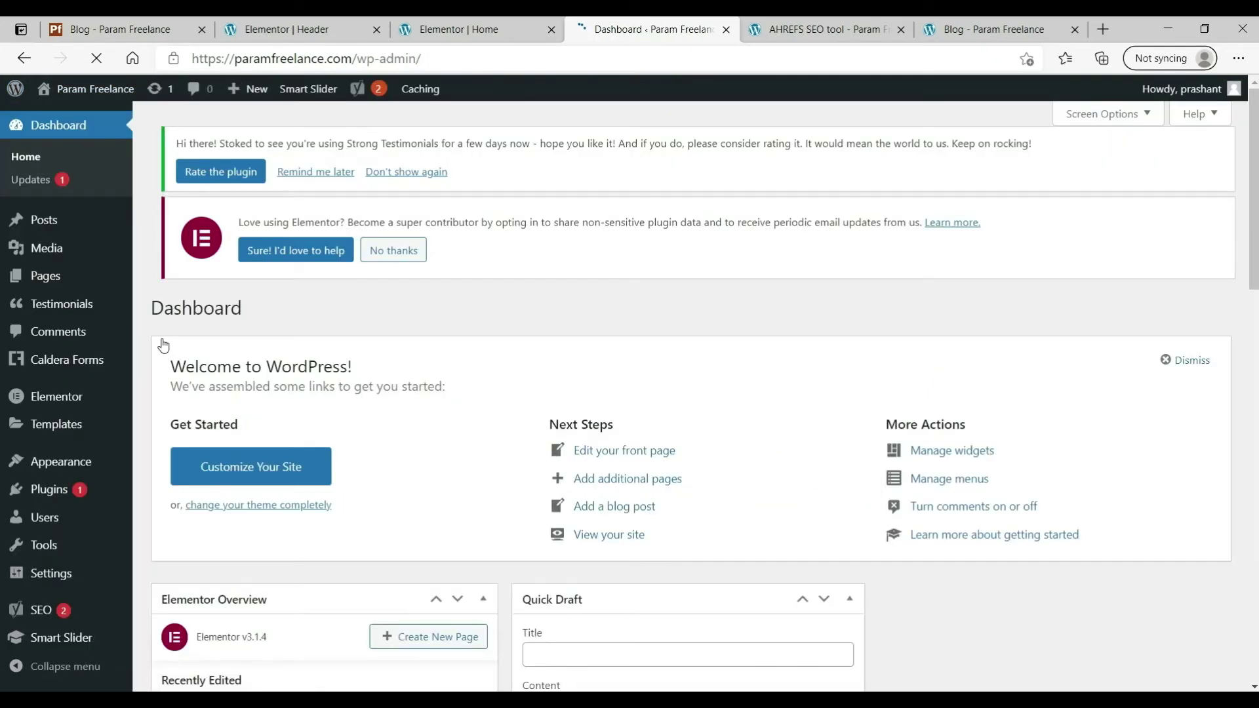
mouse_move(49, 489)
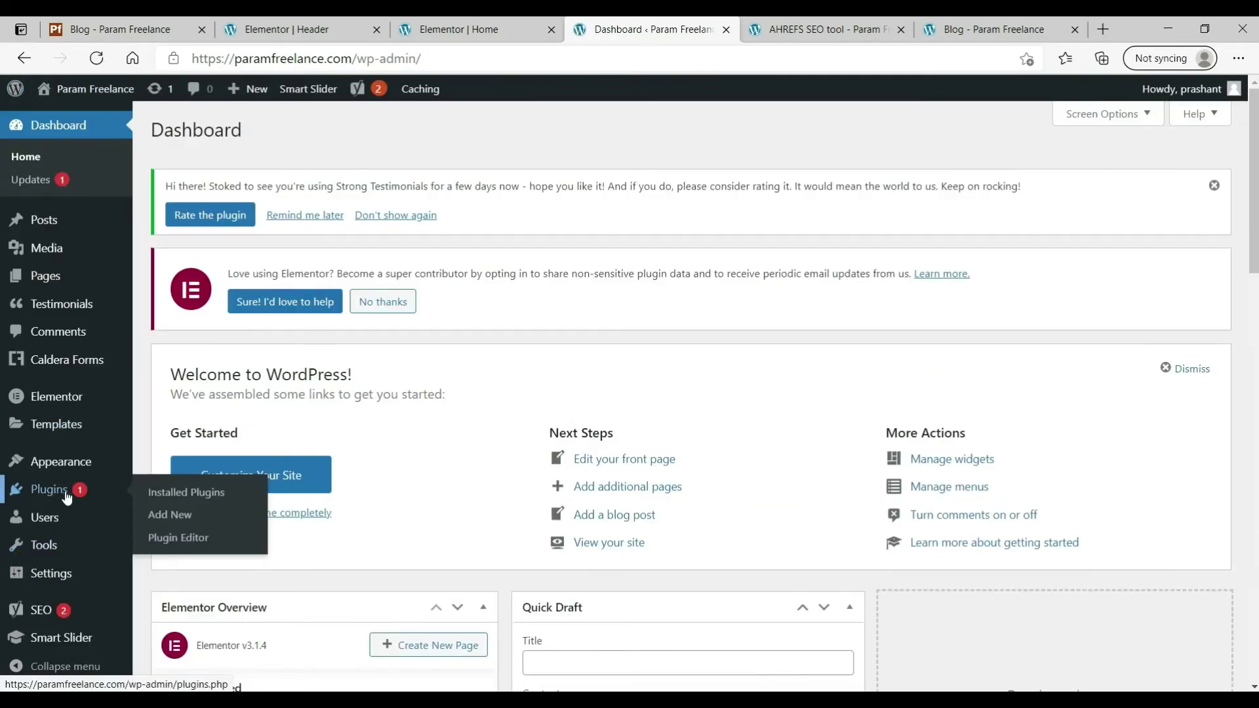
left_click(174, 516)
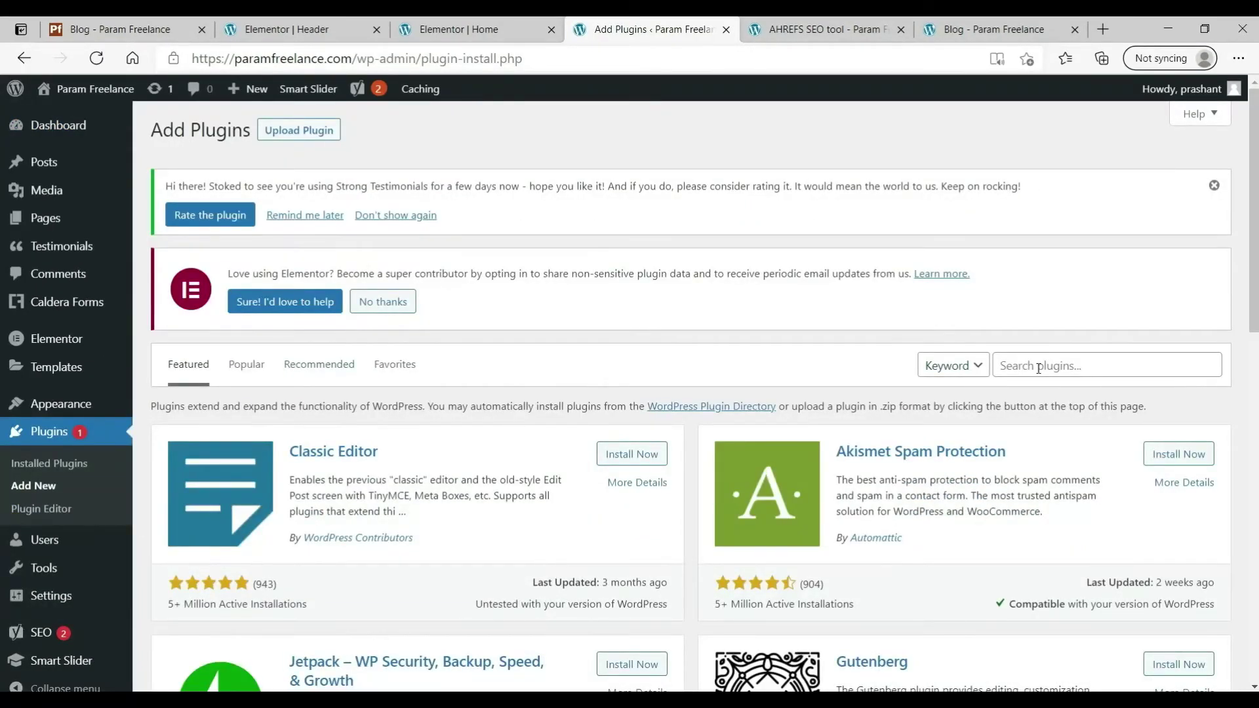
left_click(1038, 369)
type("blog designer pack")
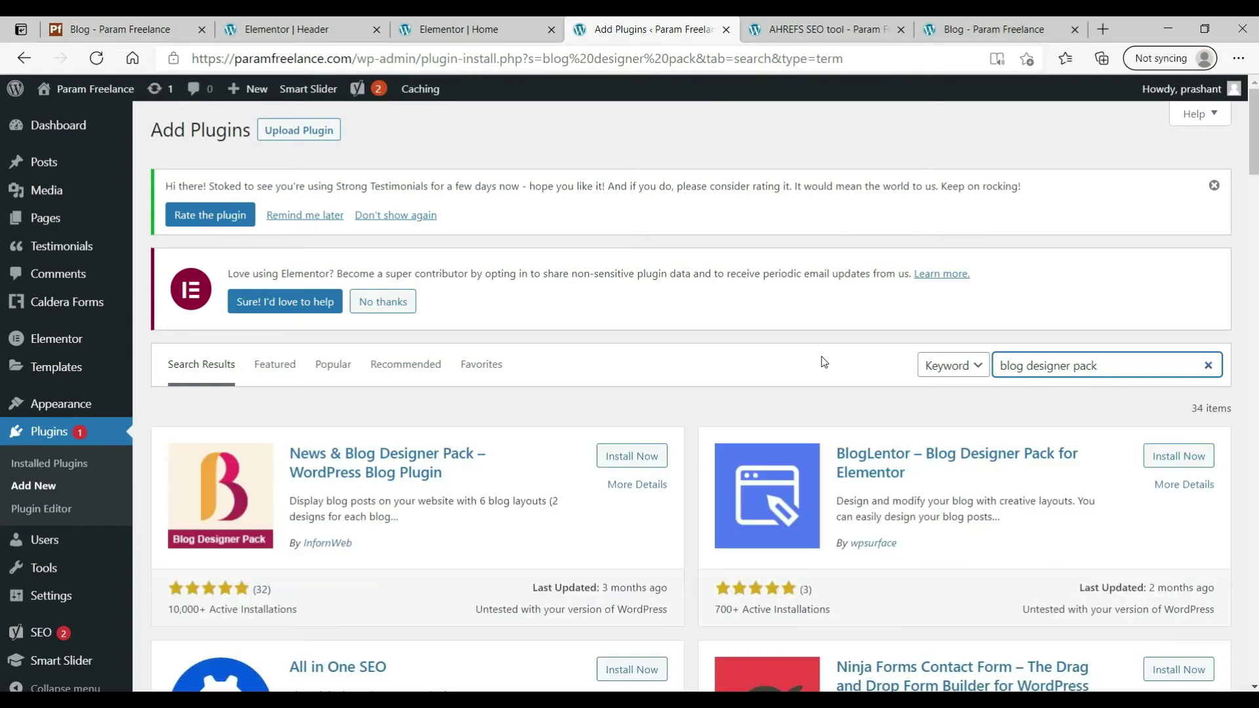
- Install and activate News & Blog Designer Pack – WordPress Blog Plugin, and skip its update and tracking opt-in
scroll(772, 328, "down", 3)
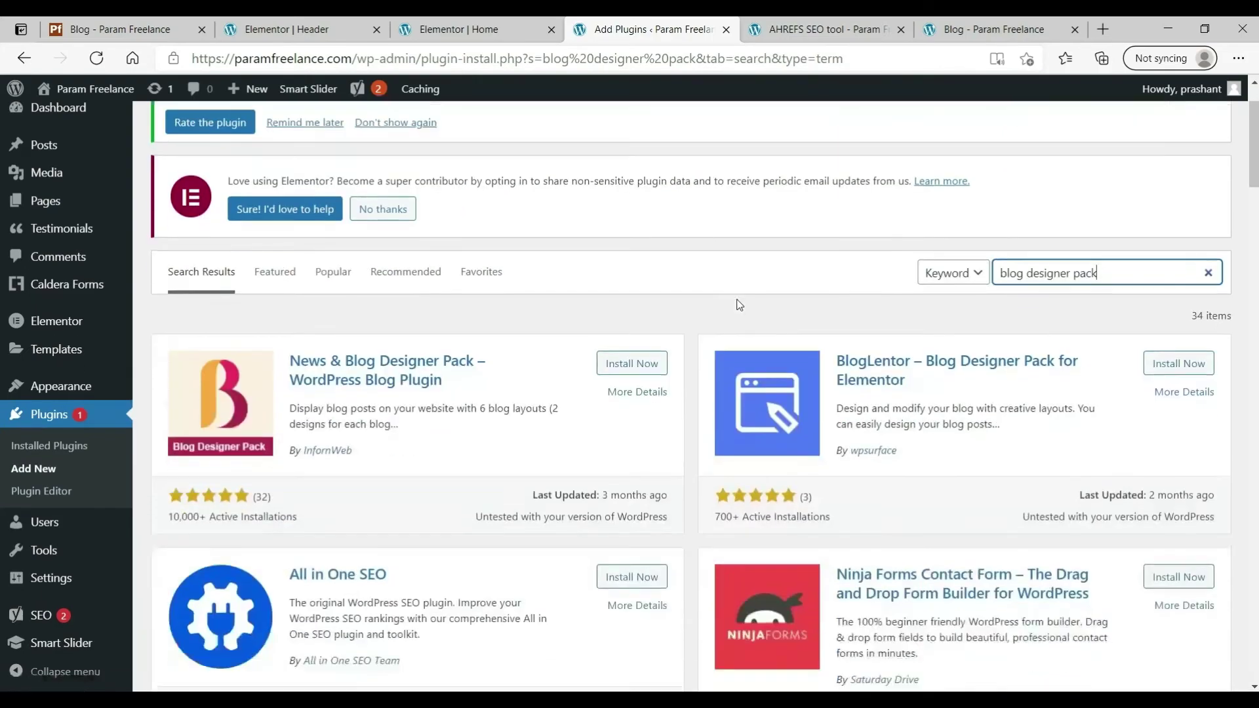
left_click(634, 274)
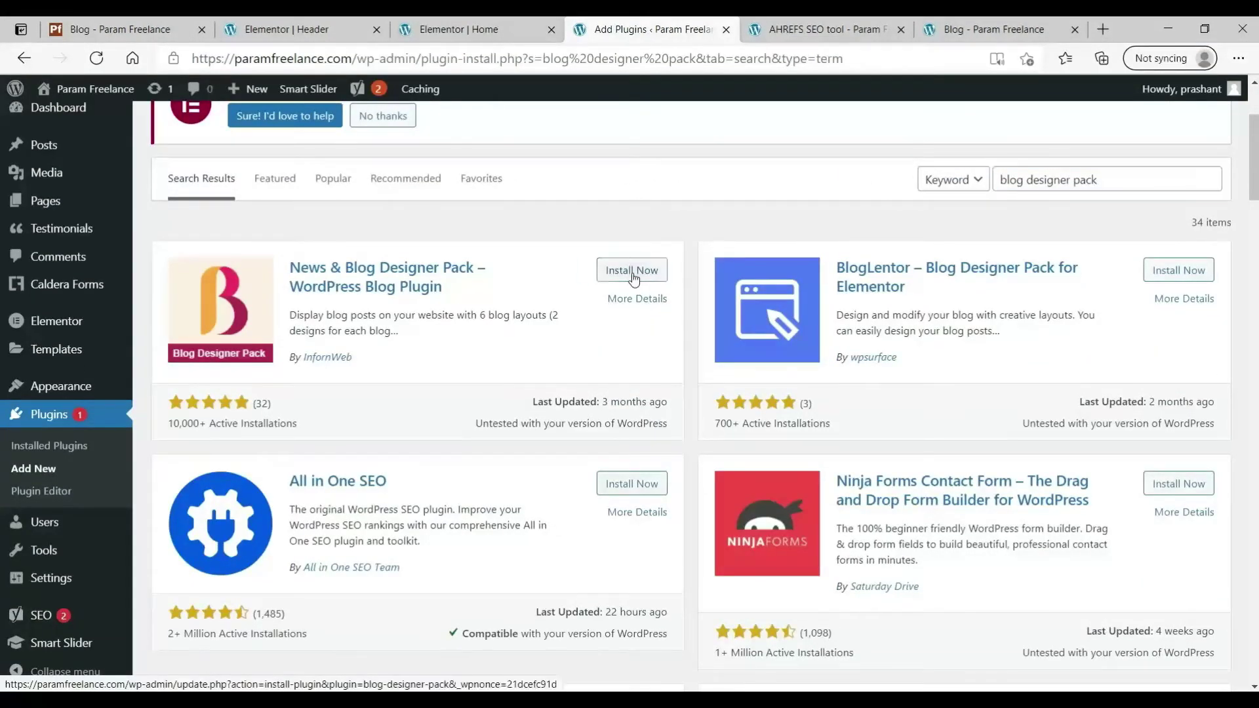
left_click(633, 275)
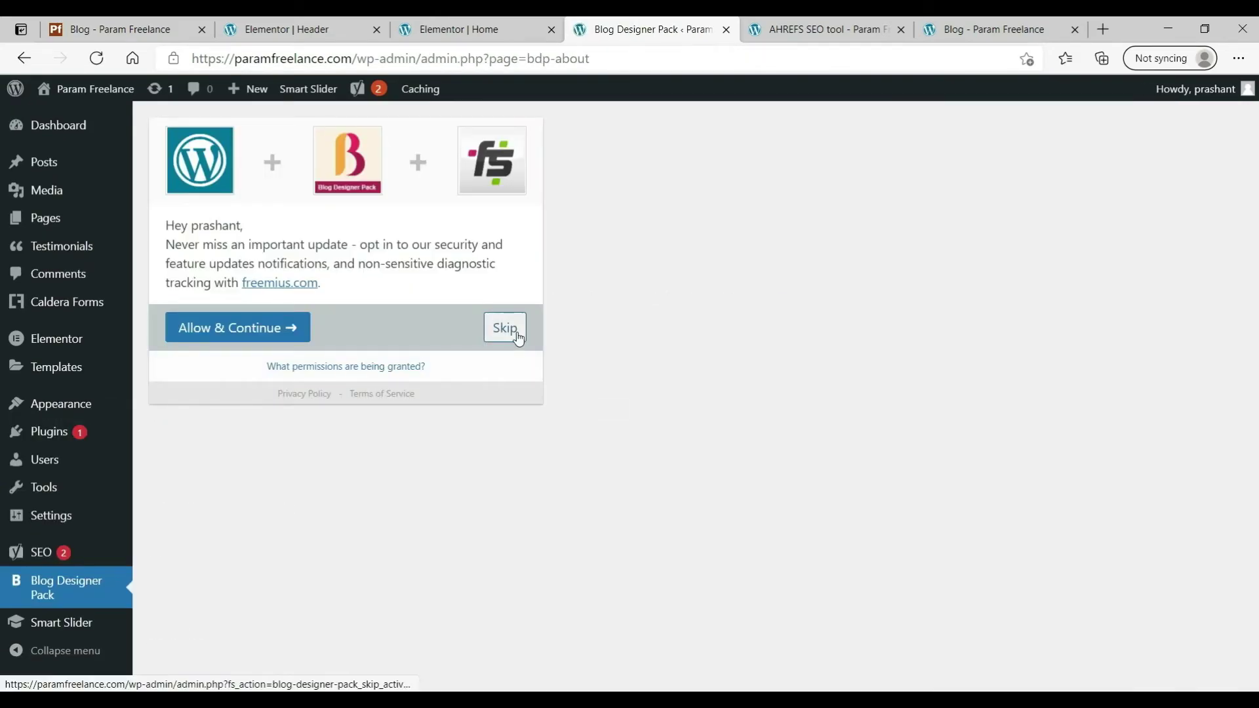
left_click(508, 330)
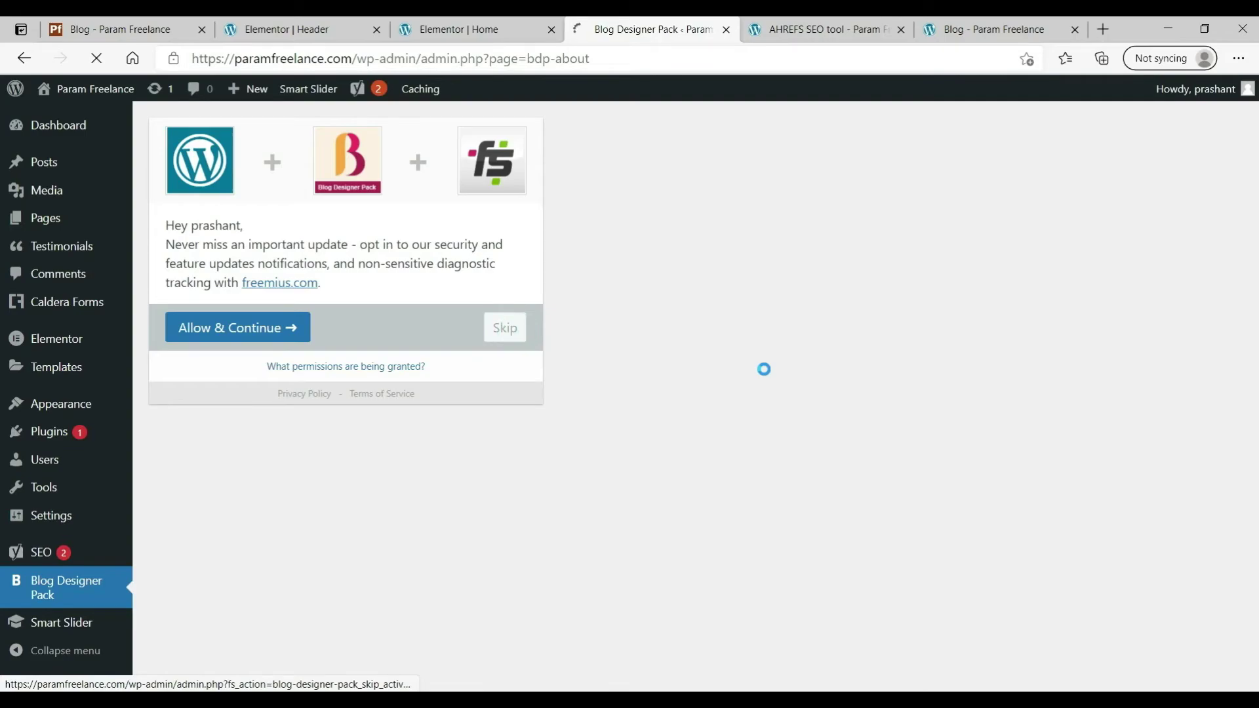
- Start creating a shortcode for the free Grid layout of Blog Designer Pack
scroll(767, 377, "down", 6)
scroll(661, 328, "down", 1)
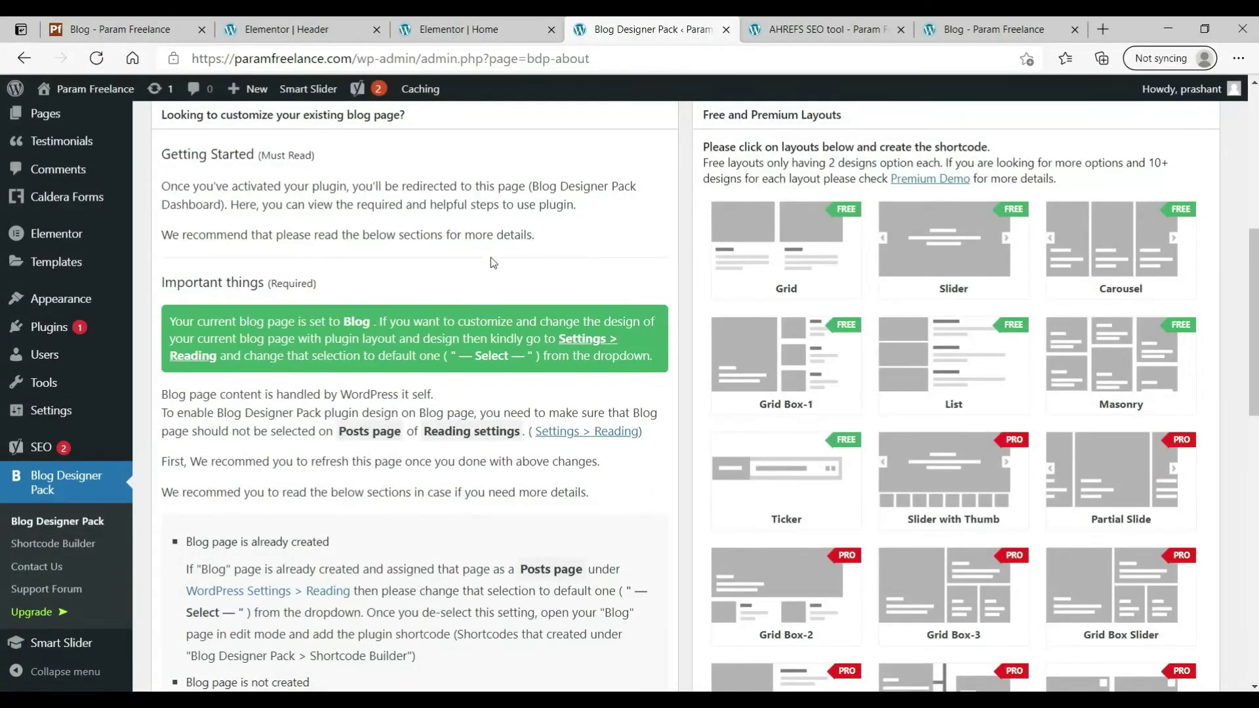
mouse_move(760, 261)
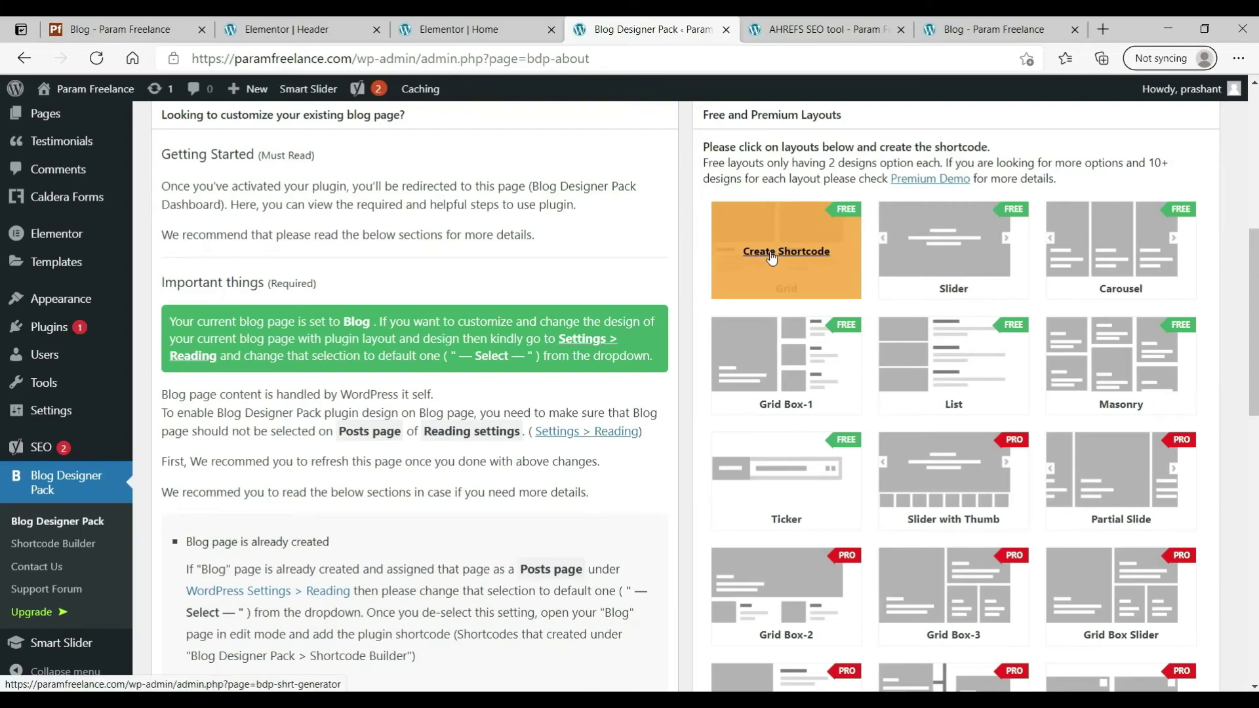
left_click(771, 255)
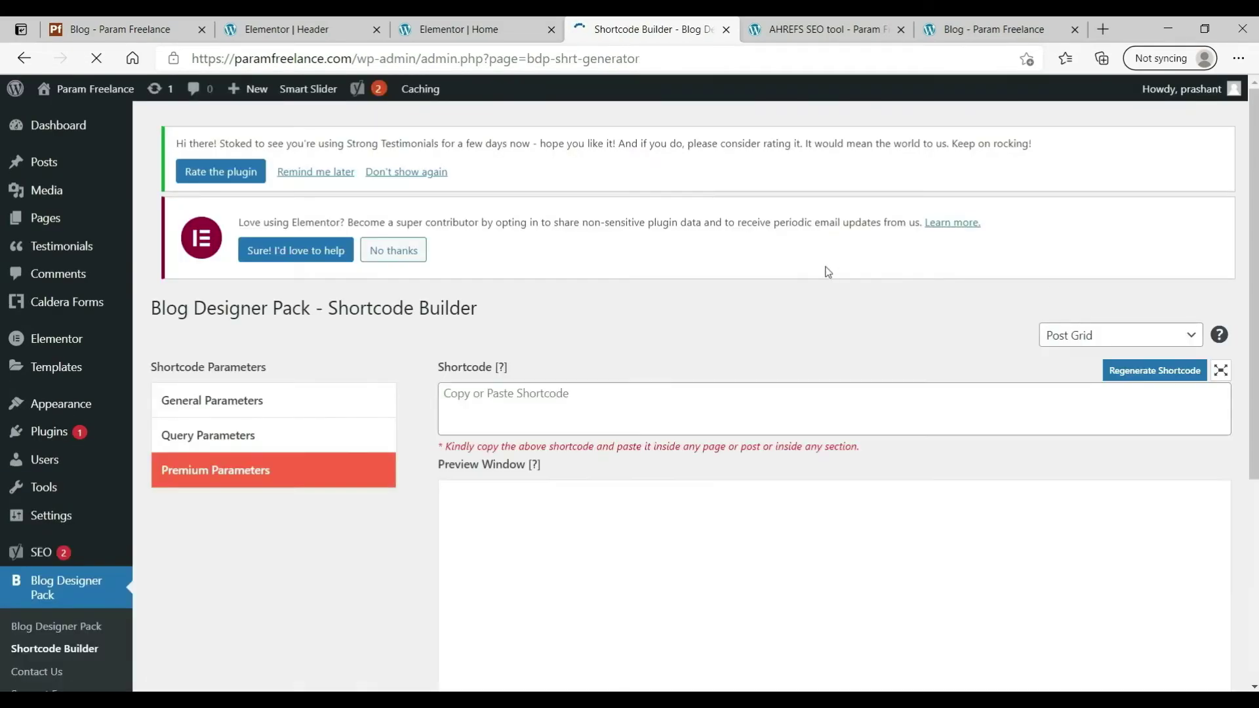
scroll(826, 269, "down", 3)
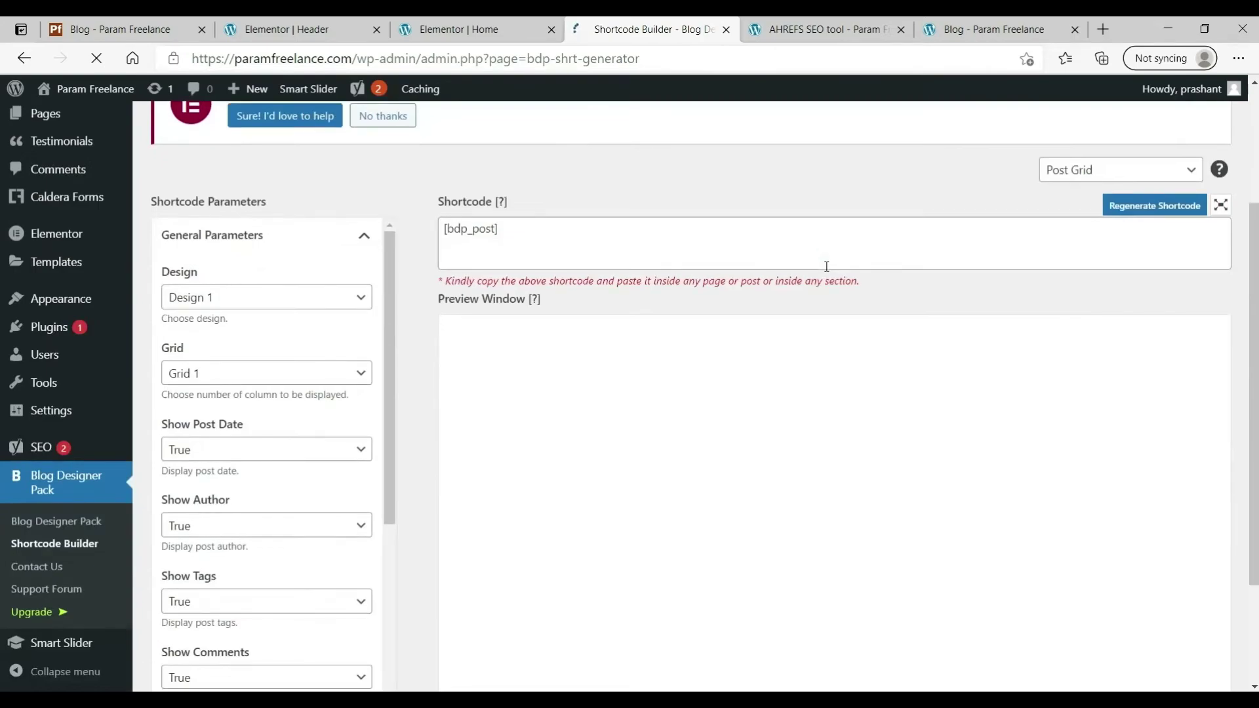
- Set the post grid shortcode to Design 2 with Grid 2 and check the preview of both posts
scroll(332, 356, "down", 3)
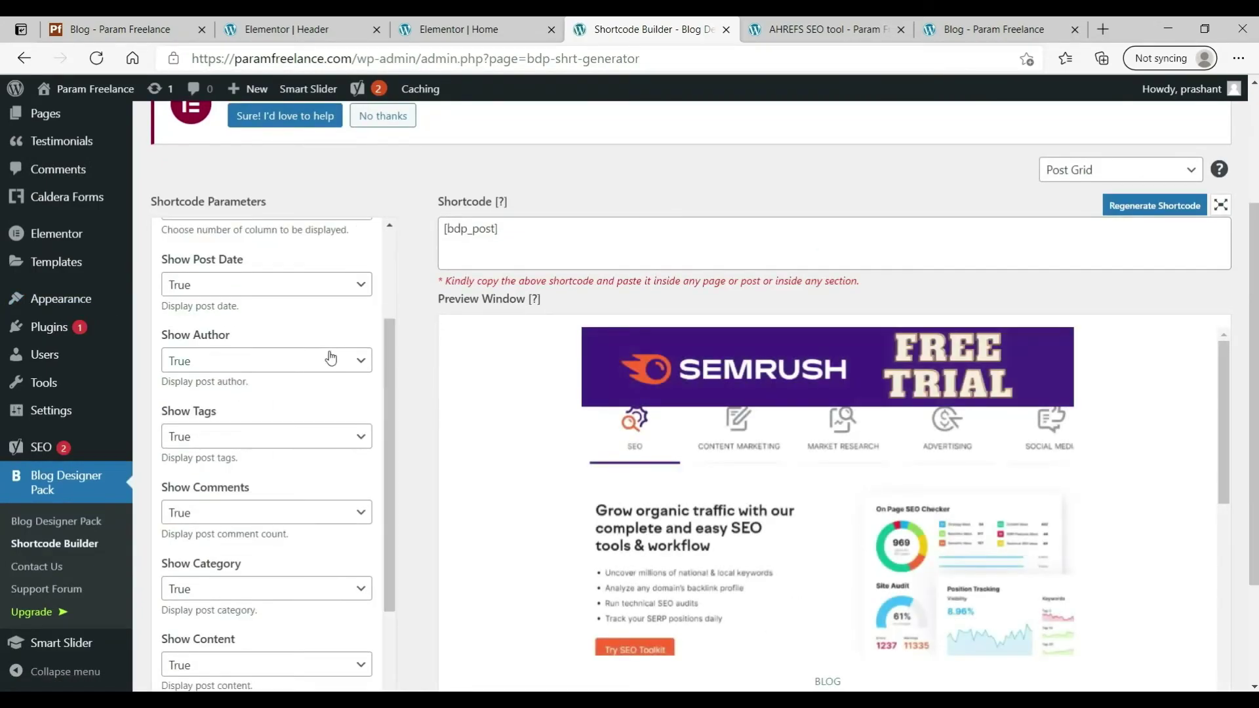
scroll(262, 297, "up", 3)
left_click(261, 296)
left_click(261, 334)
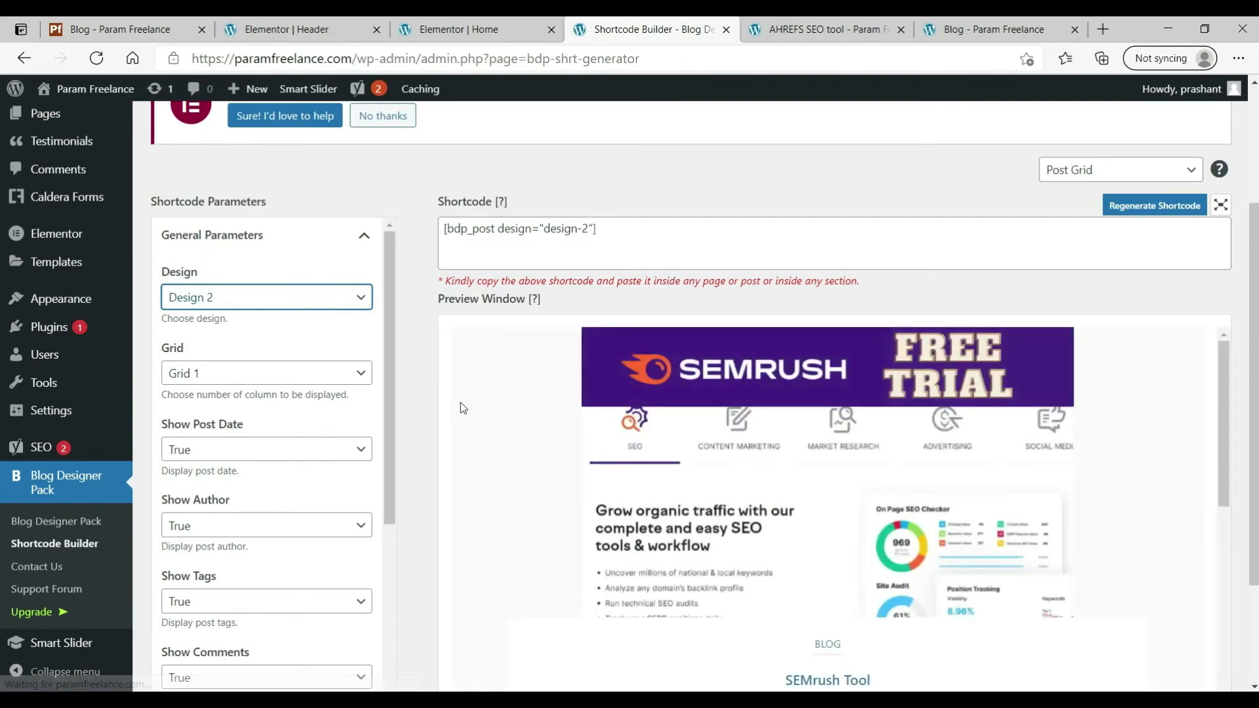
left_click(302, 373)
left_click(296, 411)
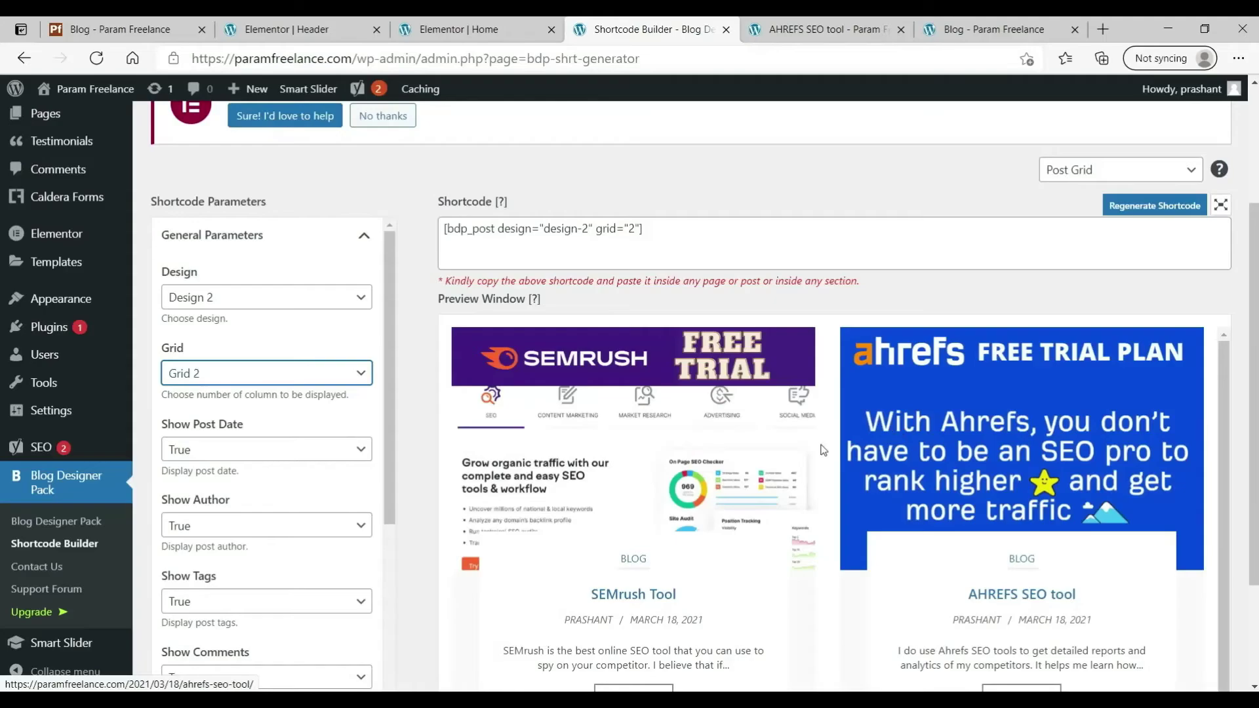
scroll(844, 358, "down", 2)
scroll(844, 358, "up", 1)
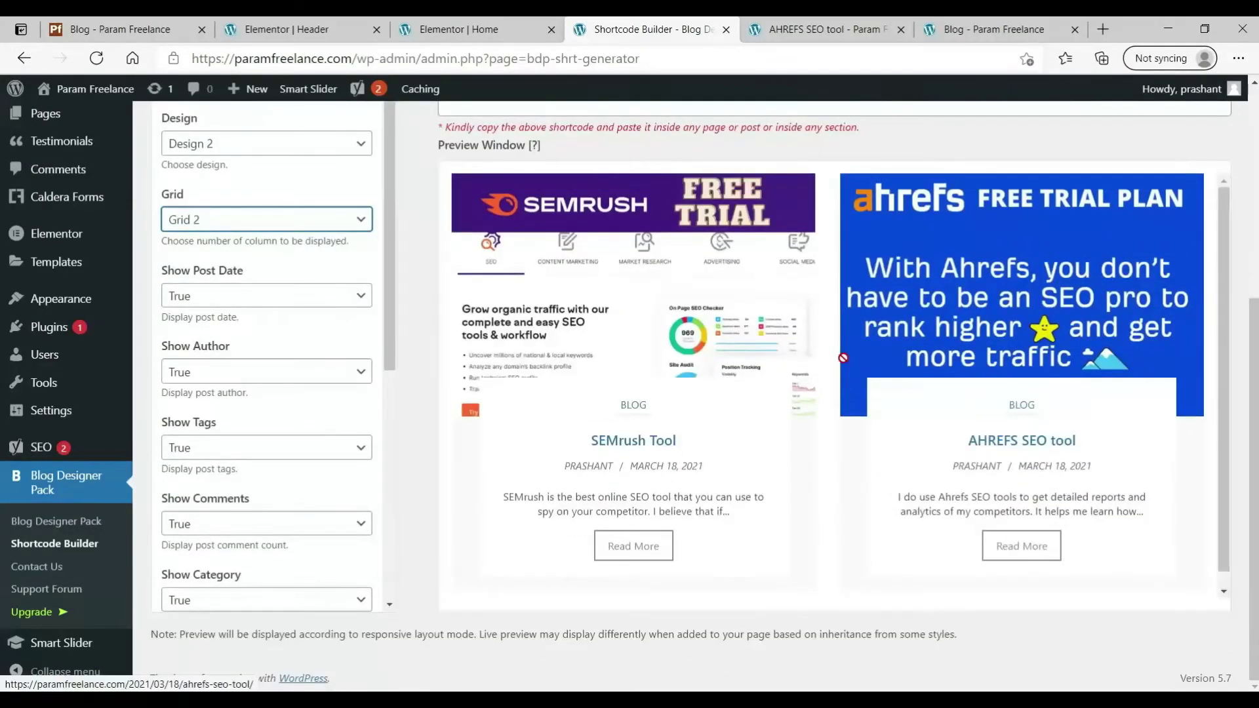
- Try Design 1 for the post grid, compare its preview, and switch back to Design 2
left_click(237, 154)
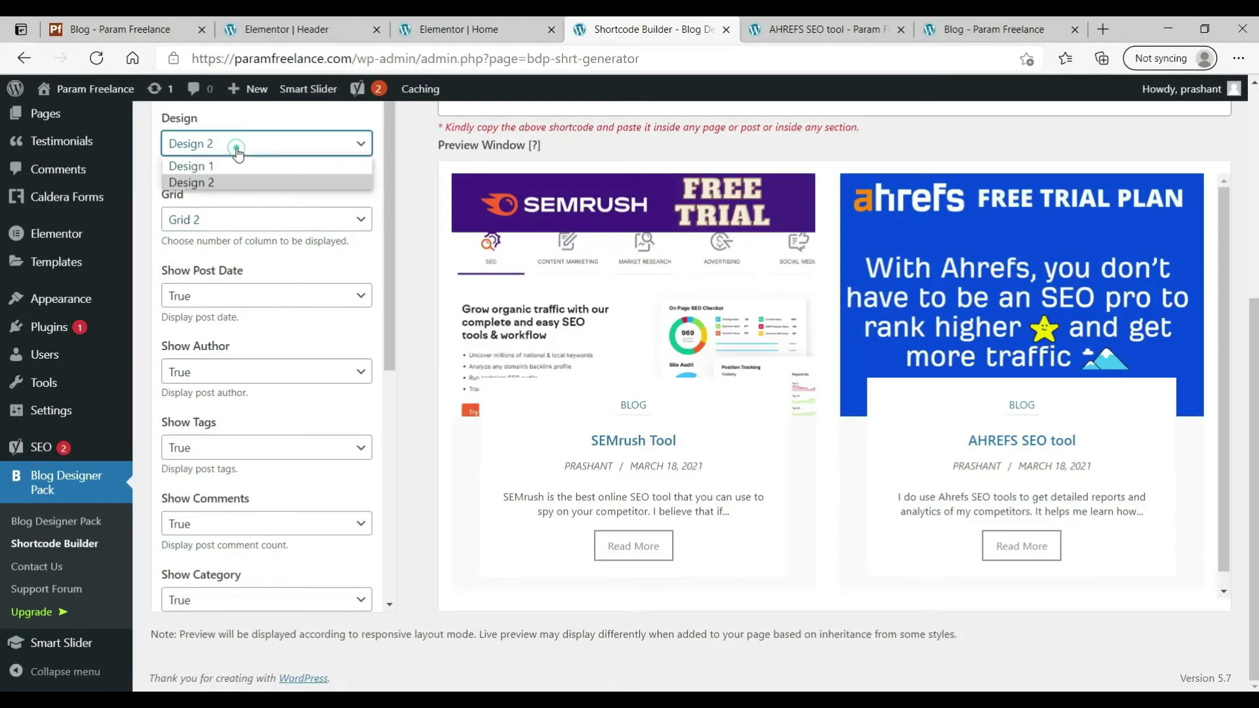
left_click(233, 165)
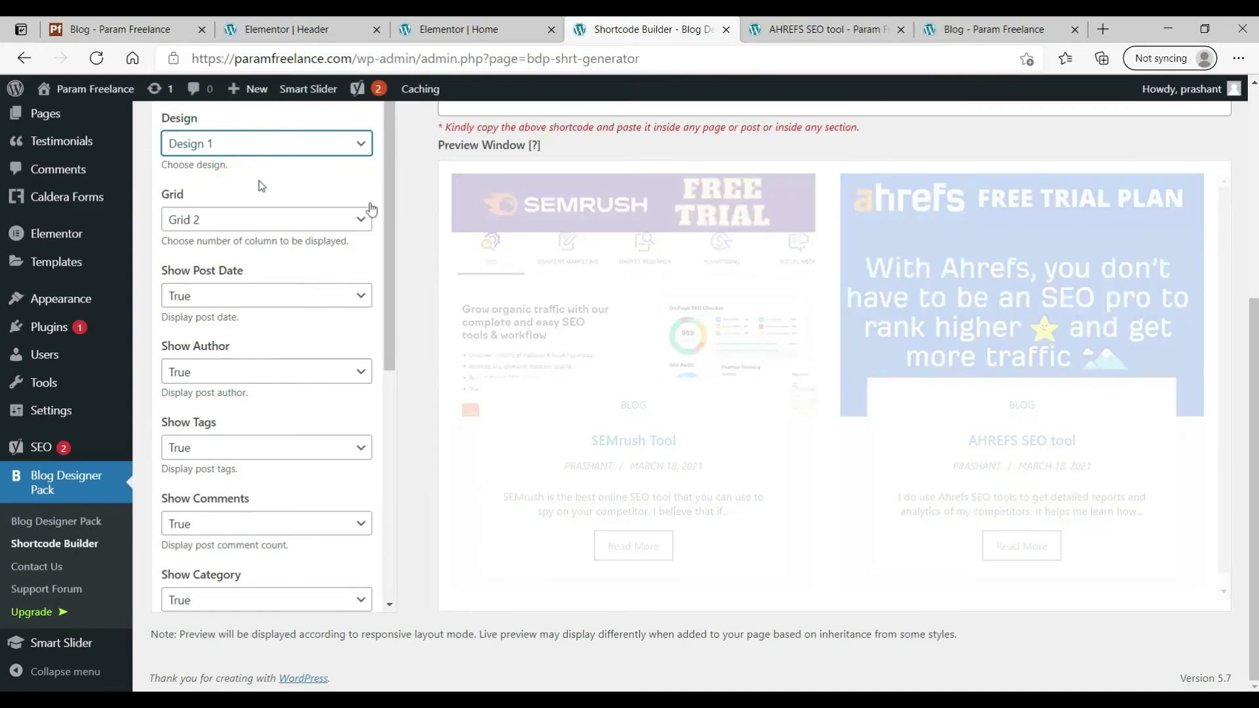
left_click(288, 147)
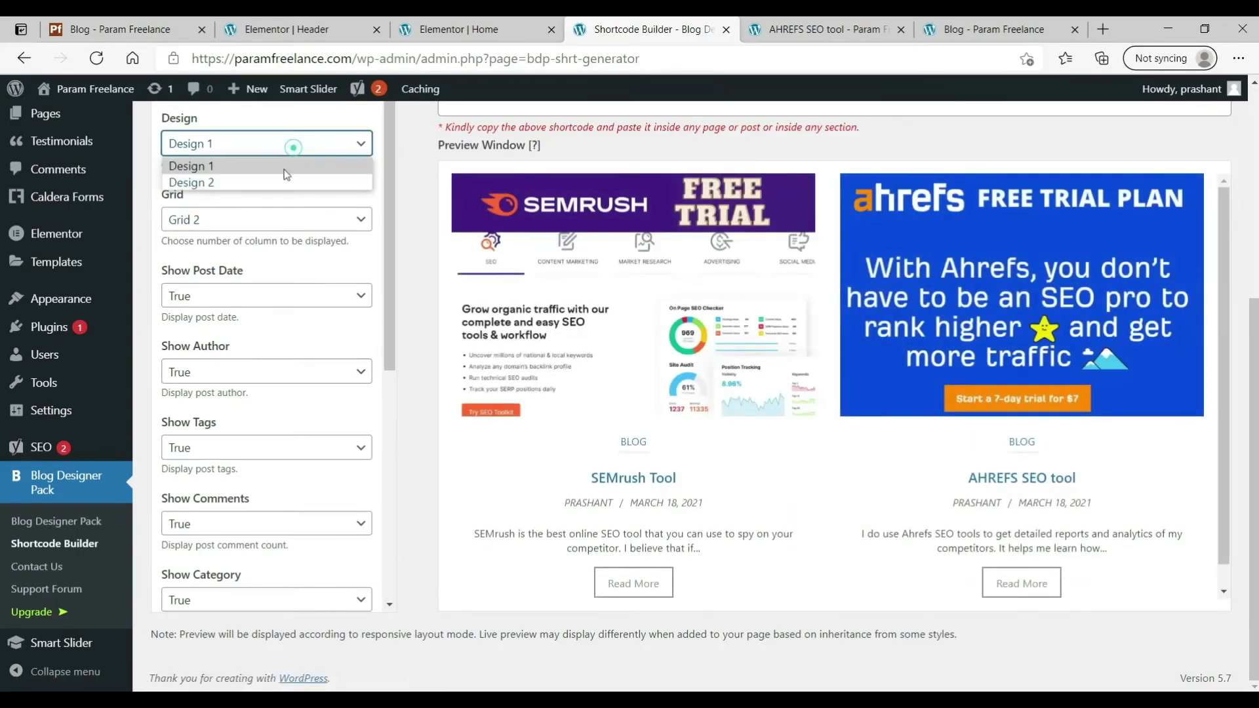
left_click(282, 179)
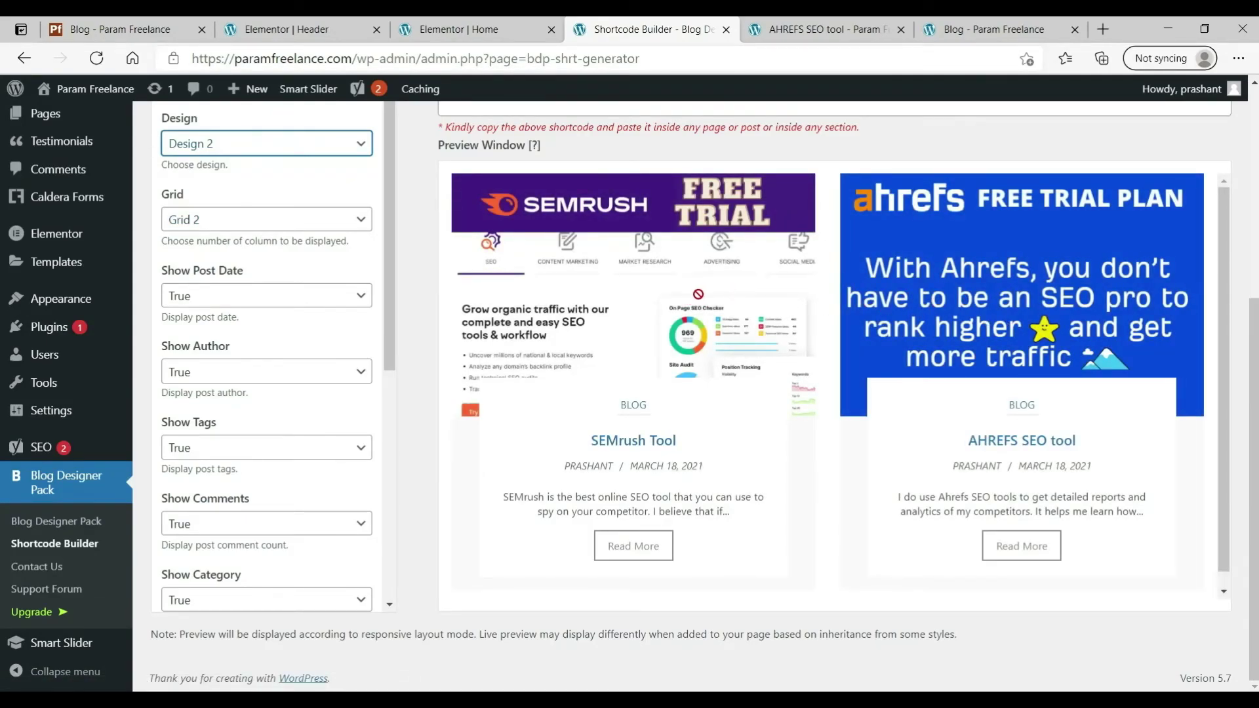
- Copy the whole generated shortcode [bdp_post design="design-2" grid="2"]
scroll(631, 430, "up", 5)
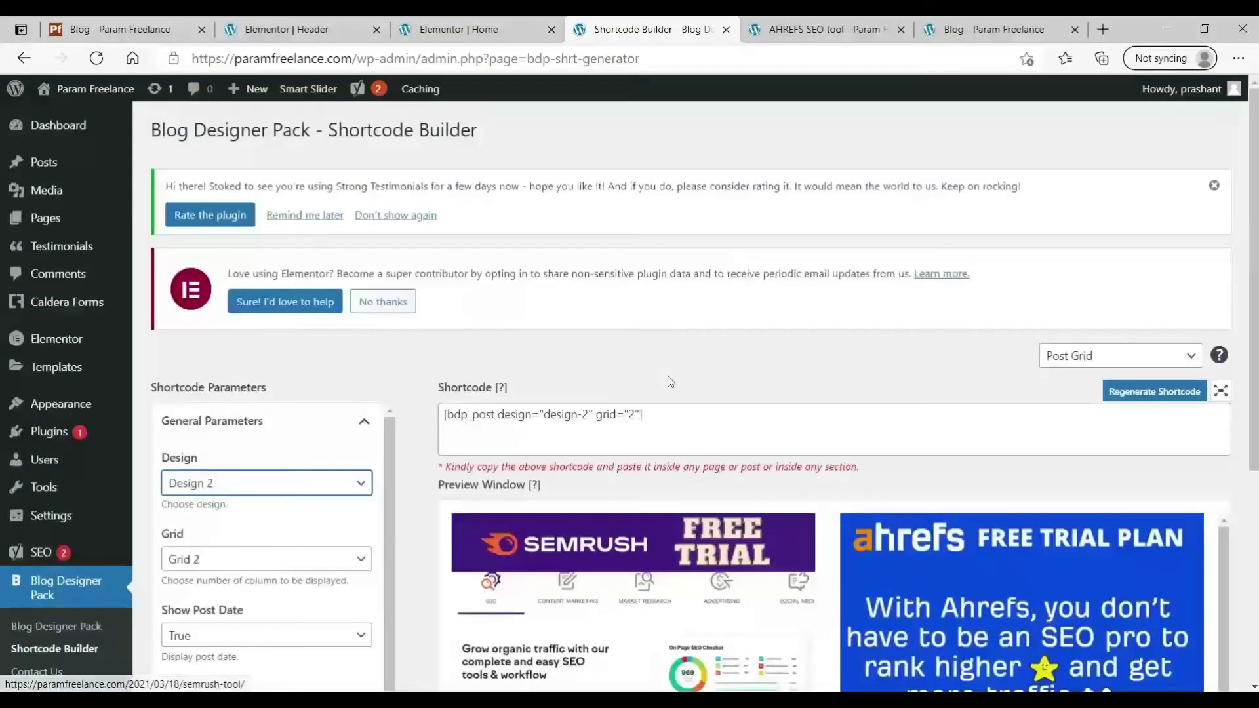
left_click(674, 427)
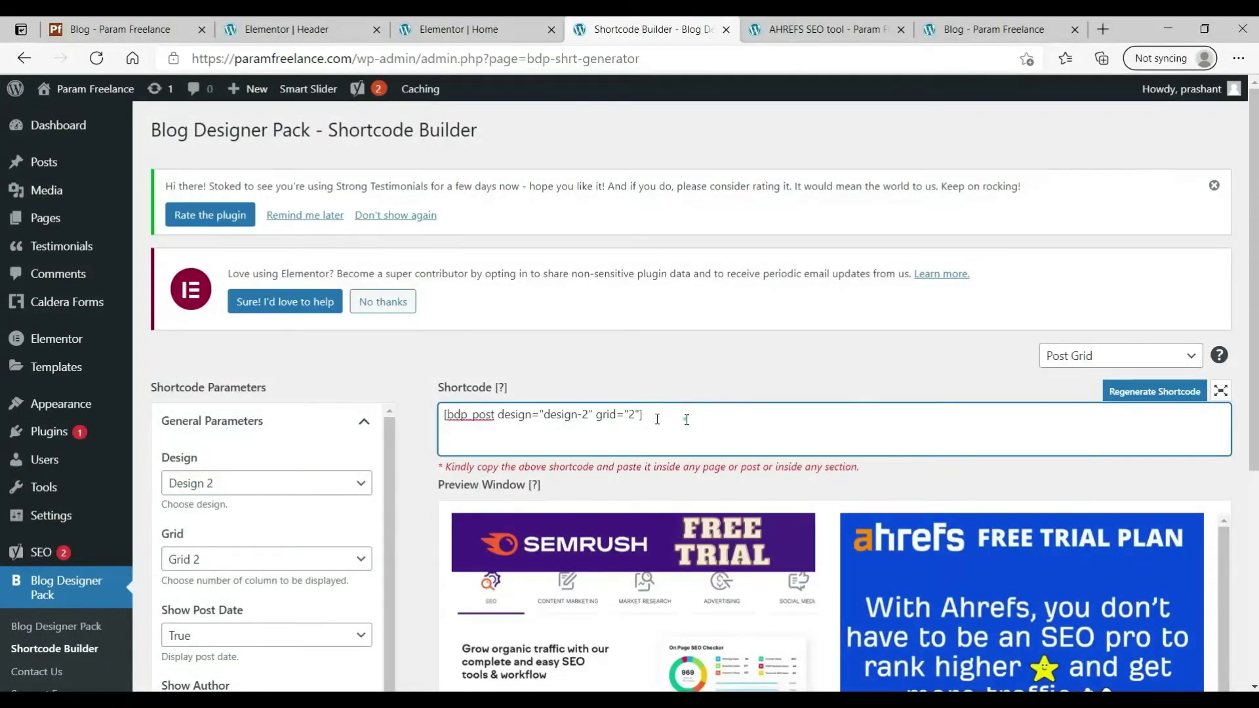
triple_click(657, 419)
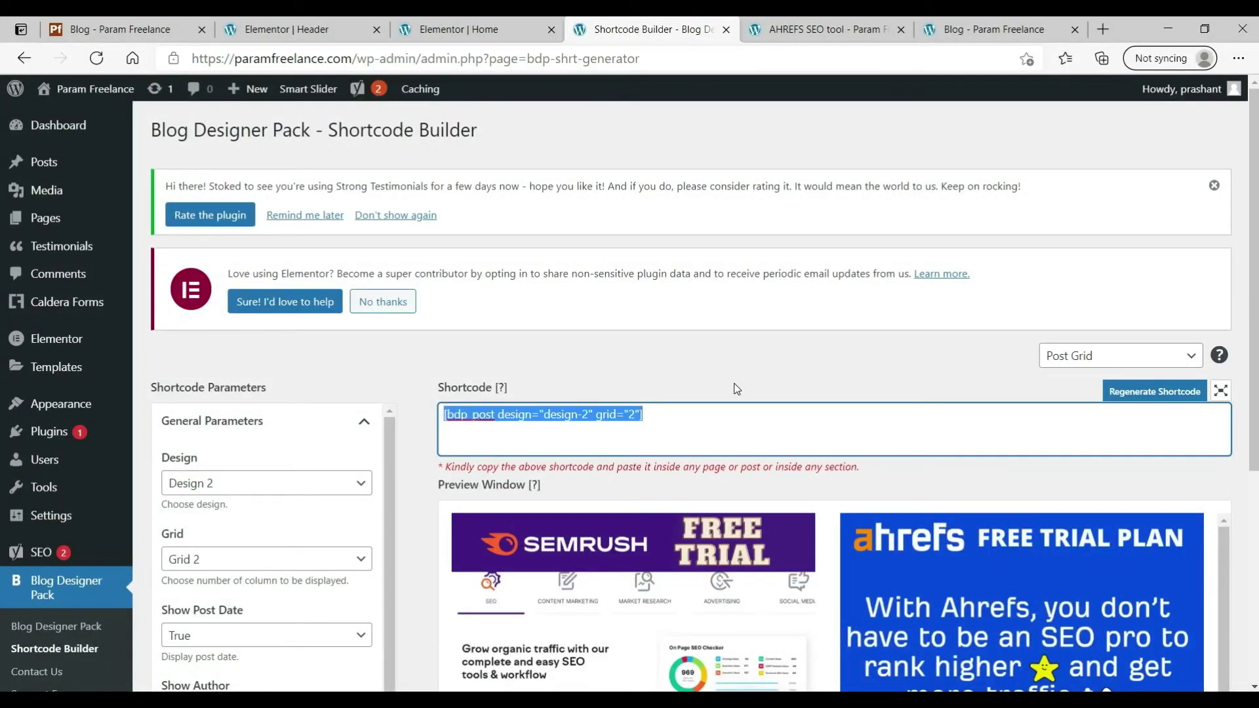
scroll(737, 389, "down", 5)
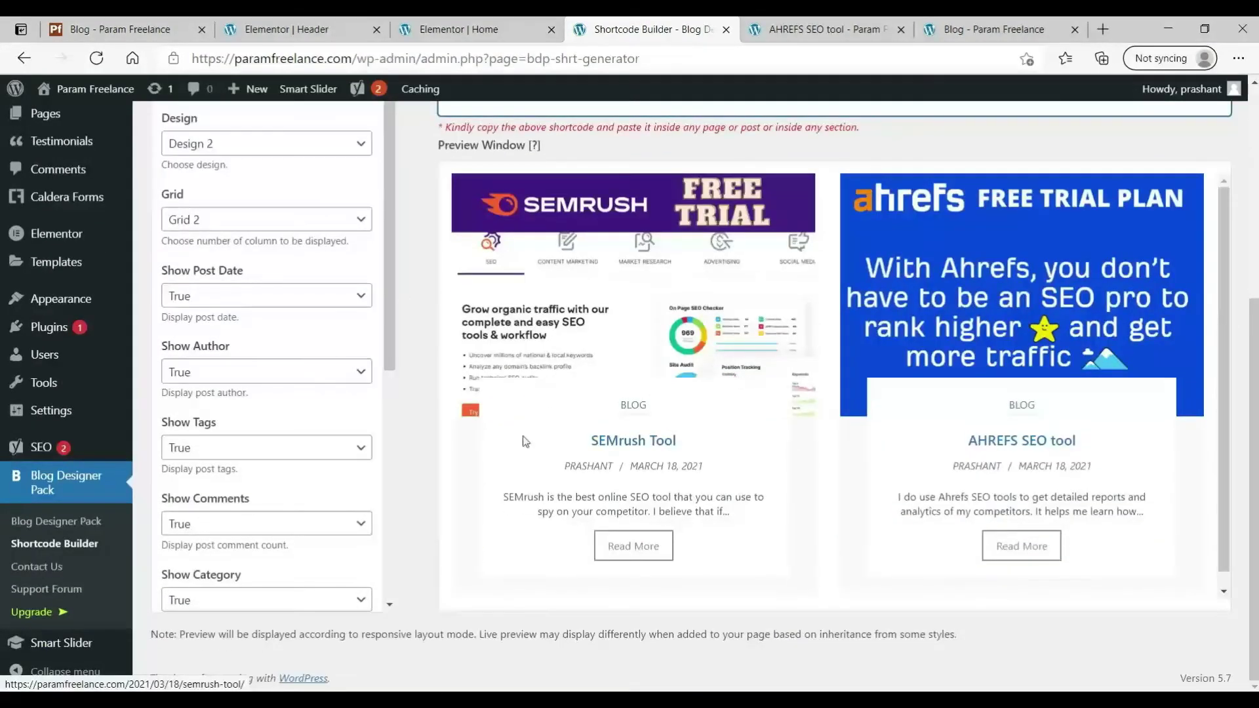
- In the site's Reading Settings, reset the posts page from Blog to "— Select —" and save the changes
left_click(996, 28)
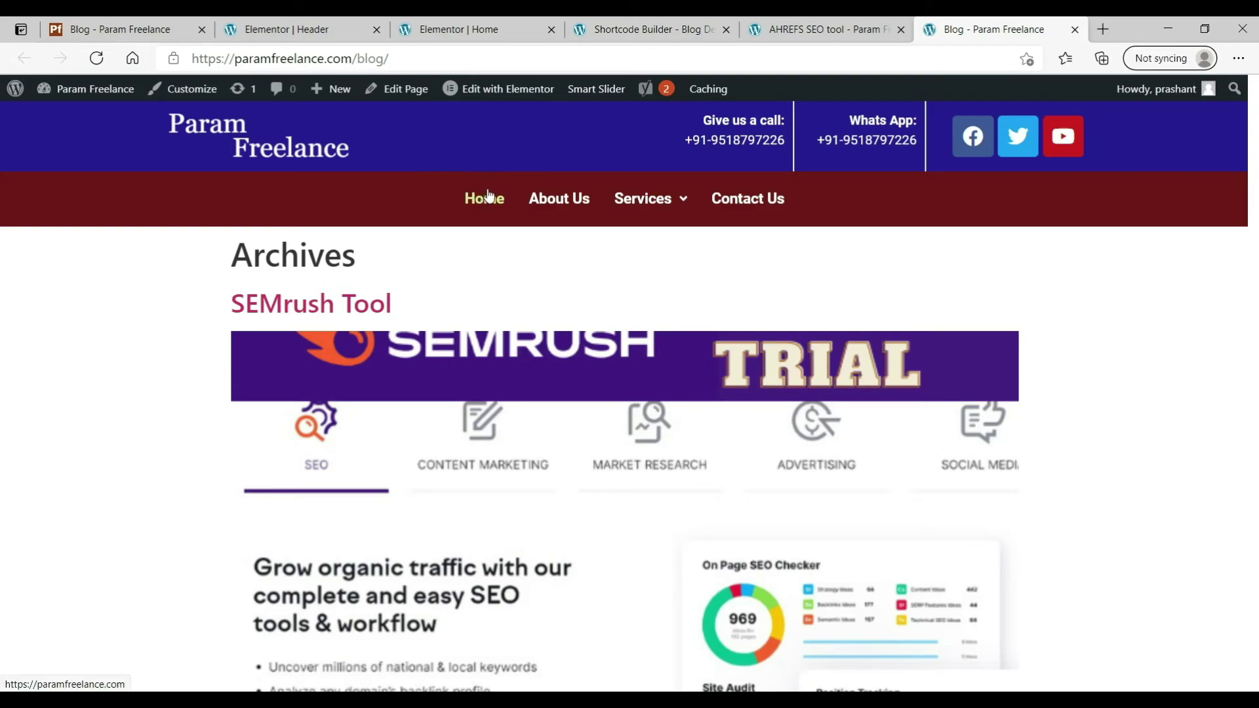
mouse_move(92, 89)
left_click(69, 118)
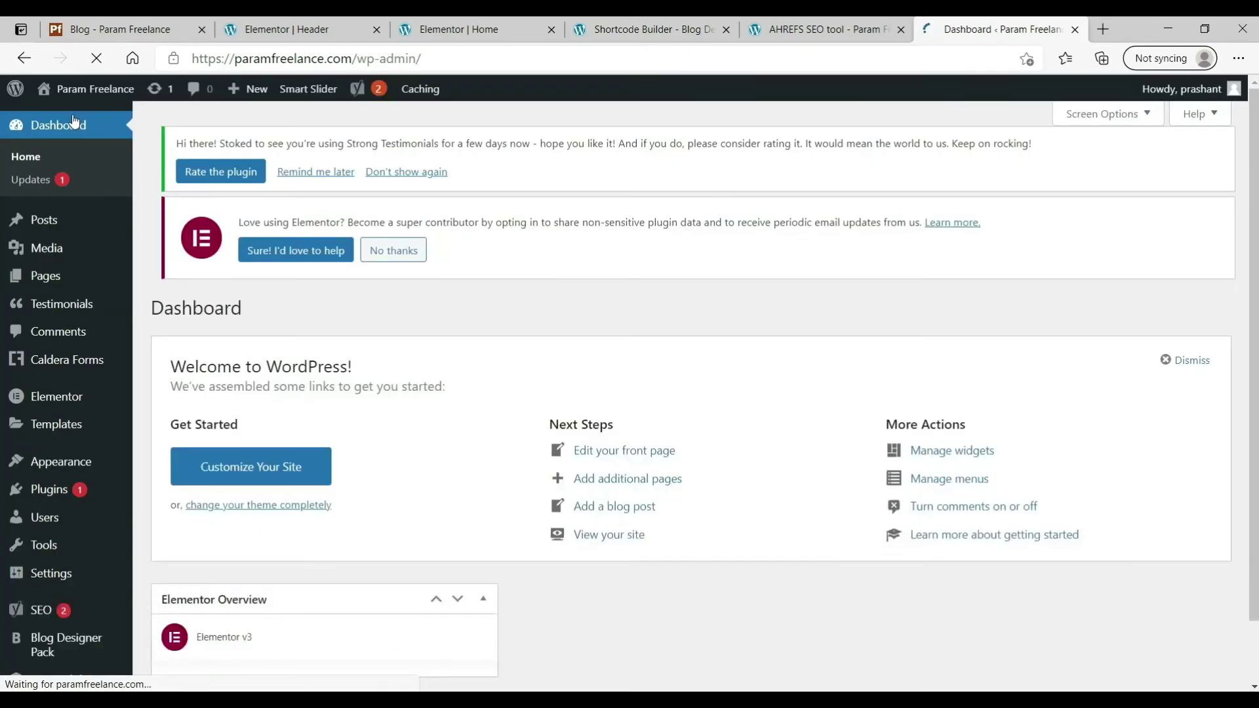
scroll(69, 141, "down", 3)
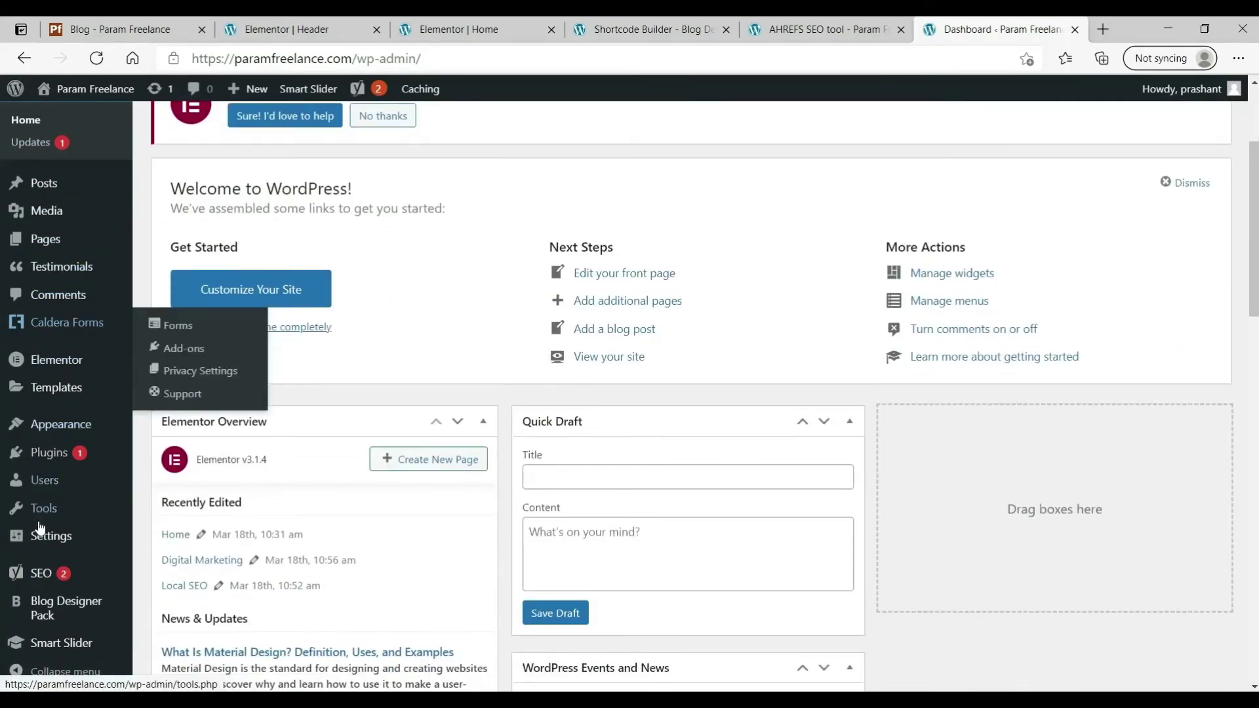
mouse_move(53, 537)
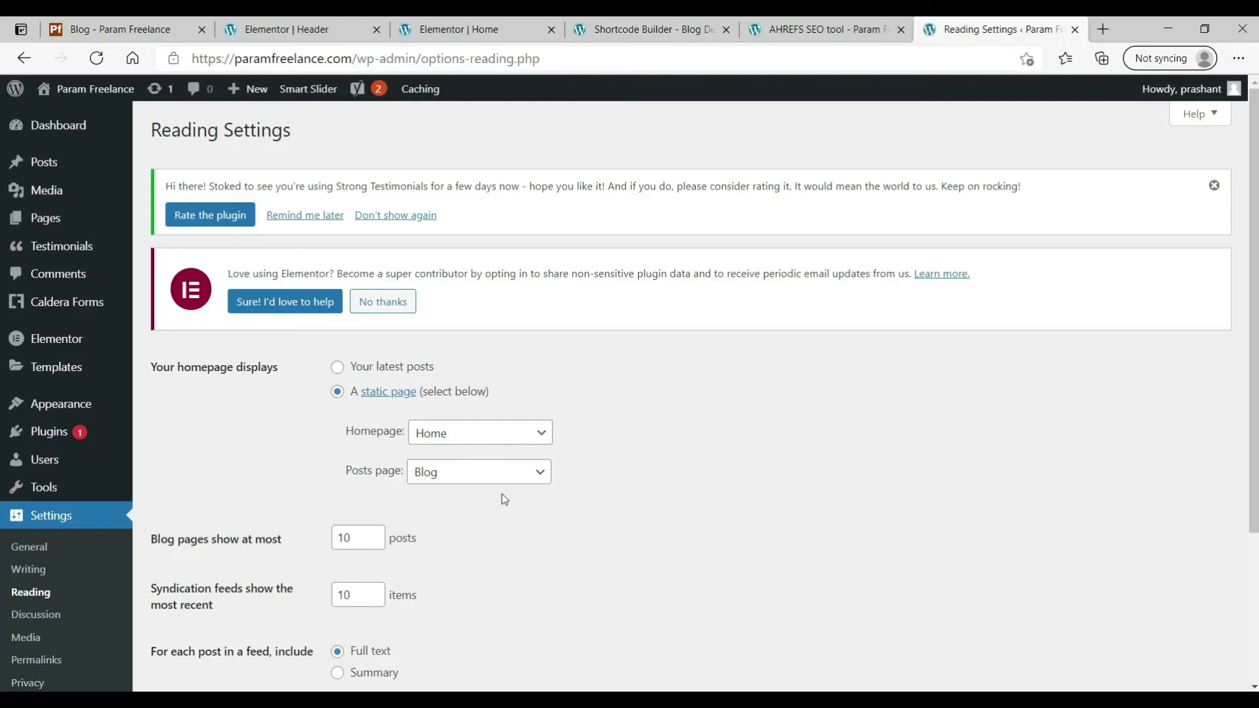
left_click(493, 471)
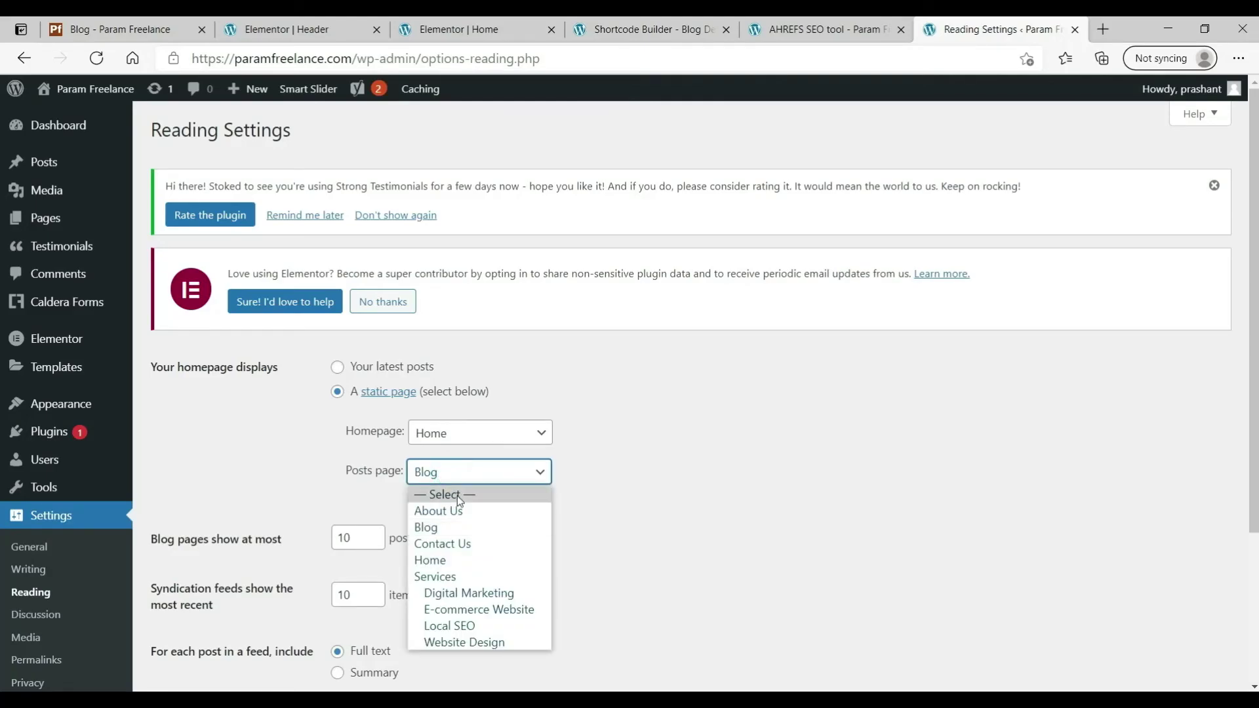
left_click(458, 495)
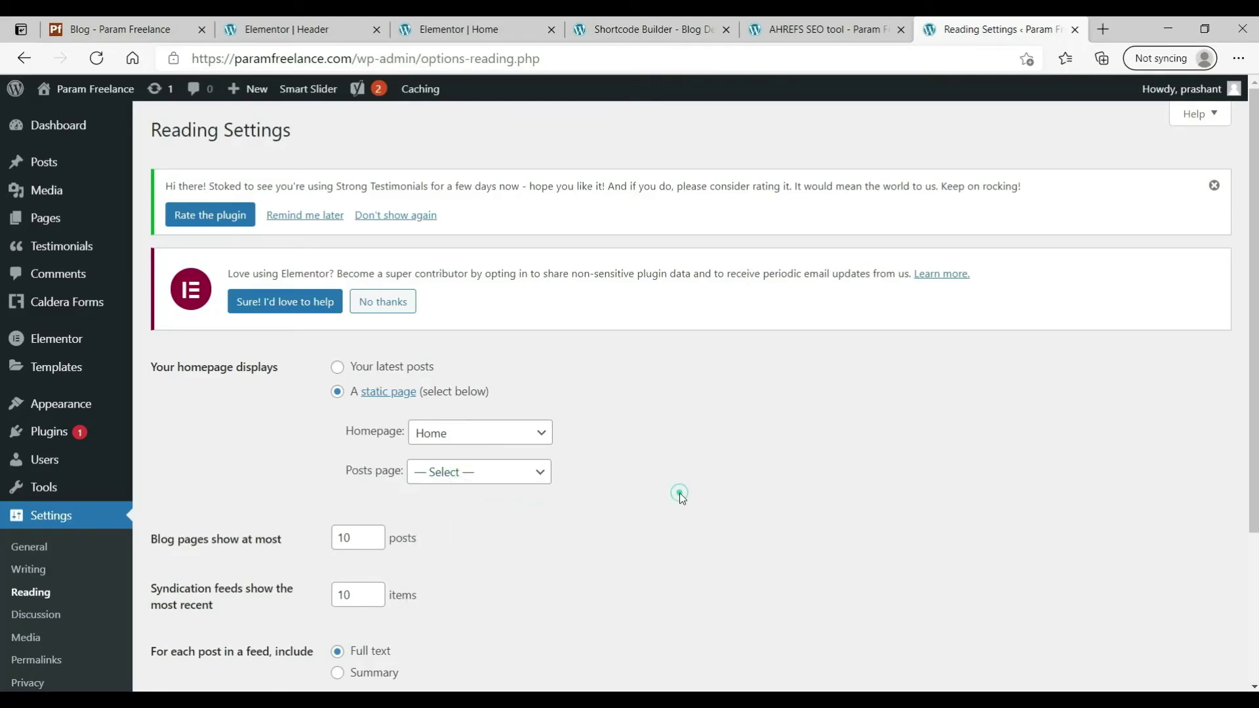
scroll(679, 493, "down", 3)
left_click(216, 612)
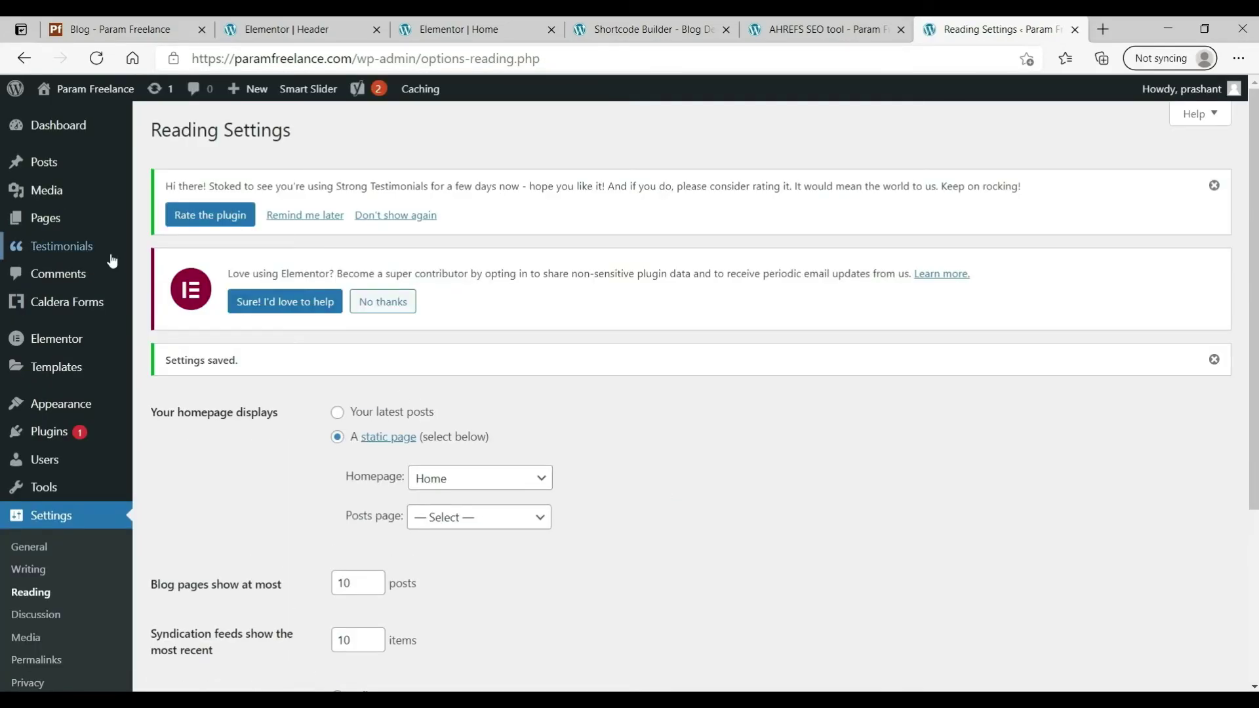
- Open the Blog page for editing, set its template to Elementor Full Width, and update the page
left_click(39, 220)
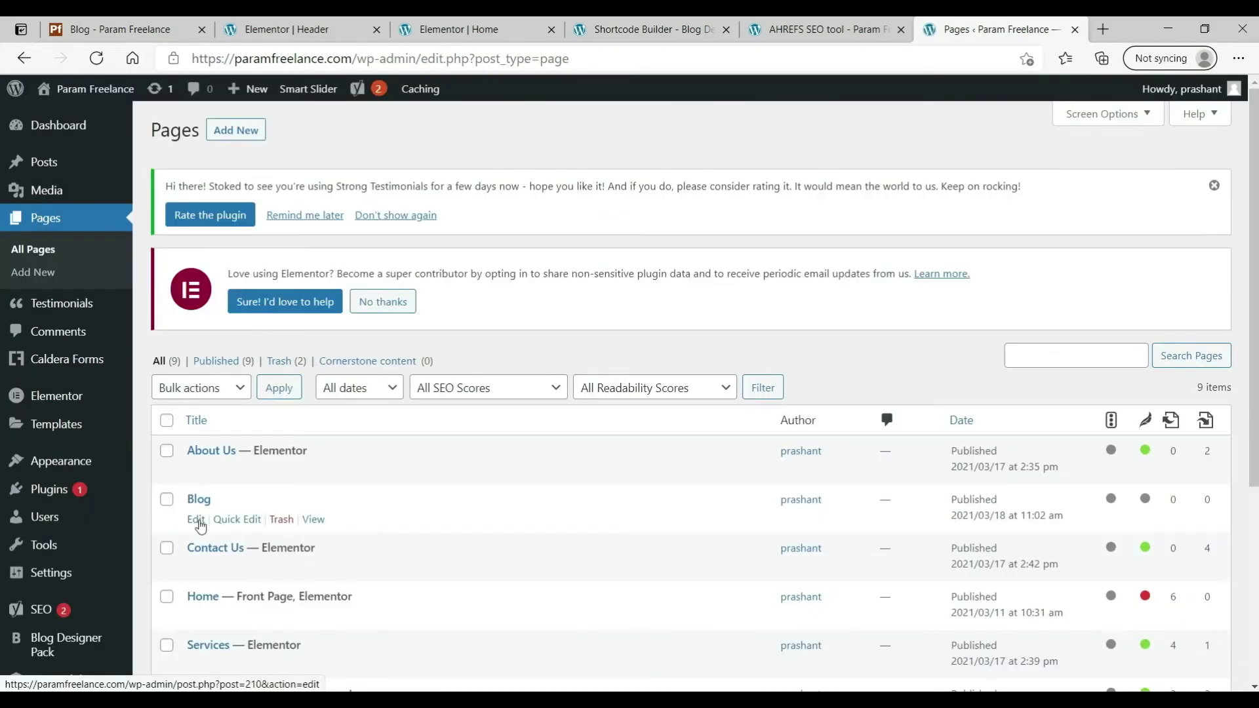
left_click(197, 520)
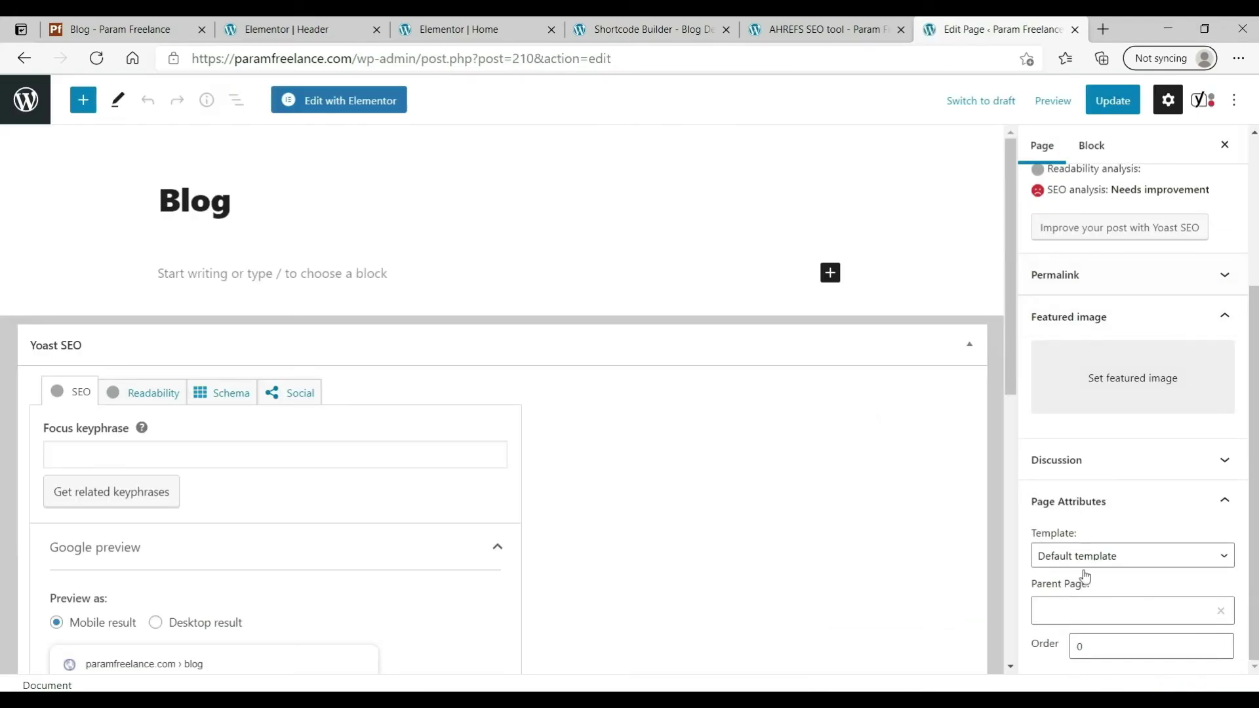
left_click(1089, 556)
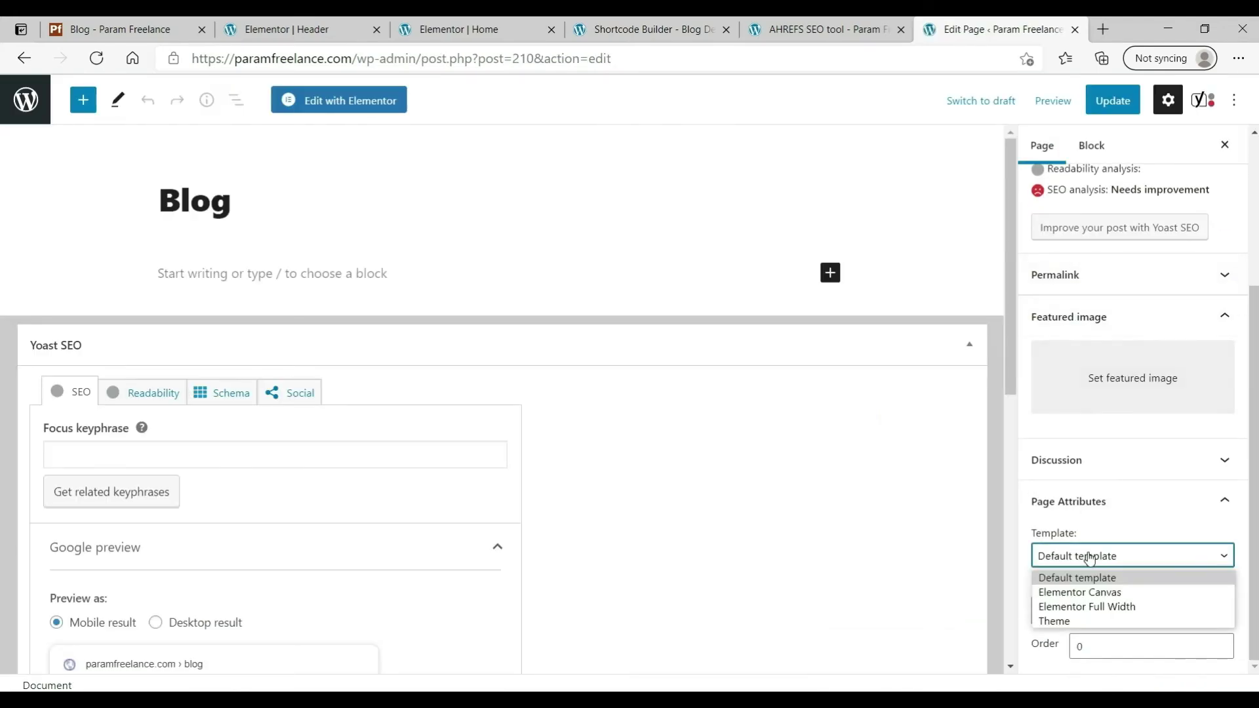
left_click(1105, 606)
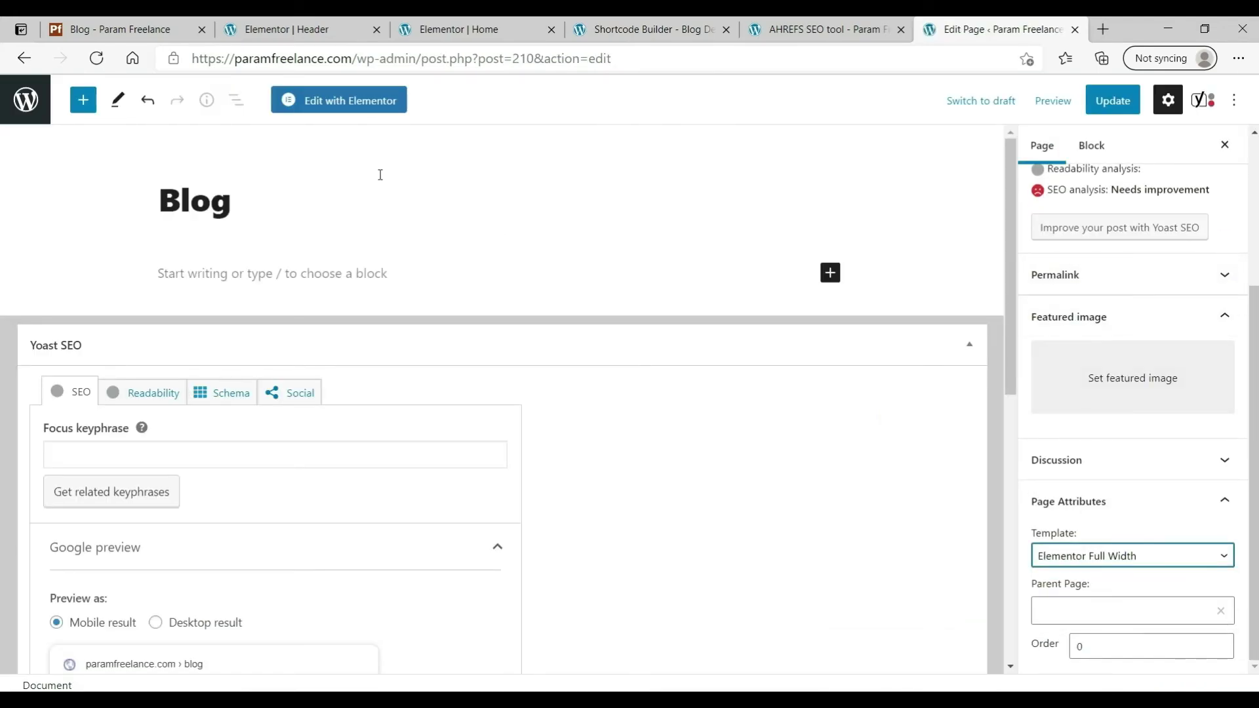
left_click(1113, 100)
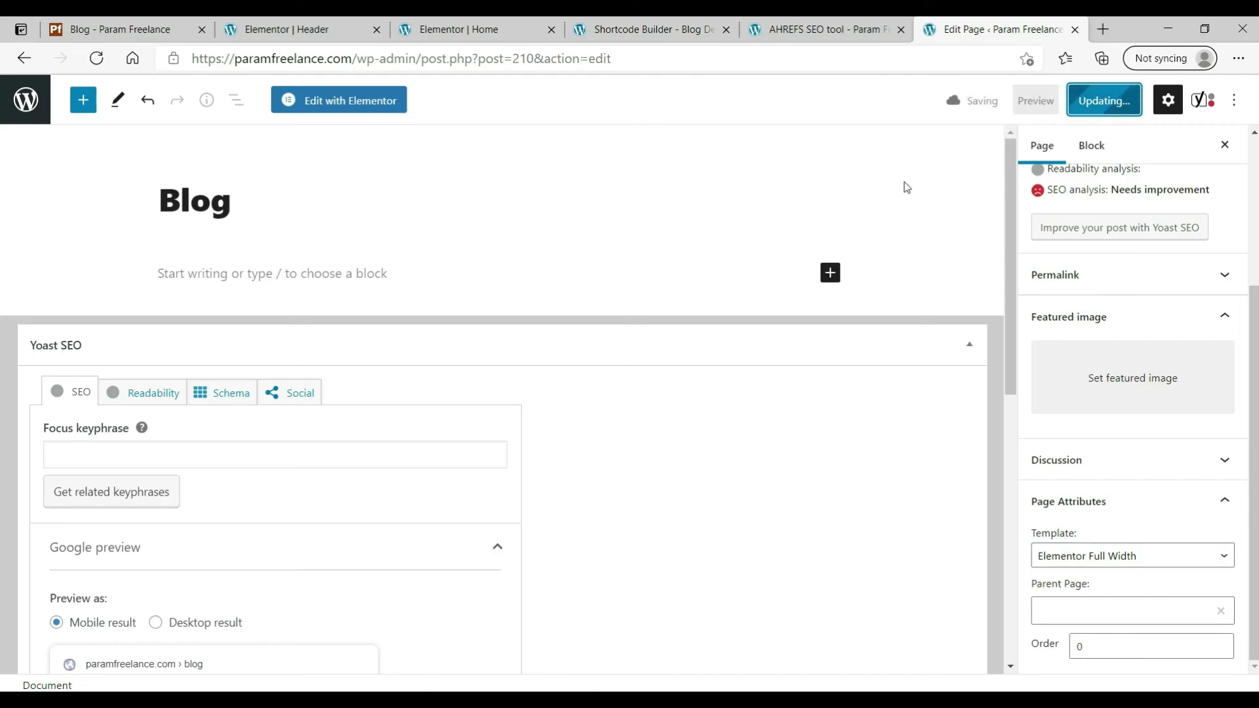
- Open the Blog page in Elementor and insert the saved "Inner page template" along with its document settings
left_click(348, 104)
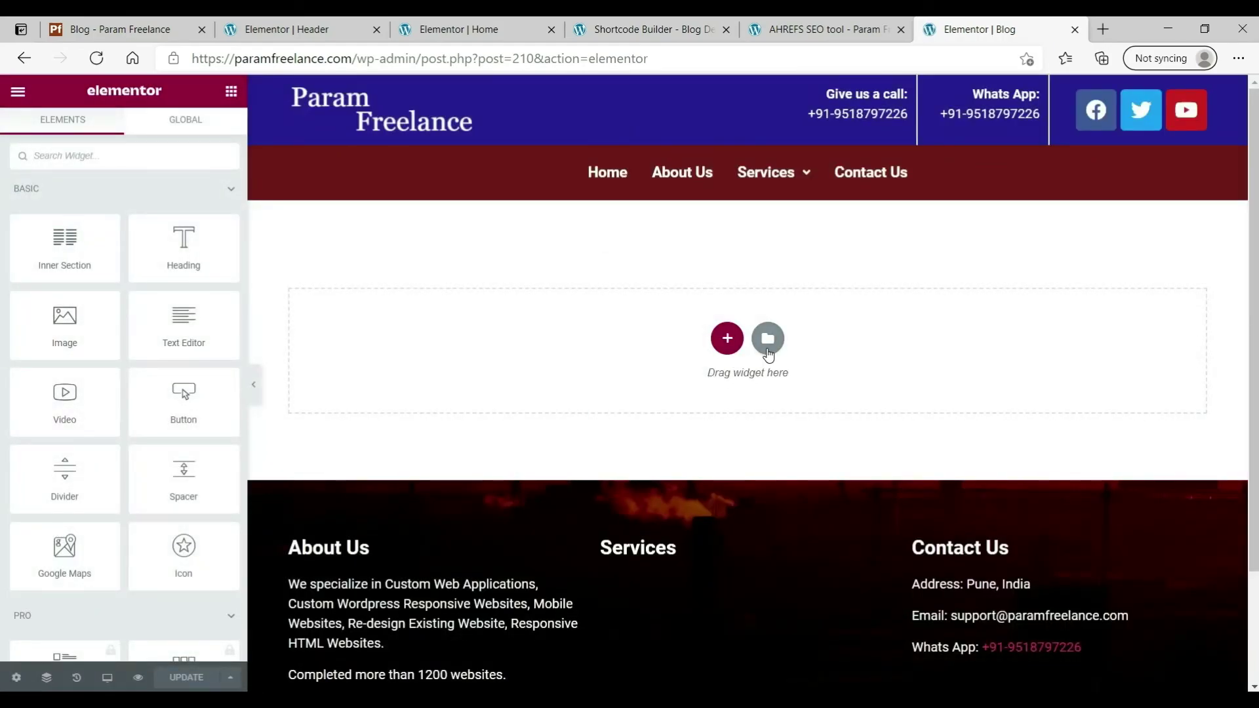
left_click(768, 352)
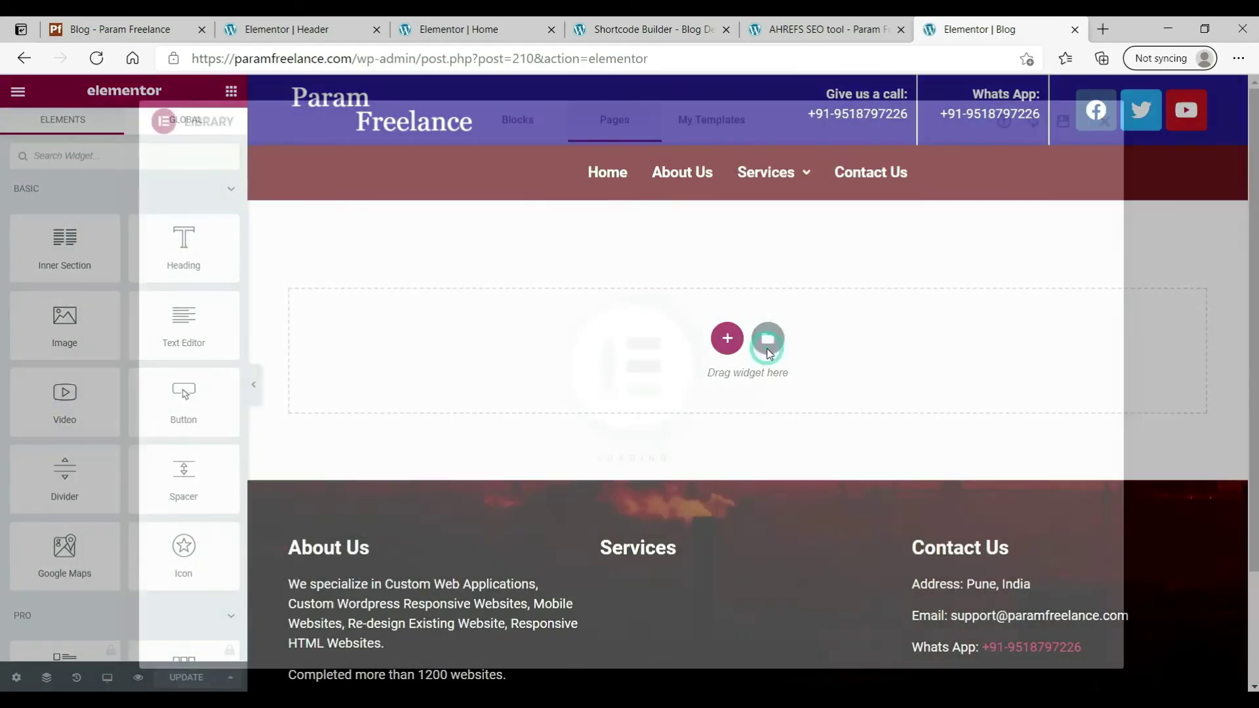
left_click(725, 126)
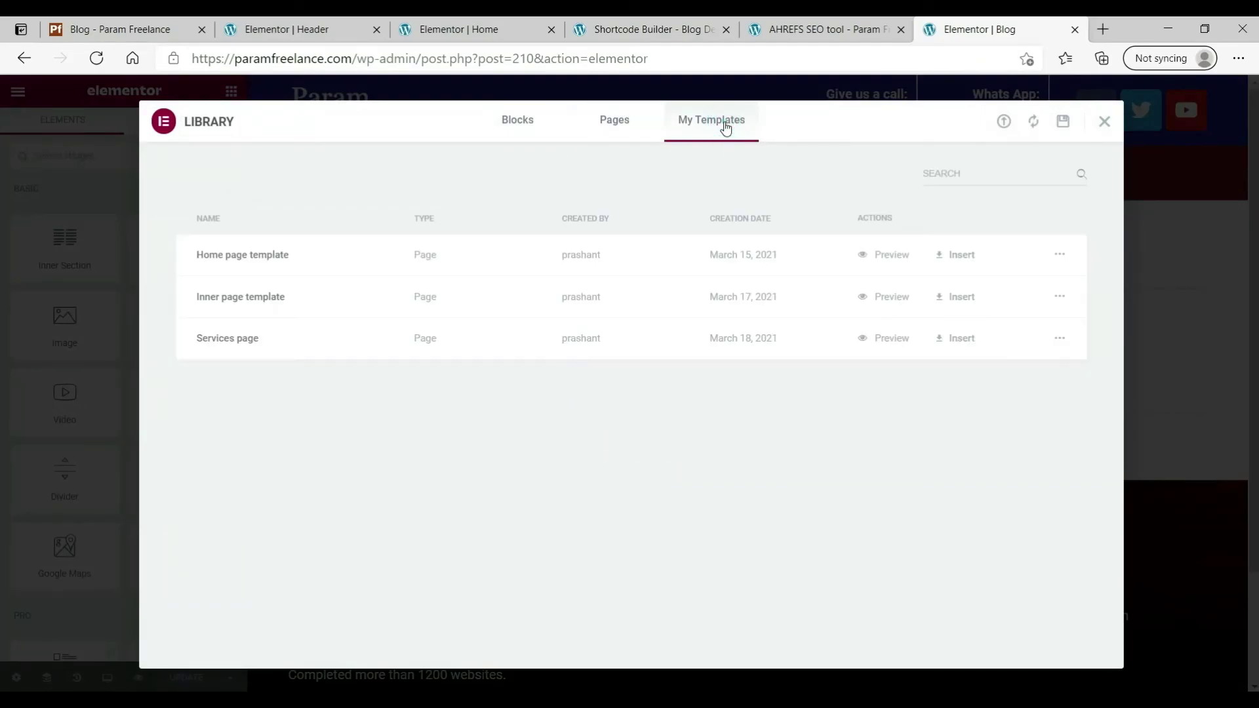
left_click(967, 306)
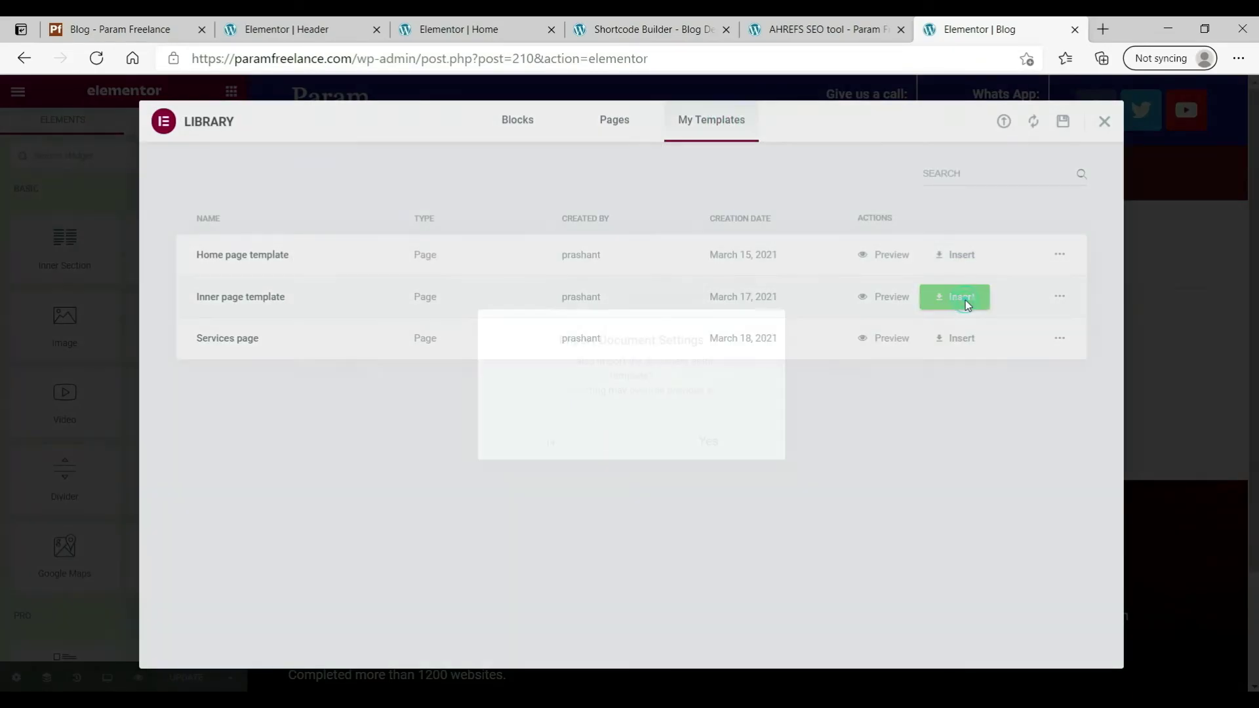
left_click(710, 448)
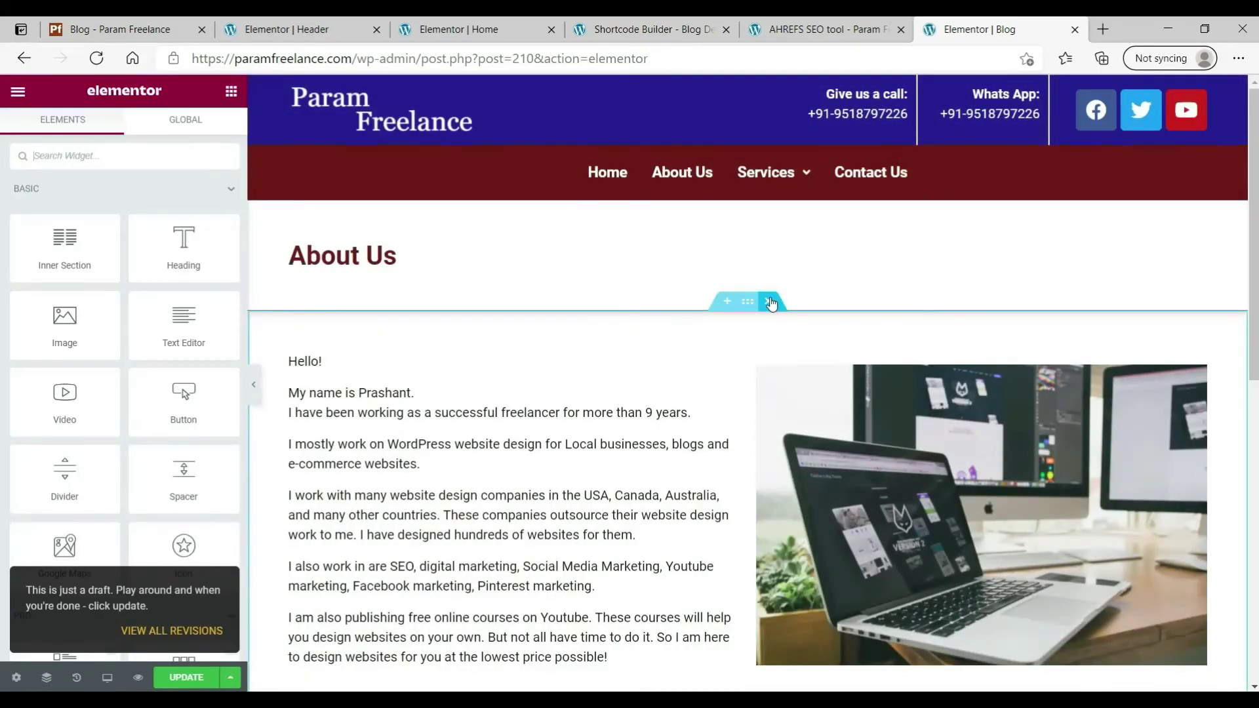
- Delete the template's text-and-image section and change the "About Us" page heading to "Blog"
left_click(769, 302)
left_click(377, 259)
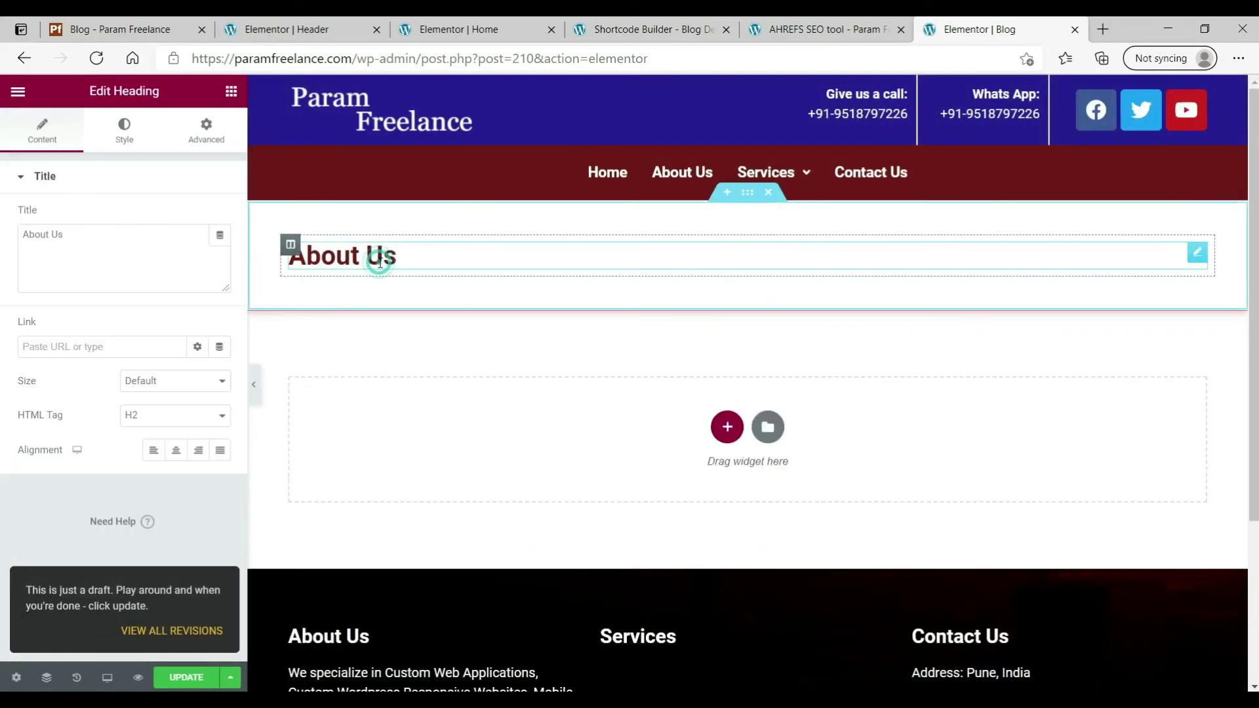
triple_click(43, 260)
type("Blog")
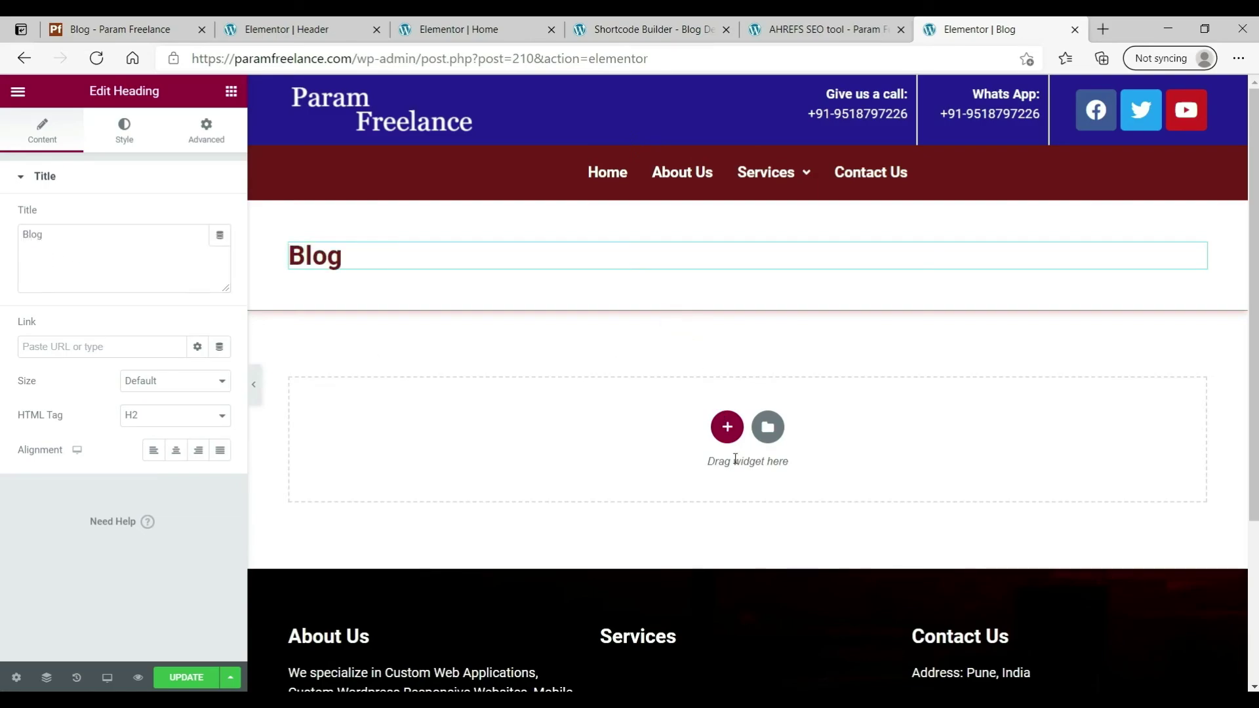
- Add a single-column section below the Blog heading with unlinked padding of 40 px top and bottom, 0 right and left
left_click(727, 427)
left_click(538, 468)
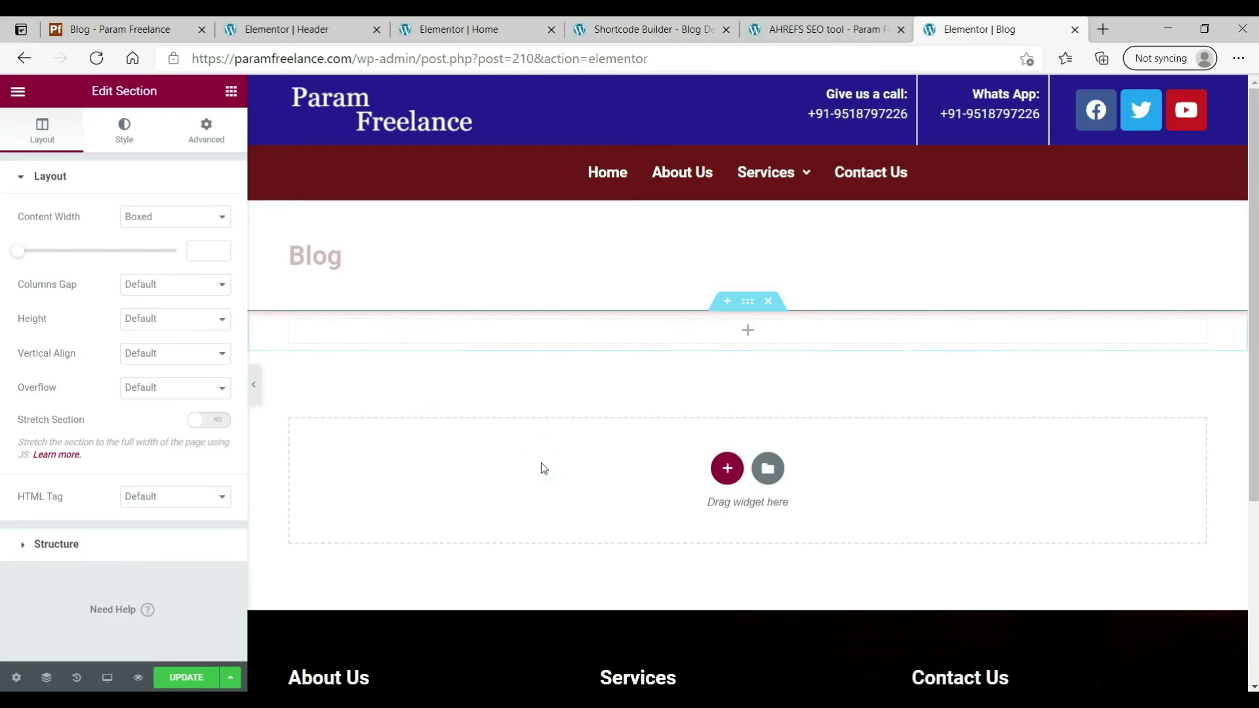
left_click(204, 131)
left_click(35, 309)
type("40")
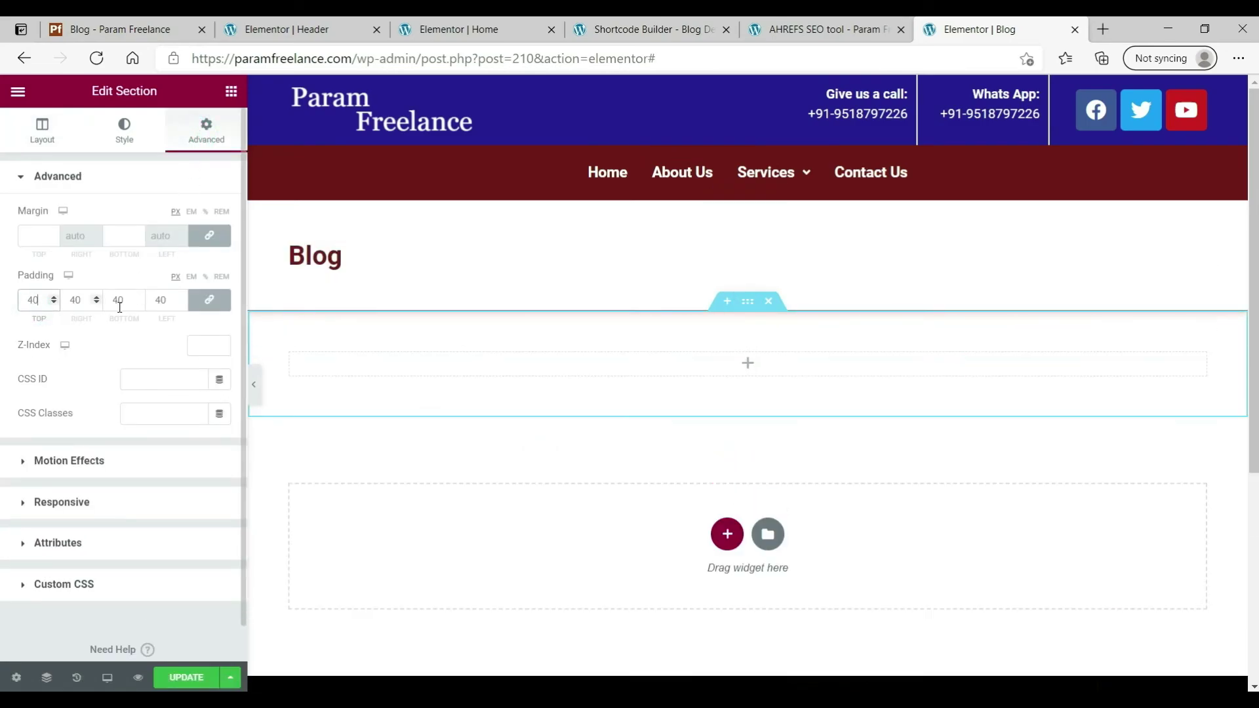
left_click(200, 302)
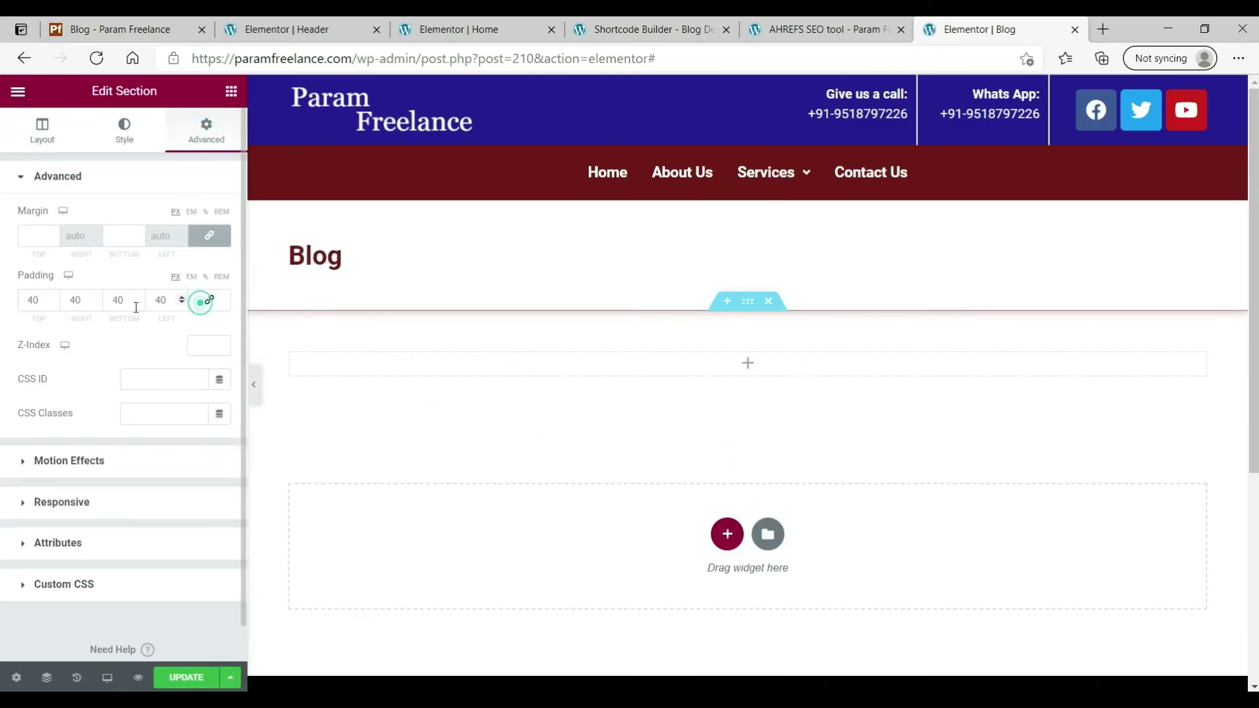
left_click(74, 301)
type("1")
double_click(159, 301)
type("0")
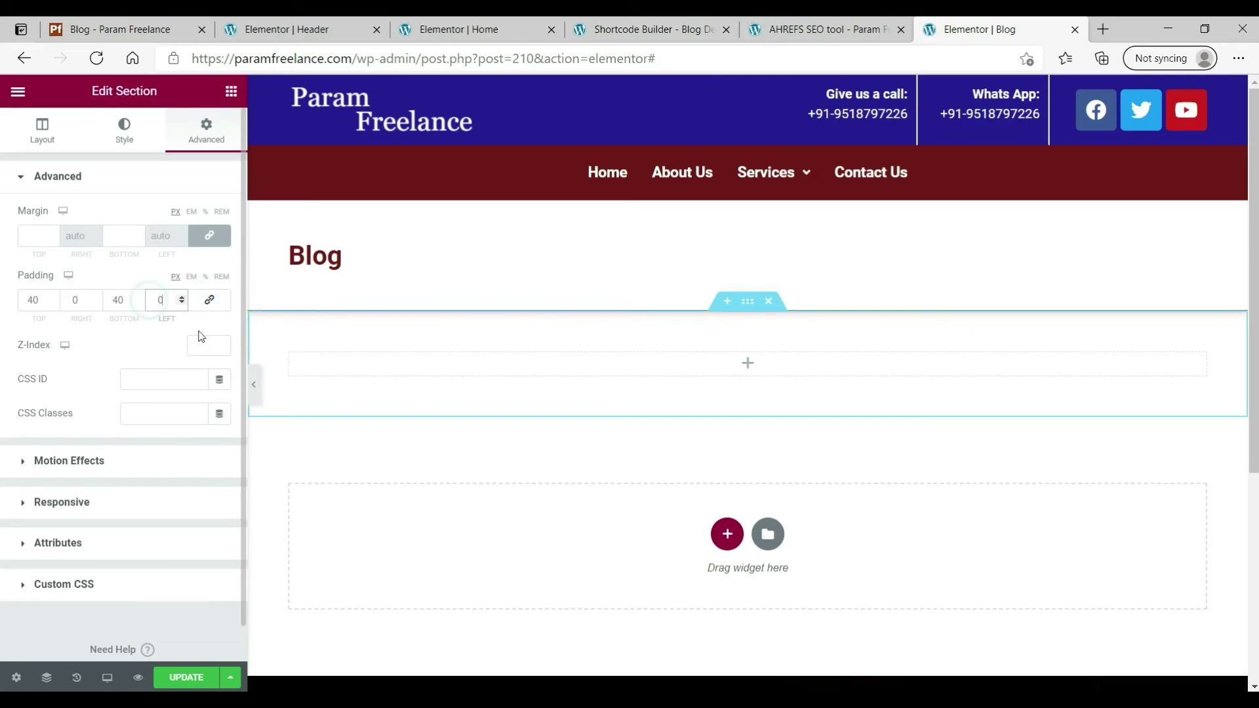
- Place a Shortcode widget in the empty section with [bdp_post design="design-2" grid="2"] and update the page
left_click(714, 367)
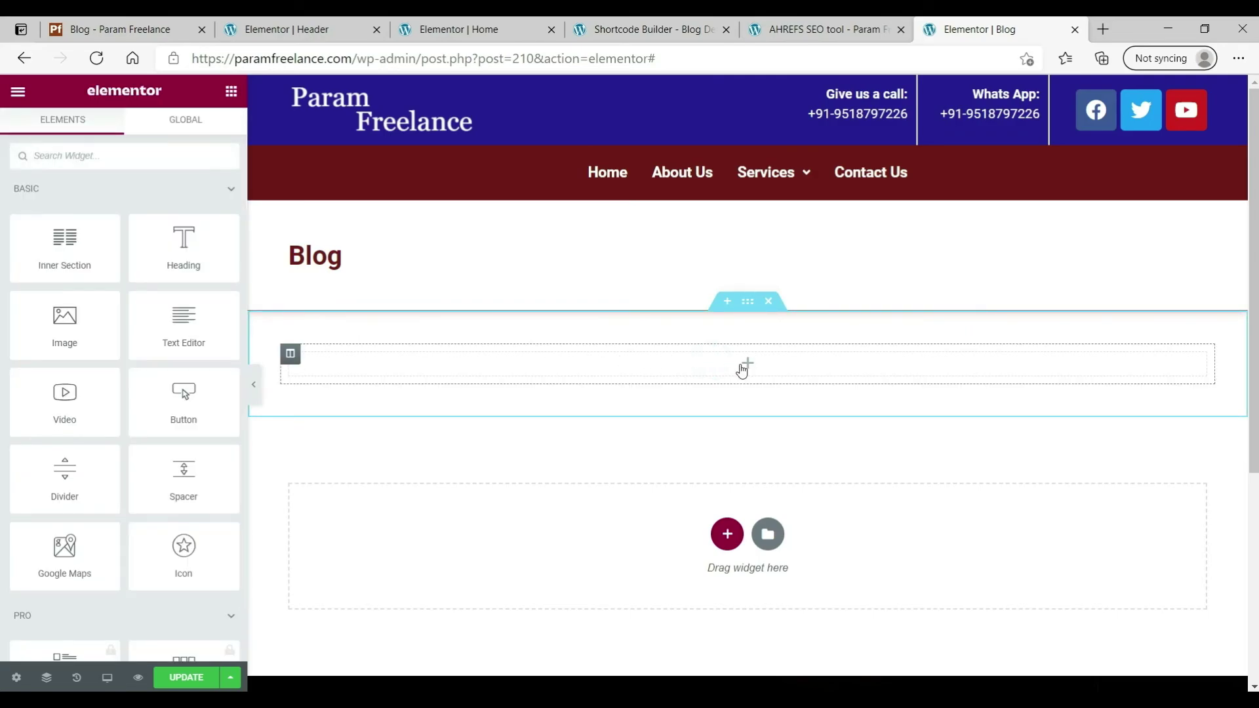
left_click(52, 152)
type("sh")
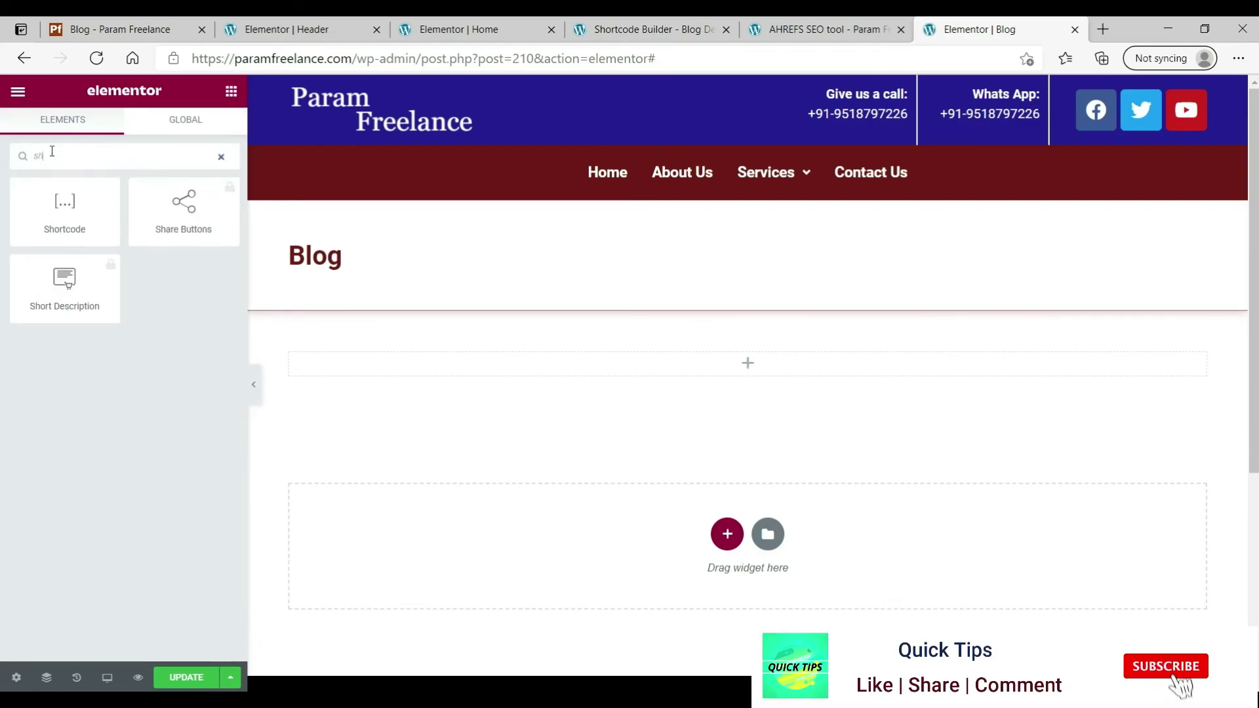
type("ort")
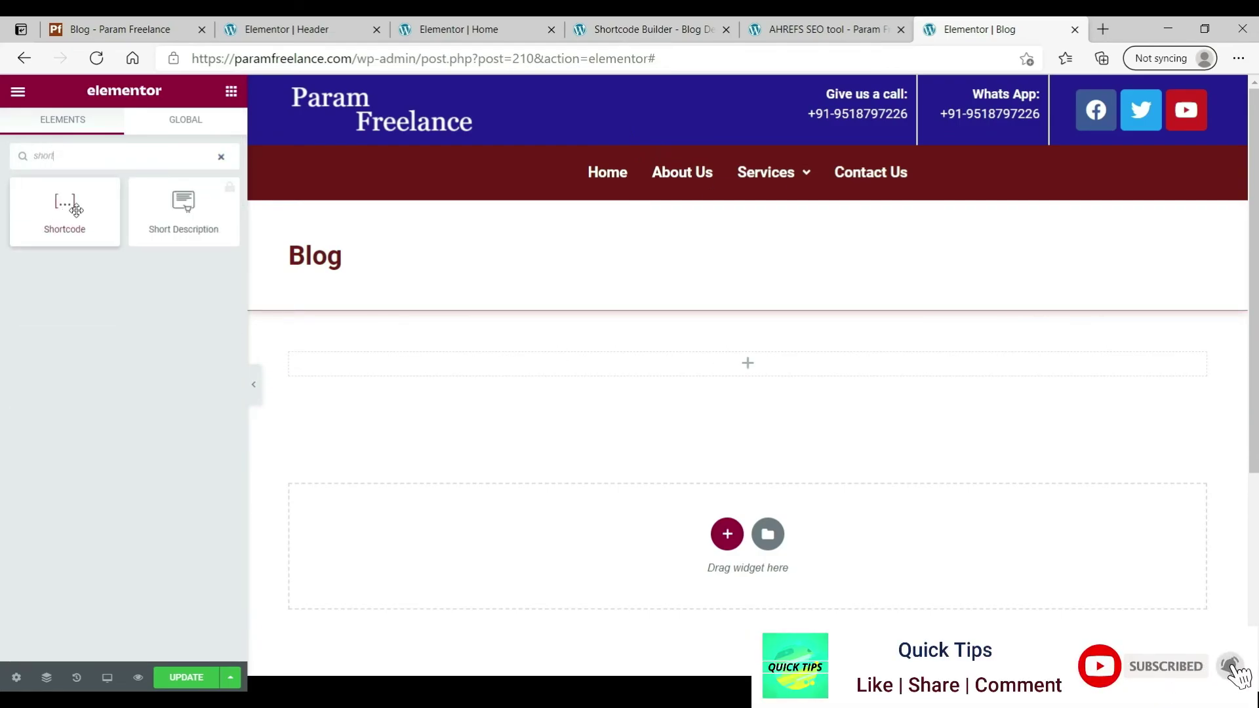
left_click_drag(76, 210, 541, 365)
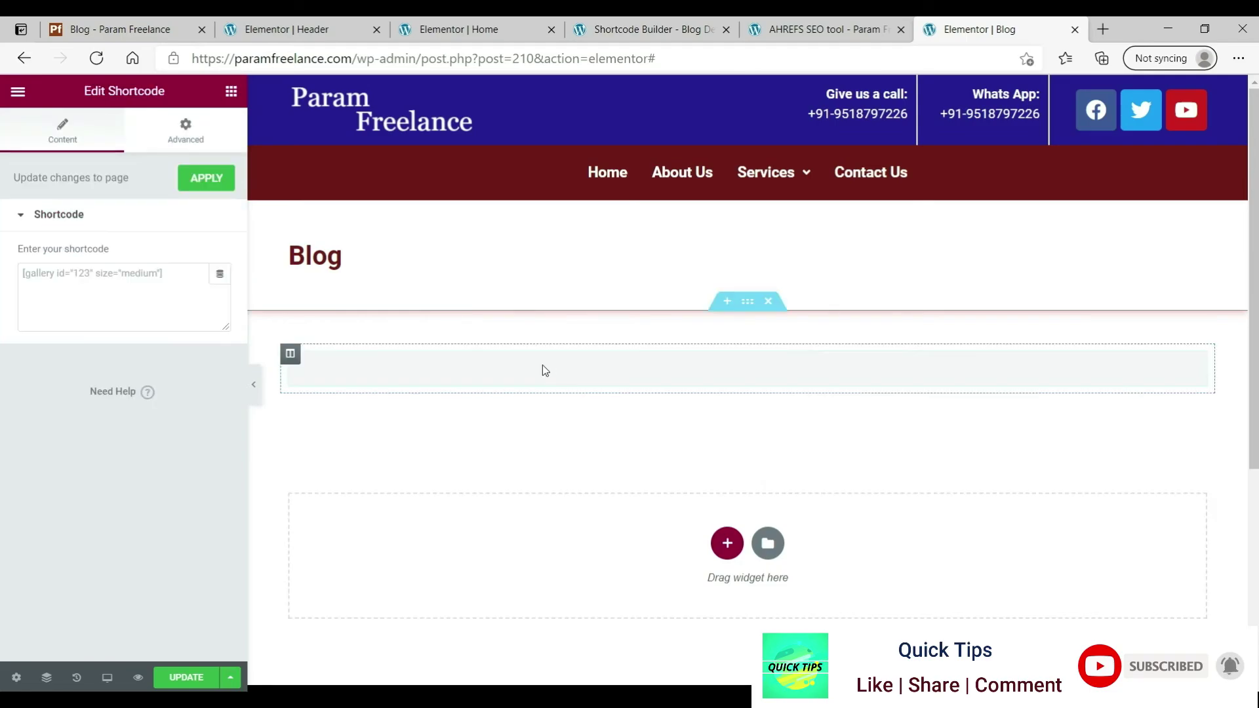
left_click(105, 285)
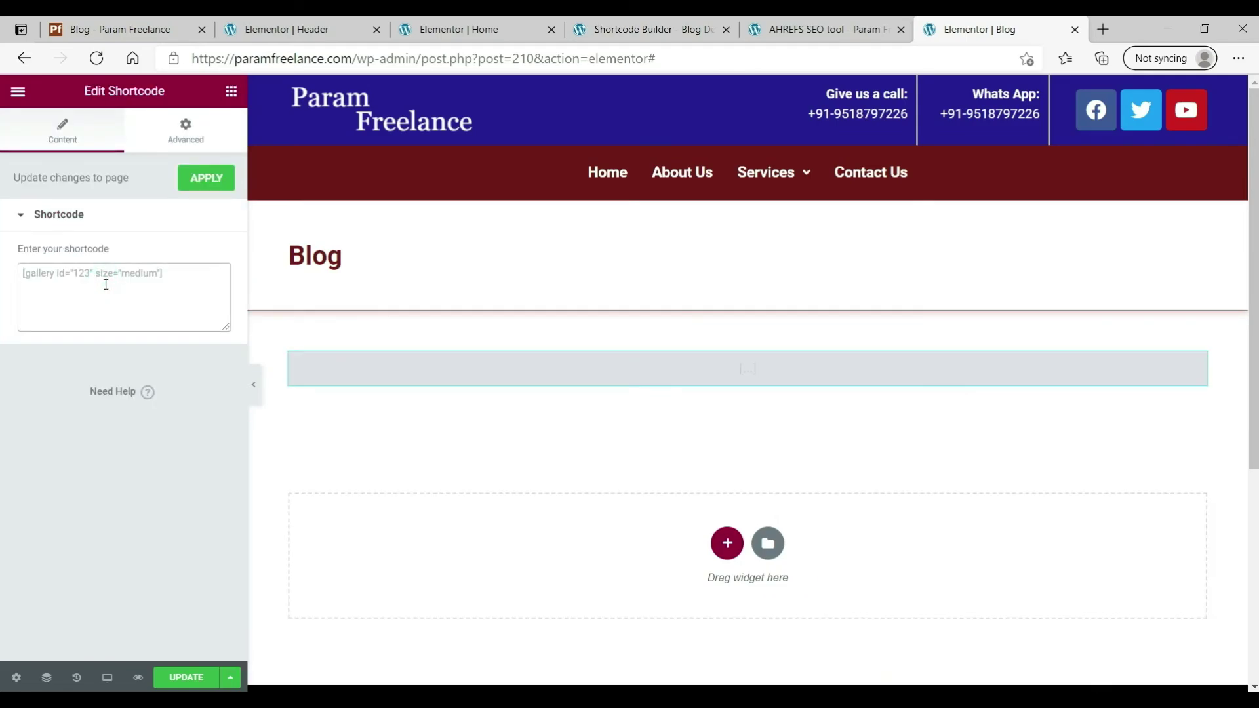
type("[bdp_post design=\"design-2\" grid=\"2\"]")
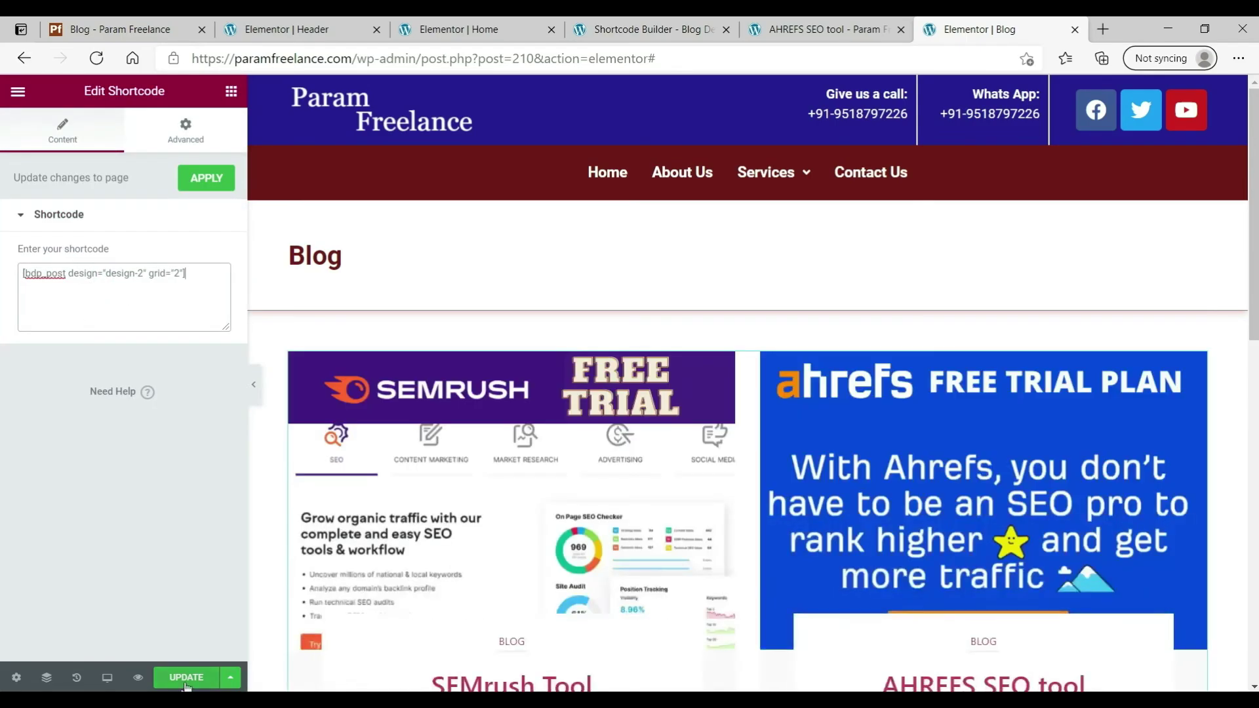
left_click(186, 682)
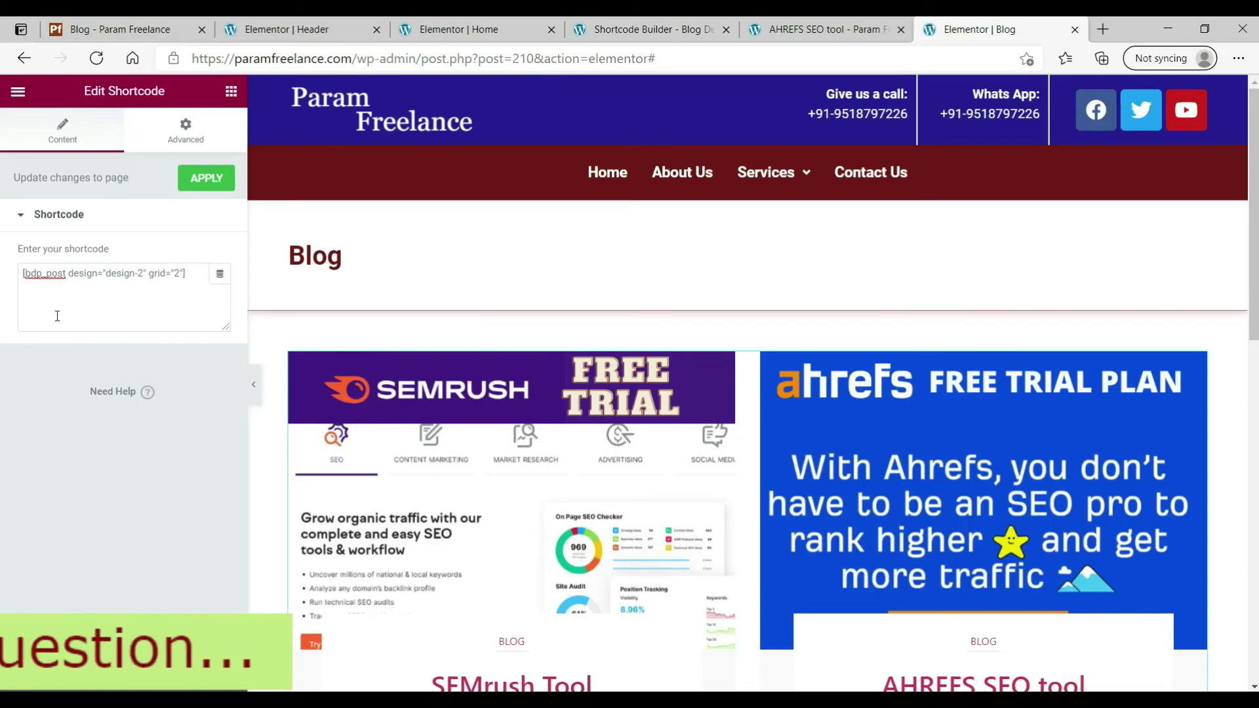
- View the live Blog page in a new tab and check the heading and the two-column post grid
left_click(18, 90)
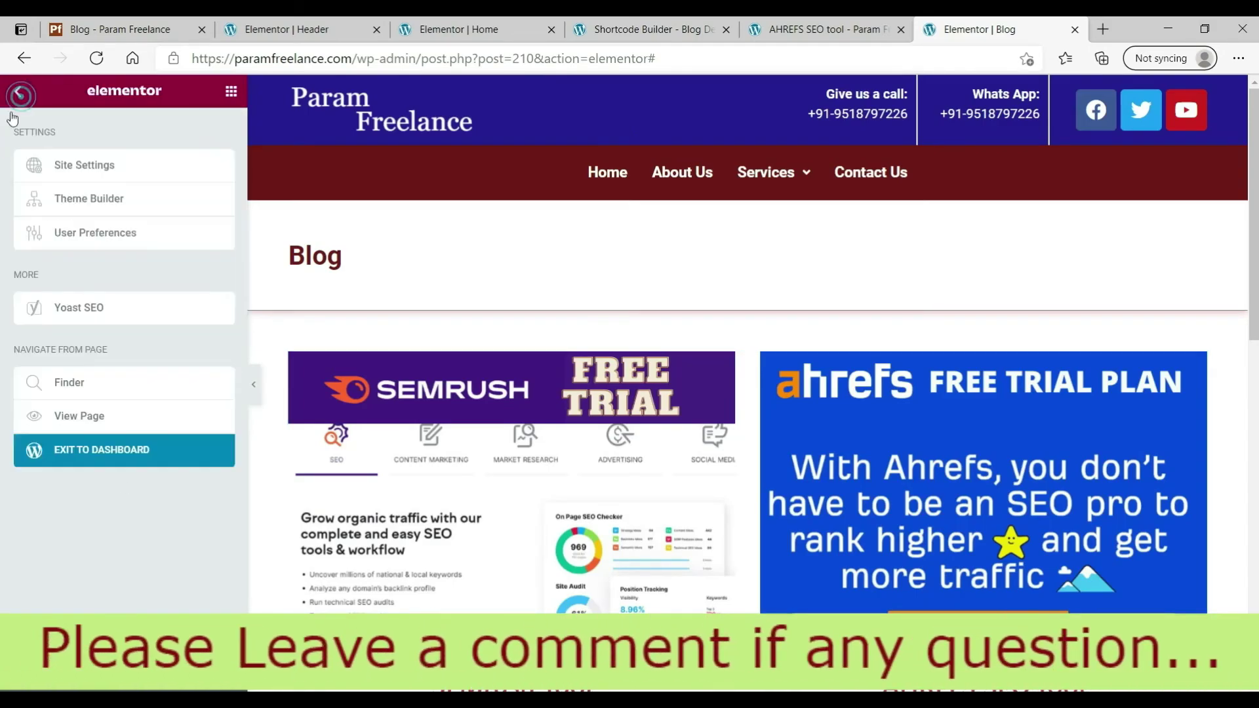
right_click(87, 427)
left_click(124, 435)
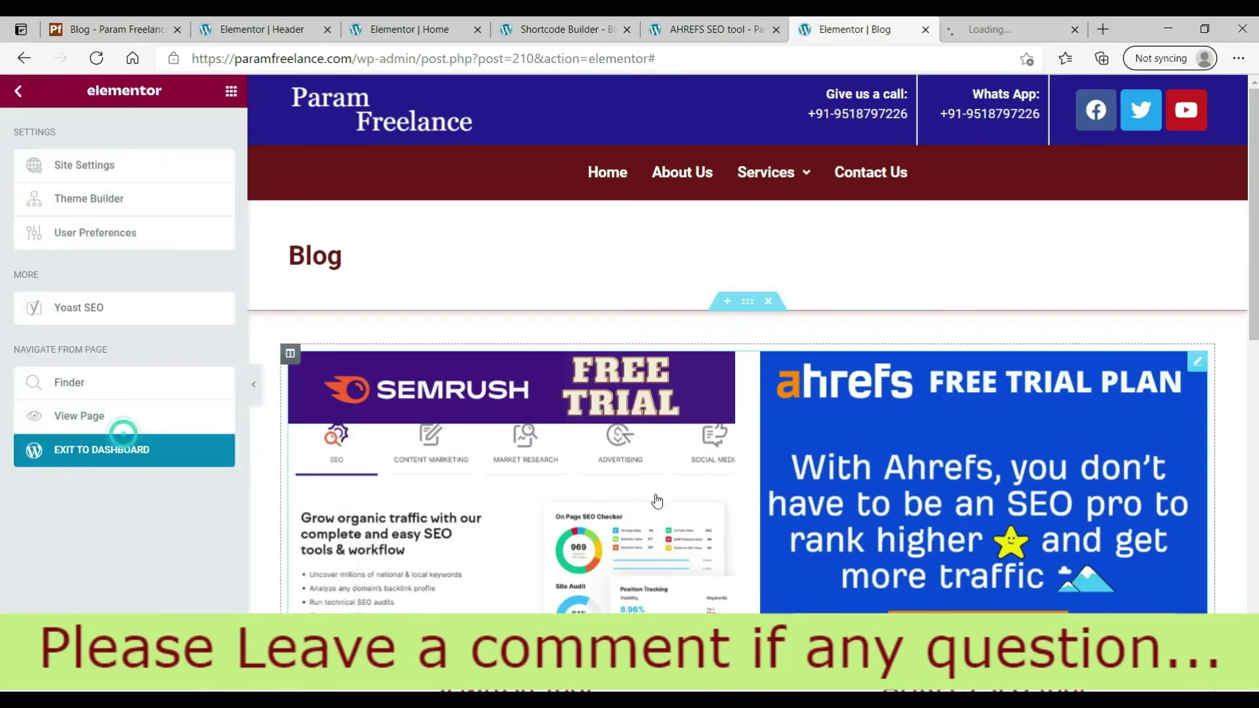
left_click(986, 29)
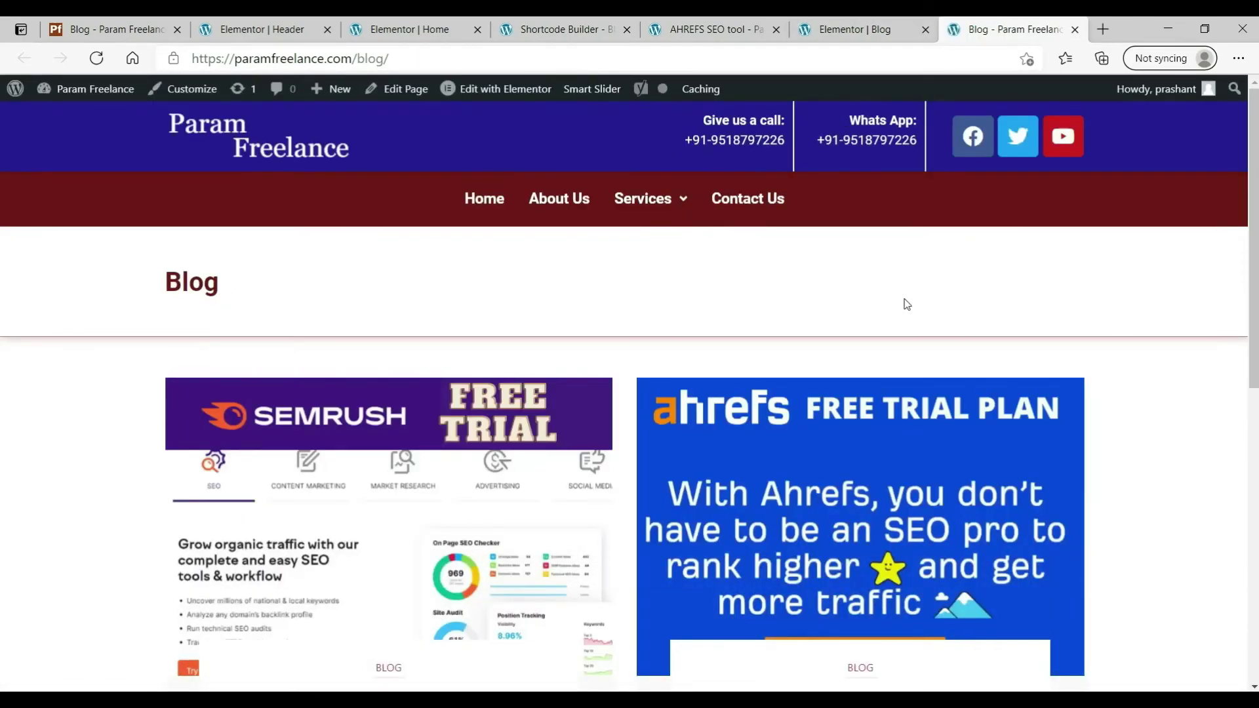
scroll(907, 304, "down", 7)
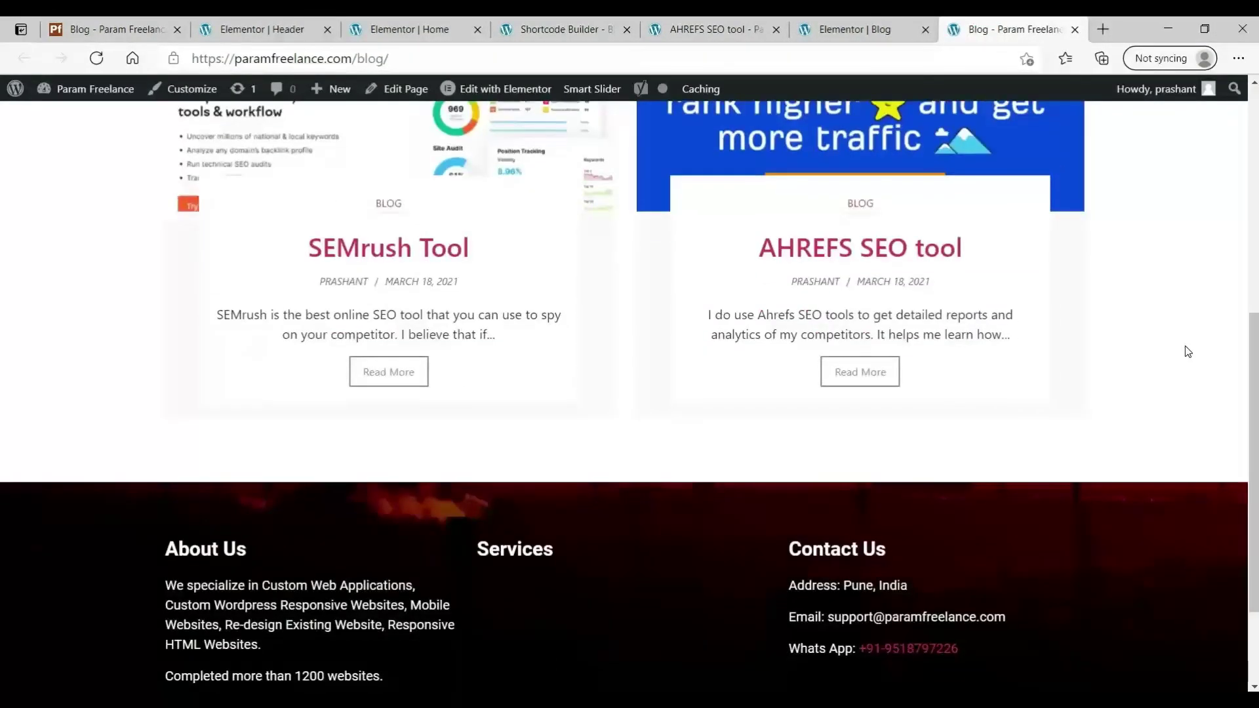
scroll(1181, 354, "up", 4)
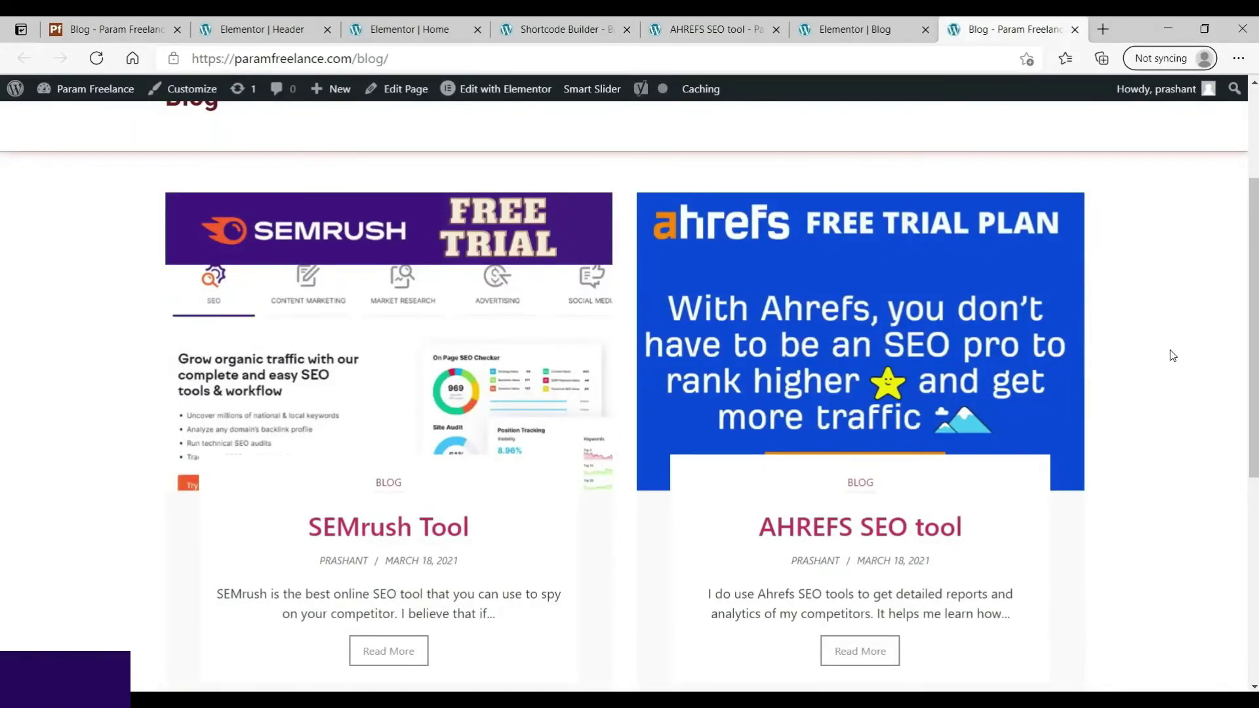
scroll(1172, 354, "up", 1)
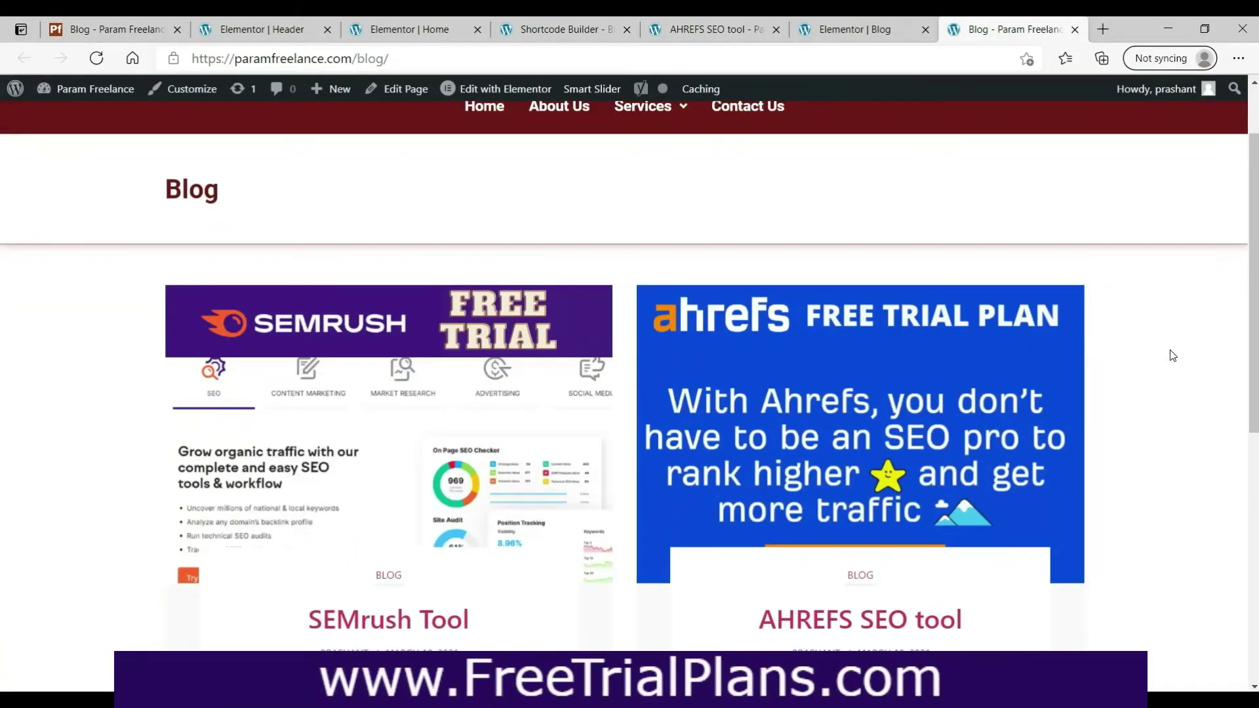
scroll(1172, 355, "down", 4)
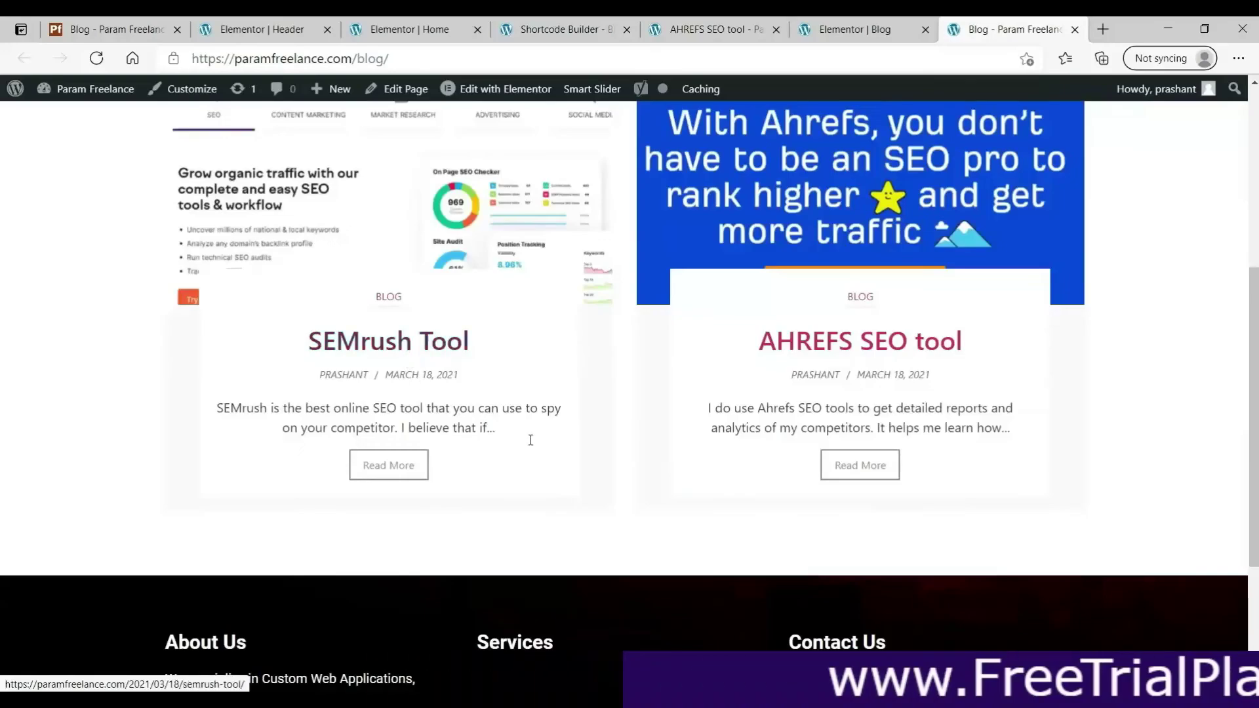
scroll(914, 428, "up", 2)
scroll(634, 406, "up", 4)
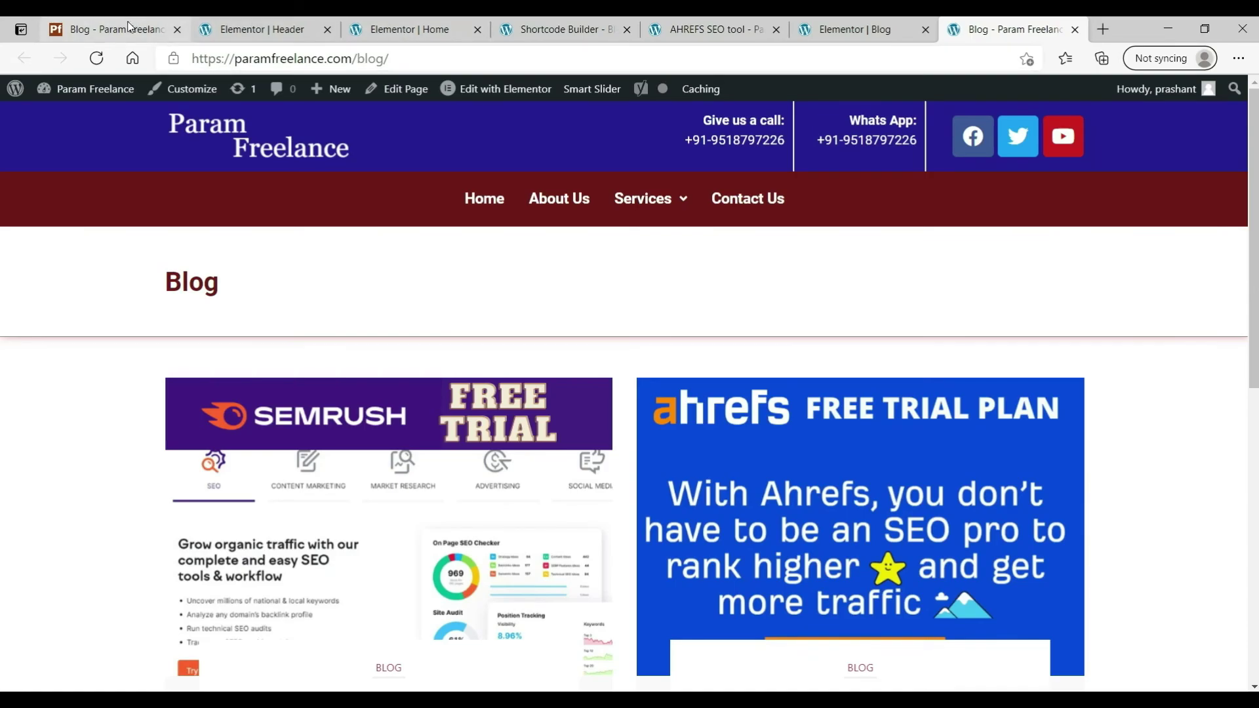
- Return to the WordPress dashboard and open the site's menu editor under the Appearance settings
left_click(575, 30)
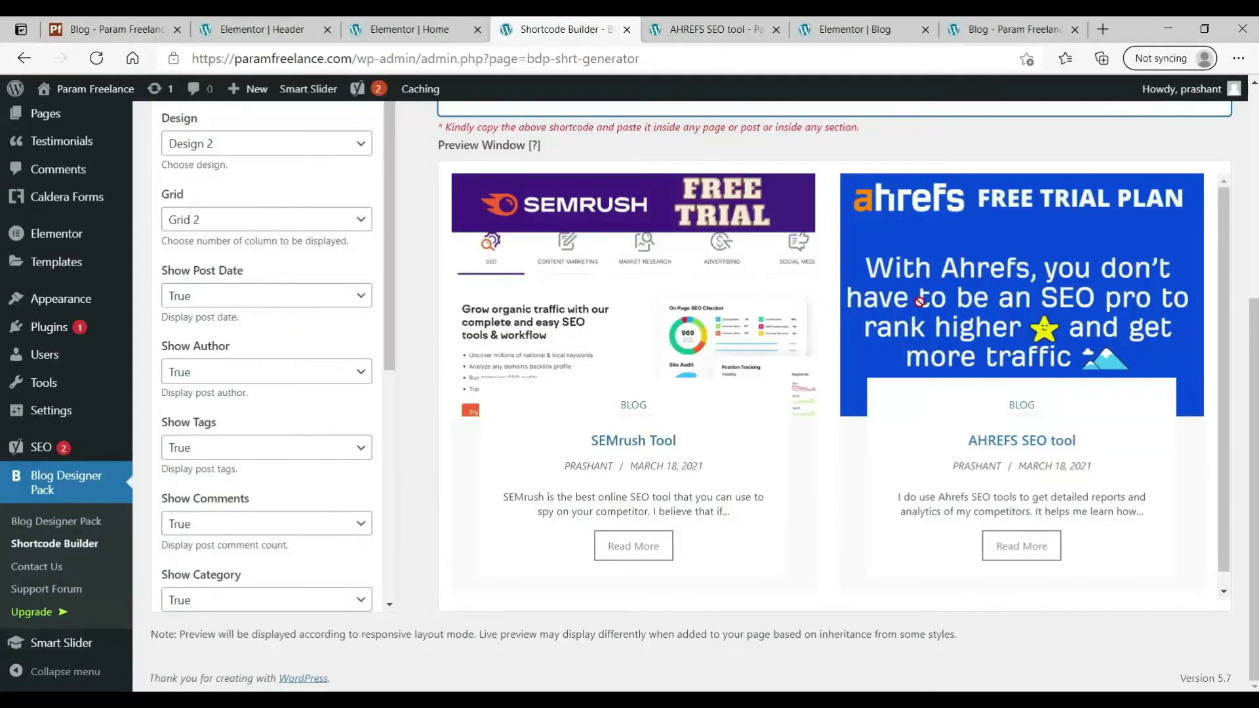
scroll(920, 302, "up", 5)
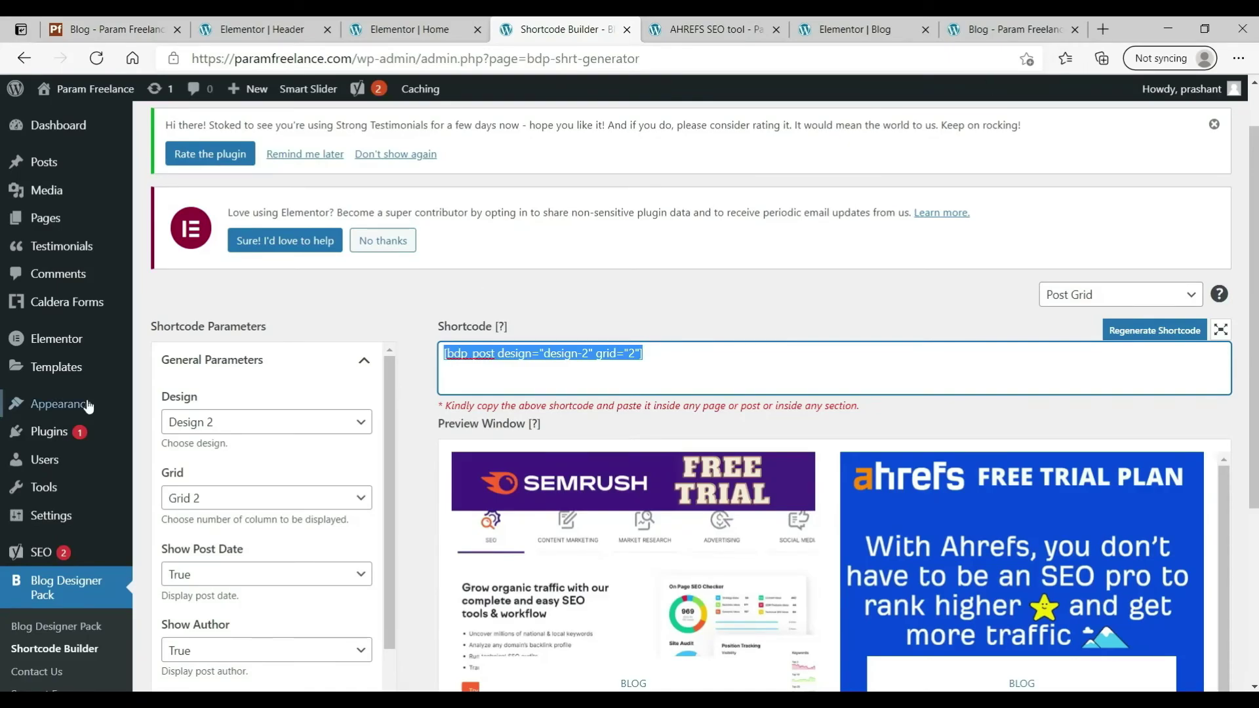
mouse_move(84, 405)
left_click(165, 475)
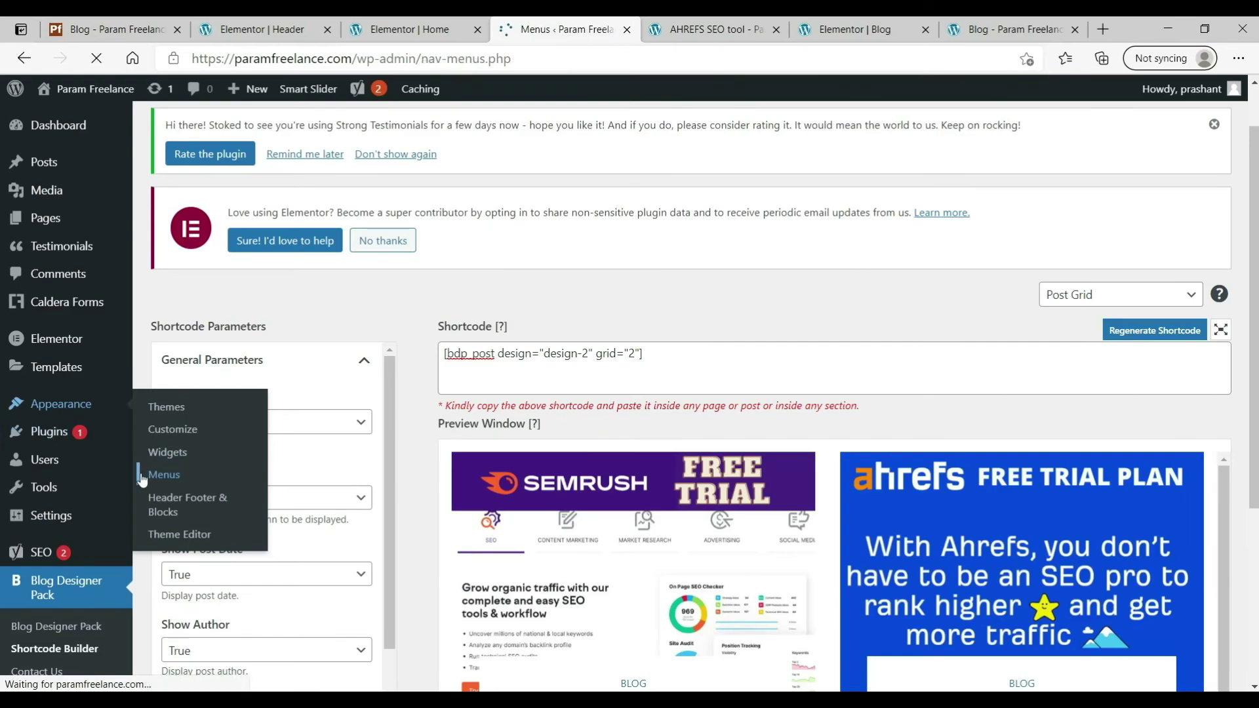
scroll(394, 348, "down", 3)
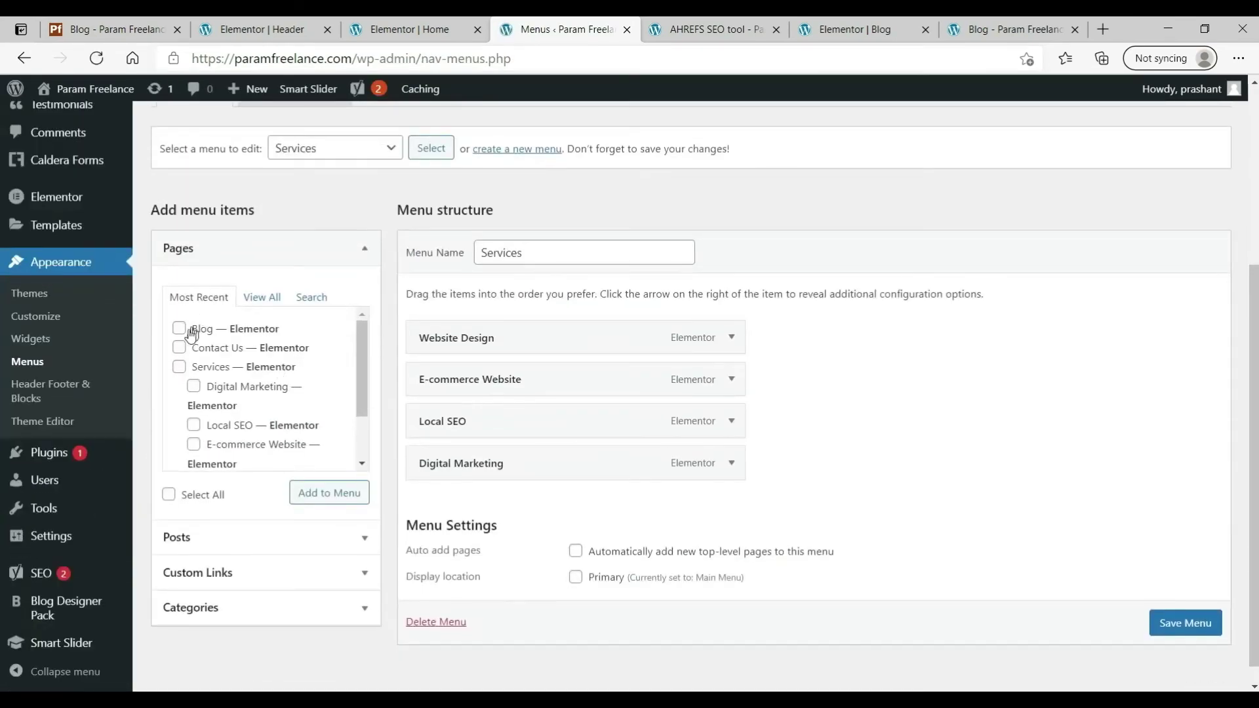
left_click(331, 491)
scroll(721, 452, "down", 1)
left_click(731, 443)
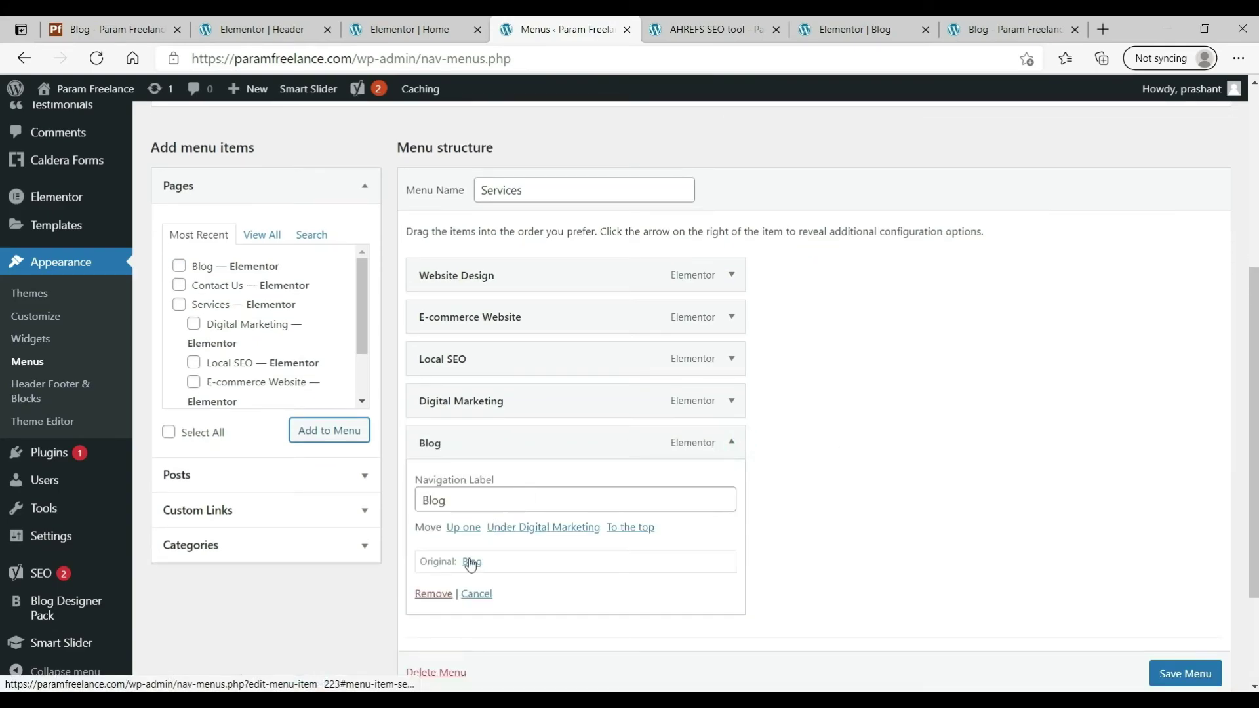
left_click(434, 593)
- Switch to editing Main Menu (Primary), discarding the Services menu changes, then add the Blog page to it and save the menu
left_click(293, 126)
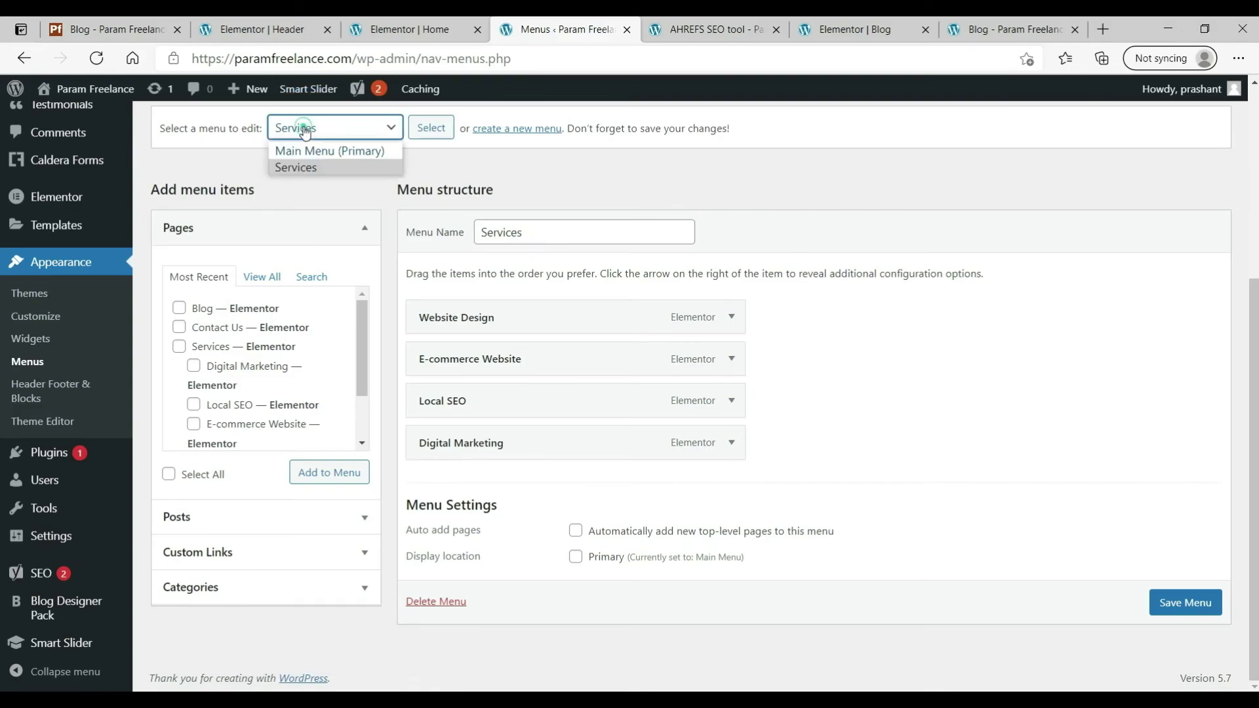
left_click(306, 156)
left_click(438, 129)
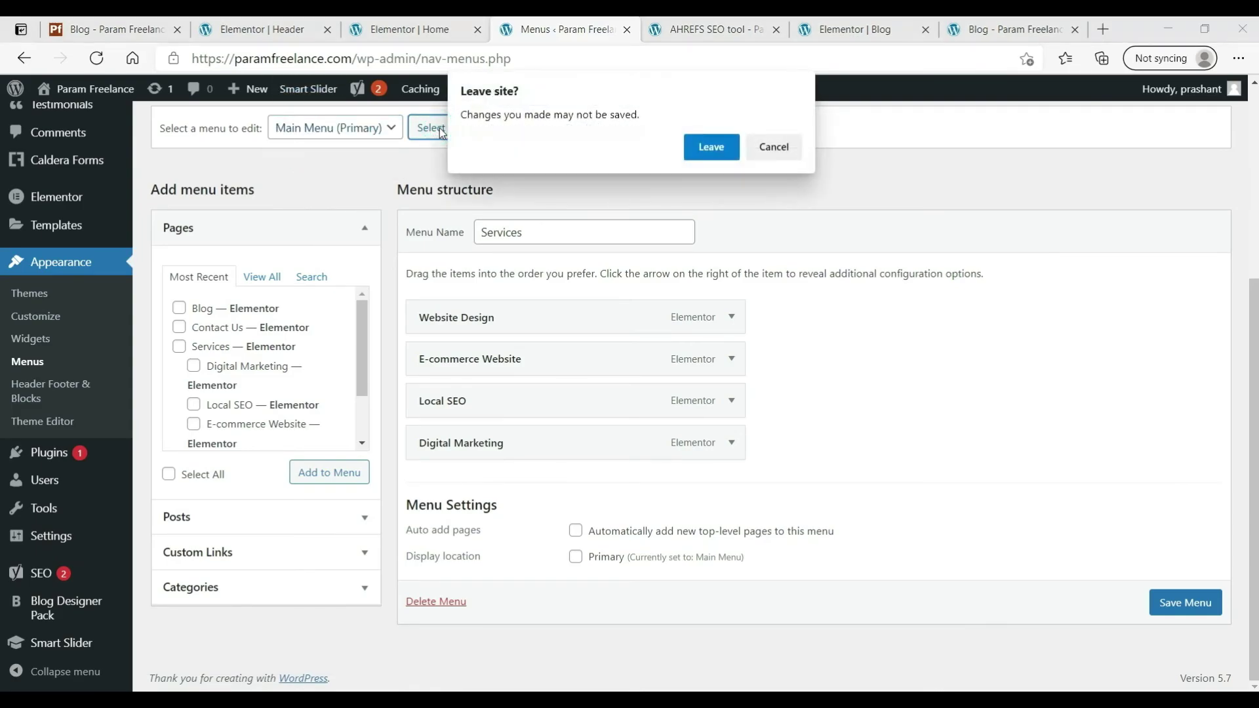
left_click(711, 147)
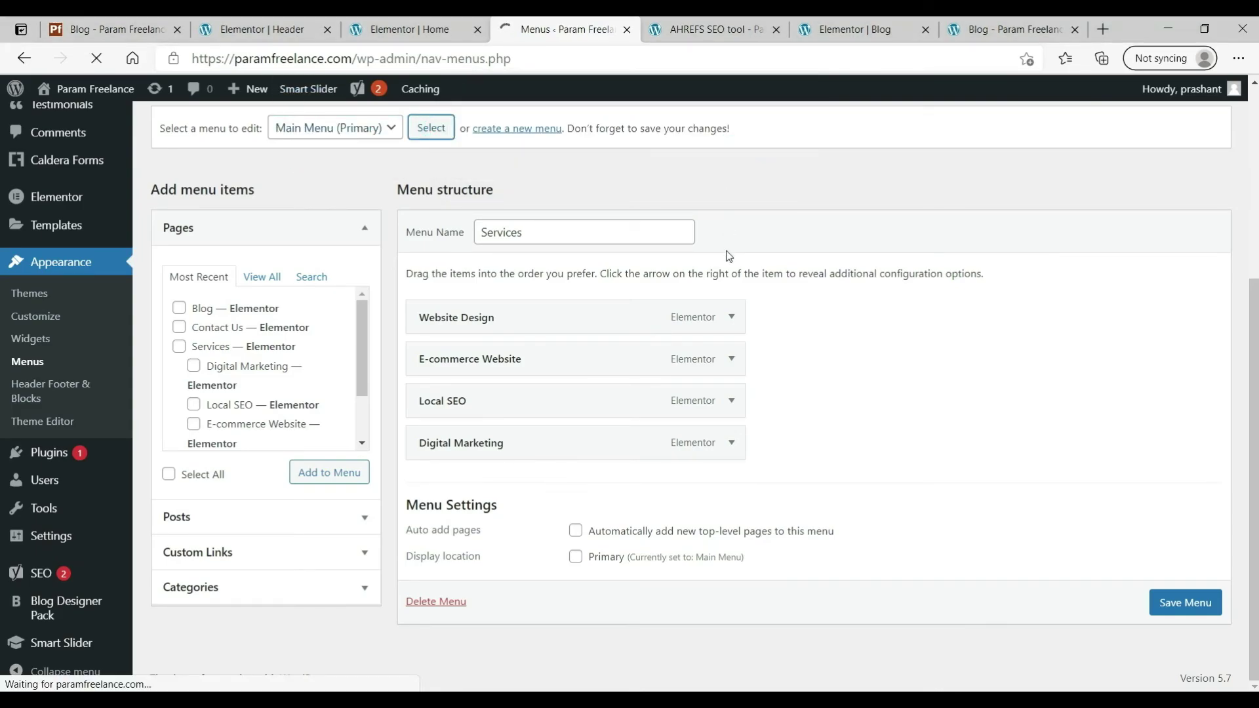
scroll(728, 256, "down", 7)
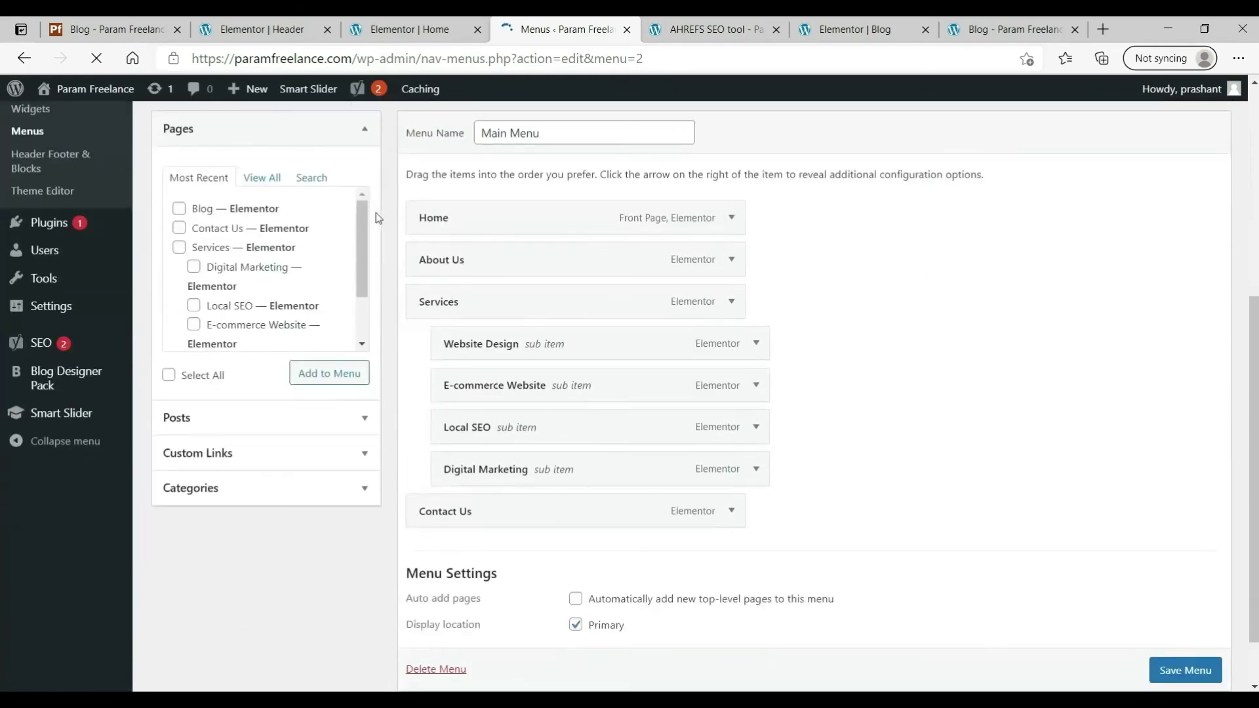
left_click(178, 230)
left_click(324, 393)
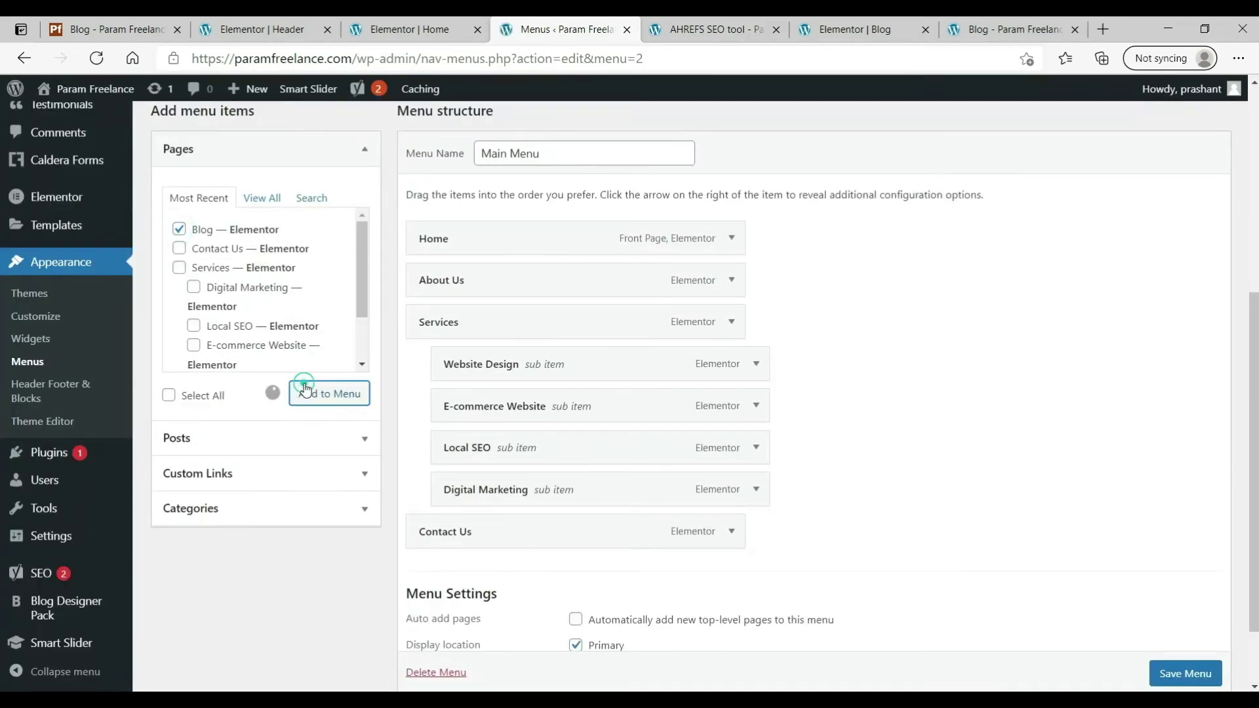
scroll(868, 420, "down", 2)
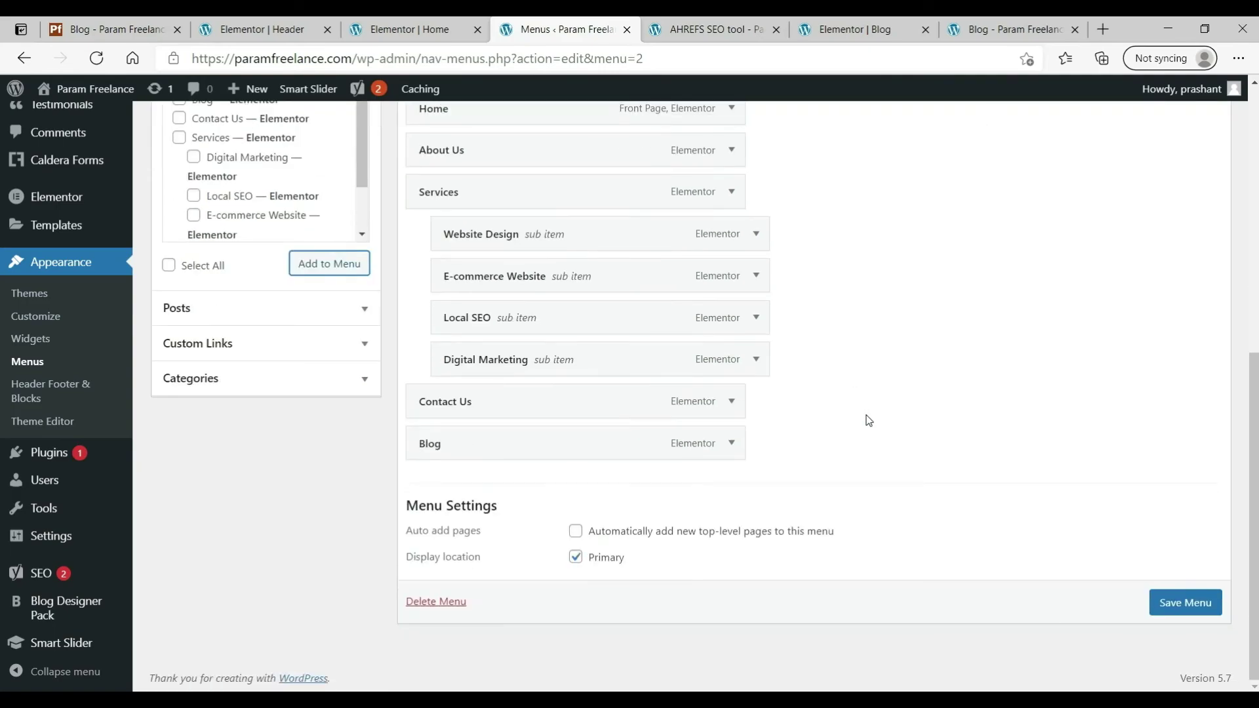
left_click(1187, 608)
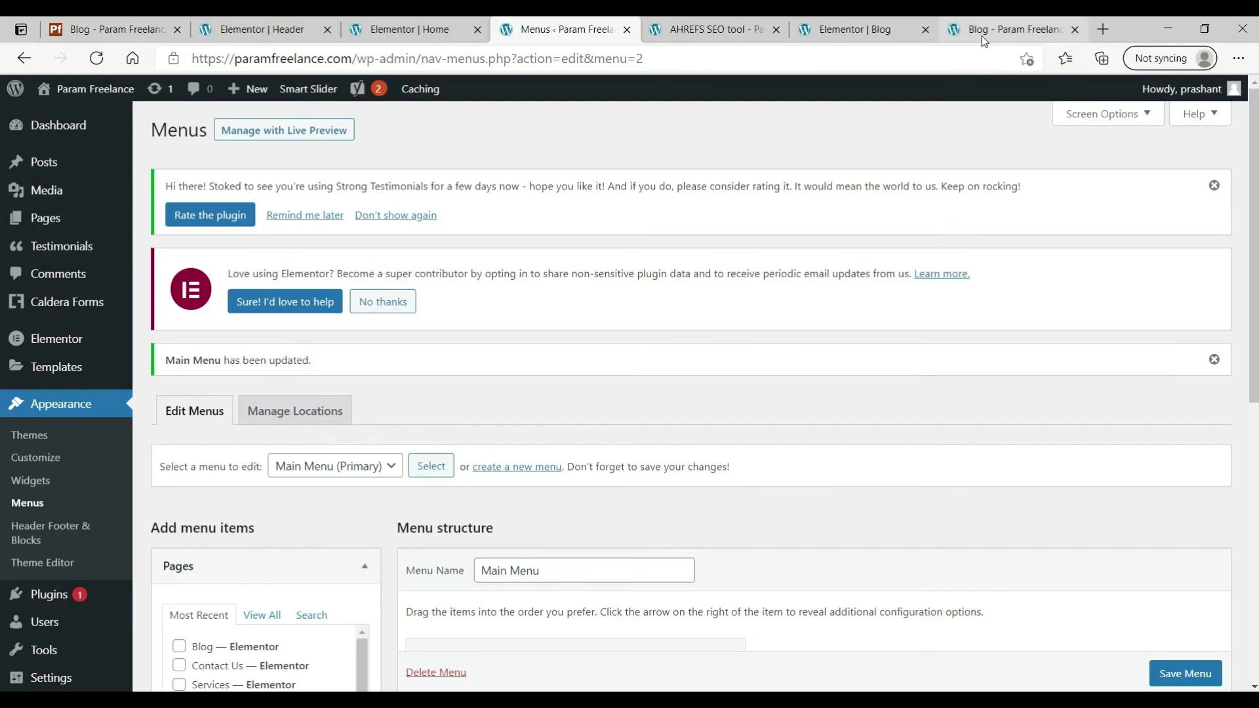
- Check the Blog entry in the live site's navigation and view the Contact Us and Website Design pages
left_click(983, 37)
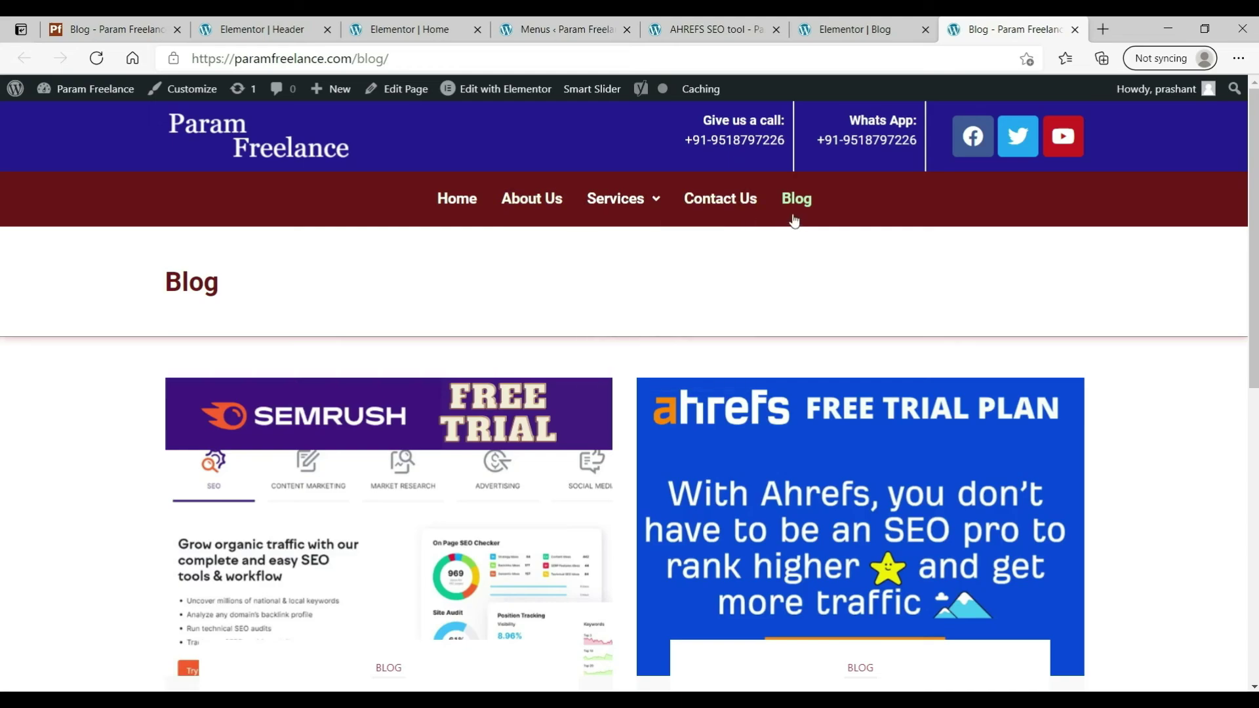
left_click(724, 208)
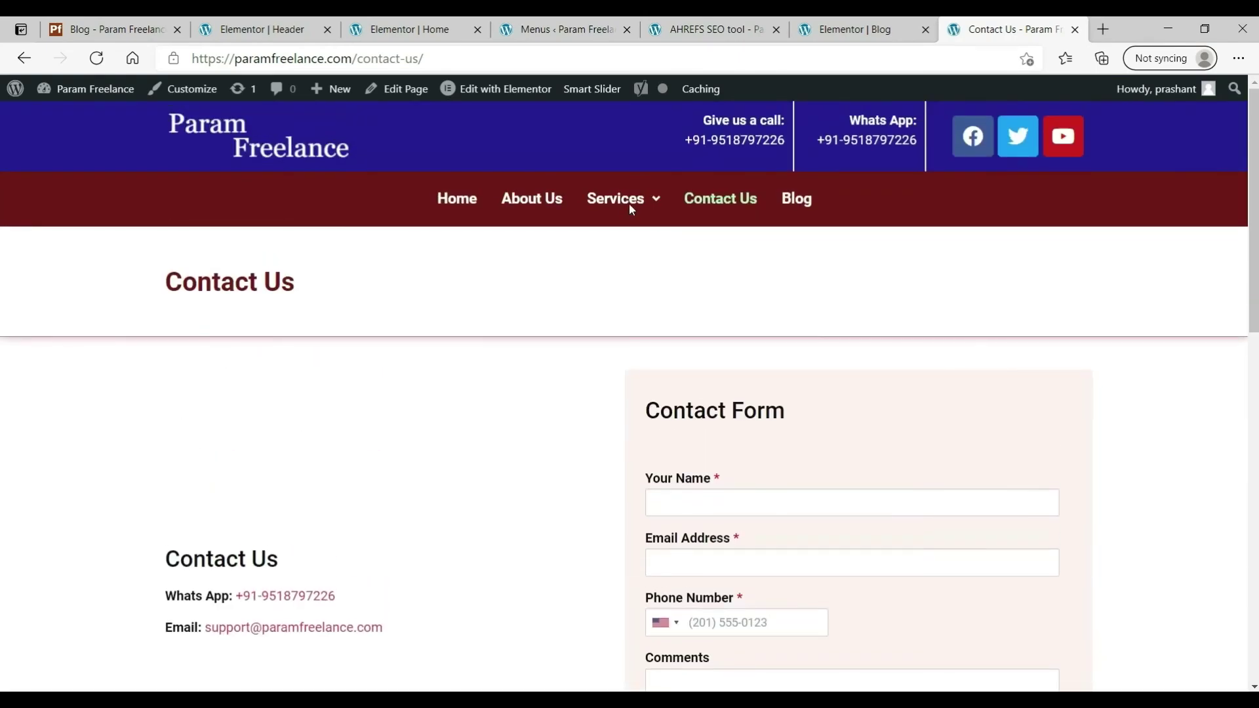
mouse_move(628, 203)
left_click(630, 247)
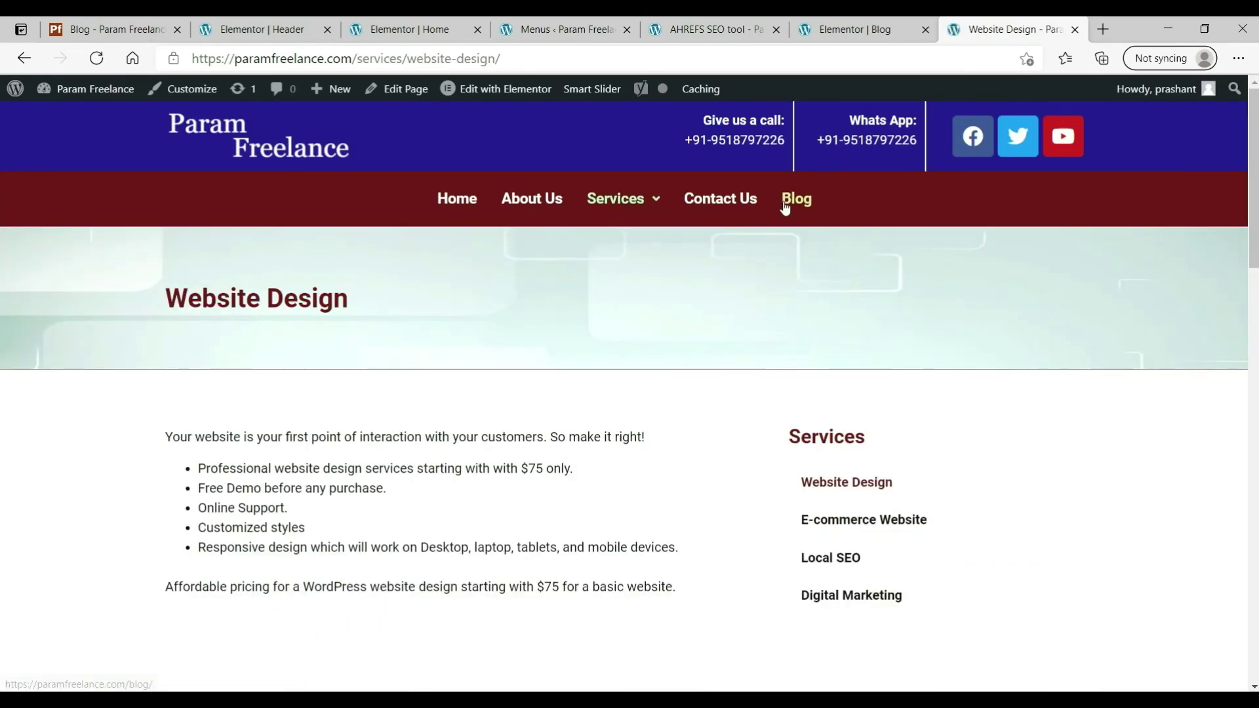
- Open the Blog page from the site navigation and read through its SEMrush Tool post
left_click(784, 203)
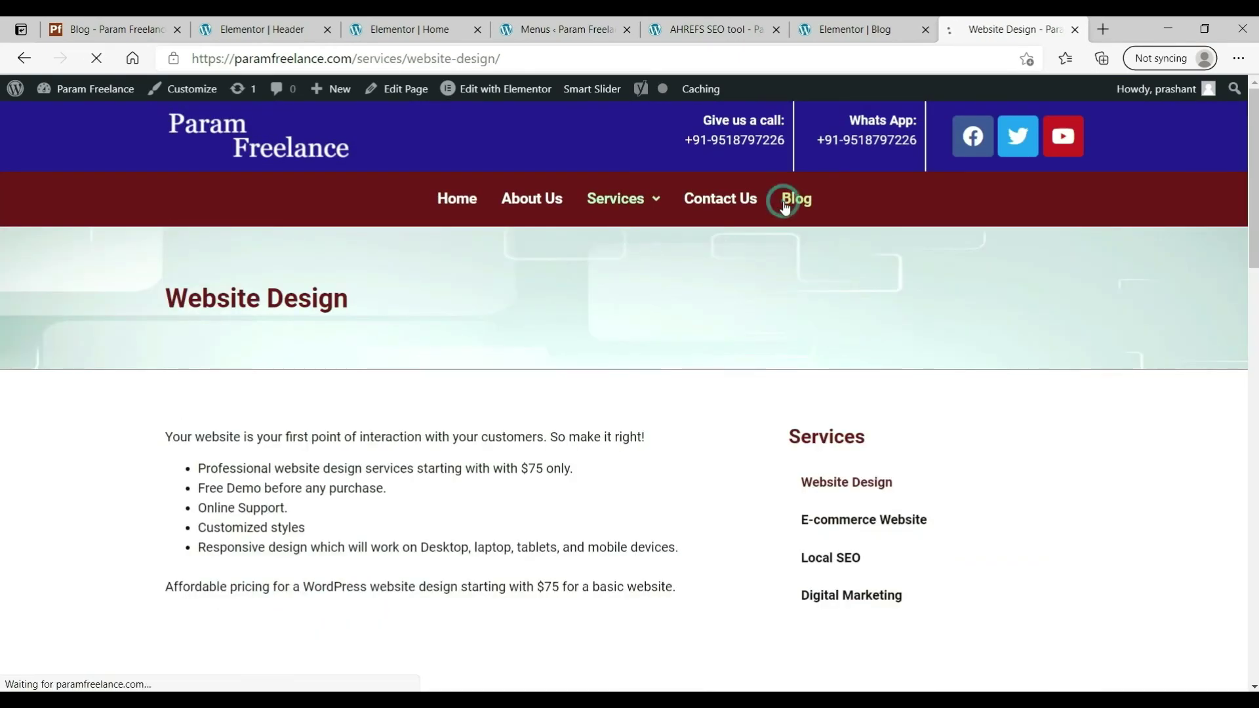
scroll(577, 216, "down", 3)
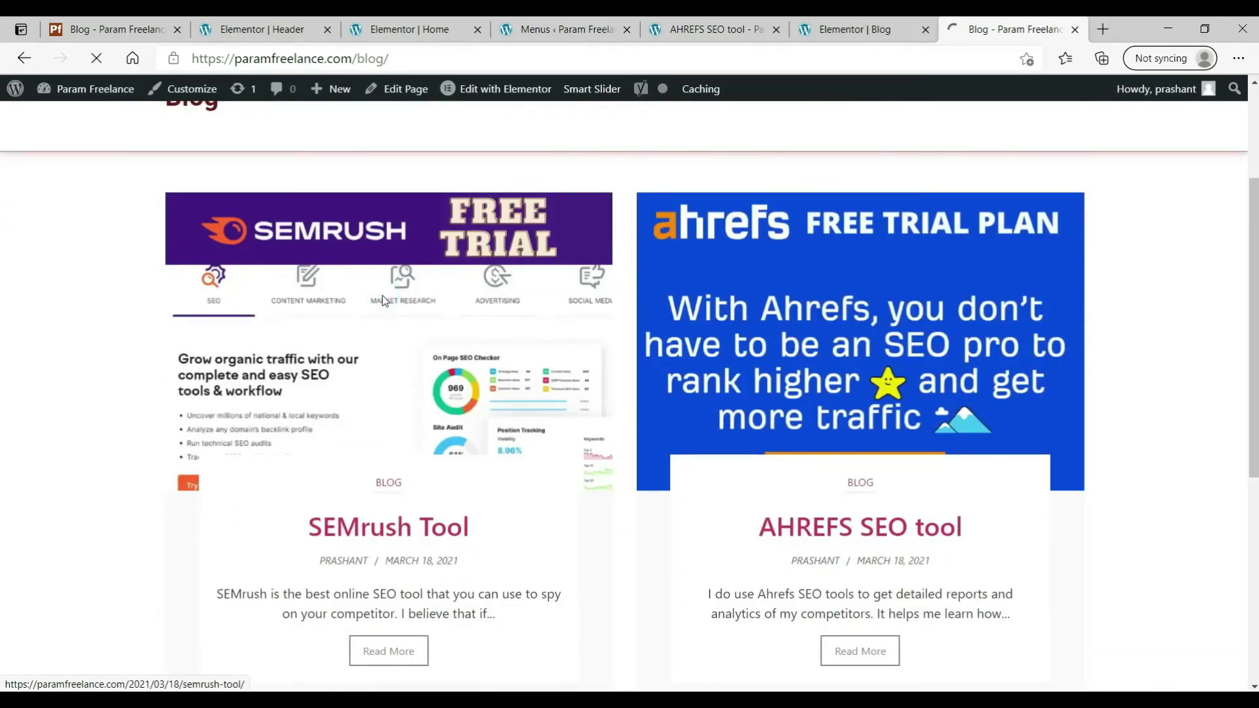
scroll(697, 296, "down", 2)
scroll(697, 296, "down", 4)
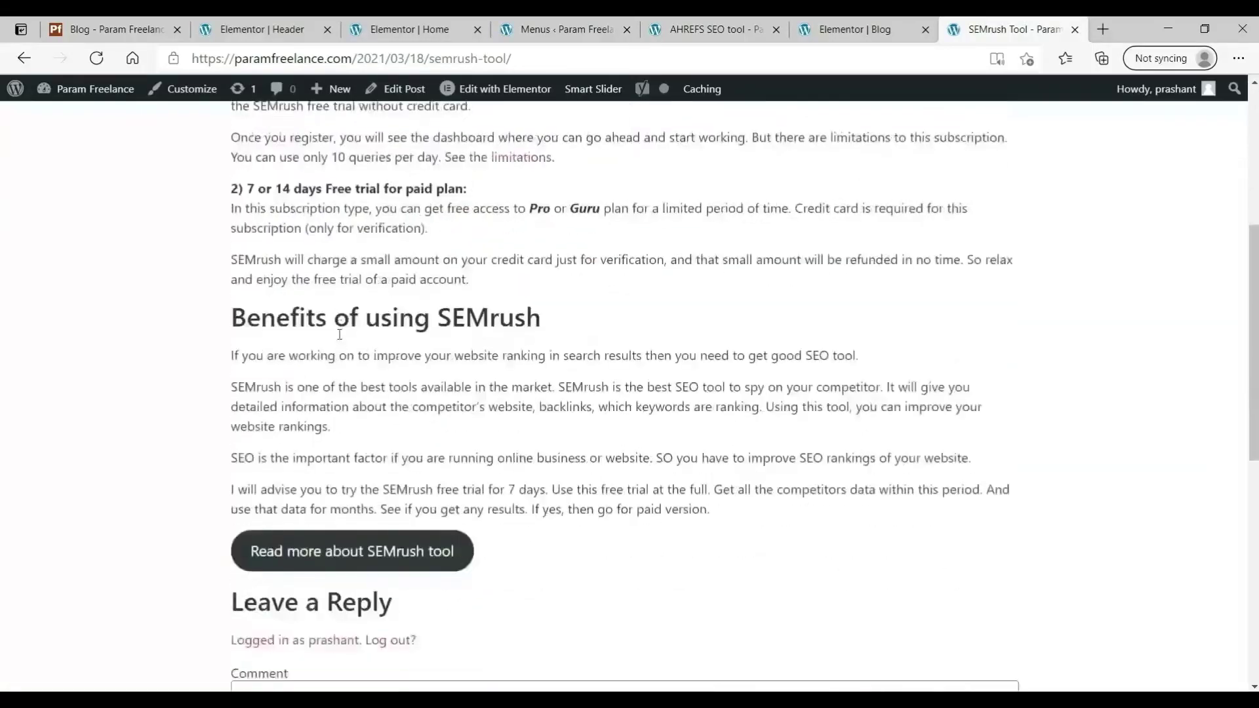
scroll(339, 335, "up", 8)
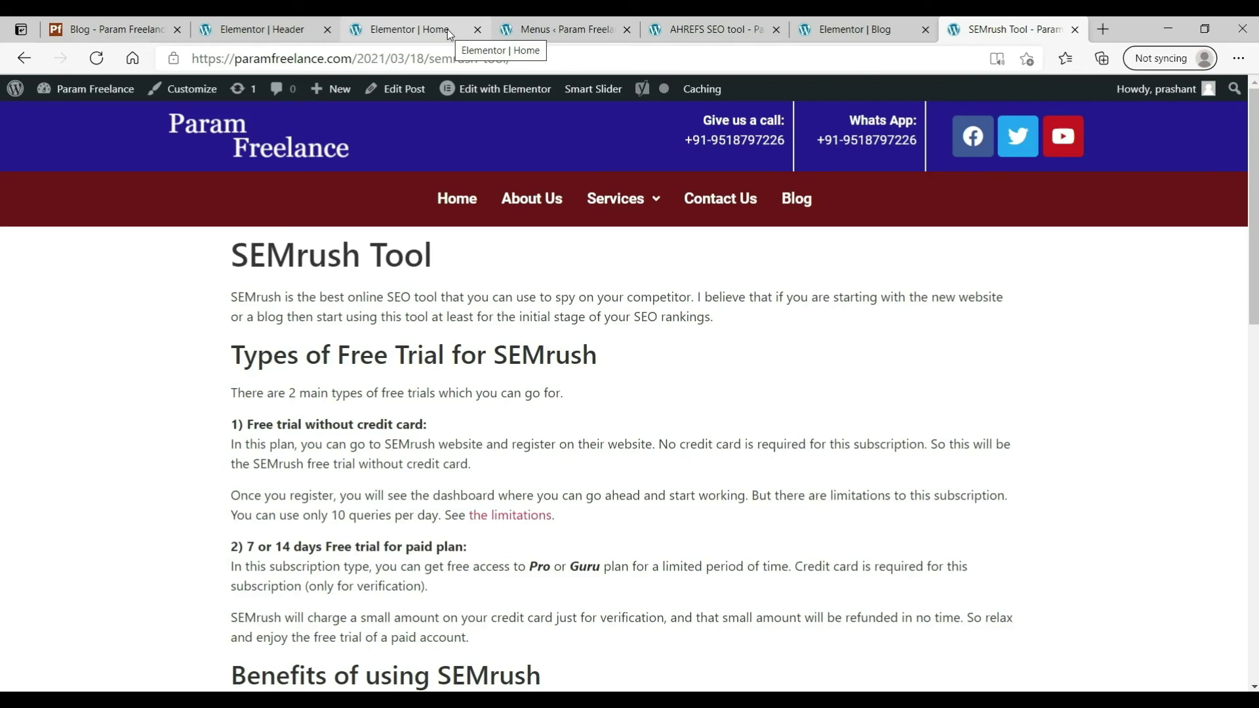
- View the live Home page and look over its slider and the banner below it
left_click(457, 198)
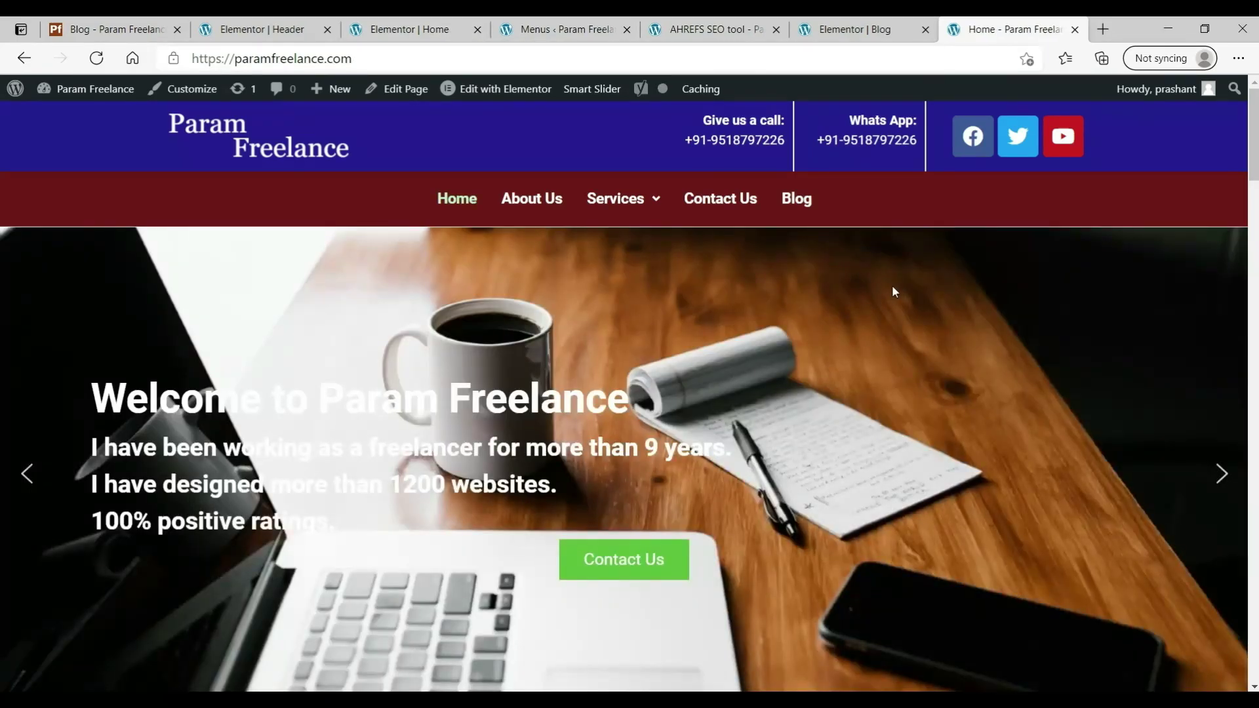
scroll(892, 289, "down", 6)
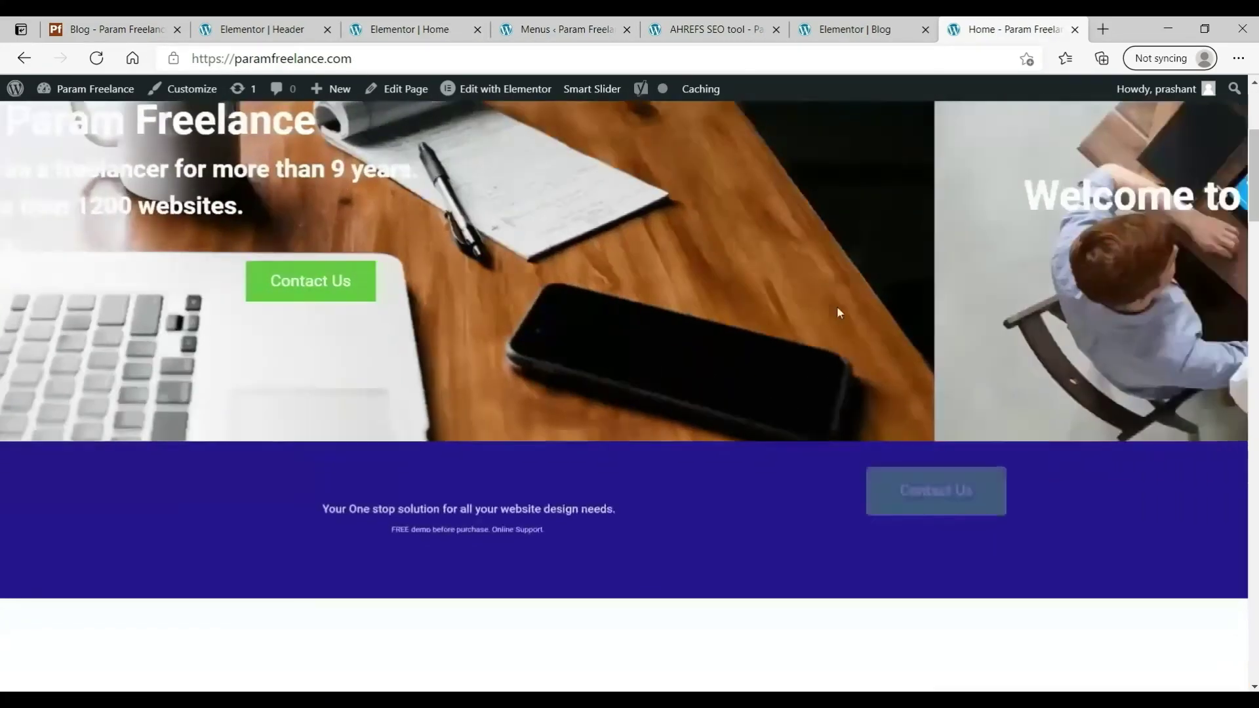
scroll(838, 310, "up", 6)
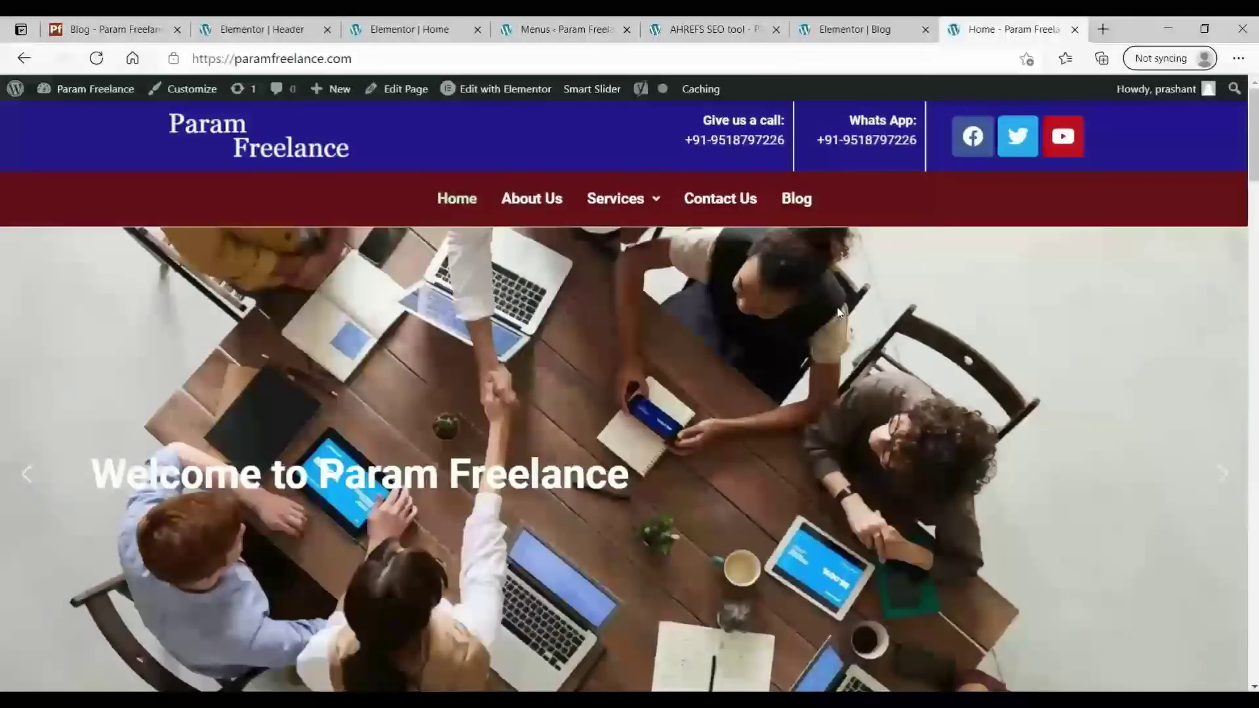
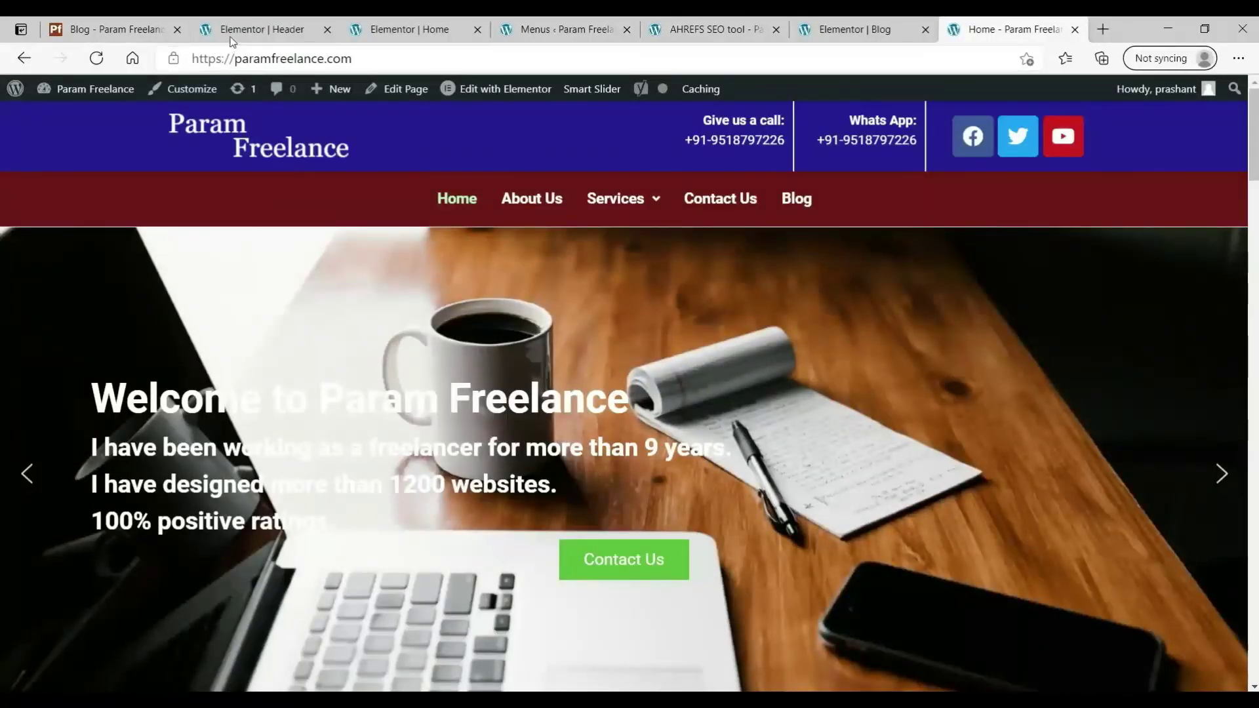
- Switch to the Header template in Elementor and show the column structures available for a new section
left_click(249, 30)
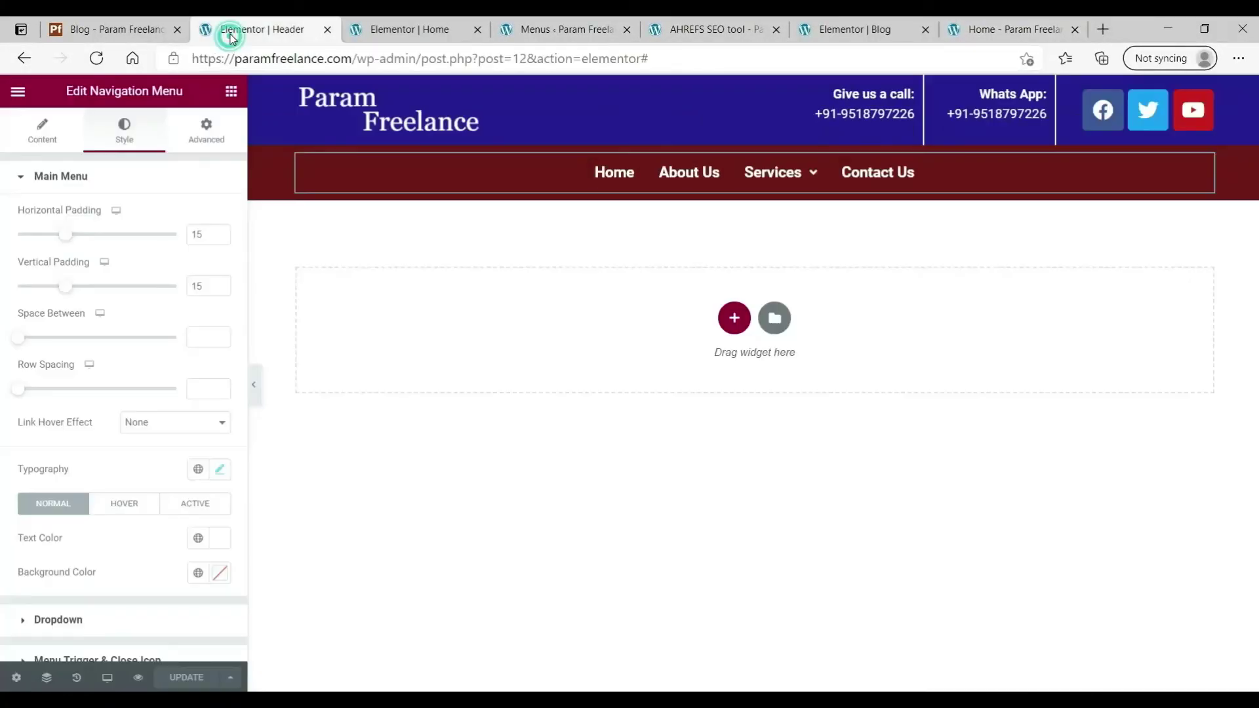
left_click(734, 320)
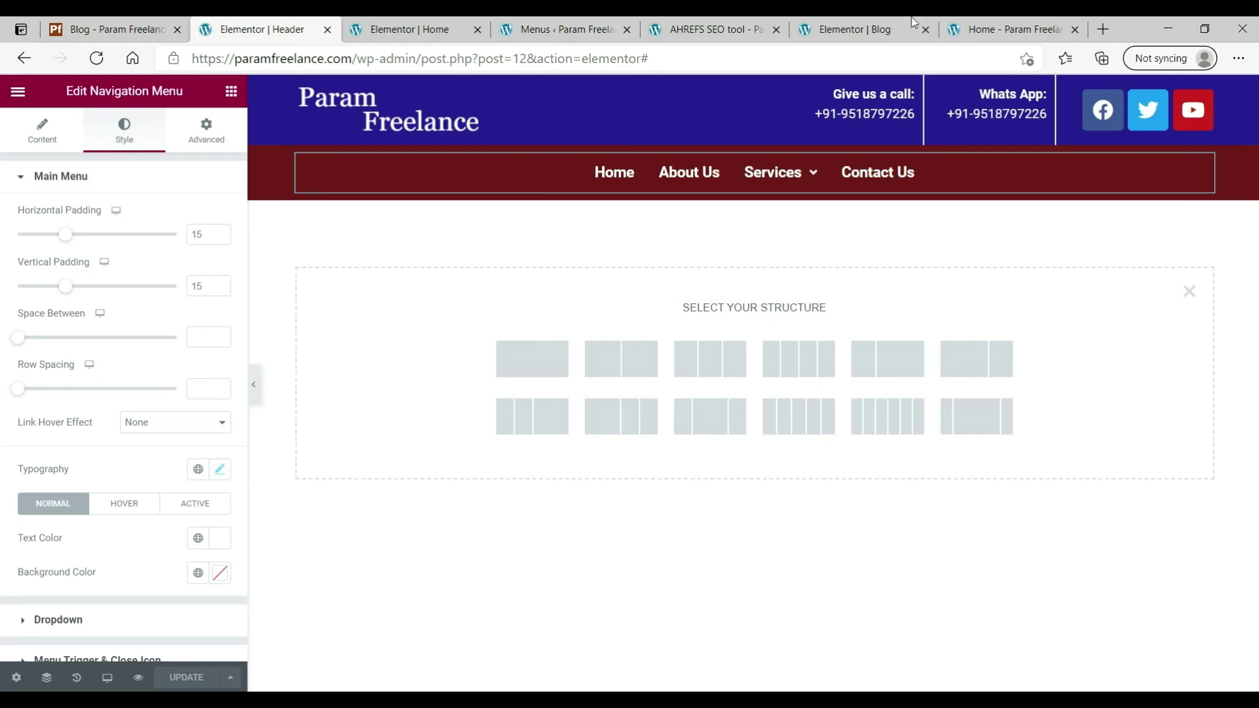
- Look over the live AHREFS SEO tool post and open the Contact Us page from its navigation
left_click(720, 32)
scroll(986, 312, "down", 3)
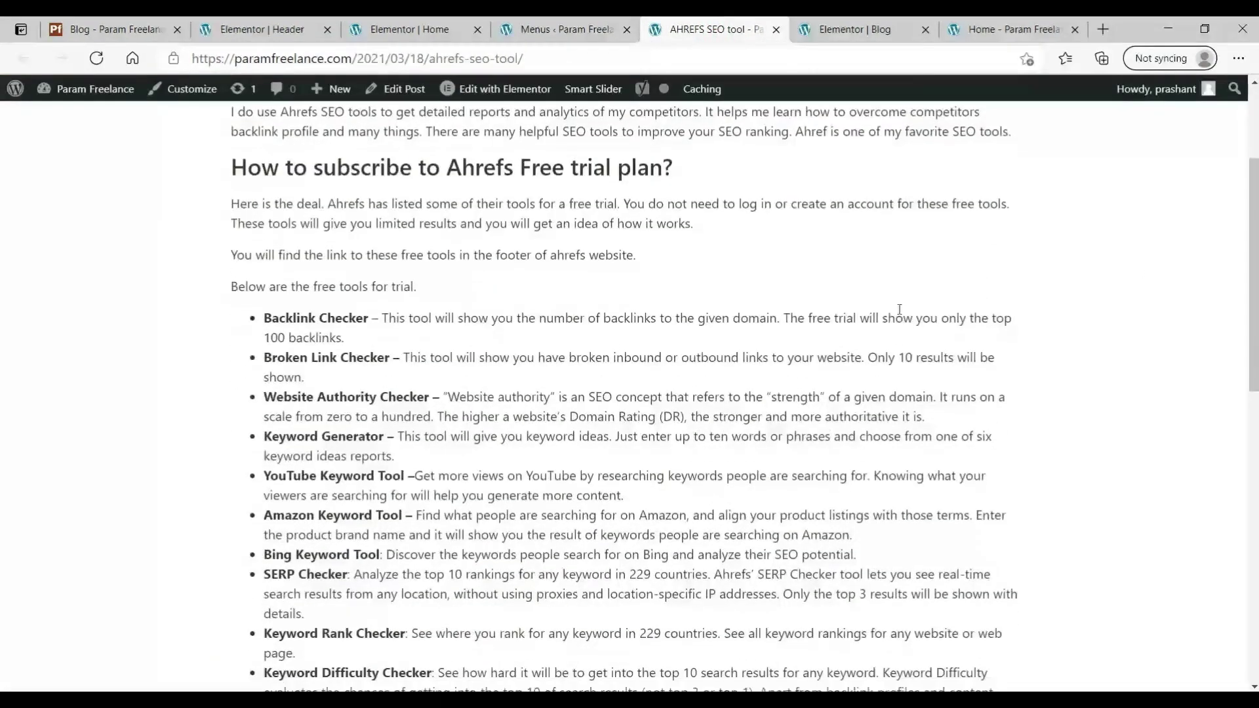
scroll(918, 314, "up", 3)
left_click(759, 204)
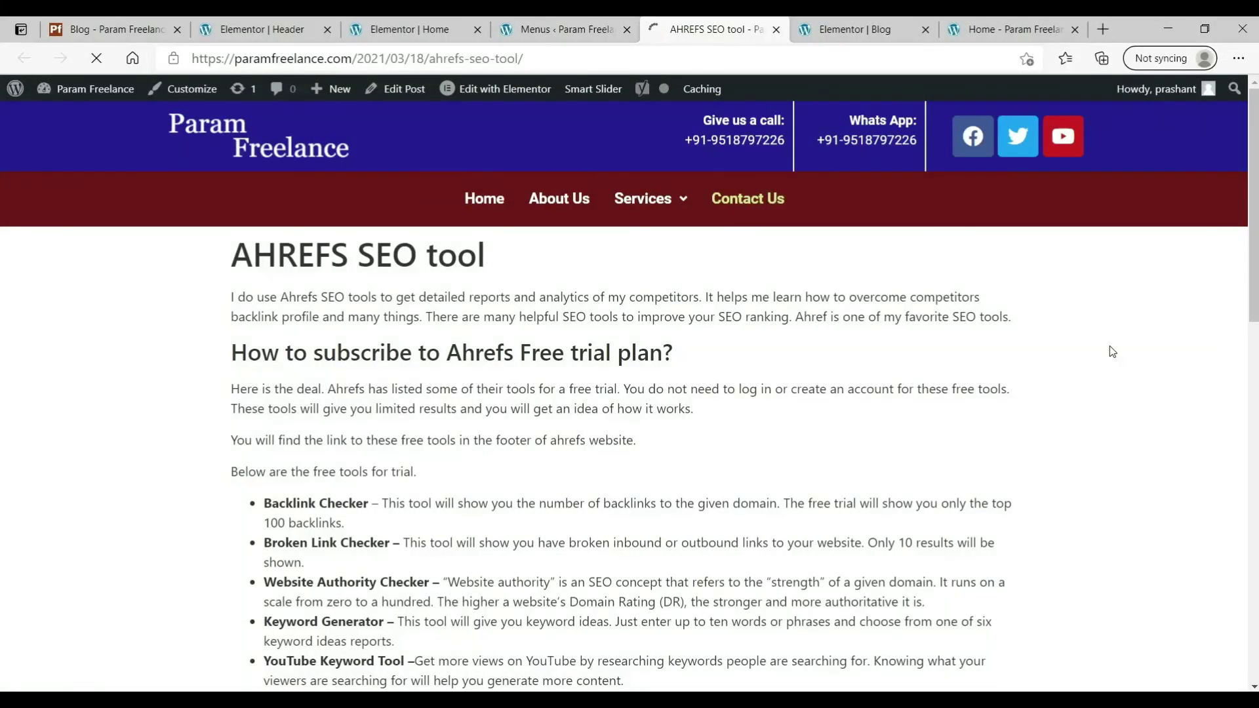
- Place a Video widget above the "What Our Clients Say!" heading in the Home page editor and examine its YouTube link and preview
left_click(411, 31)
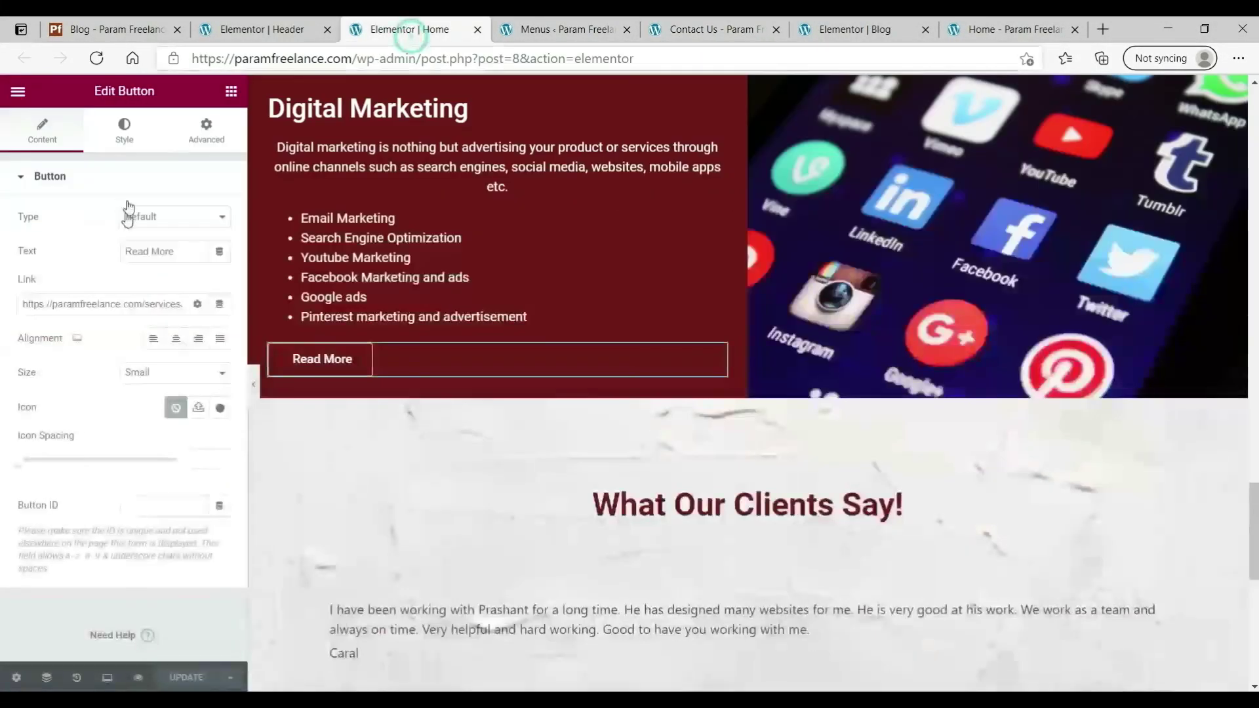
left_click(231, 90)
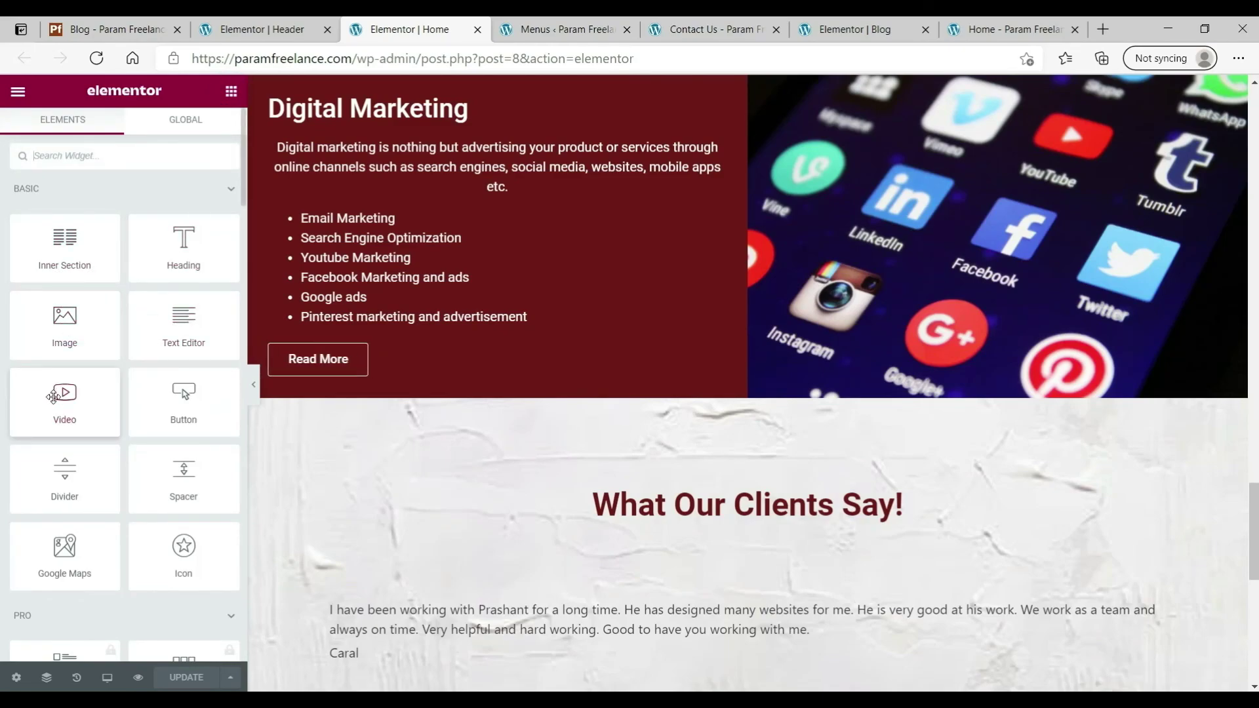
scroll(53, 396, "down", 1)
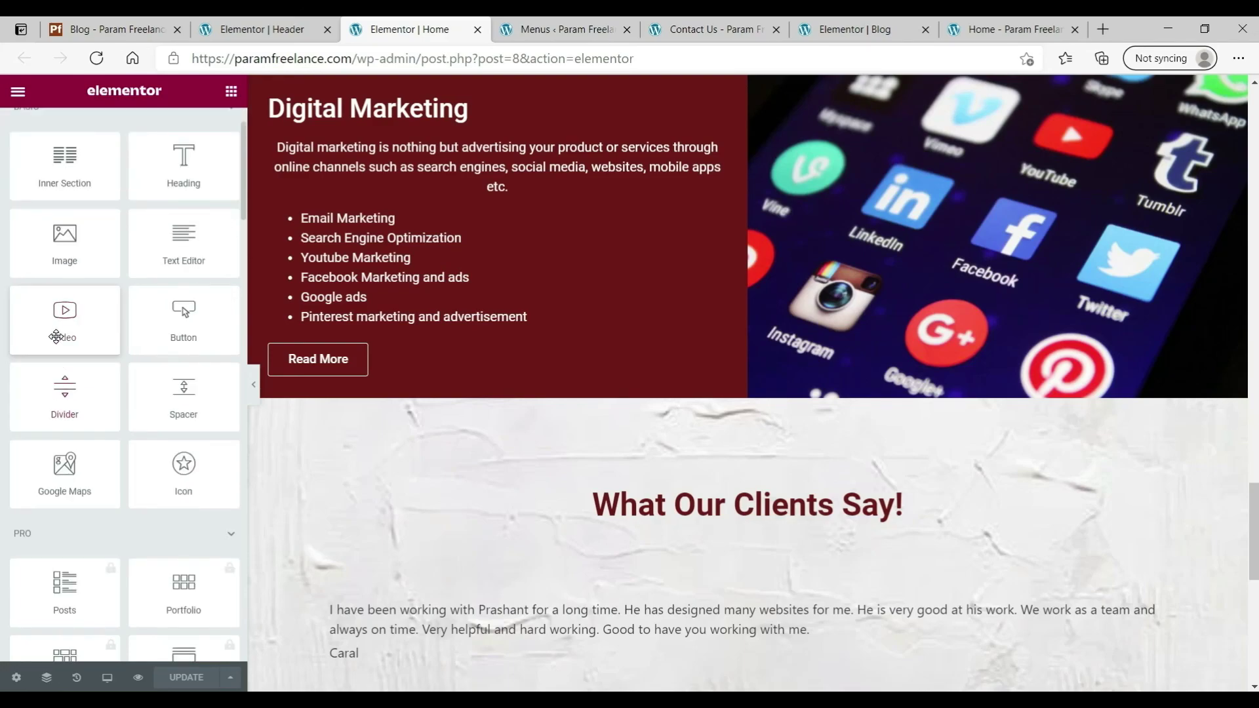
left_click_drag(57, 325, 670, 456)
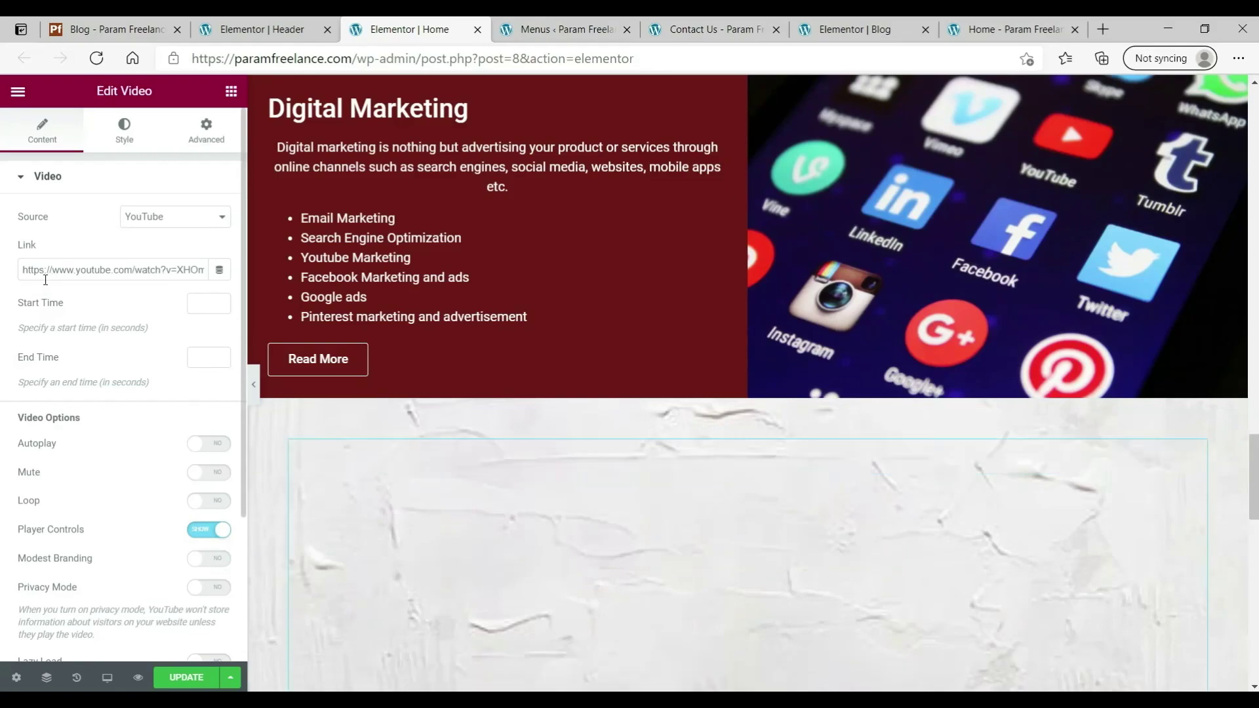
triple_click(48, 273)
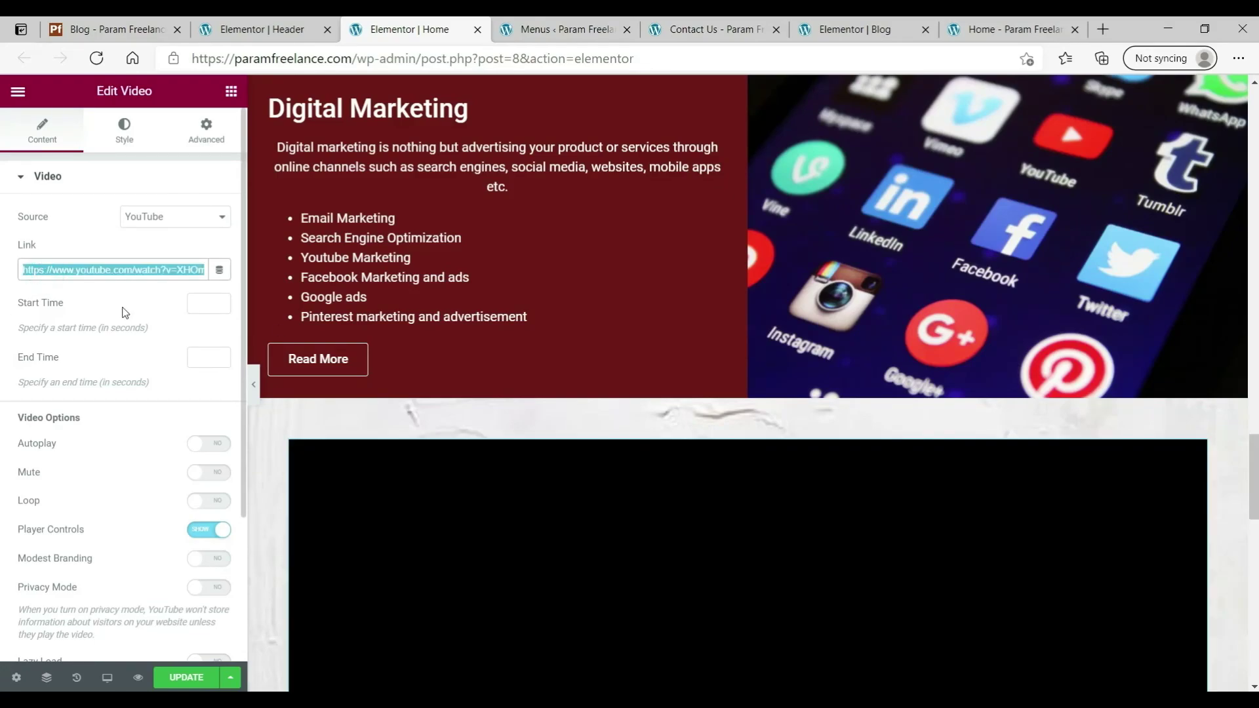
scroll(765, 406, "down", 8)
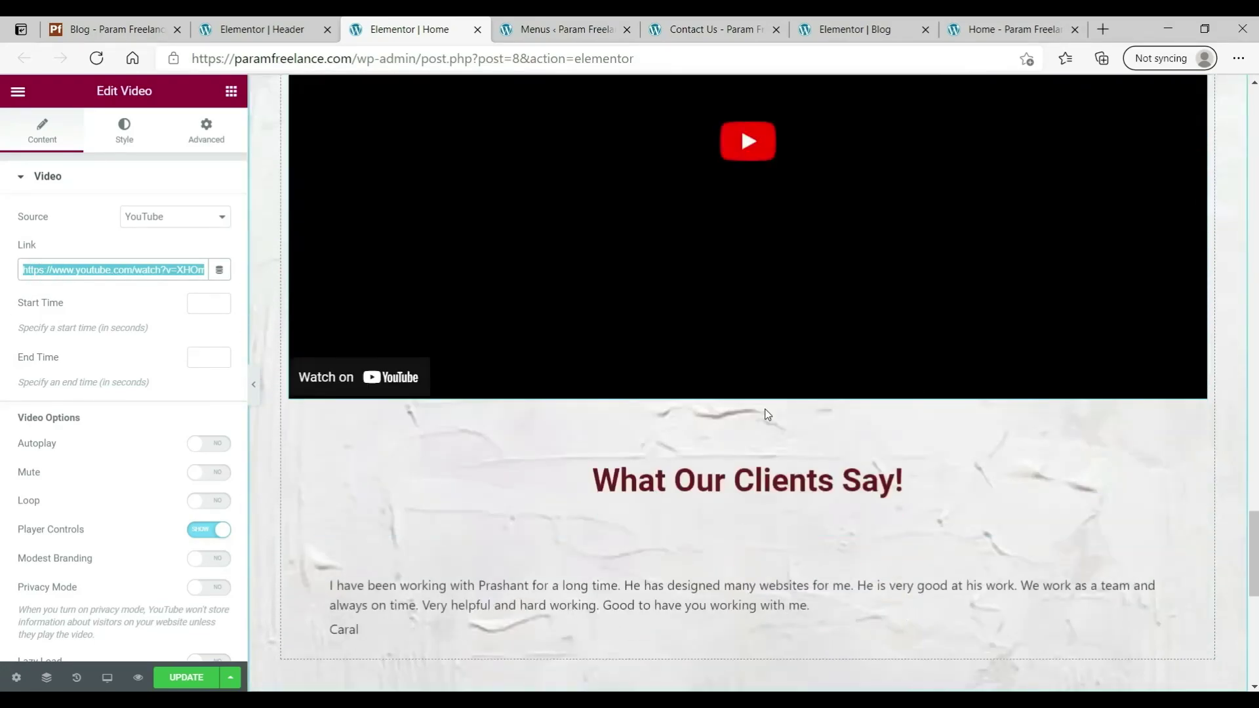
scroll(766, 413, "up", 3)
scroll(983, 252, "up", 3)
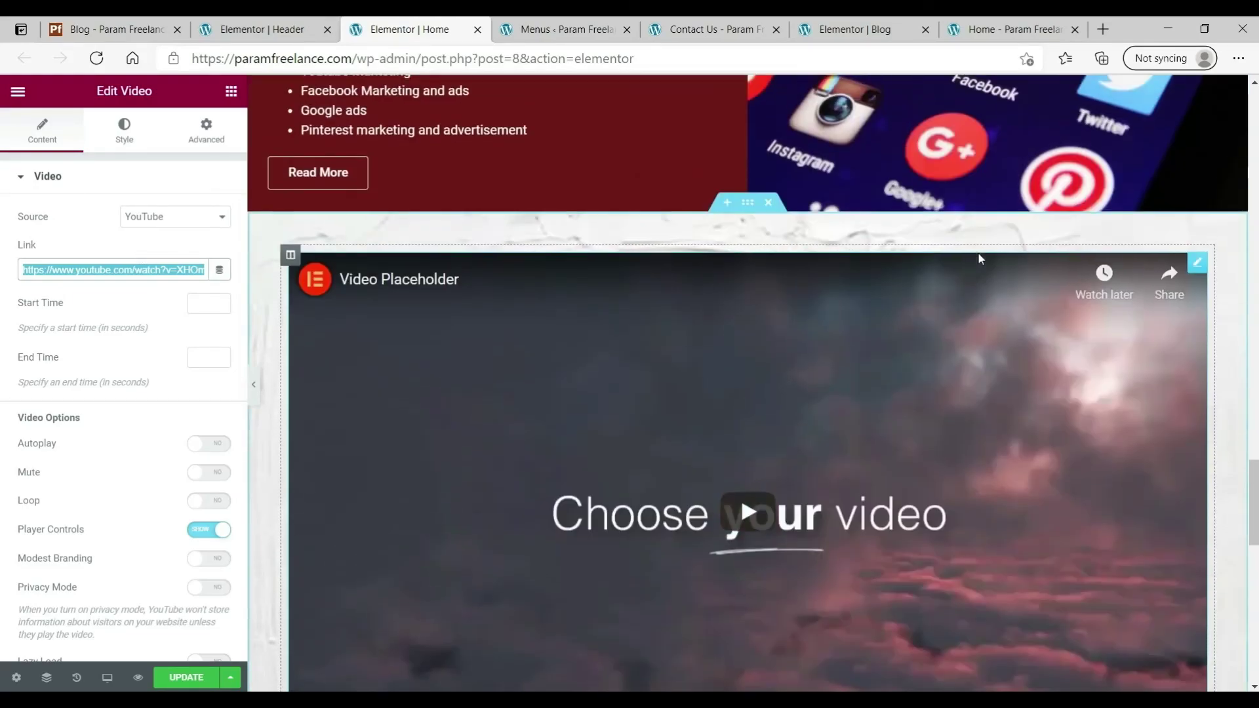
- Delete the Video widget above the "What Our Clients Say!" heading
right_click(1190, 265)
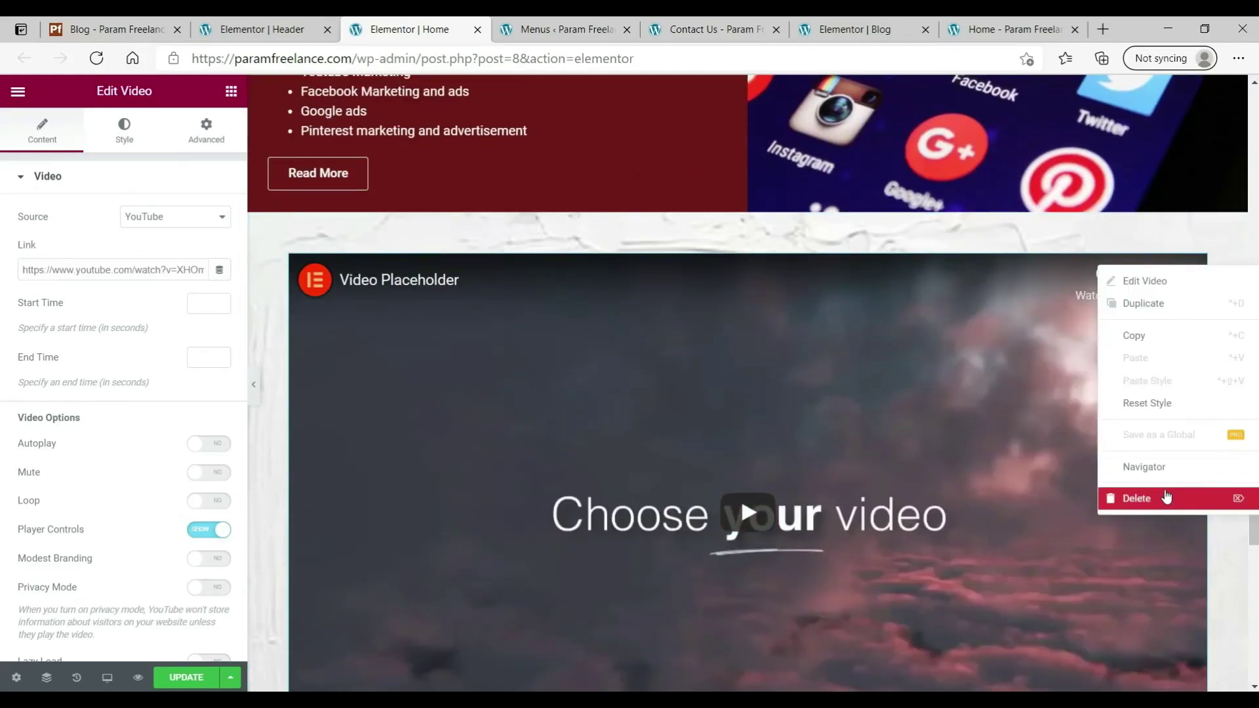
left_click(1165, 497)
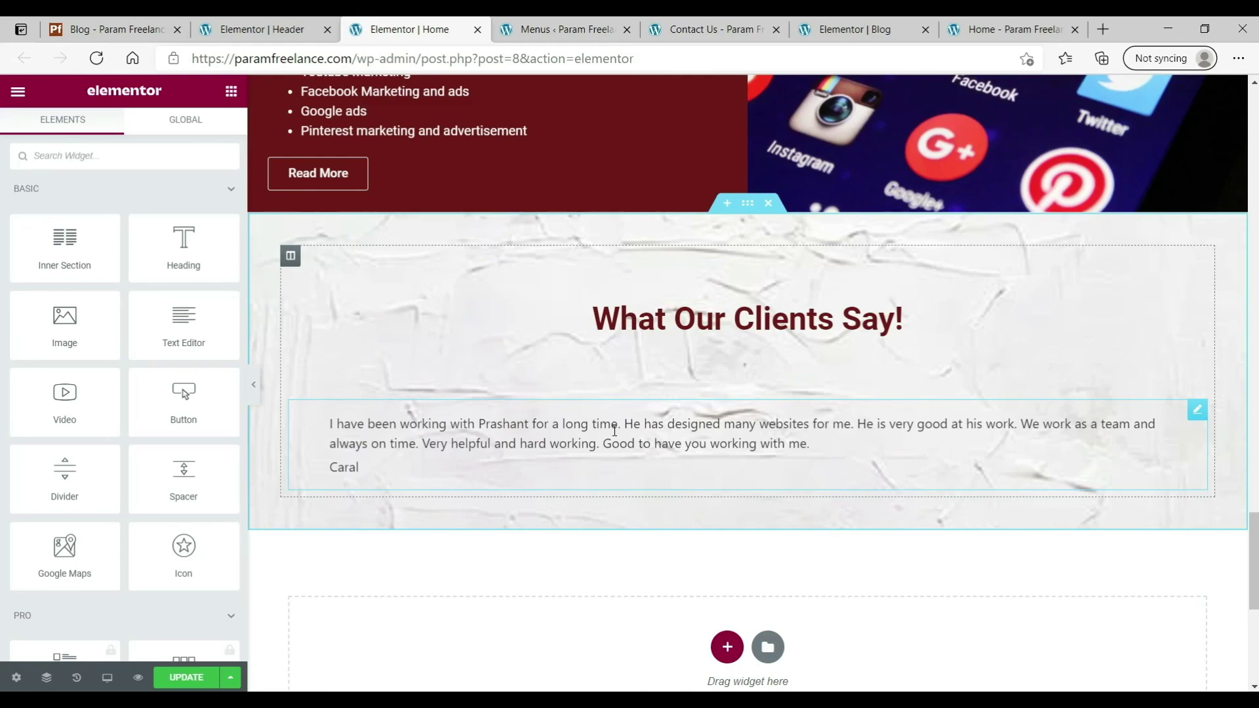
scroll(124, 425, "down", 5)
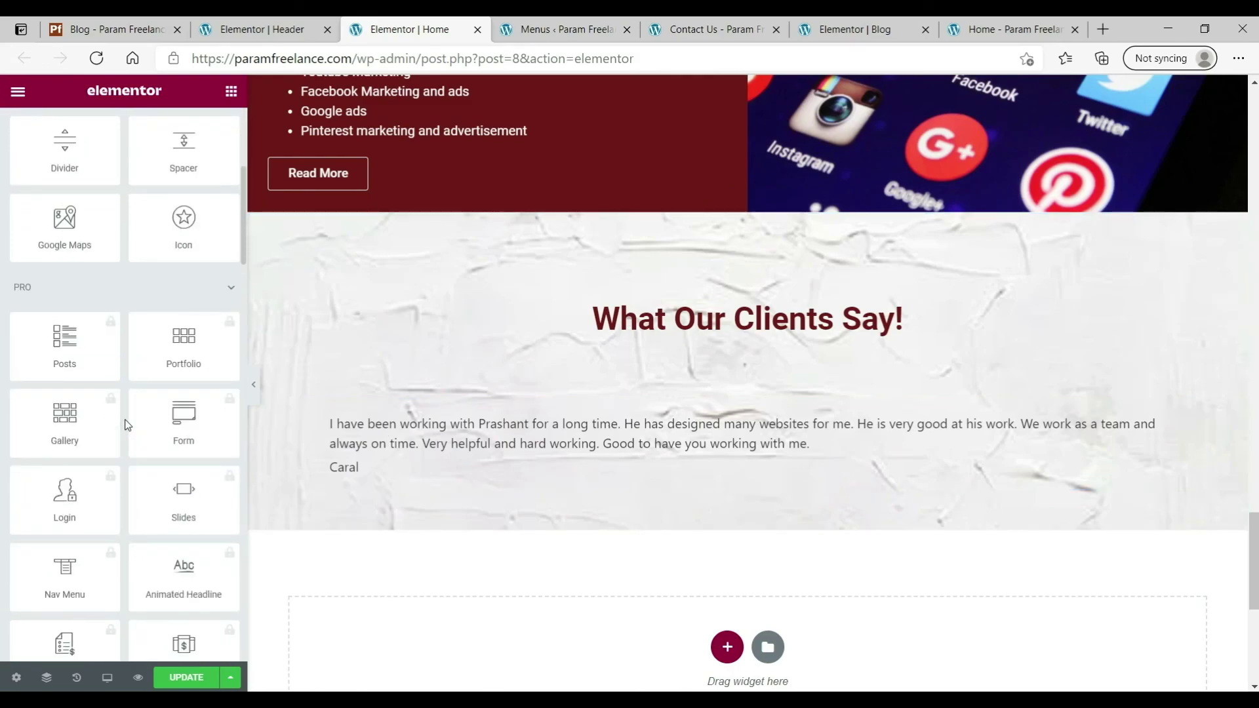
scroll(125, 425, "down", 4)
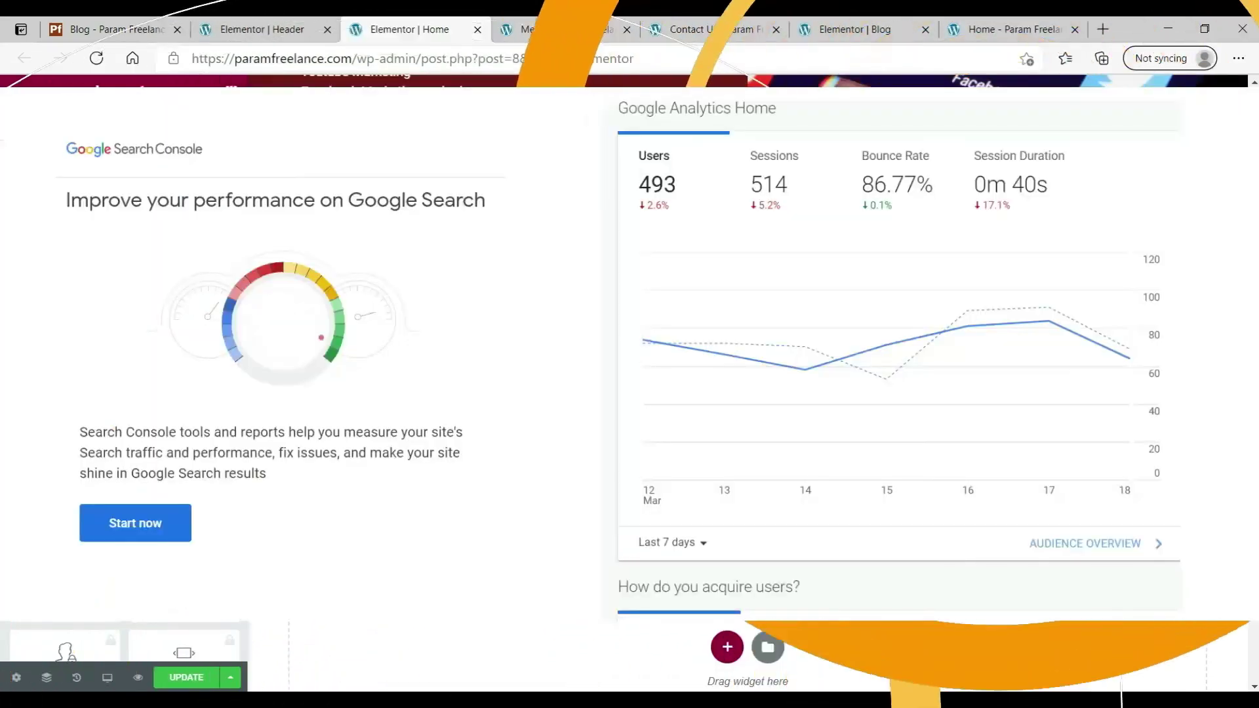